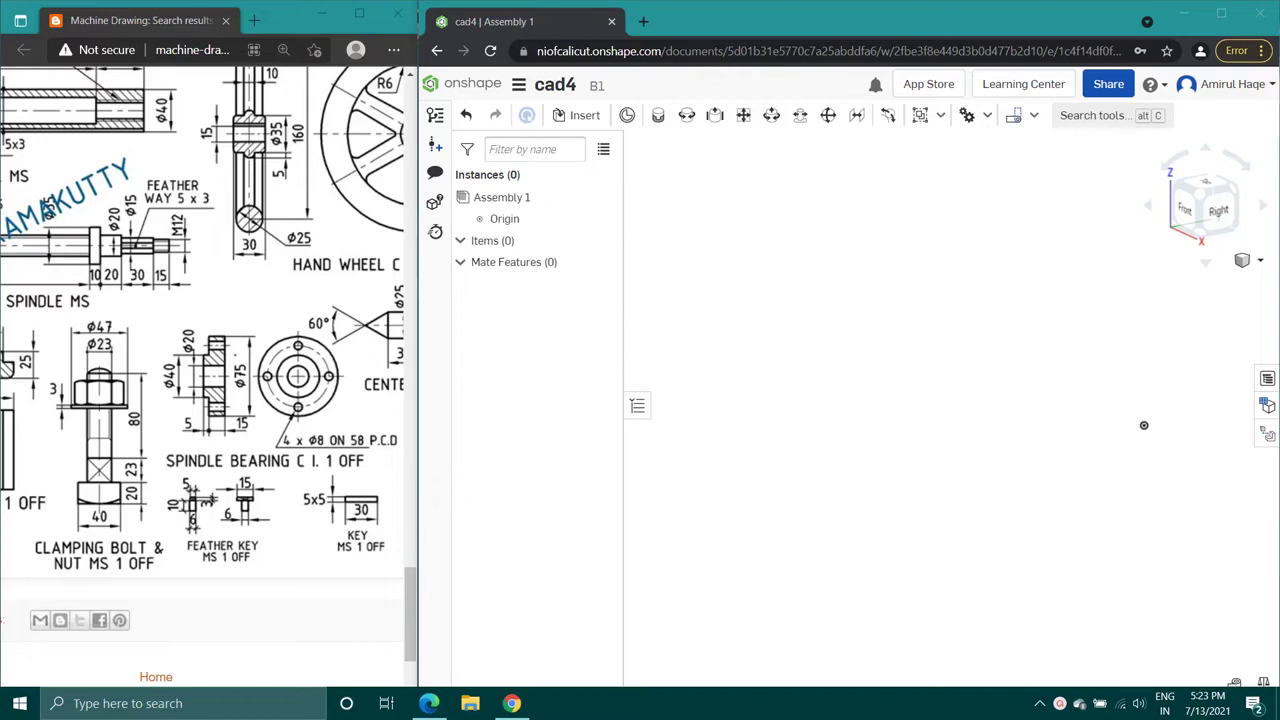
Step: Insert the tailstock body into the assembly
{"action": "key", "text": "i"}
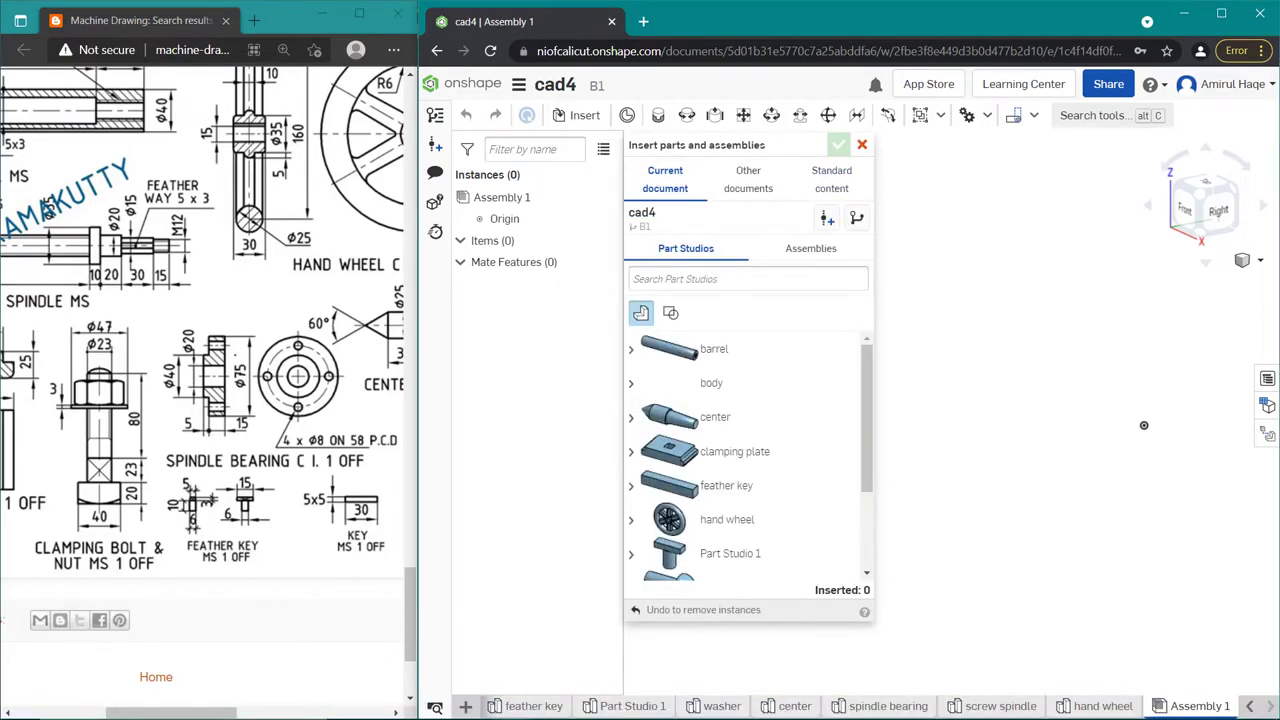
{"action": "left_click", "coordinate": [711, 383]}
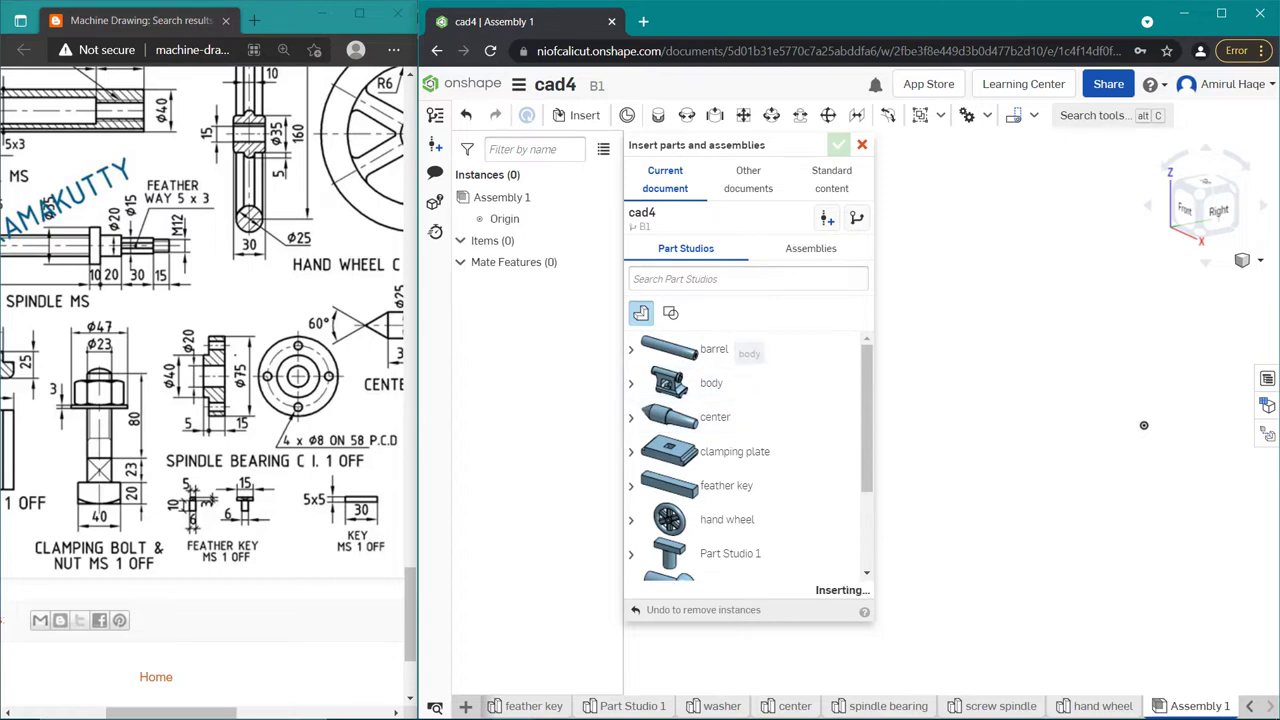
{"action": "left_click", "coordinate": [1144, 425]}
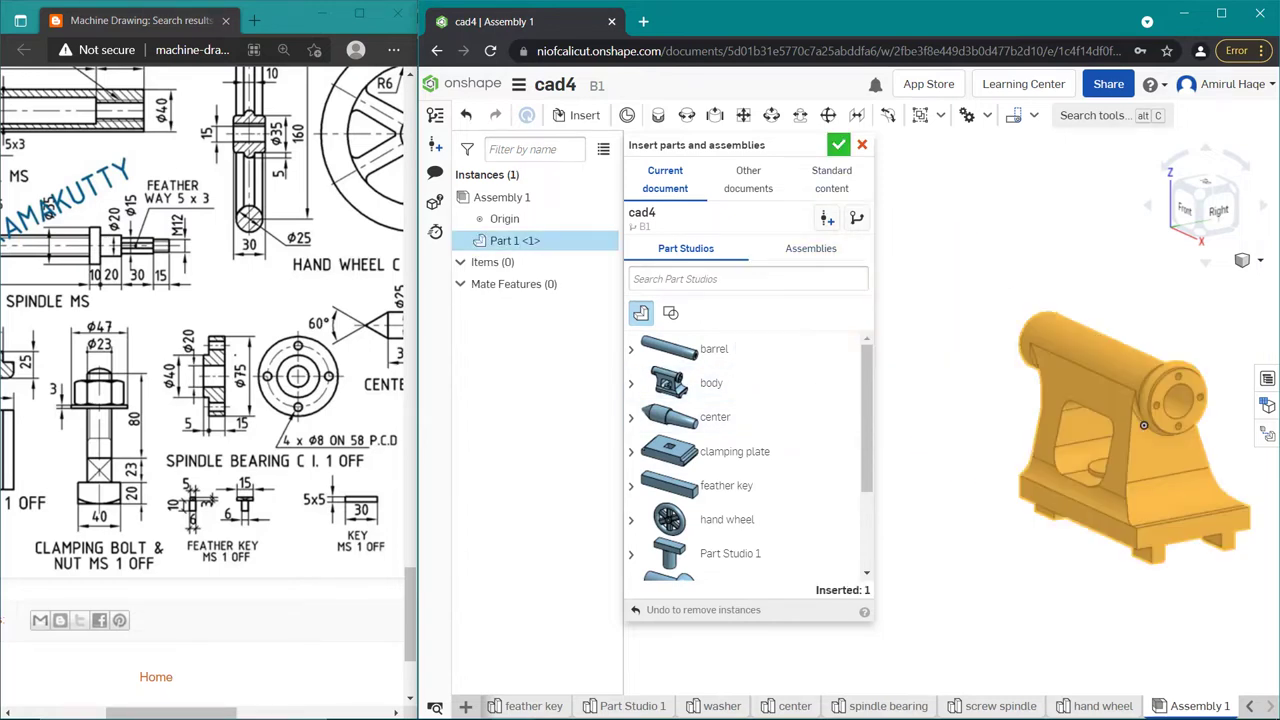
{"action": "key", "text": "Escape"}
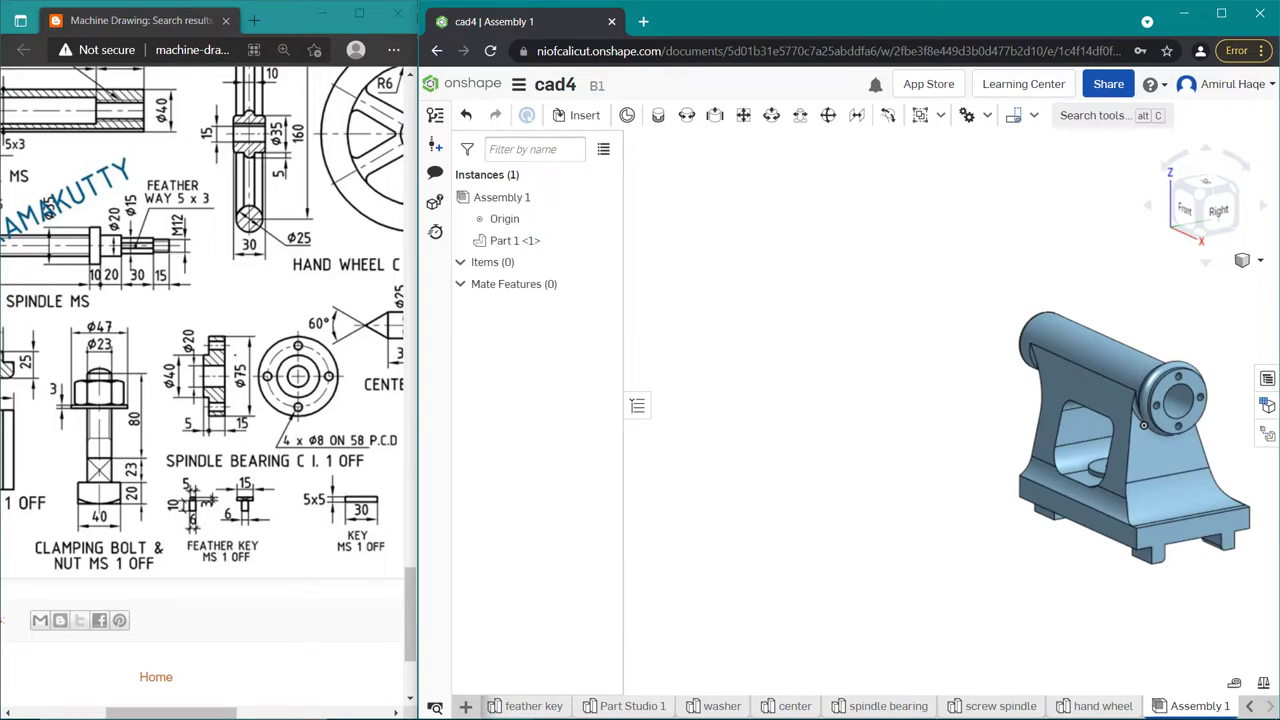
Step: Insert the small Part Studio 1 part beside the body
{"action": "left_click", "coordinate": [585, 115]}
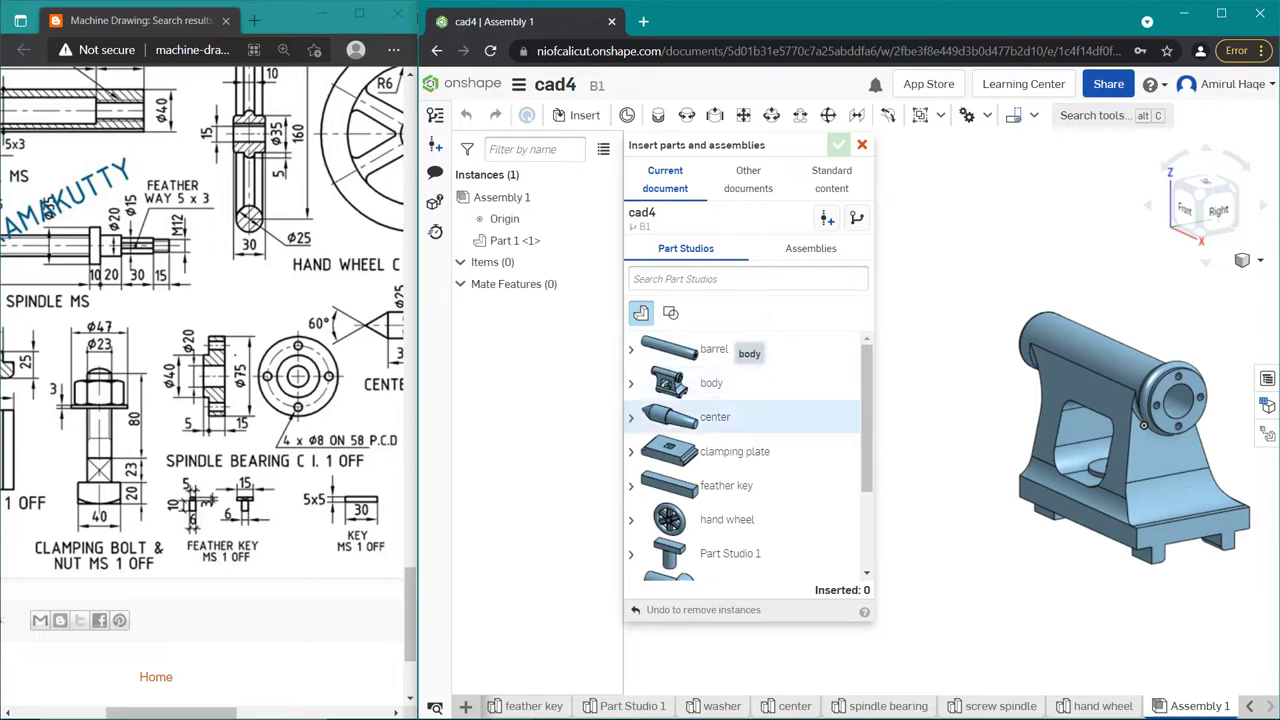
{"action": "left_click", "coordinate": [730, 553]}
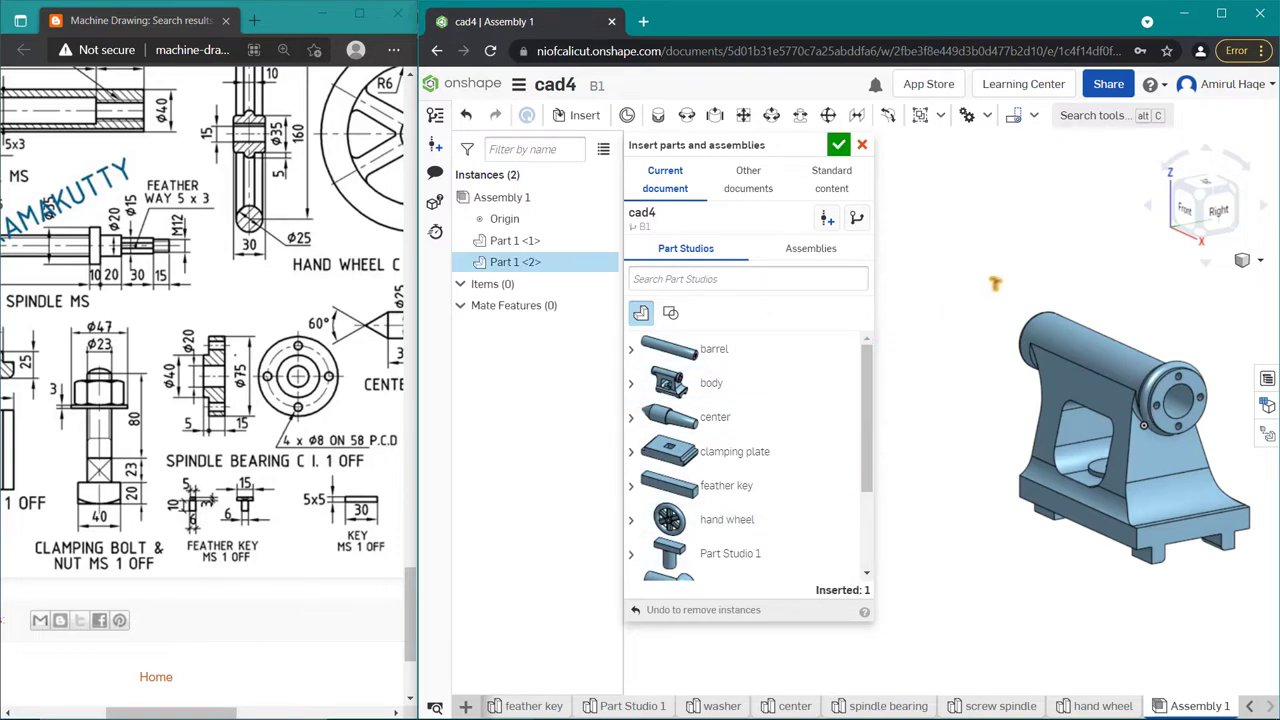
{"action": "left_click", "coordinate": [1021, 285]}
{"action": "key", "text": "Escape"}
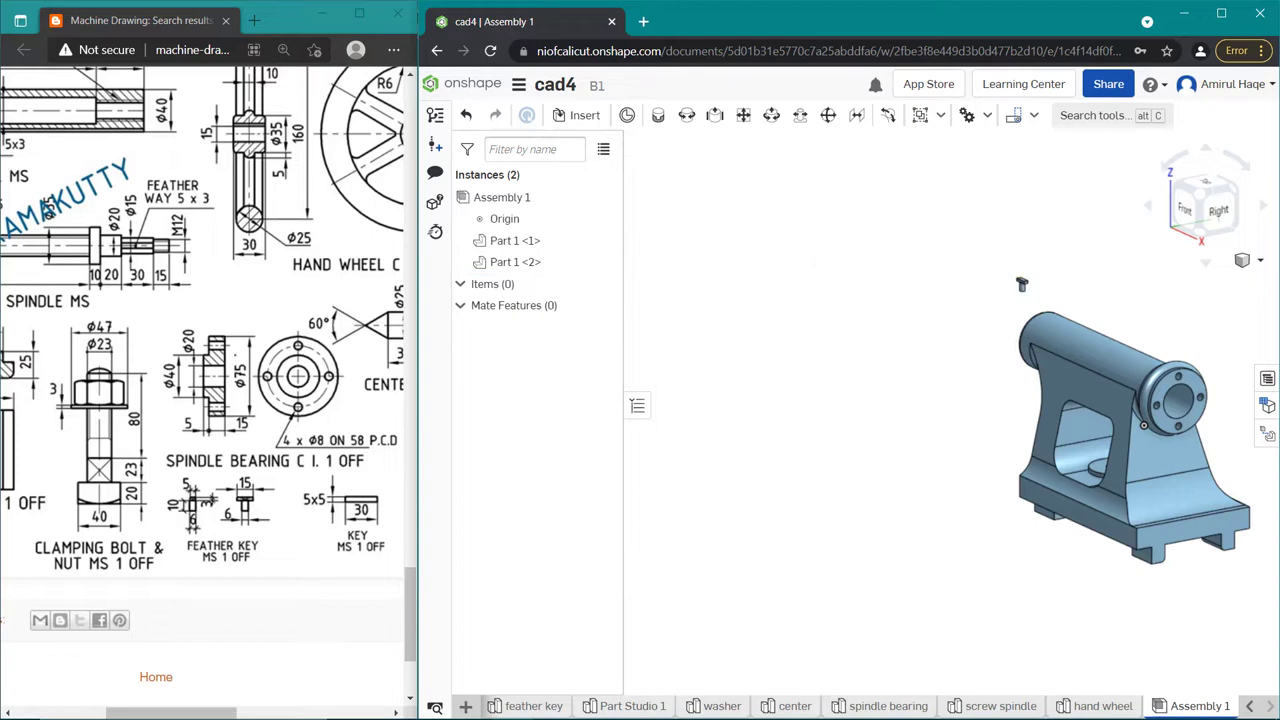
Step: Add a mate connector on the small part's bottom face with a -10 mm X offset
{"action": "key", "text": "Left"}
{"action": "key", "text": "Left"}
{"action": "key", "text": "Left"}
{"action": "key", "text": "Left"}
{"action": "key", "text": "Left"}
{"action": "key", "text": "Left"}
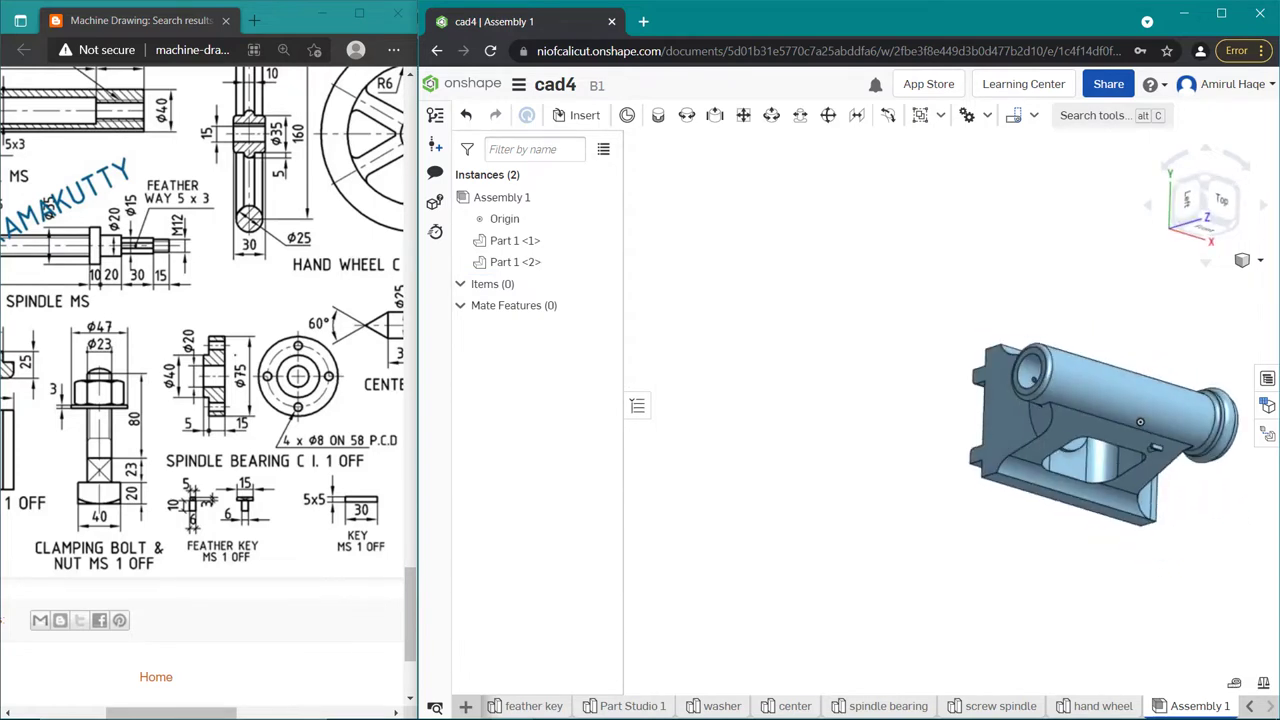
{"action": "left_click", "coordinate": [1187, 199]}
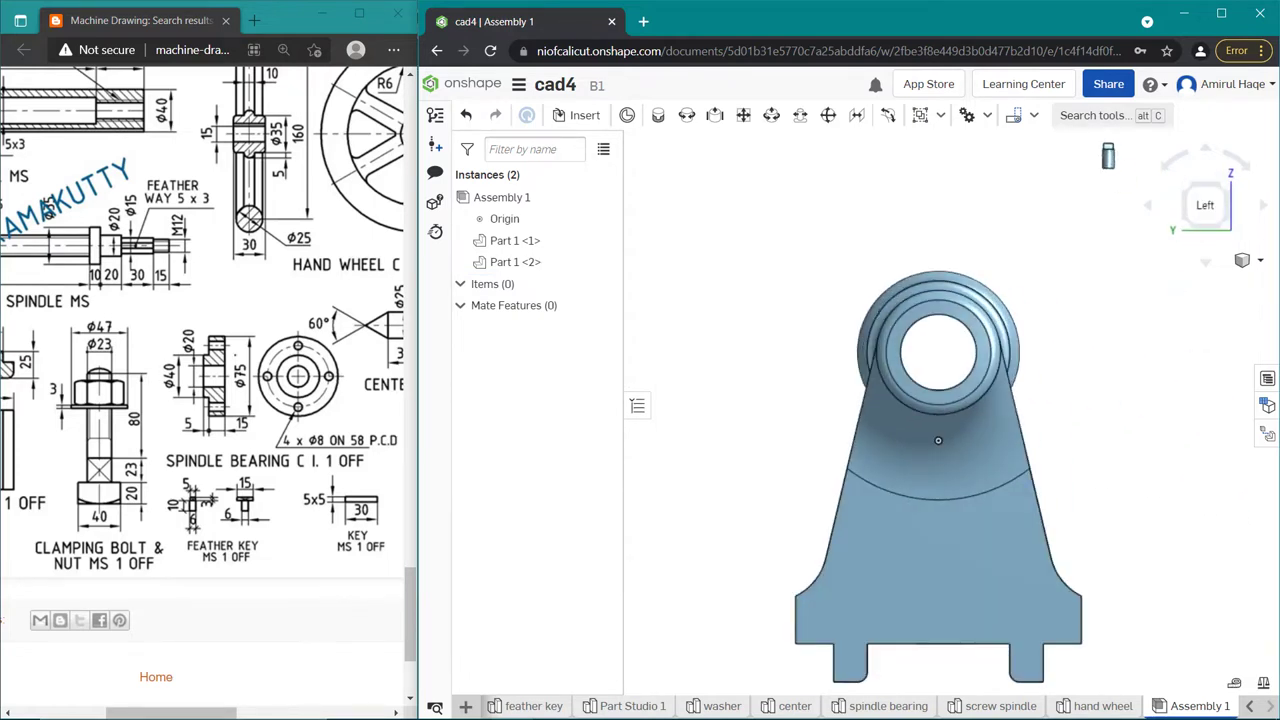
{"action": "scroll", "coordinate": [1100, 225], "scroll_direction": "up", "scroll_amount": 2}
{"action": "scroll", "coordinate": [1098, 228], "scroll_direction": "down", "scroll_amount": 5}
{"action": "scroll", "coordinate": [1091, 274], "scroll_direction": "down", "scroll_amount": 3}
{"action": "scroll", "coordinate": [1095, 266], "scroll_direction": "down", "scroll_amount": 2}
{"action": "scroll", "coordinate": [1094, 264], "scroll_direction": "up", "scroll_amount": 3}
{"action": "scroll", "coordinate": [1094, 264], "scroll_direction": "up", "scroll_amount": 3}
{"action": "scroll", "coordinate": [1094, 264], "scroll_direction": "up", "scroll_amount": 2}
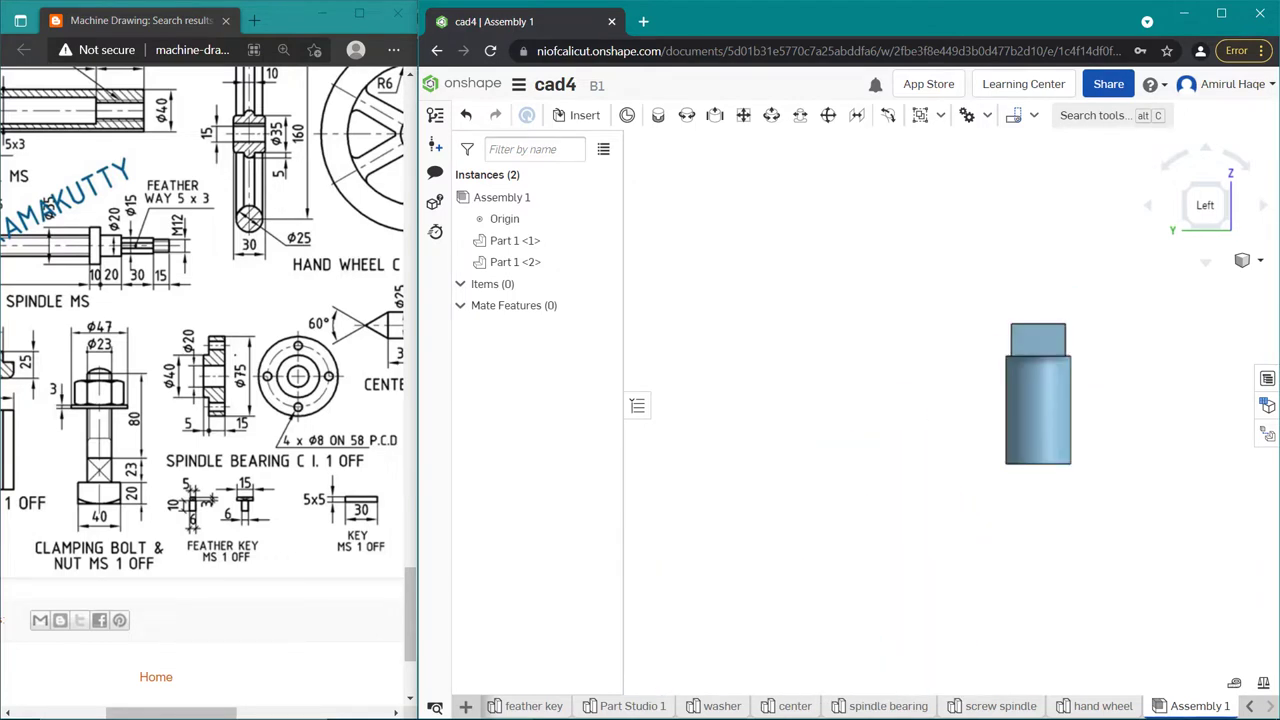
{"action": "scroll", "coordinate": [1093, 333], "scroll_direction": "up", "scroll_amount": 1}
{"action": "key", "text": "Down"}
{"action": "key", "text": "Down"}
{"action": "key", "text": "Down"}
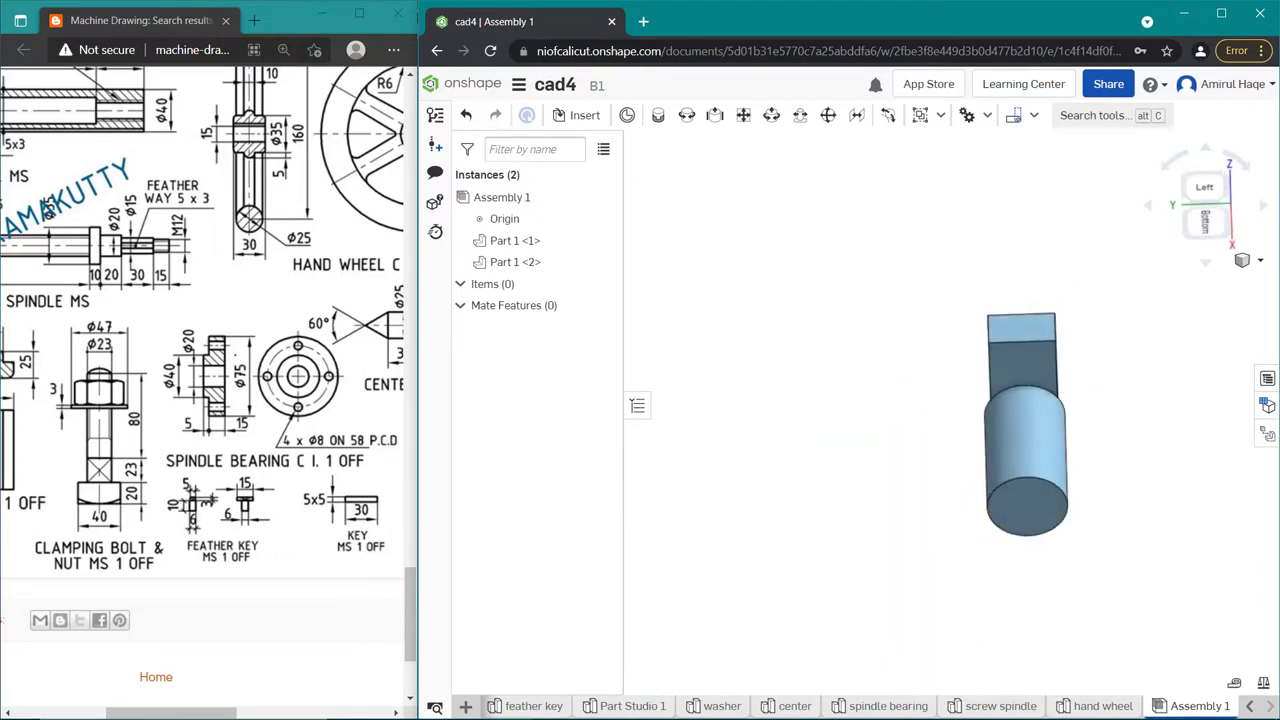
{"action": "left_click", "coordinate": [627, 115]}
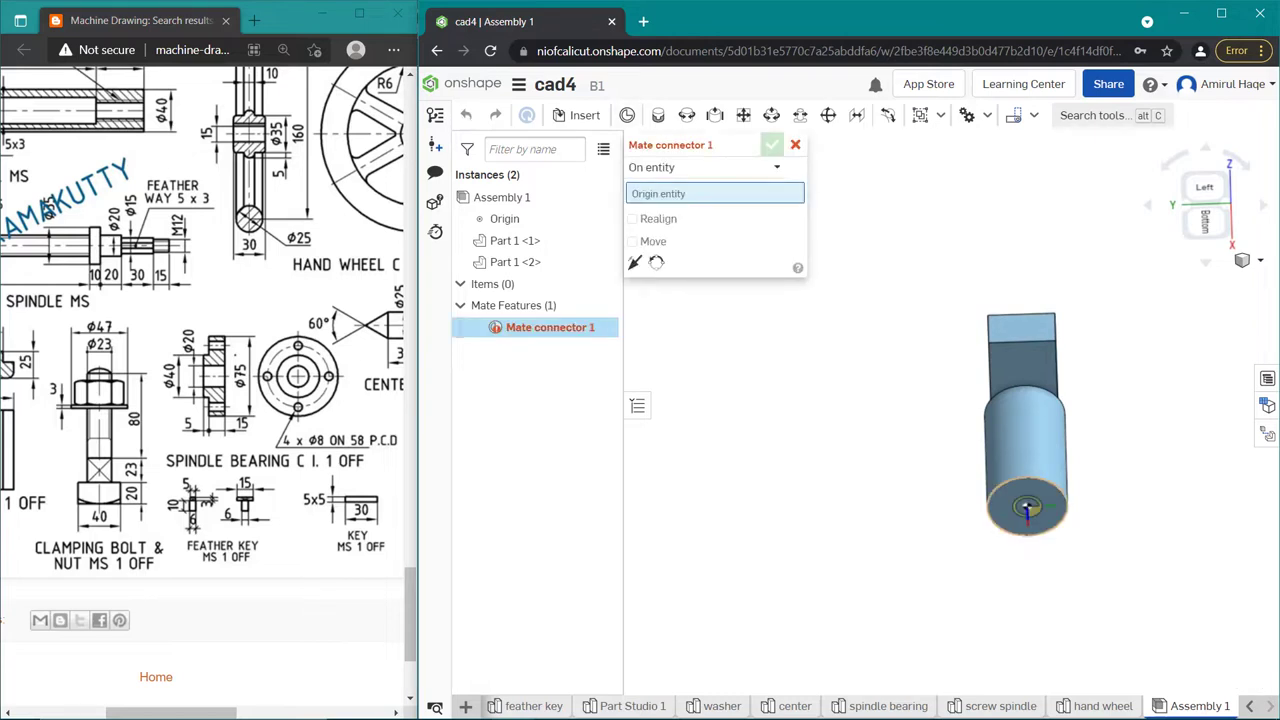
{"action": "left_click", "coordinate": [1027, 507]}
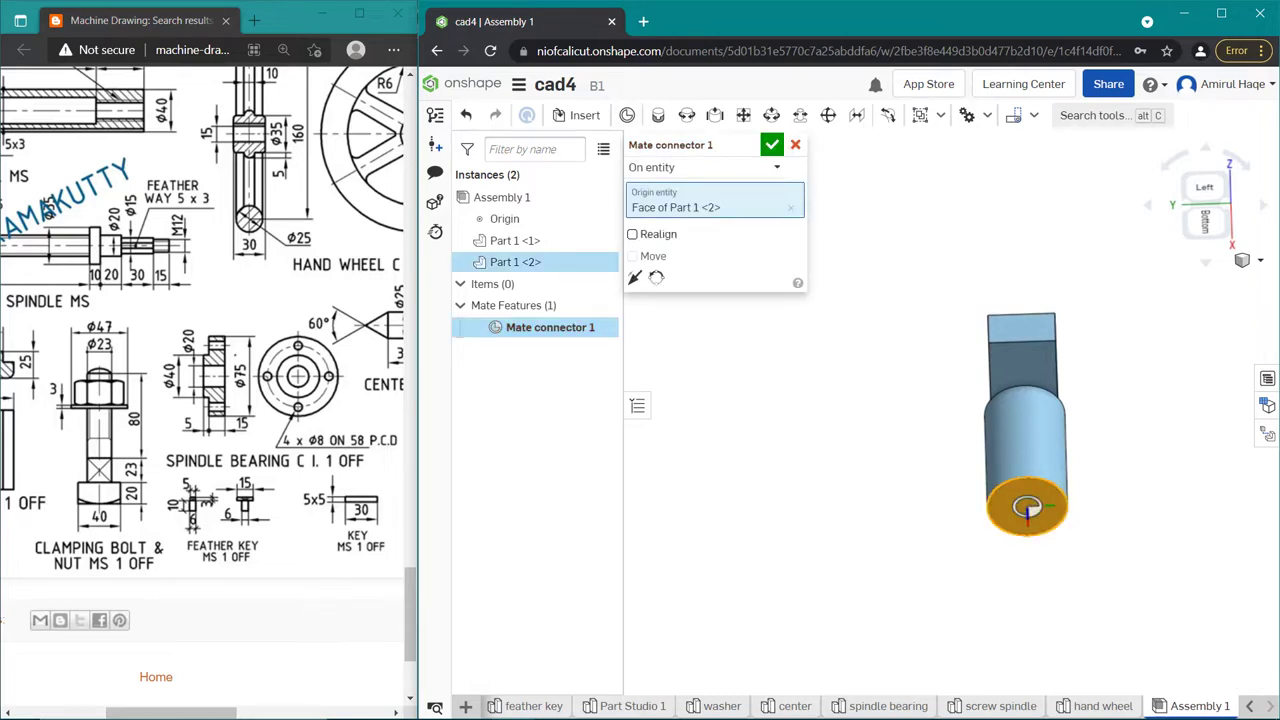
{"action": "left_click", "coordinate": [632, 256]}
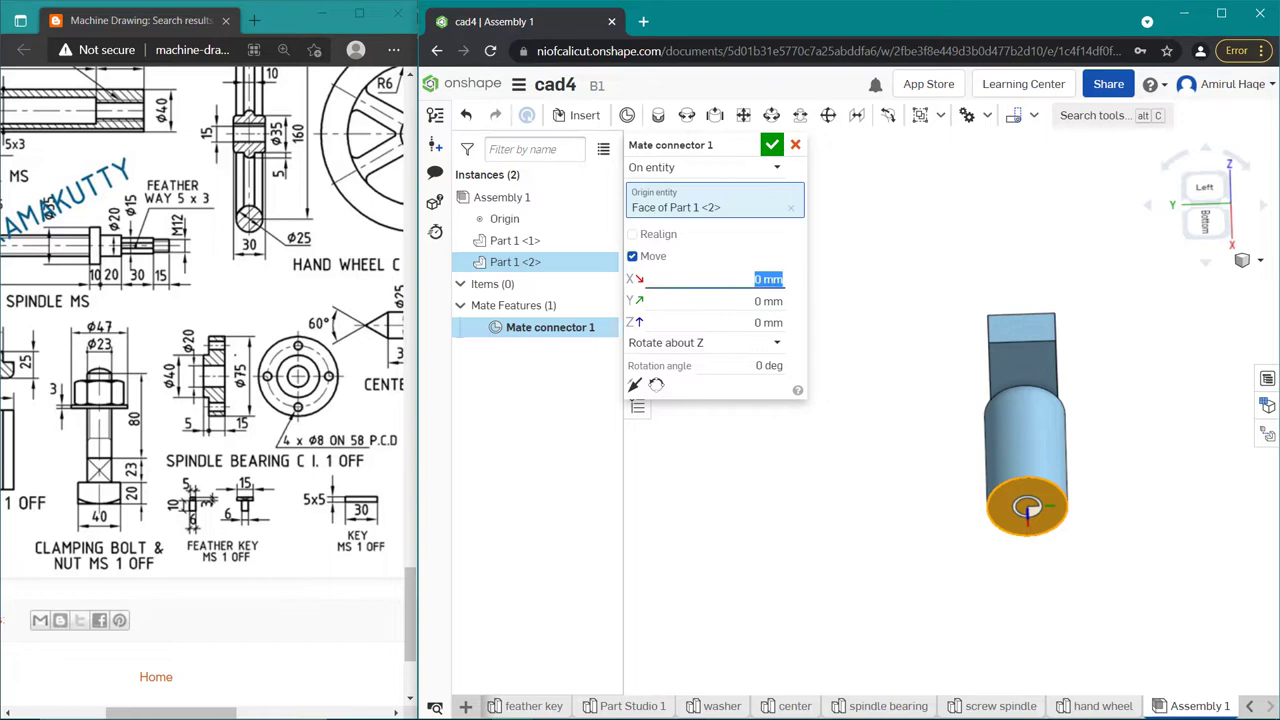
{"action": "type", "text": "-10"}
{"action": "key", "text": "Return"}
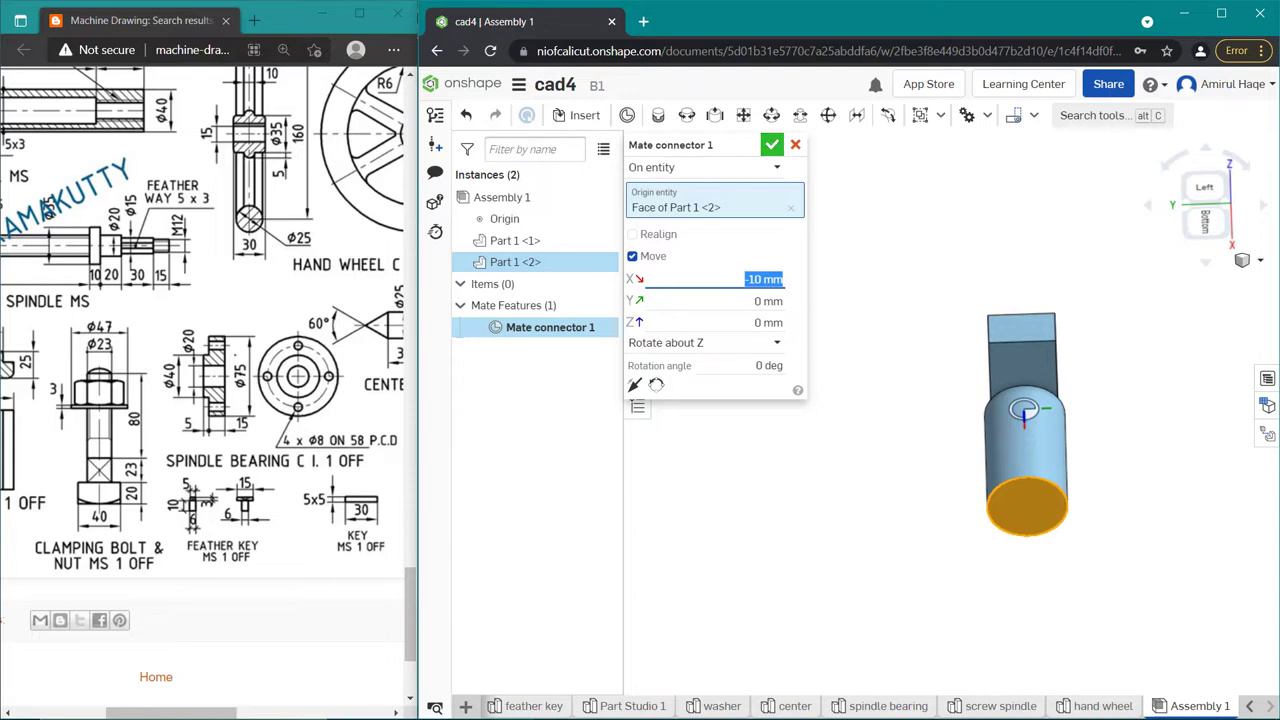
{"action": "key", "text": "Return"}
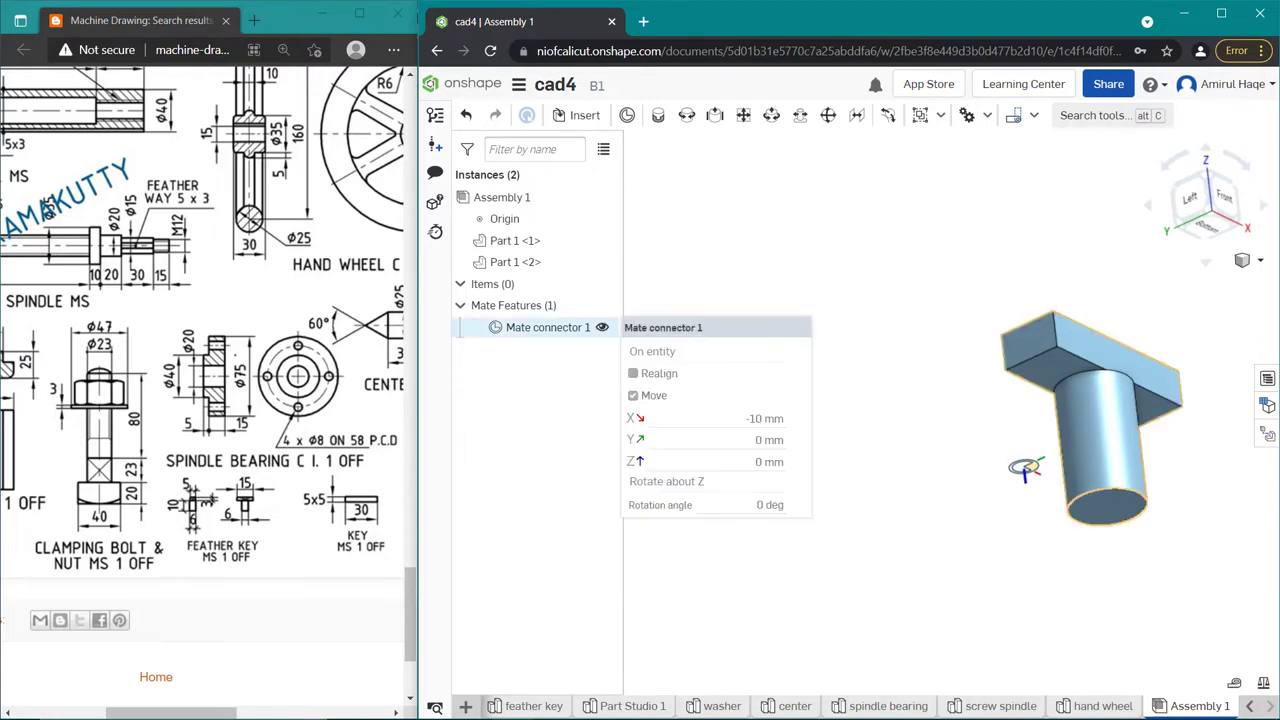
Step: Edit Mate connector 1 so its offsets are X 0 mm and Z 10 mm
{"action": "double_click", "coordinate": [548, 327]}
{"action": "left_click", "coordinate": [765, 279]}
{"action": "type", "text": "0"}
{"action": "left_click", "coordinate": [765, 322]}
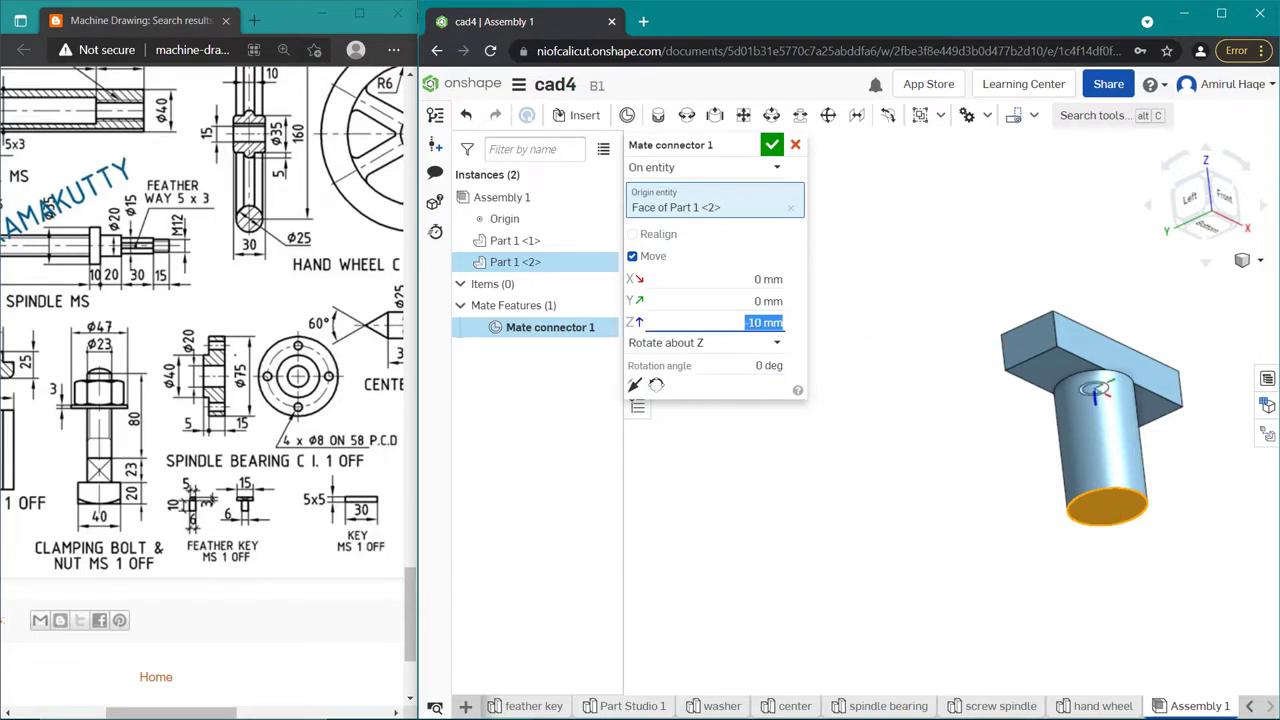
{"action": "key", "text": "Return"}
{"action": "key", "text": "shift+3"}
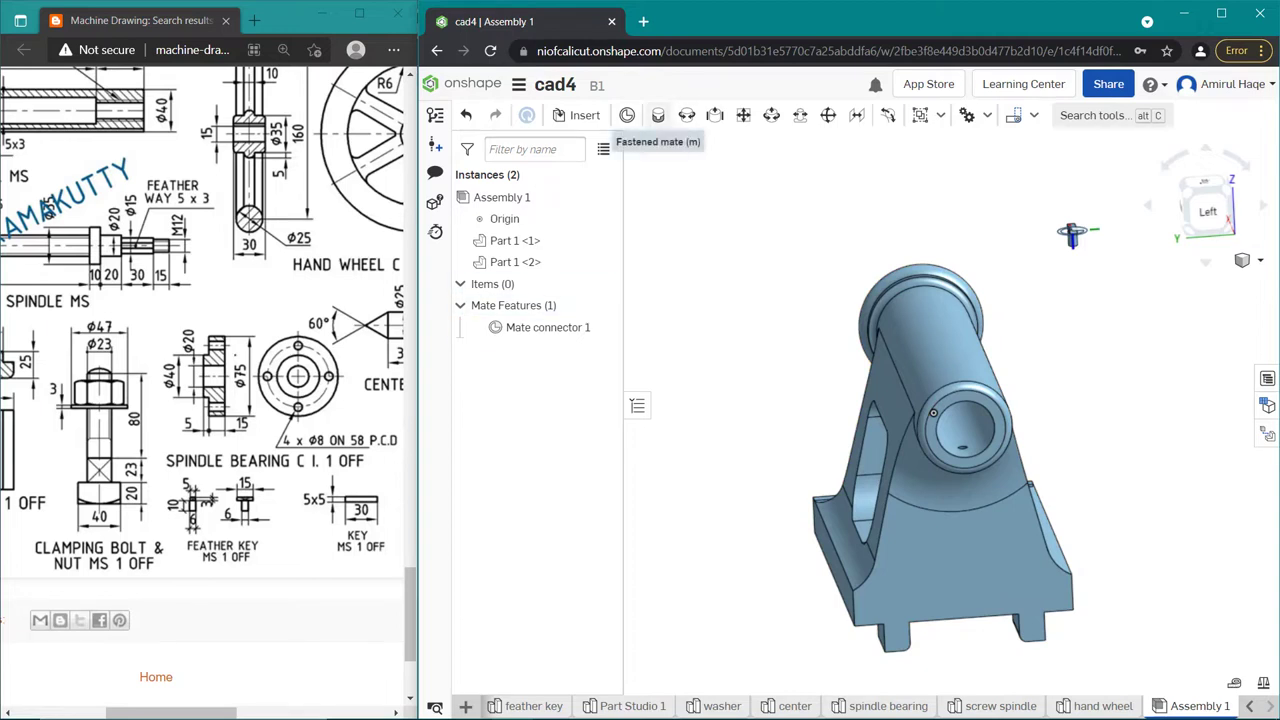
Step: Fasten Mate connector 1 to the connector inside the body's bore
{"action": "left_click", "coordinate": [658, 115]}
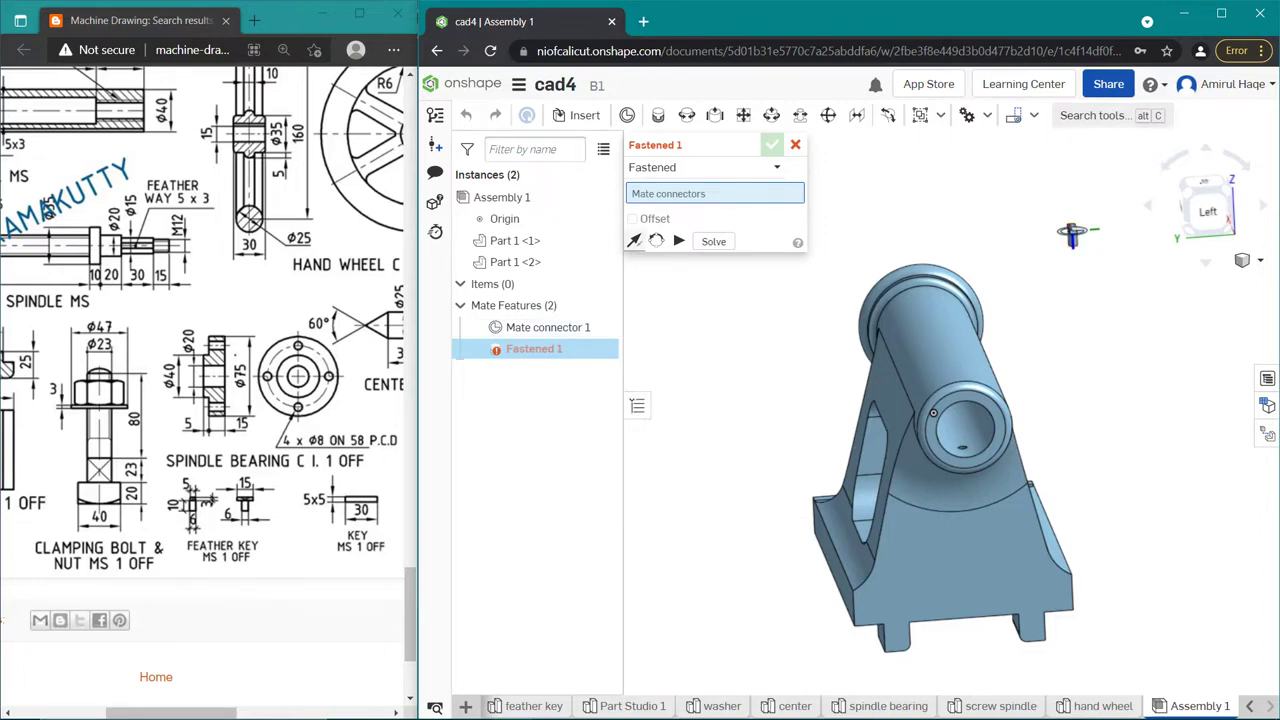
{"action": "left_click", "coordinate": [548, 327]}
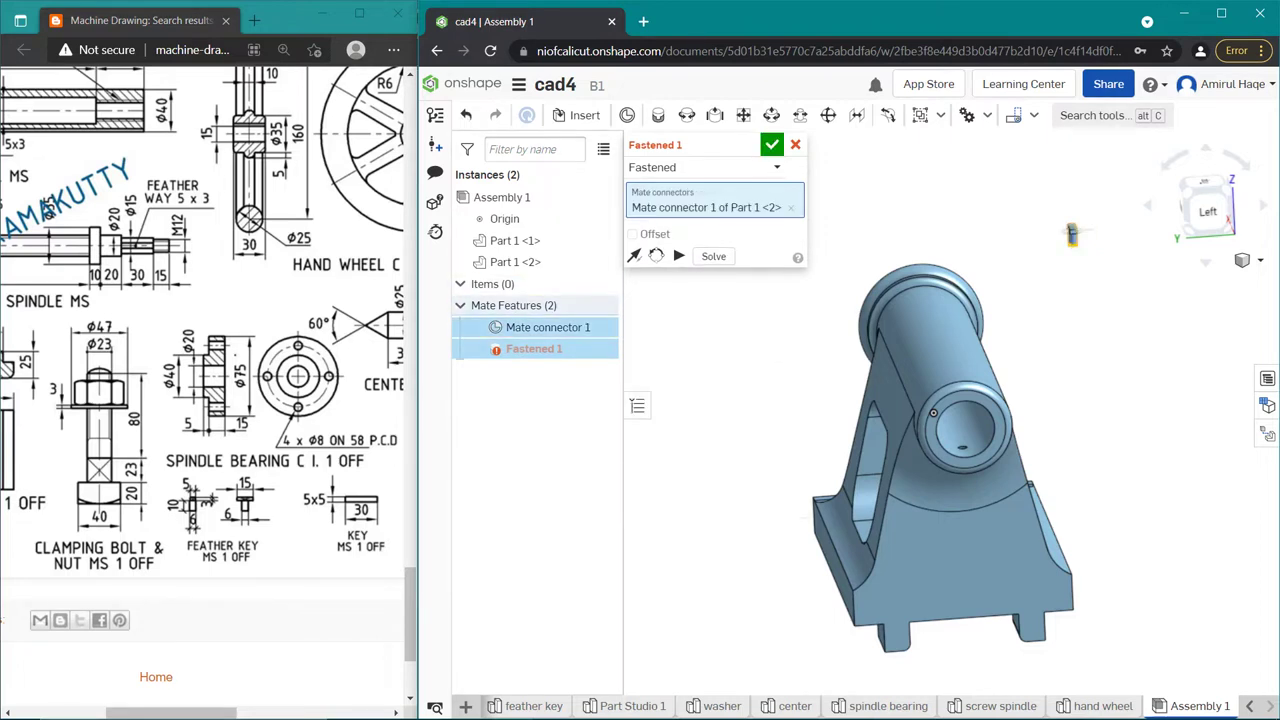
{"action": "scroll", "coordinate": [1129, 446], "scroll_direction": "down", "scroll_amount": 2}
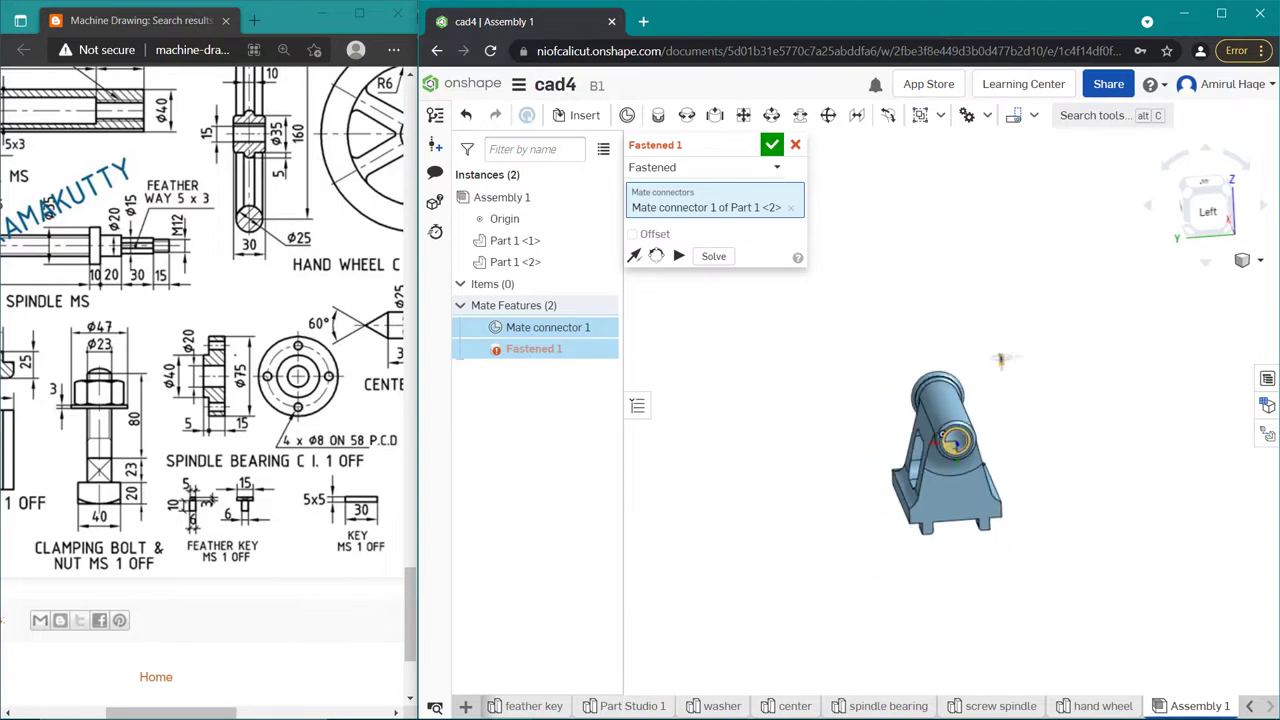
{"action": "scroll", "coordinate": [948, 440], "scroll_direction": "up", "scroll_amount": 5}
{"action": "scroll", "coordinate": [909, 365], "scroll_direction": "up", "scroll_amount": 3}
{"action": "scroll", "coordinate": [909, 365], "scroll_direction": "up", "scroll_amount": 3}
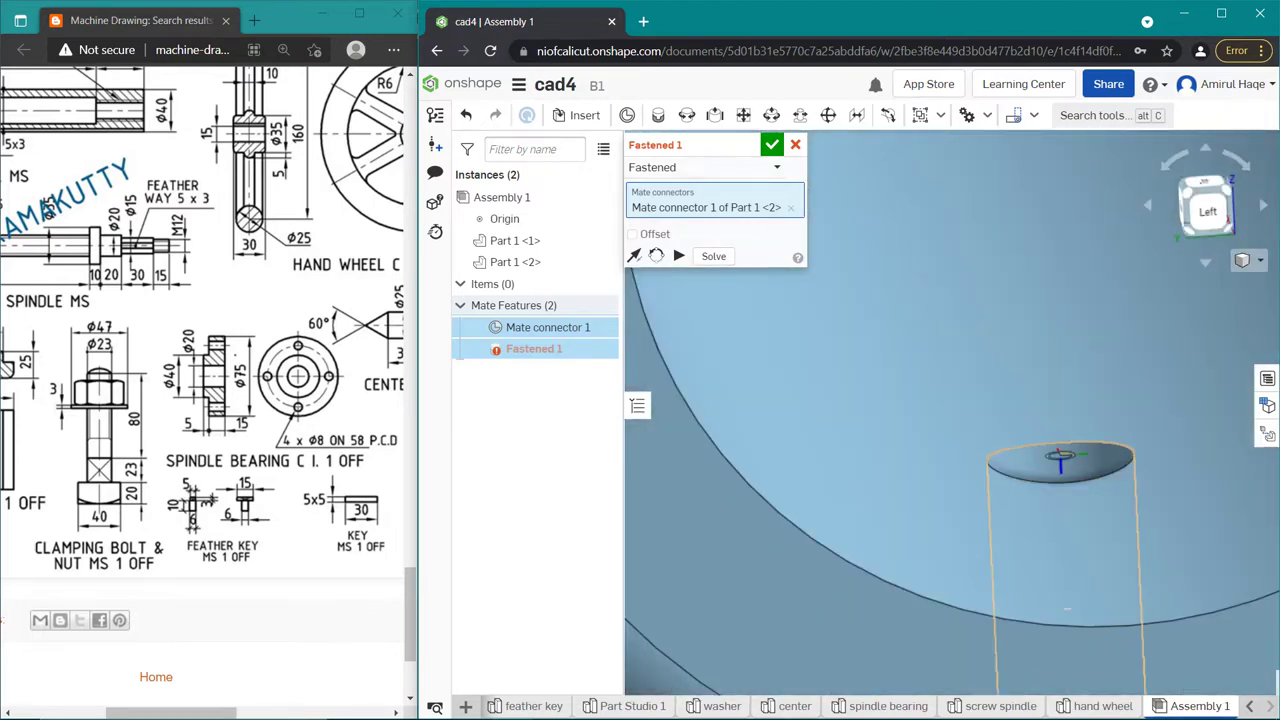
{"action": "left_click", "coordinate": [1060, 462]}
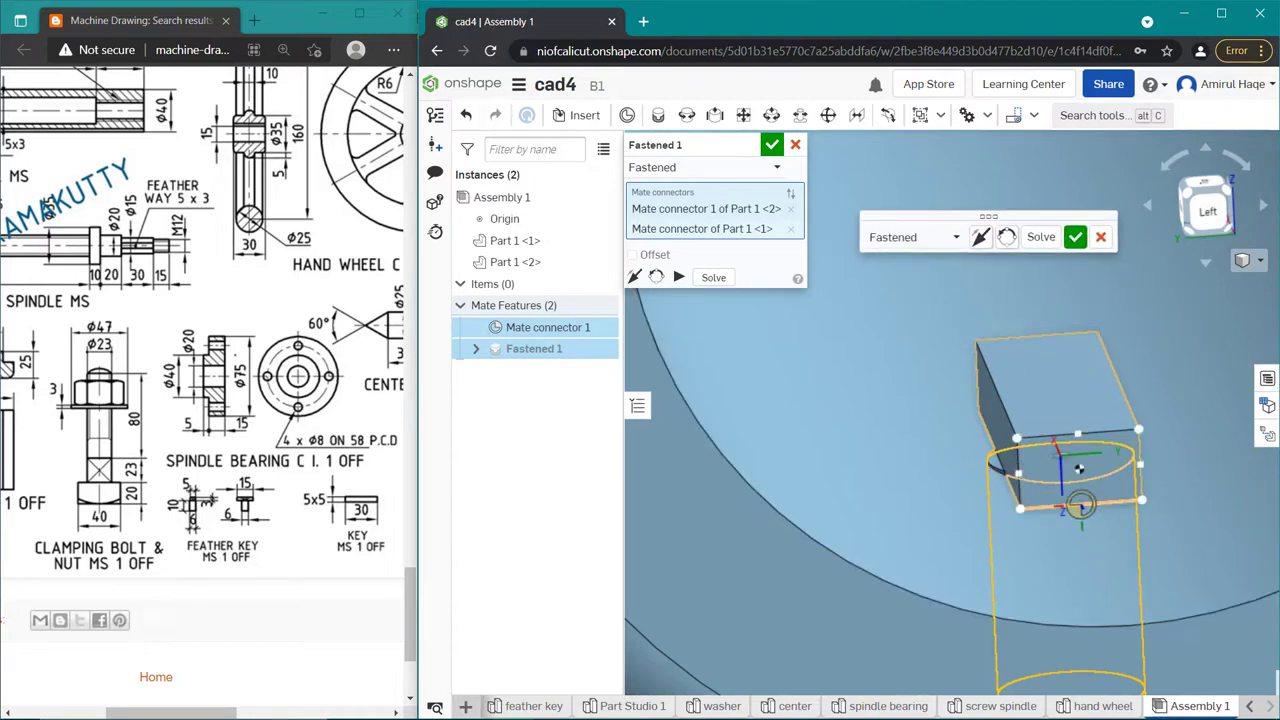
{"action": "left_click", "coordinate": [1074, 236]}
{"action": "key", "text": "m"}
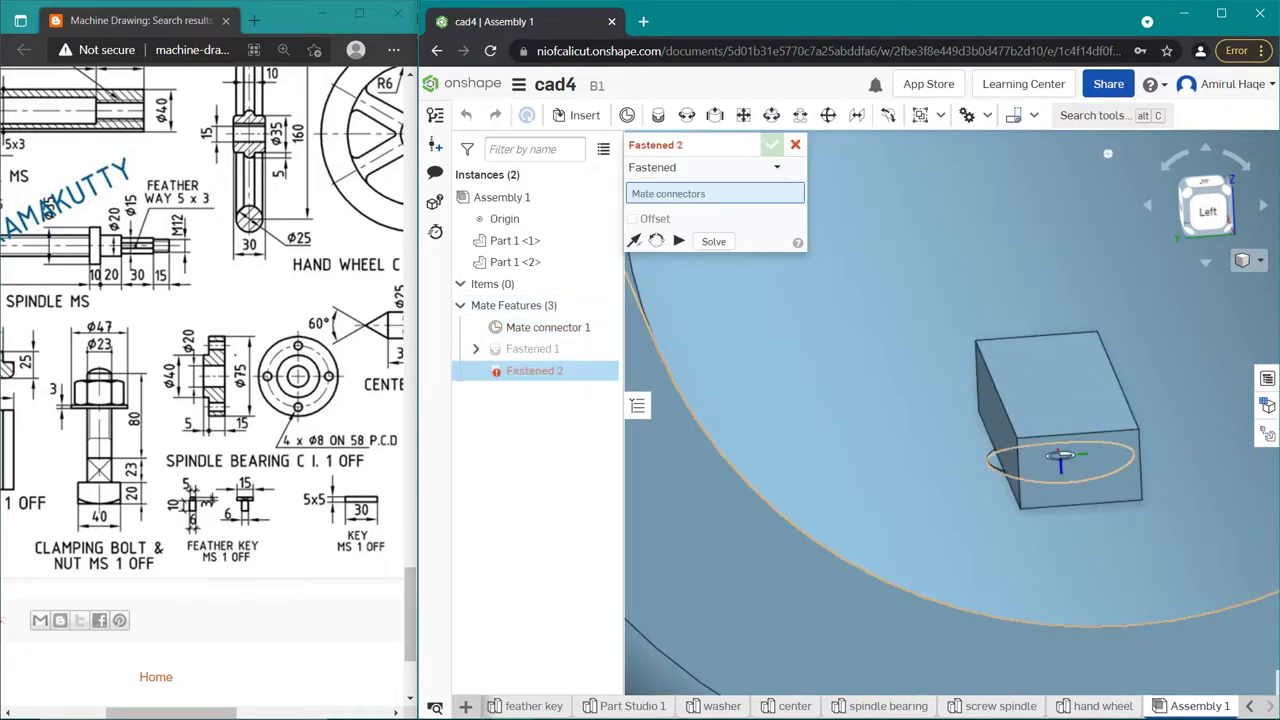
Step: Inspect the seated part and cancel the unneeded Fastened 2 mate
{"action": "mouse_move", "coordinate": [1000, 300]}
{"action": "right_mouse_down"}
{"action": "mouse_move", "coordinate": [925, 165]}
{"action": "mouse_move", "coordinate": [1000, 300]}
{"action": "right_mouse_up"}
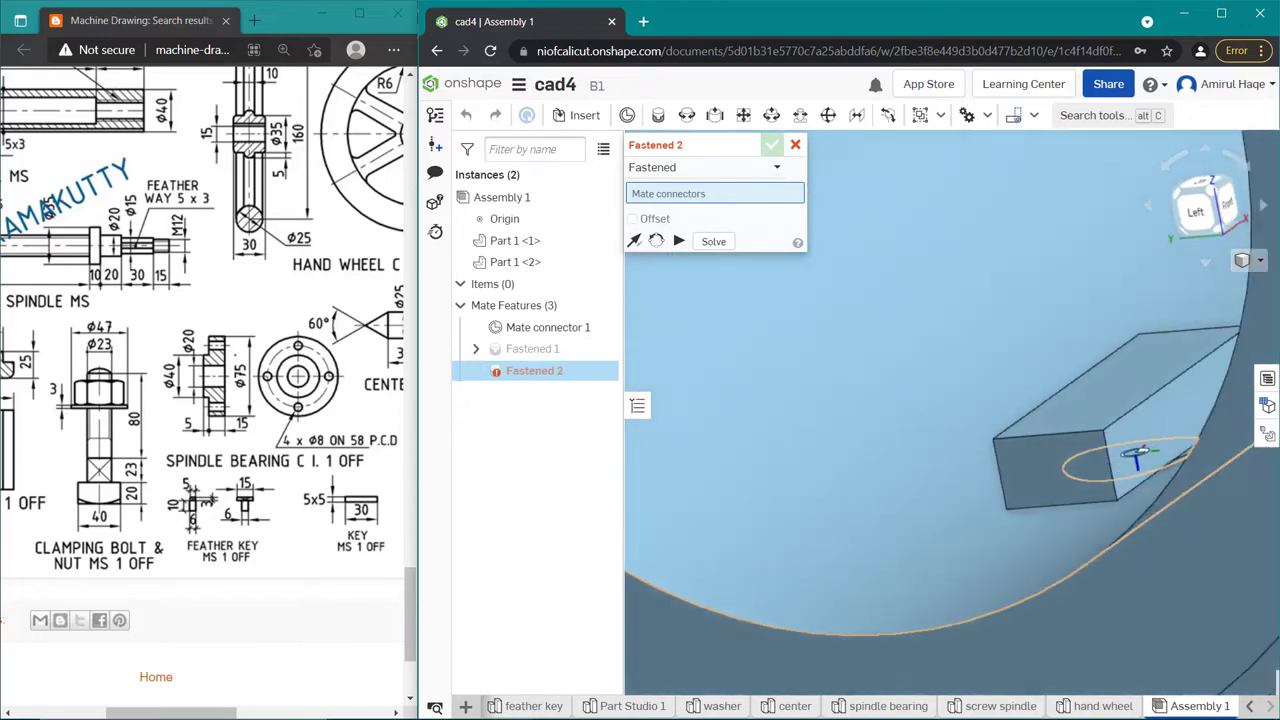
{"action": "scroll", "coordinate": [1110, 460], "scroll_direction": "up", "scroll_amount": 5}
{"action": "scroll", "coordinate": [1040, 490], "scroll_direction": "down", "scroll_amount": 5}
{"action": "scroll", "coordinate": [1040, 490], "scroll_direction": "up", "scroll_amount": 3}
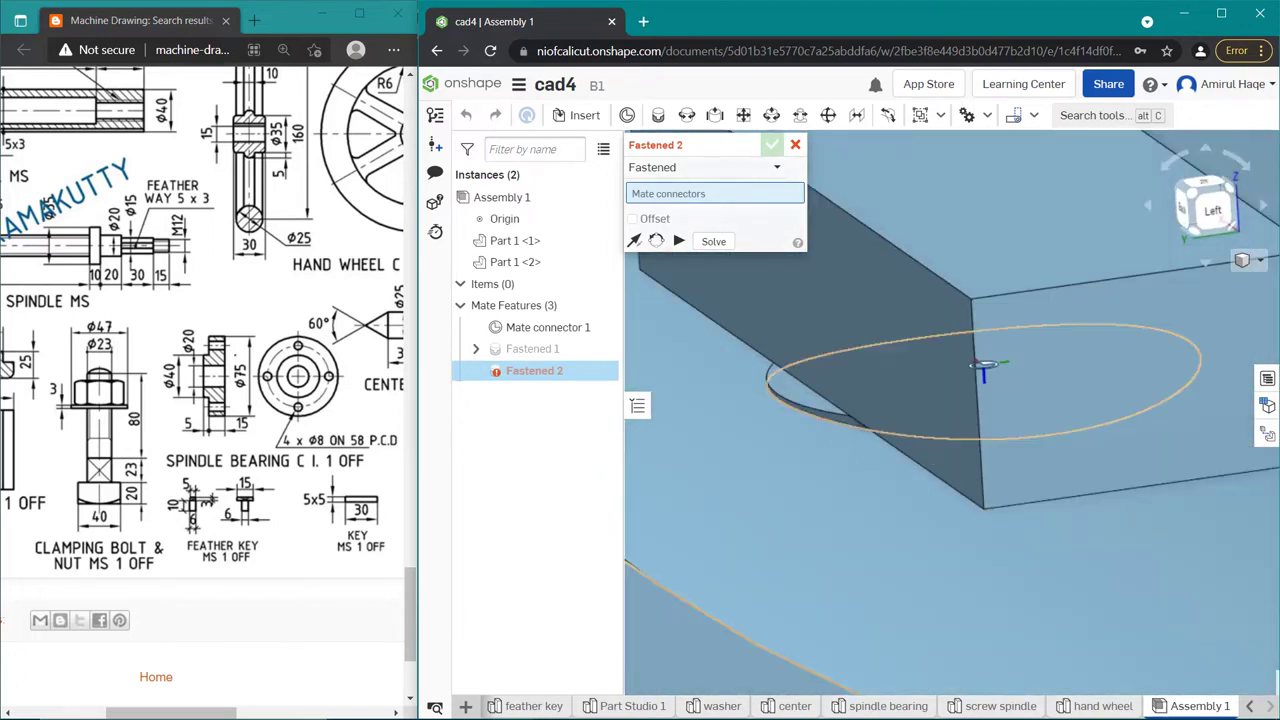
{"action": "scroll", "coordinate": [1040, 490], "scroll_direction": "down", "scroll_amount": 4}
{"action": "scroll", "coordinate": [1045, 500], "scroll_direction": "down", "scroll_amount": 10}
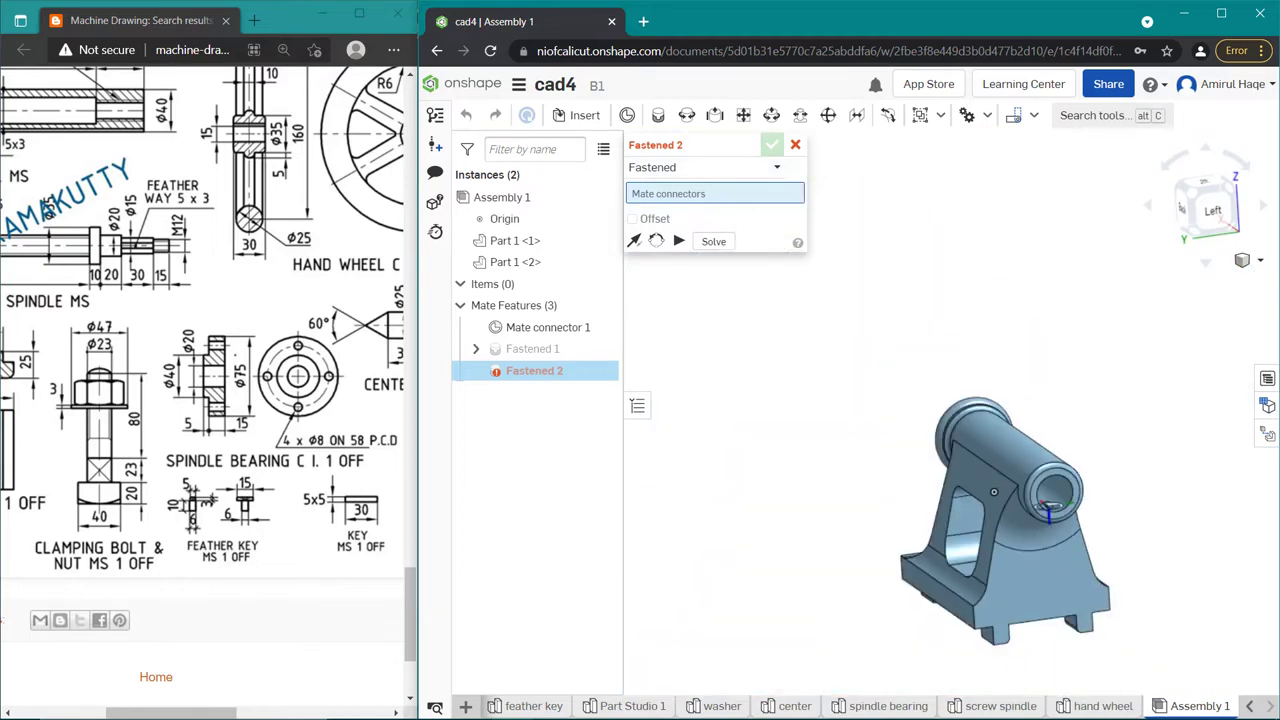
{"action": "key", "text": "Escape"}
{"action": "right_click_drag", "start_coordinate": [1000, 500], "coordinate": [1060, 500]}
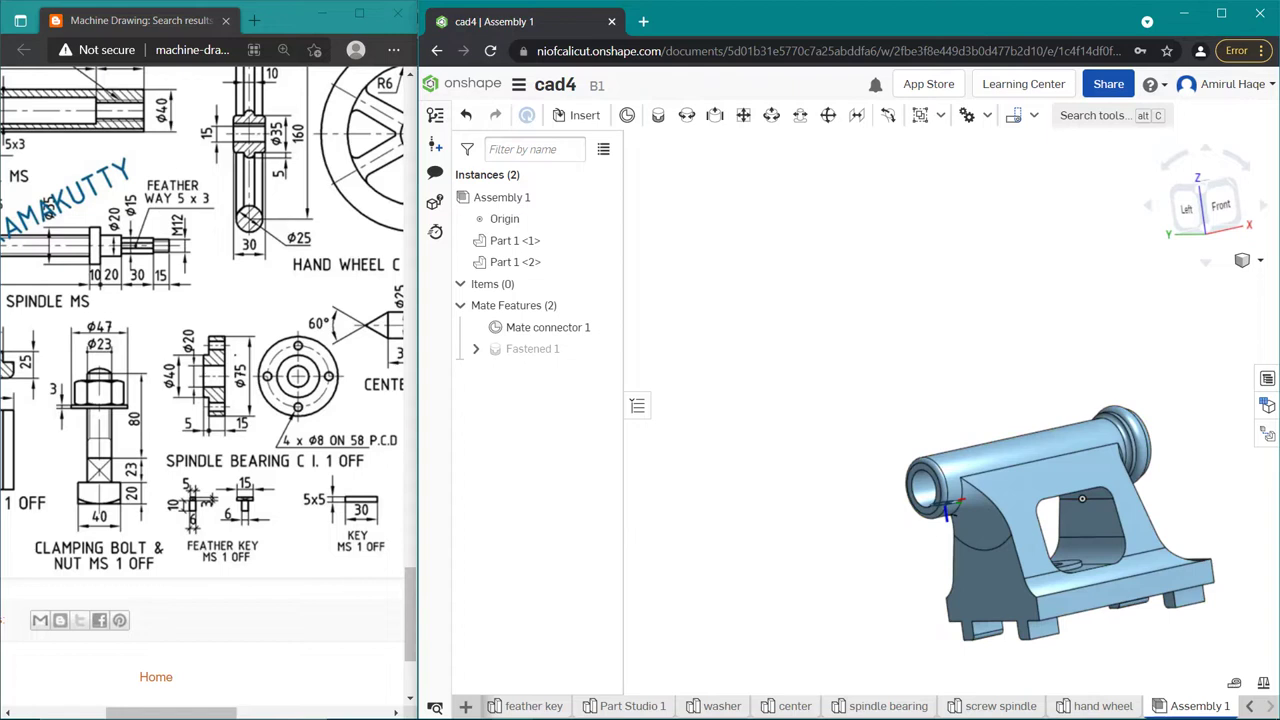
Step: Insert the barrel part and place it unmated above the tailstock body
{"action": "scroll", "coordinate": [1060, 470], "scroll_direction": "up", "scroll_amount": 5}
{"action": "scroll", "coordinate": [1000, 410], "scroll_direction": "down", "scroll_amount": 8}
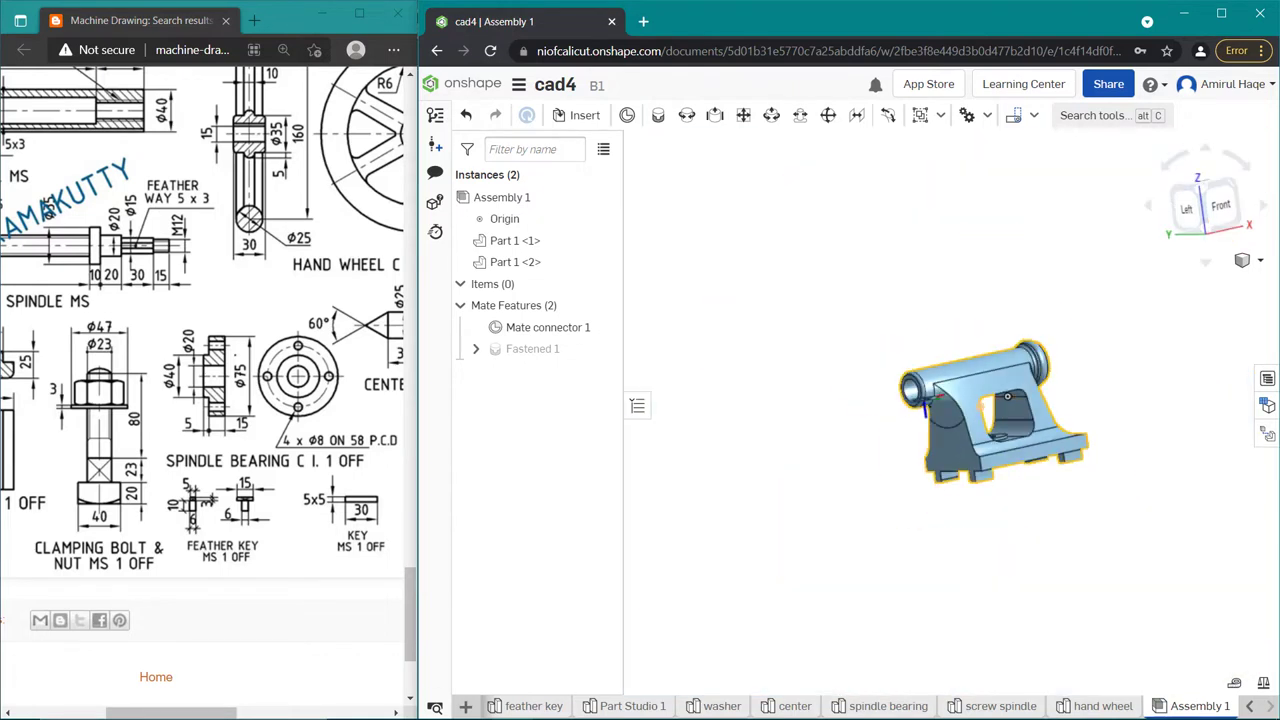
{"action": "left_click", "coordinate": [585, 115]}
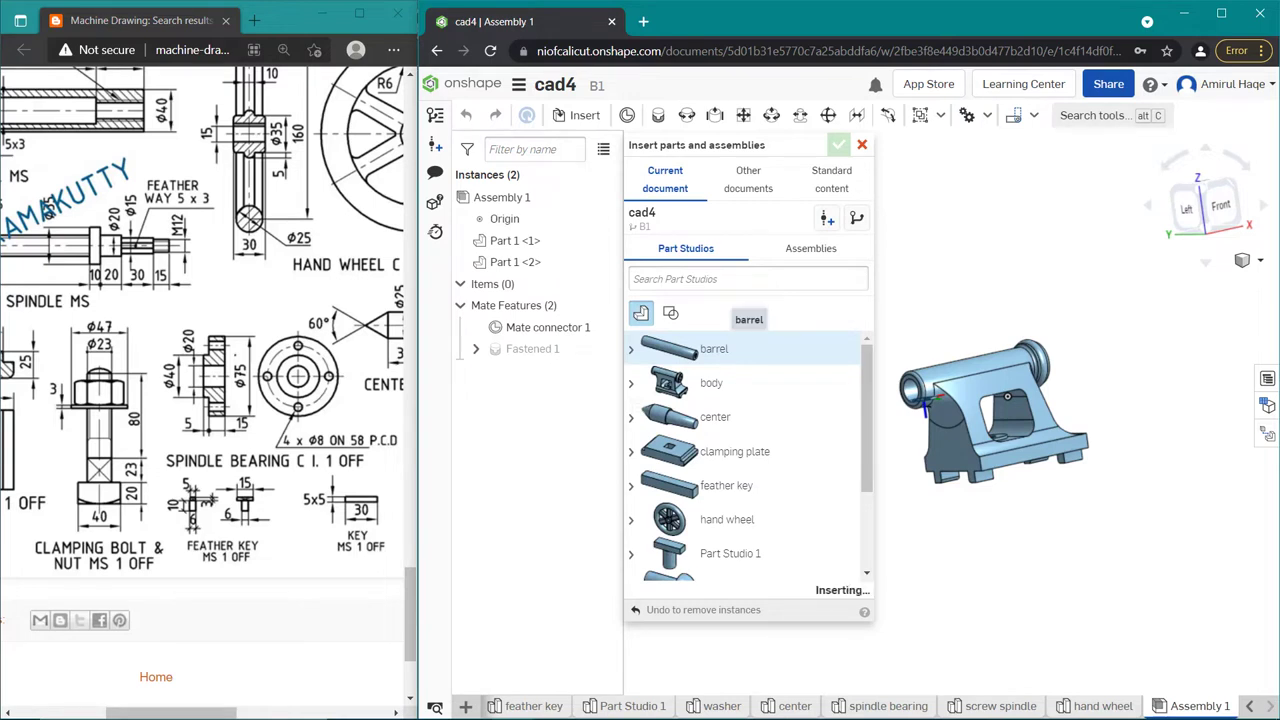
{"action": "left_click_drag", "start_coordinate": [975, 365], "coordinate": [958, 290]}
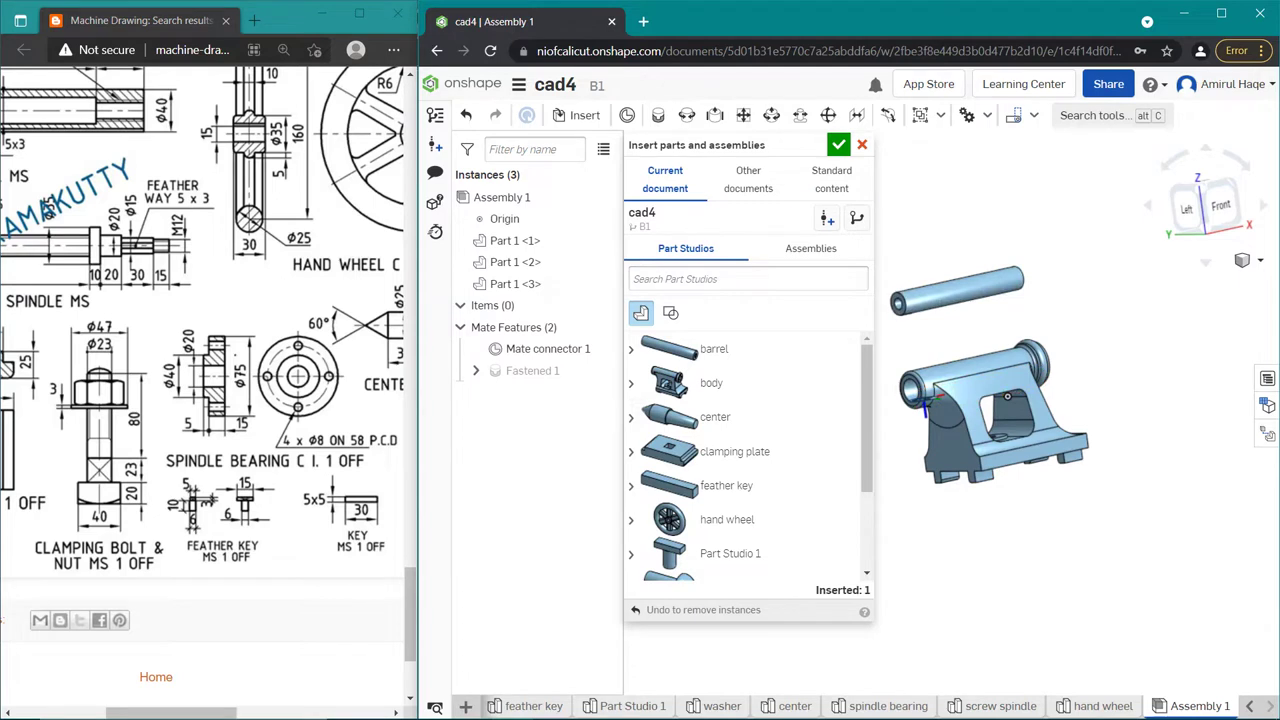
{"action": "key", "text": "Escape"}
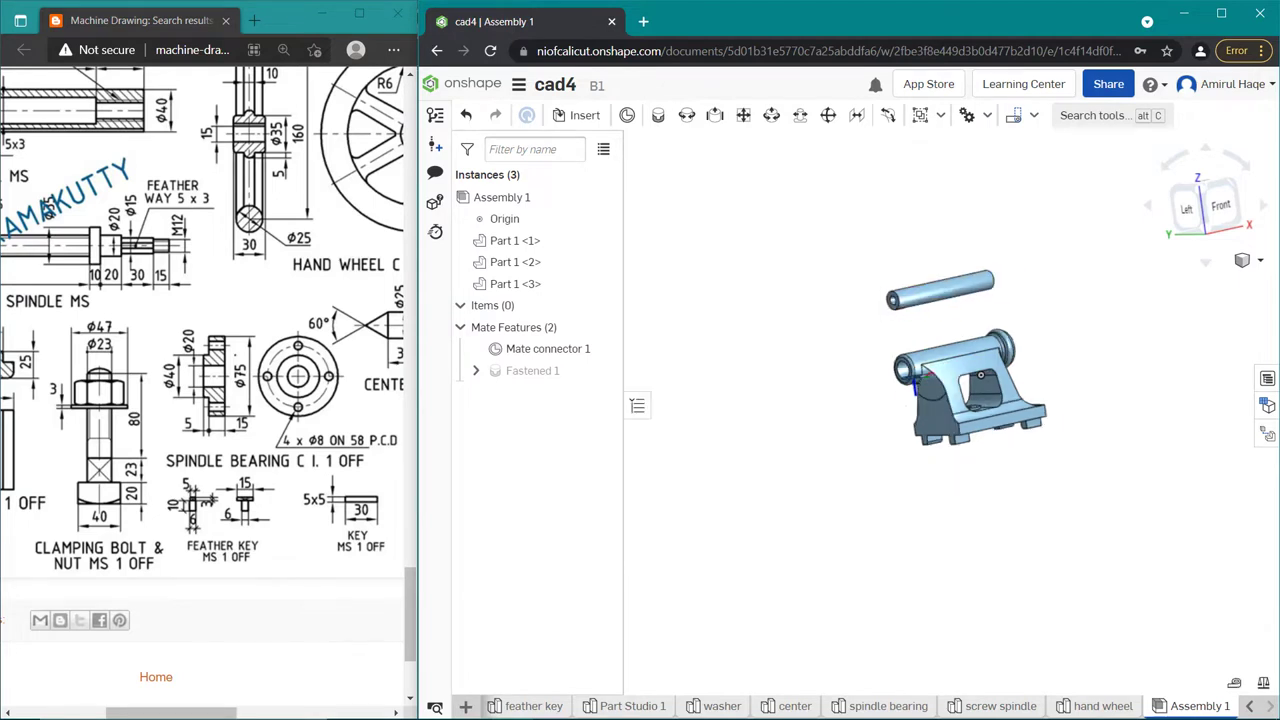
{"action": "scroll", "coordinate": [895, 295], "scroll_direction": "up", "scroll_amount": 5}
{"action": "scroll", "coordinate": [895, 295], "scroll_direction": "up", "scroll_amount": 5}
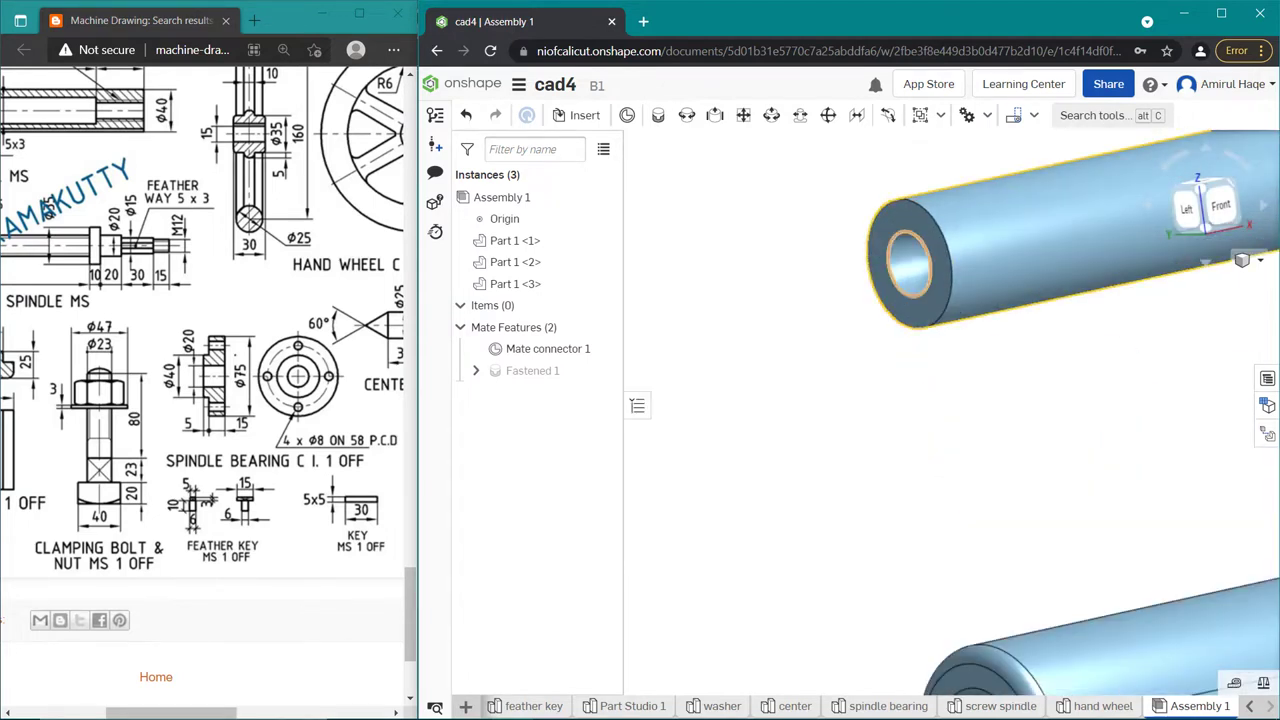
{"action": "scroll", "coordinate": [936, 303], "scroll_direction": "down", "scroll_amount": 3}
{"action": "scroll", "coordinate": [936, 303], "scroll_direction": "down", "scroll_amount": 3}
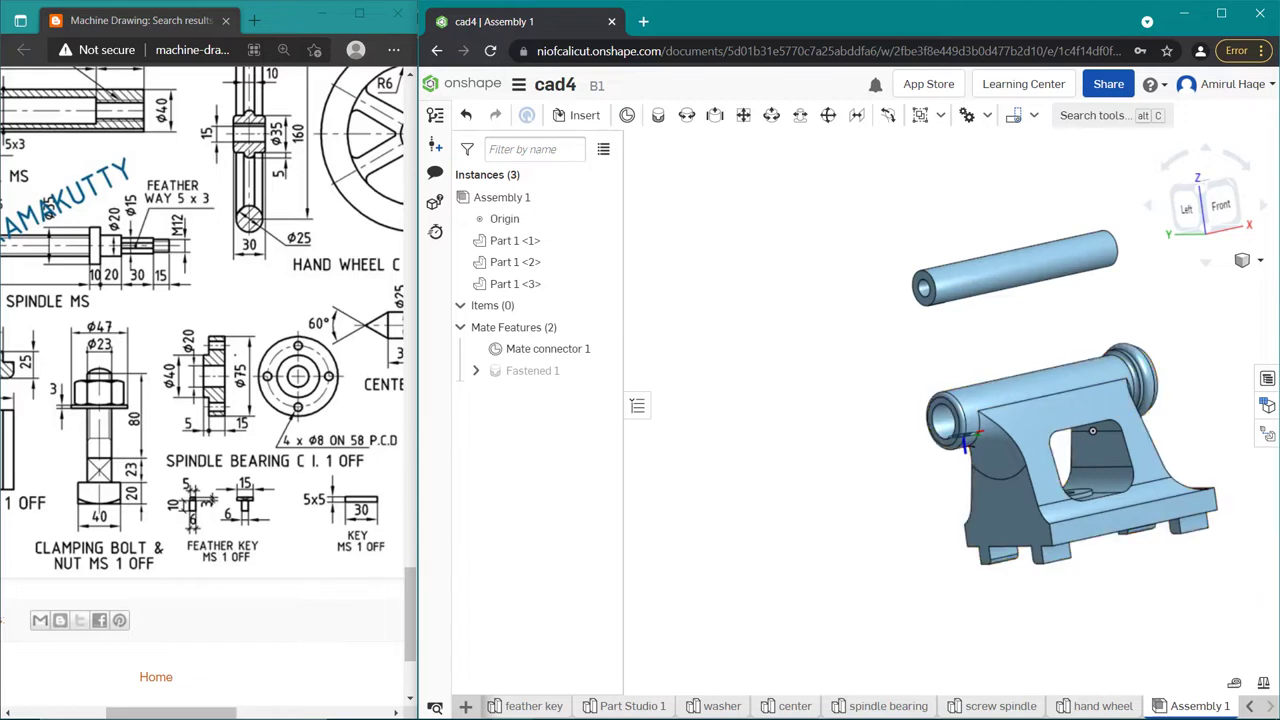
{"action": "right_click_drag", "start_coordinate": [1000, 420], "coordinate": [880, 420]}
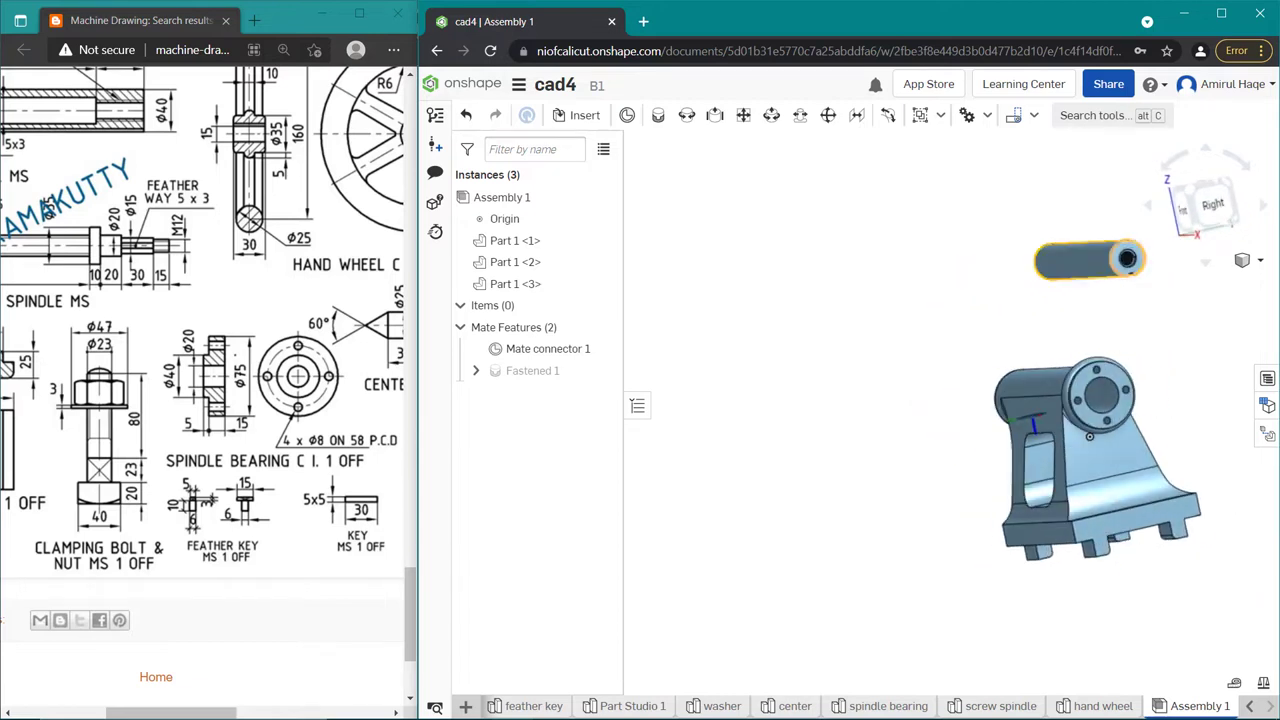
{"action": "scroll", "coordinate": [1113, 246], "scroll_direction": "up", "scroll_amount": 3}
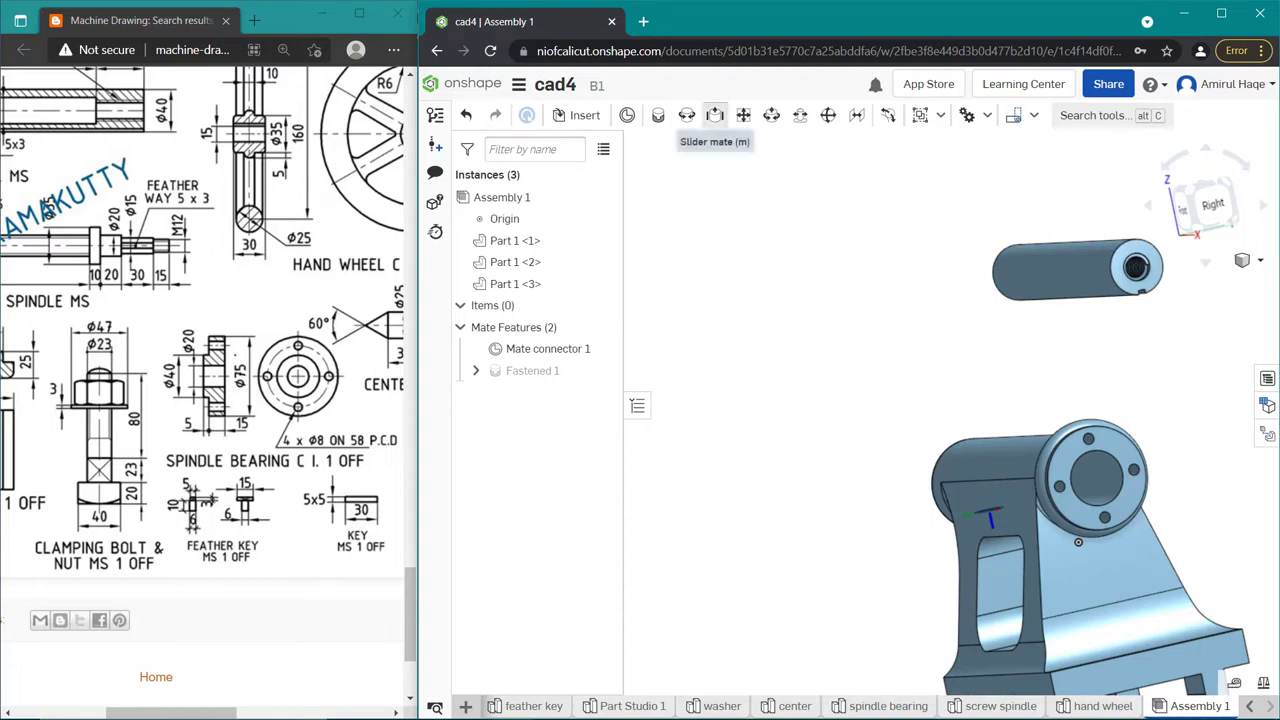
Step: Create Slider 1 mate between the barrel's connector and the body bore's connector
{"action": "left_click", "coordinate": [714, 115]}
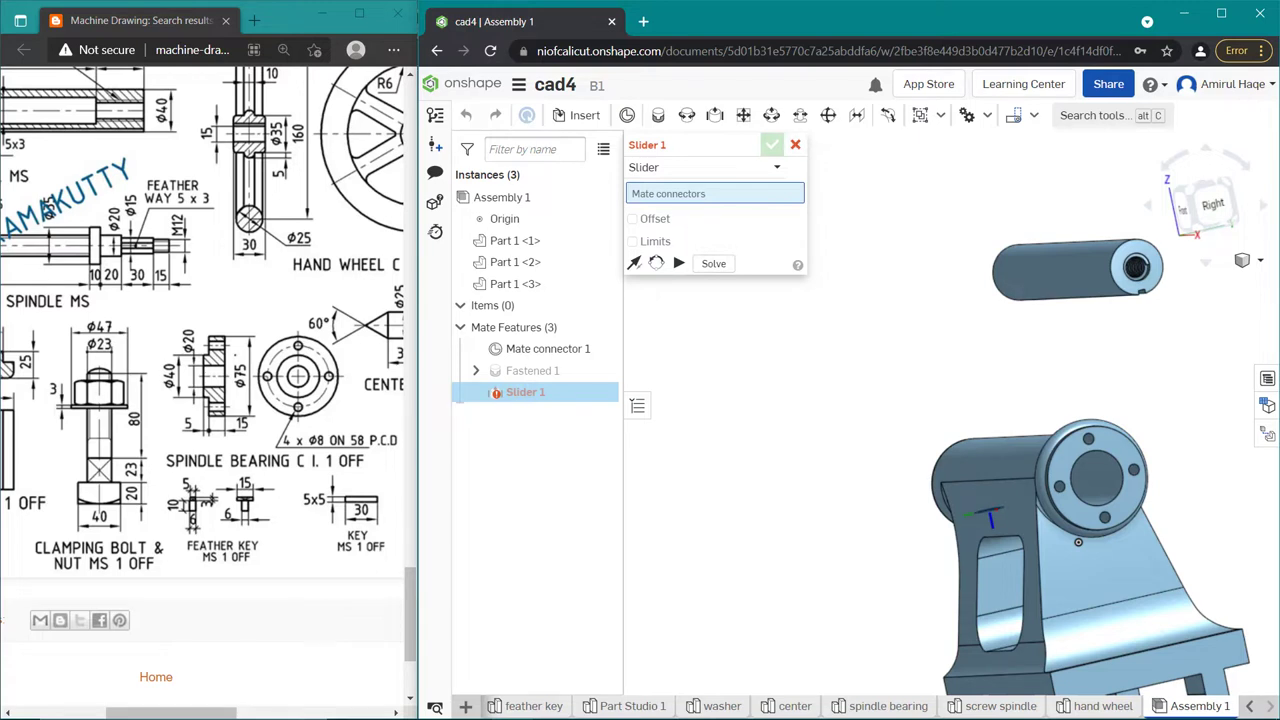
{"action": "left_click", "coordinate": [795, 144]}
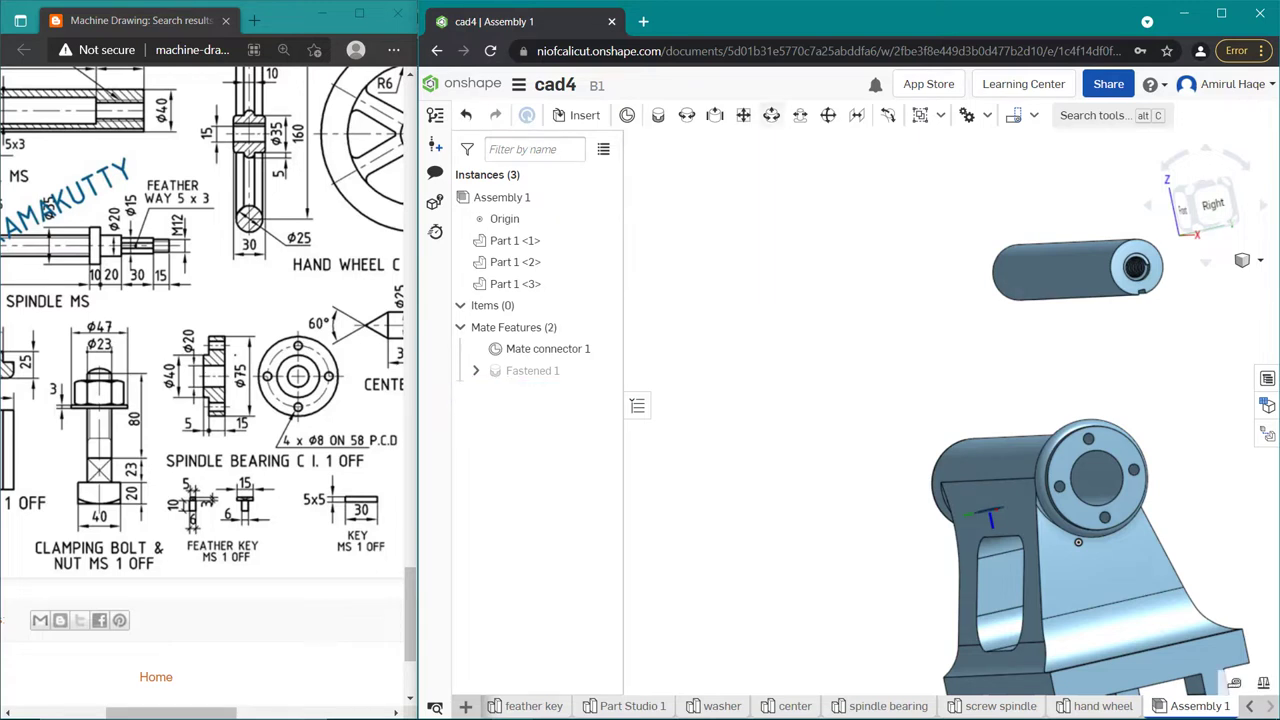
{"action": "left_click", "coordinate": [771, 115]}
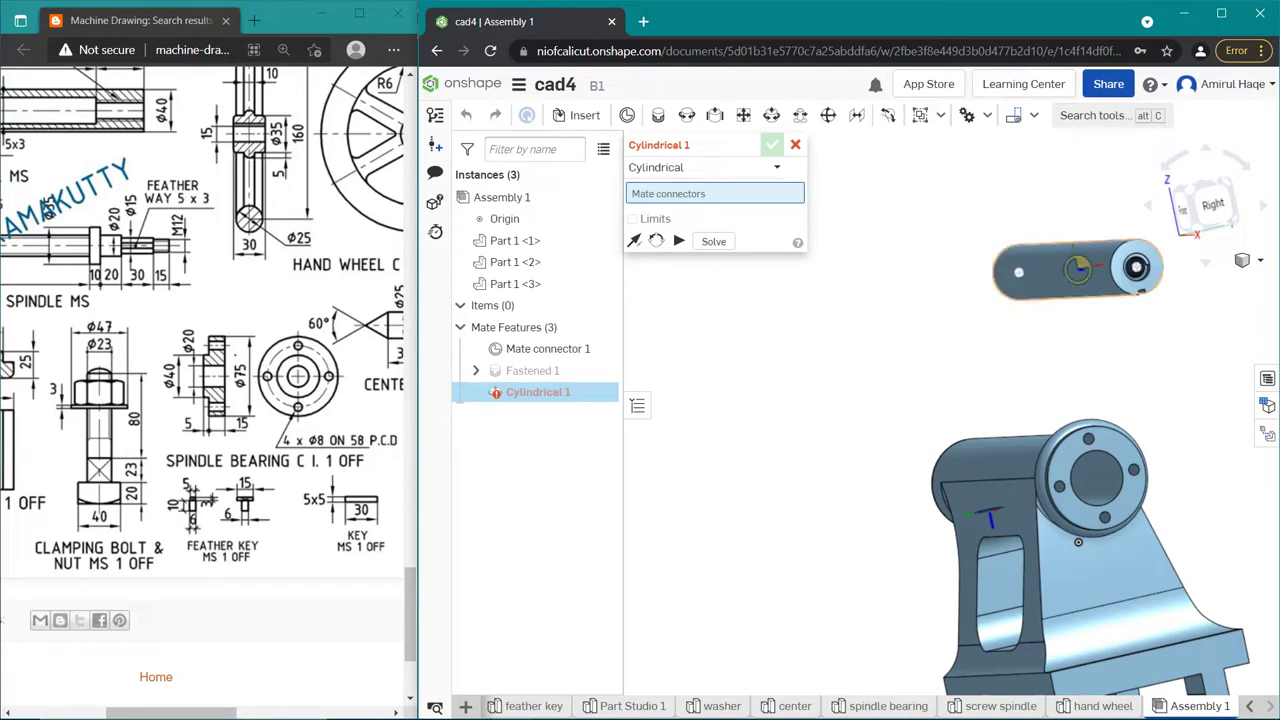
{"action": "left_click", "coordinate": [795, 144]}
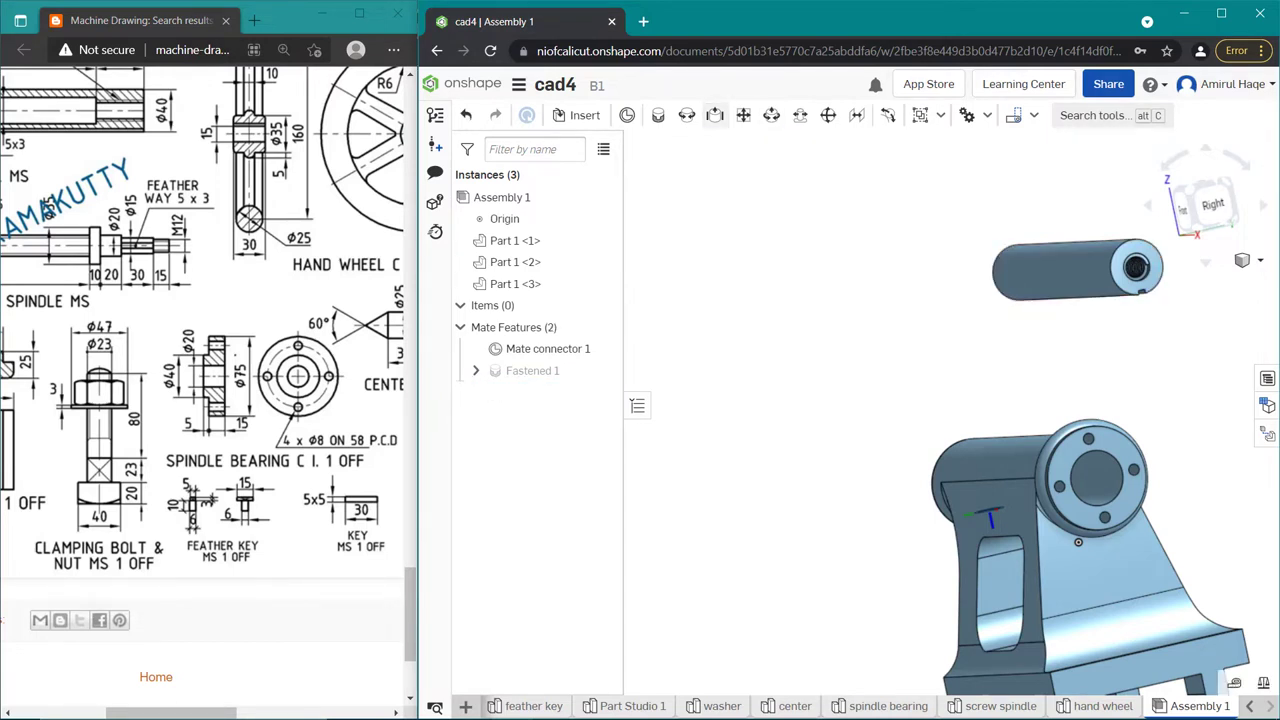
{"action": "left_click", "coordinate": [714, 115]}
{"action": "left_click", "coordinate": [1019, 271]}
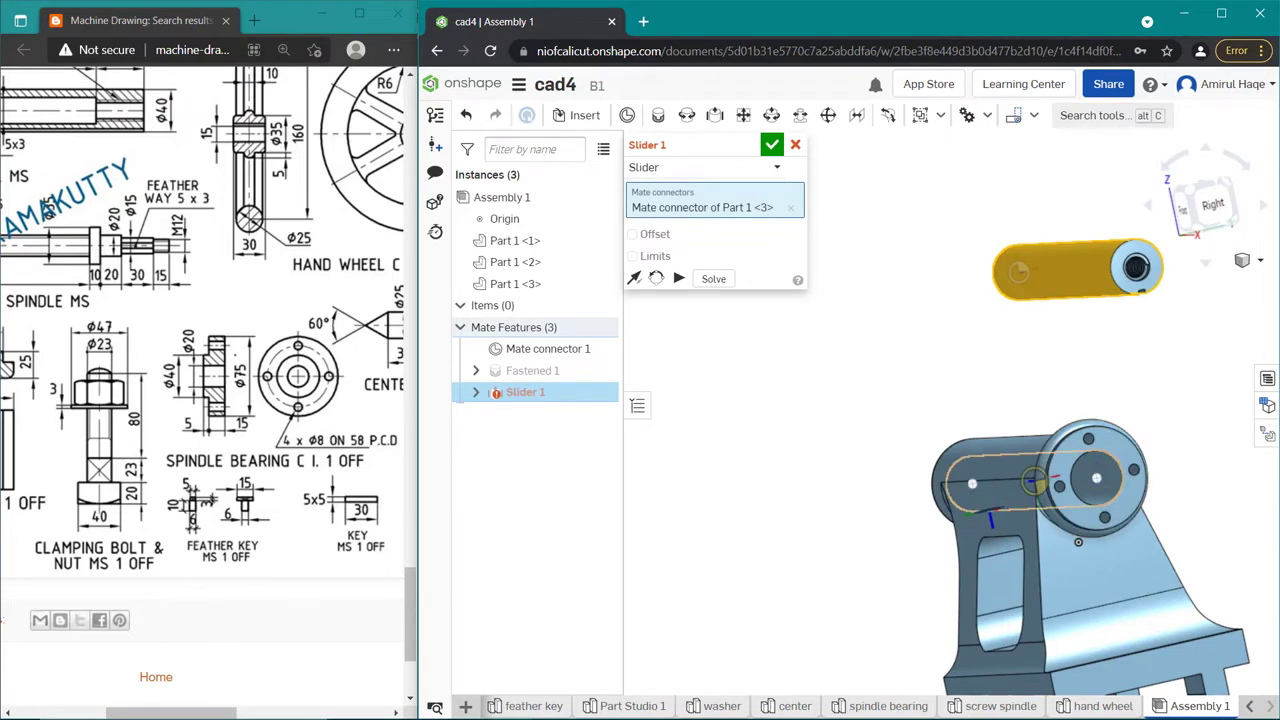
{"action": "left_click", "coordinate": [1033, 482]}
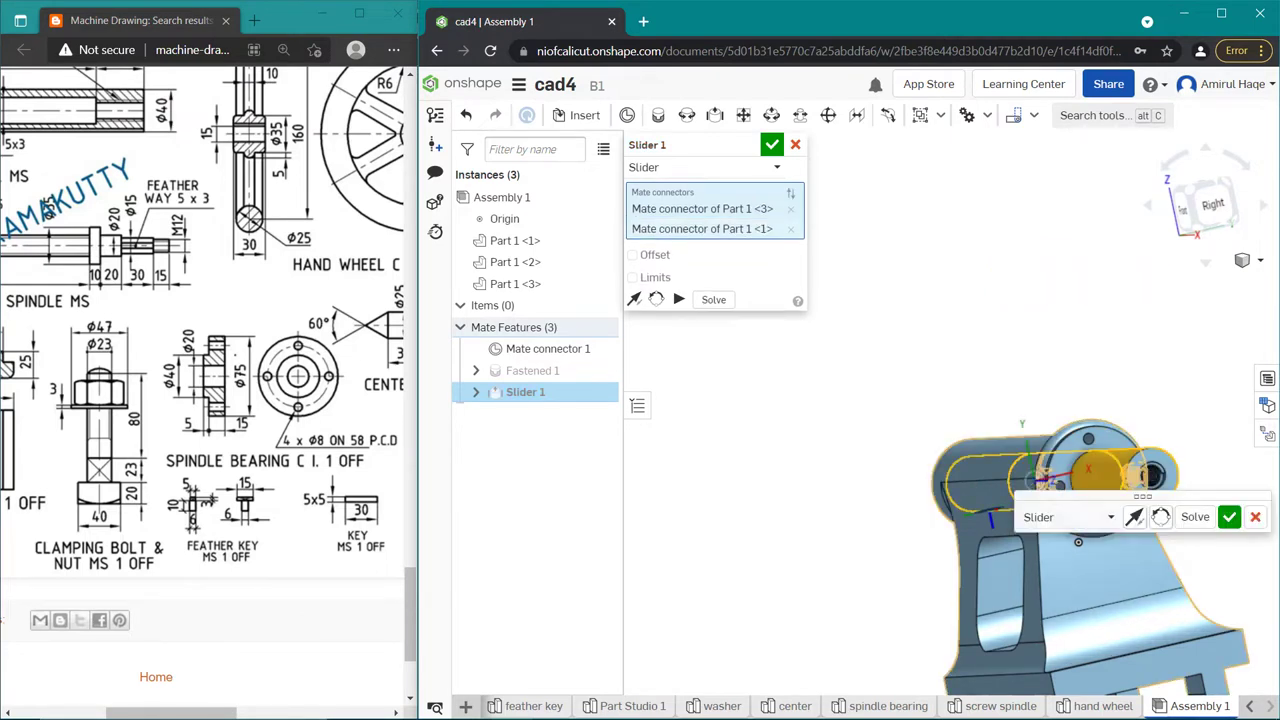
{"action": "mouse_move", "coordinate": [1077, 541]}
{"action": "right_mouse_down"}
{"action": "mouse_move", "coordinate": [1044, 544]}
{"action": "mouse_move", "coordinate": [1060, 544]}
{"action": "right_mouse_up"}
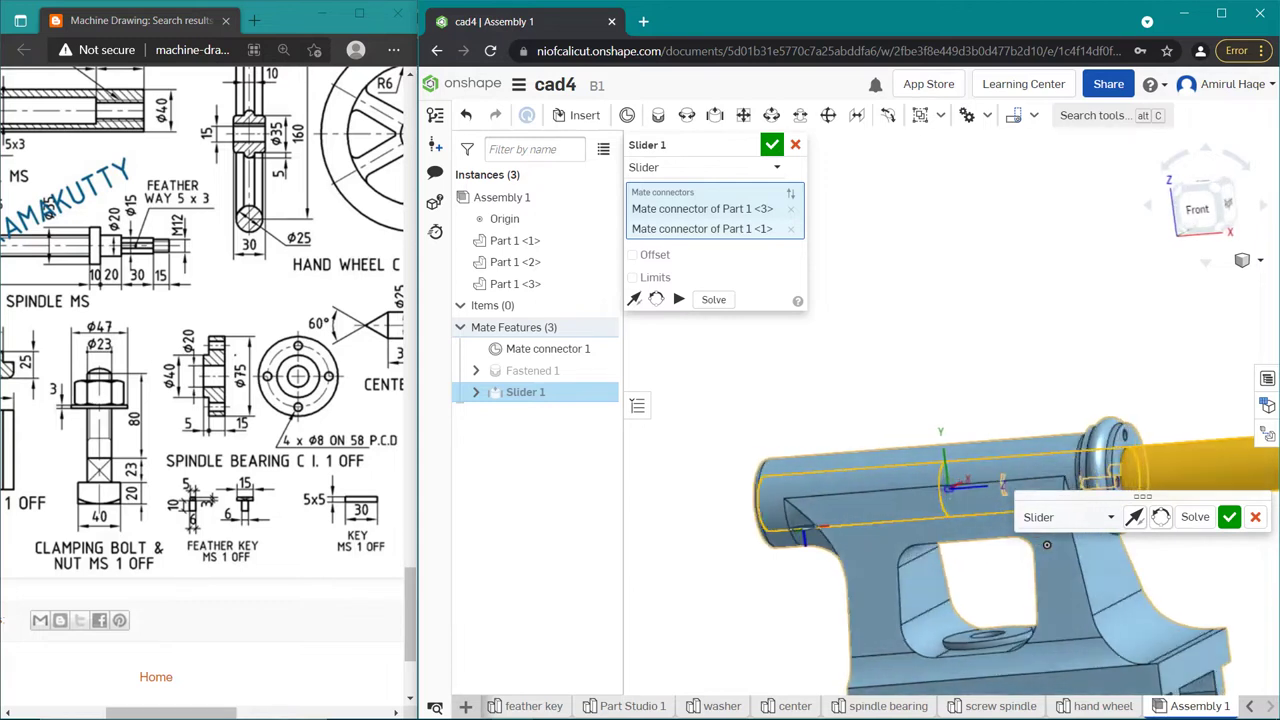
{"action": "key", "text": "Return"}
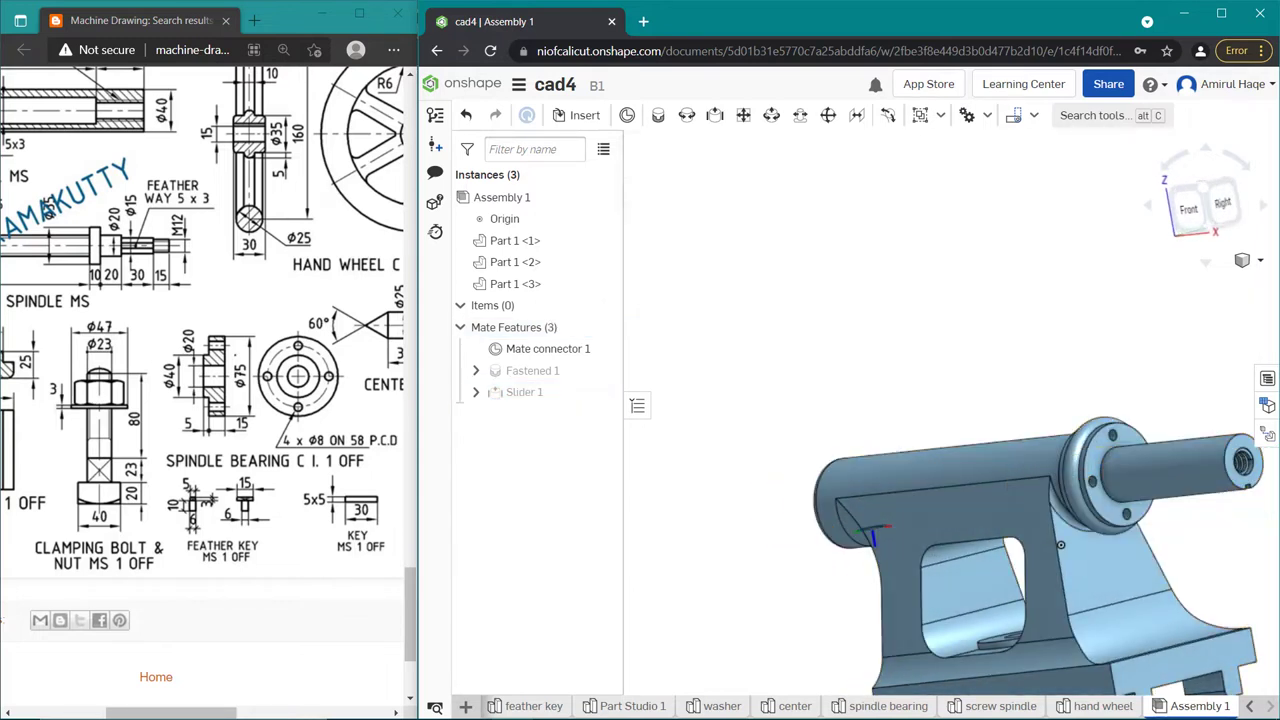
Step: Slide the barrel along its axis into the body's bore
{"action": "right_click_drag", "start_coordinate": [1060, 544], "coordinate": [1050, 544]}
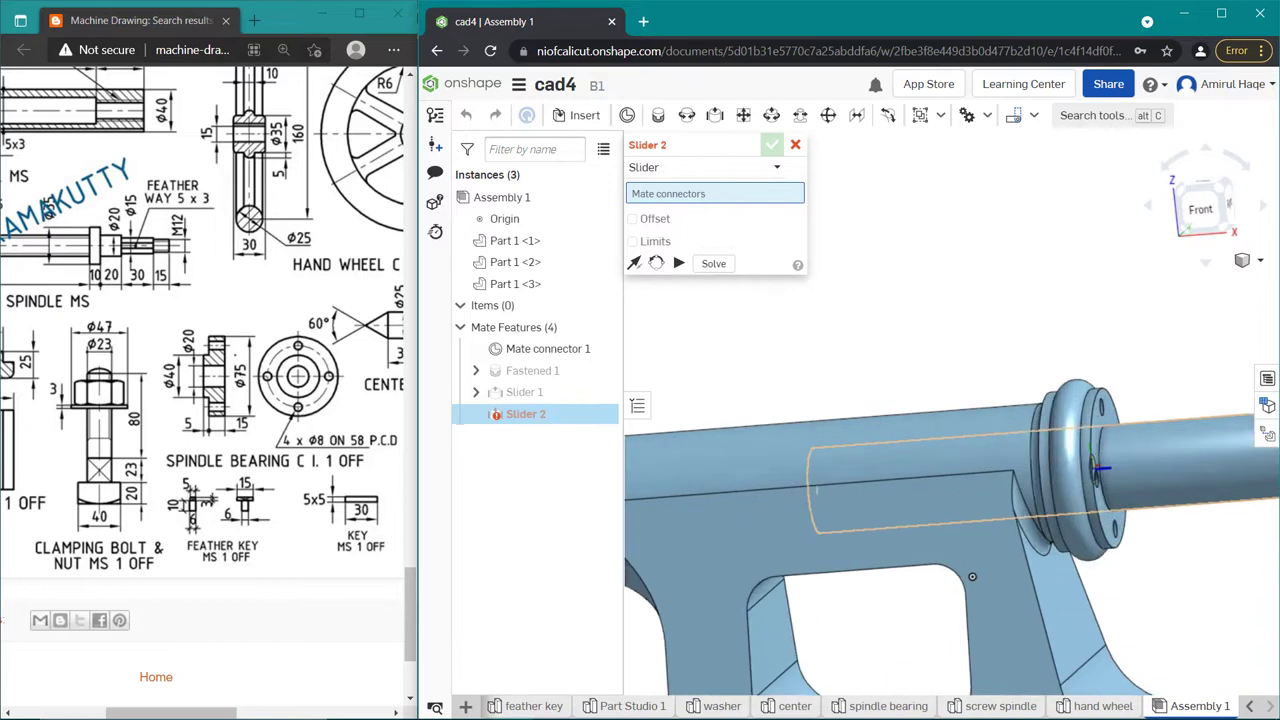
{"action": "scroll", "coordinate": [1070, 536], "scroll_direction": "down", "scroll_amount": 3}
{"action": "left_click", "coordinate": [1084, 530]}
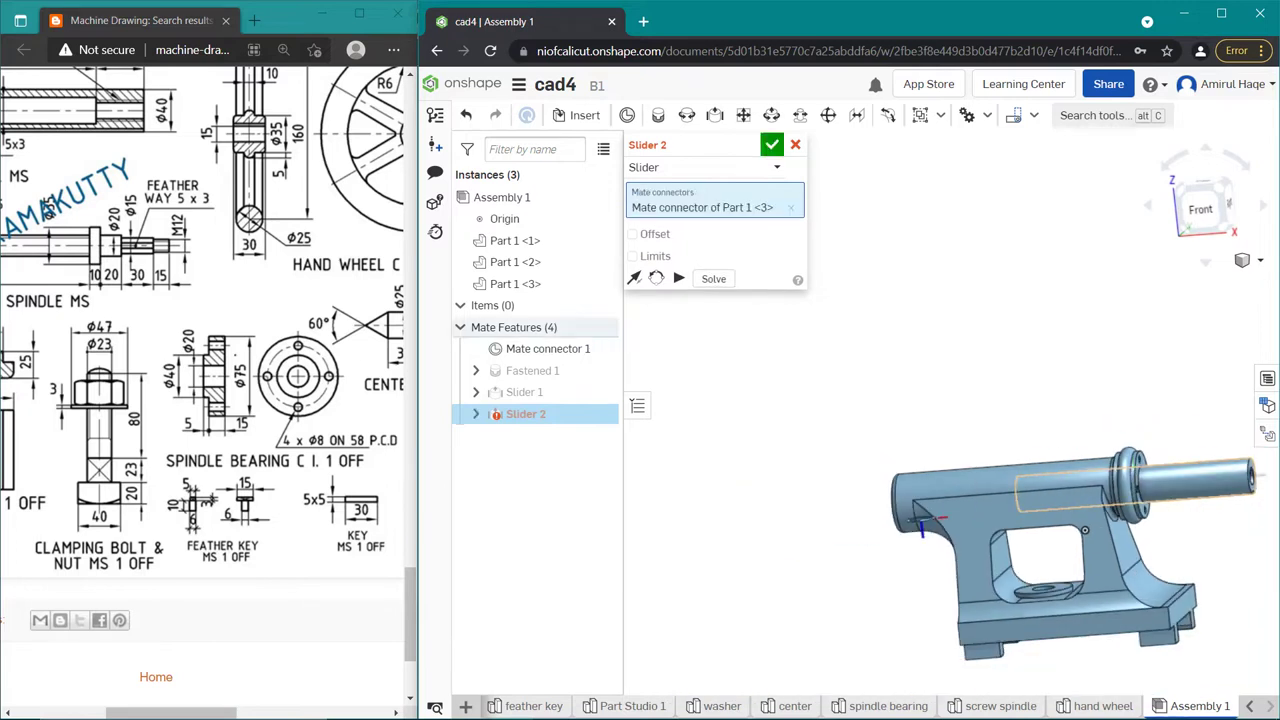
{"action": "key", "text": "Escape"}
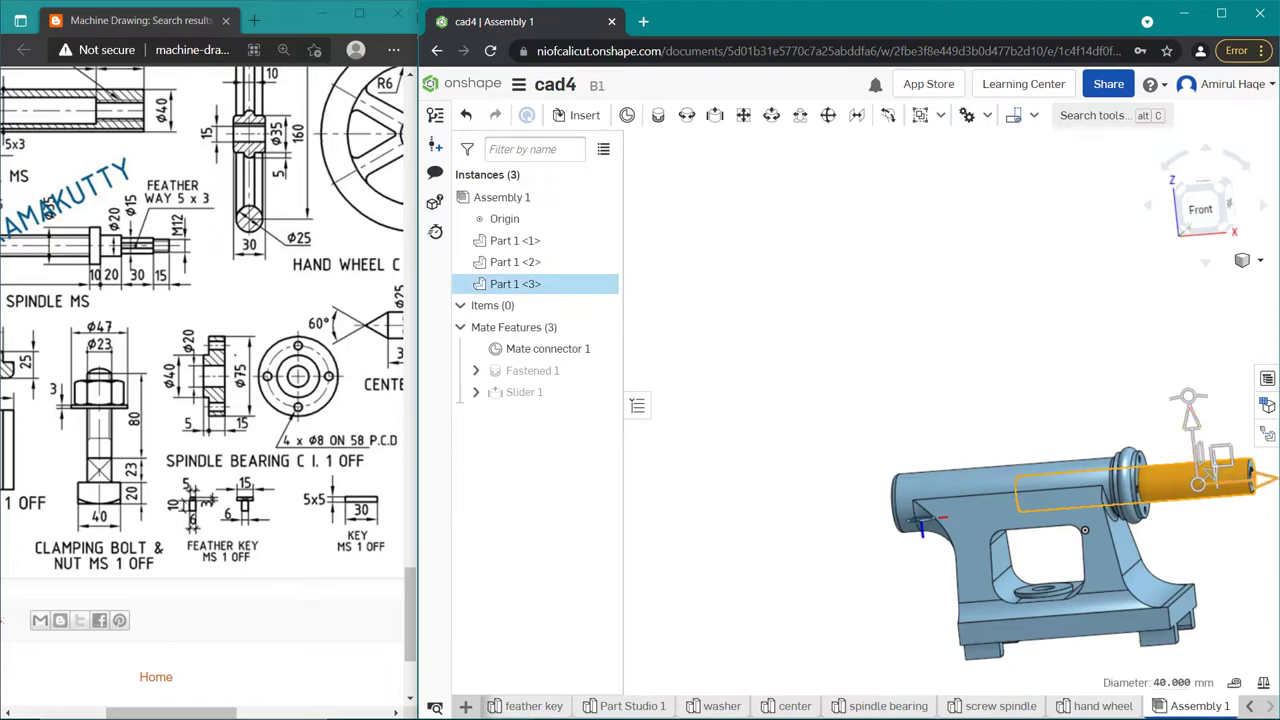
{"action": "mouse_move", "coordinate": [1262, 480]}
{"action": "left_mouse_down"}
{"action": "mouse_move", "coordinate": [1100, 492]}
{"action": "mouse_move", "coordinate": [1160, 488]}
{"action": "left_mouse_up"}
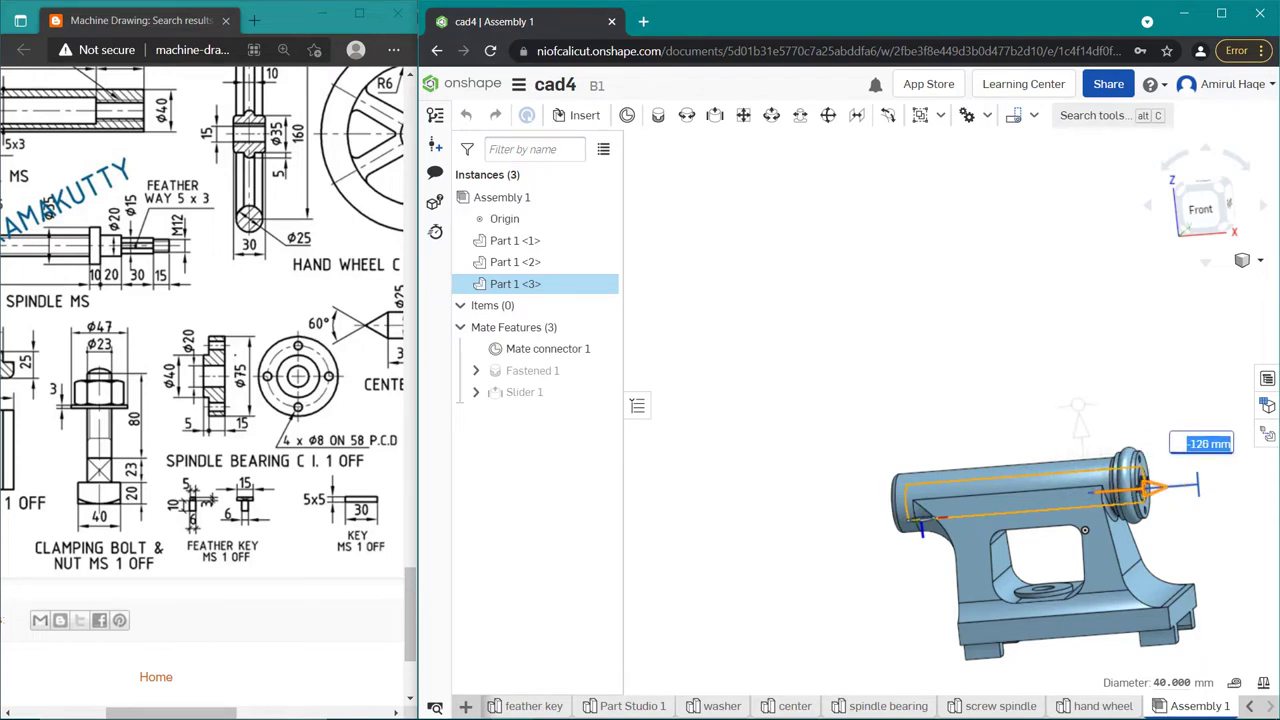
{"action": "left_click_drag", "start_coordinate": [1160, 488], "coordinate": [1160, 488]}
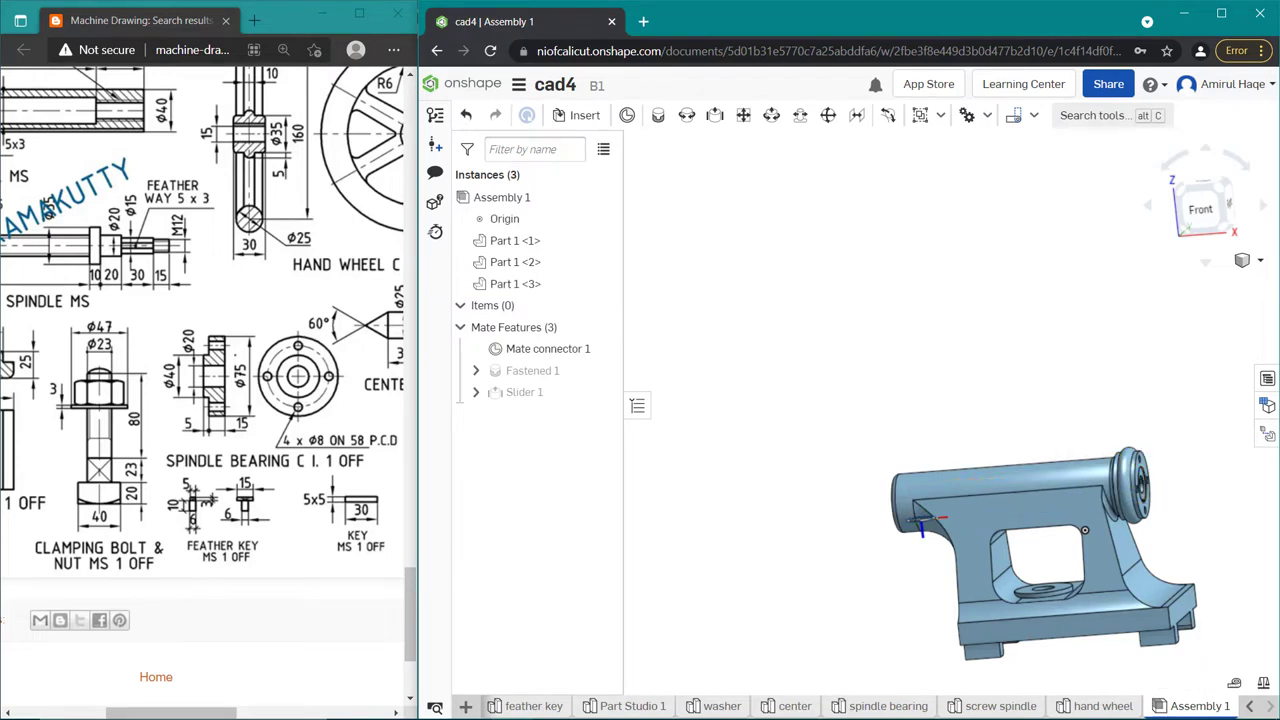
{"action": "right_click_drag", "start_coordinate": [1136, 496], "coordinate": [1040, 470]}
{"action": "scroll", "coordinate": [1040, 470], "scroll_direction": "up", "scroll_amount": 2}
{"action": "scroll", "coordinate": [1040, 470], "scroll_direction": "up", "scroll_amount": 3}
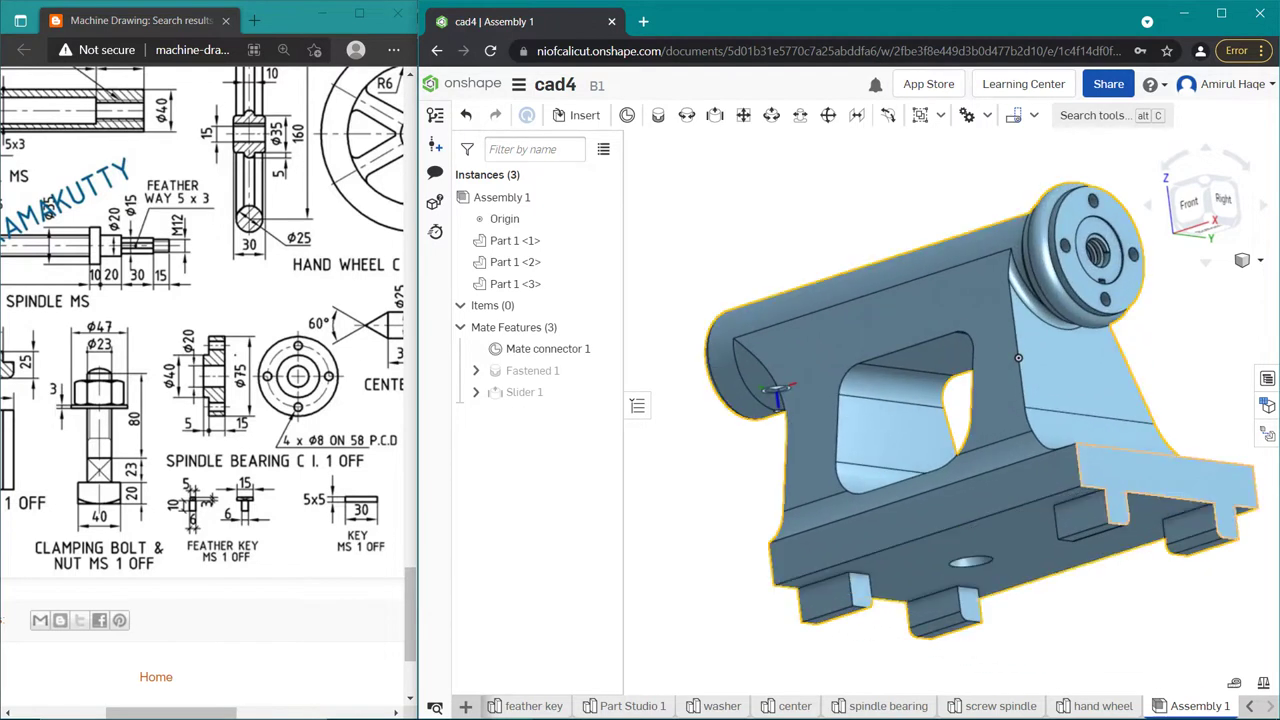
{"action": "scroll", "coordinate": [1018, 357], "scroll_direction": "up", "scroll_amount": 2}
{"action": "scroll", "coordinate": [1000, 365], "scroll_direction": "down", "scroll_amount": 3}
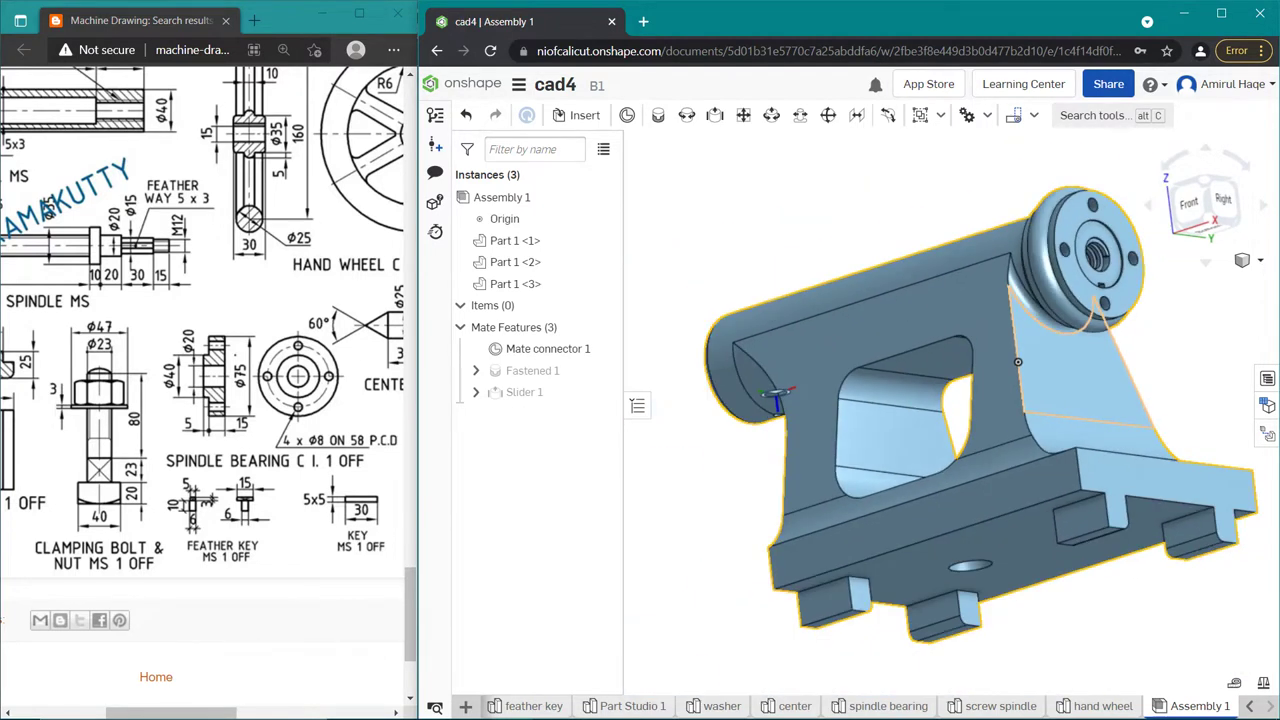
{"action": "scroll", "coordinate": [1040, 373], "scroll_direction": "down", "scroll_amount": 2}
{"action": "right_click_drag", "start_coordinate": [1043, 374], "coordinate": [1016, 412]}
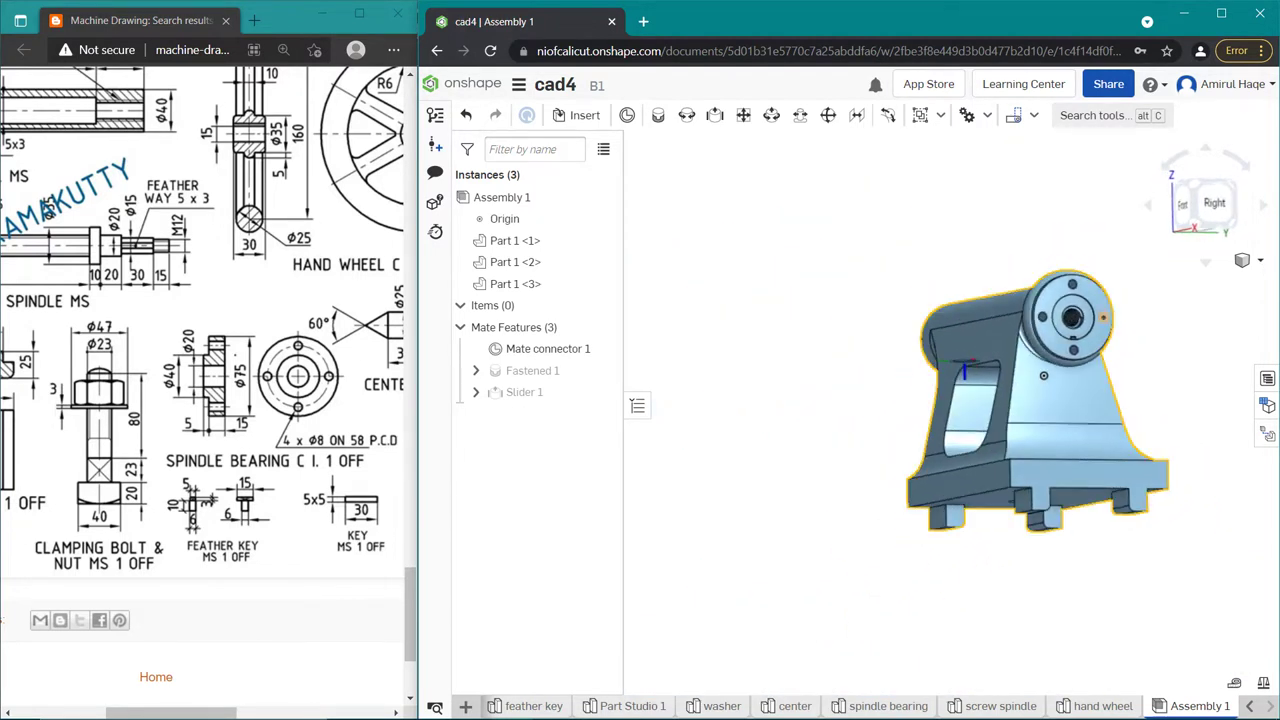
{"action": "scroll", "coordinate": [1016, 412], "scroll_direction": "up", "scroll_amount": 2}
{"action": "scroll", "coordinate": [1016, 412], "scroll_direction": "up", "scroll_amount": 2}
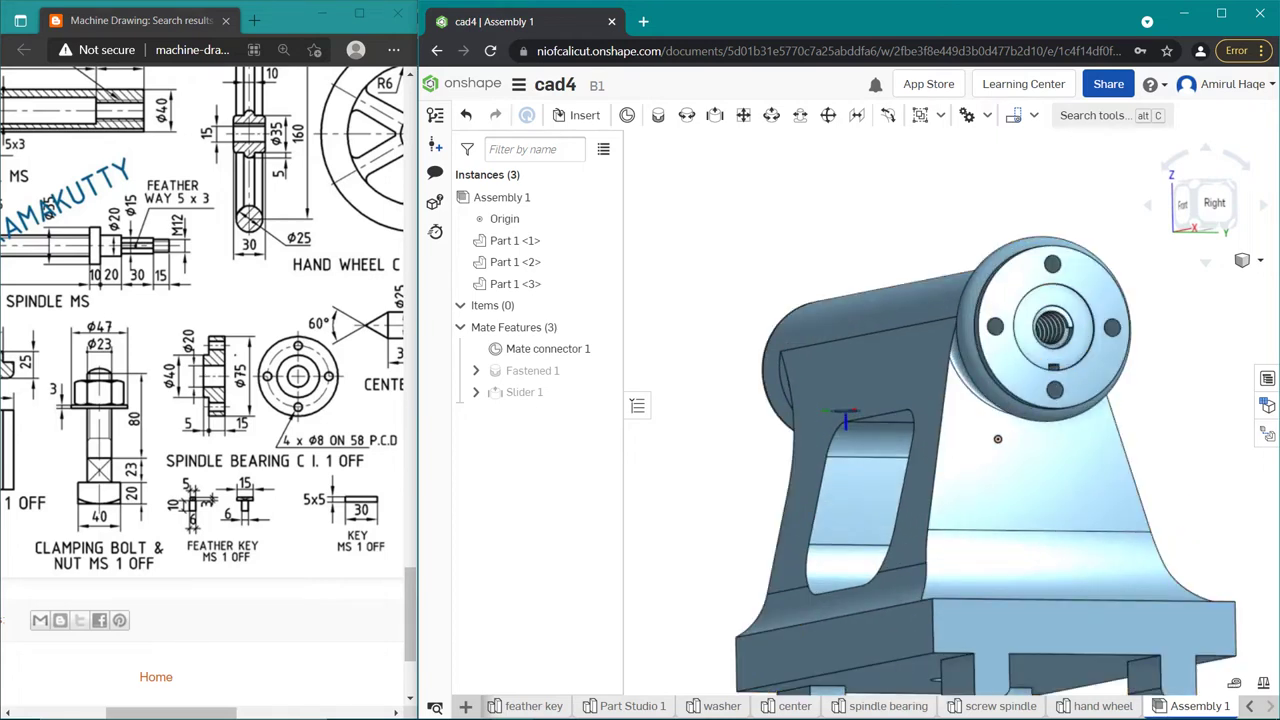
{"action": "right_click_drag", "start_coordinate": [997, 438], "coordinate": [954, 452]}
{"action": "scroll", "coordinate": [954, 452], "scroll_direction": "up", "scroll_amount": 2}
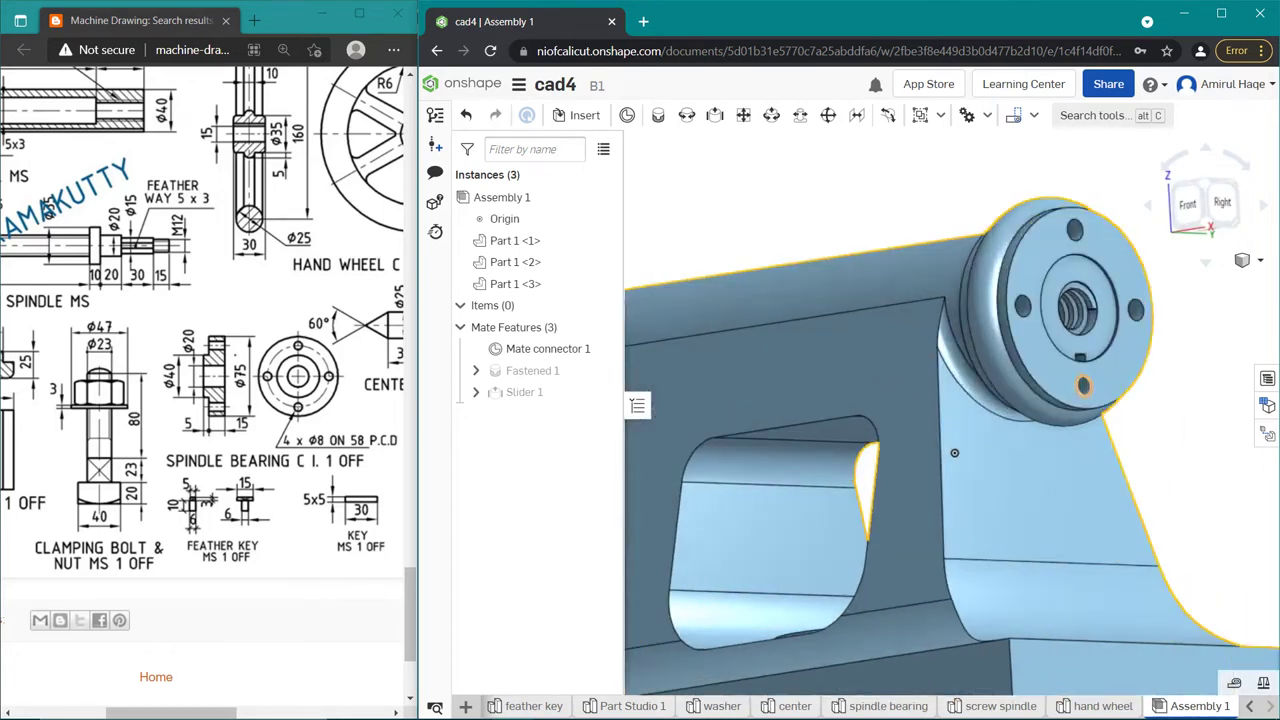
{"action": "scroll", "coordinate": [954, 452], "scroll_direction": "down", "scroll_amount": 5}
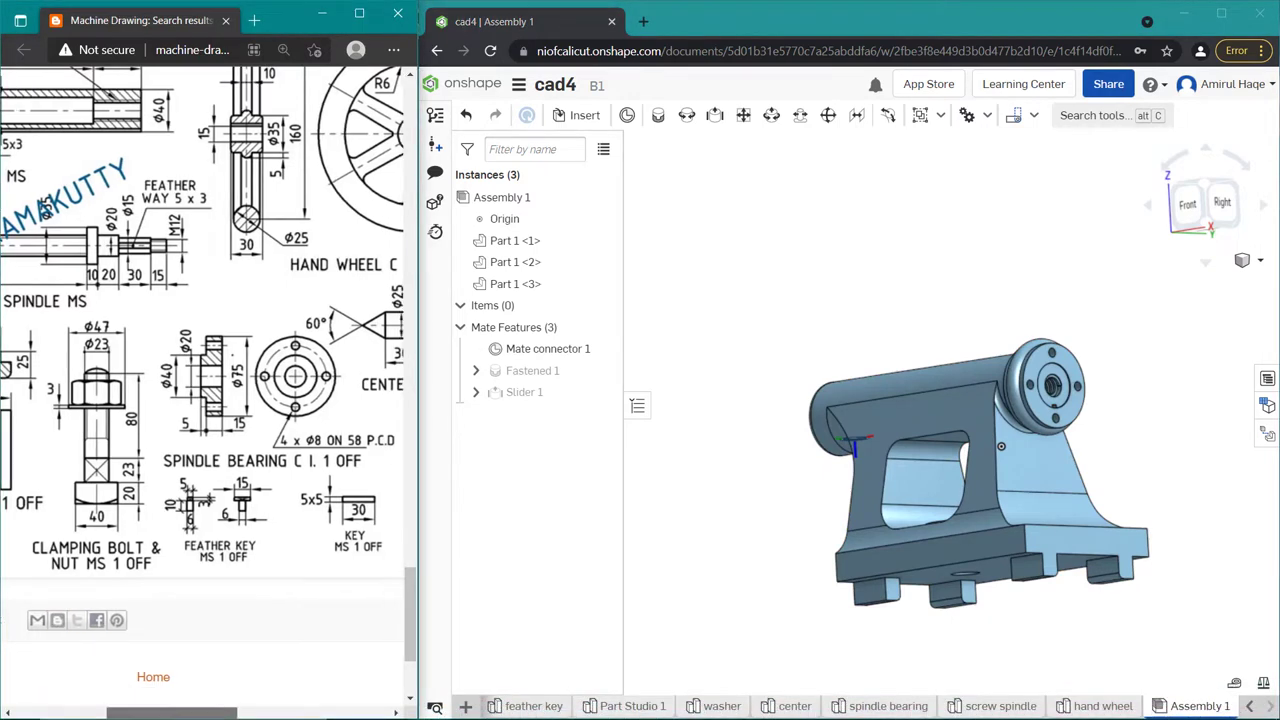
{"action": "scroll", "coordinate": [203, 390], "scroll_direction": "down", "scroll_amount": 1}
{"action": "scroll", "coordinate": [203, 390], "scroll_direction": "left", "scroll_amount": 2}
{"action": "scroll", "coordinate": [210, 390], "scroll_direction": "up", "scroll_amount": 5}
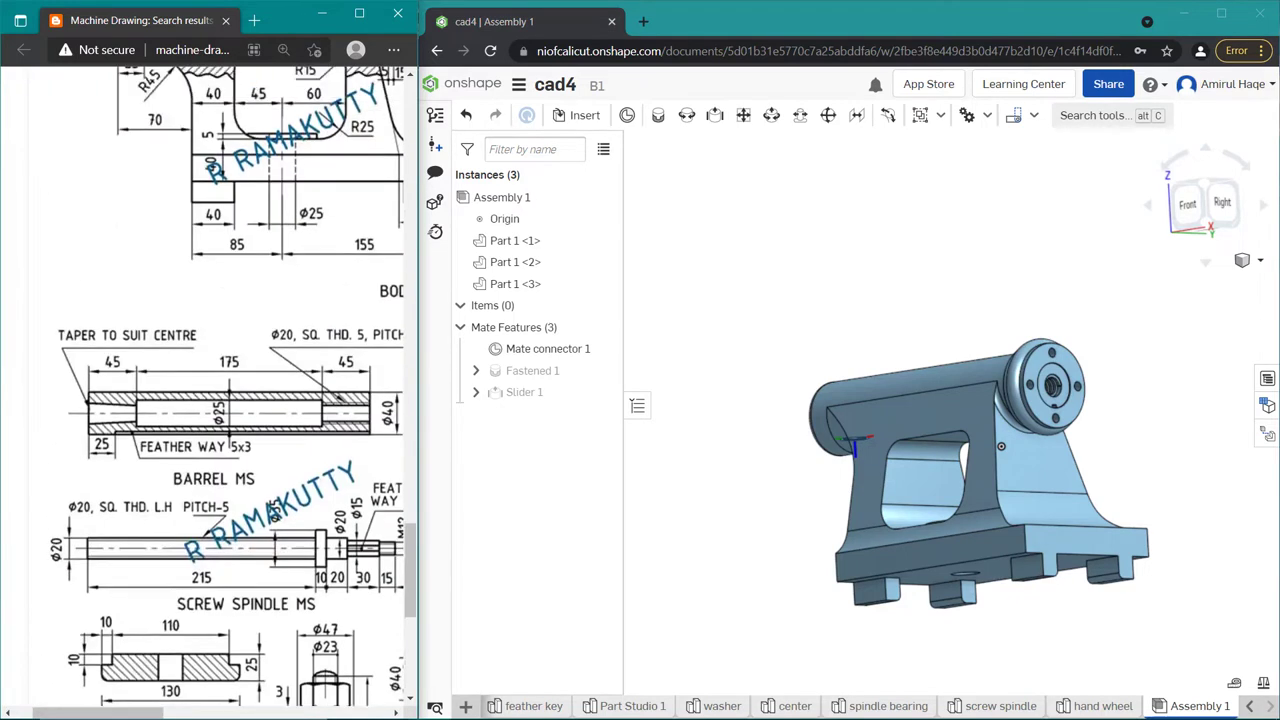
{"action": "scroll", "coordinate": [210, 390], "scroll_direction": "up", "scroll_amount": 3}
{"action": "scroll", "coordinate": [210, 390], "scroll_direction": "up", "scroll_amount": 4}
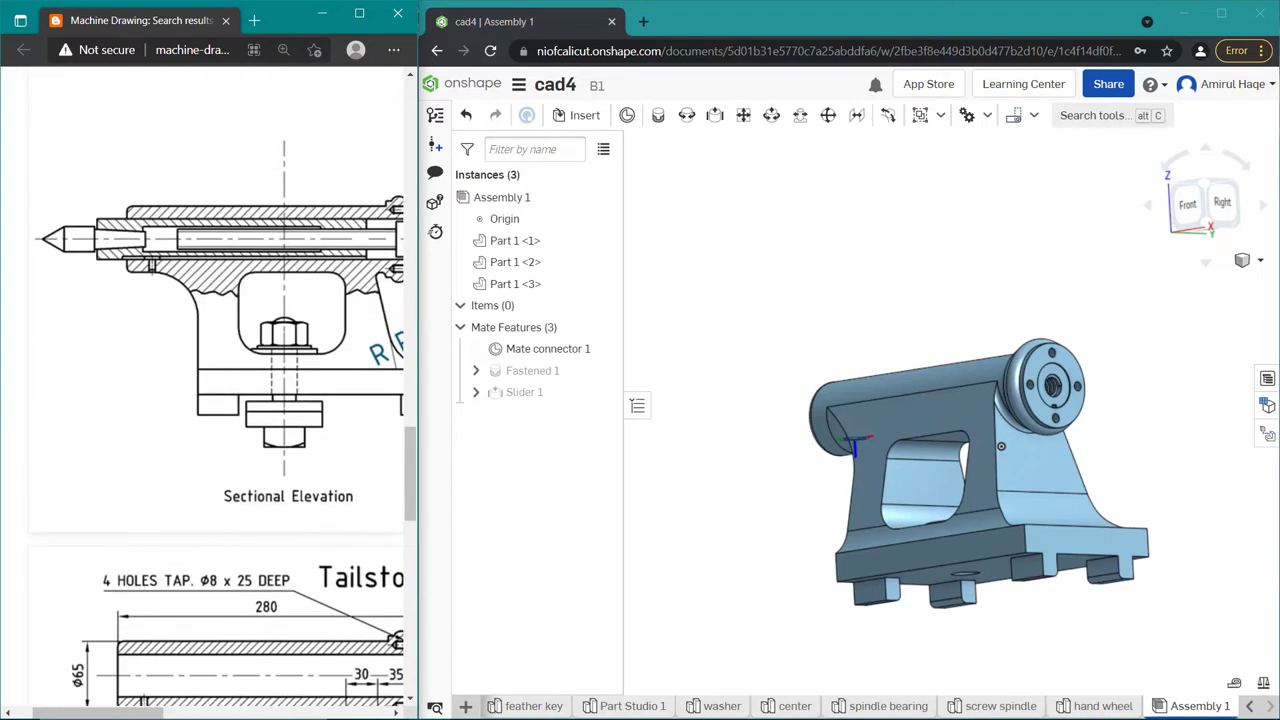
{"action": "scroll", "coordinate": [210, 430], "scroll_direction": "right", "scroll_amount": 1}
{"action": "scroll", "coordinate": [210, 430], "scroll_direction": "right", "scroll_amount": 2}
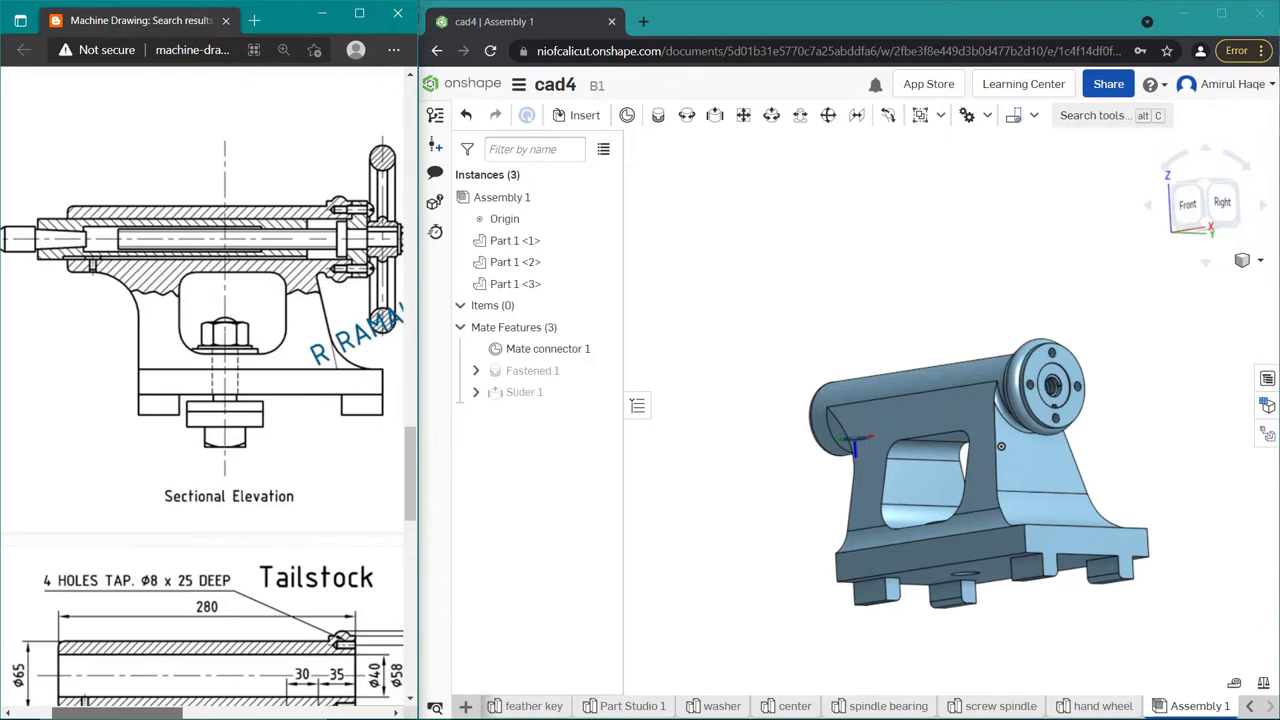
{"action": "scroll", "coordinate": [210, 430], "scroll_direction": "right", "scroll_amount": 1}
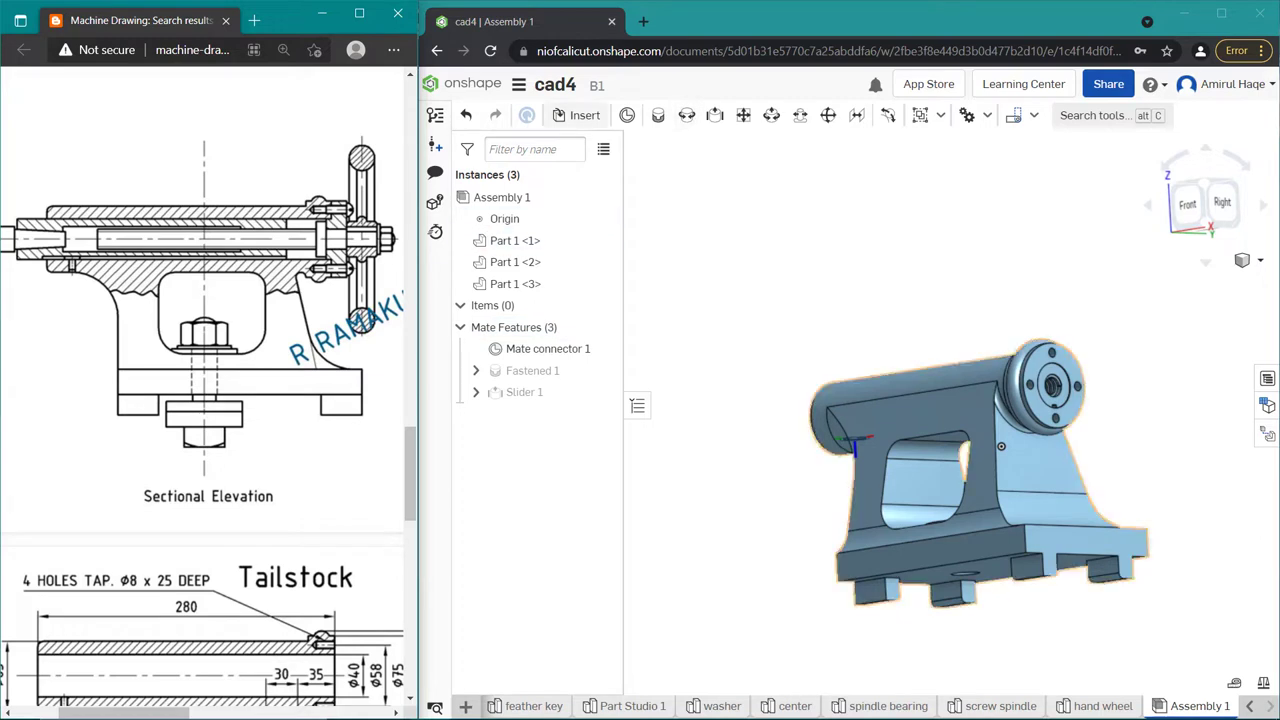
Step: Insert the spindle bearing as Part 1 <4> above the tailstock
{"action": "left_click", "coordinate": [577, 115]}
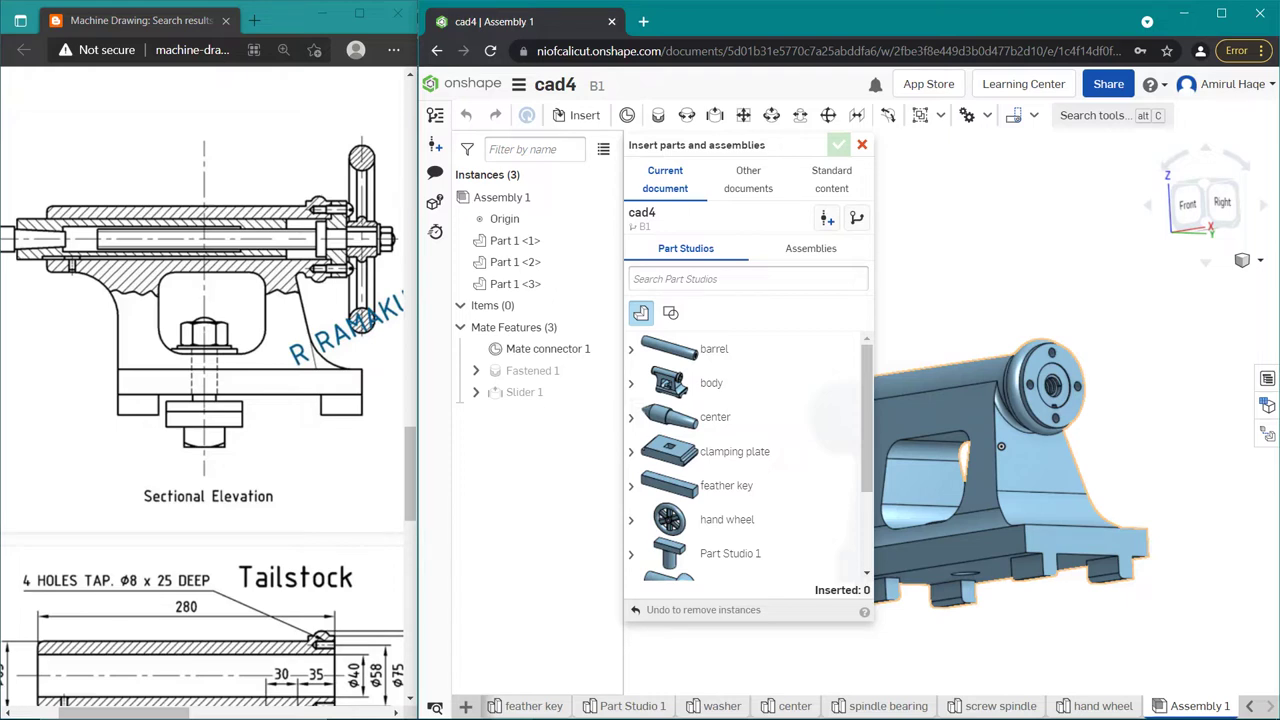
{"action": "scroll", "coordinate": [750, 500], "scroll_direction": "down", "scroll_amount": 2}
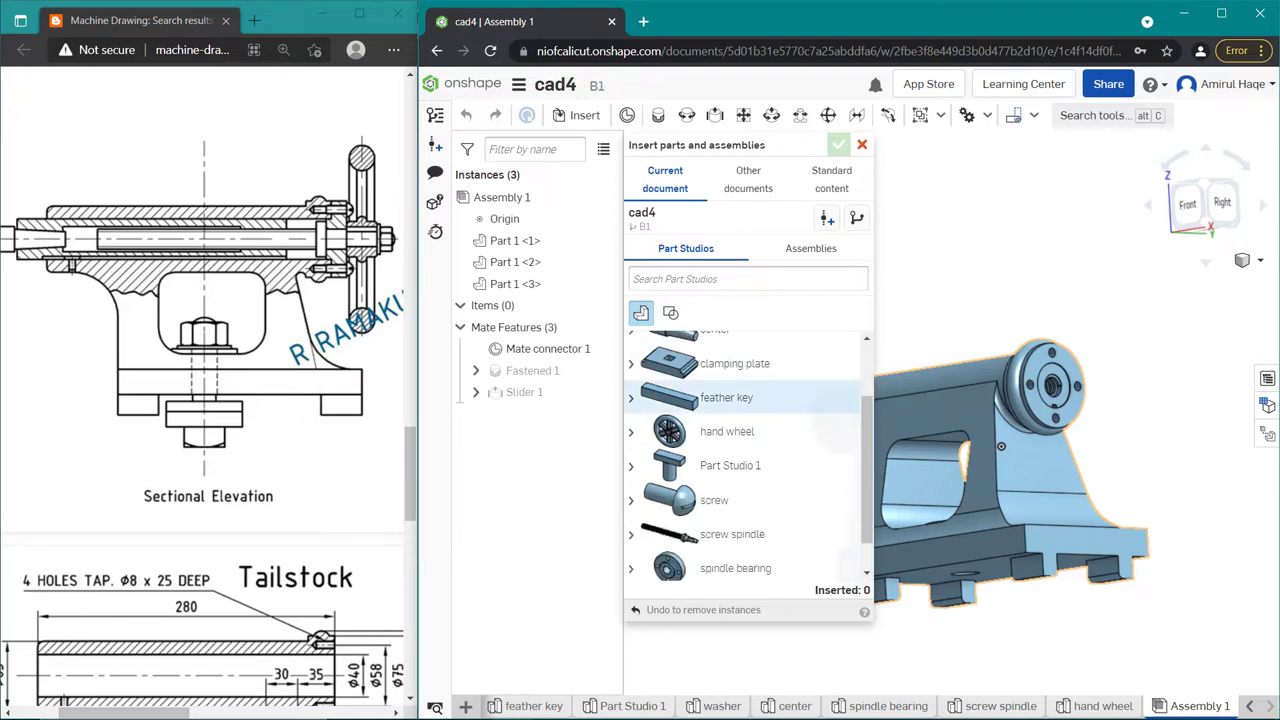
{"action": "left_click", "coordinate": [732, 495]}
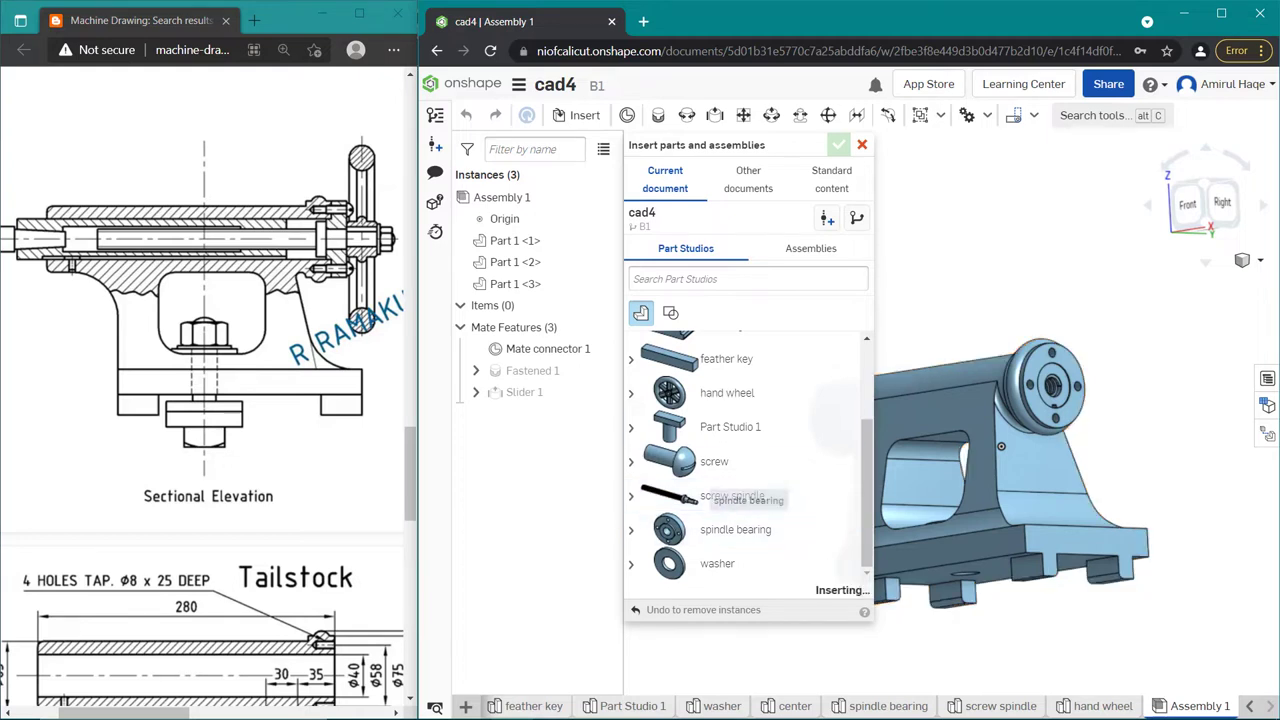
{"action": "left_click", "coordinate": [1022, 230]}
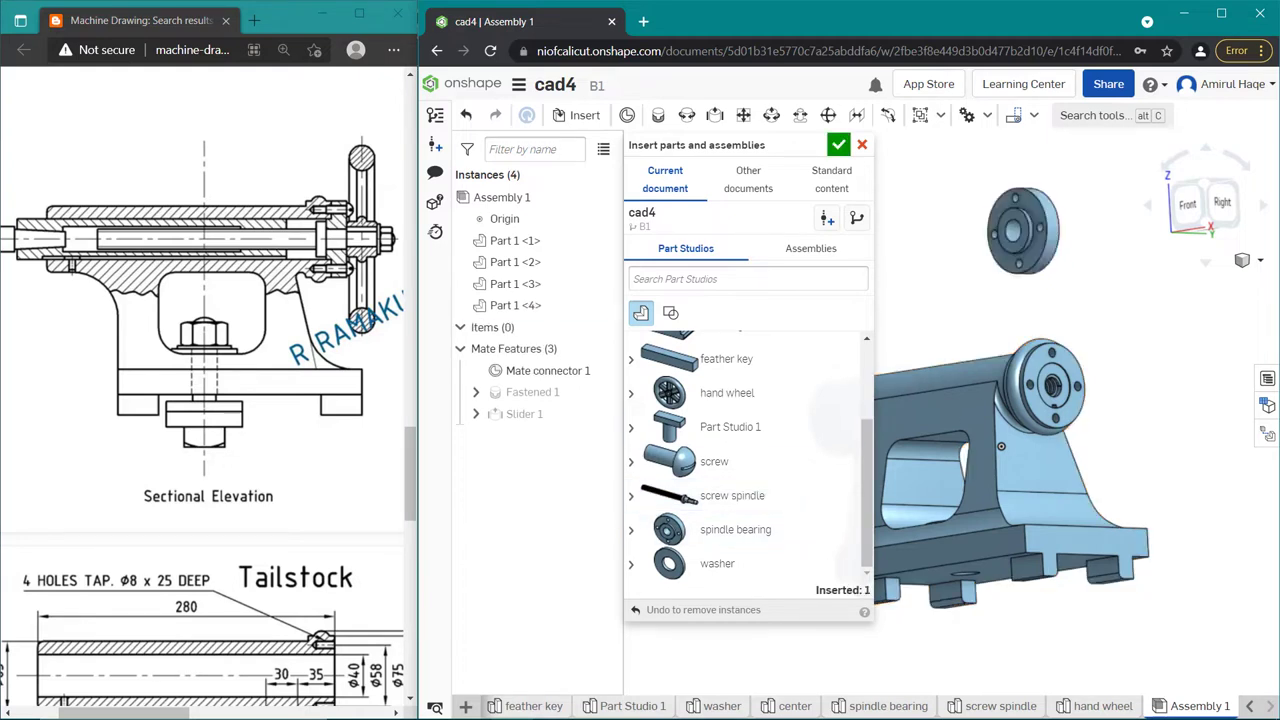
{"action": "key", "text": "Escape"}
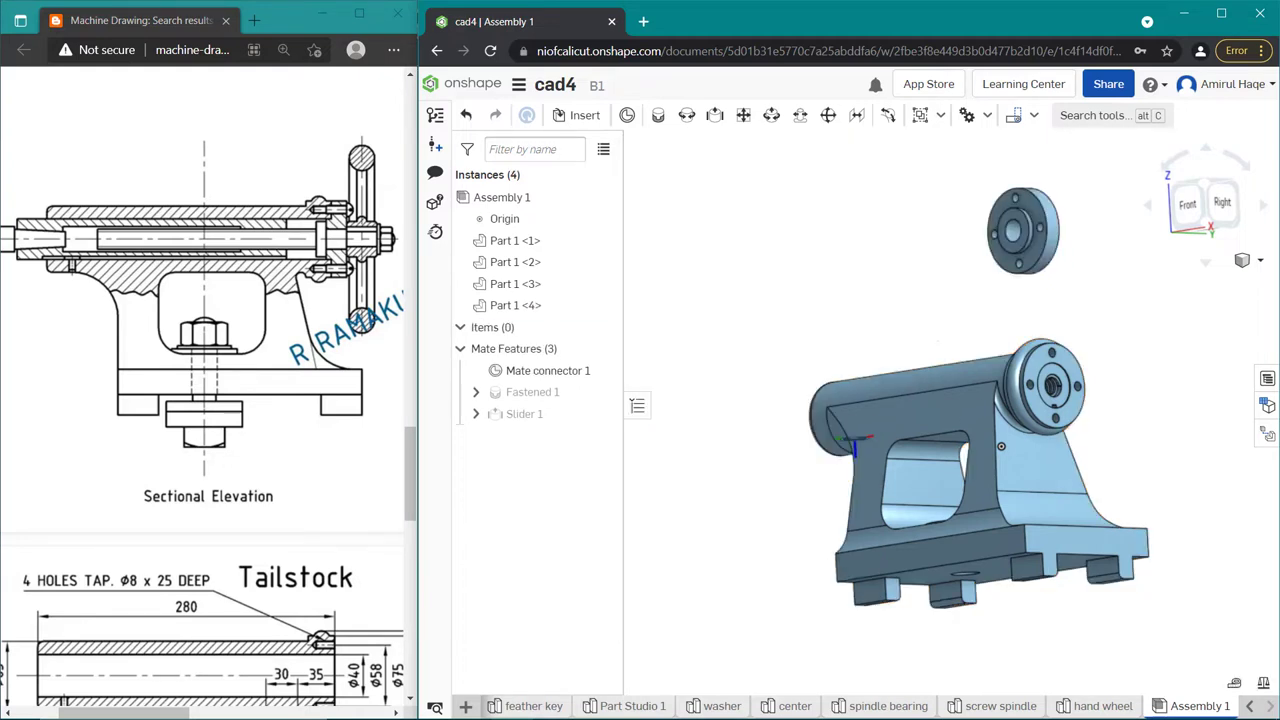
{"action": "scroll", "coordinate": [1000, 446], "scroll_direction": "up", "scroll_amount": 1}
{"action": "scroll", "coordinate": [965, 500], "scroll_direction": "up", "scroll_amount": 1}
{"action": "scroll", "coordinate": [930, 560], "scroll_direction": "up", "scroll_amount": 1}
{"action": "scroll", "coordinate": [896, 616], "scroll_direction": "up", "scroll_amount": 1}
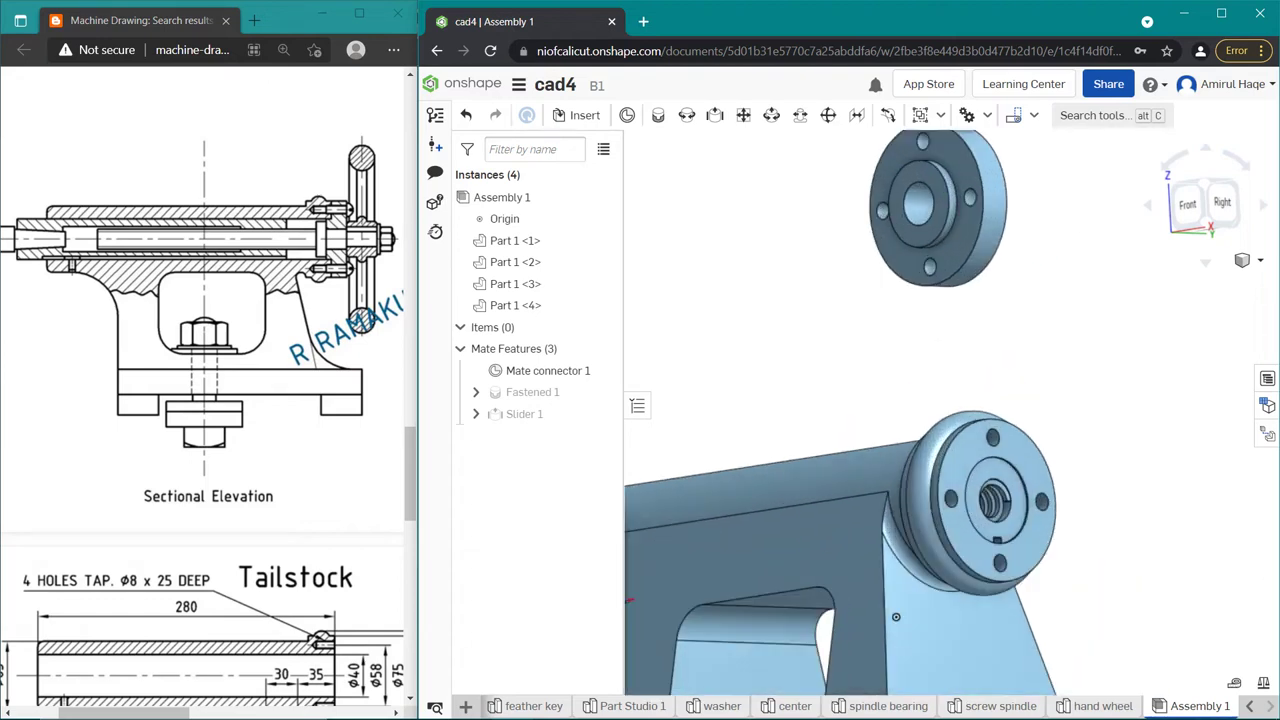
{"action": "scroll", "coordinate": [896, 616], "scroll_direction": "up", "scroll_amount": 1}
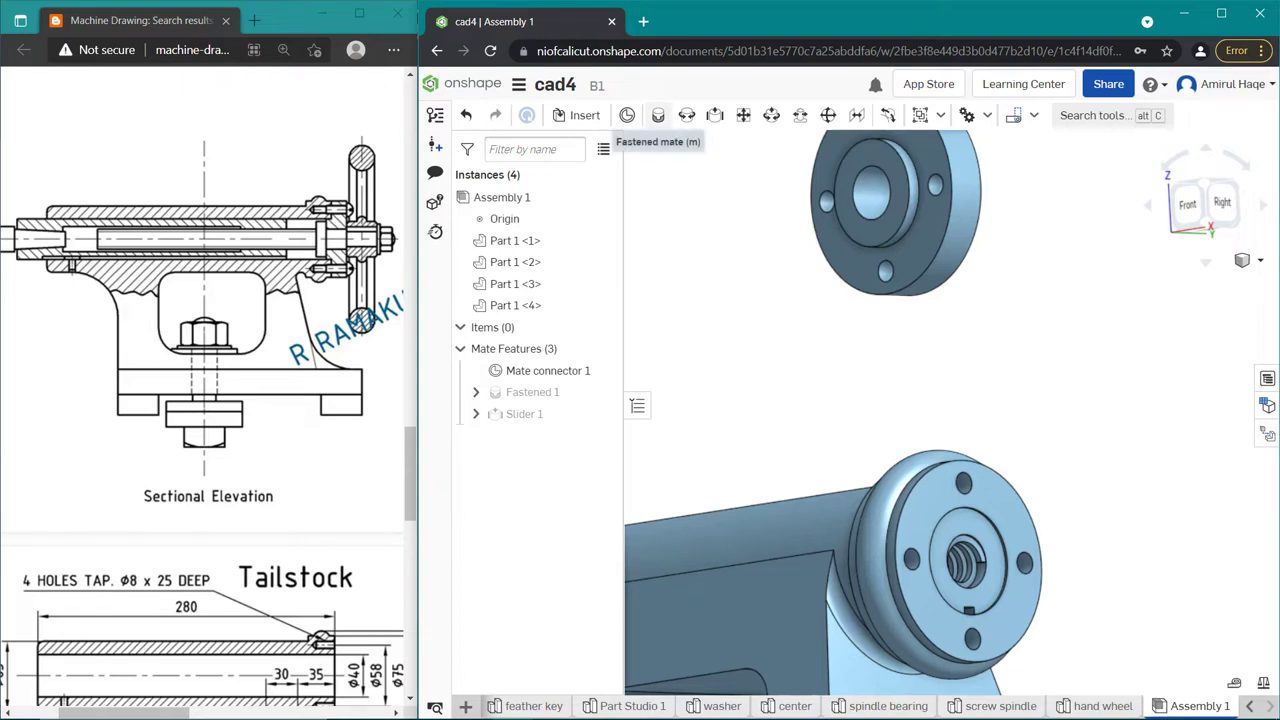
Step: Fasten the bearing Part 1 <4>'s connector to the flange connector on Part 1 <1>
{"action": "left_click", "coordinate": [658, 115]}
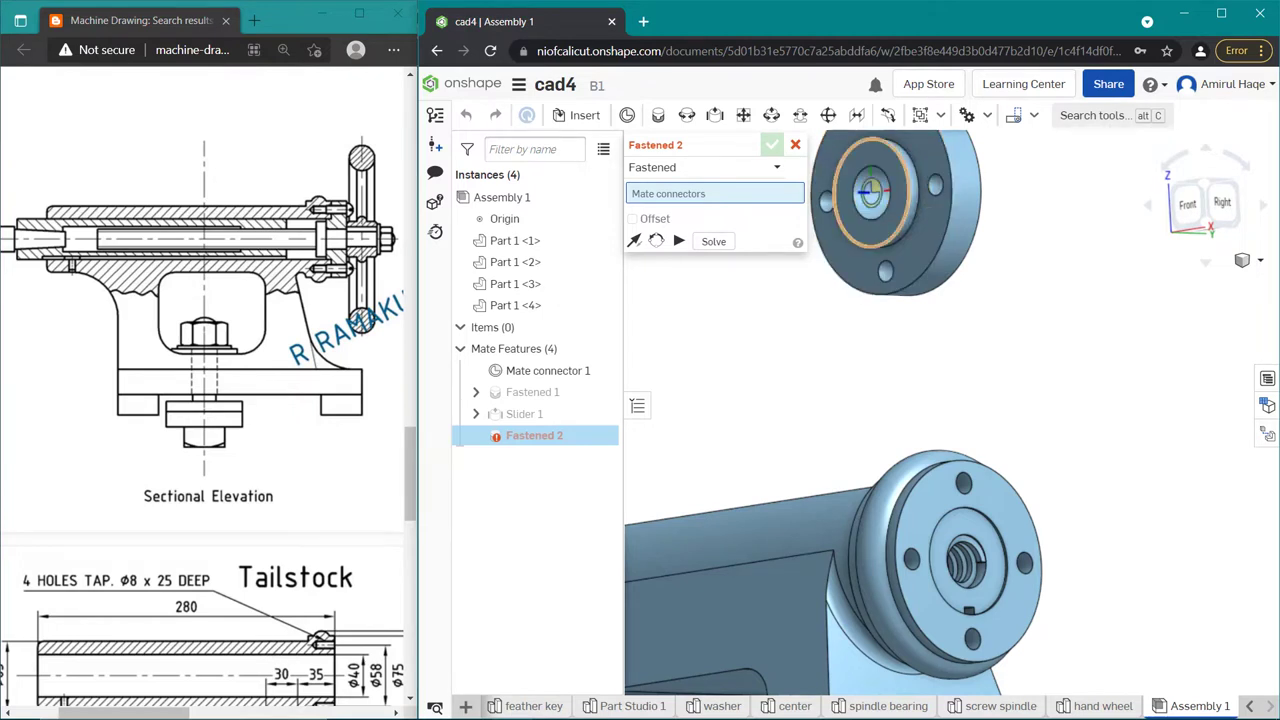
{"action": "left_click", "coordinate": [872, 192]}
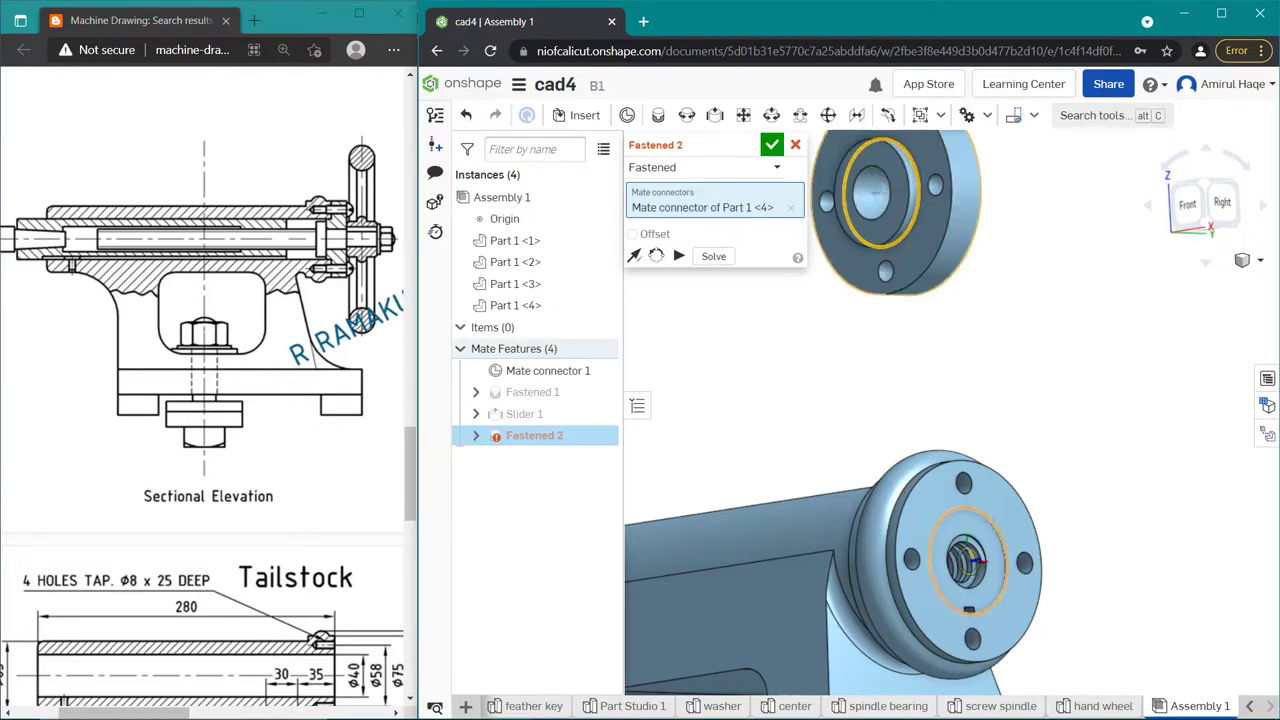
{"action": "scroll", "coordinate": [988, 540], "scroll_direction": "down", "scroll_amount": 5}
{"action": "scroll", "coordinate": [995, 530], "scroll_direction": "up", "scroll_amount": 5}
{"action": "scroll", "coordinate": [995, 530], "scroll_direction": "up", "scroll_amount": 5}
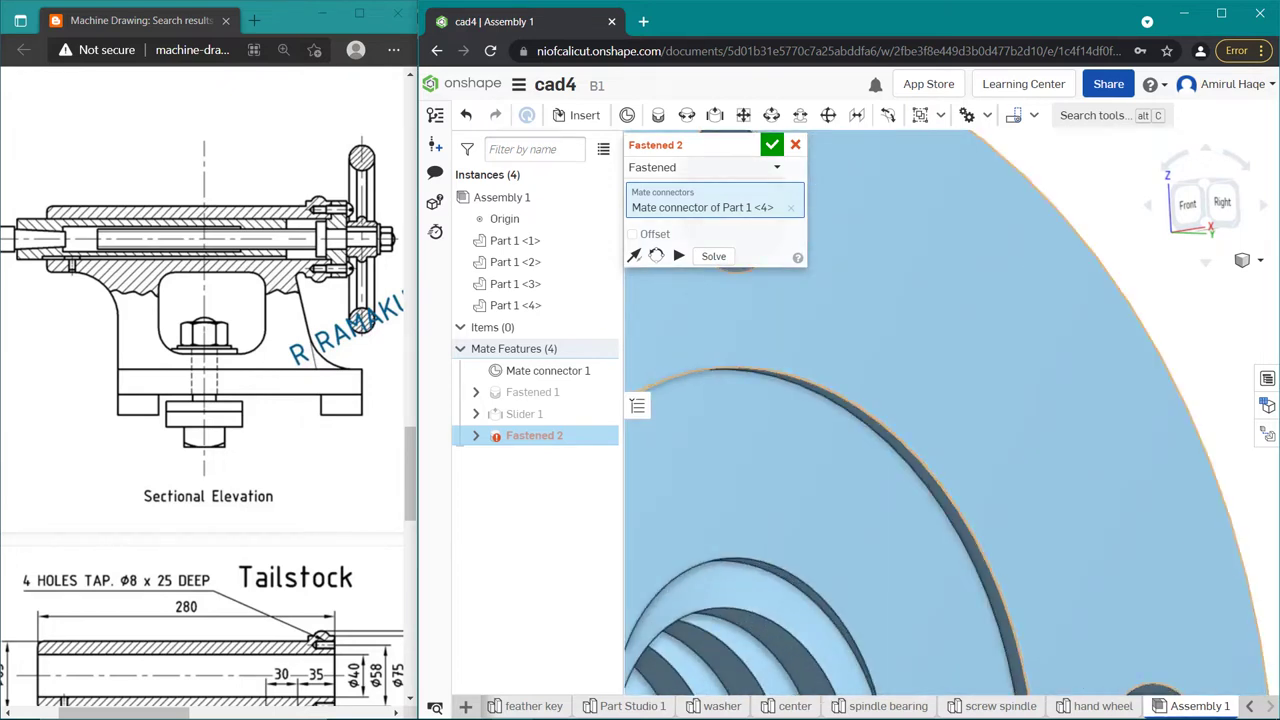
{"action": "left_click", "coordinate": [981, 548]}
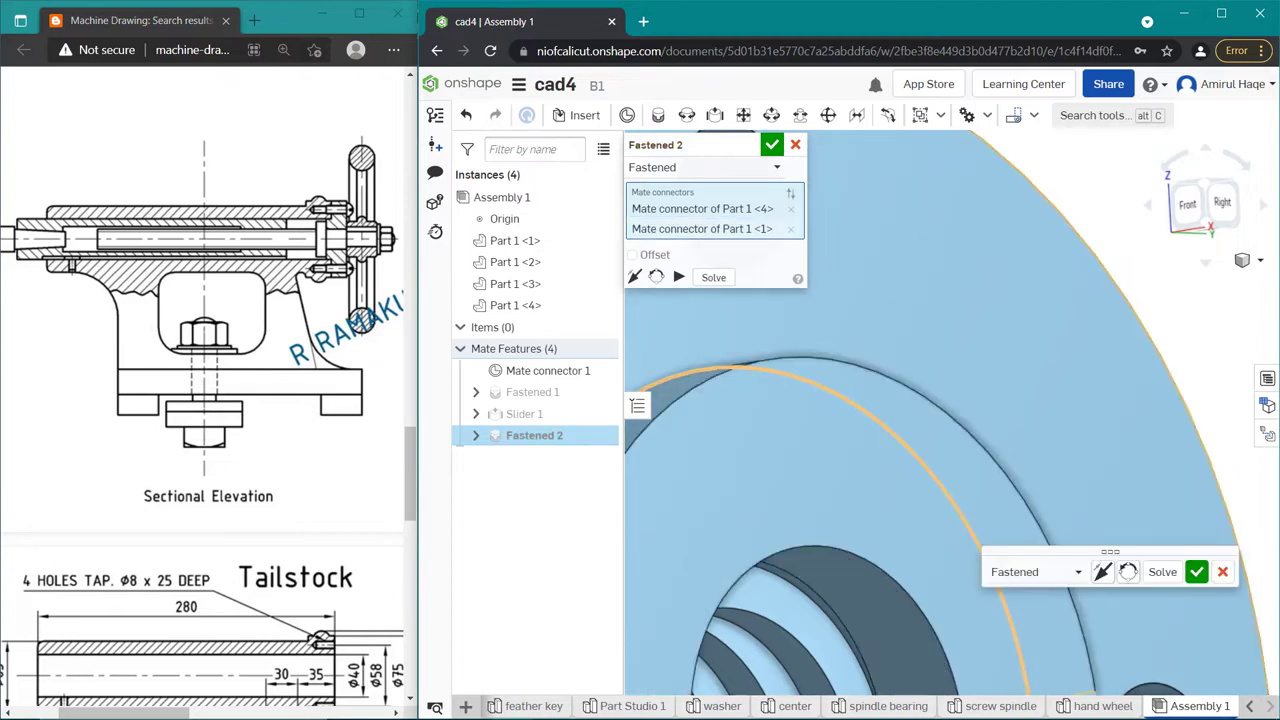
{"action": "scroll", "coordinate": [981, 548], "scroll_direction": "down", "scroll_amount": 3}
{"action": "scroll", "coordinate": [981, 548], "scroll_direction": "down", "scroll_amount": 3}
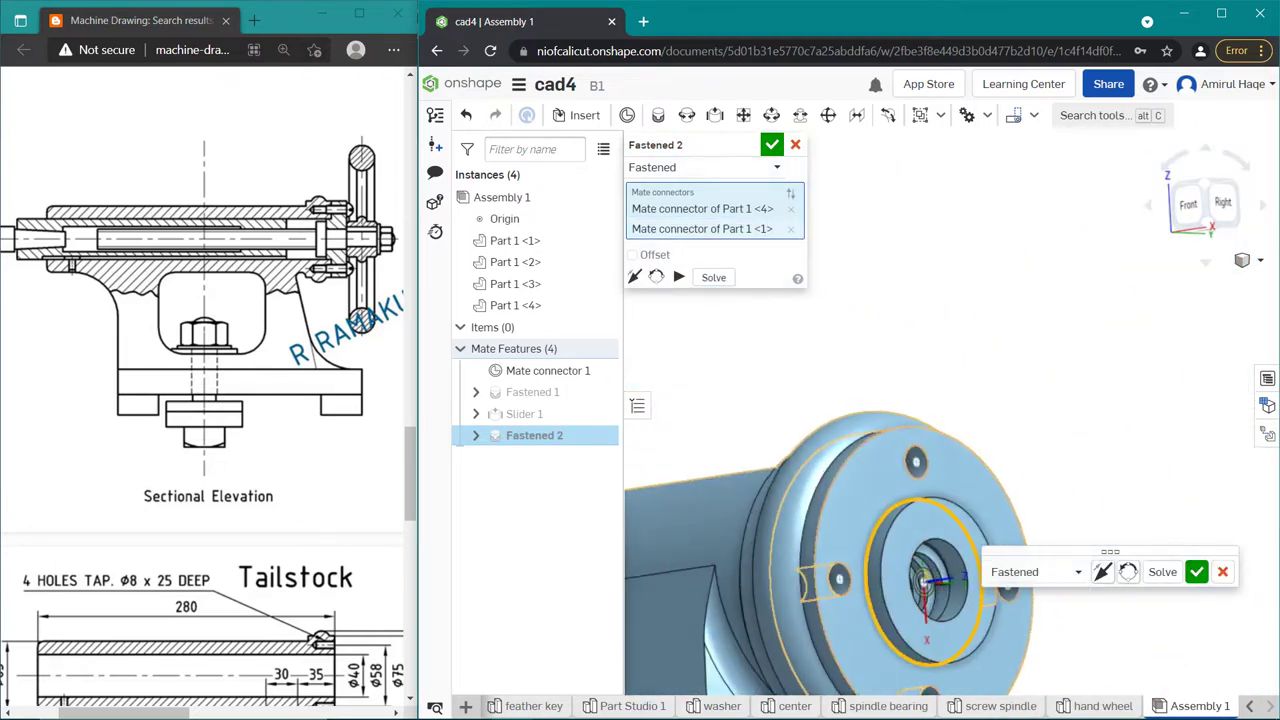
{"action": "key", "text": "Left"}
{"action": "key", "text": "Left"}
{"action": "key", "text": "Left"}
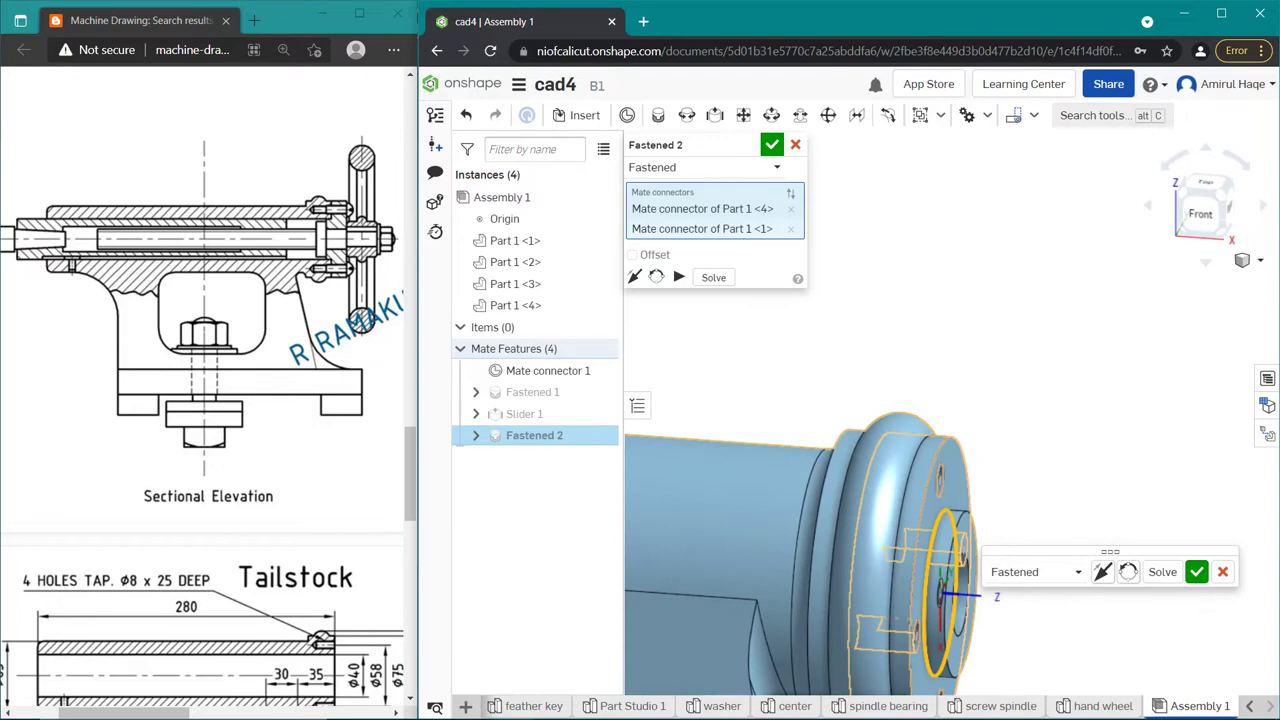
{"action": "key", "text": "Right"}
{"action": "key", "text": "Right"}
{"action": "key", "text": "Right"}
{"action": "key", "text": "Right"}
{"action": "key", "text": "Right"}
{"action": "key", "text": "Right"}
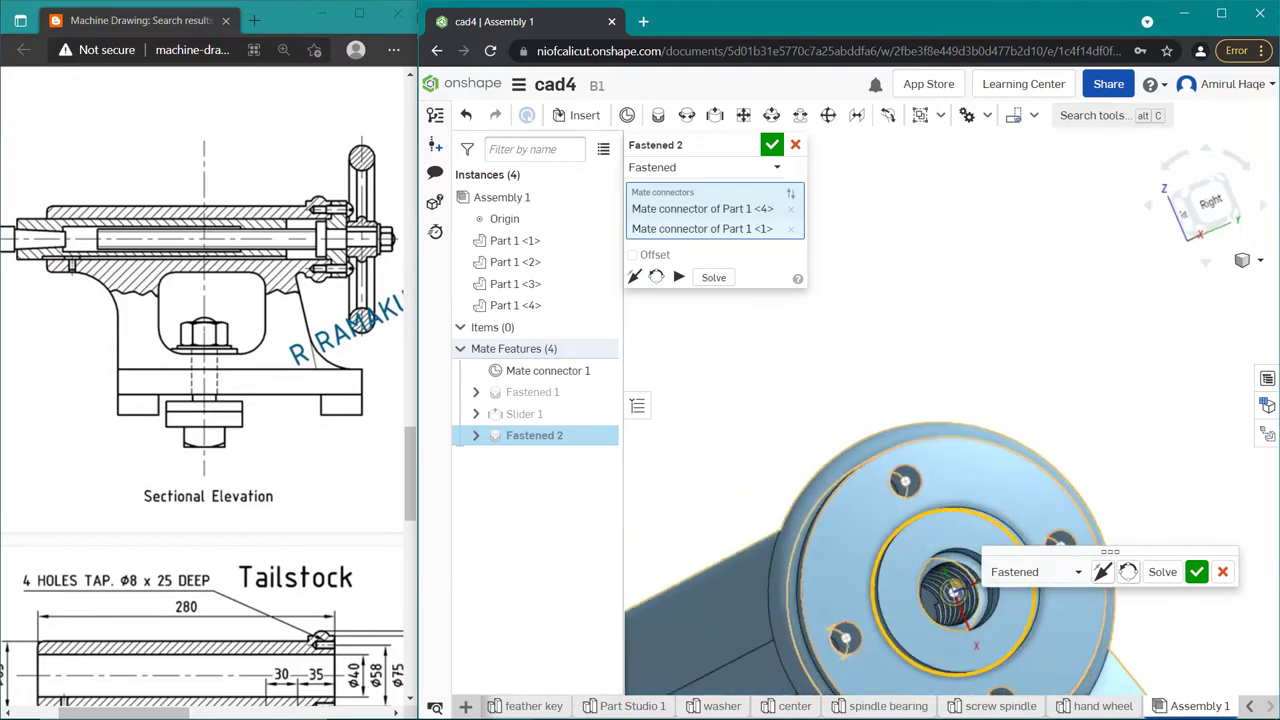
Step: Commit Fastened 2, then discard the empty Fastened 3 mate
{"action": "left_click", "coordinate": [1196, 571]}
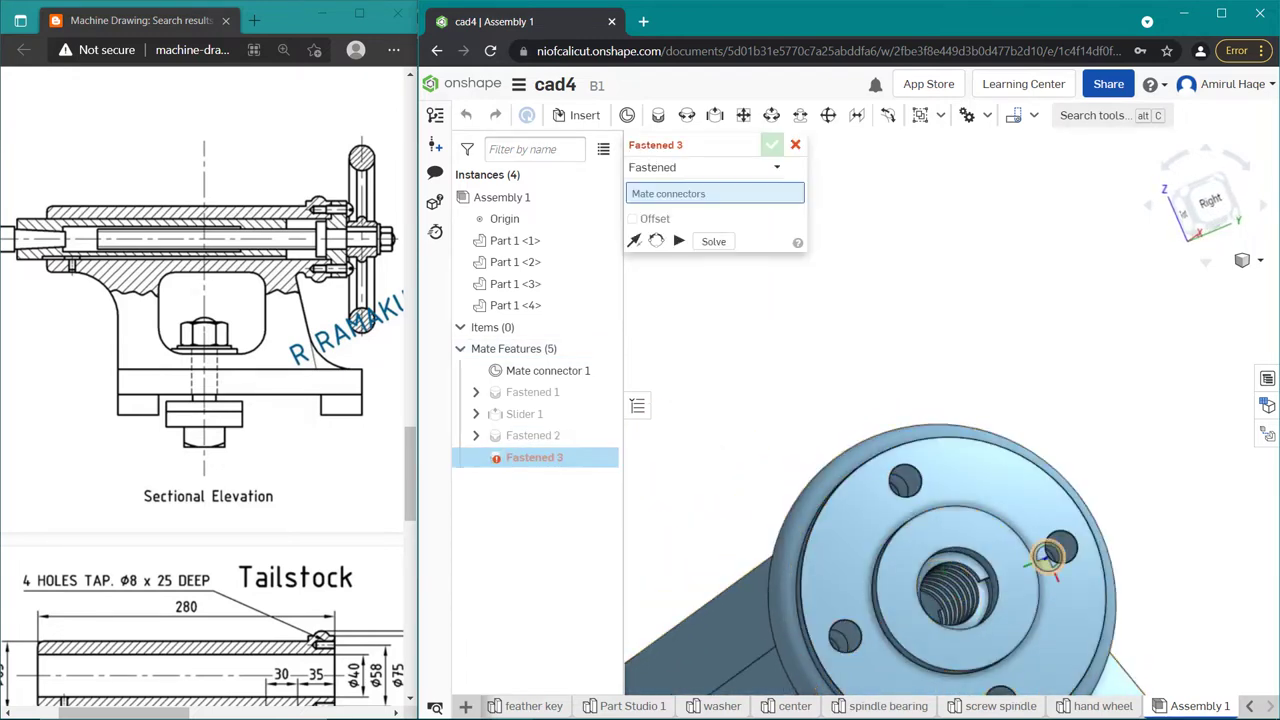
{"action": "scroll", "coordinate": [1048, 556], "scroll_direction": "up", "scroll_amount": 2}
{"action": "scroll", "coordinate": [1048, 556], "scroll_direction": "down", "scroll_amount": 5}
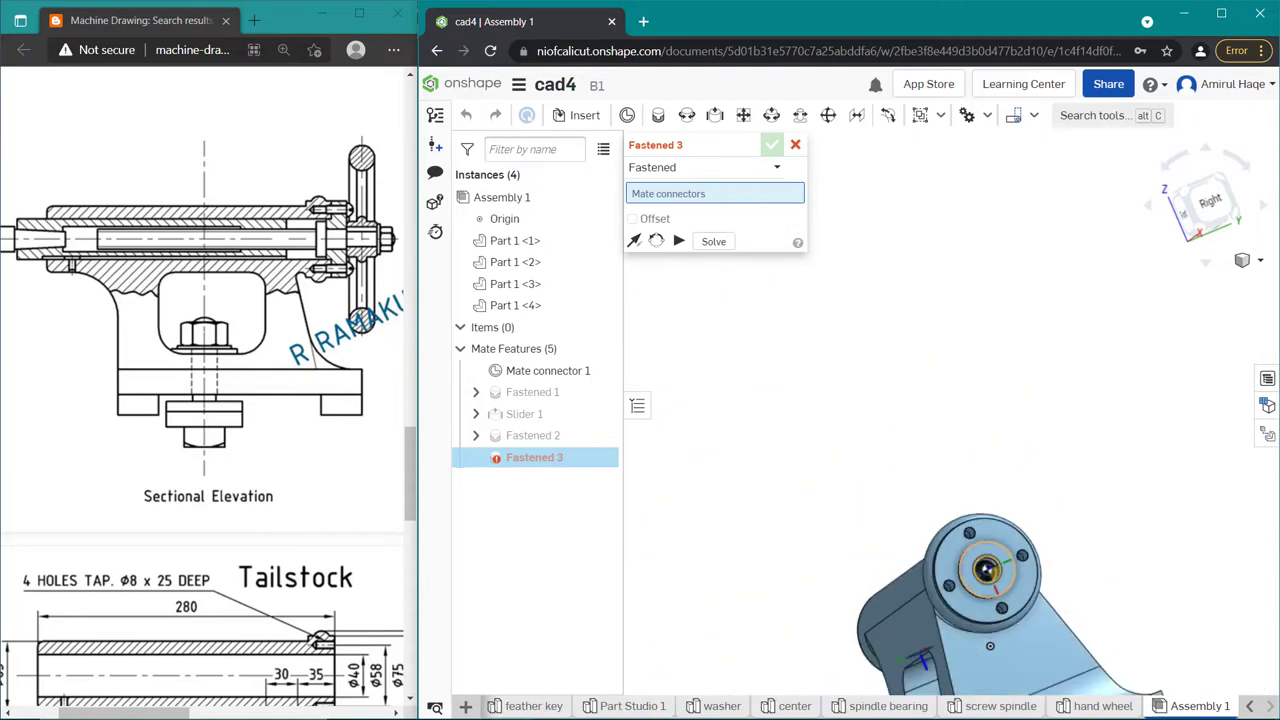
{"action": "scroll", "coordinate": [990, 600], "scroll_direction": "up", "scroll_amount": 3}
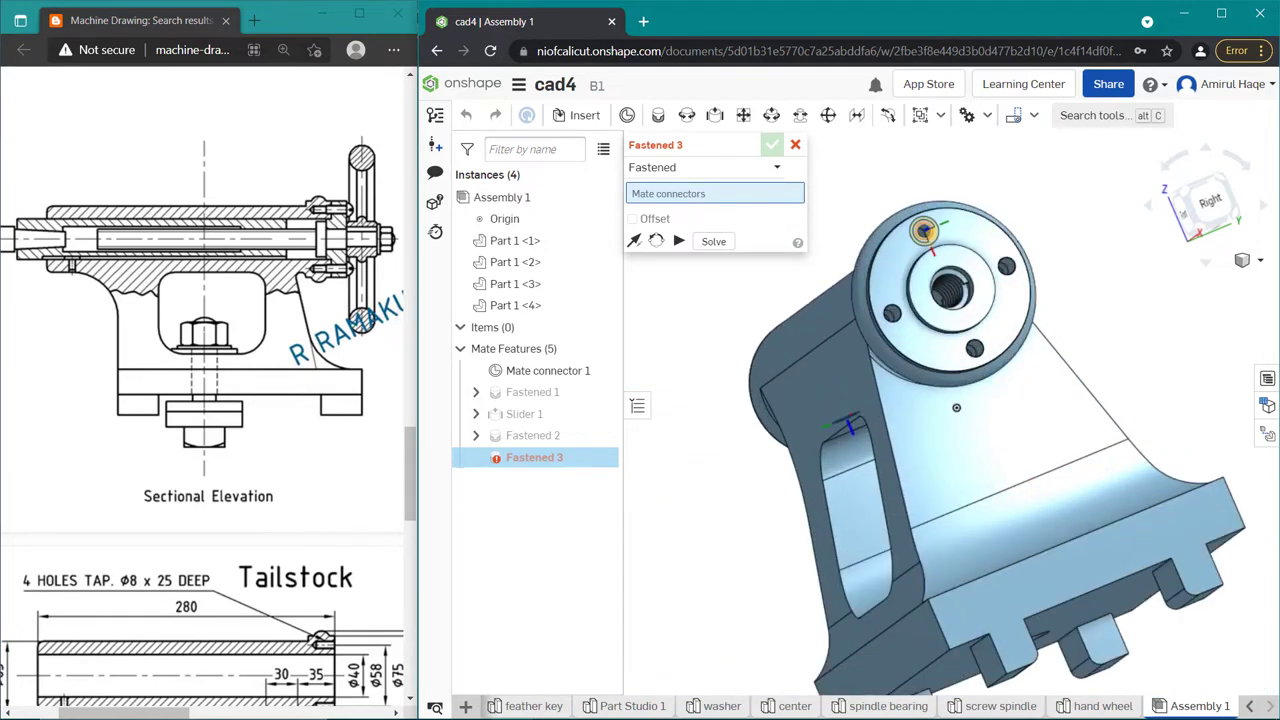
{"action": "scroll", "coordinate": [970, 230], "scroll_direction": "up", "scroll_amount": 2}
{"action": "scroll", "coordinate": [970, 230], "scroll_direction": "up", "scroll_amount": 2}
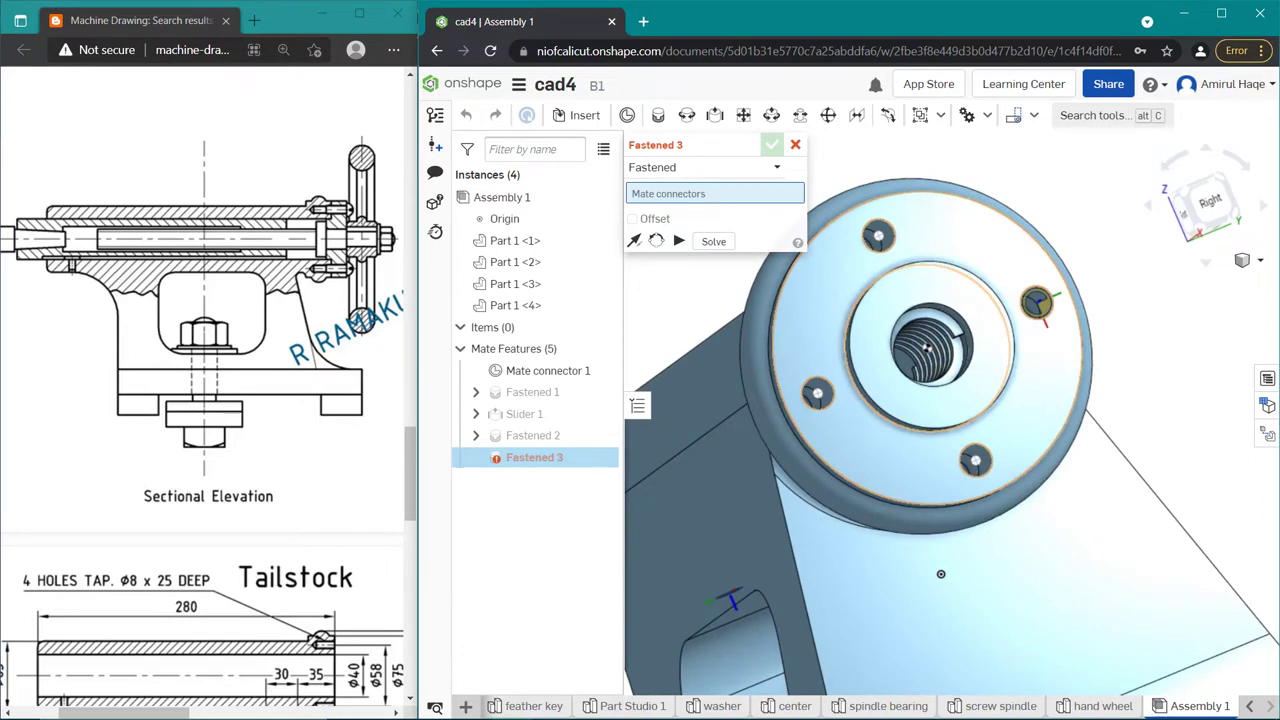
{"action": "scroll", "coordinate": [990, 276], "scroll_direction": "up", "scroll_amount": 2}
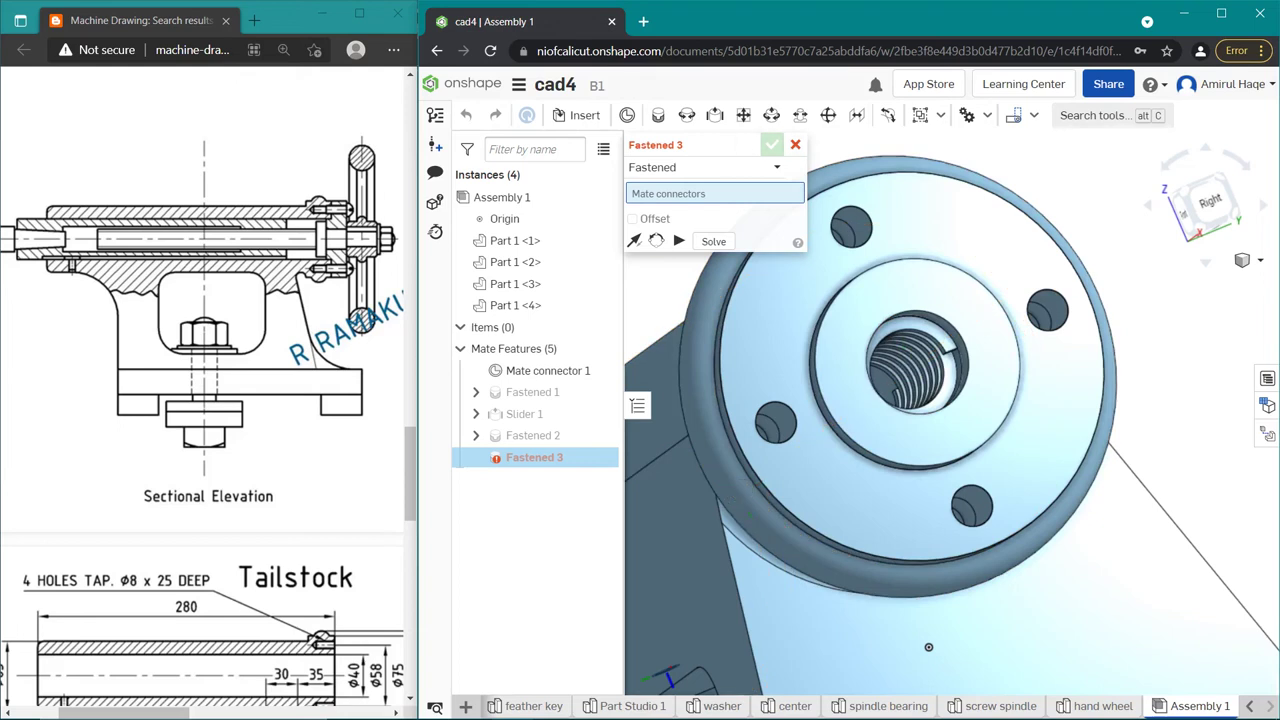
{"action": "left_click", "coordinate": [795, 144]}
Step: Insert four screws, Part 1 <5> to <8>, beside the flange
{"action": "left_click", "coordinate": [578, 115]}
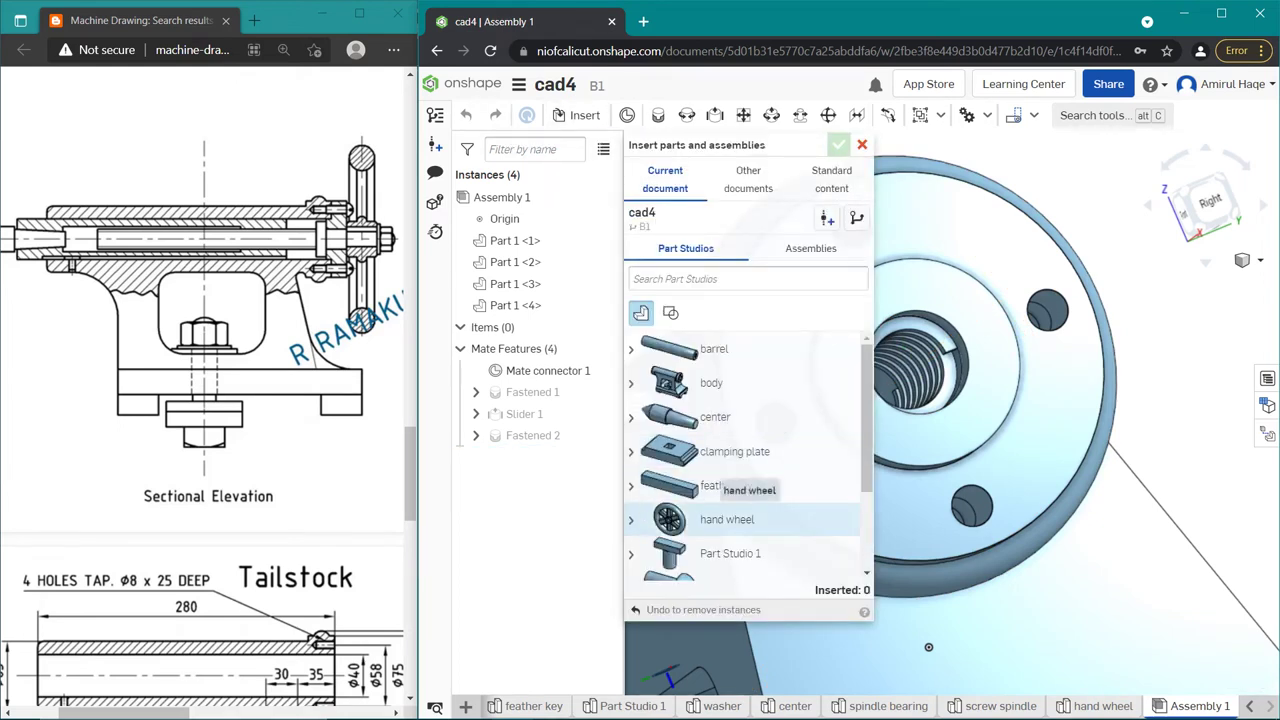
{"action": "scroll", "coordinate": [745, 515], "scroll_direction": "down", "scroll_amount": 3}
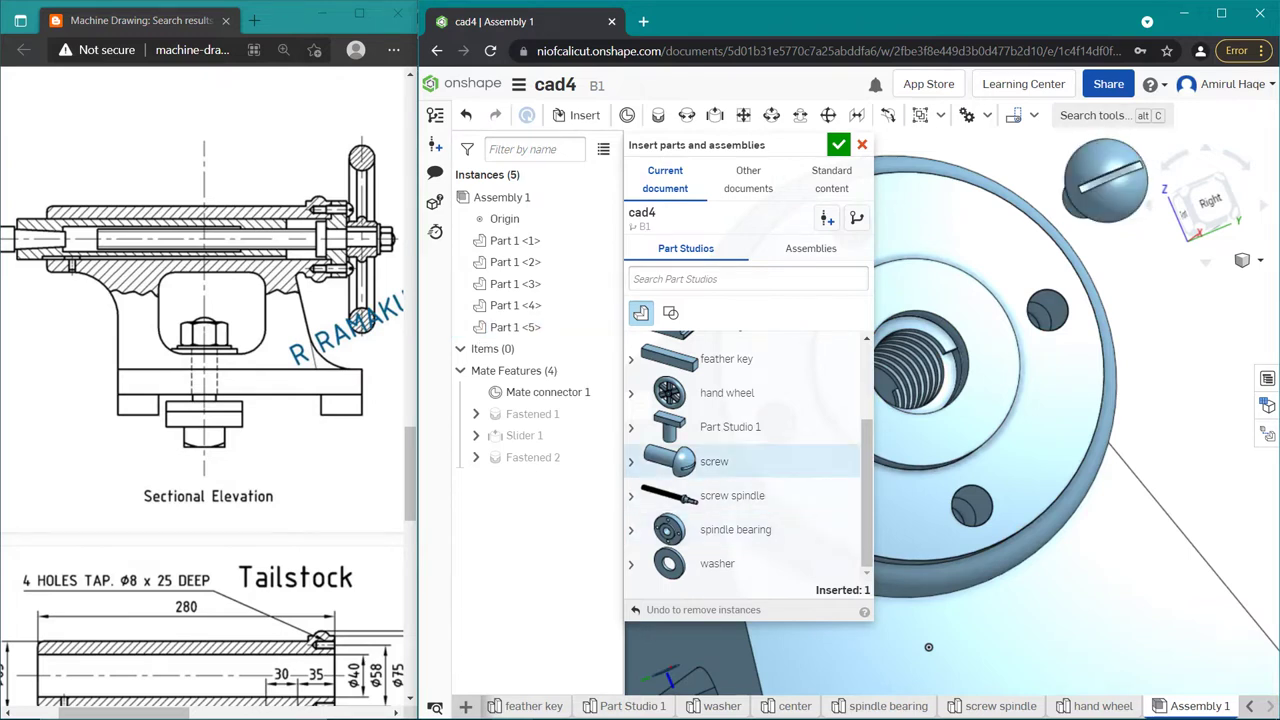
{"action": "left_click", "coordinate": [714, 461]}
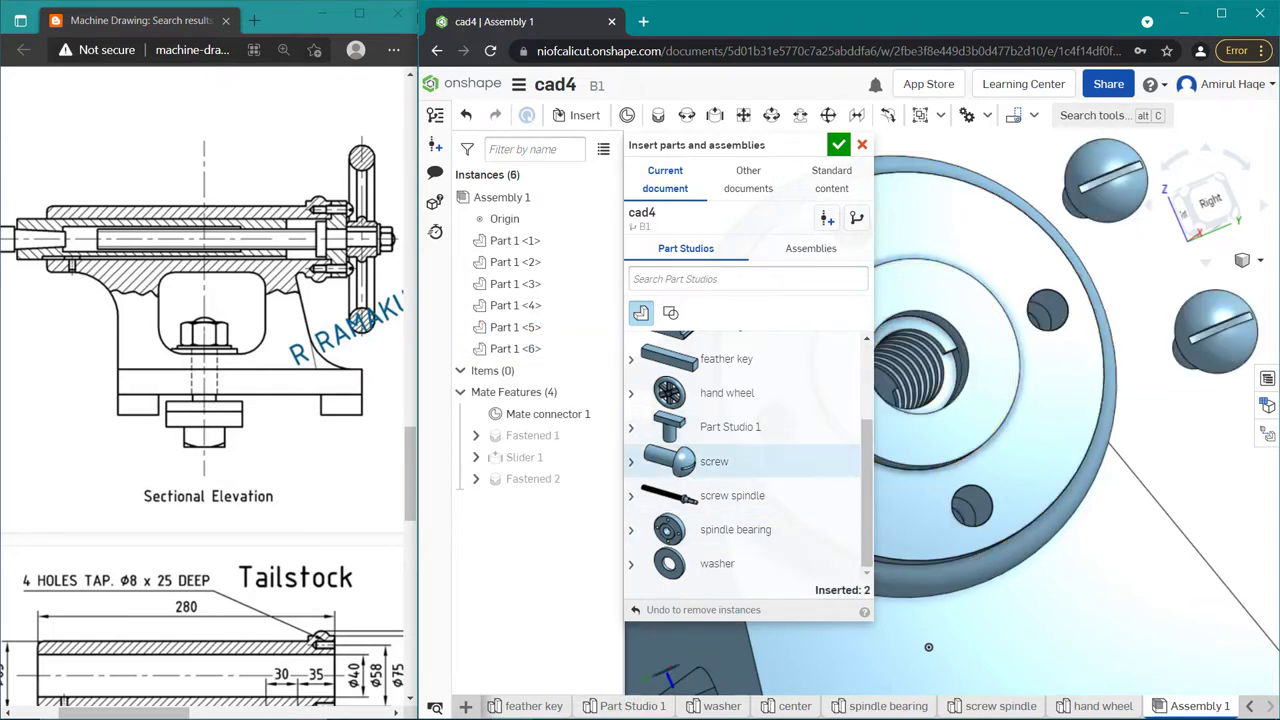
{"action": "left_click", "coordinate": [928, 647]}
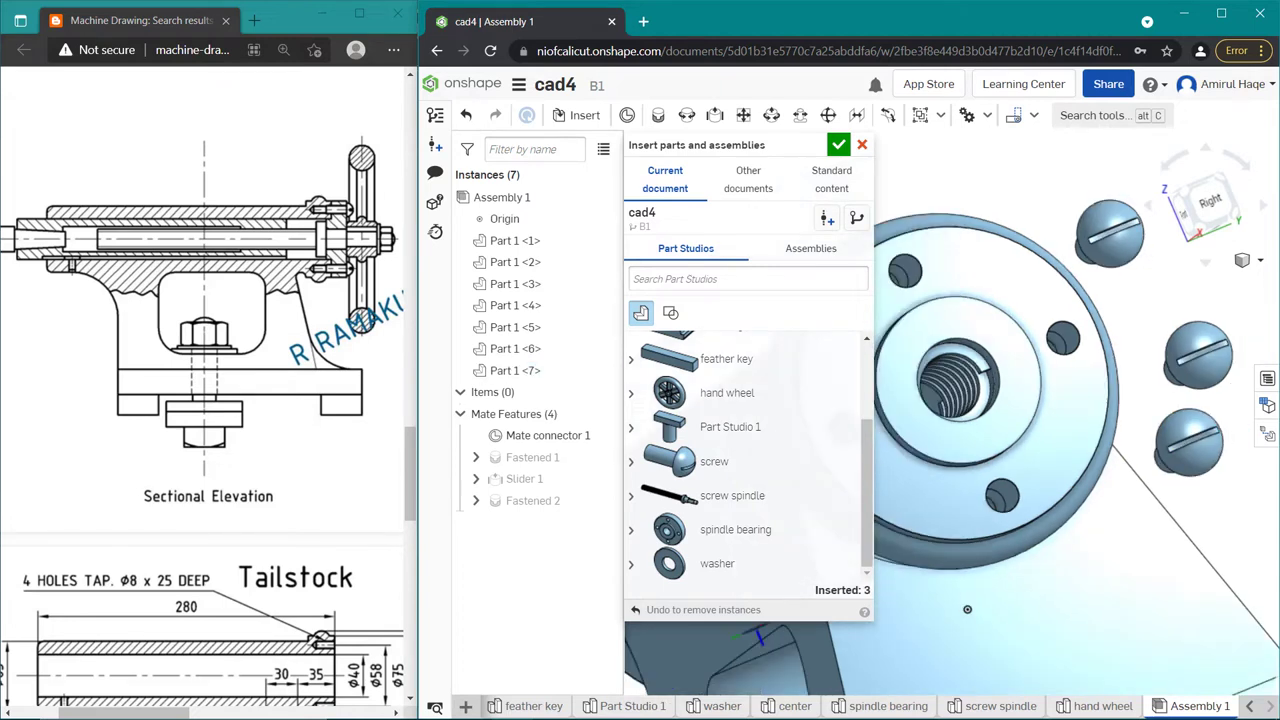
{"action": "left_click", "coordinate": [714, 461]}
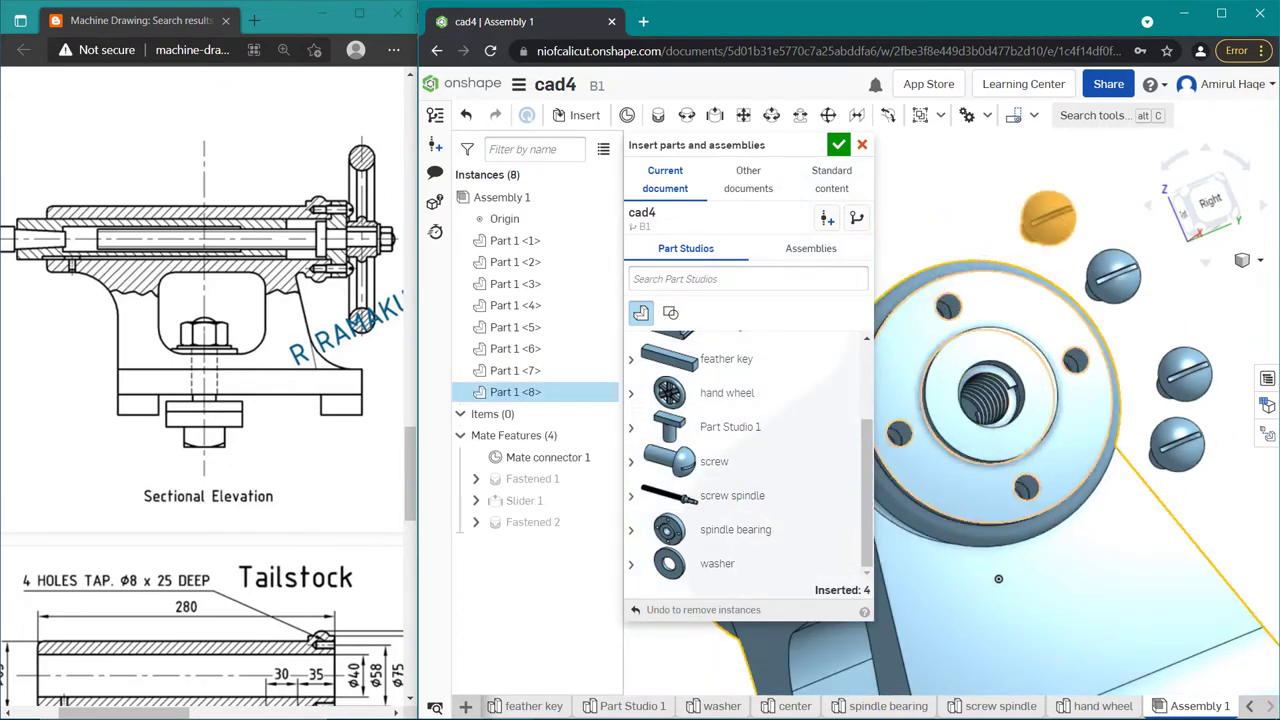
{"action": "left_click", "coordinate": [998, 578]}
Step: Start a fastened mate on the bolt hole connector of bearing Part 1 <4>
{"action": "key", "text": "Escape"}
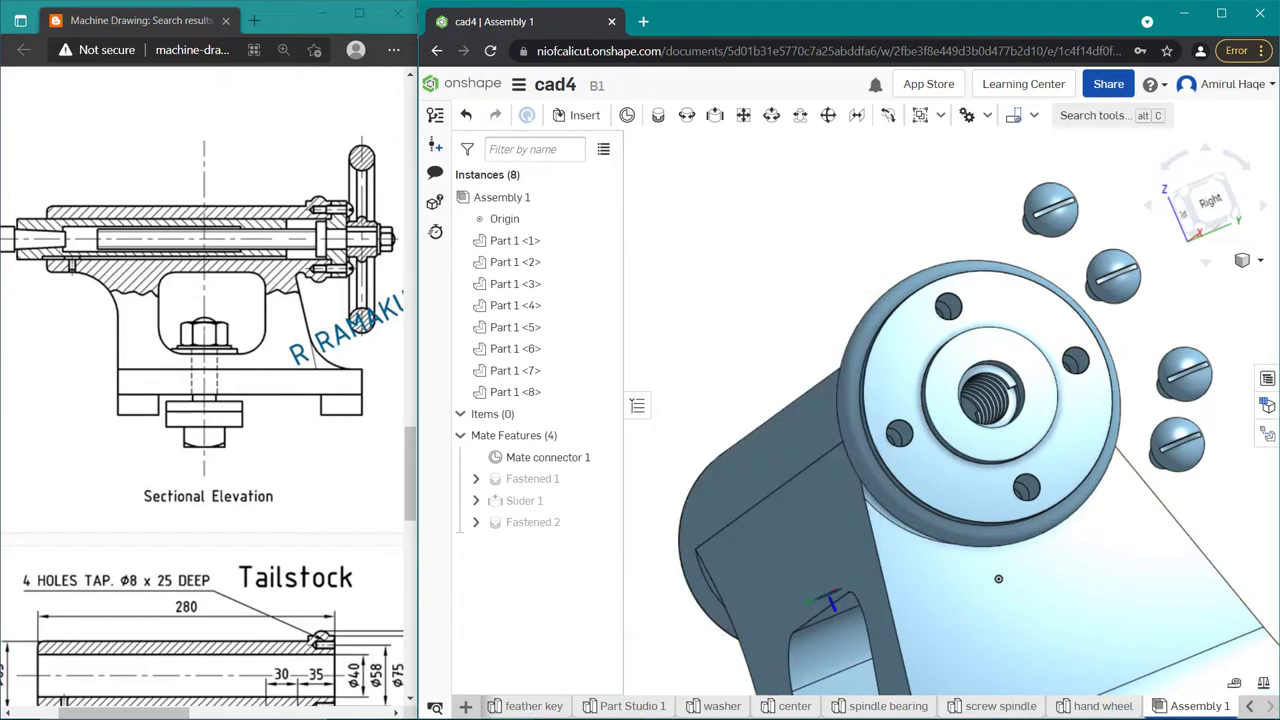
{"action": "key", "text": "Left"}
{"action": "key", "text": "Left"}
{"action": "key", "text": "Up"}
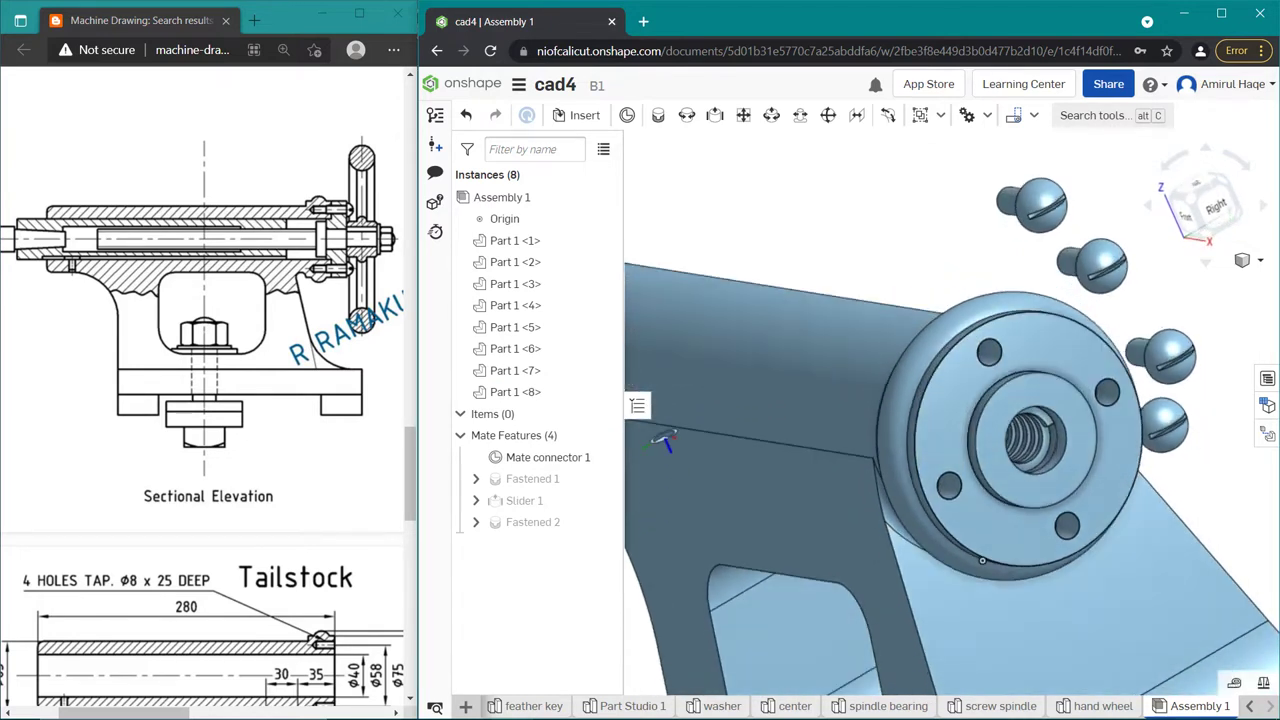
{"action": "key", "text": "Up"}
{"action": "key", "text": "Up"}
{"action": "mouse_move", "coordinate": [760, 340]}
{"action": "right_mouse_down"}
{"action": "mouse_move", "coordinate": [697, 322]}
{"action": "mouse_move", "coordinate": [847, 376]}
{"action": "right_mouse_up"}
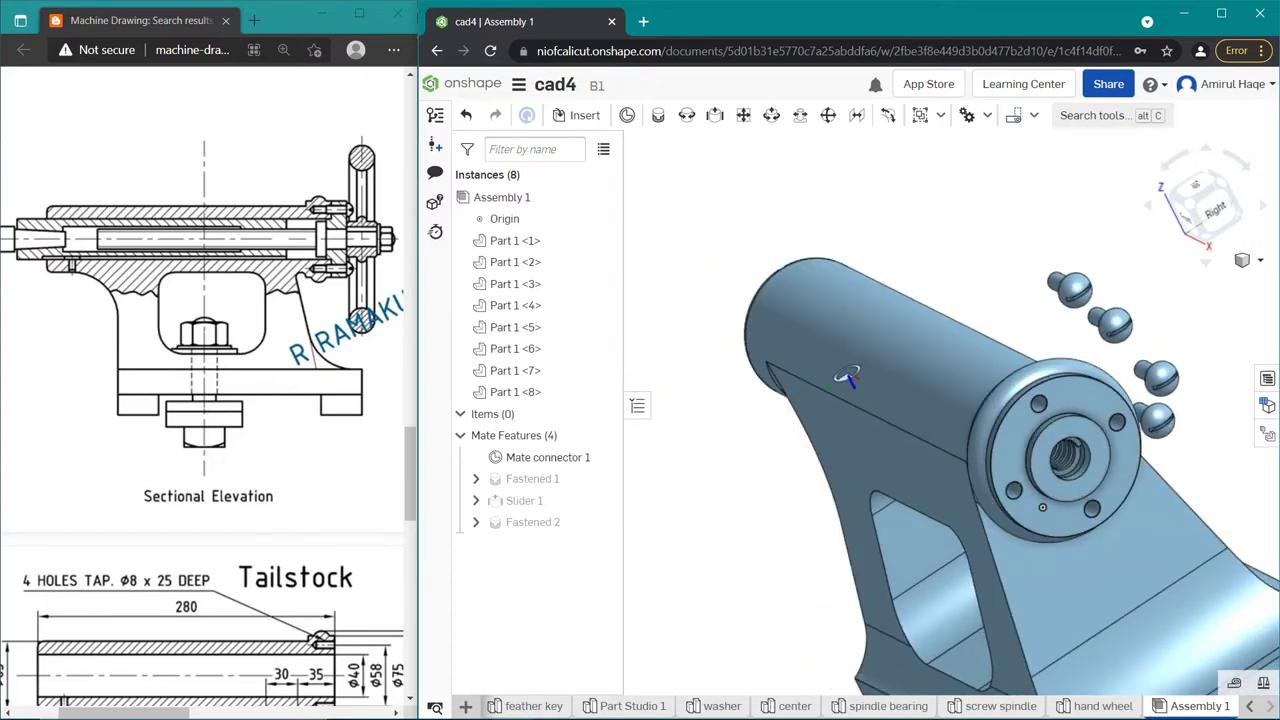
{"action": "left_click", "coordinate": [658, 115]}
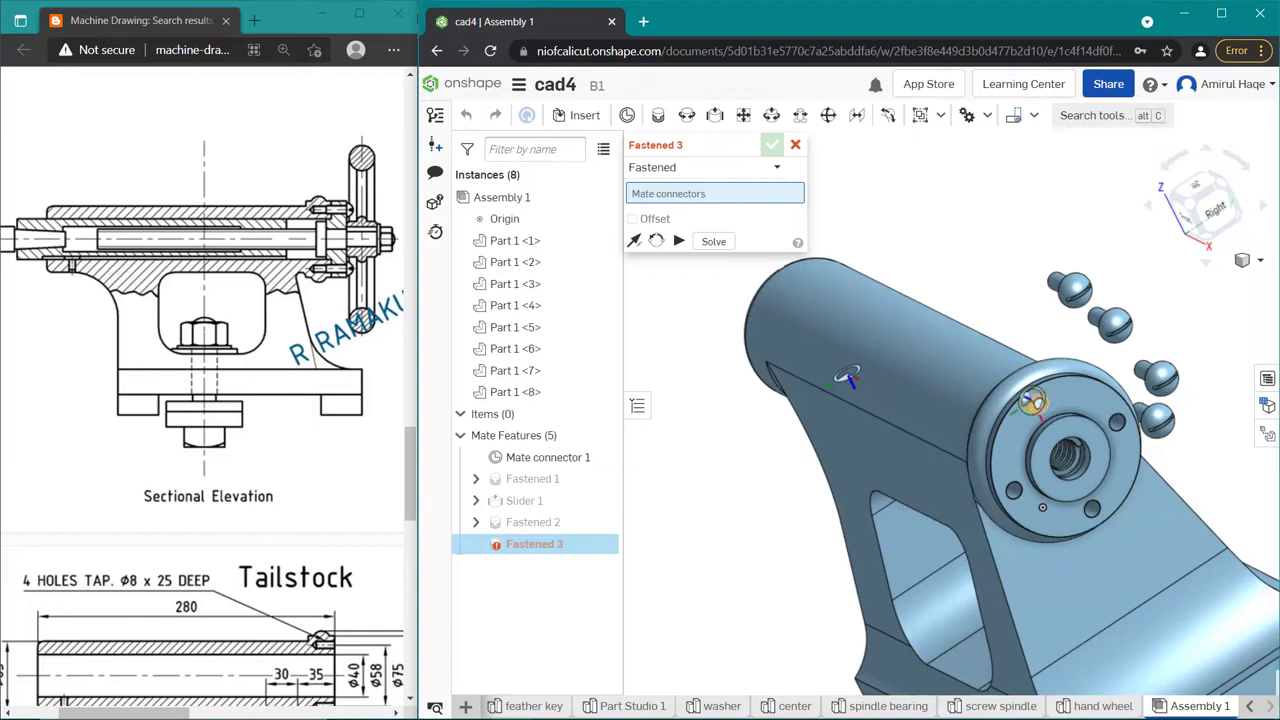
{"action": "scroll", "coordinate": [1040, 404], "scroll_direction": "up", "scroll_amount": 2}
{"action": "scroll", "coordinate": [1040, 404], "scroll_direction": "down", "scroll_amount": 2}
{"action": "scroll", "coordinate": [1030, 415], "scroll_direction": "down", "scroll_amount": 3}
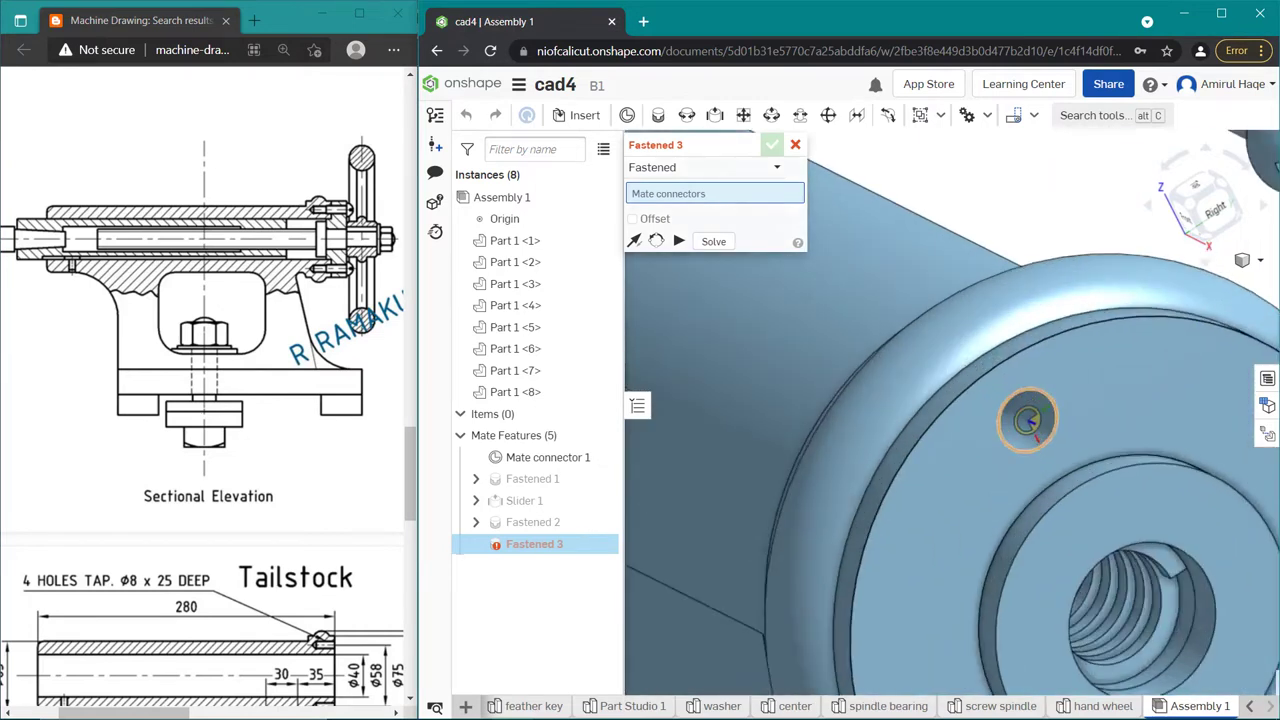
{"action": "scroll", "coordinate": [1020, 430], "scroll_direction": "down", "scroll_amount": 3}
{"action": "left_click", "coordinate": [1020, 430]}
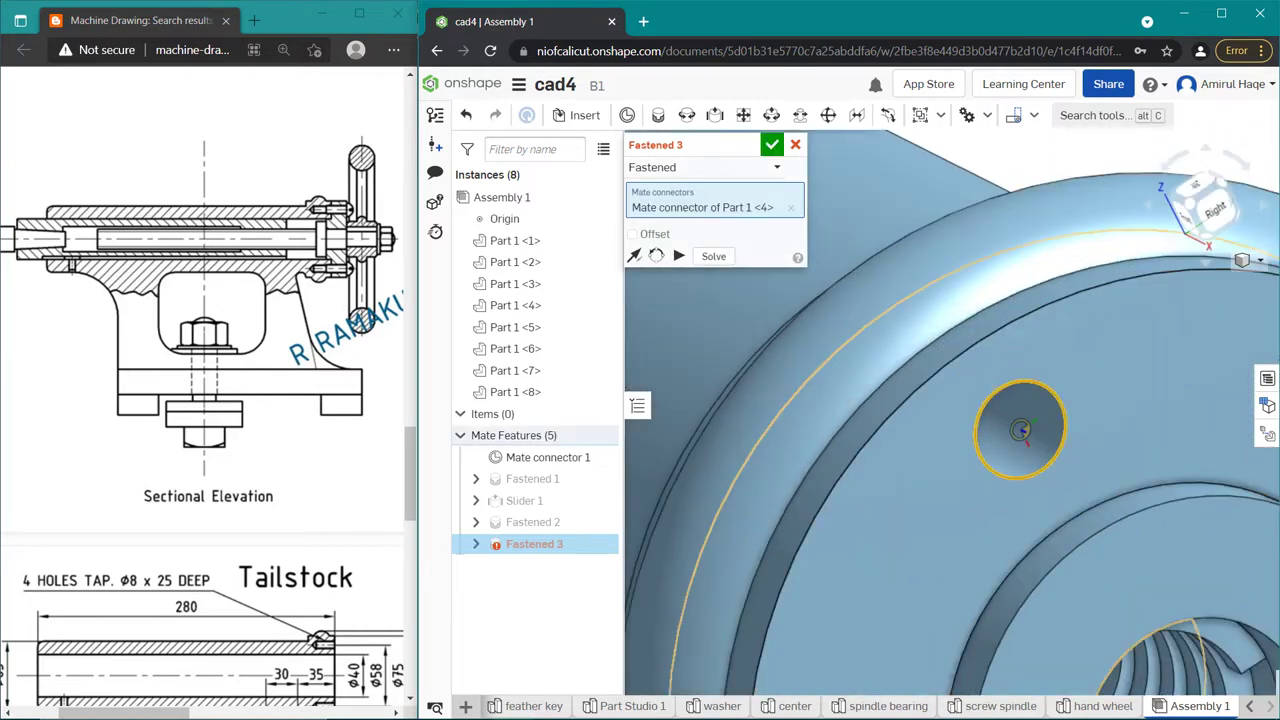
Step: Seat screw Part 1 <8> in that hole and accept Fastened 3
{"action": "scroll", "coordinate": [1020, 430], "scroll_direction": "up", "scroll_amount": 2}
{"action": "scroll", "coordinate": [1020, 430], "scroll_direction": "up", "scroll_amount": 3}
{"action": "scroll", "coordinate": [1020, 430], "scroll_direction": "up", "scroll_amount": 3}
{"action": "mouse_move", "coordinate": [1064, 599]}
{"action": "right_mouse_down"}
{"action": "mouse_move", "coordinate": [921, 569]}
{"action": "mouse_move", "coordinate": [960, 540]}
{"action": "right_mouse_up"}
{"action": "scroll", "coordinate": [1042, 254], "scroll_direction": "down", "scroll_amount": 3}
{"action": "scroll", "coordinate": [1042, 254], "scroll_direction": "down", "scroll_amount": 3}
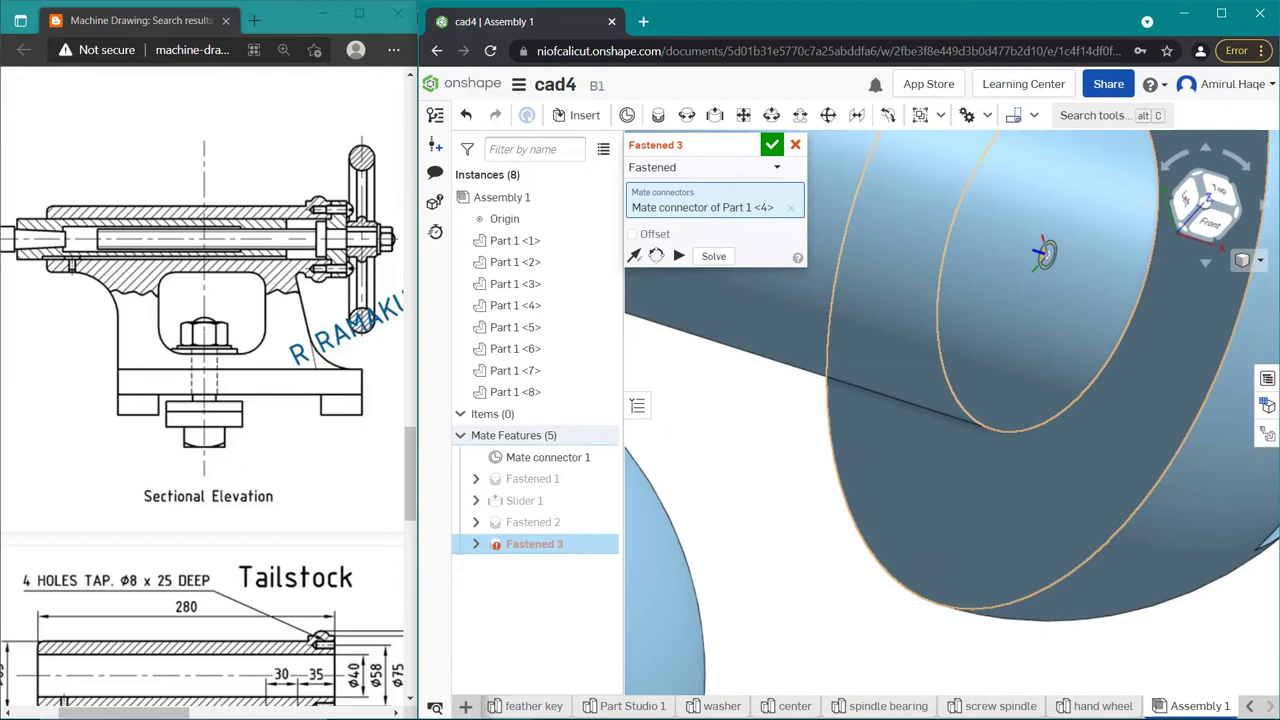
{"action": "left_click", "coordinate": [1043, 254]}
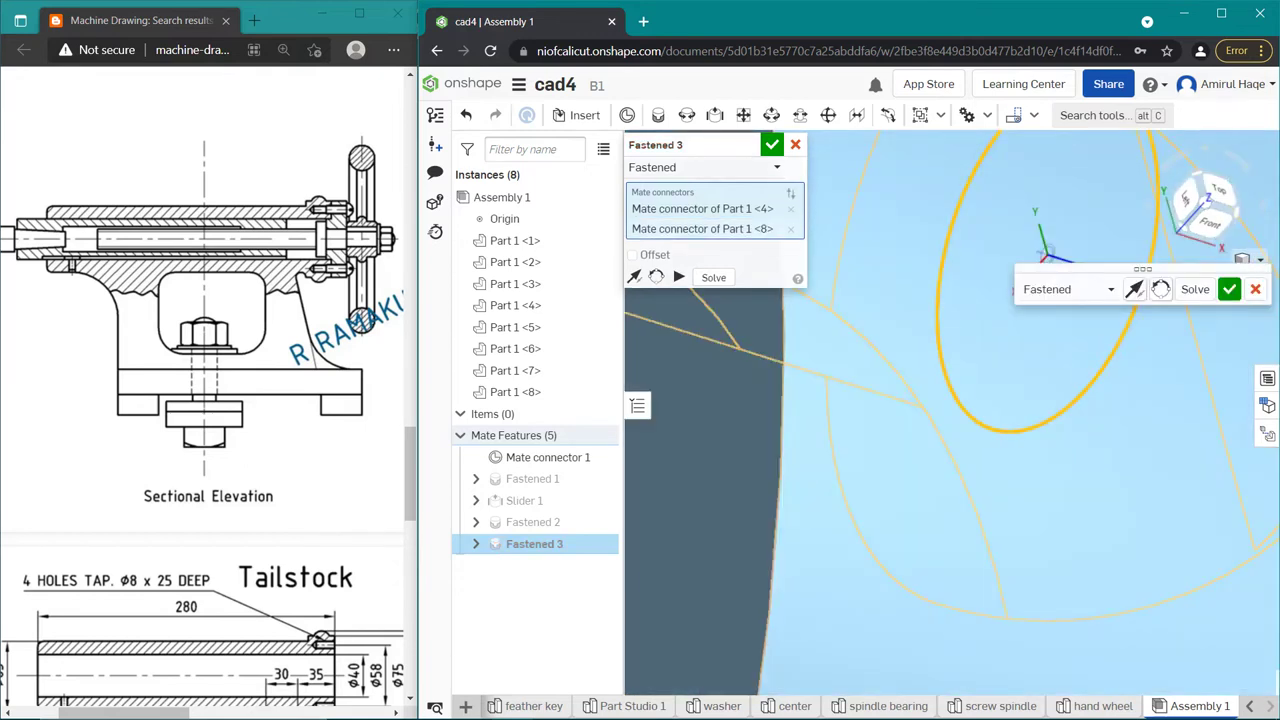
{"action": "scroll", "coordinate": [1039, 611], "scroll_direction": "up", "scroll_amount": 2}
{"action": "scroll", "coordinate": [1039, 611], "scroll_direction": "up", "scroll_amount": 1}
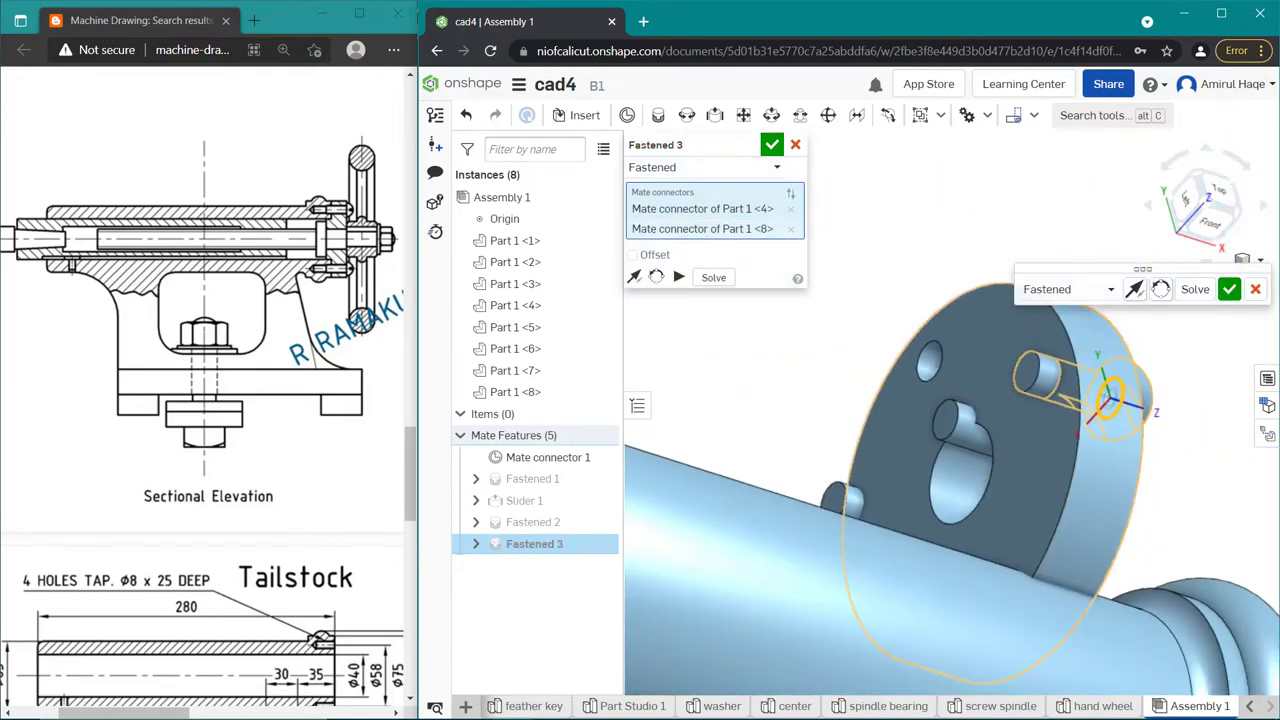
{"action": "scroll", "coordinate": [1039, 611], "scroll_direction": "up", "scroll_amount": 1}
{"action": "scroll", "coordinate": [1039, 611], "scroll_direction": "up", "scroll_amount": 1}
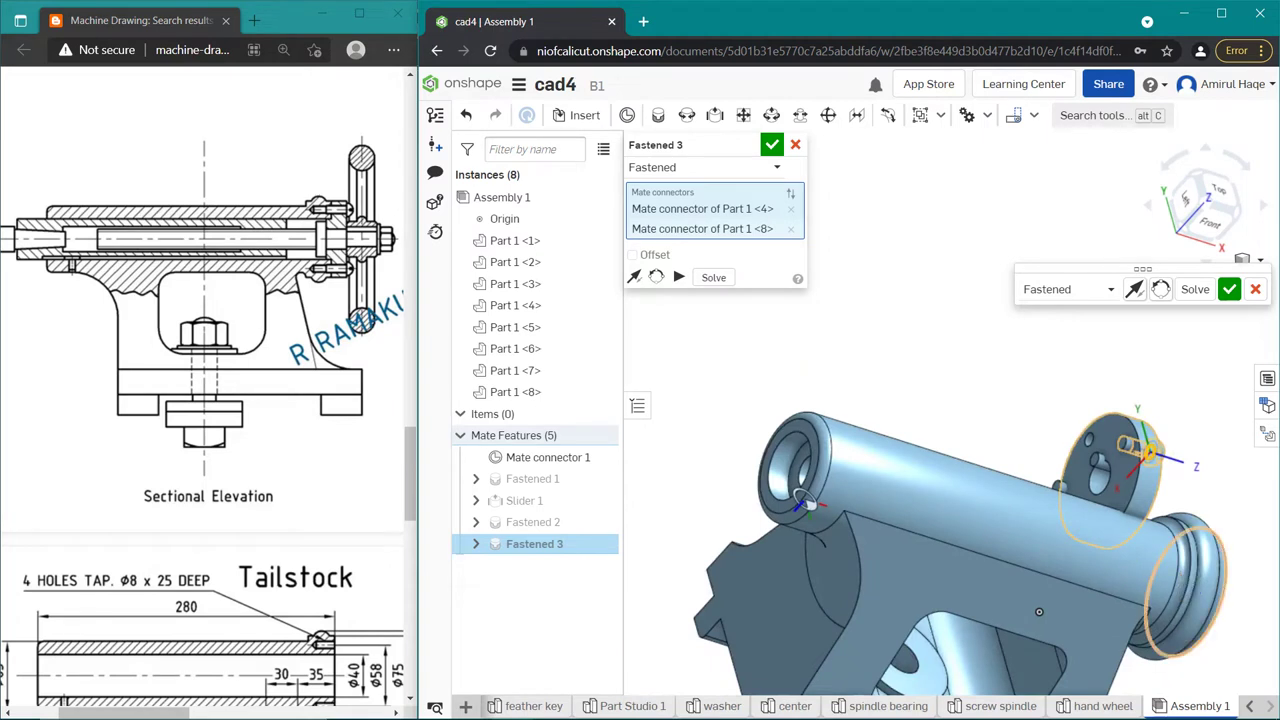
{"action": "scroll", "coordinate": [1060, 606], "scroll_direction": "up", "scroll_amount": 1}
{"action": "scroll", "coordinate": [1083, 601], "scroll_direction": "up", "scroll_amount": 1}
{"action": "right_click_drag", "start_coordinate": [1083, 601], "coordinate": [1108, 613]}
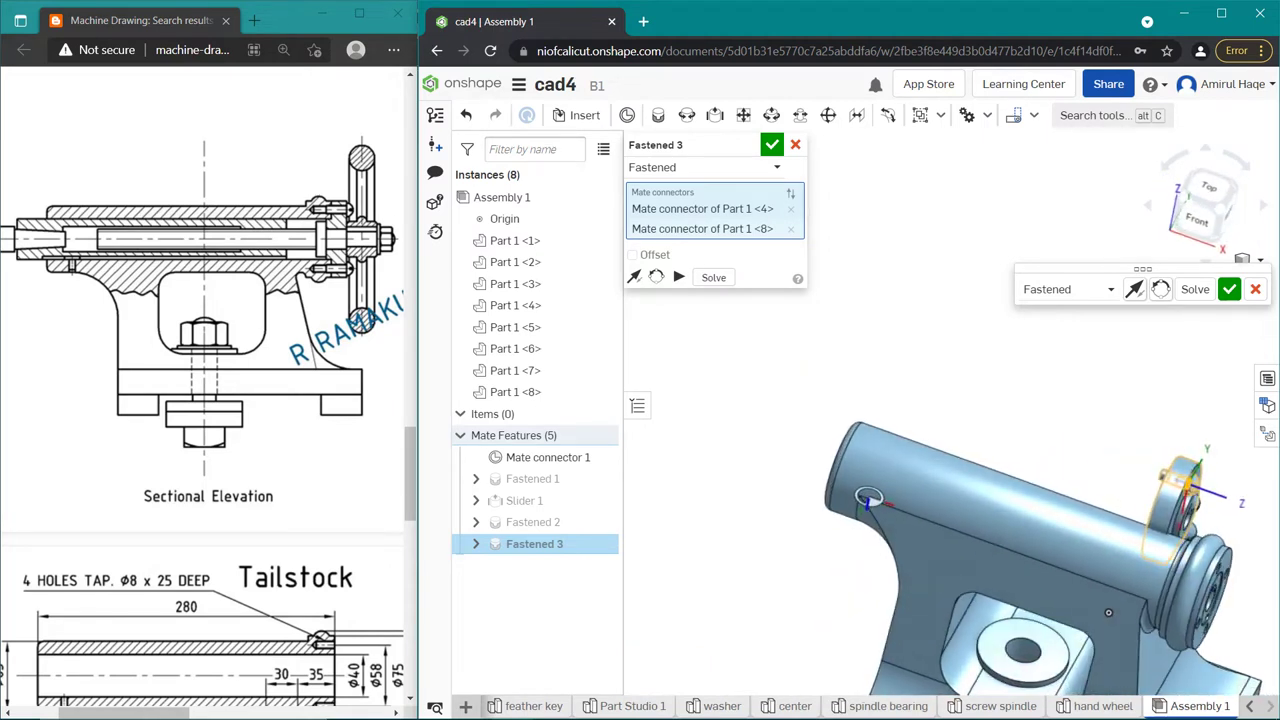
{"action": "scroll", "coordinate": [1241, 502], "scroll_direction": "down", "scroll_amount": 3}
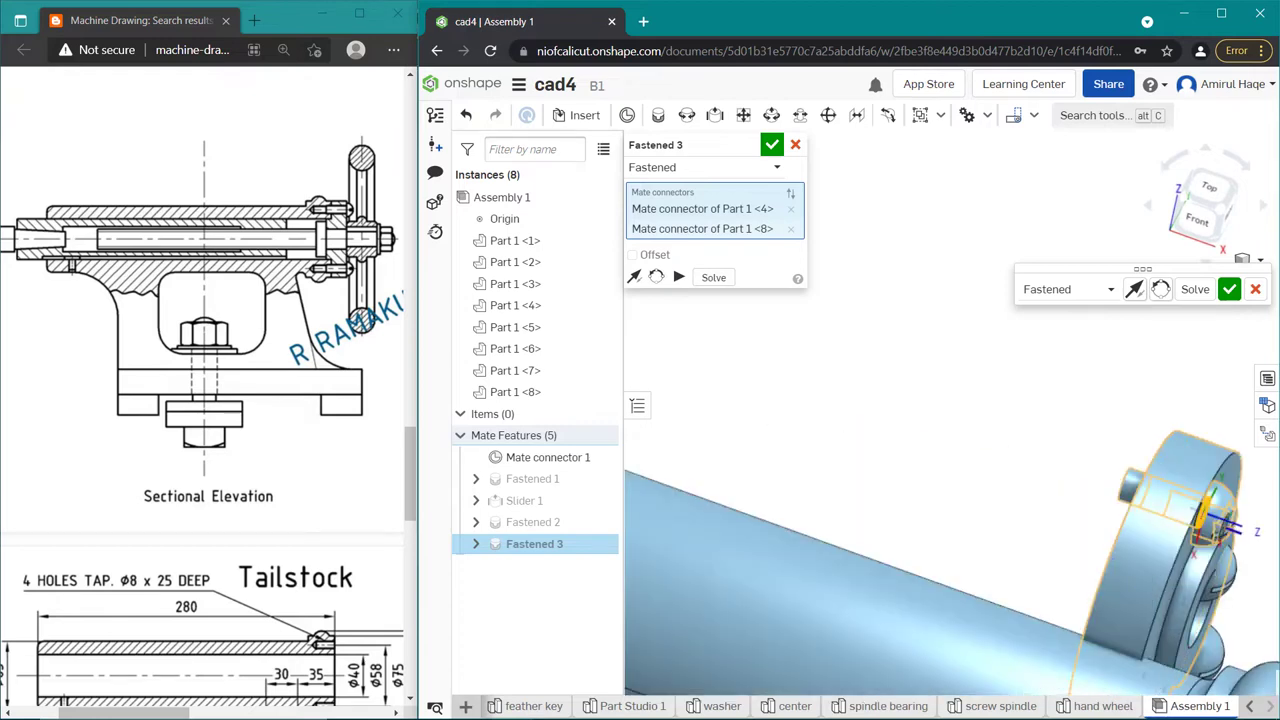
{"action": "key", "text": "Return"}
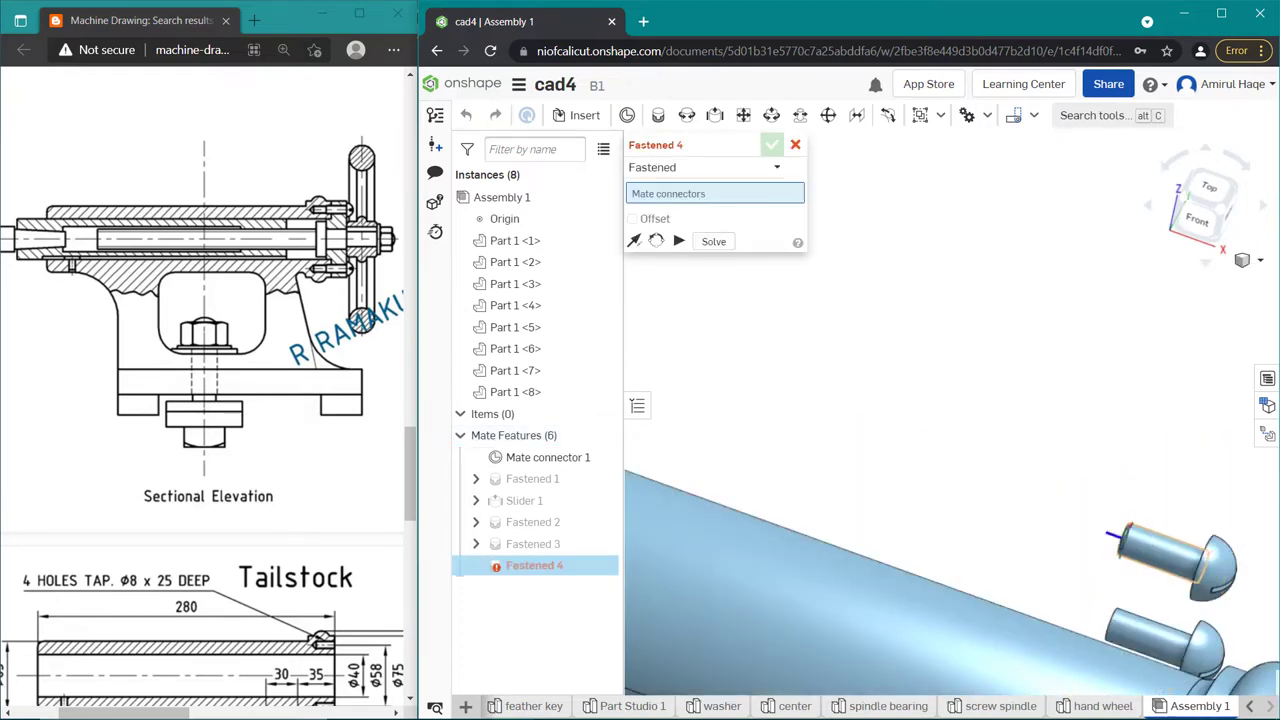
Step: Select another flange bolt-hole connector on Part 1 <4> for the Fastened 4 mate
{"action": "scroll", "coordinate": [1110, 560], "scroll_direction": "up", "scroll_amount": 2}
{"action": "scroll", "coordinate": [1110, 560], "scroll_direction": "up", "scroll_amount": 2}
{"action": "scroll", "coordinate": [1110, 560], "scroll_direction": "up", "scroll_amount": 2}
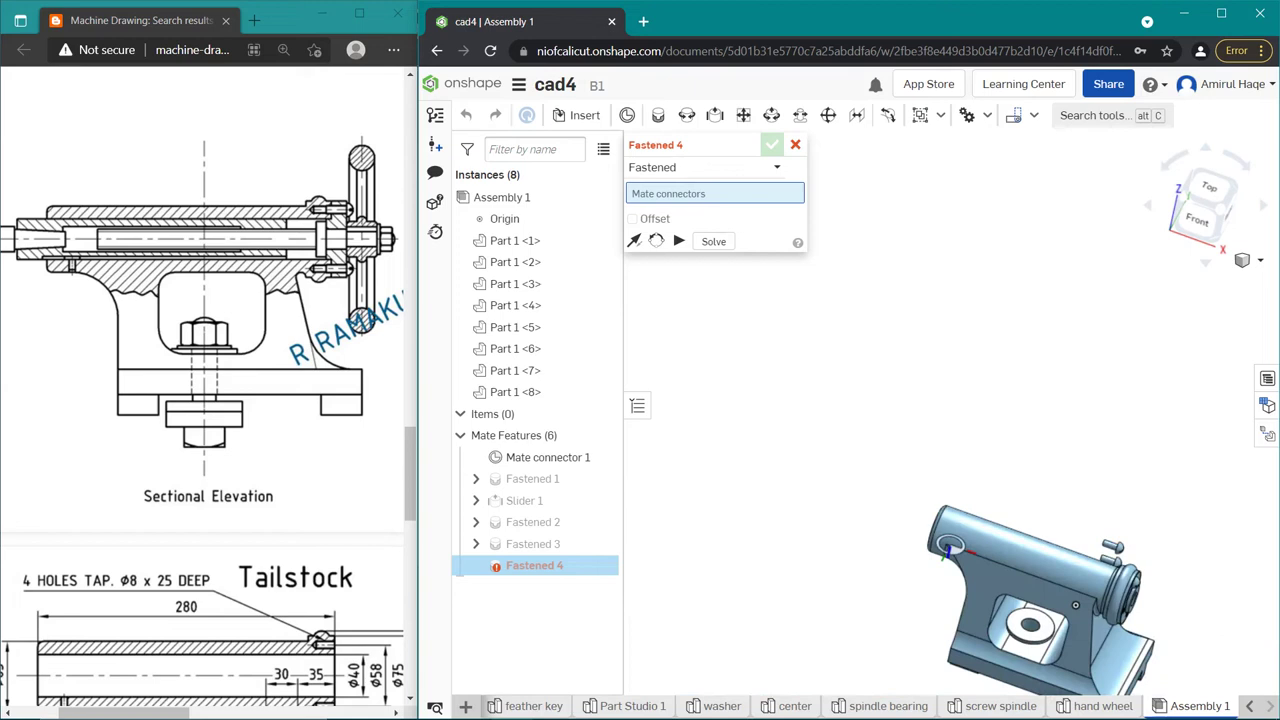
{"action": "scroll", "coordinate": [1000, 560], "scroll_direction": "down", "scroll_amount": 2}
{"action": "scroll", "coordinate": [859, 486], "scroll_direction": "down", "scroll_amount": 2}
{"action": "scroll", "coordinate": [859, 486], "scroll_direction": "down", "scroll_amount": 2}
{"action": "mouse_move", "coordinate": [859, 486]}
{"action": "right_mouse_down"}
{"action": "mouse_move", "coordinate": [955, 486]}
{"action": "mouse_move", "coordinate": [938, 508]}
{"action": "right_mouse_up"}
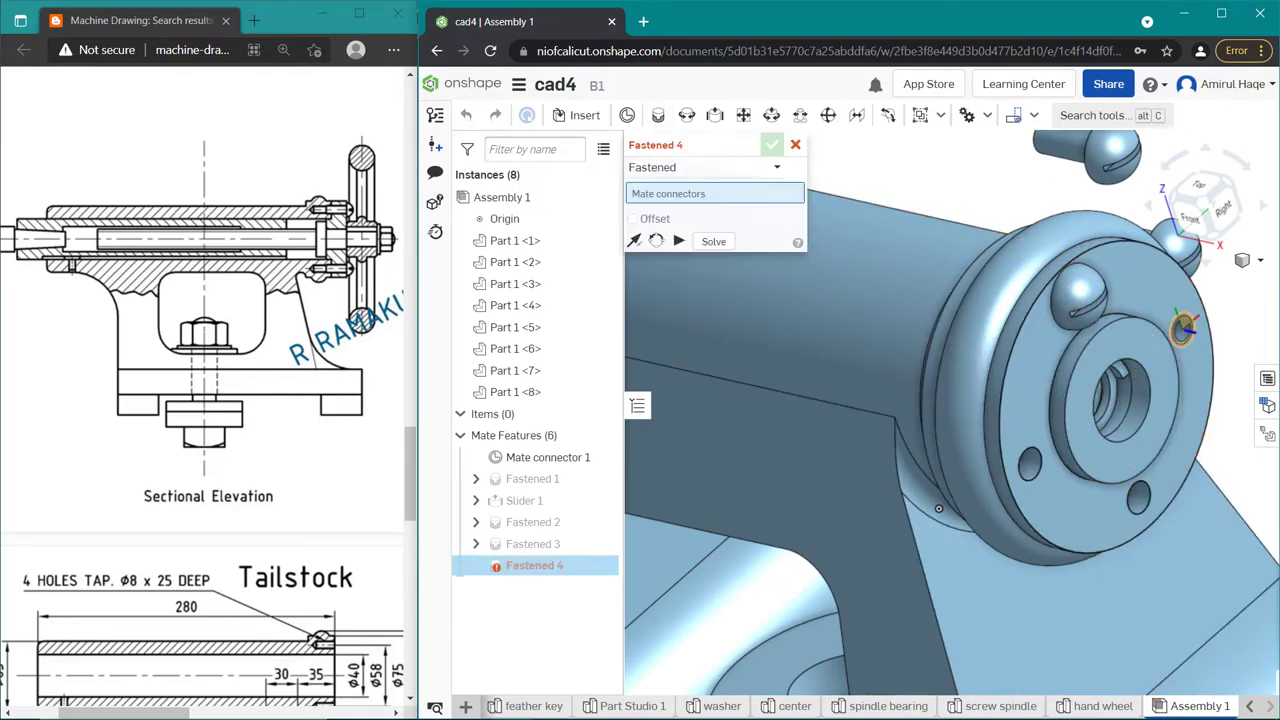
{"action": "scroll", "coordinate": [938, 508], "scroll_direction": "up", "scroll_amount": 2}
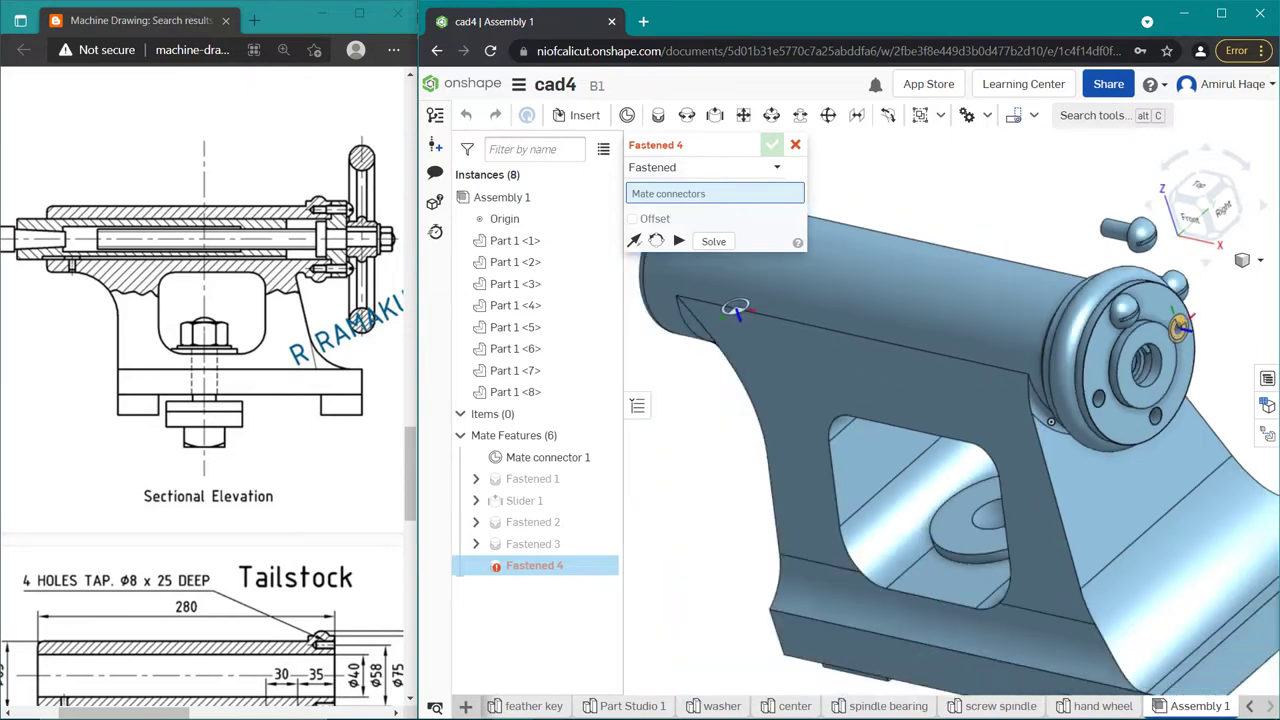
{"action": "scroll", "coordinate": [935, 520], "scroll_direction": "up", "scroll_amount": 3}
{"action": "scroll", "coordinate": [928, 543], "scroll_direction": "up", "scroll_amount": 1}
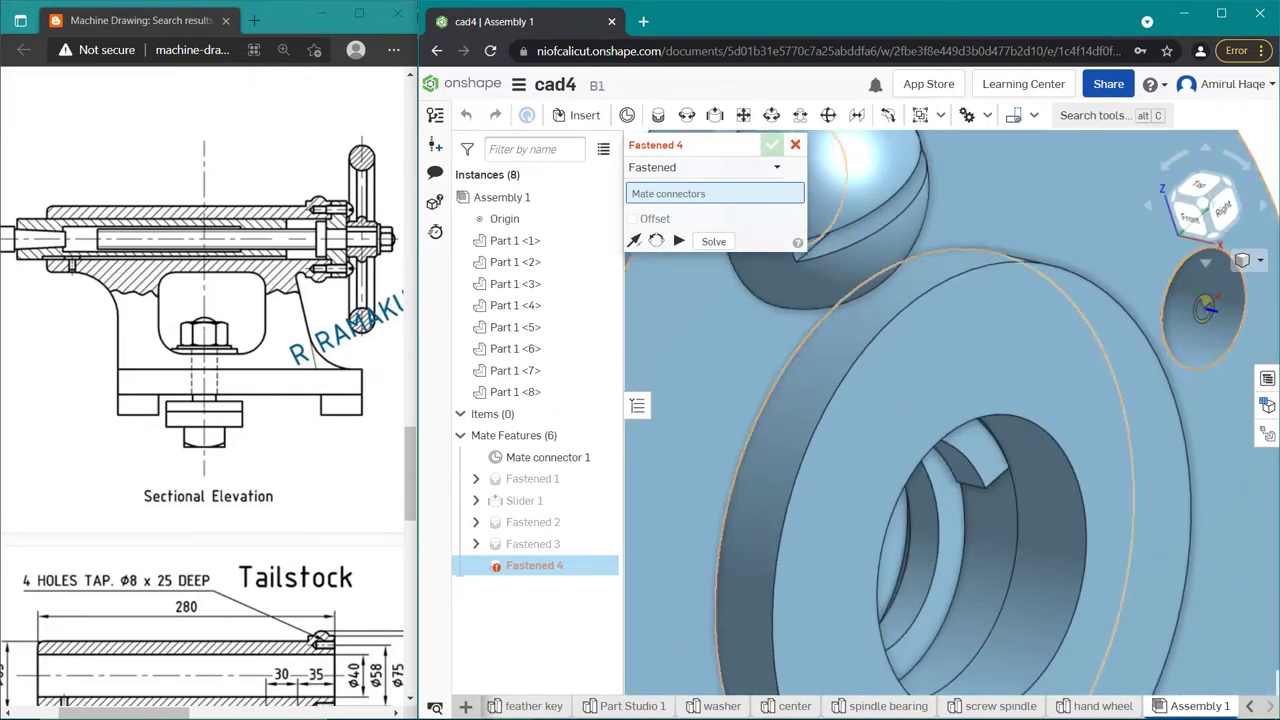
{"action": "left_click", "coordinate": [1205, 310]}
Step: Select screw Part 1 <5>'s connector to seat it in that flange hole
{"action": "scroll", "coordinate": [1205, 310], "scroll_direction": "down", "scroll_amount": 2}
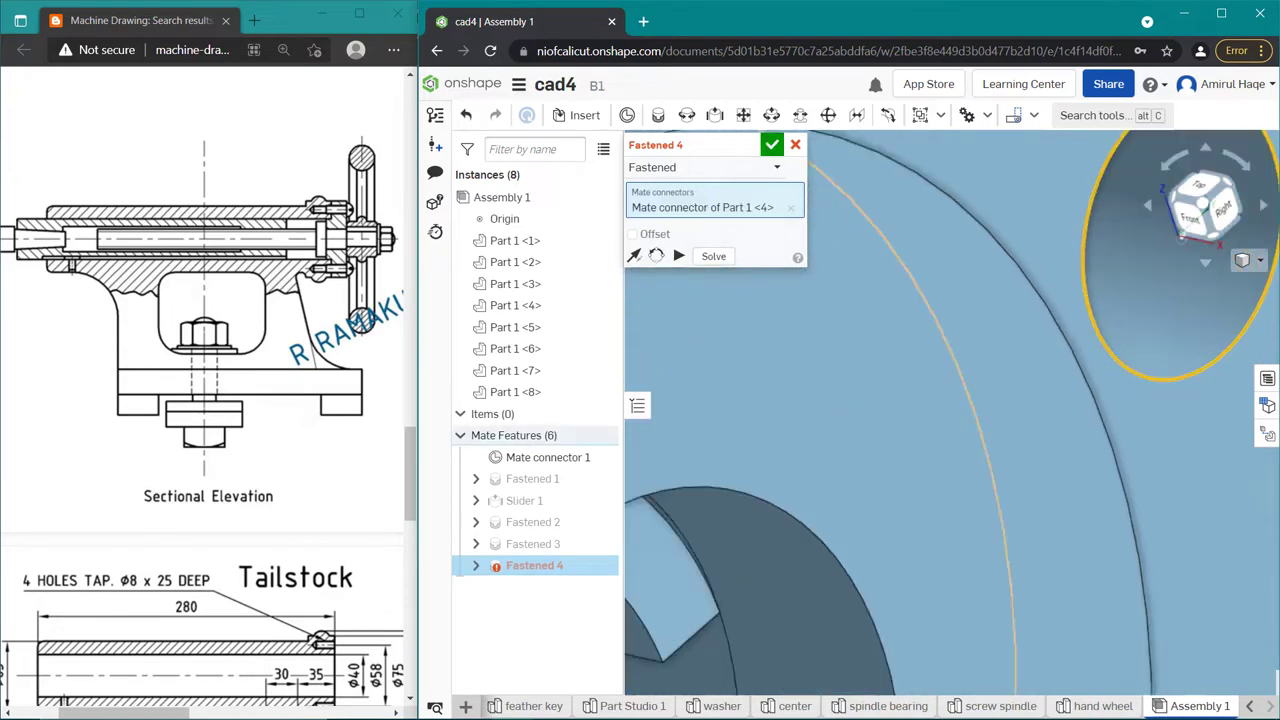
{"action": "scroll", "coordinate": [1205, 310], "scroll_direction": "down", "scroll_amount": 2}
{"action": "scroll", "coordinate": [1205, 310], "scroll_direction": "down", "scroll_amount": 1}
{"action": "scroll", "coordinate": [1200, 250], "scroll_direction": "up", "scroll_amount": 1}
{"action": "scroll", "coordinate": [1200, 250], "scroll_direction": "up", "scroll_amount": 2}
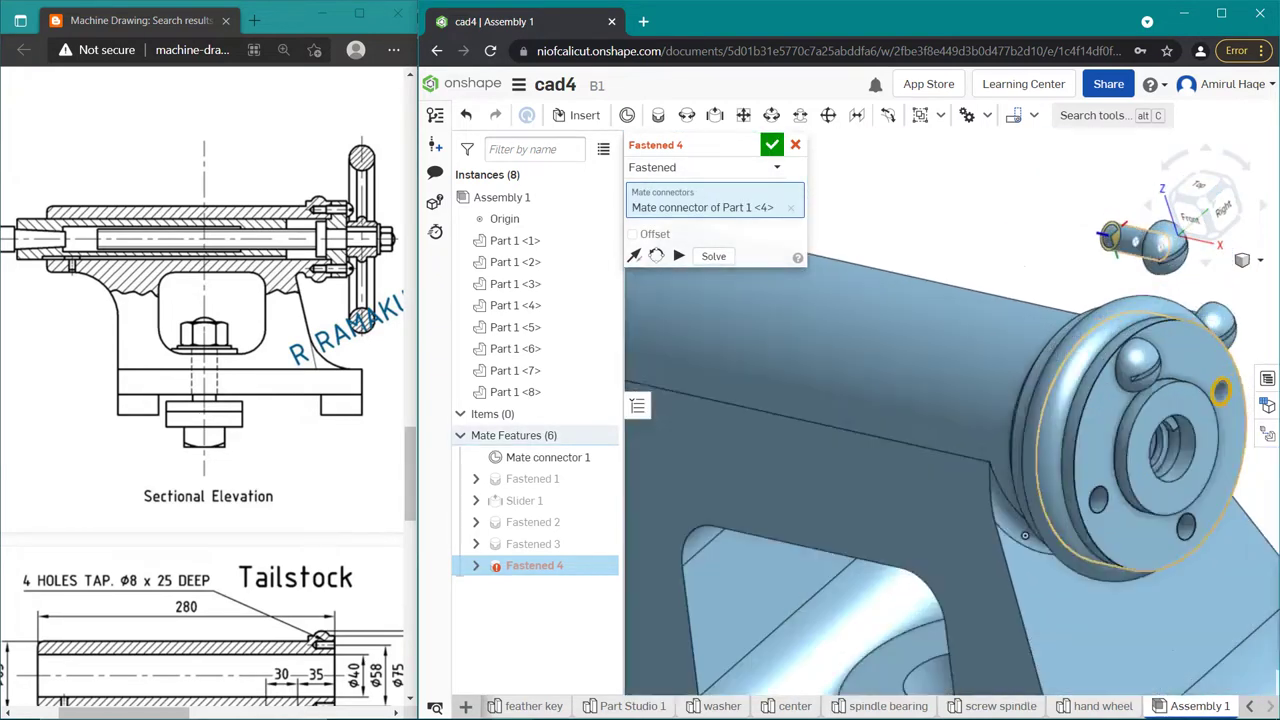
{"action": "scroll", "coordinate": [1200, 250], "scroll_direction": "up", "scroll_amount": 2}
{"action": "scroll", "coordinate": [1205, 262], "scroll_direction": "up", "scroll_amount": 1}
{"action": "right_click_drag", "start_coordinate": [1100, 450], "coordinate": [900, 460]}
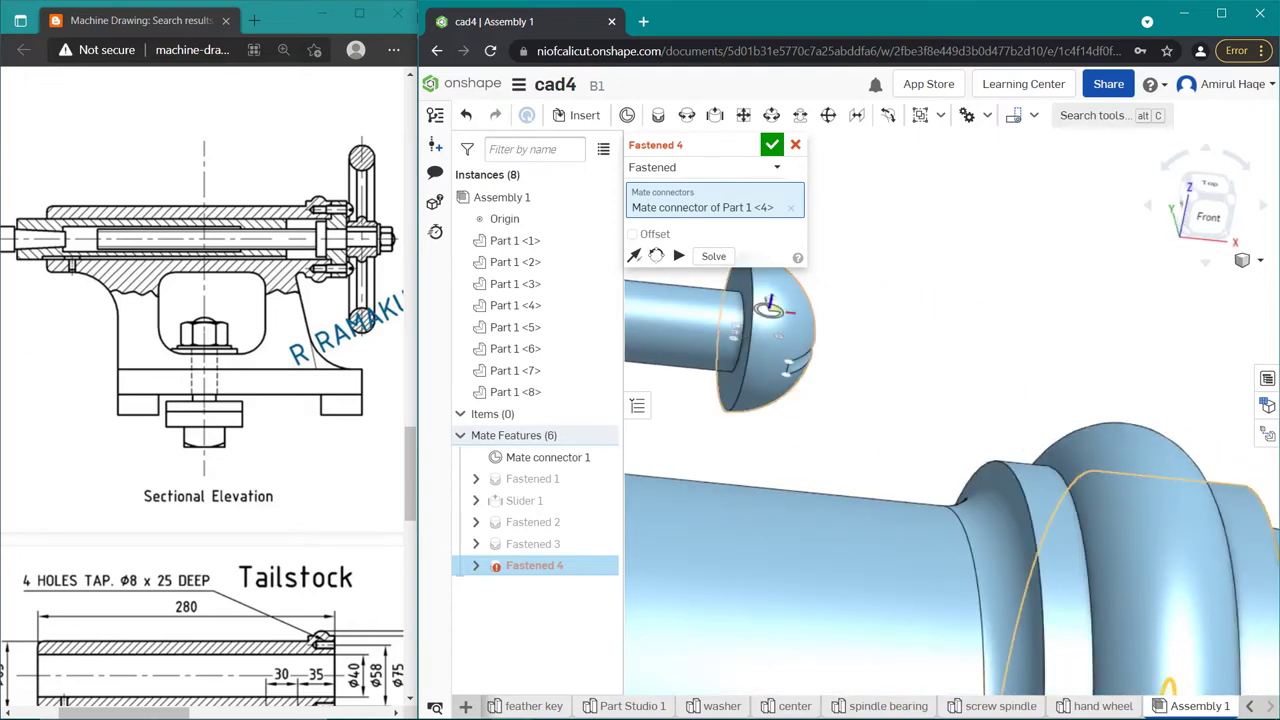
{"action": "scroll", "coordinate": [738, 322], "scroll_direction": "up", "scroll_amount": 1}
{"action": "scroll", "coordinate": [738, 322], "scroll_direction": "up", "scroll_amount": 2}
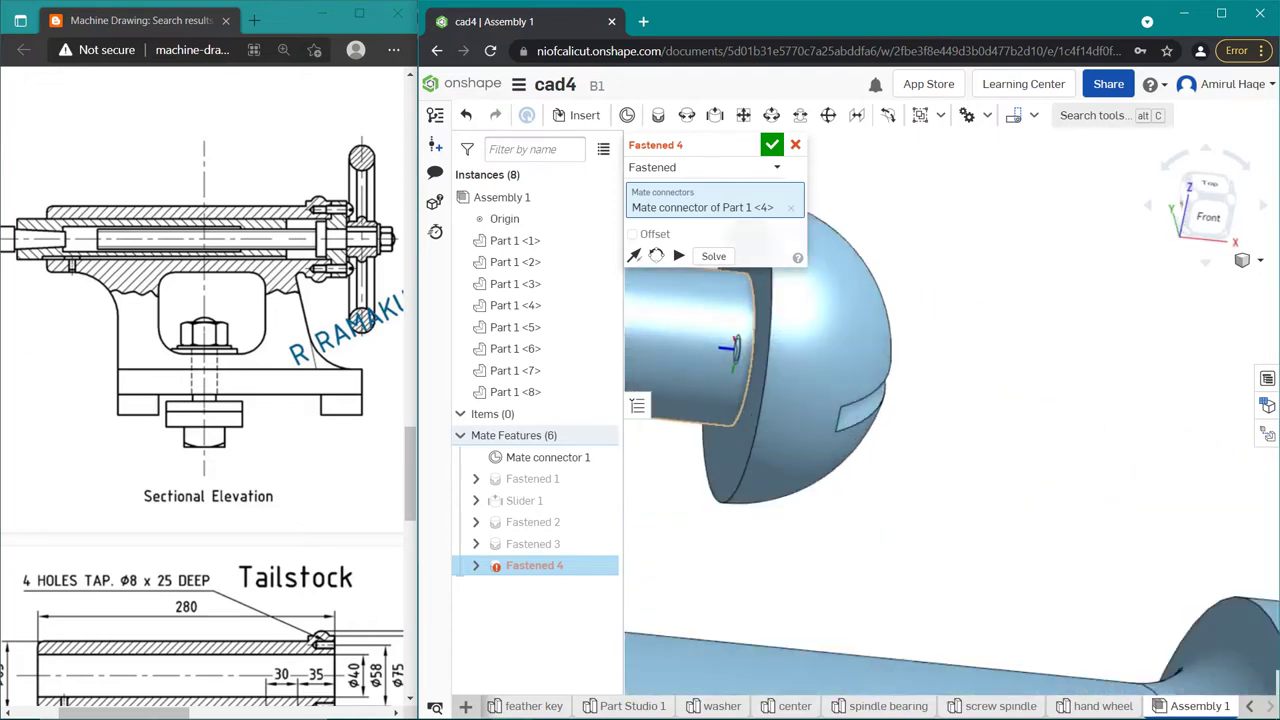
{"action": "scroll", "coordinate": [738, 322], "scroll_direction": "up", "scroll_amount": 3}
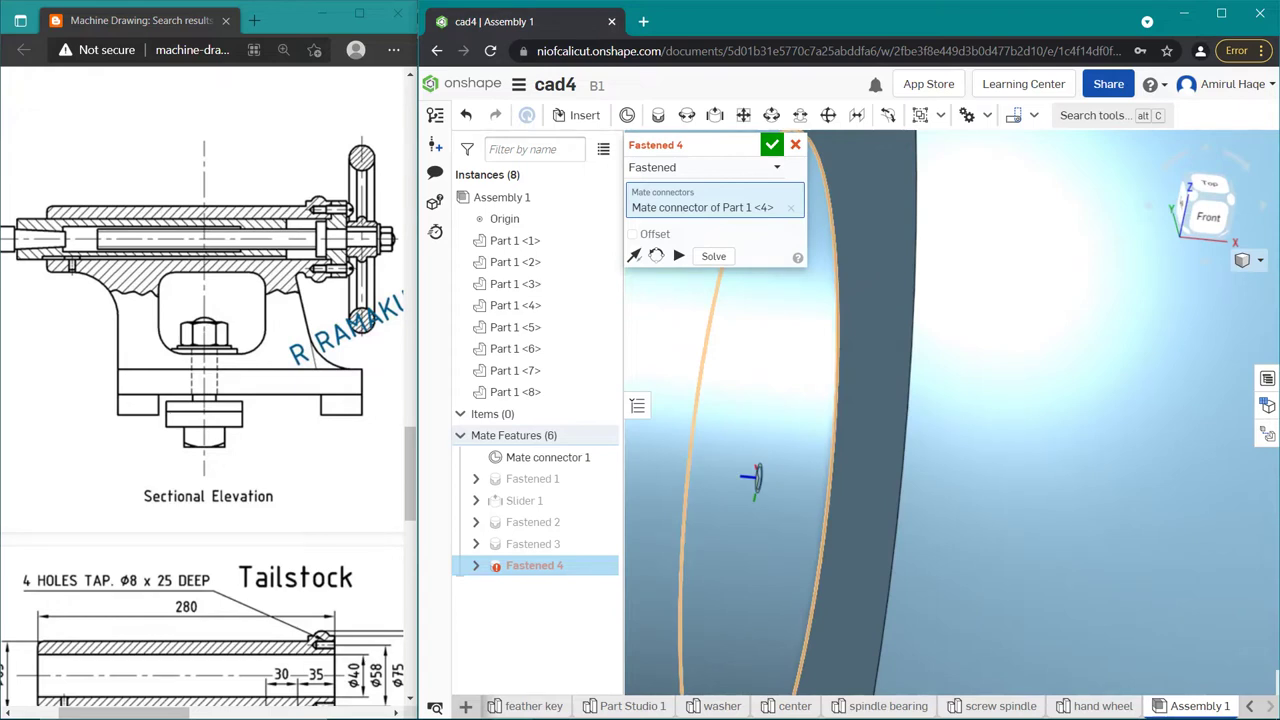
{"action": "left_click", "coordinate": [738, 322]}
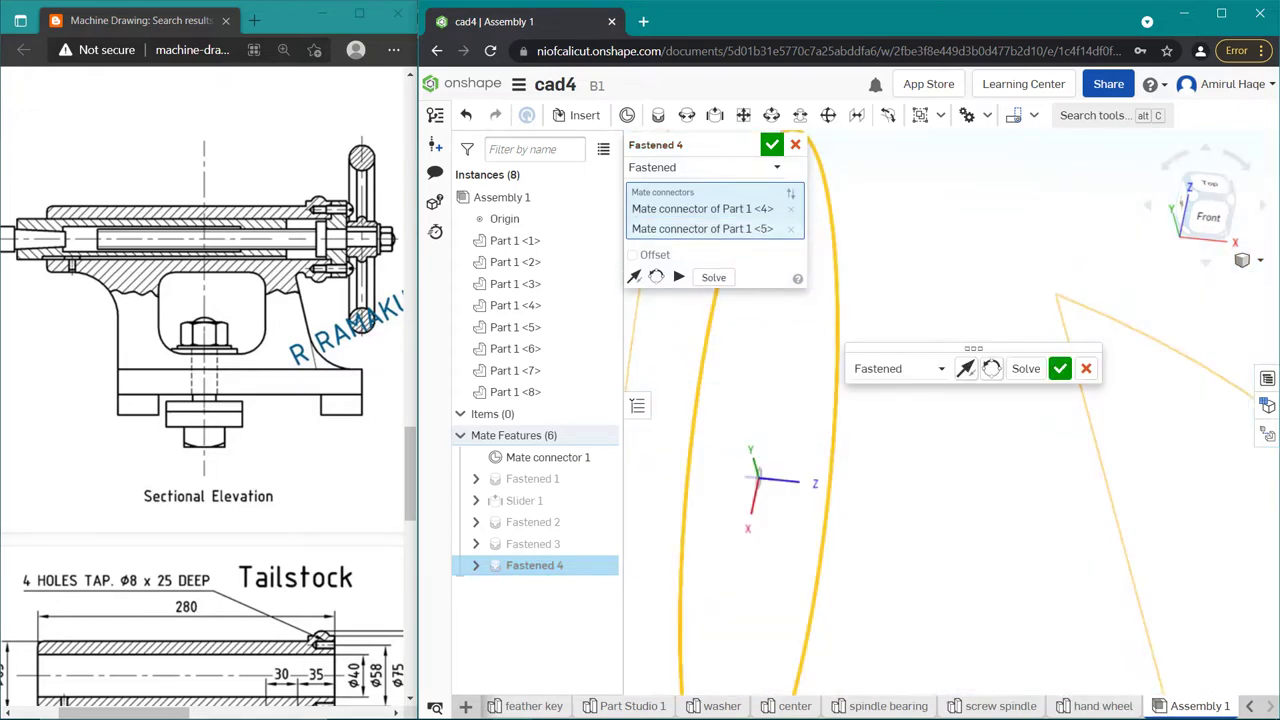
{"action": "scroll", "coordinate": [779, 619], "scroll_direction": "down", "scroll_amount": 3}
{"action": "scroll", "coordinate": [779, 619], "scroll_direction": "down", "scroll_amount": 3}
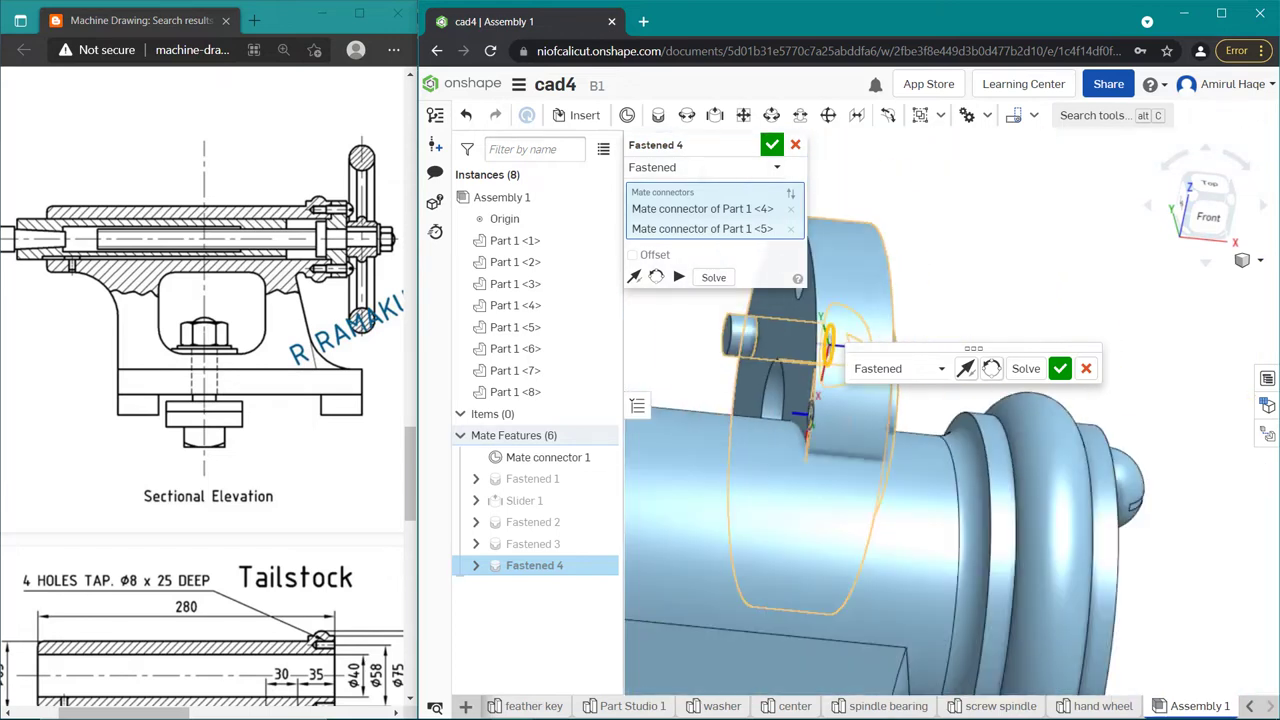
{"action": "mouse_move", "coordinate": [779, 619]}
{"action": "right_mouse_down"}
{"action": "mouse_move", "coordinate": [866, 580]}
{"action": "mouse_move", "coordinate": [866, 521]}
{"action": "right_mouse_up"}
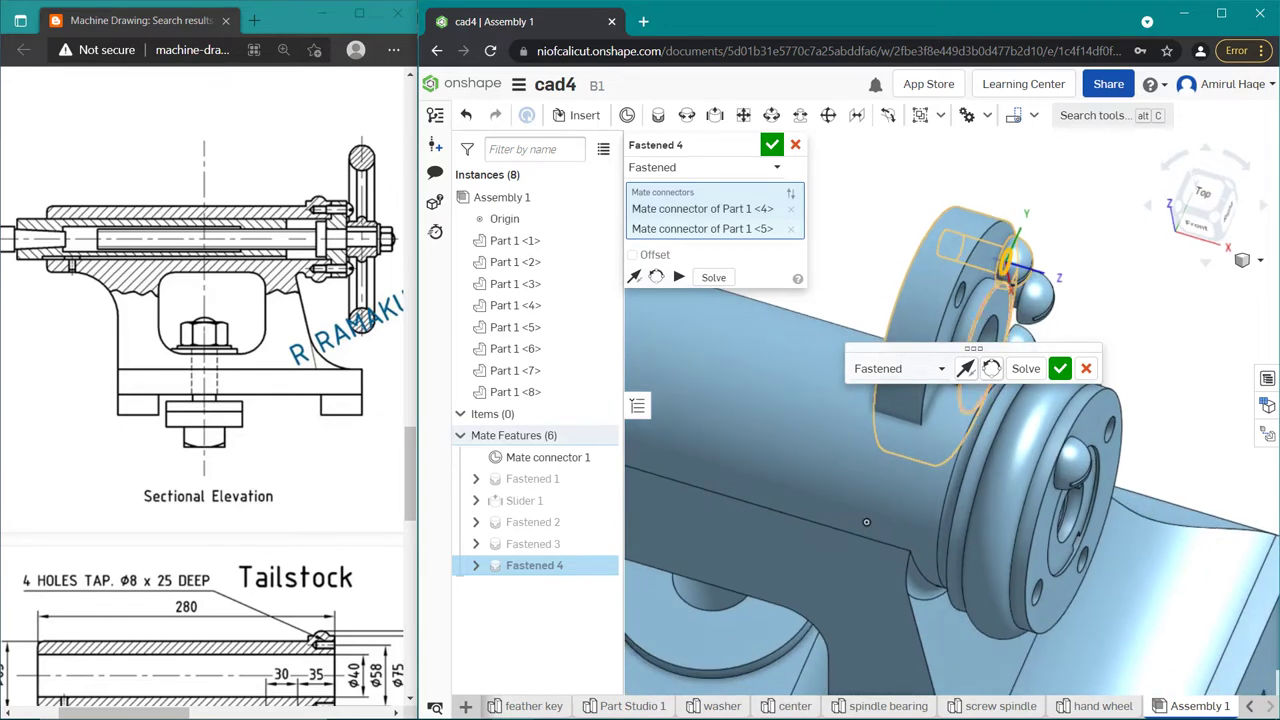
Step: Accept the Fastened 4 screw mate
{"action": "key", "text": "Return"}
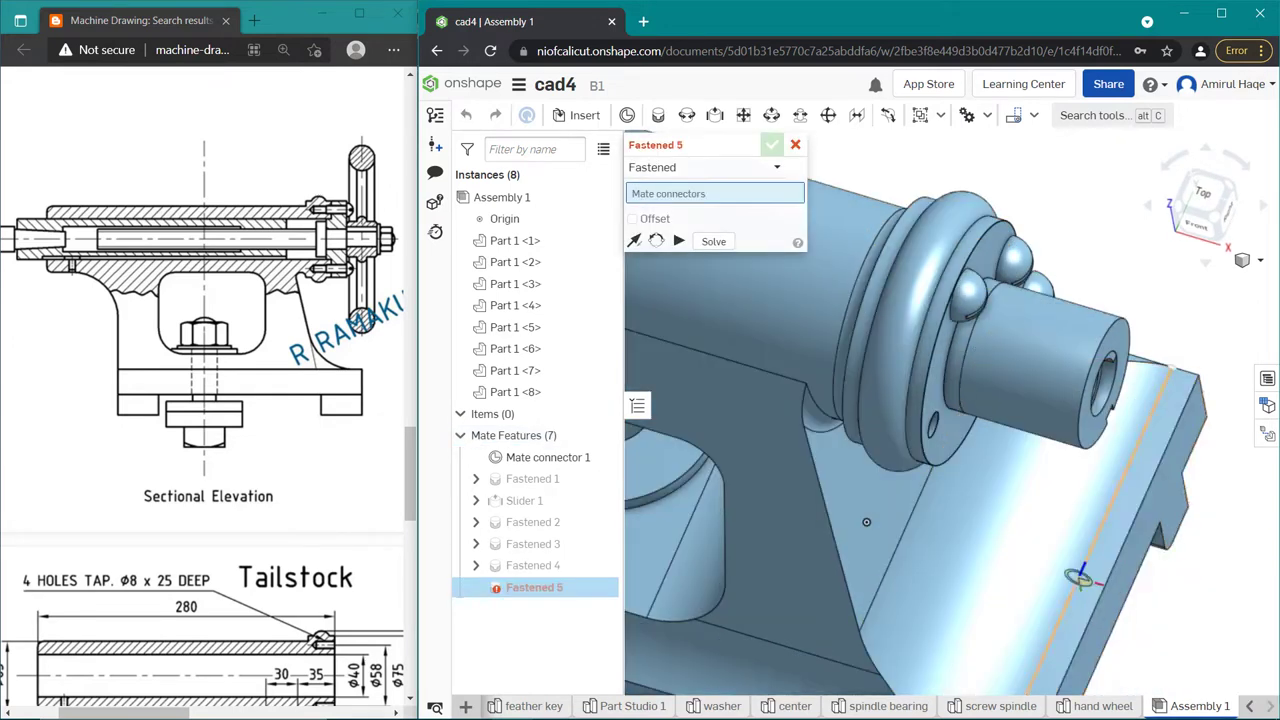
{"action": "right_click_drag", "start_coordinate": [866, 521], "coordinate": [885, 498]}
{"action": "scroll", "coordinate": [885, 498], "scroll_direction": "down", "scroll_amount": 3}
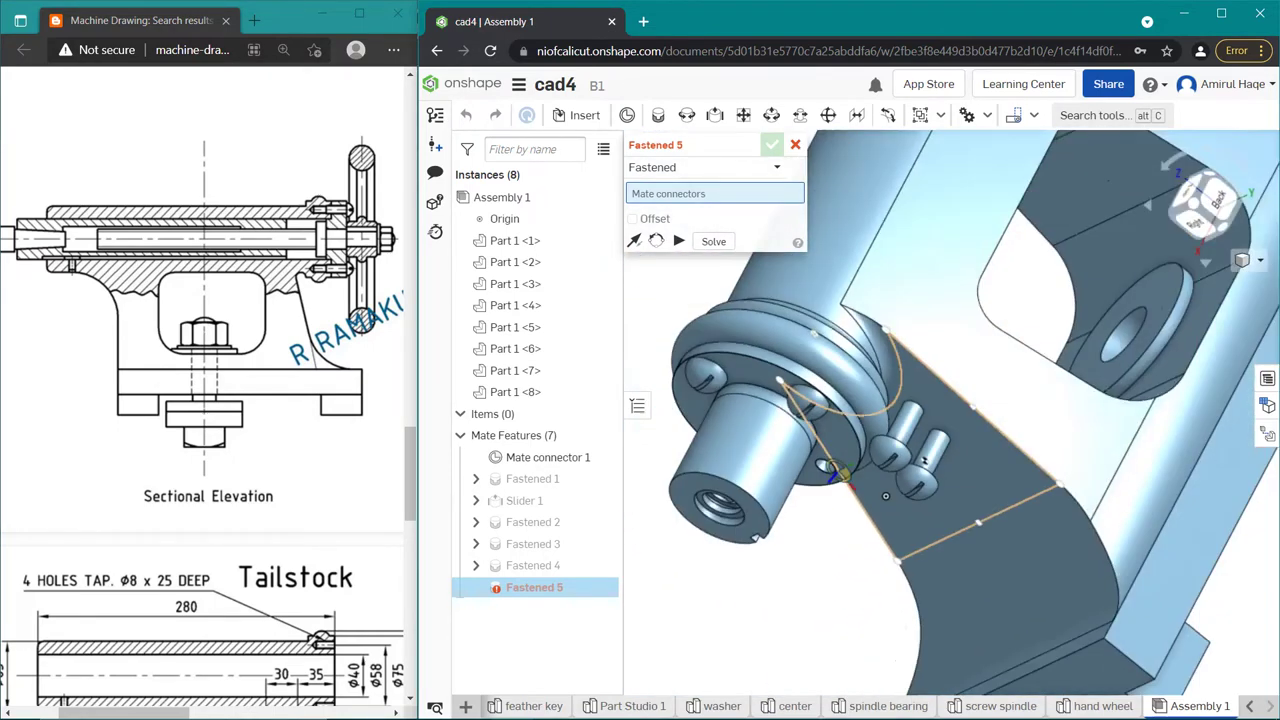
{"action": "scroll", "coordinate": [874, 490], "scroll_direction": "down", "scroll_amount": 3}
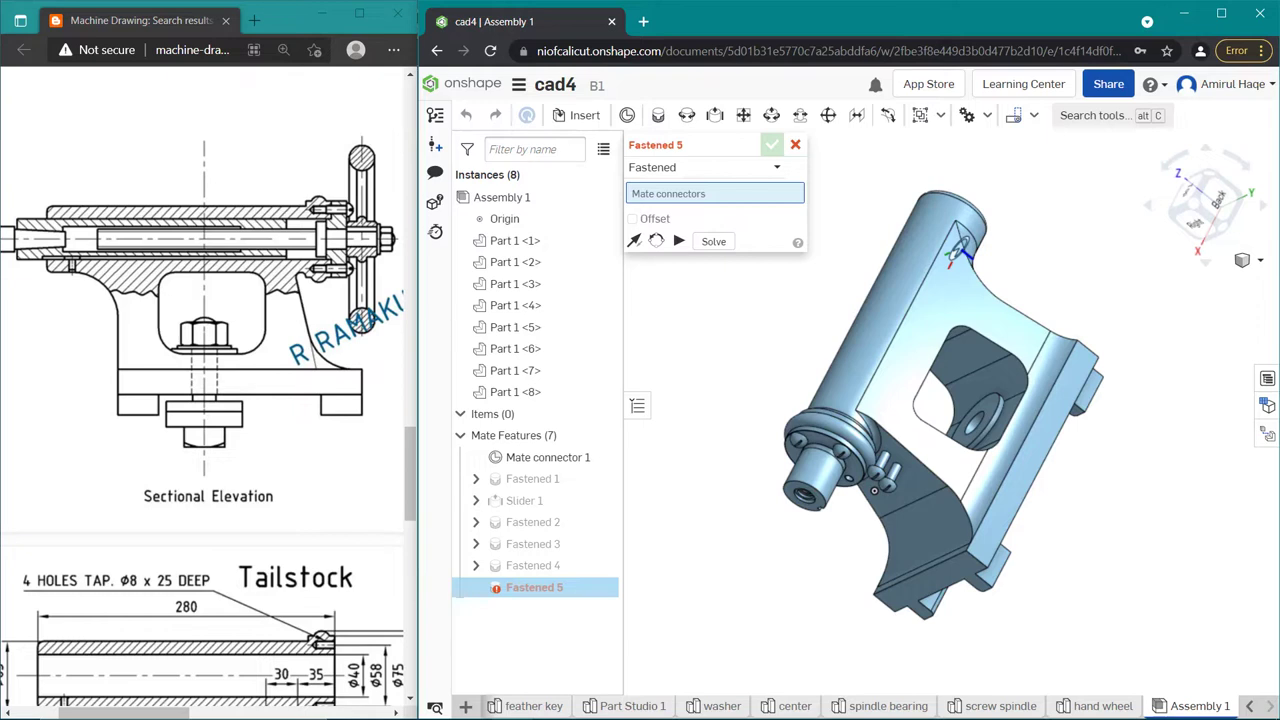
Step: Discard the unfinished Fastened 5 mate and view the tailstock obliquely from the back
{"action": "key", "text": "Escape"}
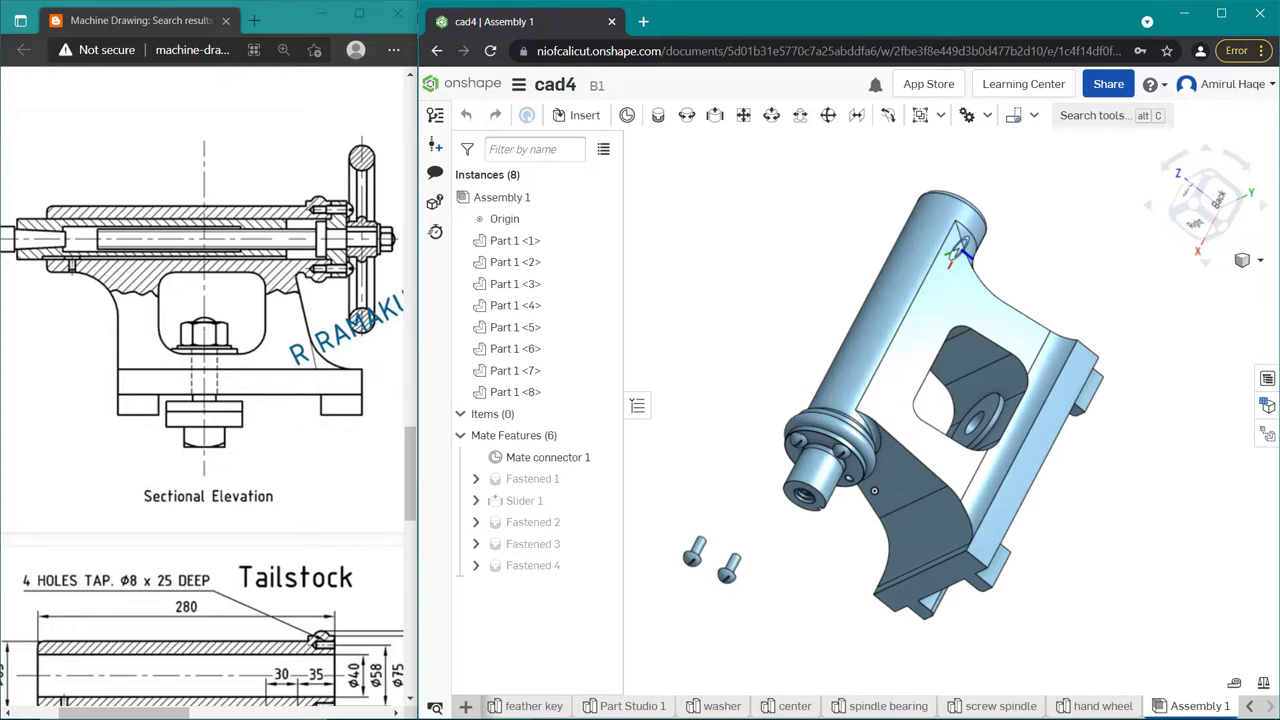
{"action": "right_click_drag", "start_coordinate": [874, 490], "coordinate": [880, 488]}
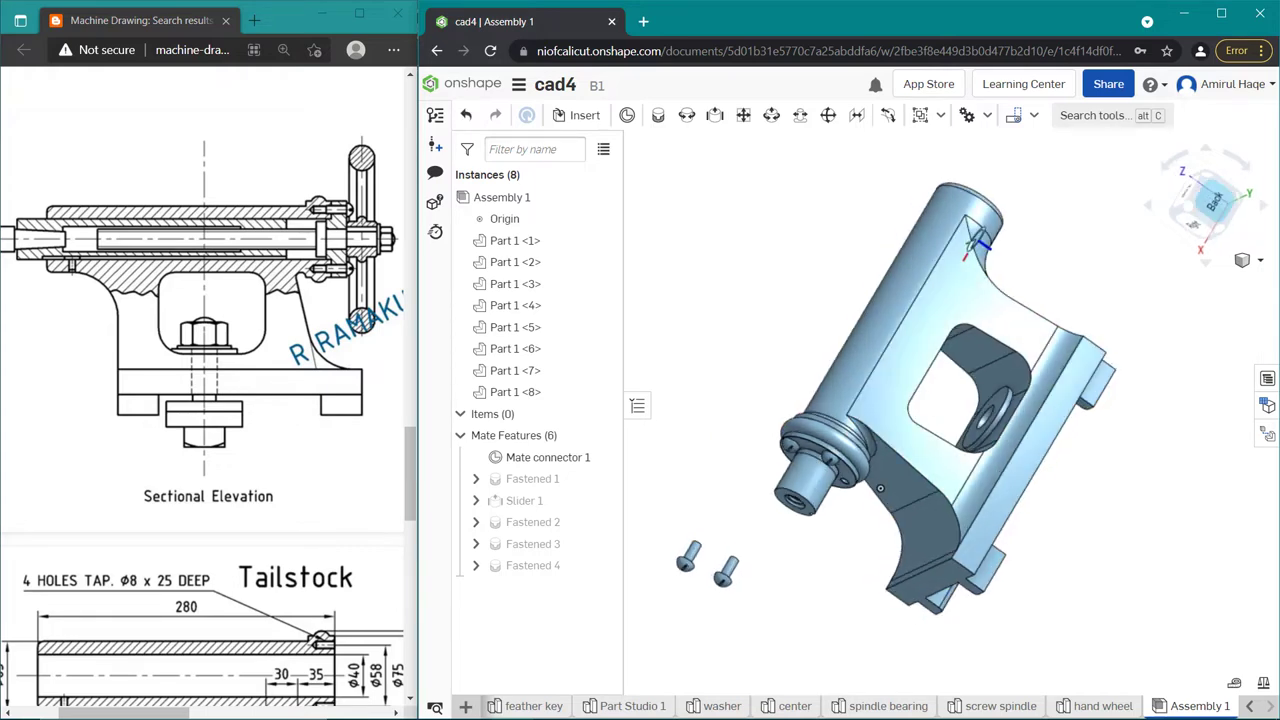
{"action": "left_click", "coordinate": [1213, 200]}
{"action": "right_click_drag", "start_coordinate": [877, 420], "coordinate": [826, 398]}
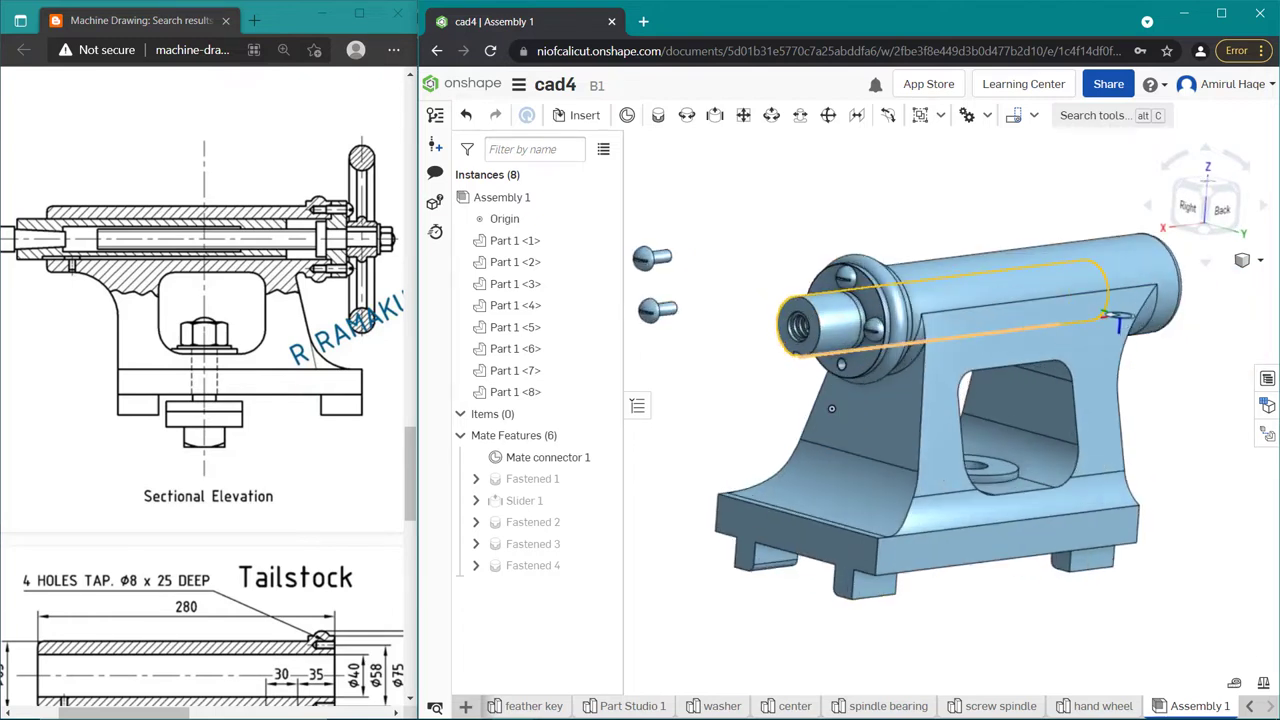
{"action": "scroll", "coordinate": [838, 430], "scroll_direction": "up", "scroll_amount": 2}
{"action": "scroll", "coordinate": [851, 460], "scroll_direction": "up", "scroll_amount": 3}
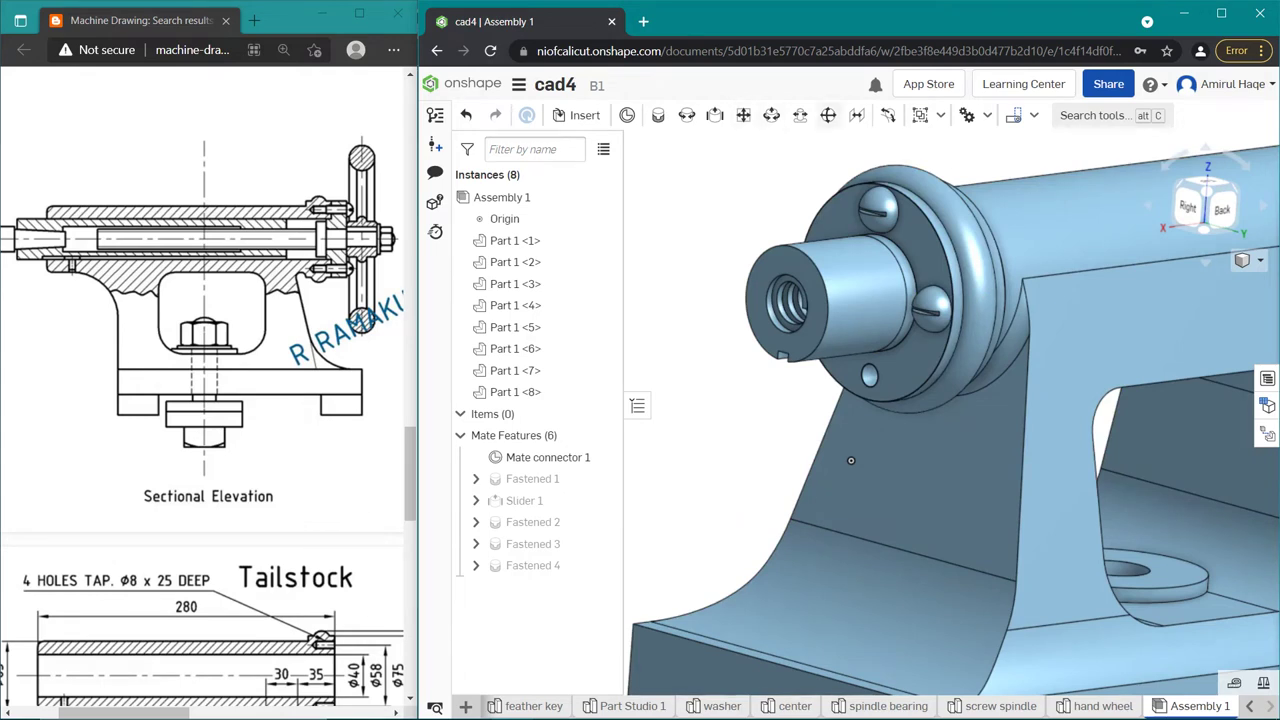
Step: Start a Revolute mate and pick the face-centre connector on Part 1 <1>
{"action": "key", "text": "r"}
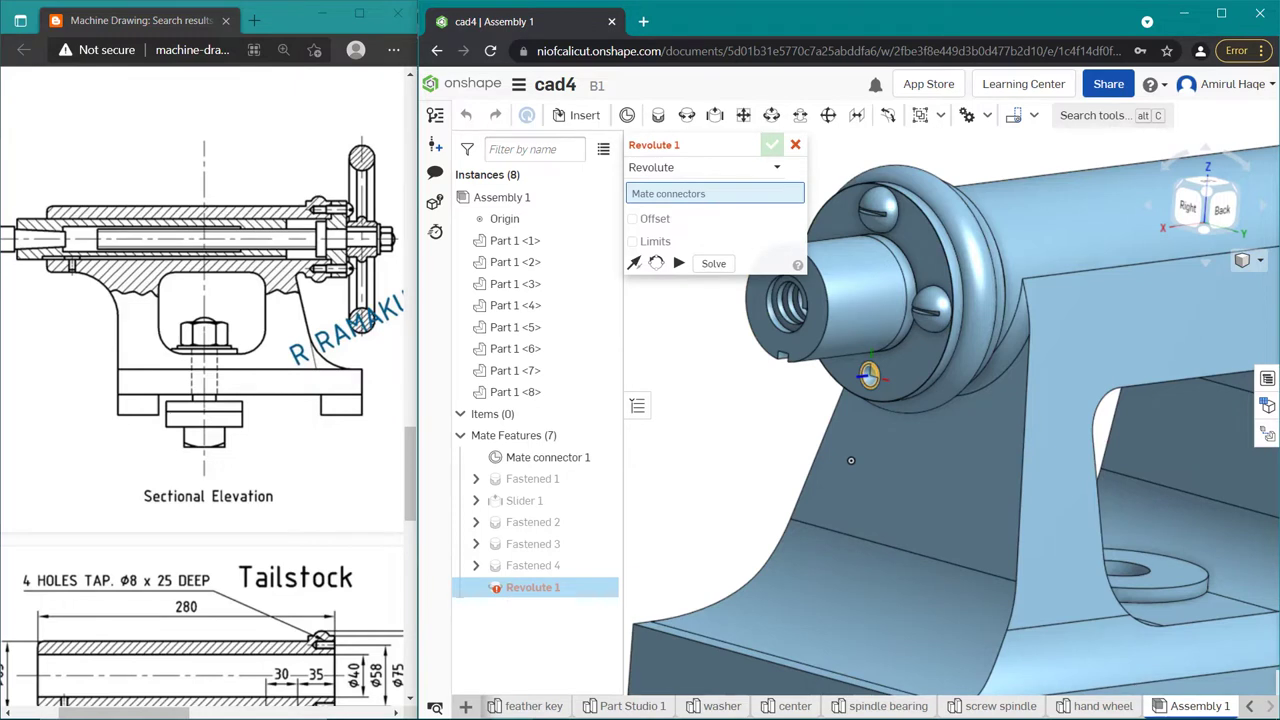
{"action": "scroll", "coordinate": [852, 372], "scroll_direction": "up", "scroll_amount": 3}
{"action": "scroll", "coordinate": [852, 372], "scroll_direction": "up", "scroll_amount": 5}
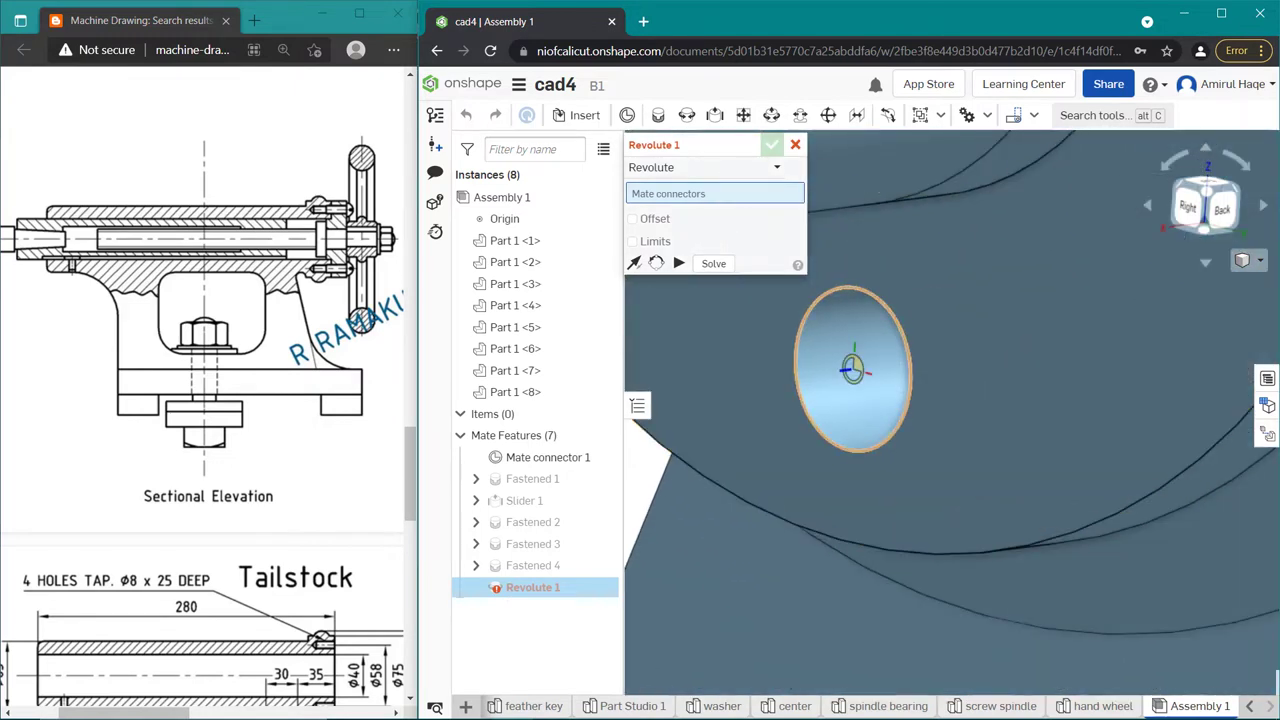
{"action": "left_click", "coordinate": [852, 372]}
{"action": "scroll", "coordinate": [852, 372], "scroll_direction": "down", "scroll_amount": 2}
{"action": "scroll", "coordinate": [852, 372], "scroll_direction": "down", "scroll_amount": 2}
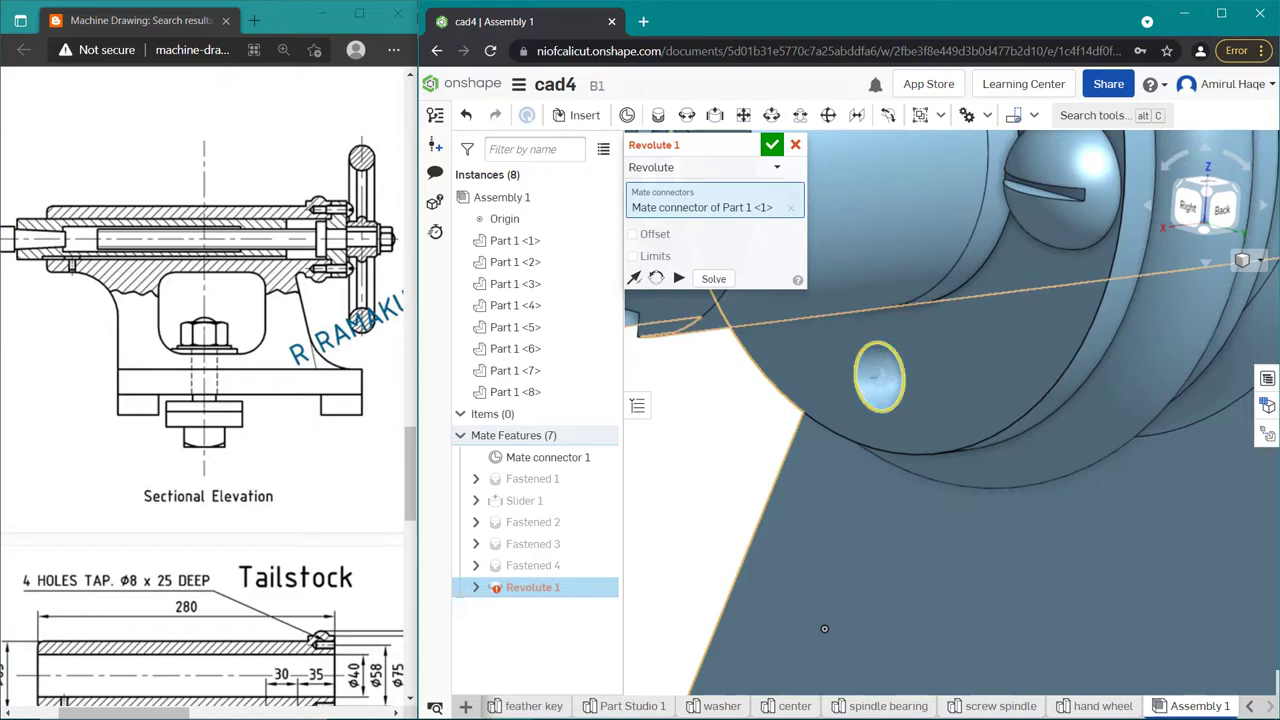
{"action": "key", "text": "Delete"}
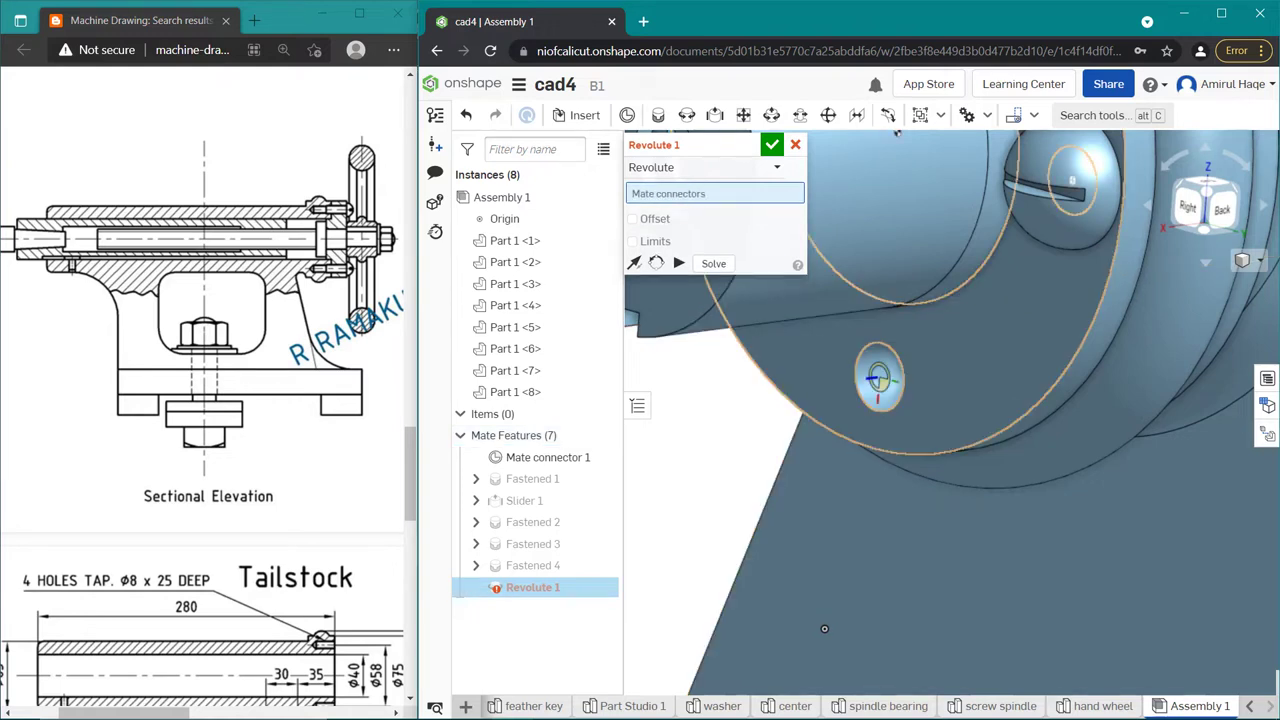
{"action": "key", "text": "n"}
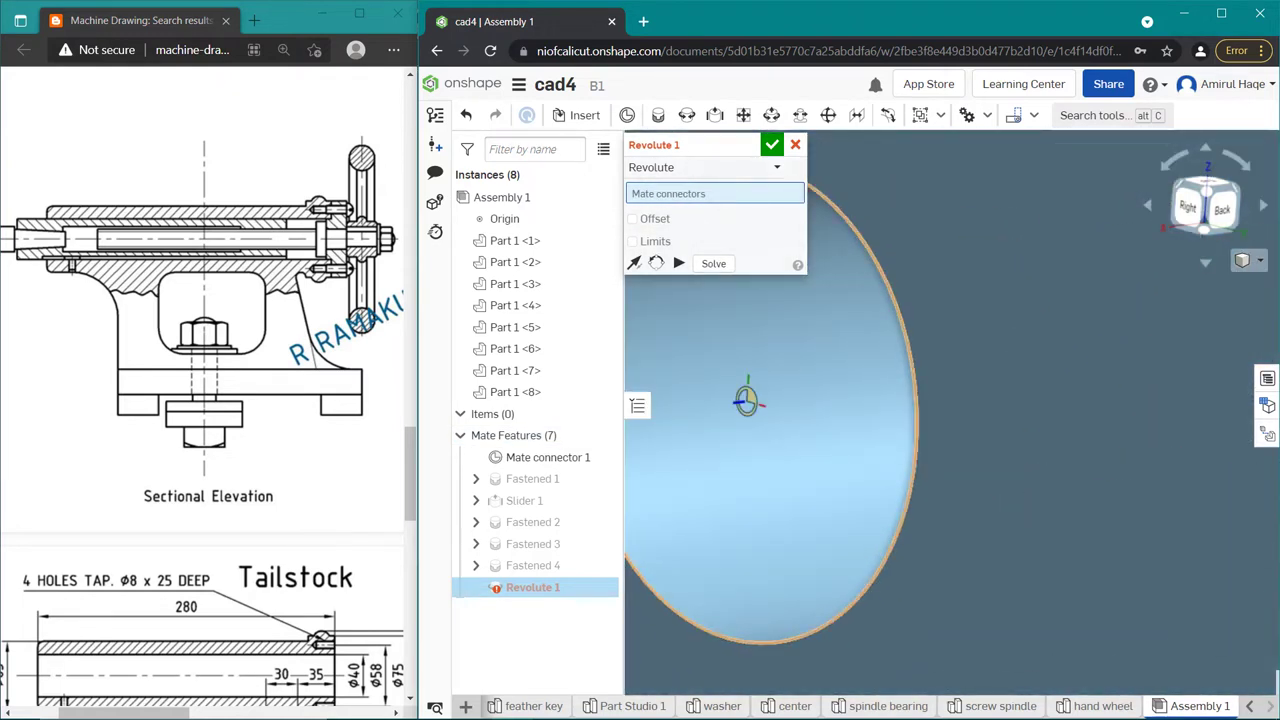
{"action": "left_click", "coordinate": [746, 400]}
Step: Pick the matching connector on Part 1 <7> and confirm Revolute 1
{"action": "mouse_move", "coordinate": [740, 400]}
{"action": "right_mouse_down"}
{"action": "mouse_move", "coordinate": [889, 464]}
{"action": "mouse_move", "coordinate": [1032, 493]}
{"action": "right_mouse_up"}
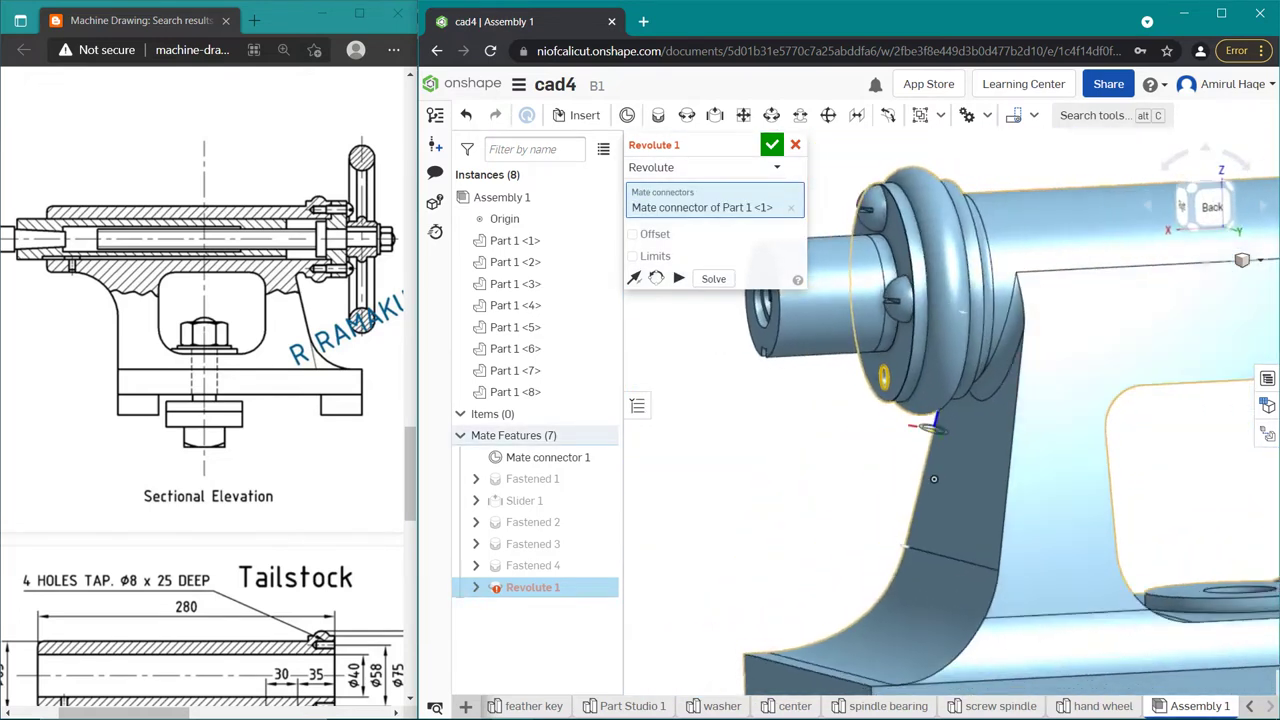
{"action": "scroll", "coordinate": [1032, 493], "scroll_direction": "up", "scroll_amount": 3}
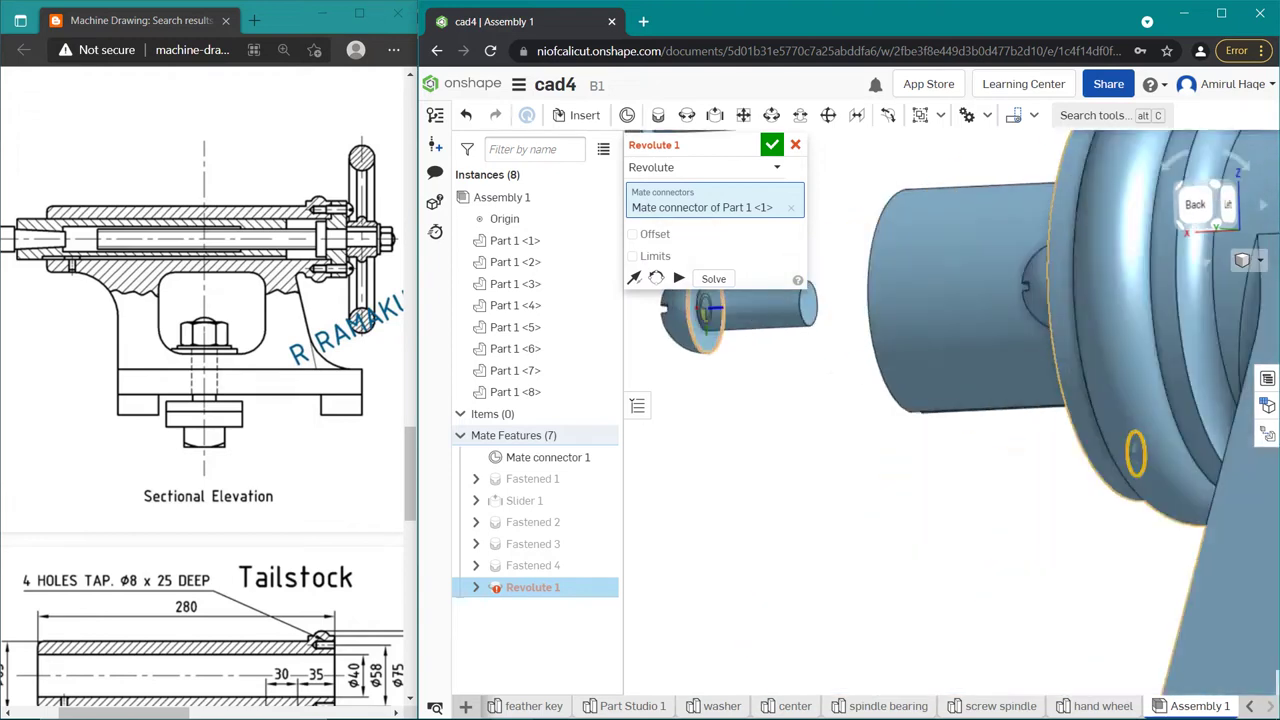
{"action": "scroll", "coordinate": [1163, 305], "scroll_direction": "up", "scroll_amount": 3}
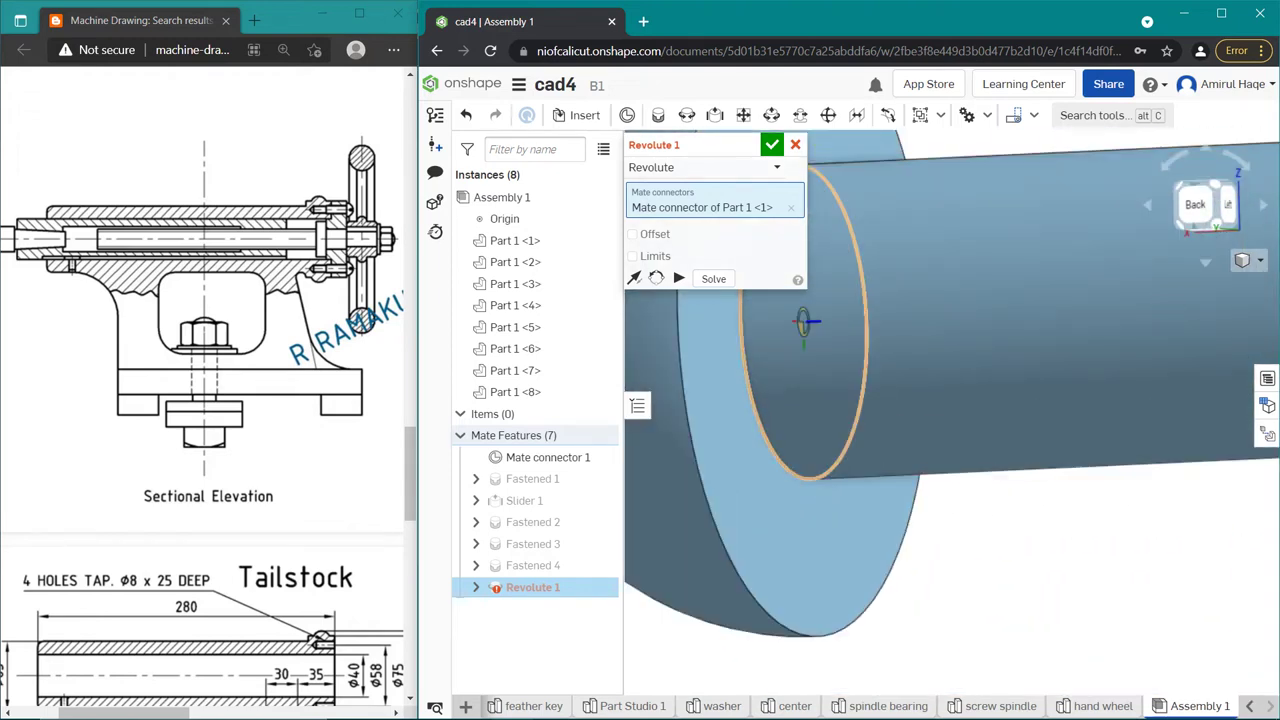
{"action": "left_click", "coordinate": [806, 321]}
{"action": "scroll", "coordinate": [870, 330], "scroll_direction": "down", "scroll_amount": 2}
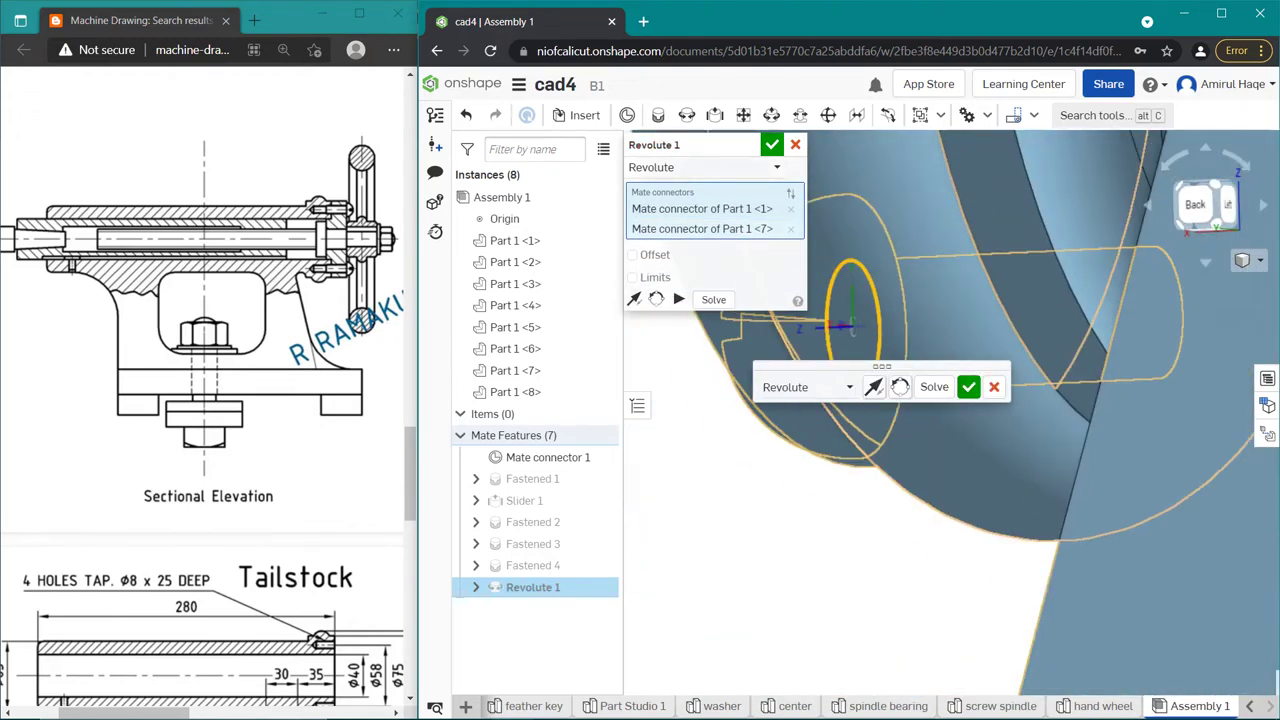
{"action": "scroll", "coordinate": [870, 330], "scroll_direction": "down", "scroll_amount": 3}
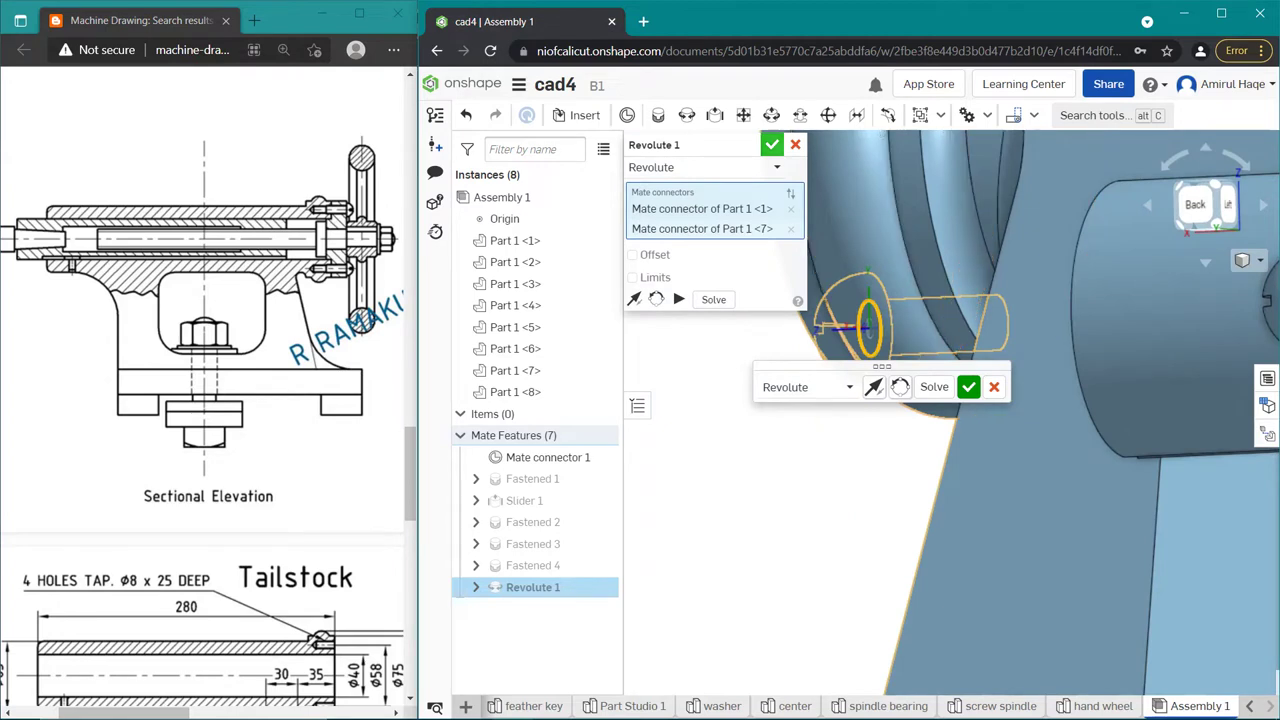
{"action": "key", "text": "Return"}
{"action": "scroll", "coordinate": [995, 497], "scroll_direction": "down", "scroll_amount": 5}
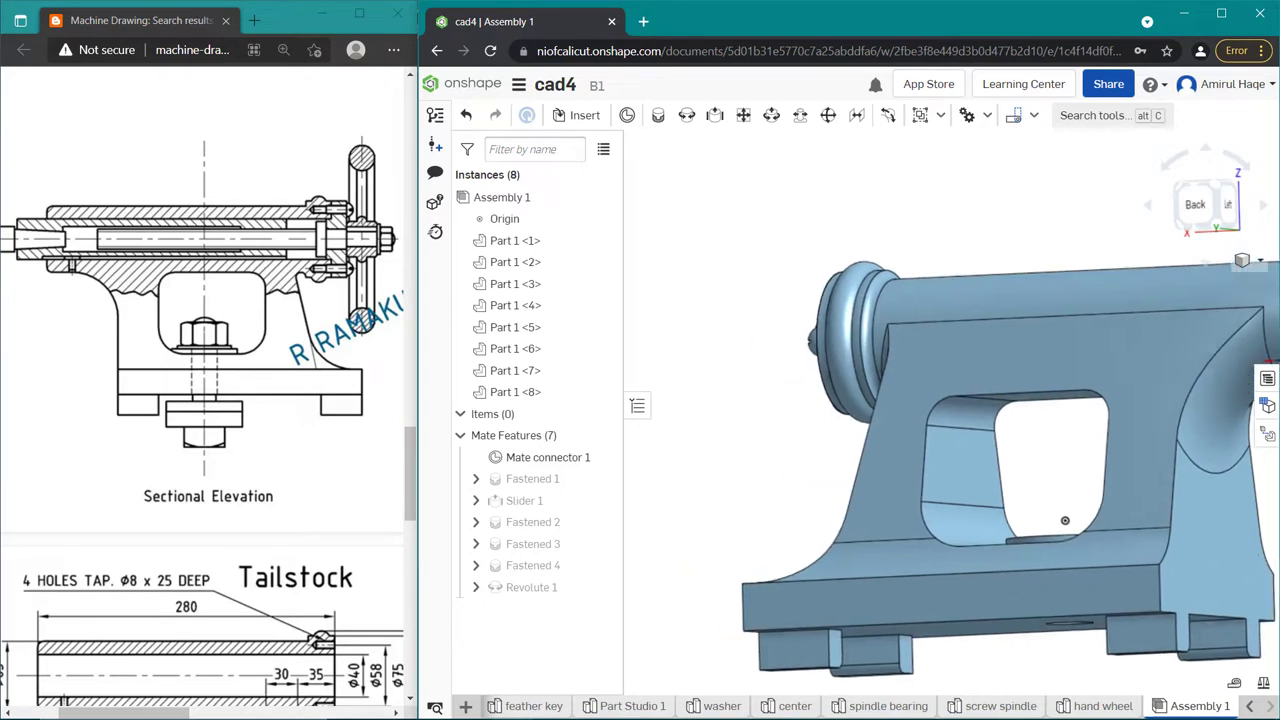
Step: Pull one flange screw out to the side of the tailstock body
{"action": "middle_click_drag", "start_coordinate": [995, 497], "coordinate": [1174, 531]}
{"action": "right_click_drag", "start_coordinate": [1174, 531], "coordinate": [1112, 514]}
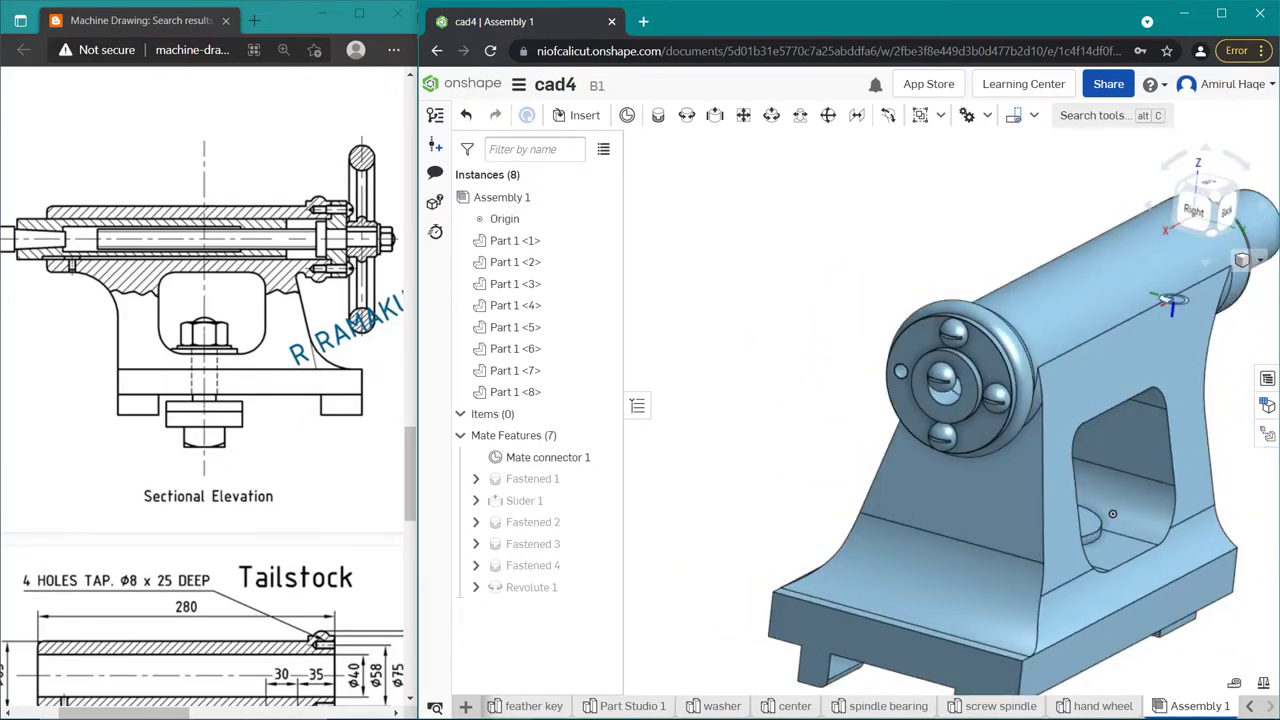
{"action": "mouse_move", "coordinate": [942, 380]}
{"action": "left_mouse_down"}
{"action": "mouse_move", "coordinate": [800, 350]}
{"action": "mouse_move", "coordinate": [740, 377]}
{"action": "left_mouse_up"}
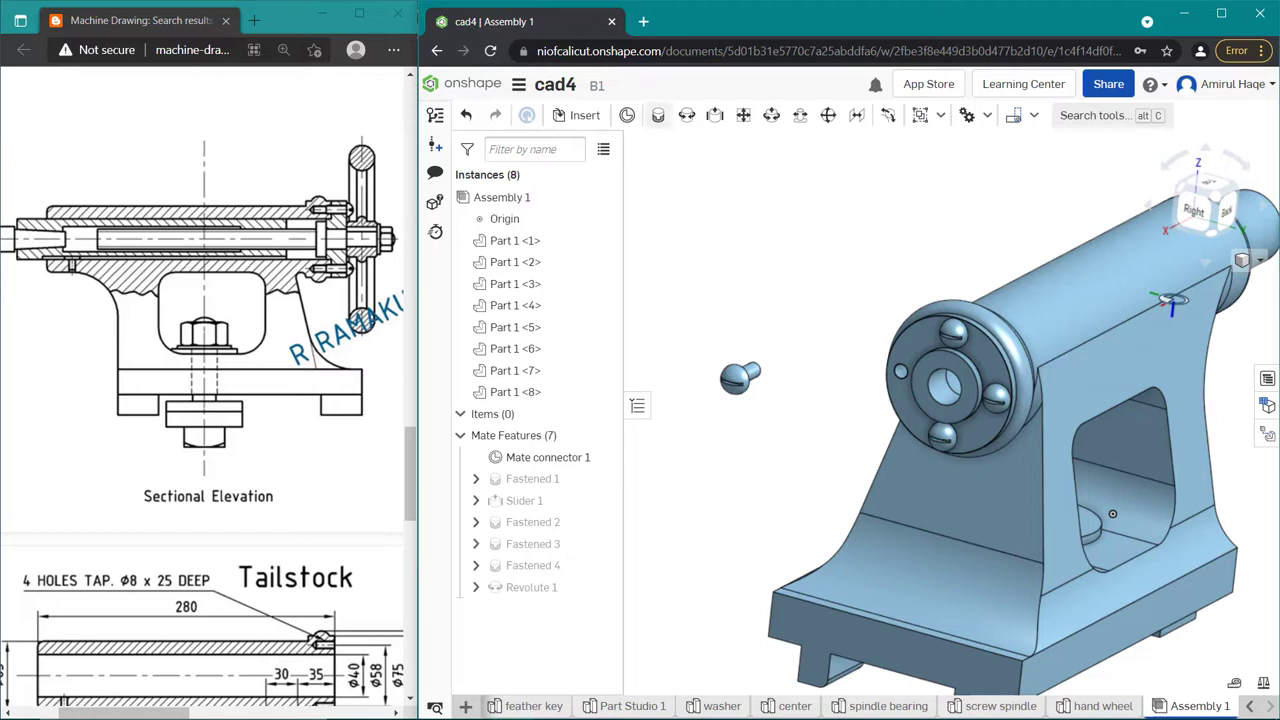
Step: Fasten screw Part 1 <6> into the empty flange hole on Part 1 <1> as Fastened 5
{"action": "left_click", "coordinate": [658, 115]}
{"action": "left_click", "coordinate": [900, 371]}
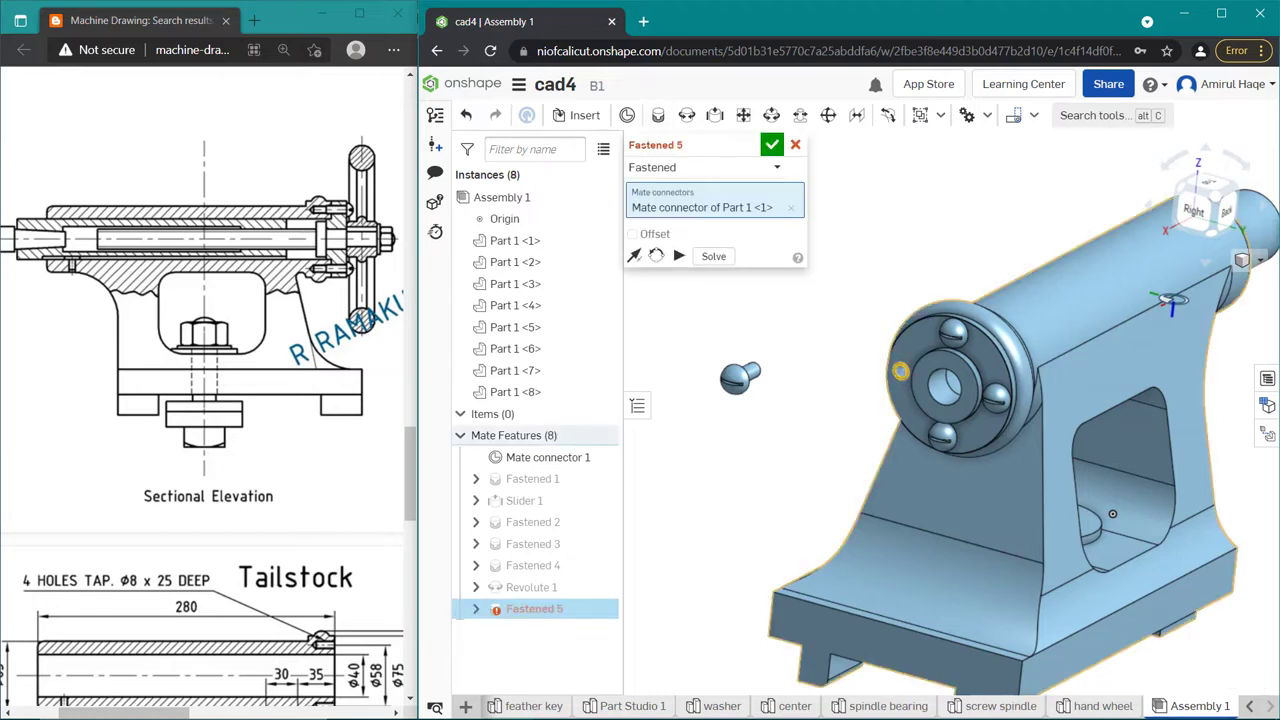
{"action": "right_click_drag", "start_coordinate": [1112, 513], "coordinate": [993, 458]}
{"action": "scroll", "coordinate": [805, 390], "scroll_direction": "up", "scroll_amount": 5}
{"action": "scroll", "coordinate": [805, 390], "scroll_direction": "up", "scroll_amount": 5}
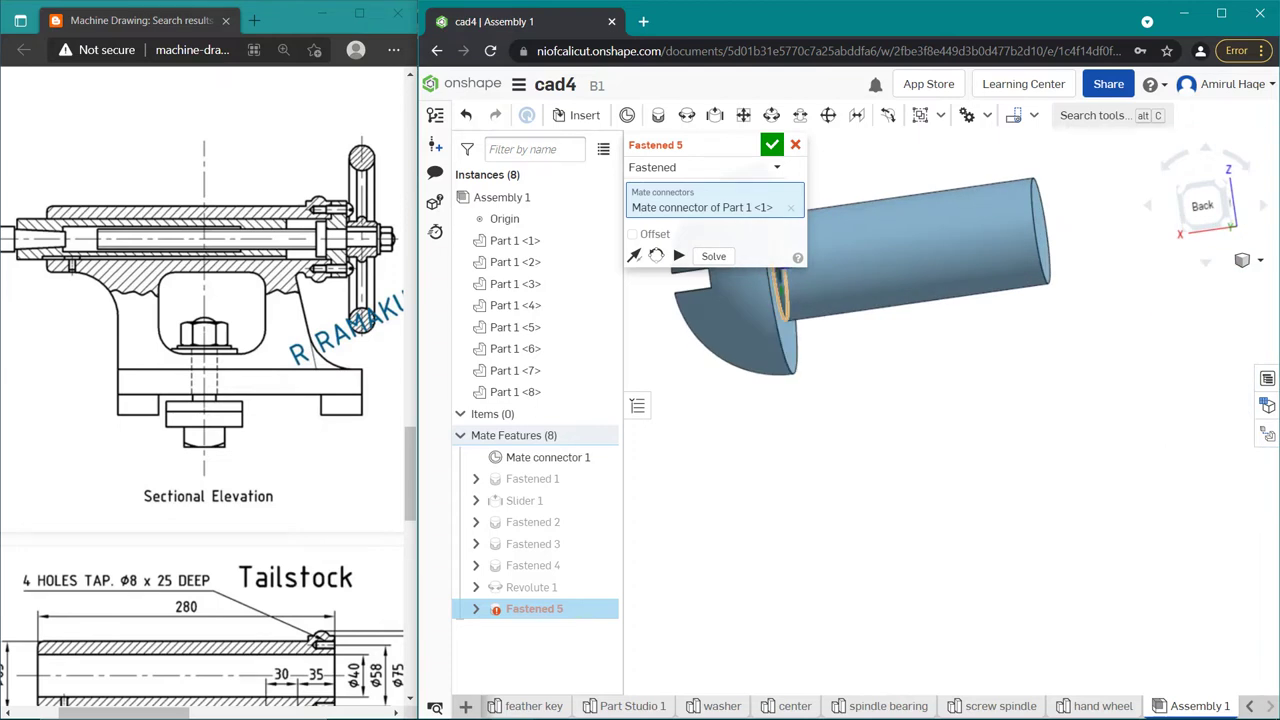
{"action": "left_click", "coordinate": [782, 298]}
{"action": "scroll", "coordinate": [1100, 500], "scroll_direction": "down", "scroll_amount": 5}
{"action": "scroll", "coordinate": [1100, 500], "scroll_direction": "down", "scroll_amount": 3}
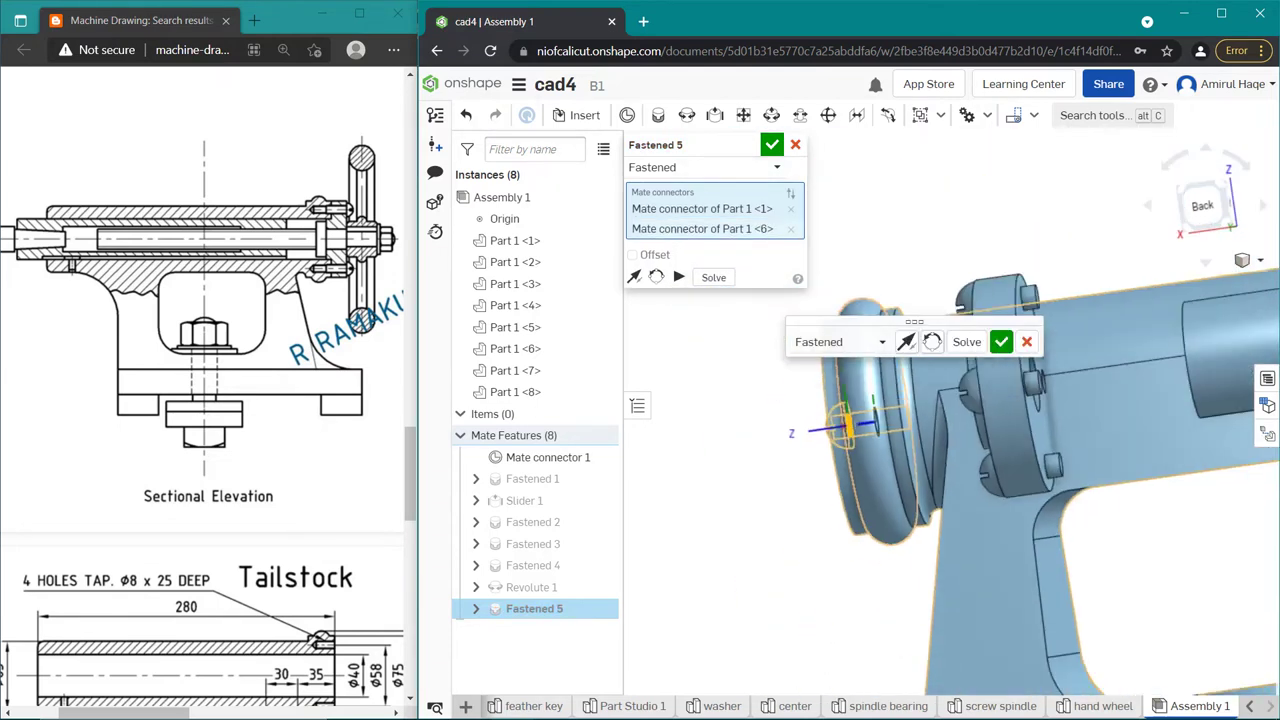
{"action": "mouse_move", "coordinate": [1170, 580]}
{"action": "right_mouse_down"}
{"action": "mouse_move", "coordinate": [1241, 579]}
{"action": "mouse_move", "coordinate": [960, 571]}
{"action": "right_mouse_up"}
{"action": "key", "text": "Return"}
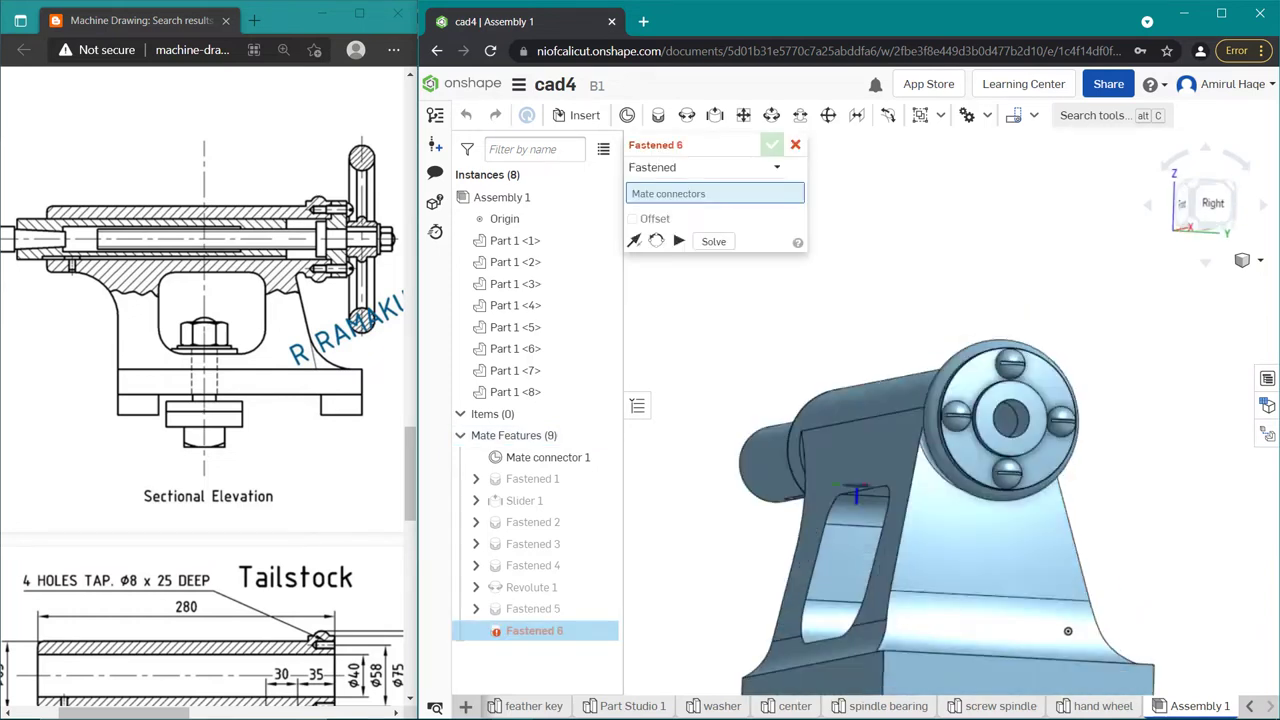
Step: Cancel the unfinished Fastened 6 mate and bring up Part 1 <1>'s context menu in Instances
{"action": "scroll", "coordinate": [960, 571], "scroll_direction": "down", "scroll_amount": 4}
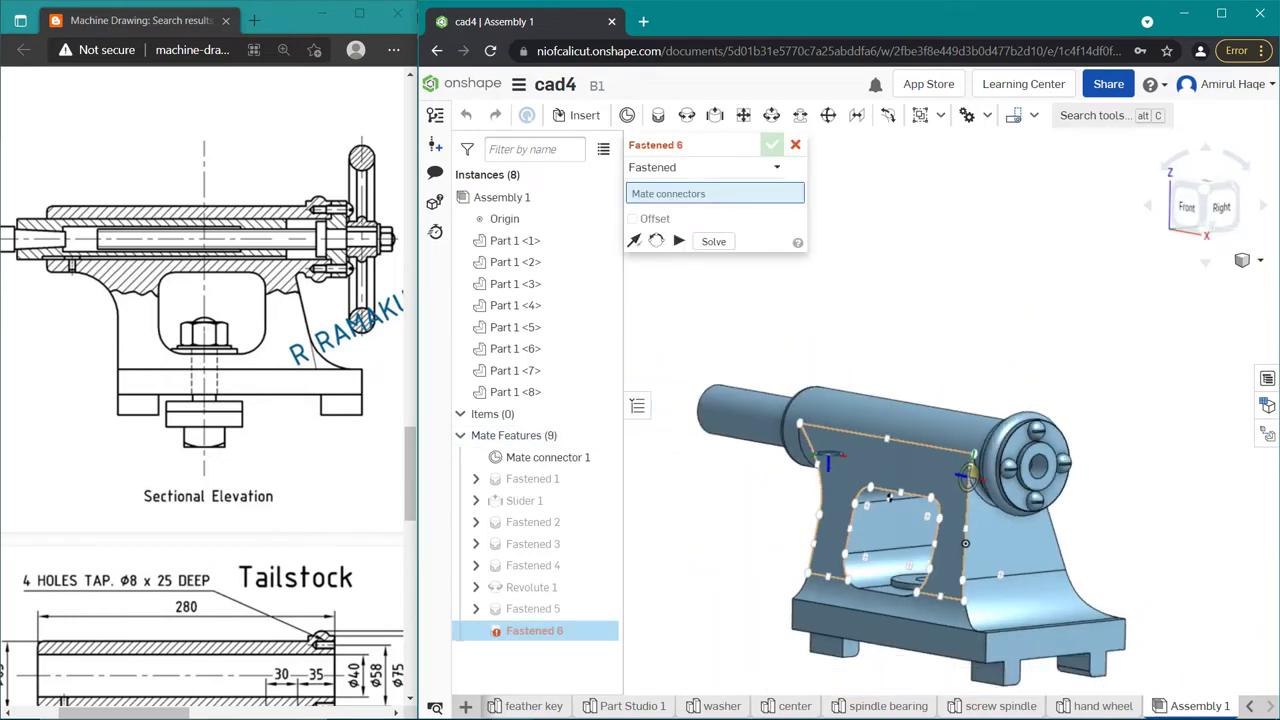
{"action": "scroll", "coordinate": [977, 531], "scroll_direction": "down", "scroll_amount": 2}
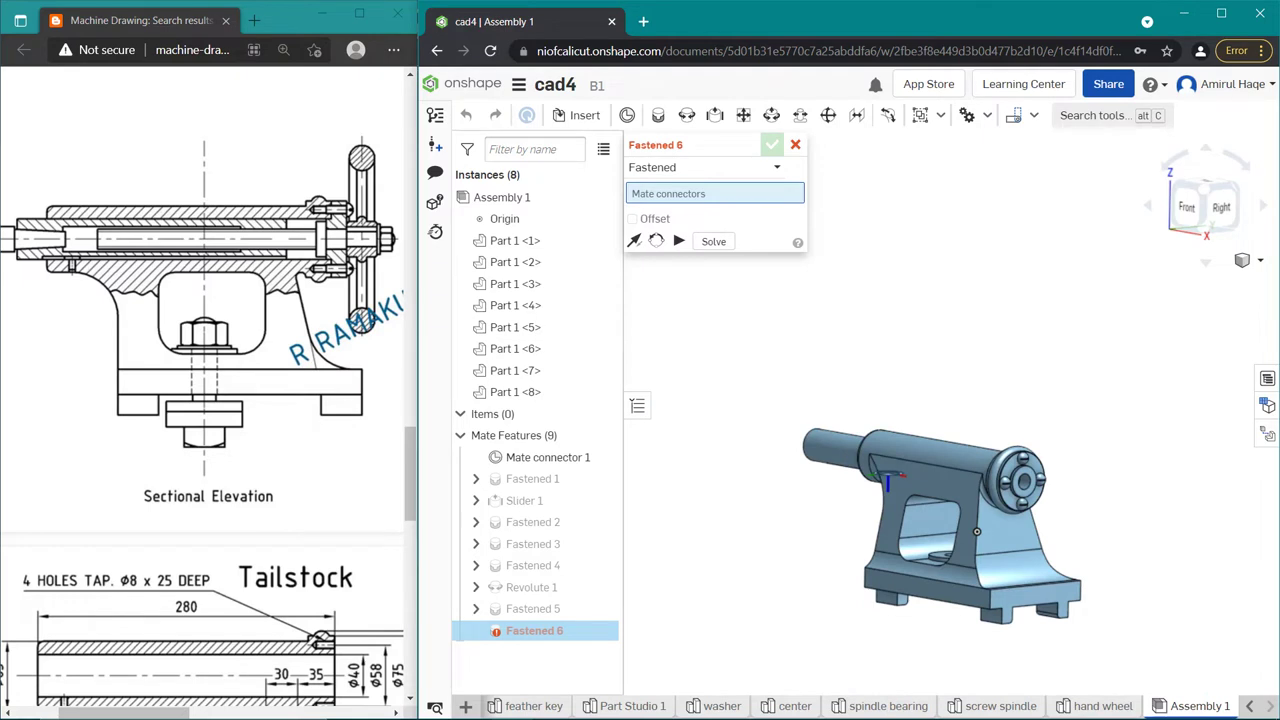
{"action": "right_click_drag", "start_coordinate": [977, 531], "coordinate": [891, 531]}
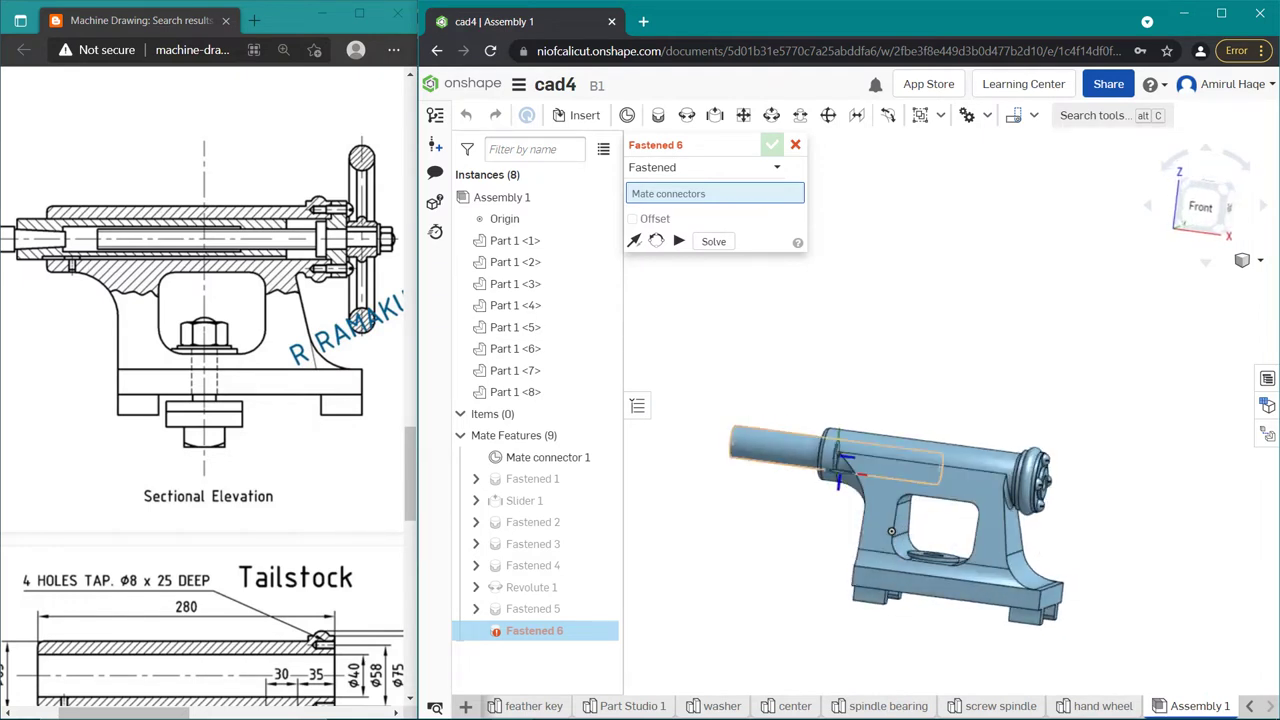
{"action": "left_click", "coordinate": [842, 462]}
{"action": "key", "text": "Escape"}
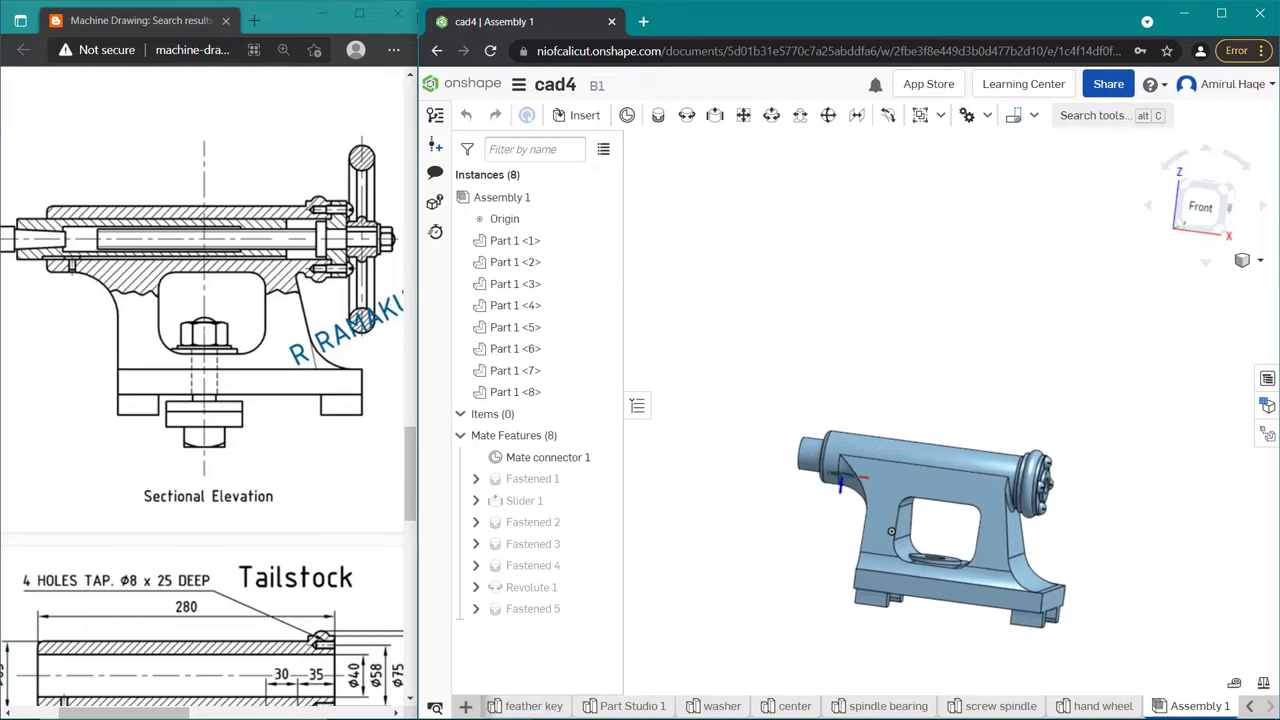
{"action": "left_click", "coordinate": [520, 241]}
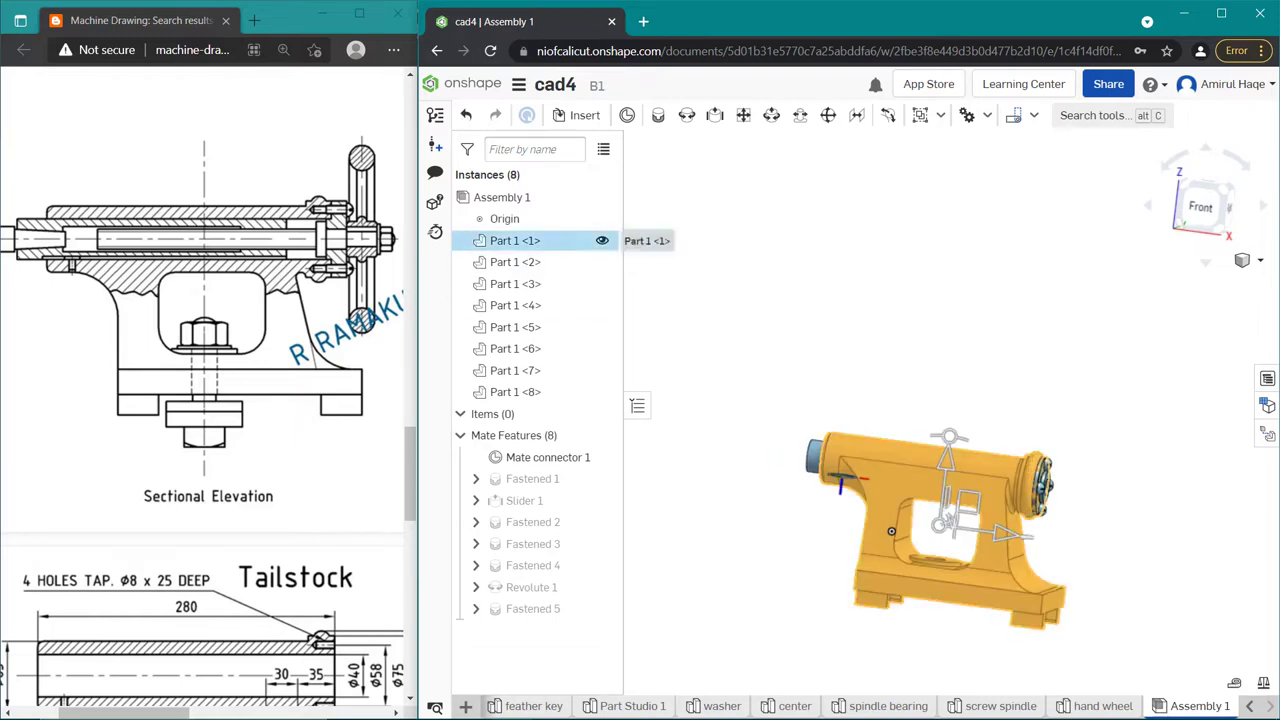
{"action": "right_click", "coordinate": [530, 250]}
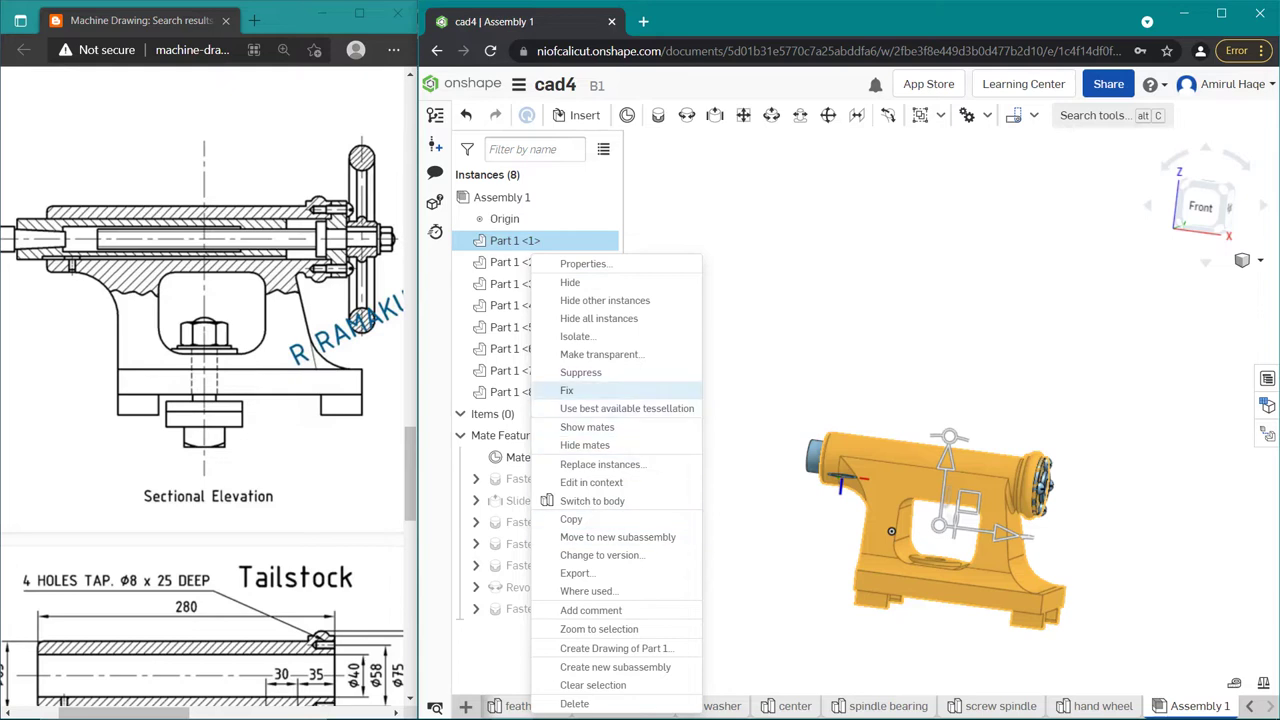
{"action": "left_click", "coordinate": [567, 390]}
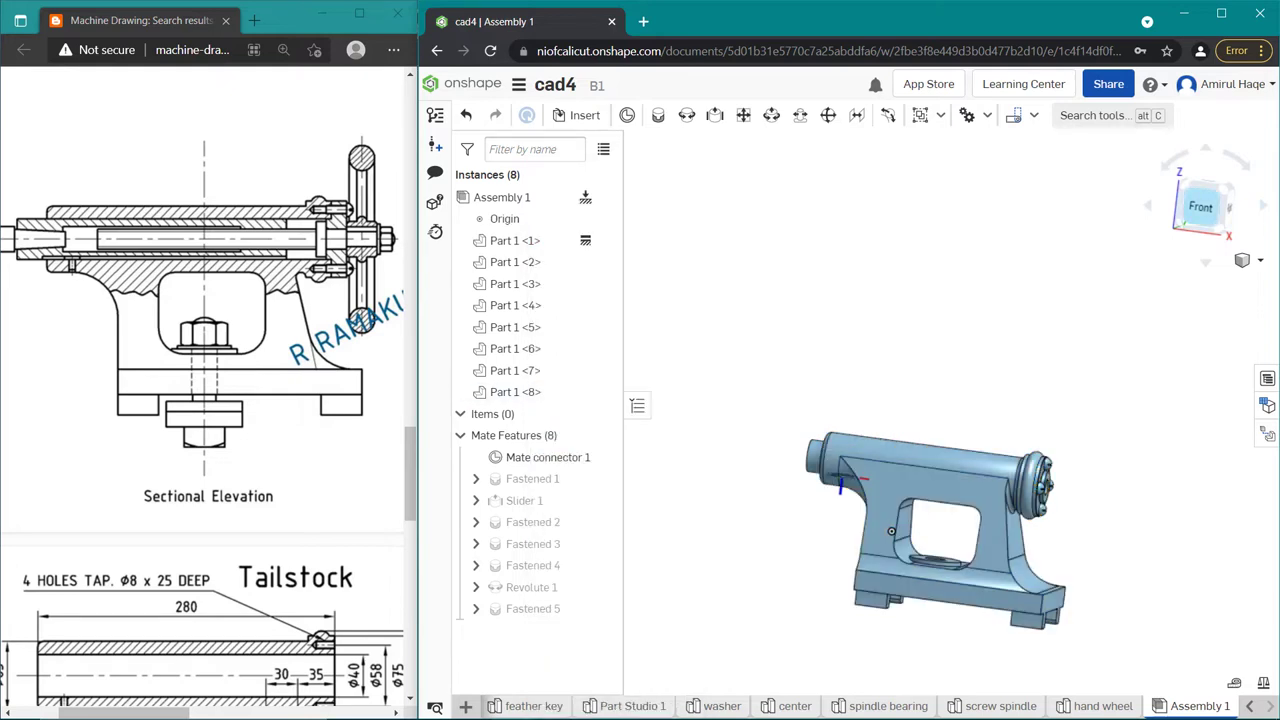
{"action": "left_click", "coordinate": [1203, 207]}
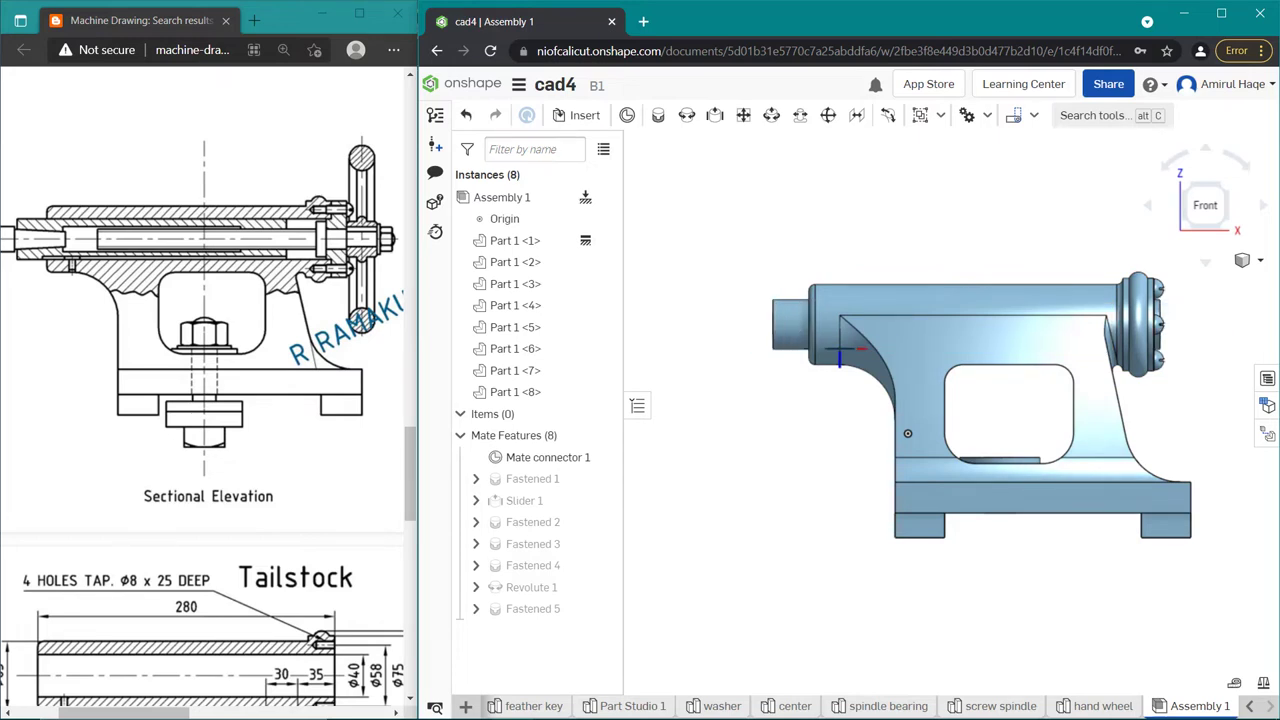
{"action": "right_click_drag", "start_coordinate": [907, 433], "coordinate": [1145, 427]}
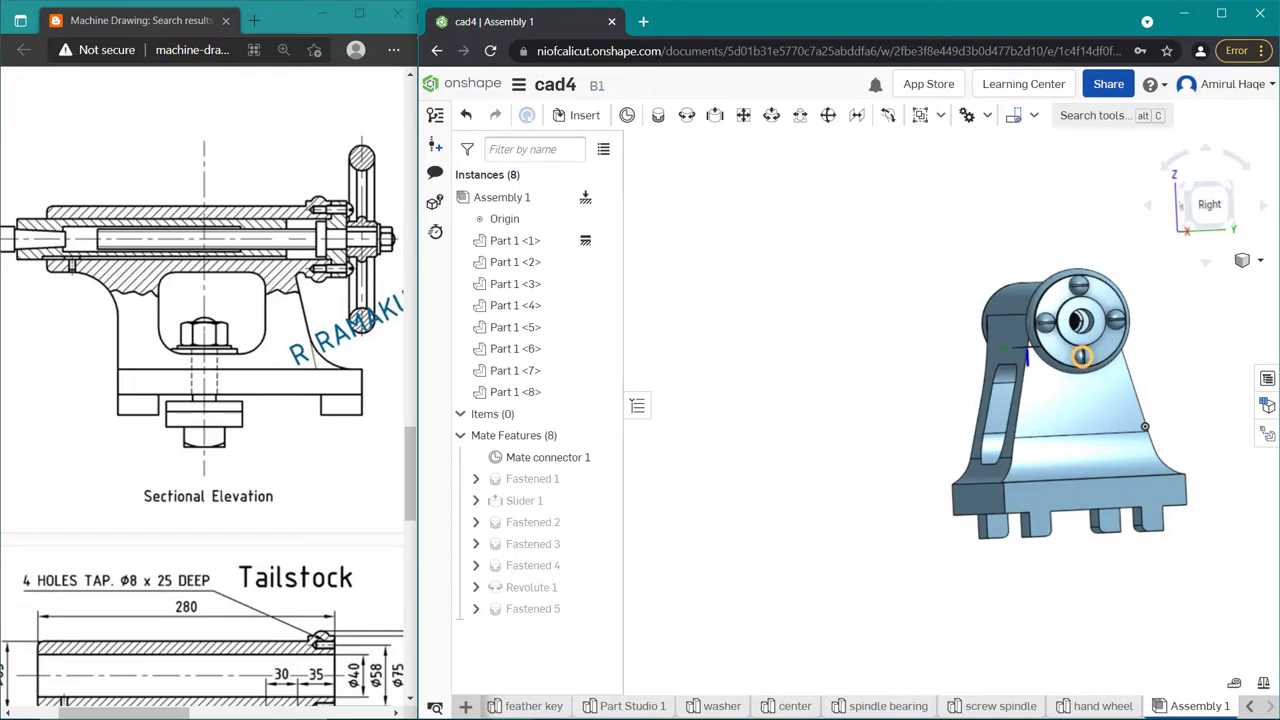
{"action": "scroll", "coordinate": [1095, 331], "scroll_direction": "down", "scroll_amount": 2}
{"action": "scroll", "coordinate": [1092, 322], "scroll_direction": "up", "scroll_amount": 5}
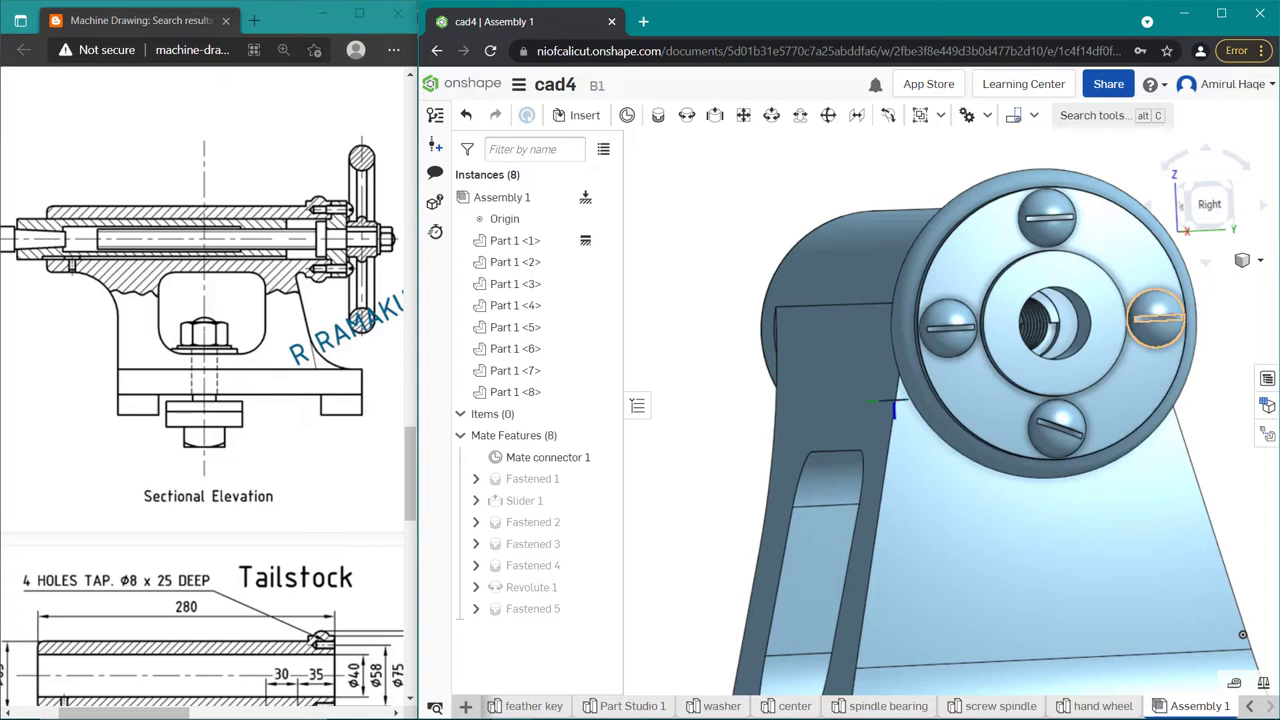
{"action": "left_click", "coordinate": [1155, 320]}
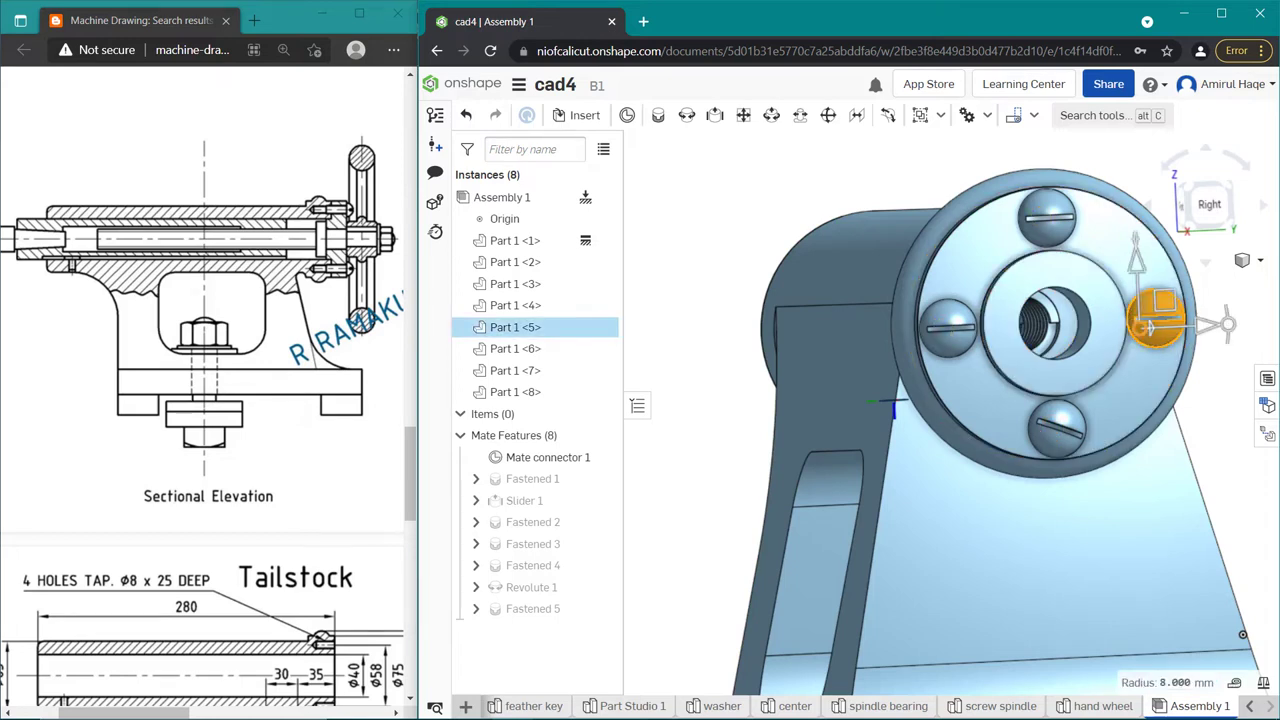
{"action": "key", "text": "Escape"}
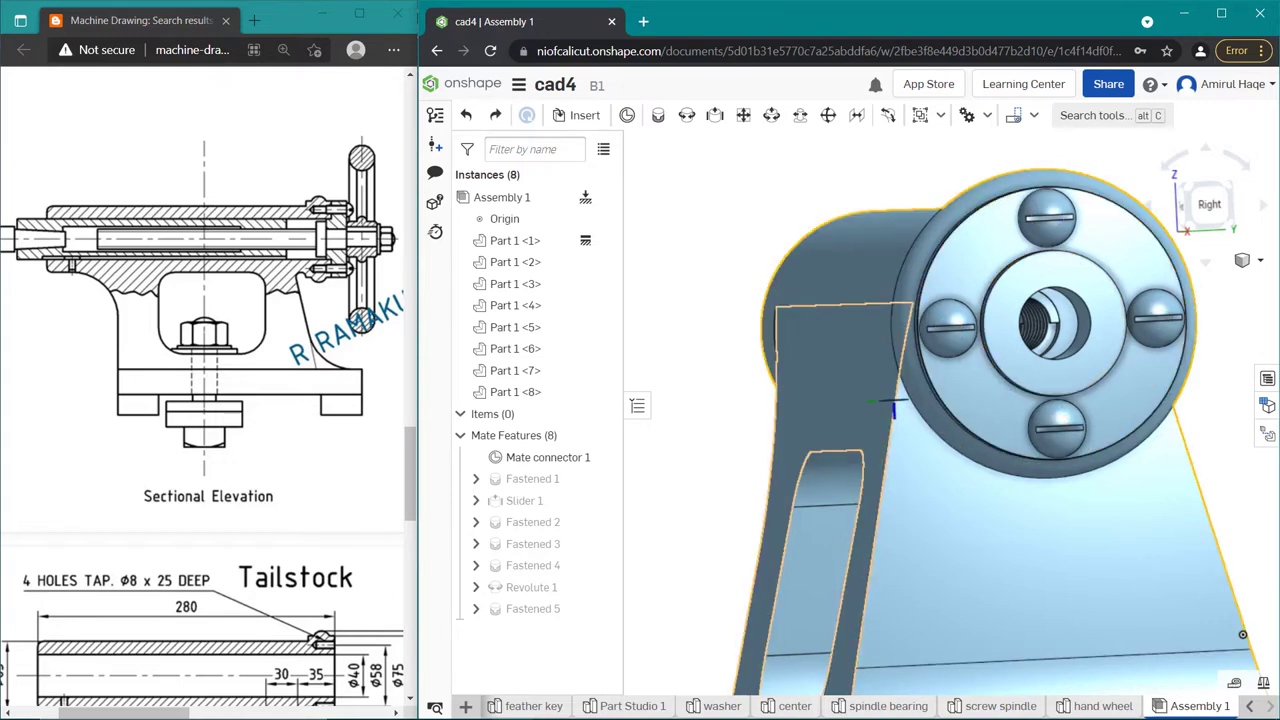
{"action": "scroll", "coordinate": [1243, 634], "scroll_direction": "up", "scroll_amount": 3}
{"action": "scroll", "coordinate": [1222, 640], "scroll_direction": "down", "scroll_amount": 3}
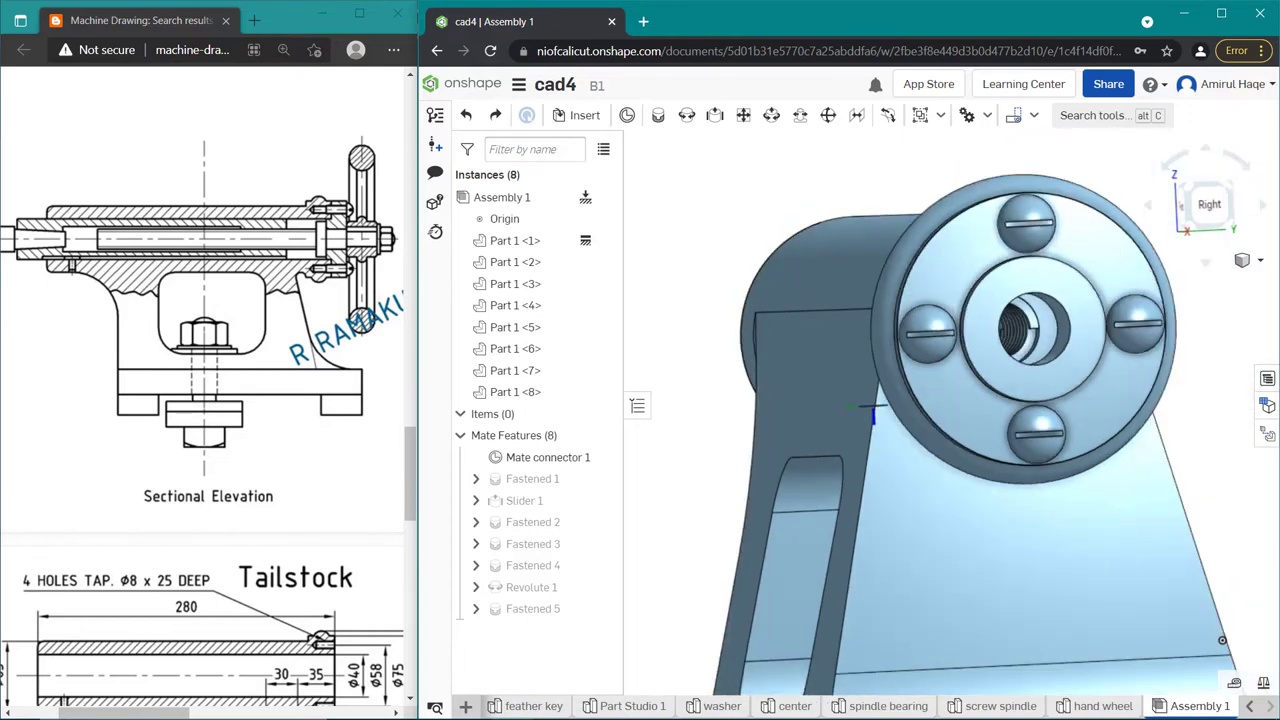
{"action": "scroll", "coordinate": [1222, 640], "scroll_direction": "down", "scroll_amount": 1}
{"action": "middle_click_drag", "start_coordinate": [1222, 640], "coordinate": [1117, 597]}
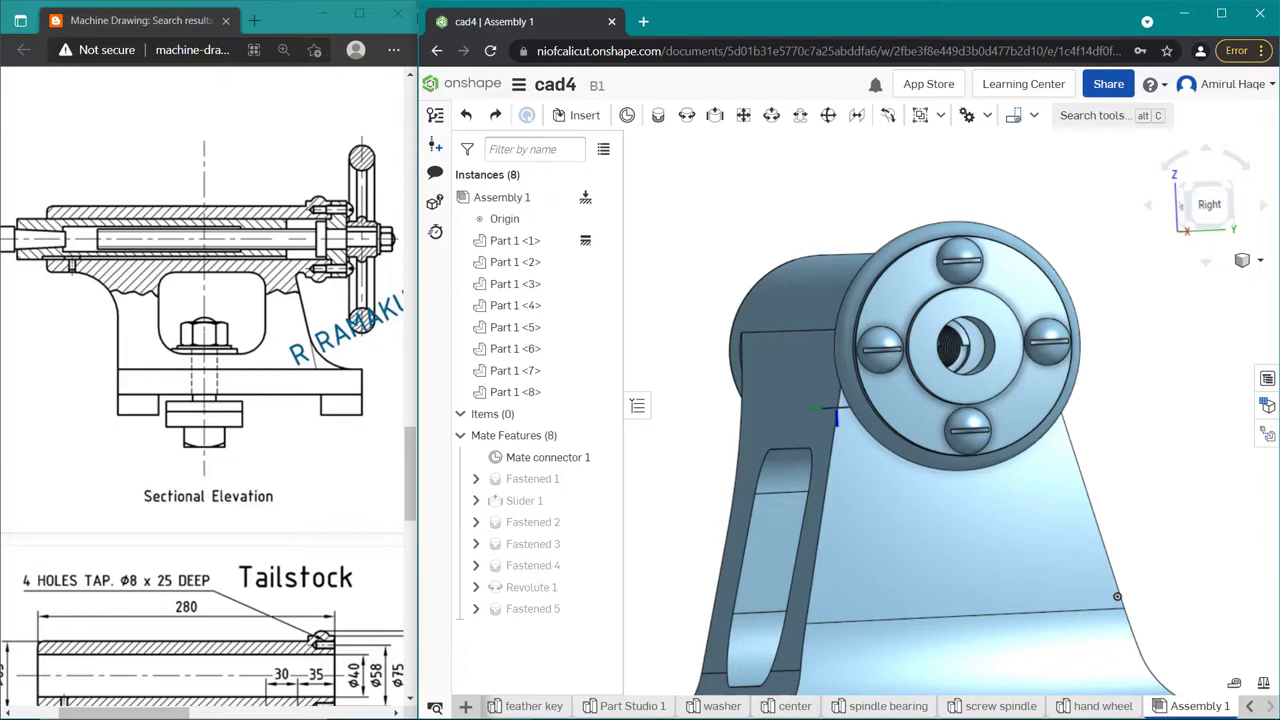
{"action": "key", "text": "shift+4"}
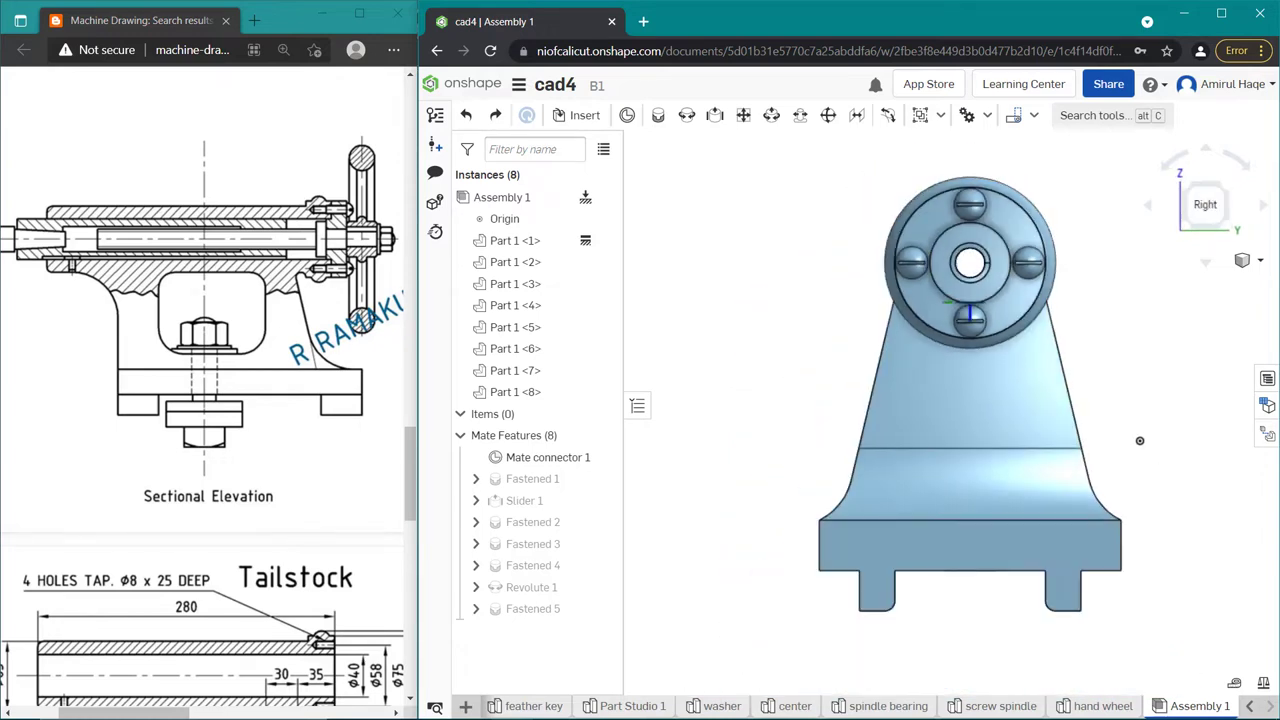
{"action": "right_click_drag", "start_coordinate": [1139, 440], "coordinate": [883, 432]}
{"action": "scroll", "coordinate": [883, 432], "scroll_direction": "up", "scroll_amount": 2}
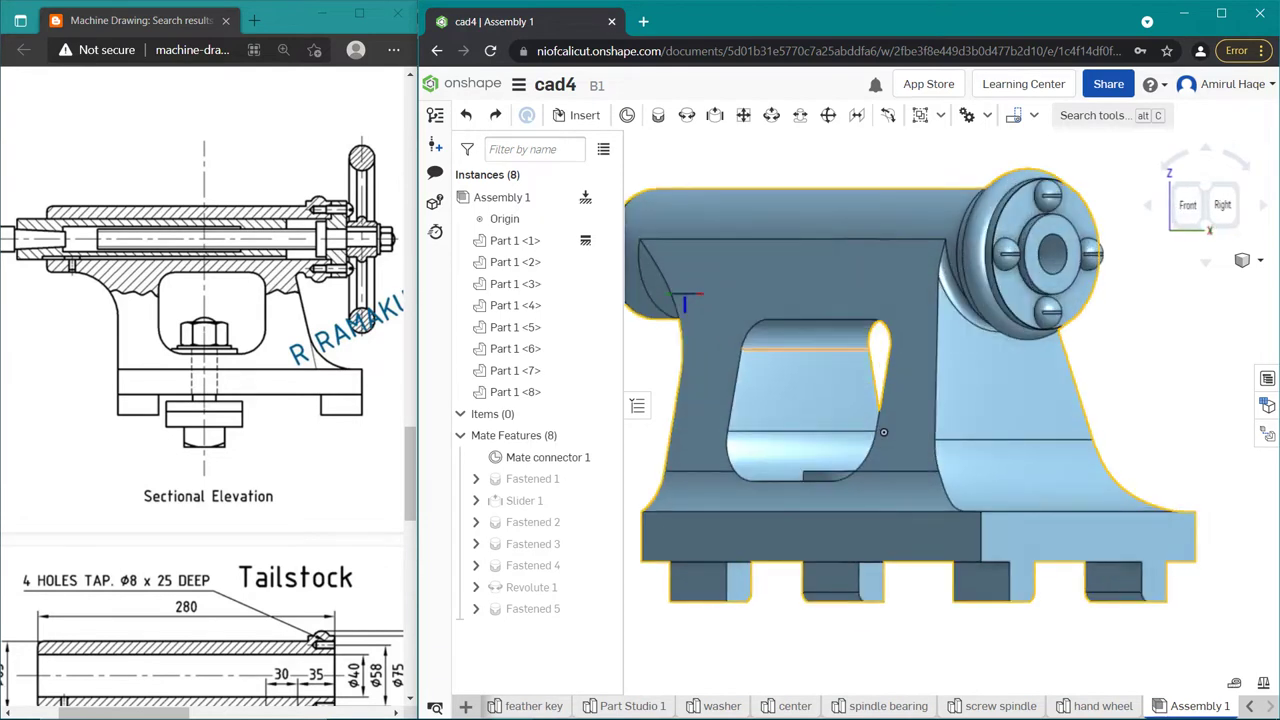
{"action": "scroll", "coordinate": [883, 432], "scroll_direction": "down", "scroll_amount": 3}
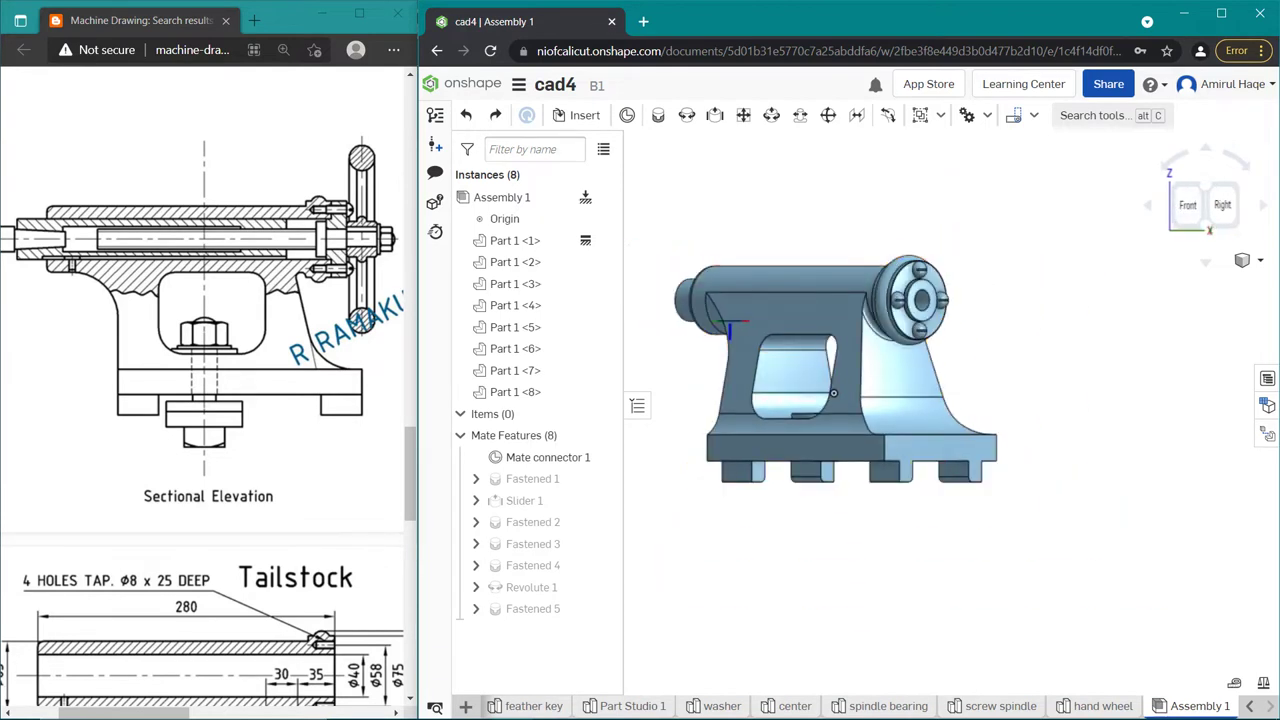
{"action": "right_click_drag", "start_coordinate": [833, 393], "coordinate": [688, 441]}
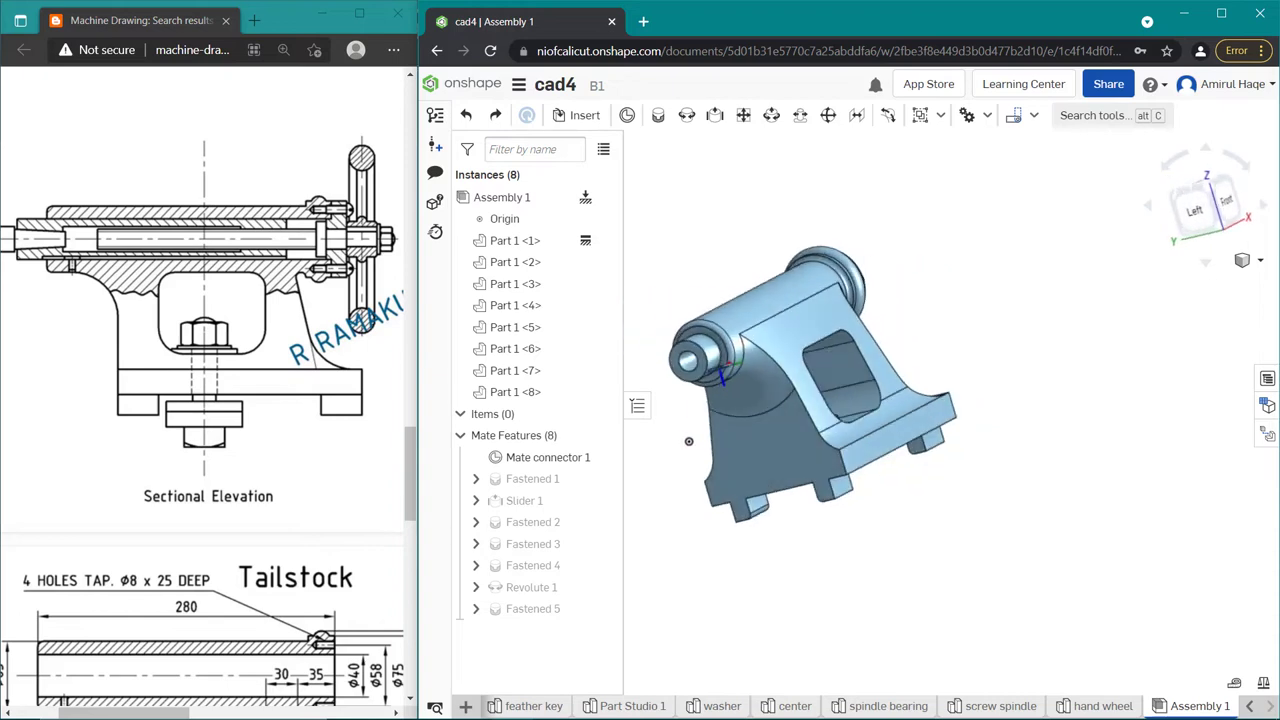
Step: Choose the center part in Insert parts, then cancel that first placement
{"action": "left_click", "coordinate": [576, 115]}
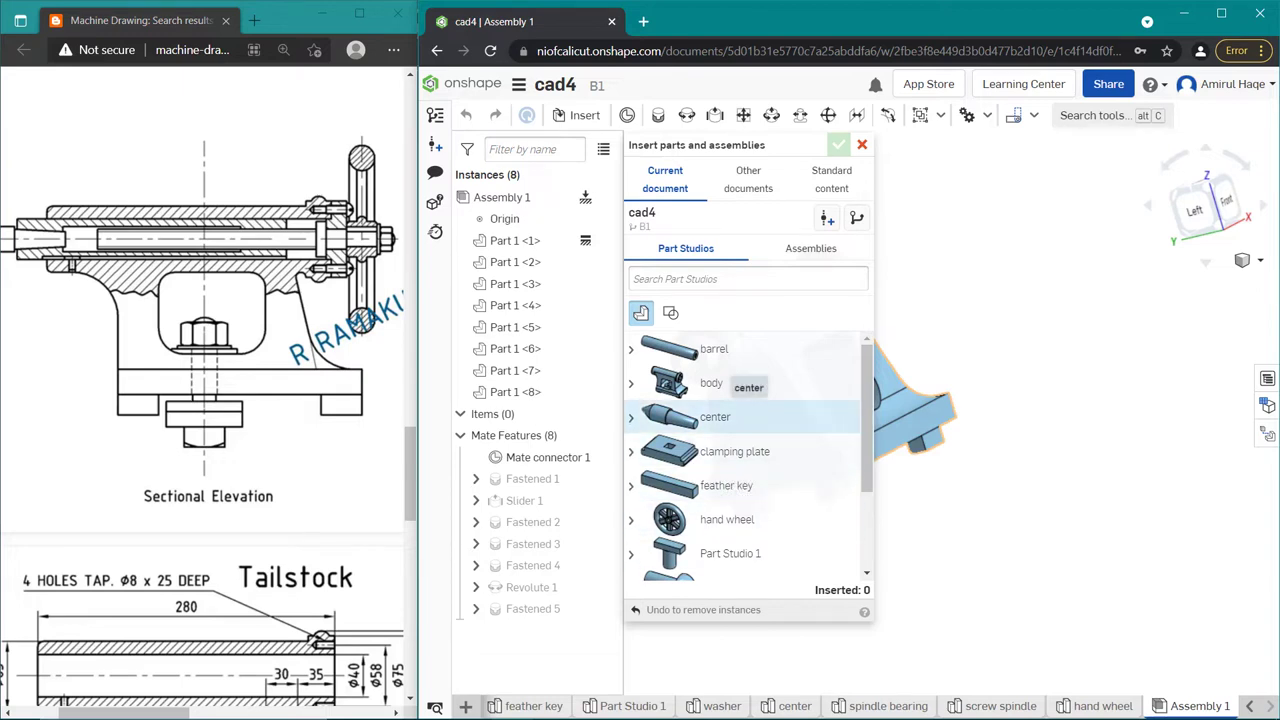
{"action": "scroll", "coordinate": [745, 417], "scroll_direction": "down", "scroll_amount": 2}
{"action": "scroll", "coordinate": [745, 420], "scroll_direction": "down", "scroll_amount": 1}
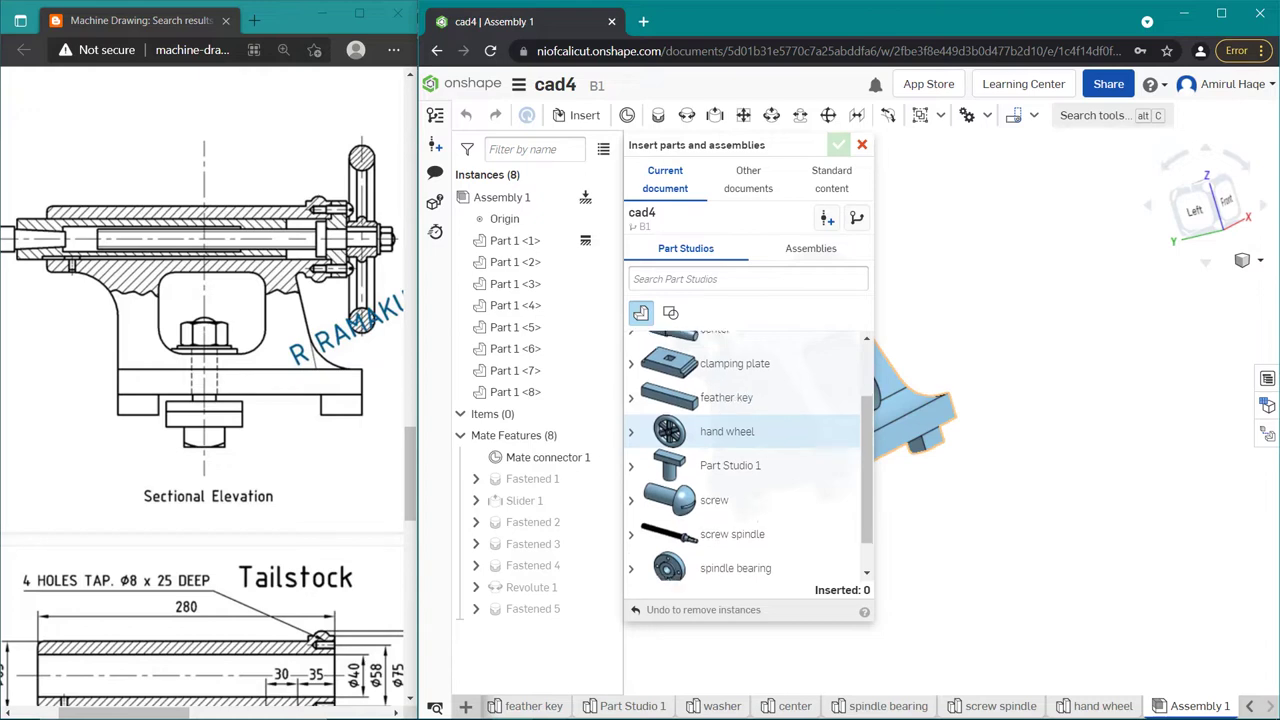
{"action": "scroll", "coordinate": [745, 423], "scroll_direction": "down", "scroll_amount": 1}
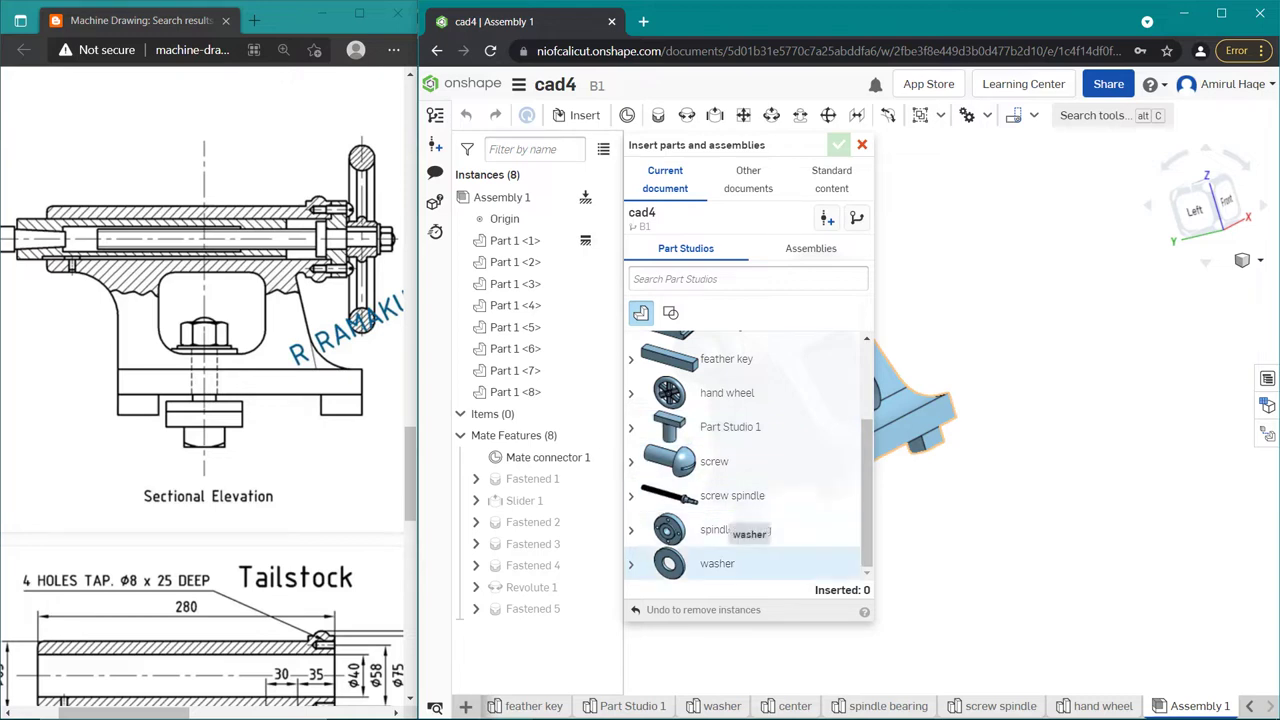
{"action": "scroll", "coordinate": [745, 460], "scroll_direction": "up", "scroll_amount": 1}
{"action": "scroll", "coordinate": [745, 455], "scroll_direction": "up", "scroll_amount": 1}
{"action": "scroll", "coordinate": [745, 452], "scroll_direction": "up", "scroll_amount": 2}
{"action": "left_click", "coordinate": [730, 417]}
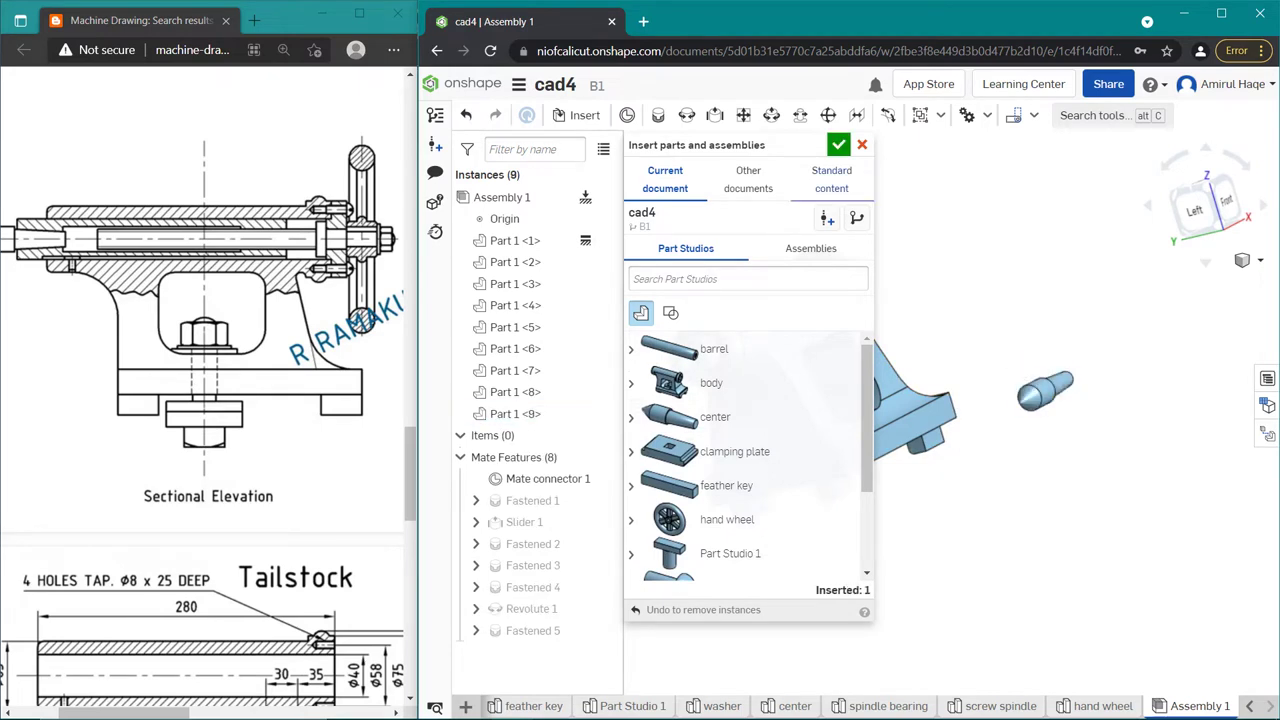
{"action": "key", "text": "Escape"}
Step: Reinsert the center part as Part 1 <9> beside the tailstock and close Insert parts
{"action": "key", "text": "shift+1"}
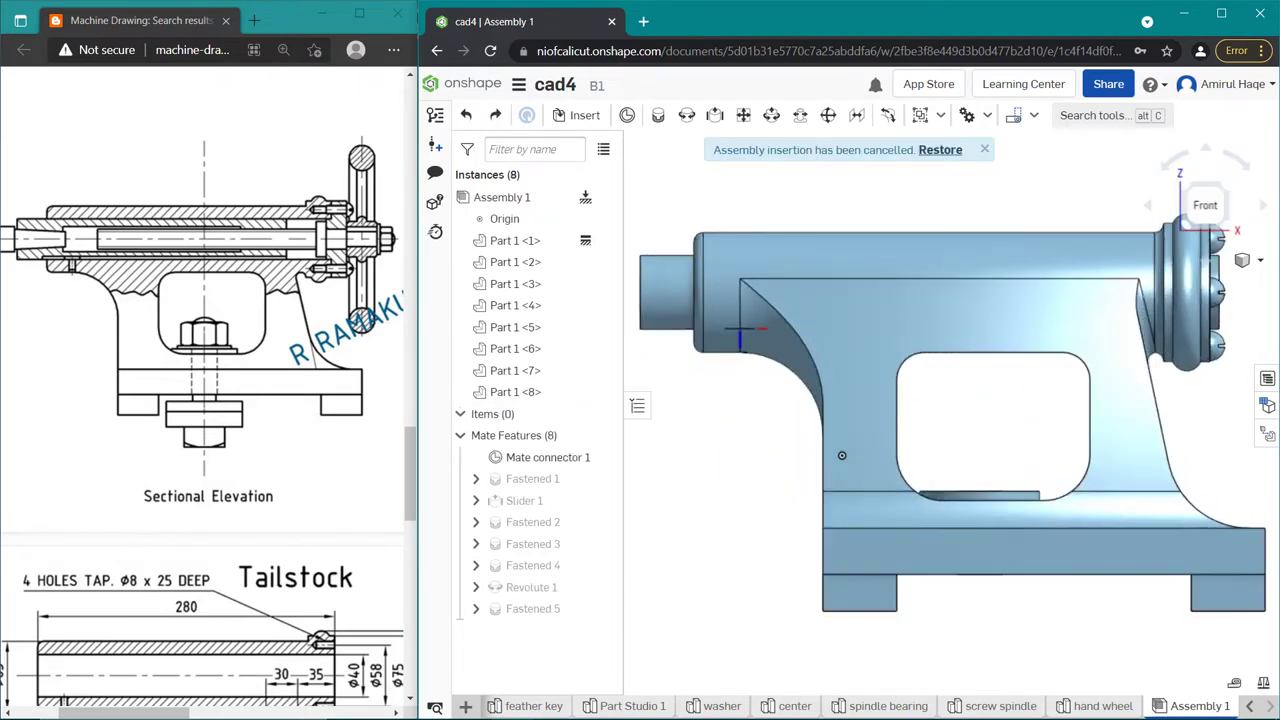
{"action": "scroll", "coordinate": [990, 510], "scroll_direction": "down", "scroll_amount": 5}
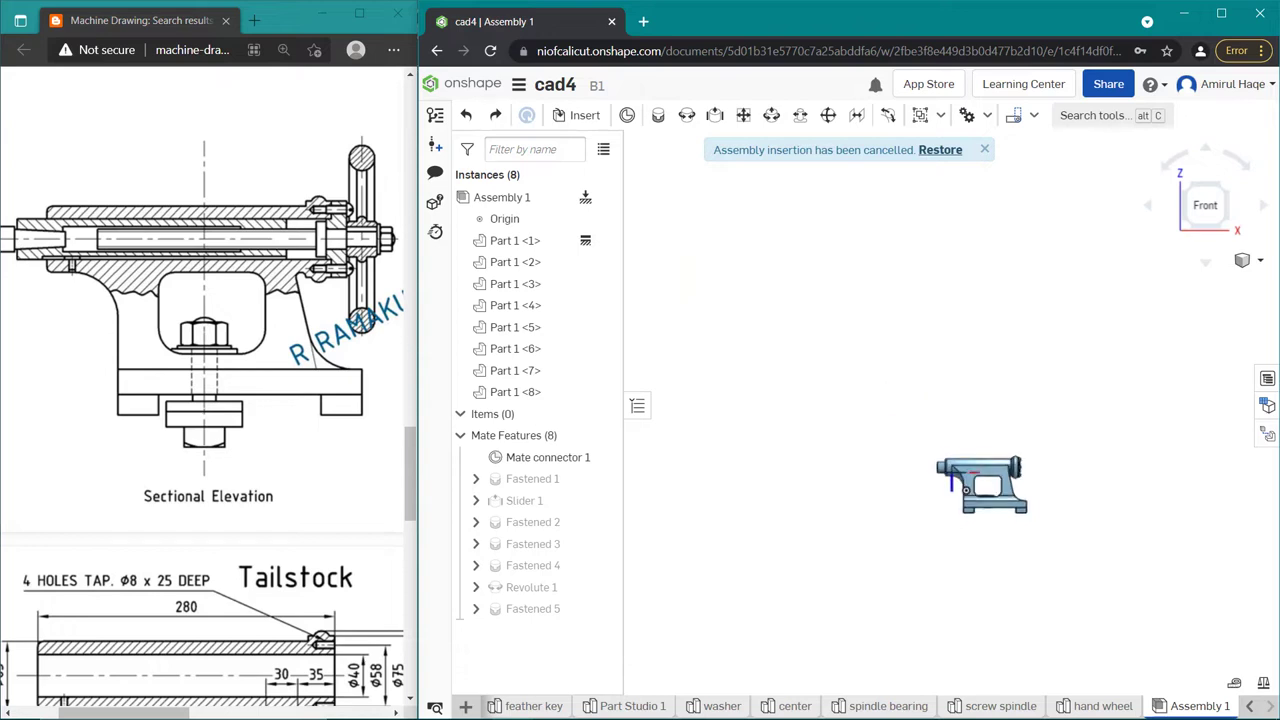
{"action": "right_click_drag", "start_coordinate": [980, 485], "coordinate": [1000, 480]}
{"action": "left_click", "coordinate": [580, 115]}
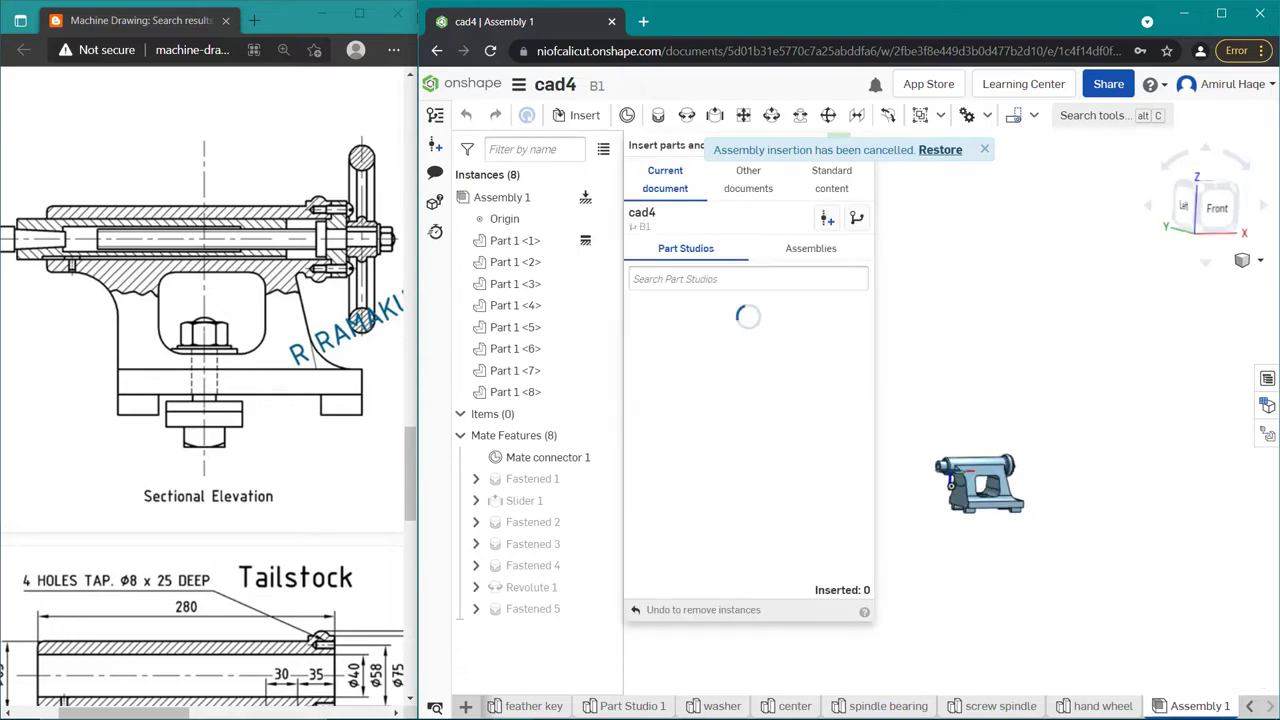
{"action": "left_click", "coordinate": [715, 417]}
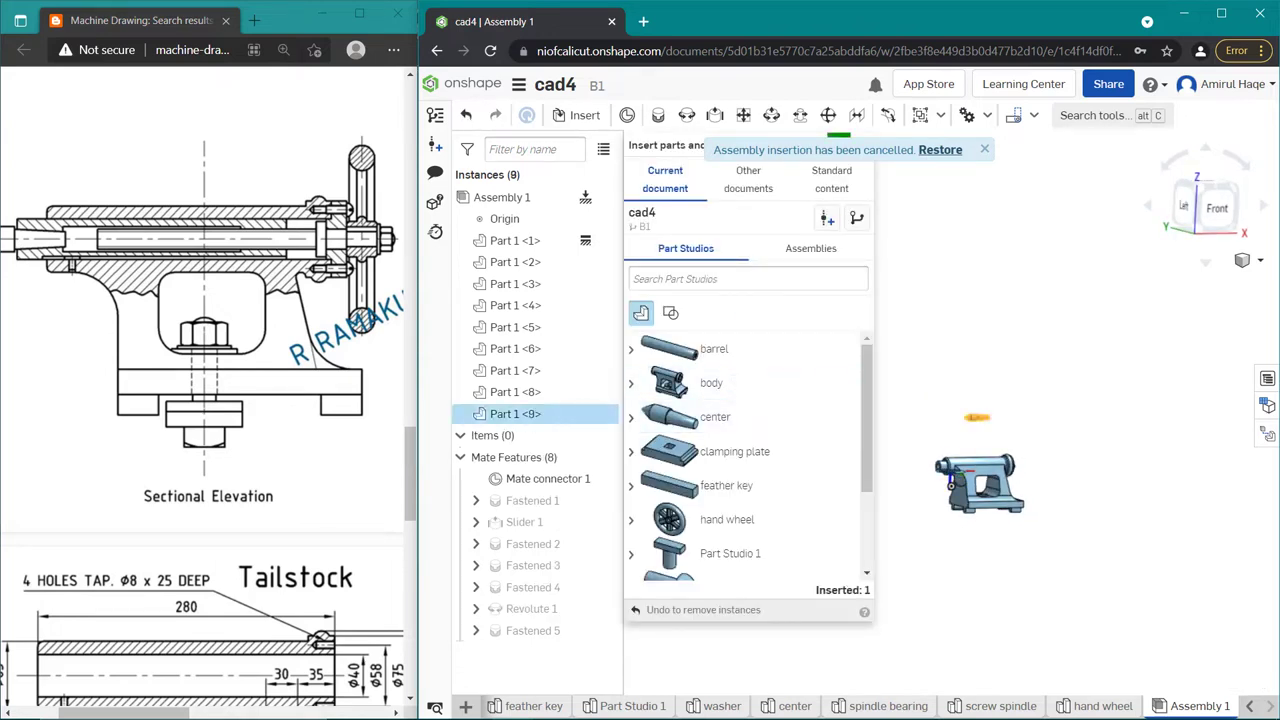
{"action": "key", "text": "Escape"}
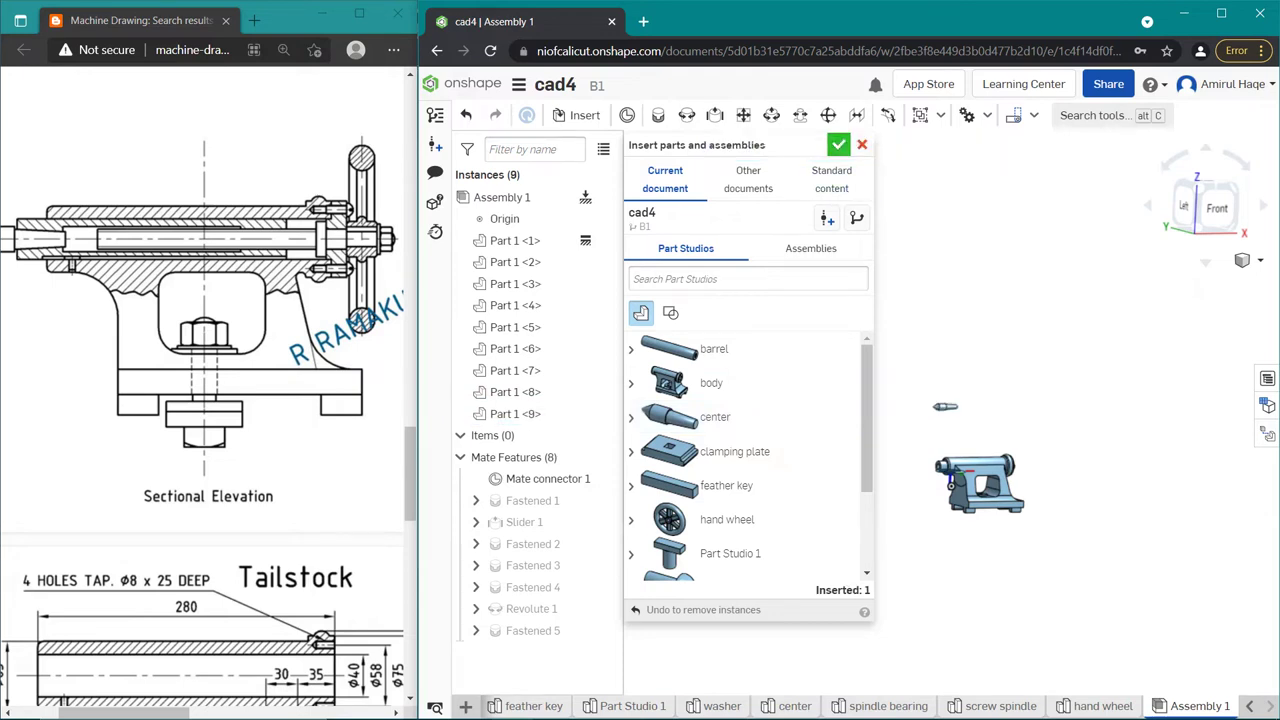
{"action": "key", "text": "Escape"}
{"action": "scroll", "coordinate": [940, 435], "scroll_direction": "up", "scroll_amount": 5}
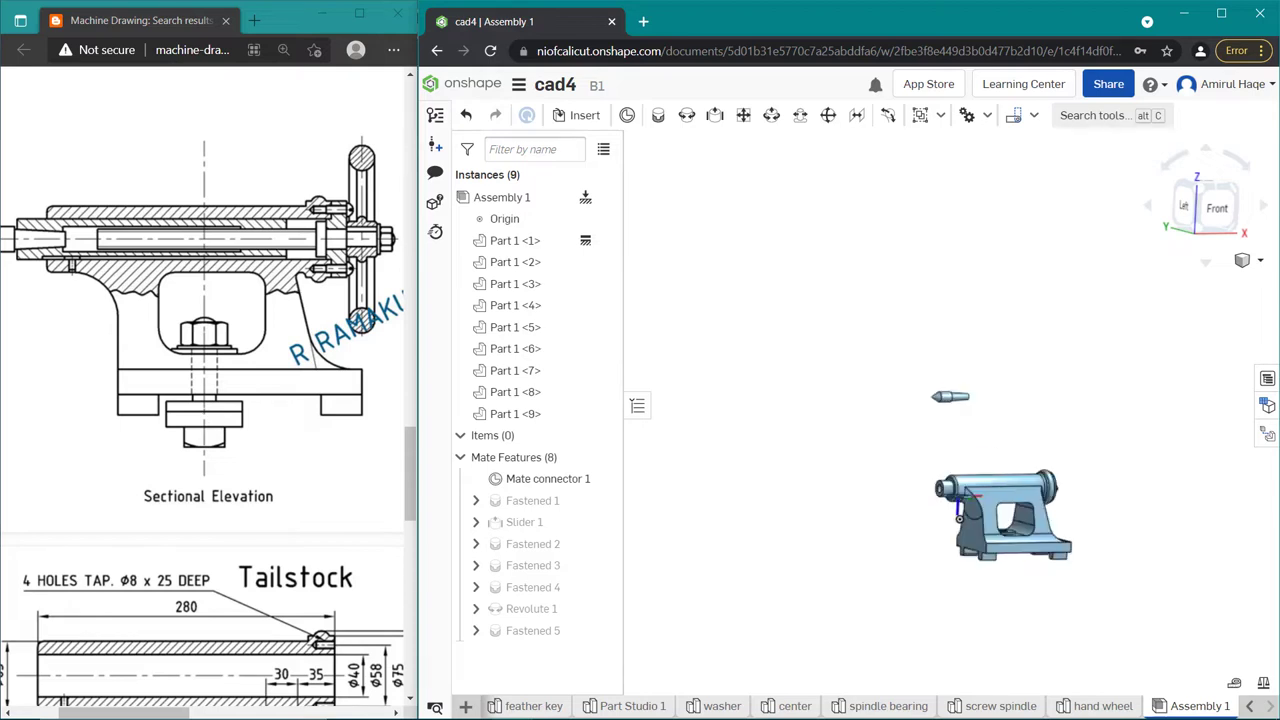
{"action": "key", "text": "ctrl+z"}
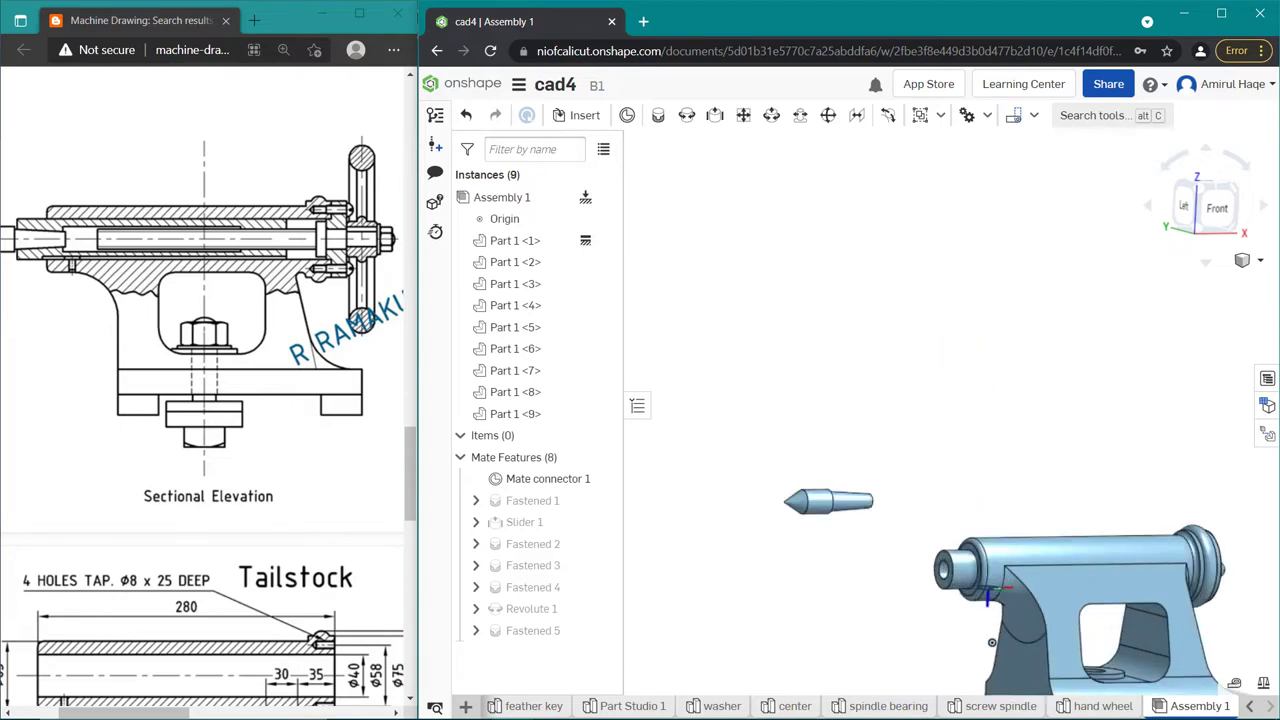
{"action": "scroll", "coordinate": [992, 642], "scroll_direction": "up", "scroll_amount": 2}
{"action": "scroll", "coordinate": [1040, 652], "scroll_direction": "up", "scroll_amount": 2}
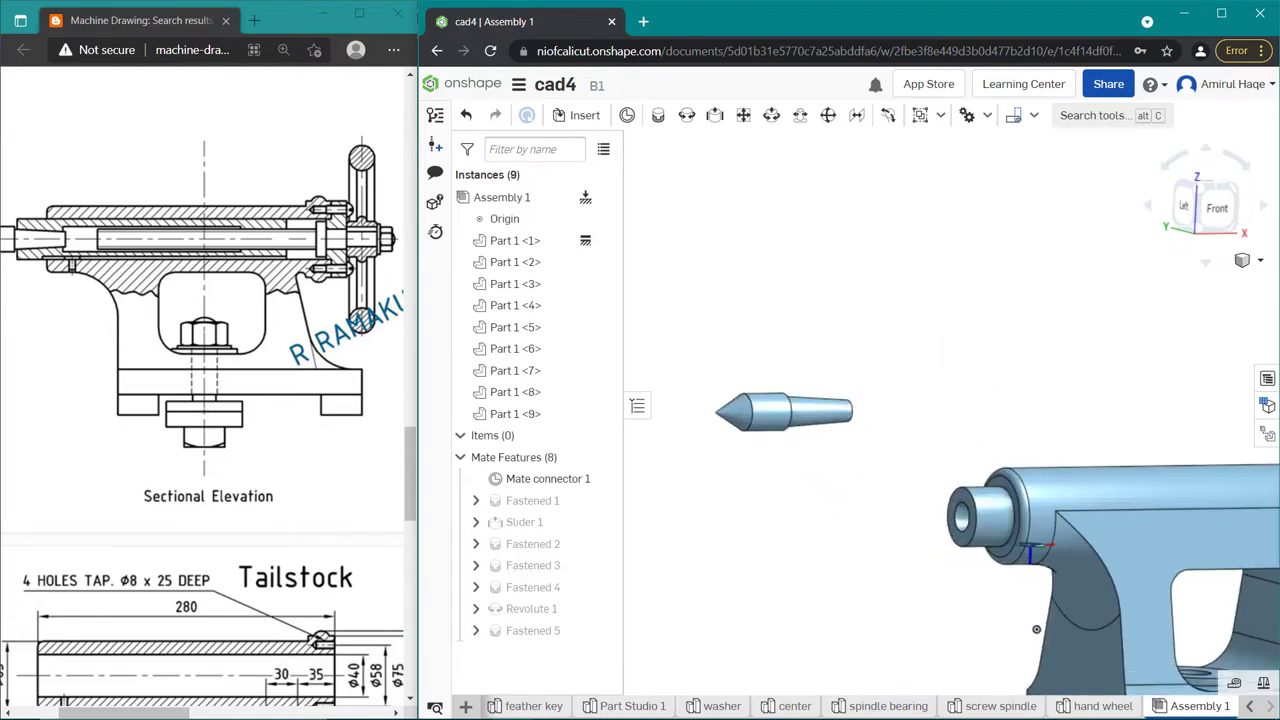
{"action": "scroll", "coordinate": [1103, 666], "scroll_direction": "up", "scroll_amount": 2}
{"action": "scroll", "coordinate": [1103, 666], "scroll_direction": "down", "scroll_amount": 3}
{"action": "right_click_drag", "start_coordinate": [1103, 666], "coordinate": [935, 507]}
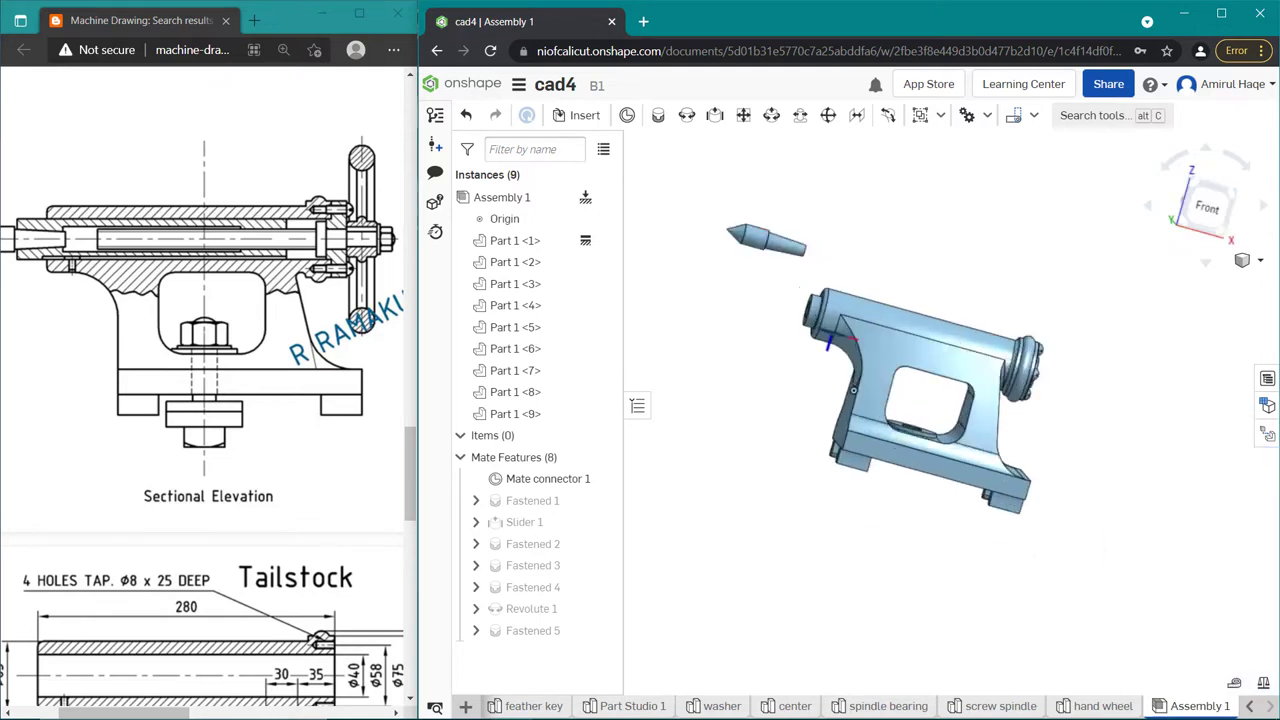
{"action": "scroll", "coordinate": [935, 507], "scroll_direction": "up", "scroll_amount": 3}
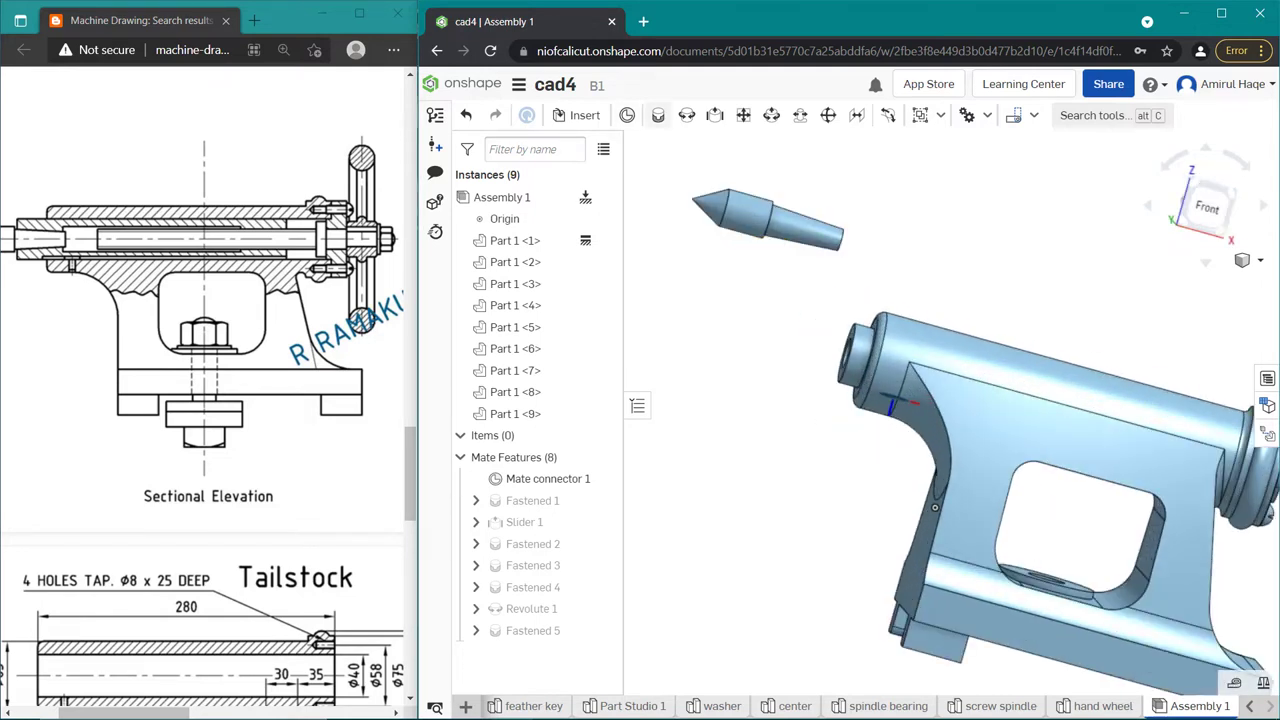
Step: Fasten center Part 1 <9> into the barrel's front end with a 5 mm offset as Fastened 6
{"action": "left_click", "coordinate": [658, 115]}
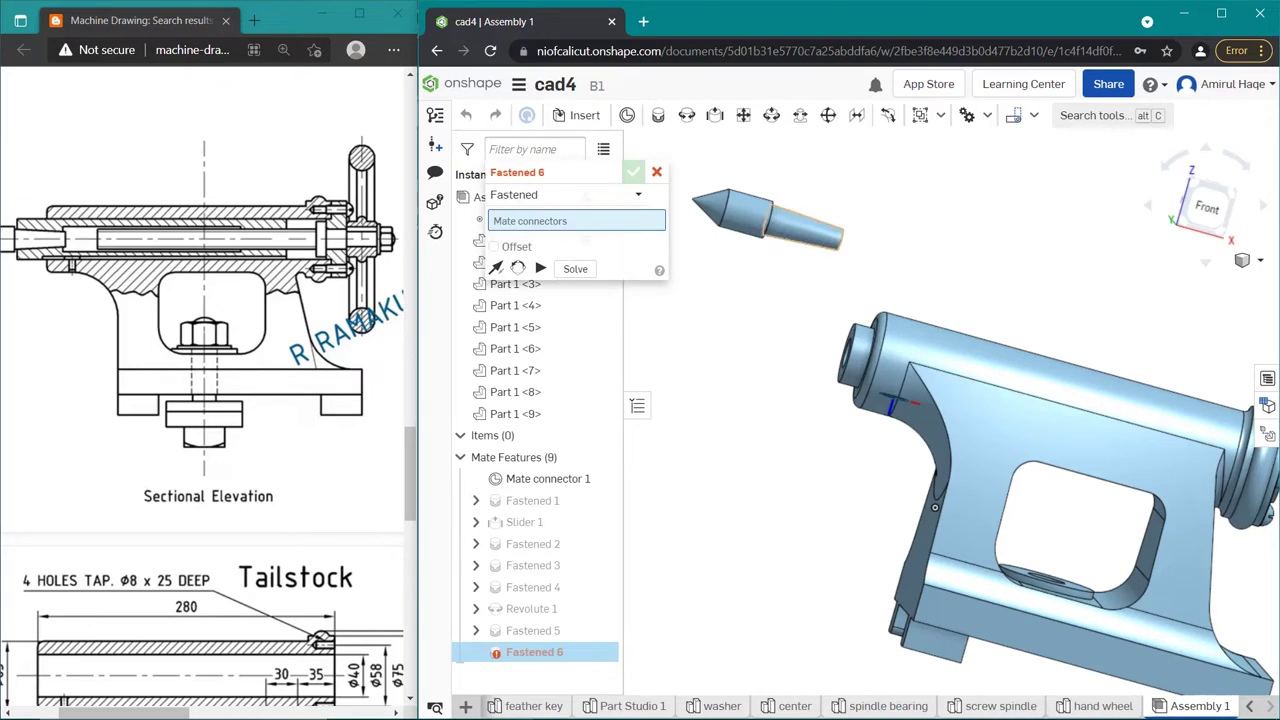
{"action": "left_click", "coordinate": [760, 217]}
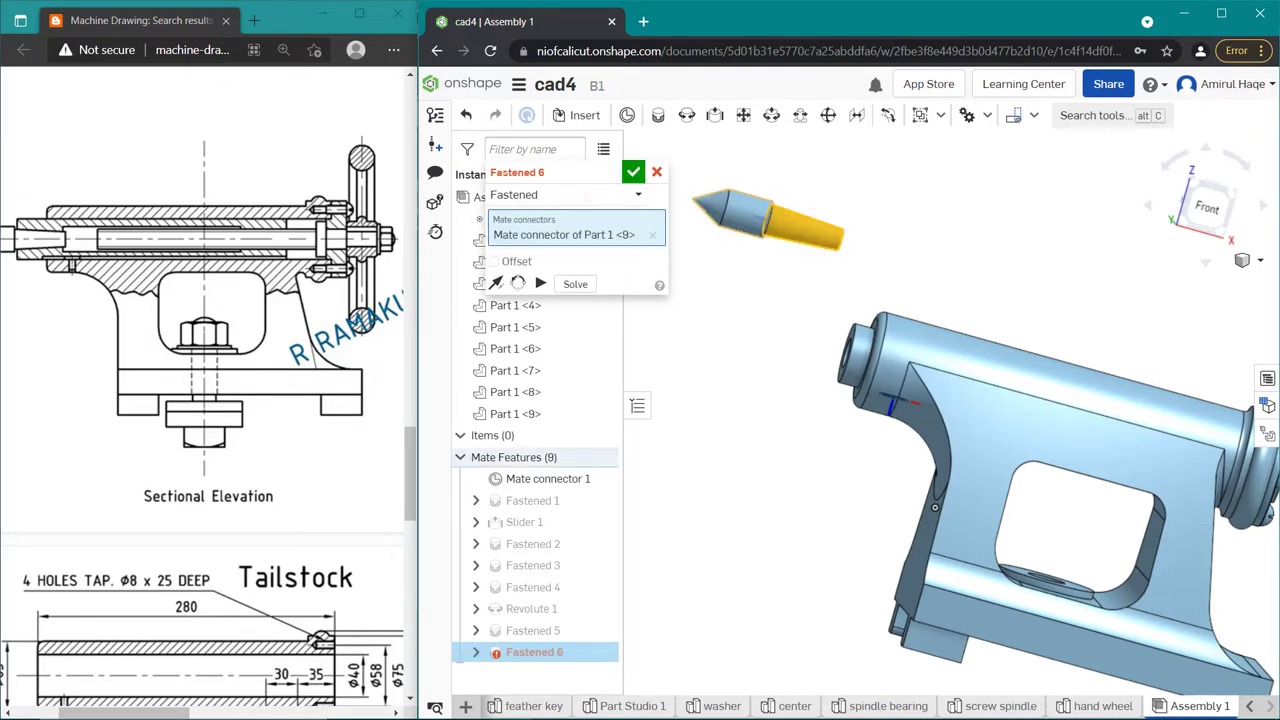
{"action": "right_click_drag", "start_coordinate": [935, 507], "coordinate": [862, 454]}
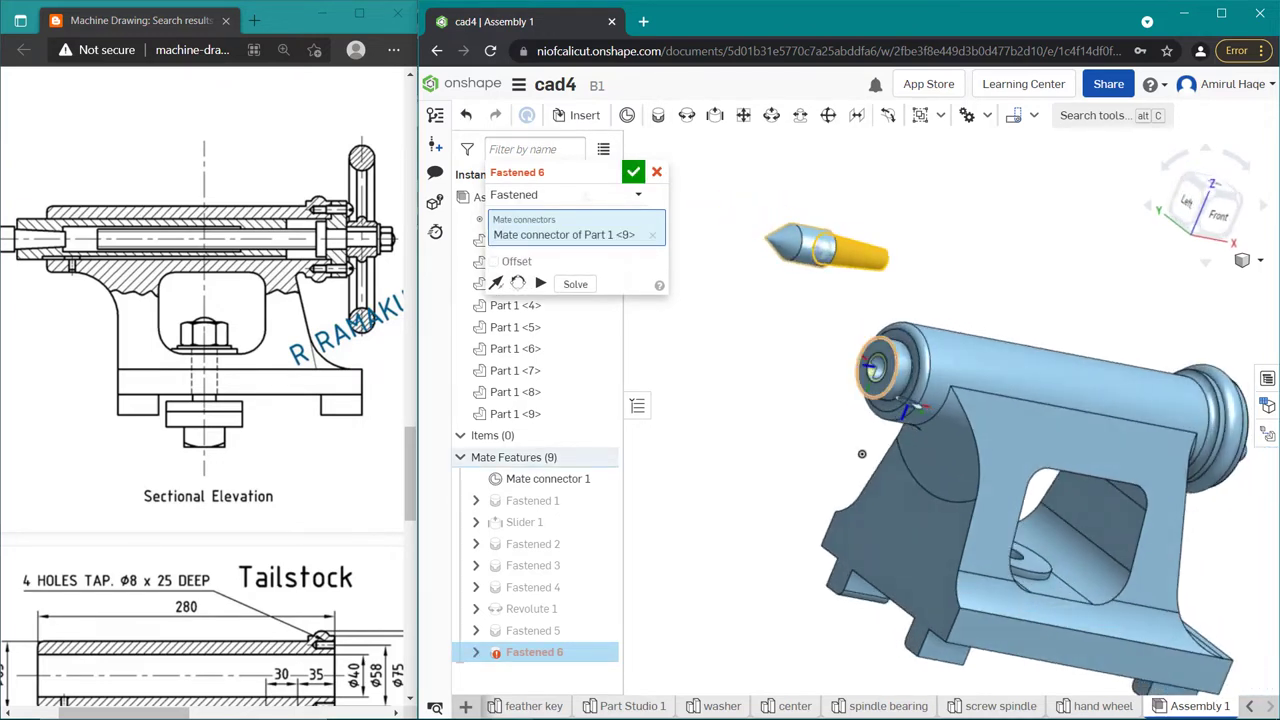
{"action": "left_click", "coordinate": [875, 368]}
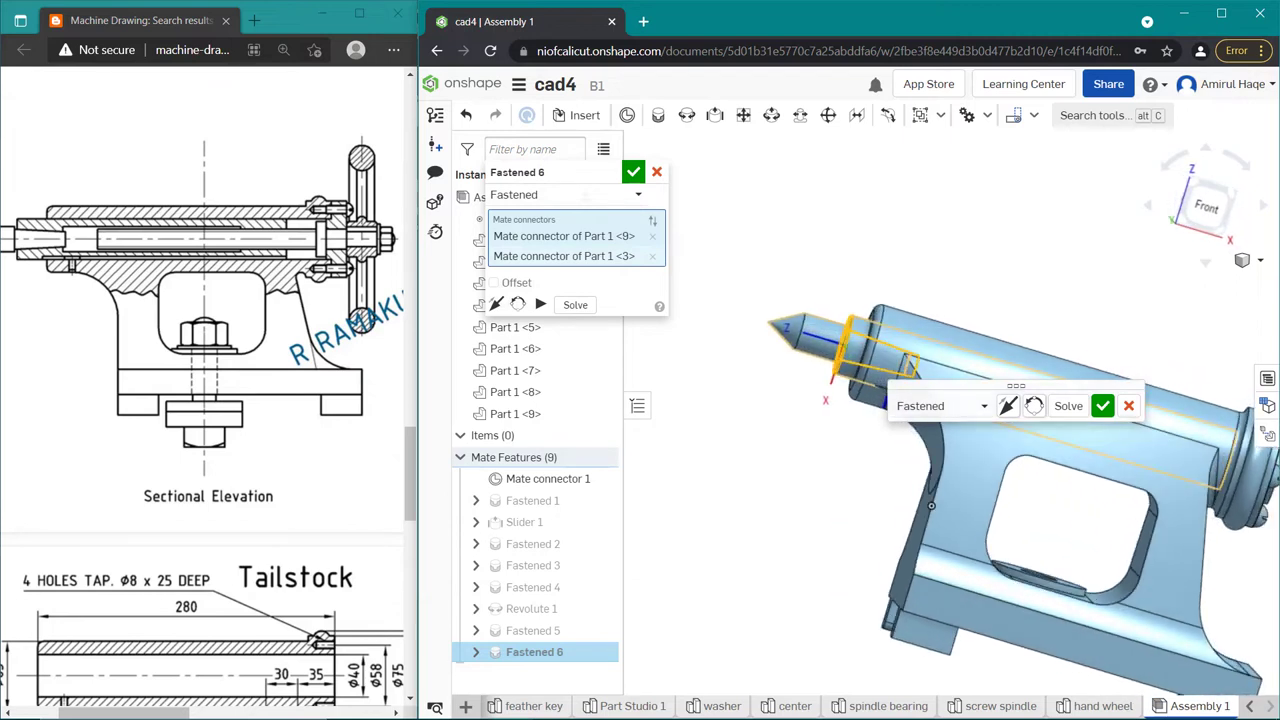
{"action": "right_click_drag", "start_coordinate": [862, 454], "coordinate": [1028, 676]}
{"action": "scroll", "coordinate": [1028, 676], "scroll_direction": "up", "scroll_amount": 3}
{"action": "scroll", "coordinate": [1028, 676], "scroll_direction": "up", "scroll_amount": 2}
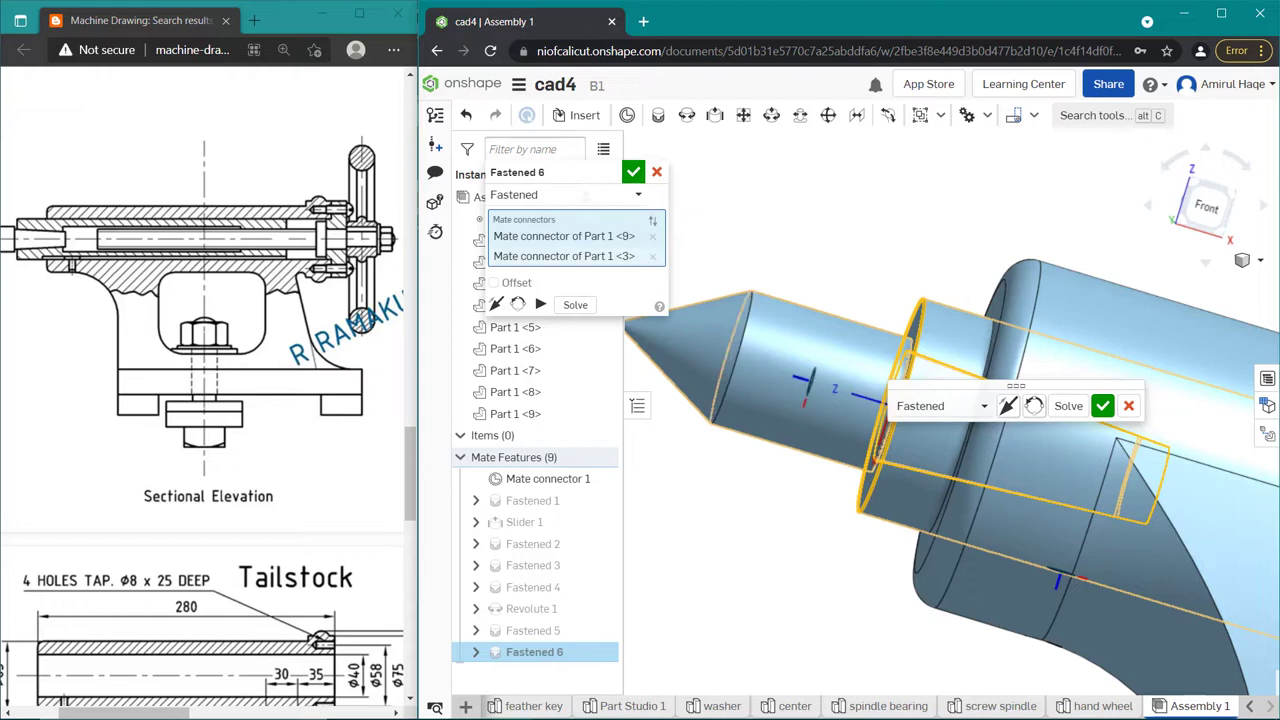
{"action": "left_click", "coordinate": [494, 282]}
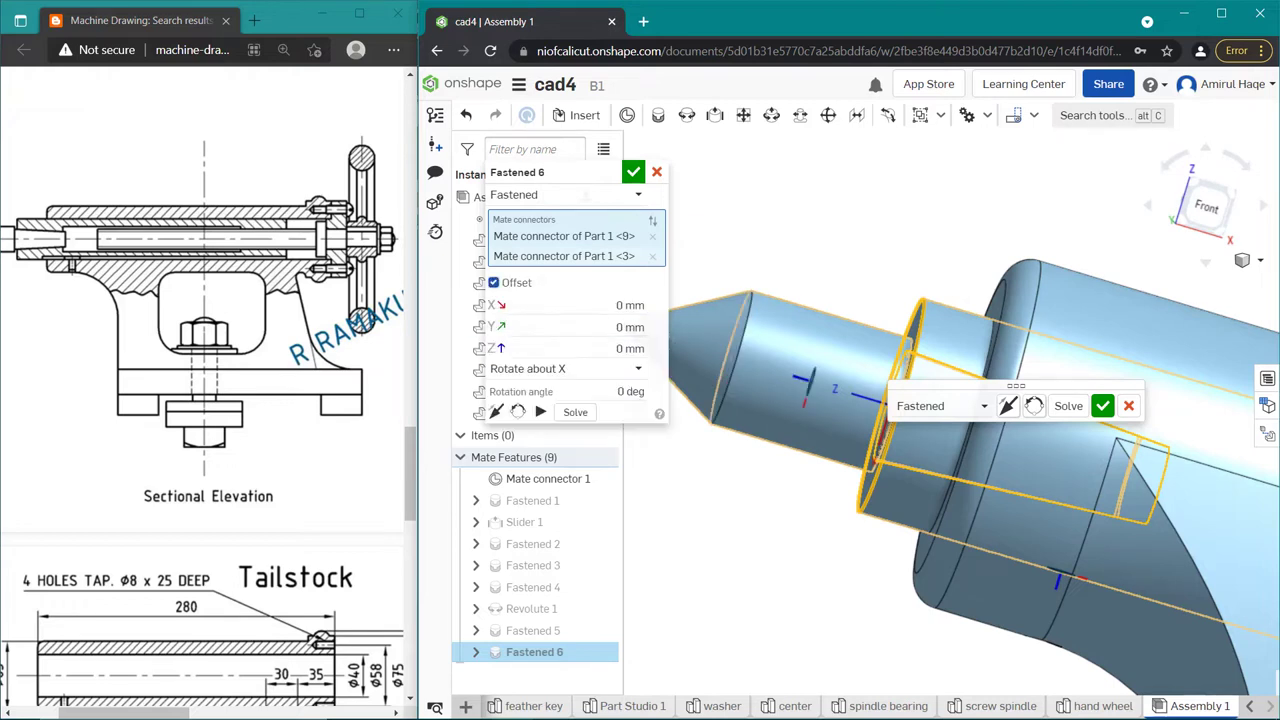
{"action": "left_click", "coordinate": [630, 348]}
{"action": "type", "text": "5"}
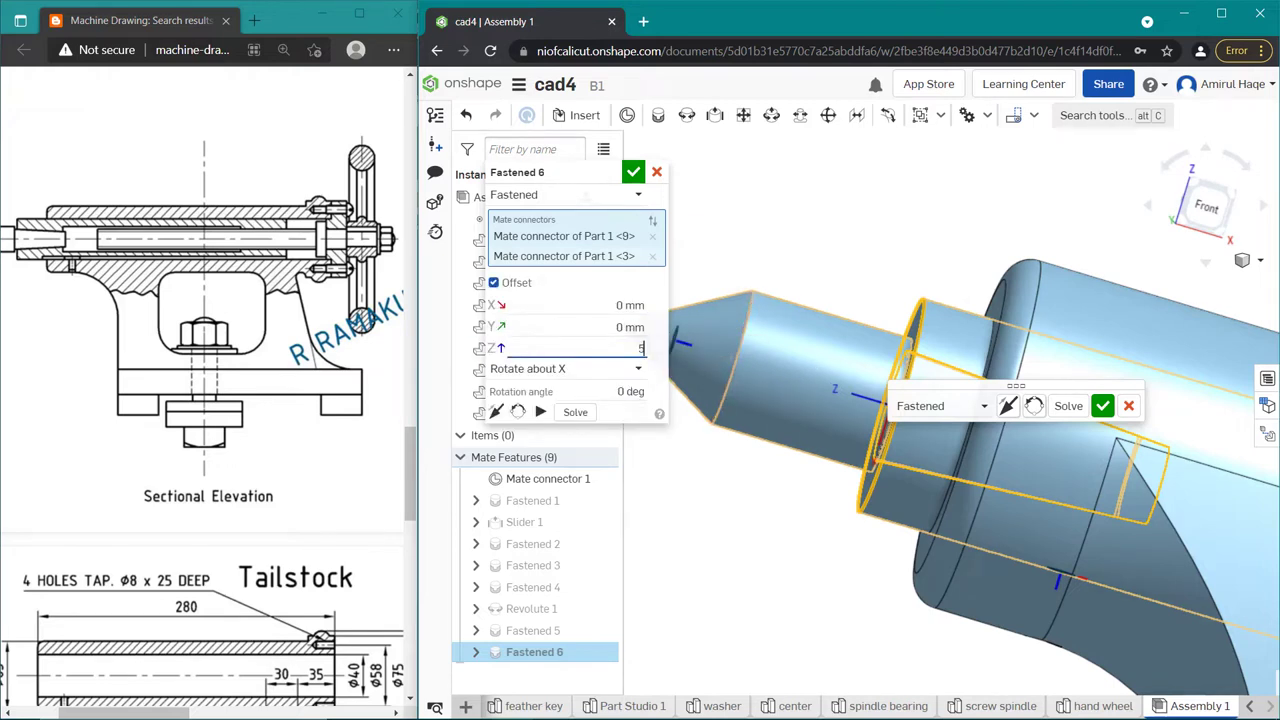
{"action": "key", "text": "Return"}
{"action": "key", "text": "f"}
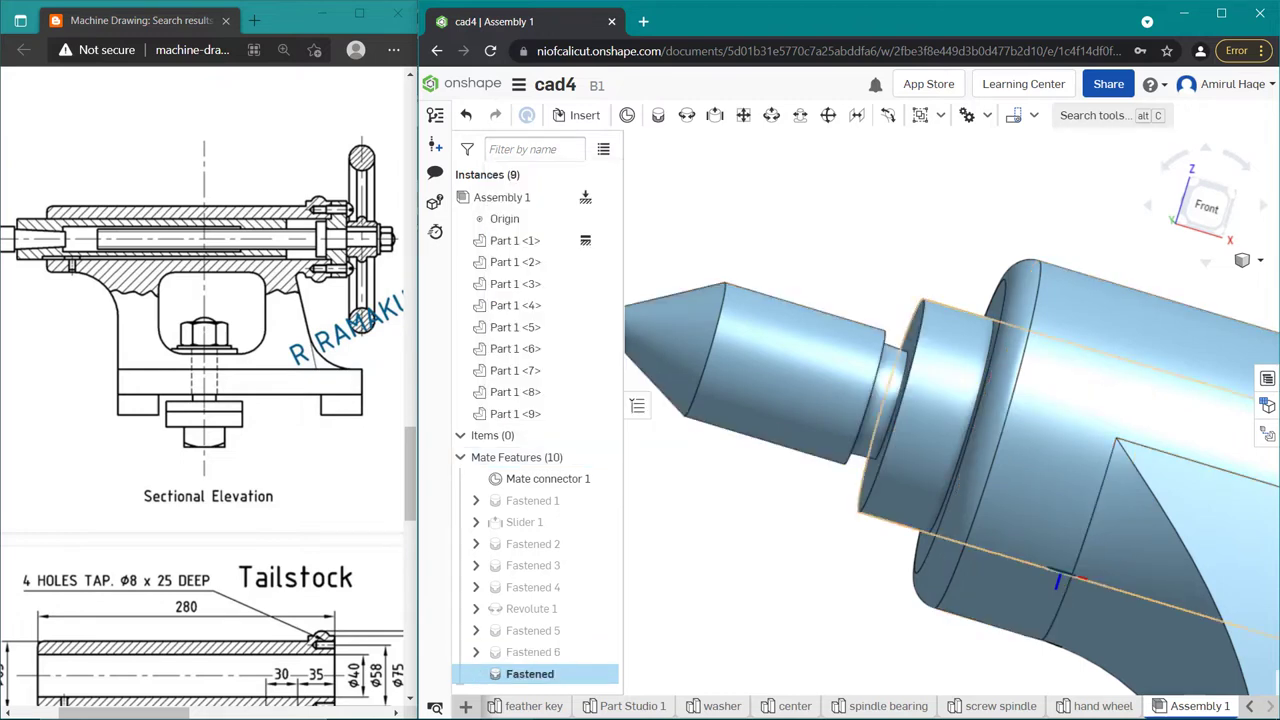
Step: Fit the tailstock in view and cancel the unfinished Fastened 7 mate
{"action": "scroll", "coordinate": [890, 425], "scroll_direction": "up", "scroll_amount": 3}
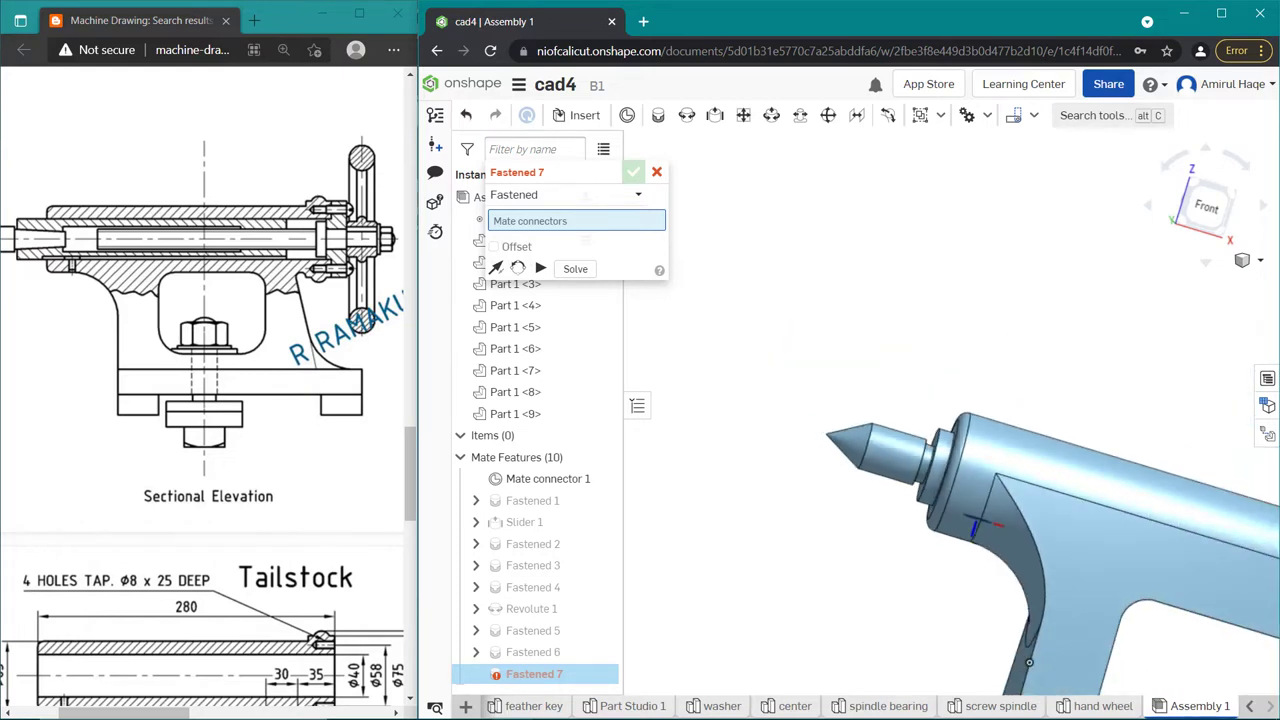
{"action": "scroll", "coordinate": [910, 503], "scroll_direction": "up", "scroll_amount": 4}
{"action": "key", "text": "f"}
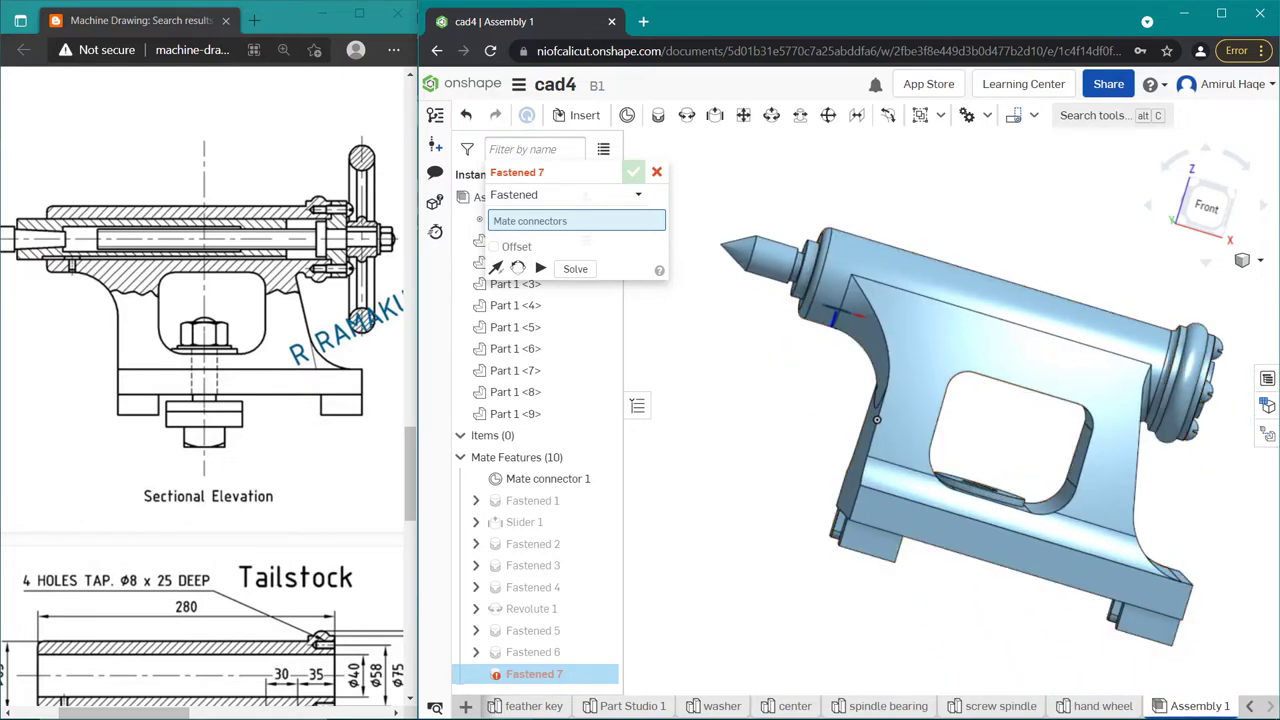
{"action": "right_click_drag", "start_coordinate": [876, 419], "coordinate": [1042, 443]}
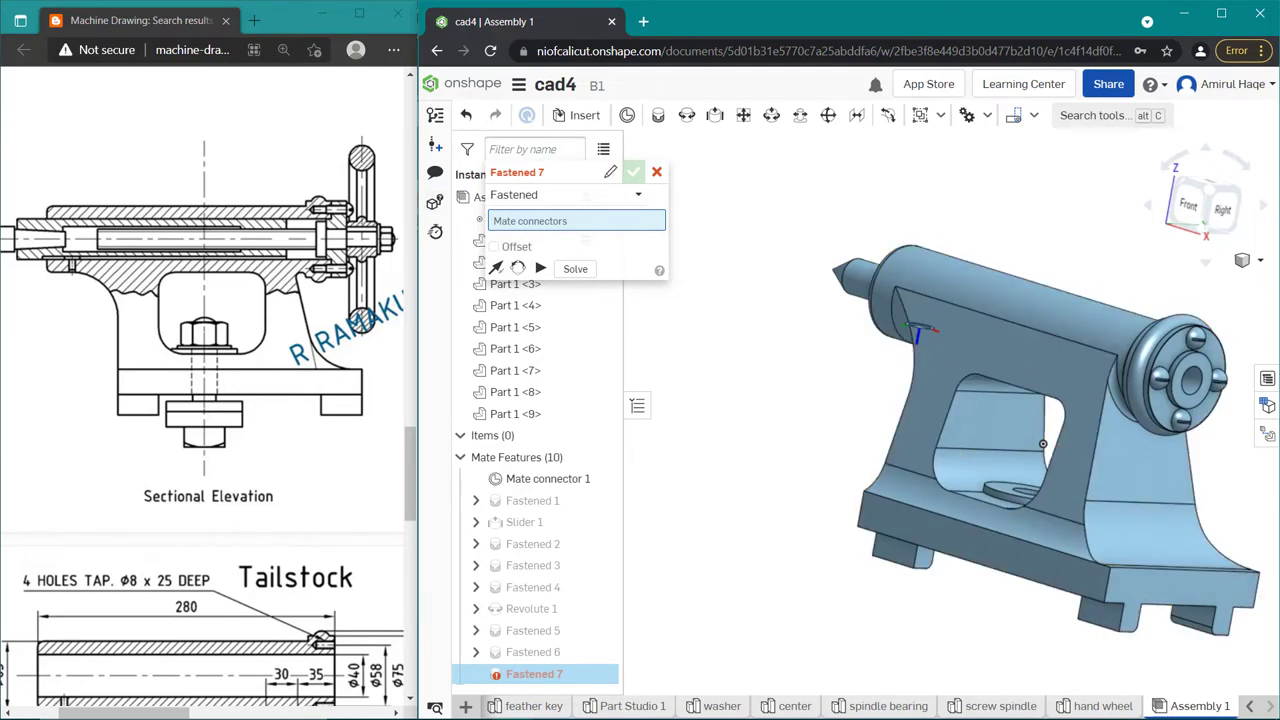
{"action": "key", "text": "Escape"}
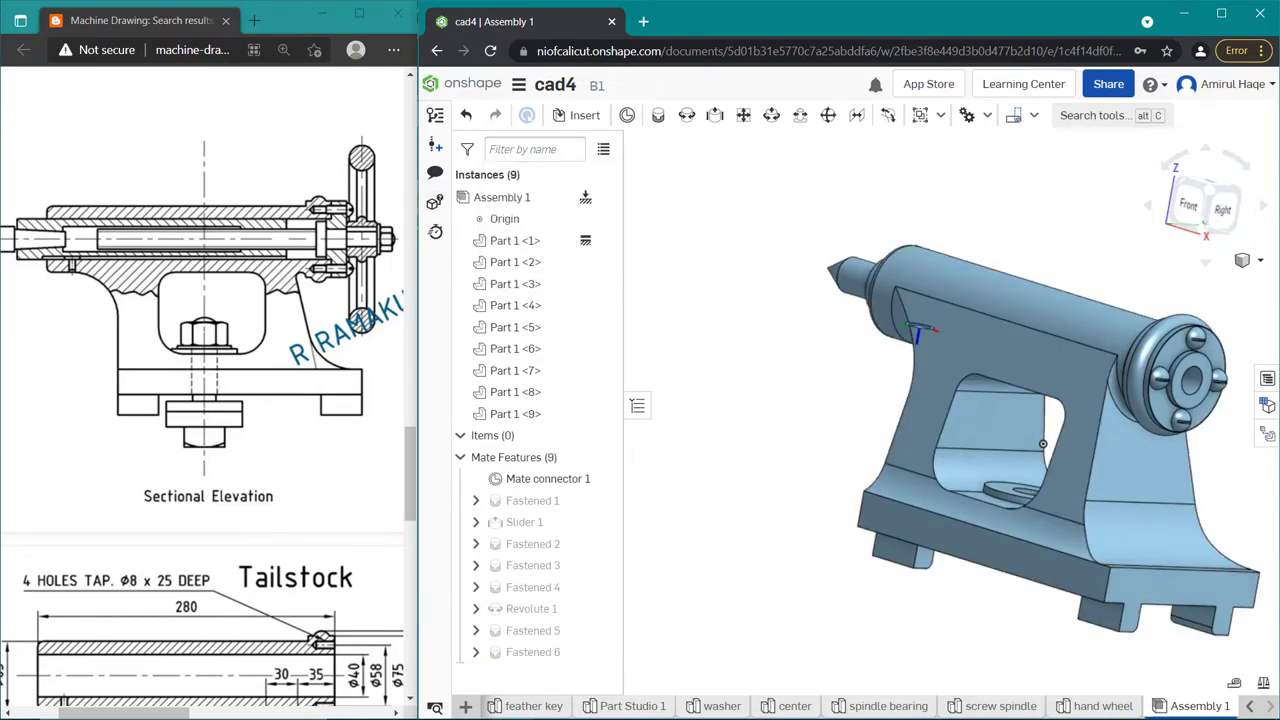
Step: Insert the screw spindle as Part 1 <10>, restoring it after cancelling the insertion
{"action": "left_click", "coordinate": [584, 115]}
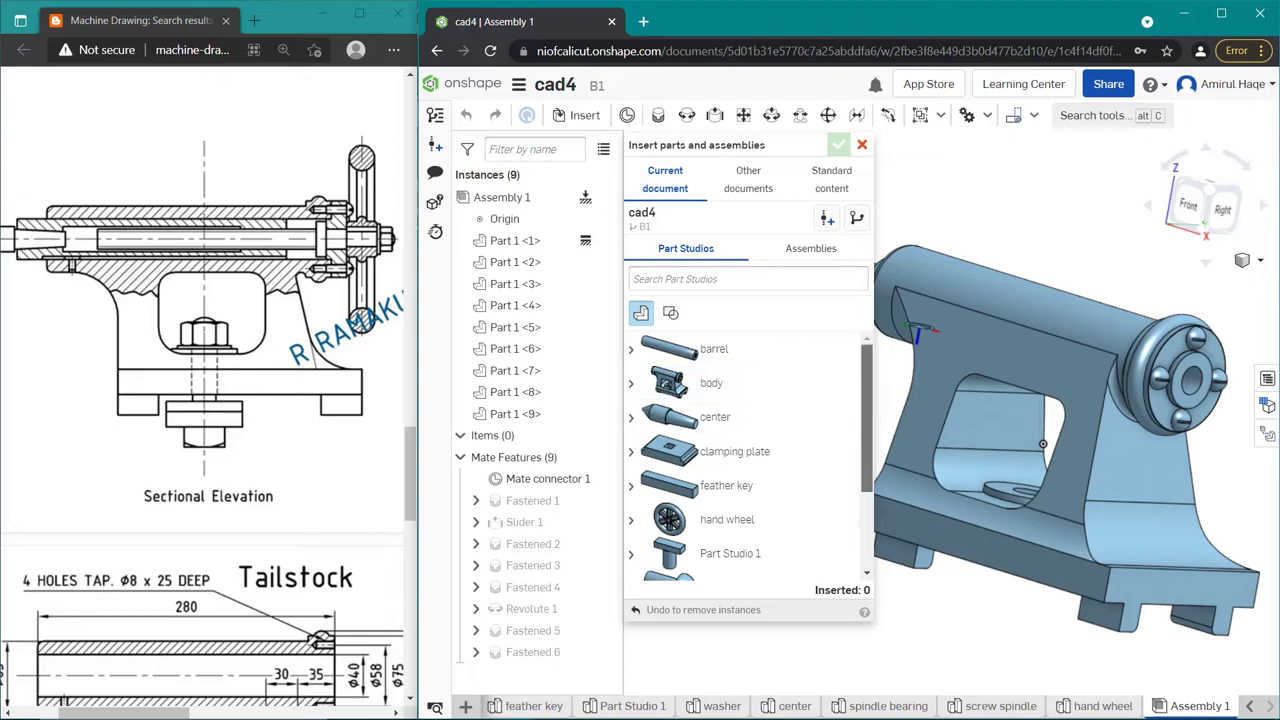
{"action": "scroll", "coordinate": [745, 455], "scroll_direction": "down", "scroll_amount": 1}
{"action": "scroll", "coordinate": [745, 455], "scroll_direction": "down", "scroll_amount": 1}
{"action": "scroll", "coordinate": [748, 455], "scroll_direction": "down", "scroll_amount": 1}
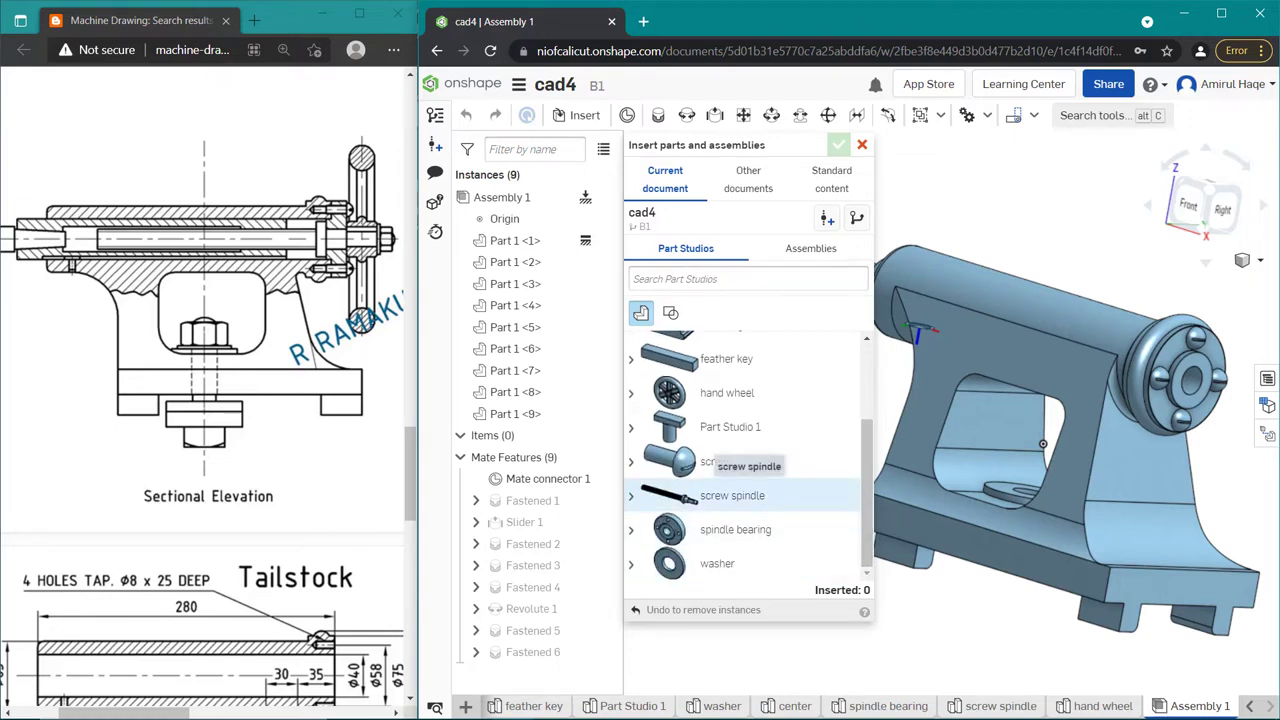
{"action": "left_click", "coordinate": [732, 495]}
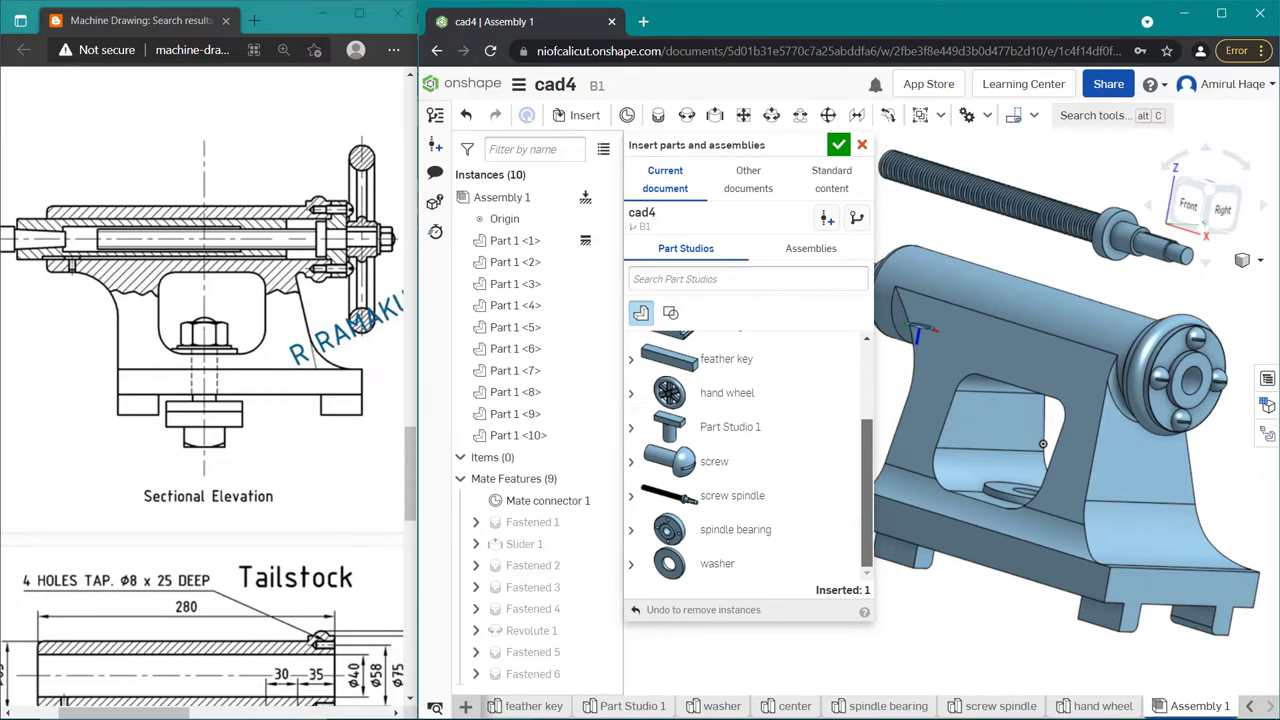
{"action": "scroll", "coordinate": [750, 456], "scroll_direction": "up", "scroll_amount": 3}
{"action": "scroll", "coordinate": [750, 456], "scroll_direction": "down", "scroll_amount": 3}
{"action": "key", "text": "Escape"}
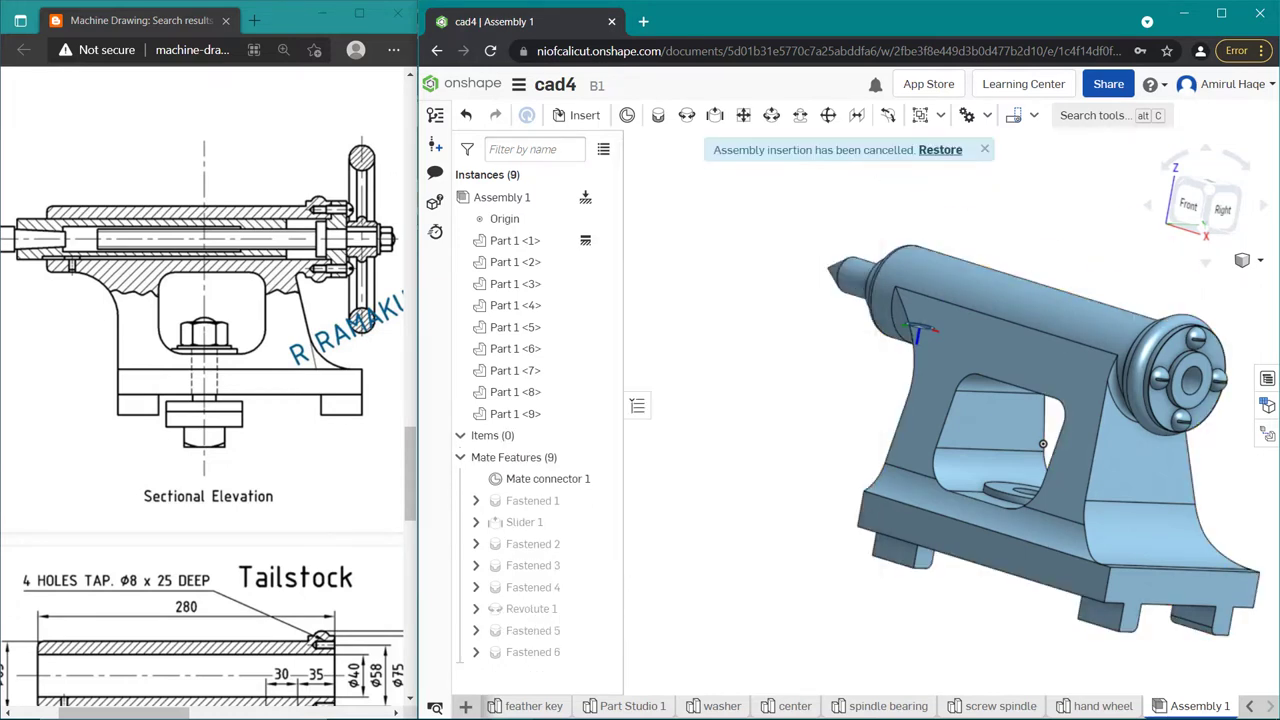
{"action": "key", "text": "ctrl+z"}
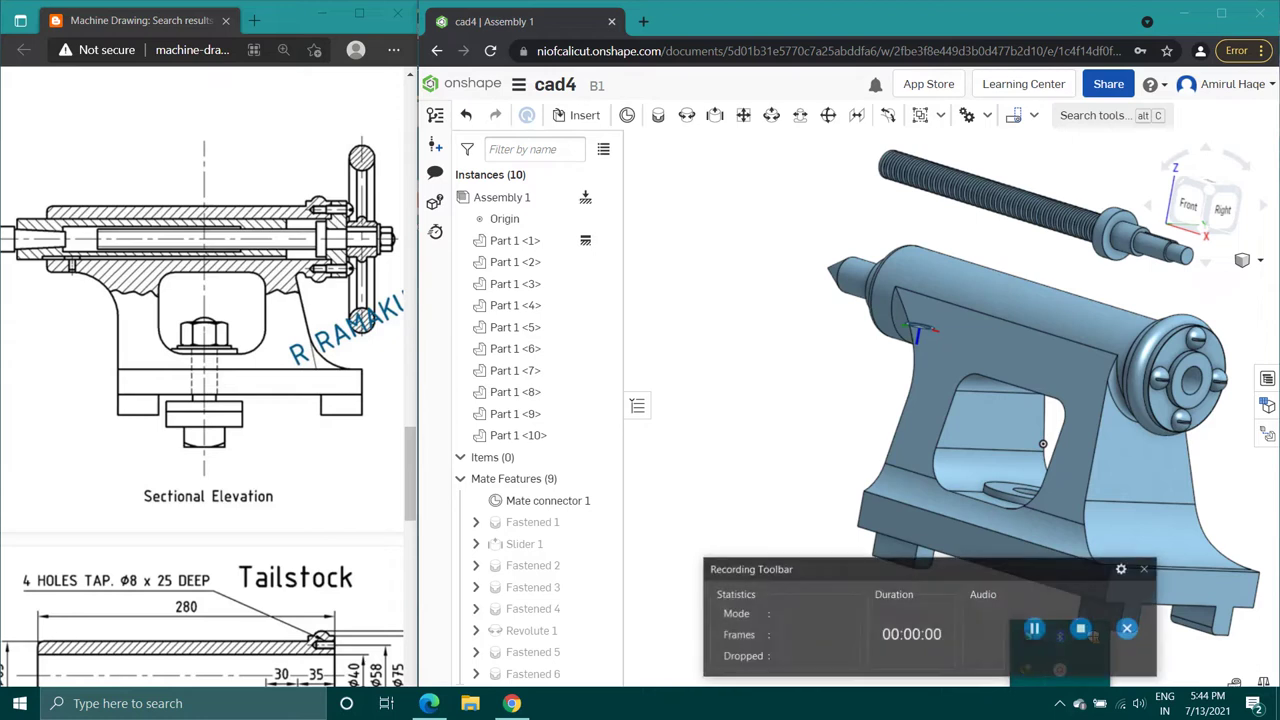
Step: Undo the spindle's last move and start a Cylindrical mate
{"action": "left_click", "coordinate": [1035, 628]}
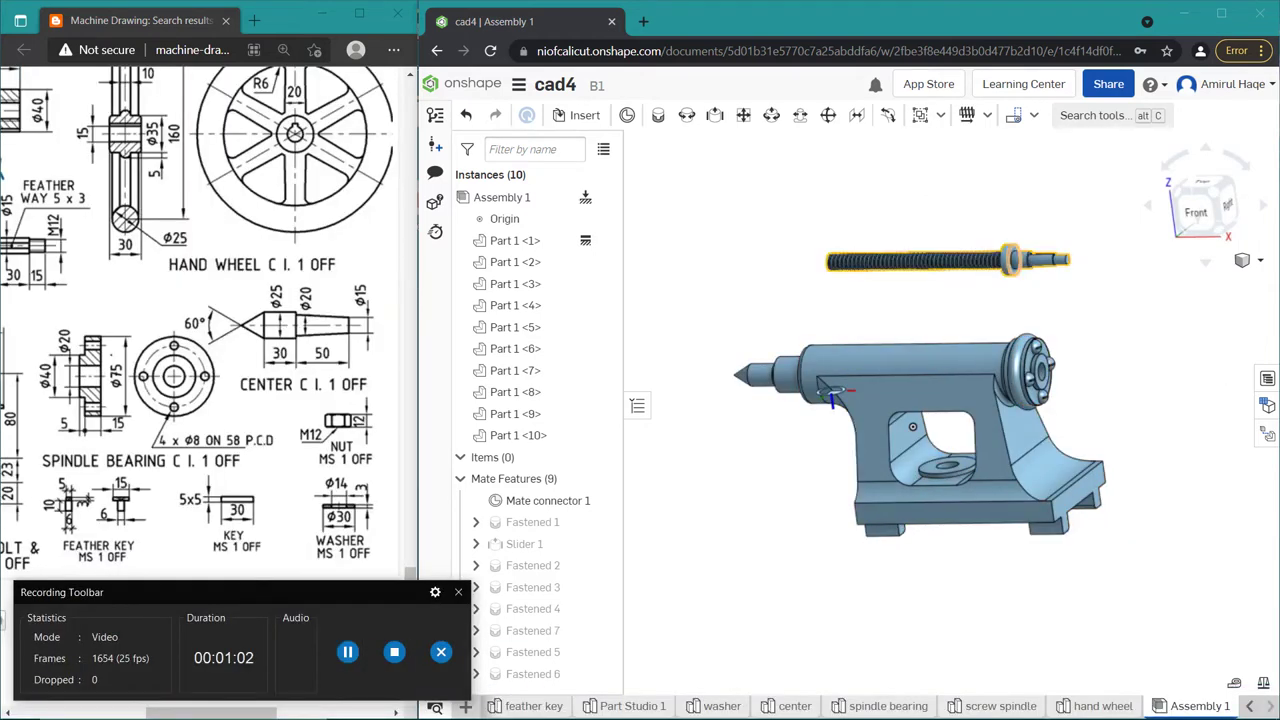
{"action": "key", "text": "ctrl+z"}
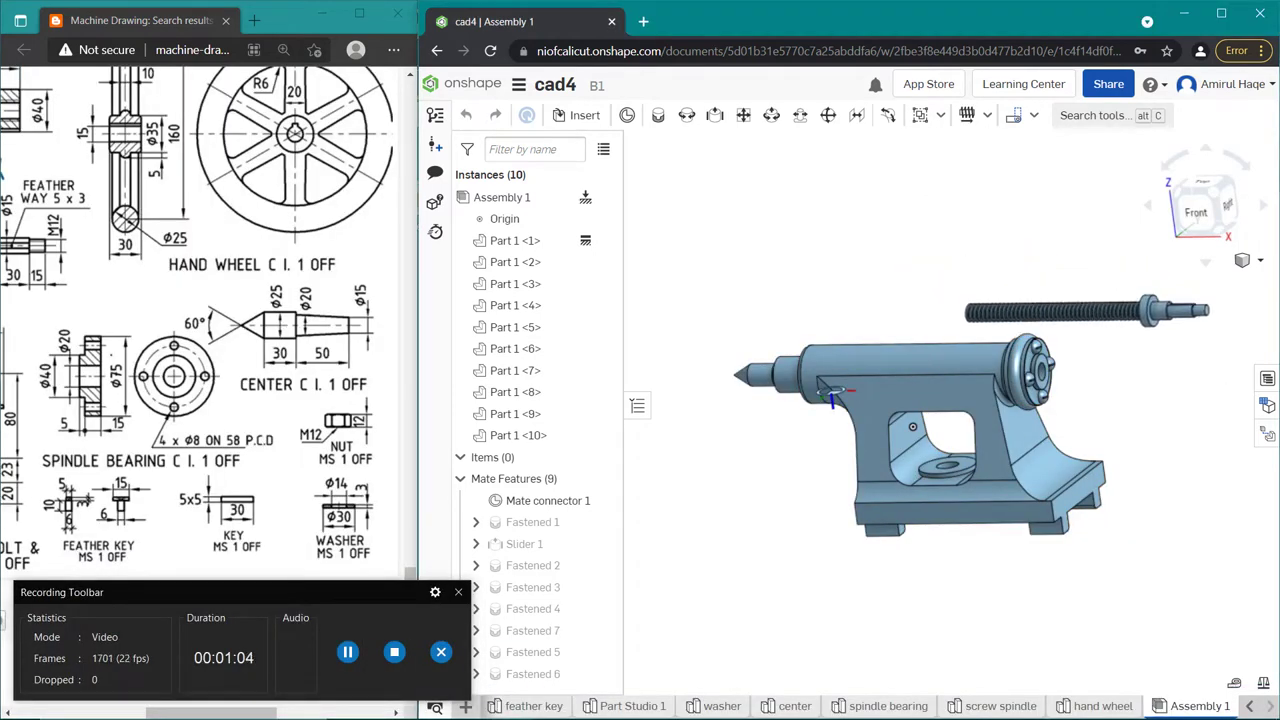
{"action": "mouse_move", "coordinate": [912, 427]}
{"action": "right_mouse_down"}
{"action": "mouse_move", "coordinate": [967, 405]}
{"action": "mouse_move", "coordinate": [997, 423]}
{"action": "right_mouse_up"}
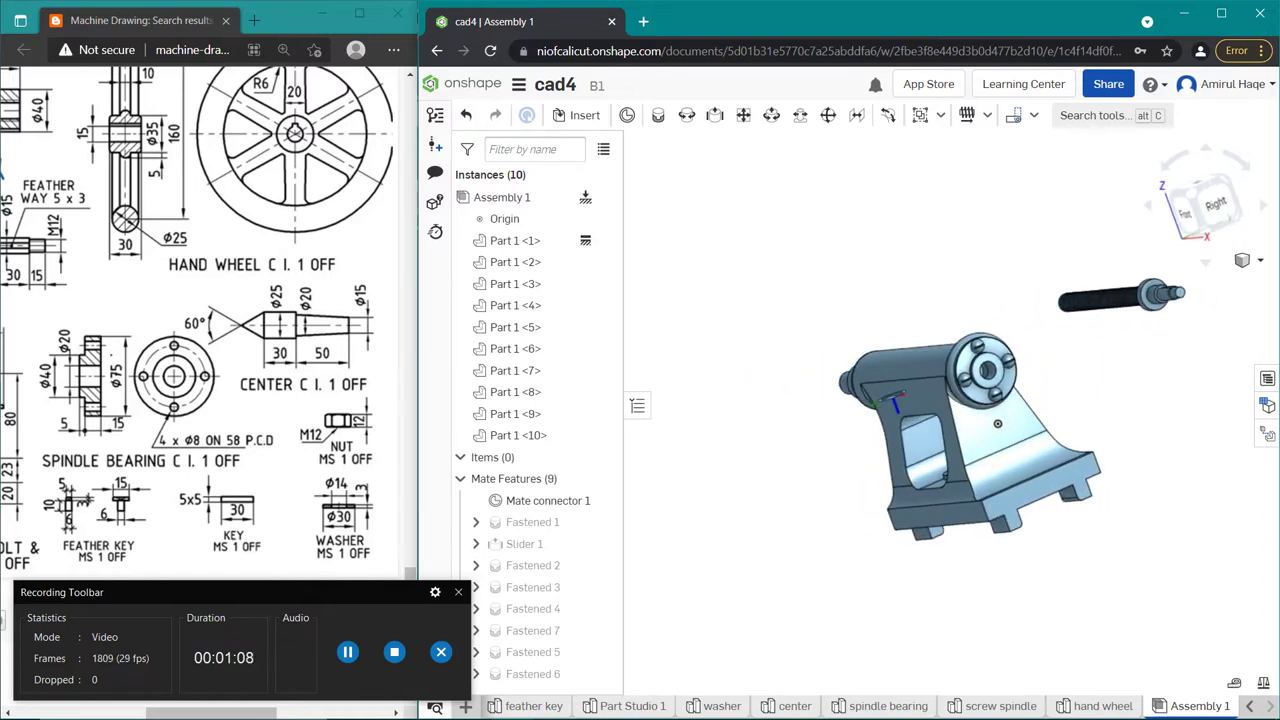
{"action": "scroll", "coordinate": [997, 423], "scroll_direction": "up", "scroll_amount": 3}
{"action": "scroll", "coordinate": [898, 539], "scroll_direction": "up", "scroll_amount": 2}
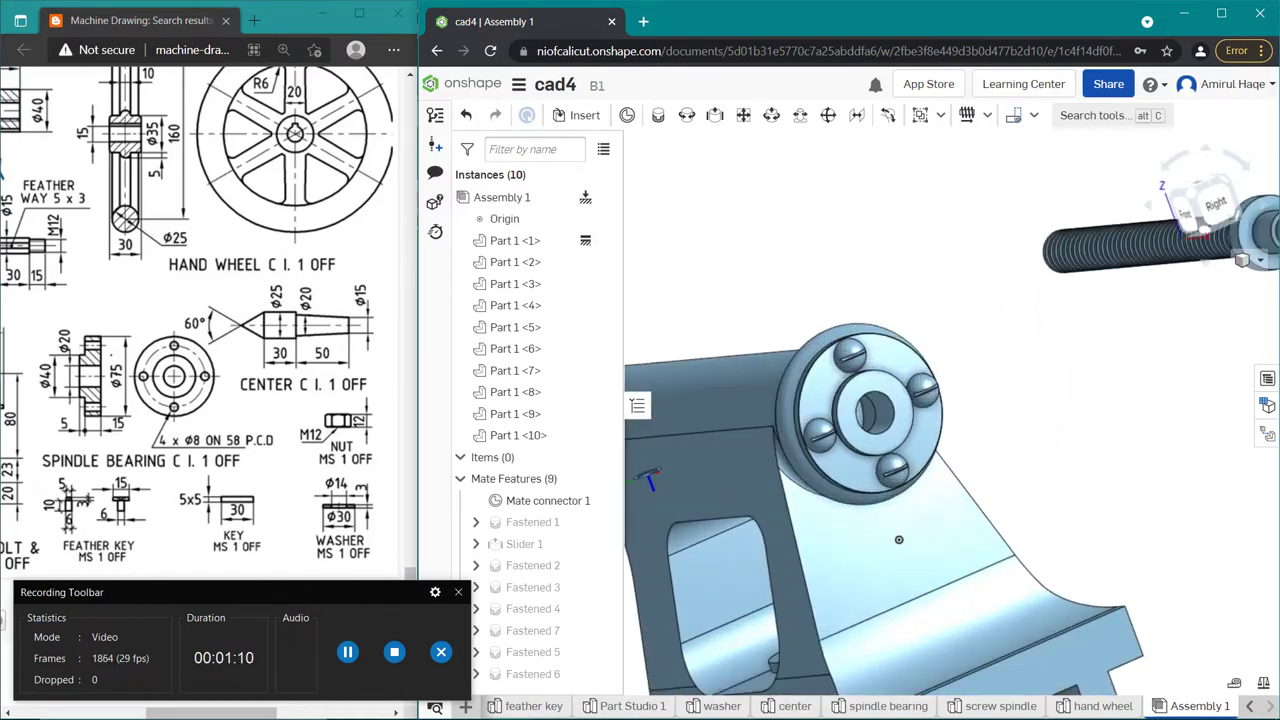
{"action": "right_click", "coordinate": [1080, 411]}
Step: Start a cylindrical mate from the screw spindle's axis to the threaded bore of Part 1 <3>
{"action": "left_click", "coordinate": [771, 115]}
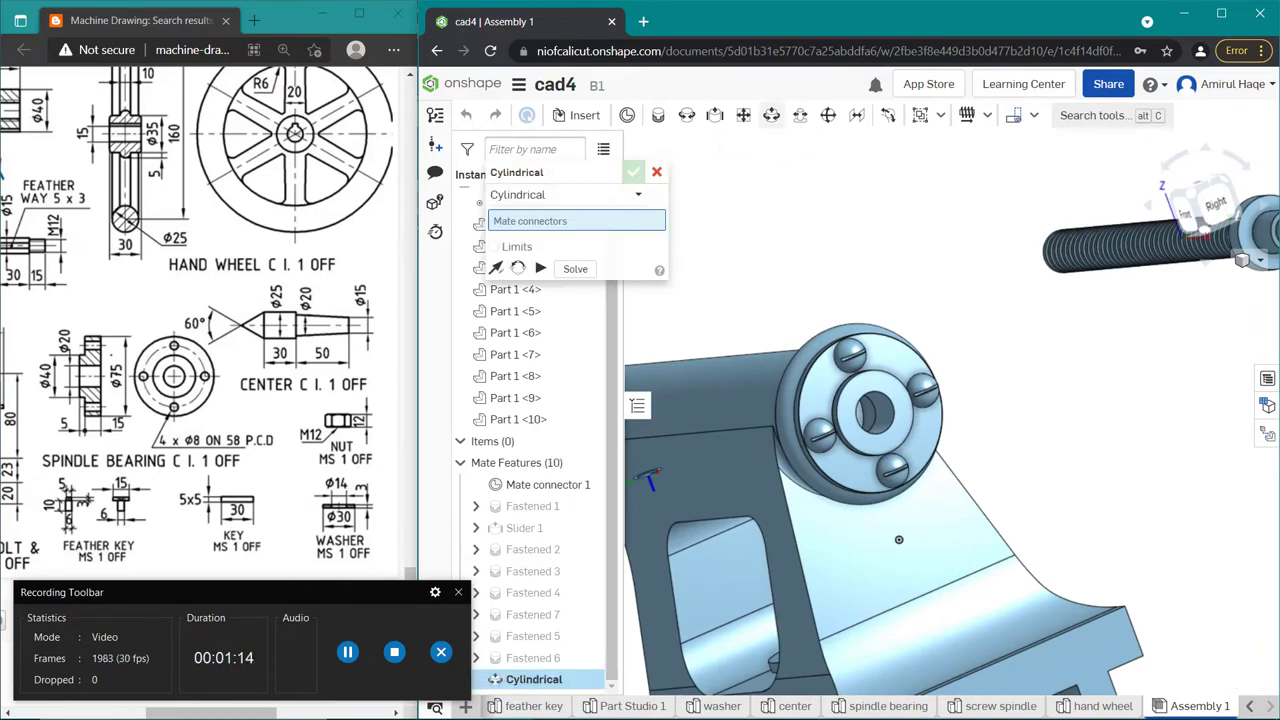
{"action": "scroll", "coordinate": [1200, 265], "scroll_direction": "down", "scroll_amount": 2}
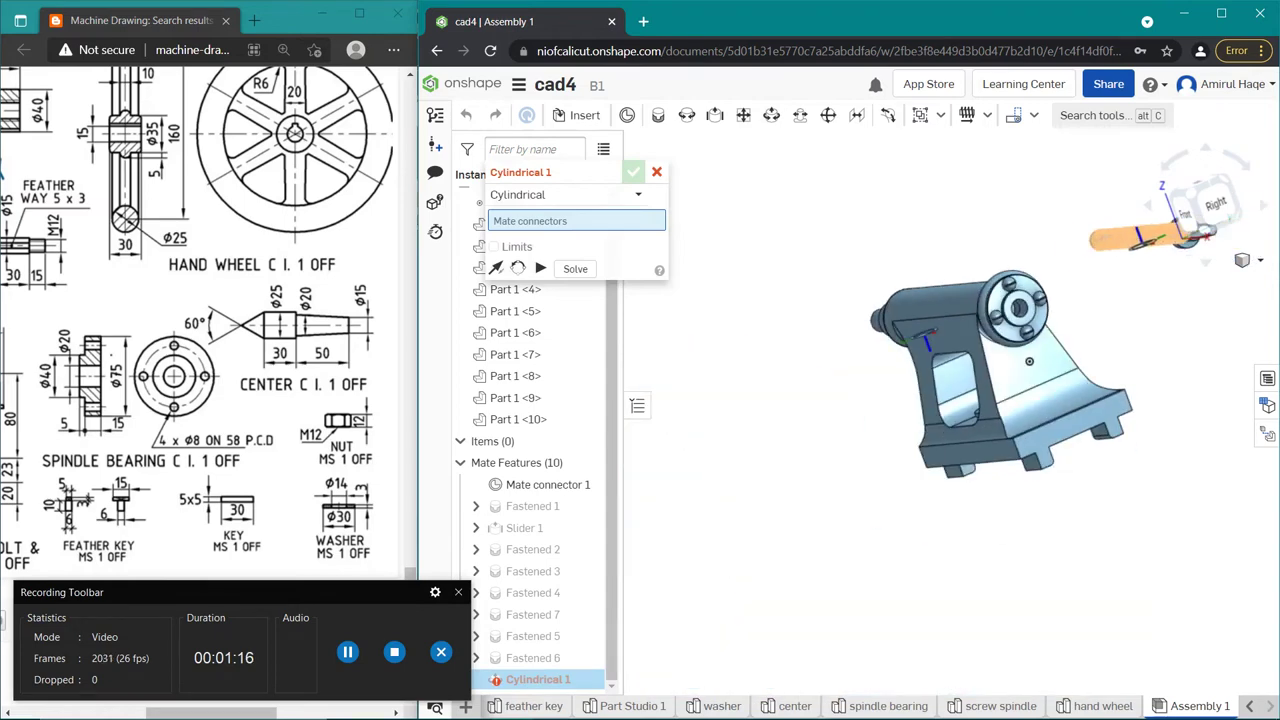
{"action": "scroll", "coordinate": [1200, 265], "scroll_direction": "up", "scroll_amount": 8}
{"action": "mouse_move", "coordinate": [1200, 265]}
{"action": "right_mouse_down"}
{"action": "mouse_move", "coordinate": [1100, 300]}
{"action": "mouse_move", "coordinate": [1118, 150]}
{"action": "right_mouse_up"}
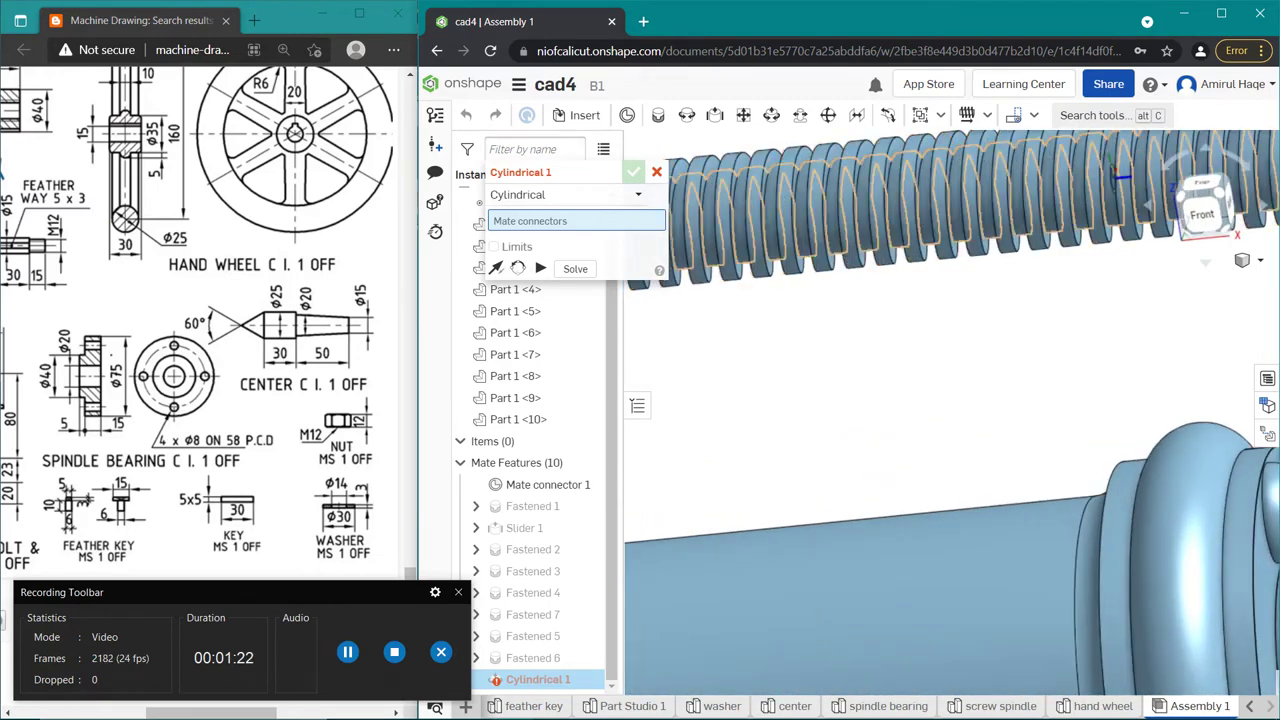
{"action": "left_click", "coordinate": [1120, 178]}
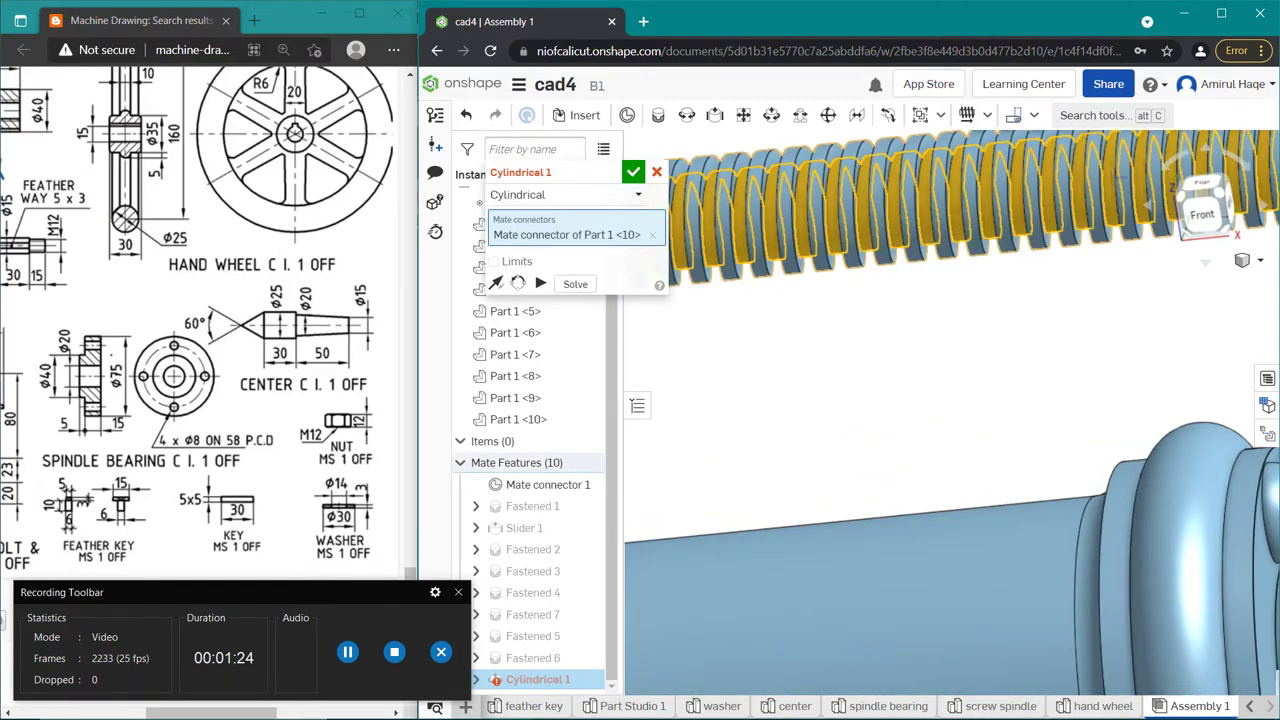
{"action": "right_click_drag", "start_coordinate": [1000, 400], "coordinate": [1100, 350]}
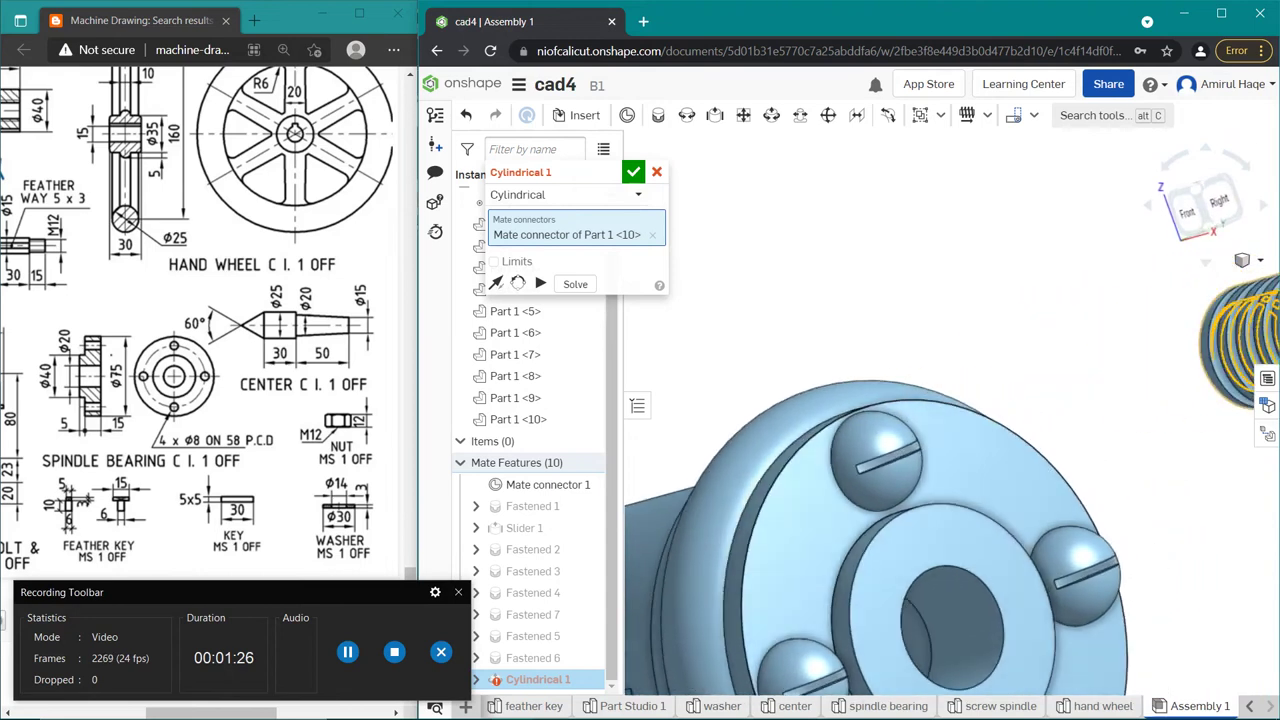
{"action": "right_click_drag", "start_coordinate": [1000, 400], "coordinate": [1060, 380]}
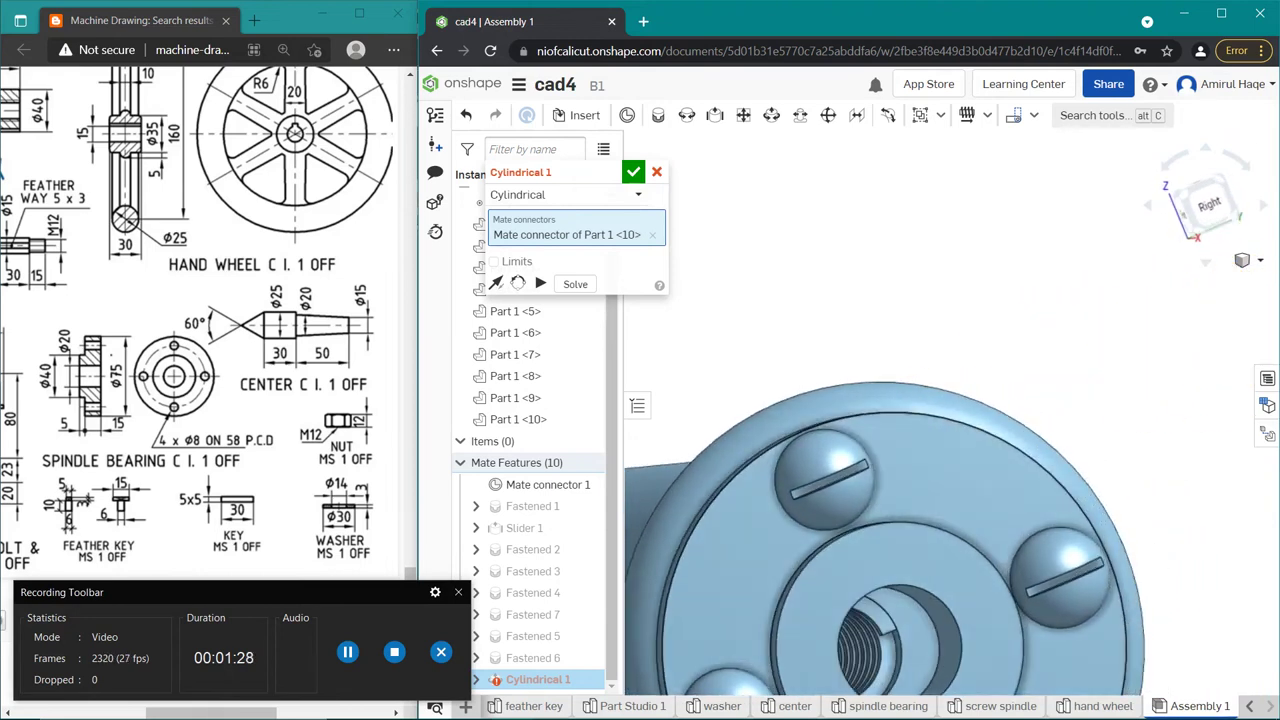
{"action": "scroll", "coordinate": [880, 640], "scroll_direction": "up", "scroll_amount": 2}
{"action": "scroll", "coordinate": [880, 640], "scroll_direction": "up", "scroll_amount": 2}
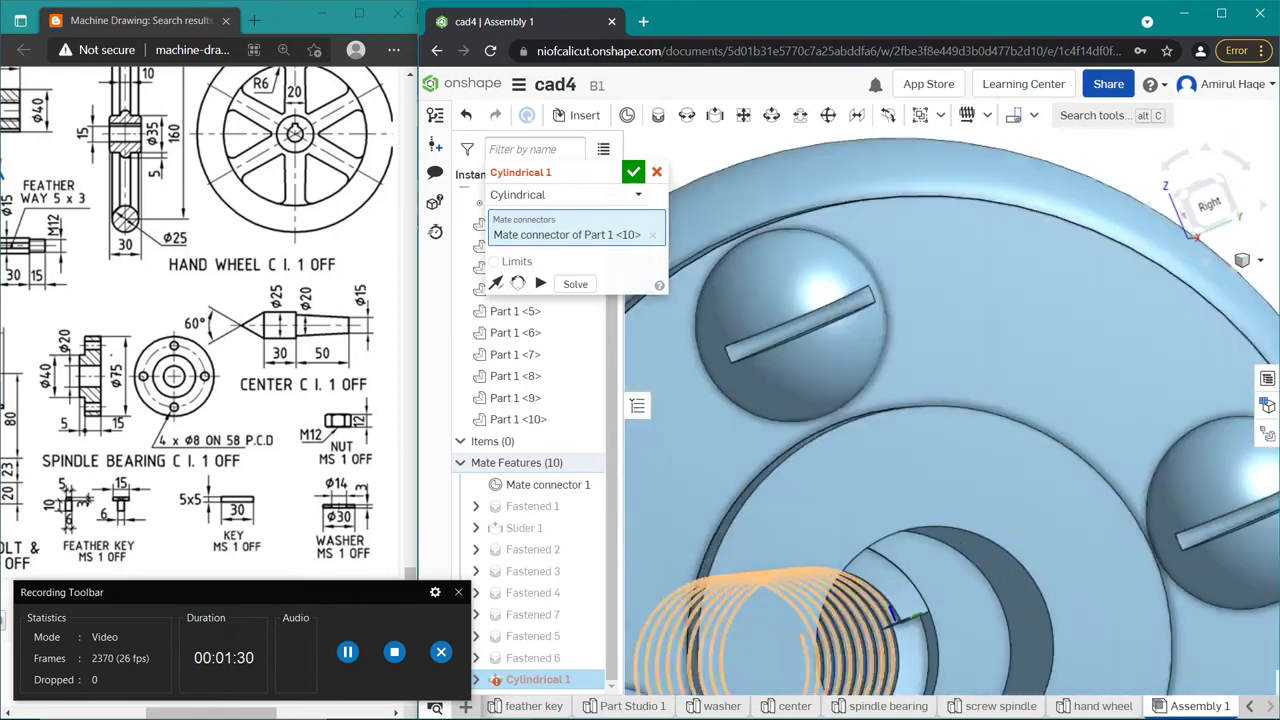
{"action": "scroll", "coordinate": [880, 640], "scroll_direction": "up", "scroll_amount": 2}
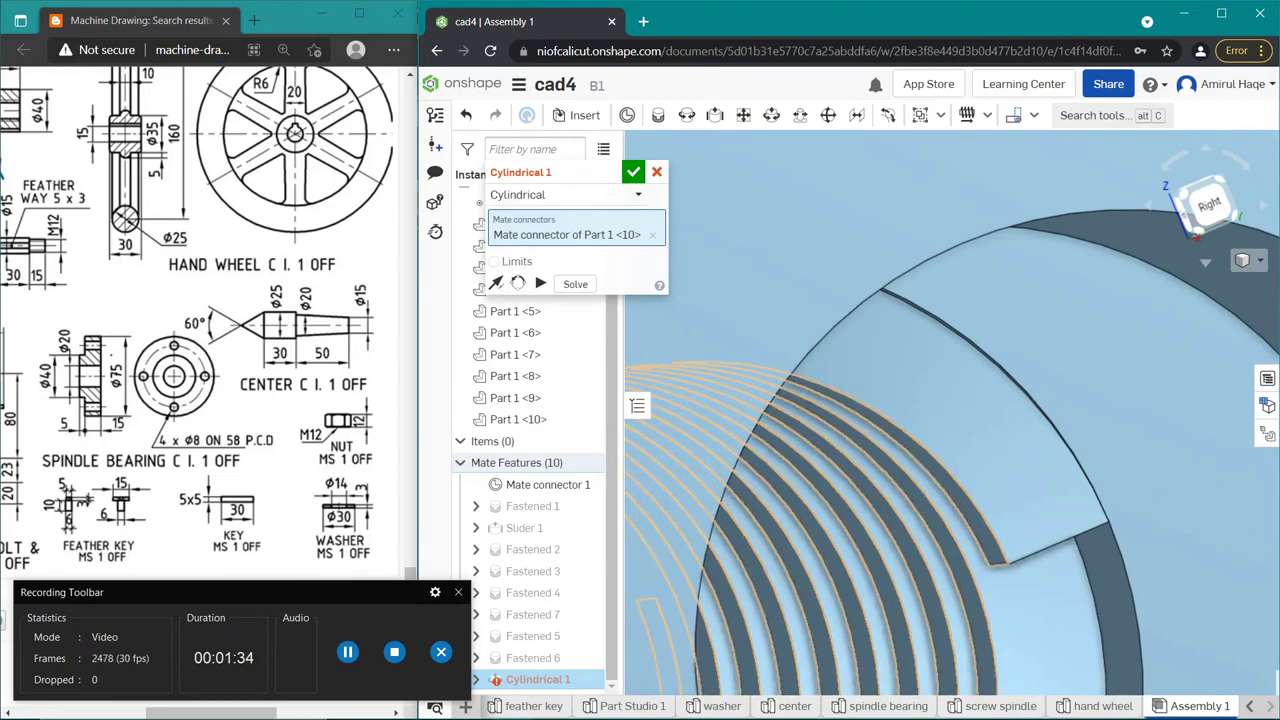
{"action": "left_click", "coordinate": [1013, 612]}
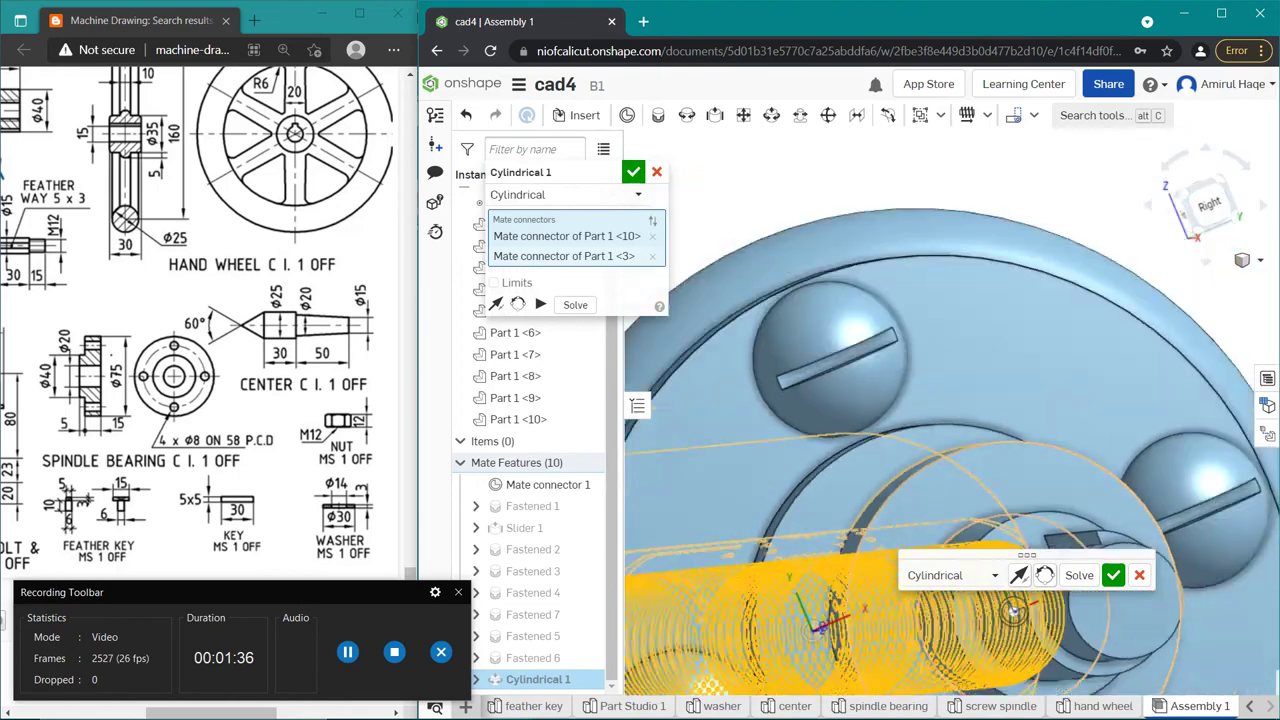
Step: Confirm Cylindrical 1, check it from the Right view, and discard the empty Cylindrical 2
{"action": "scroll", "coordinate": [1013, 612], "scroll_direction": "down", "scroll_amount": 5}
{"action": "mouse_move", "coordinate": [1013, 612]}
{"action": "right_mouse_down"}
{"action": "mouse_move", "coordinate": [880, 620]}
{"action": "mouse_move", "coordinate": [910, 667]}
{"action": "right_mouse_up"}
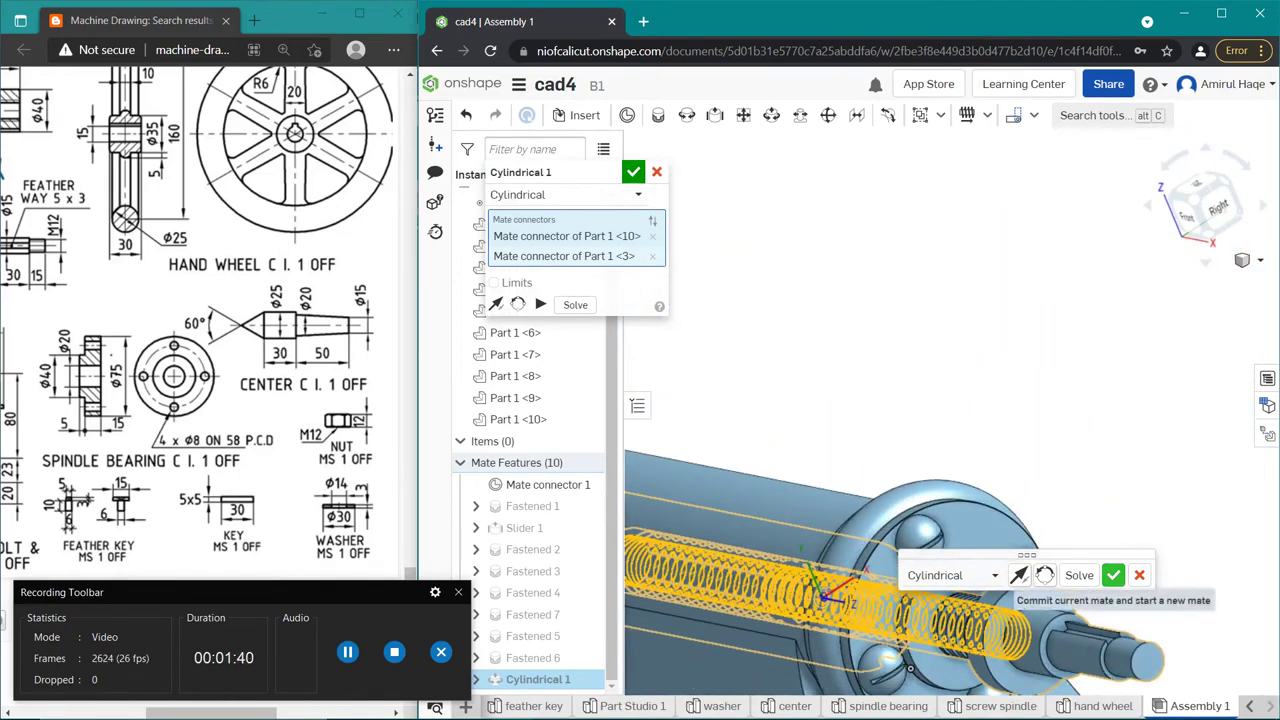
{"action": "left_click", "coordinate": [1113, 575]}
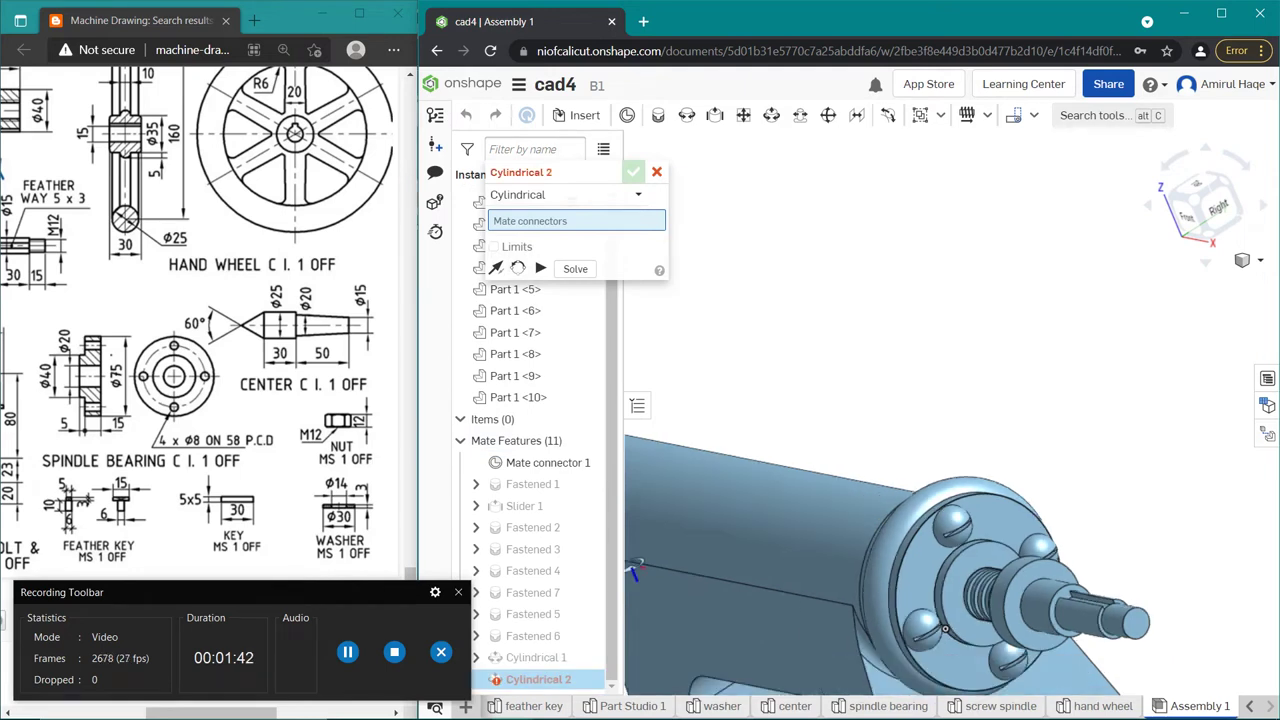
{"action": "scroll", "coordinate": [910, 667], "scroll_direction": "down", "scroll_amount": 3}
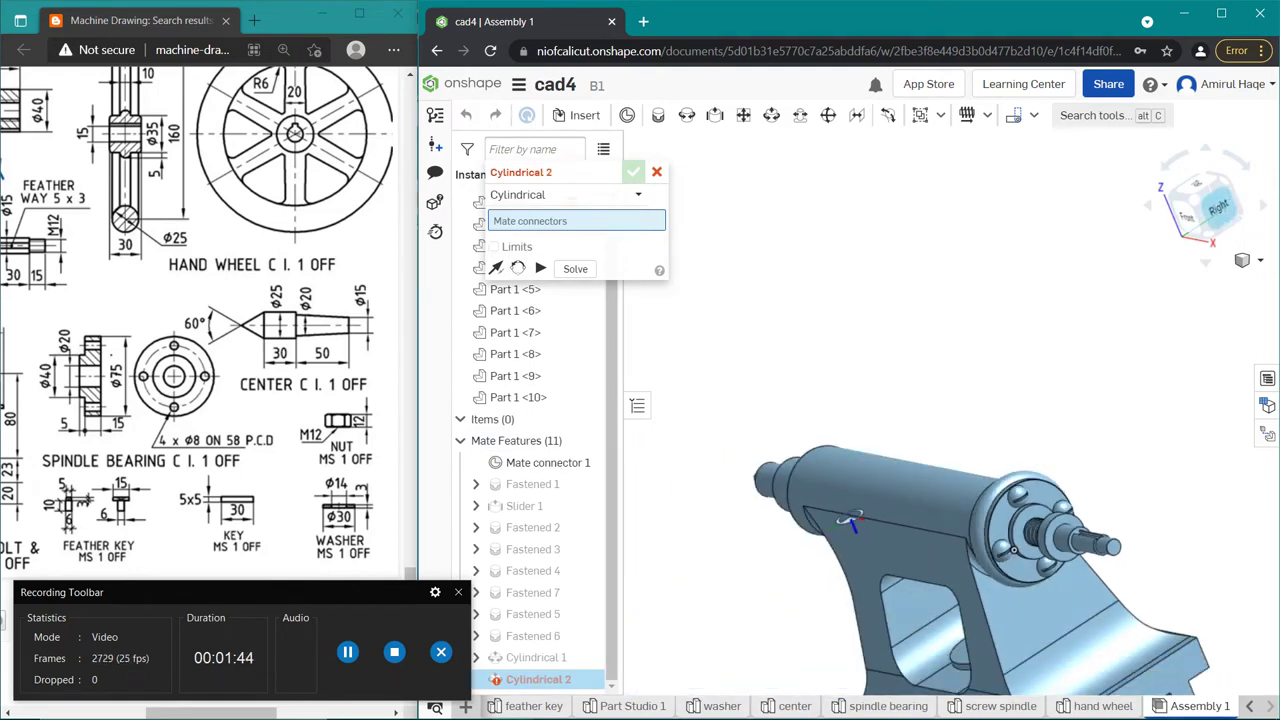
{"action": "left_click", "coordinate": [1217, 208]}
{"action": "mouse_move", "coordinate": [1154, 470]}
{"action": "right_mouse_down"}
{"action": "mouse_move", "coordinate": [1031, 371]}
{"action": "mouse_move", "coordinate": [940, 348]}
{"action": "right_mouse_up"}
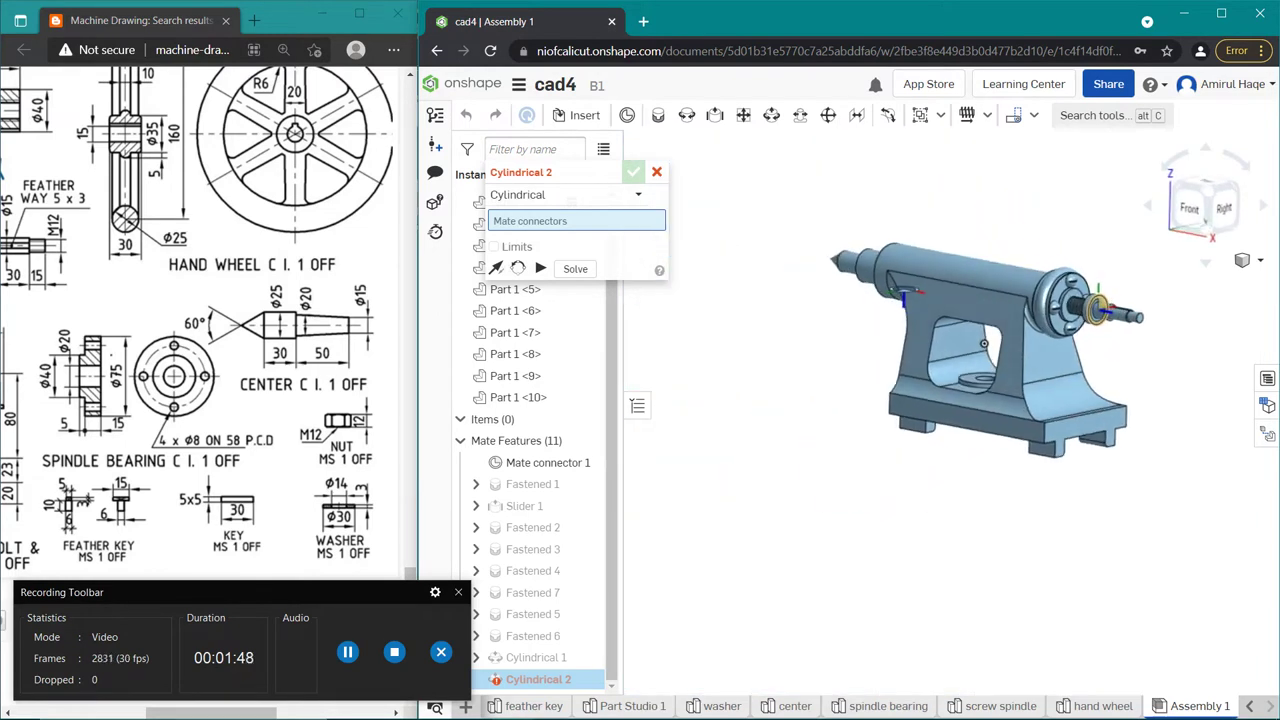
{"action": "scroll", "coordinate": [901, 363], "scroll_direction": "up", "scroll_amount": 2}
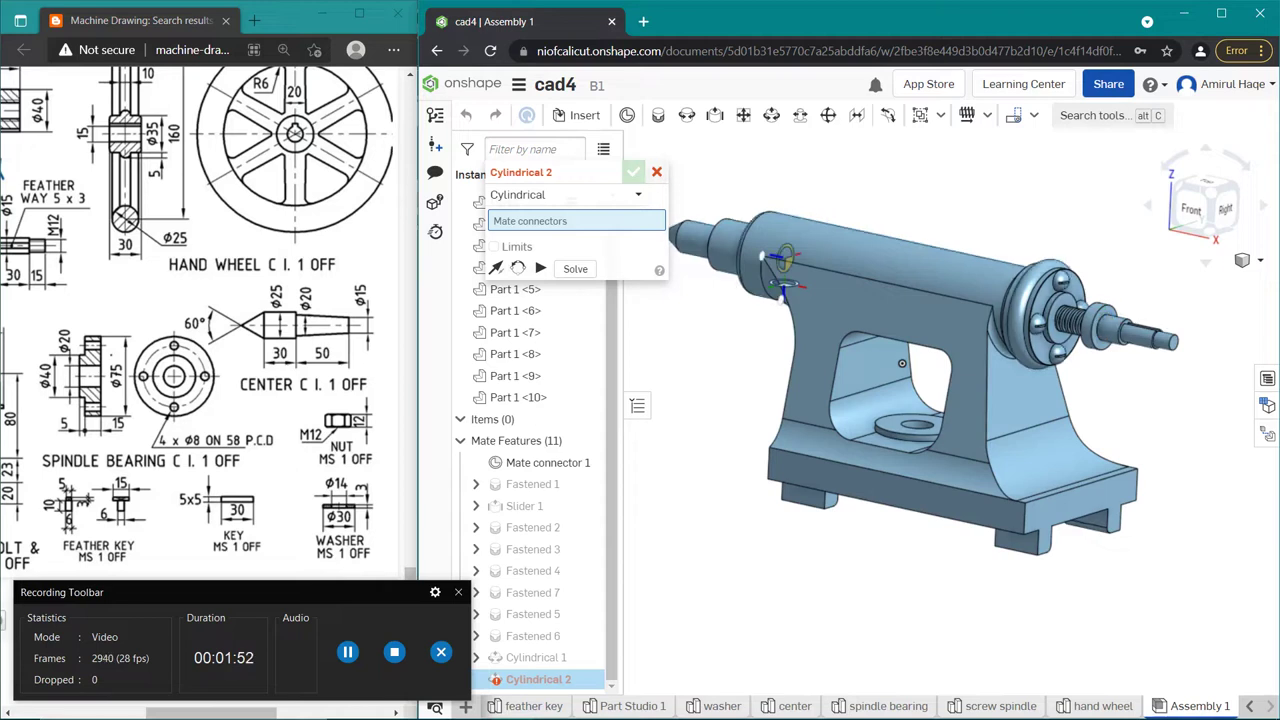
{"action": "key", "text": "Escape"}
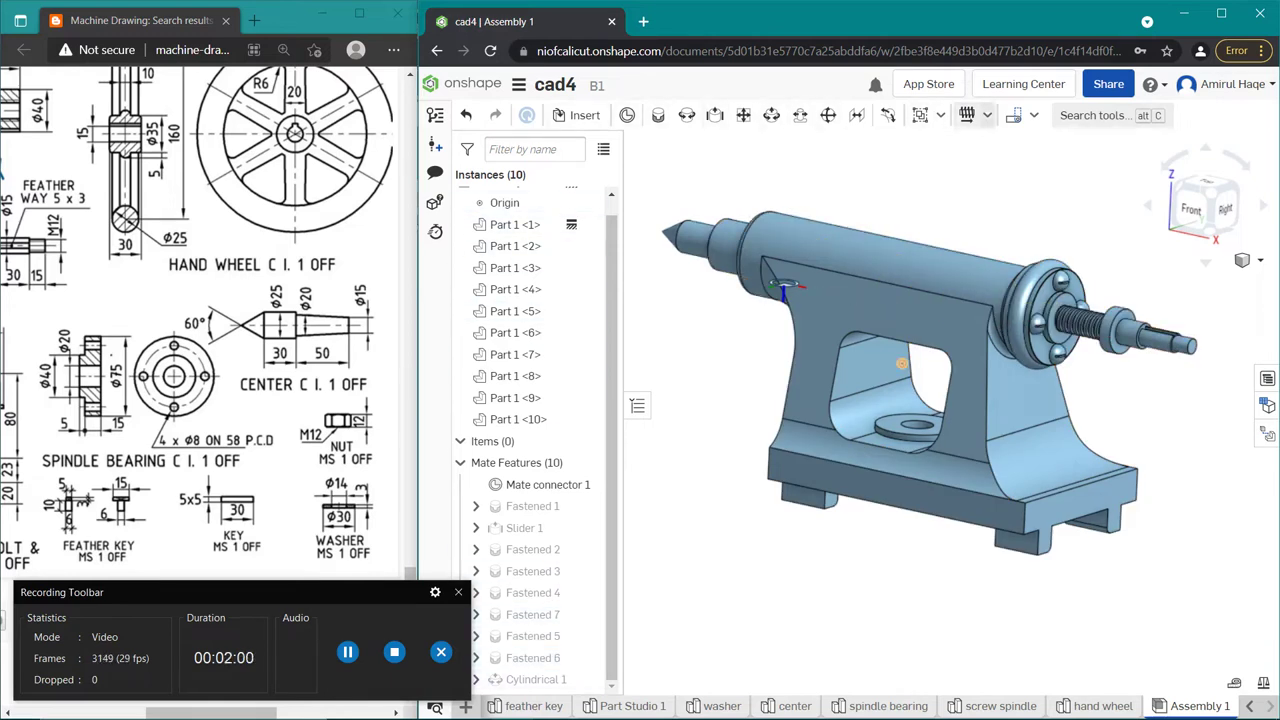
Step: Add a Screw relation that uses Cylindrical 1 as its mate
{"action": "left_click", "coordinate": [968, 115]}
{"action": "left_click", "coordinate": [1016, 199]}
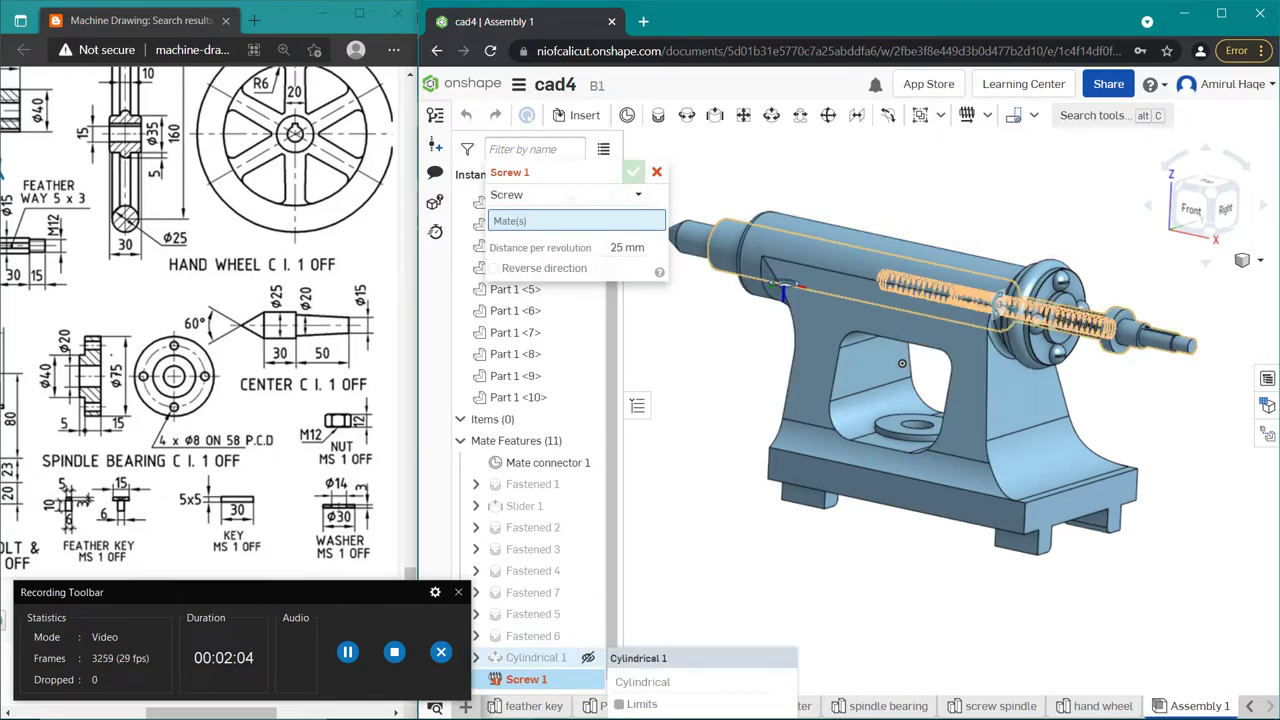
{"action": "left_click", "coordinate": [560, 657]}
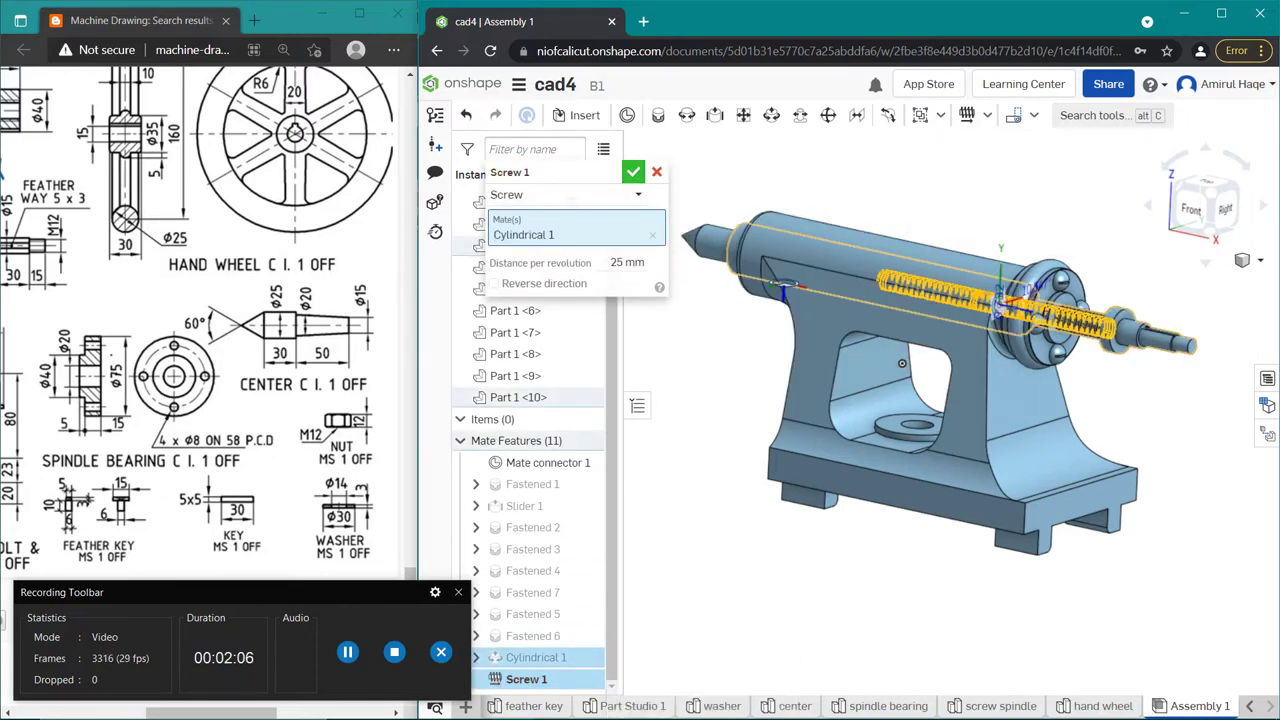
{"action": "key", "text": "Return"}
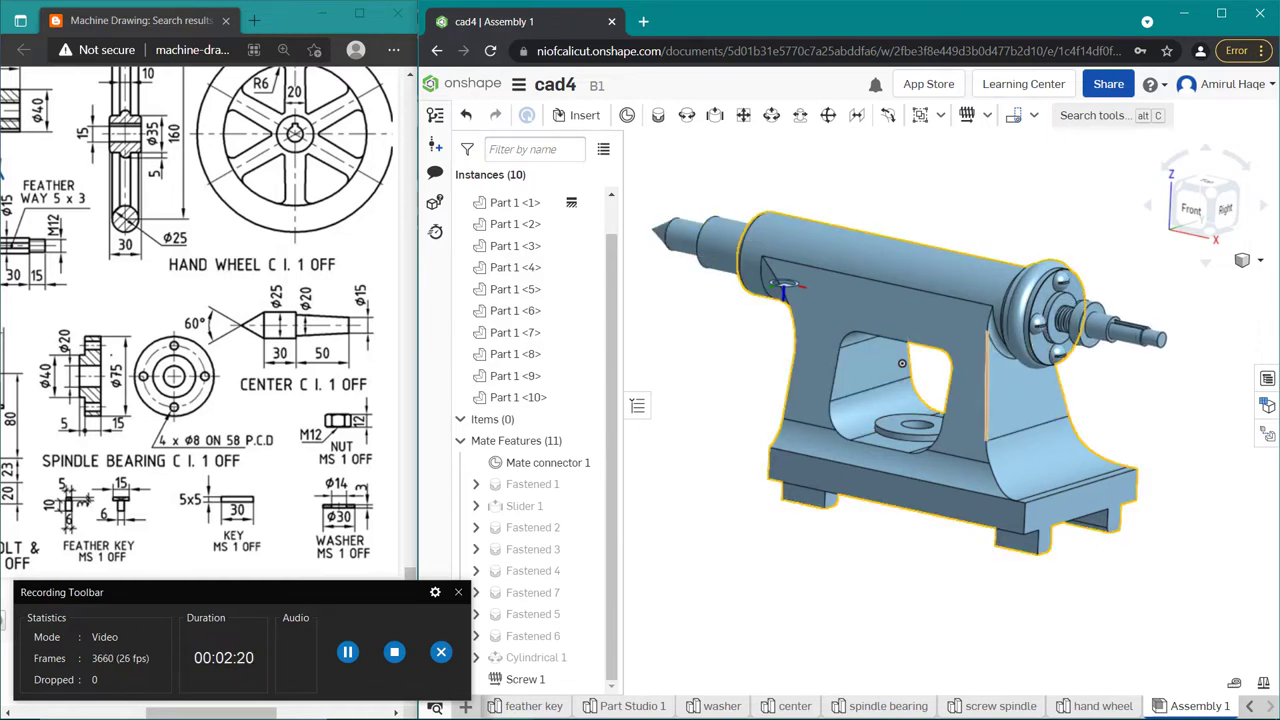
Step: Edit Screw 1 so its distance per revolution is 5 mm instead of 25 mm
{"action": "scroll", "coordinate": [941, 353], "scroll_direction": "down", "scroll_amount": 2}
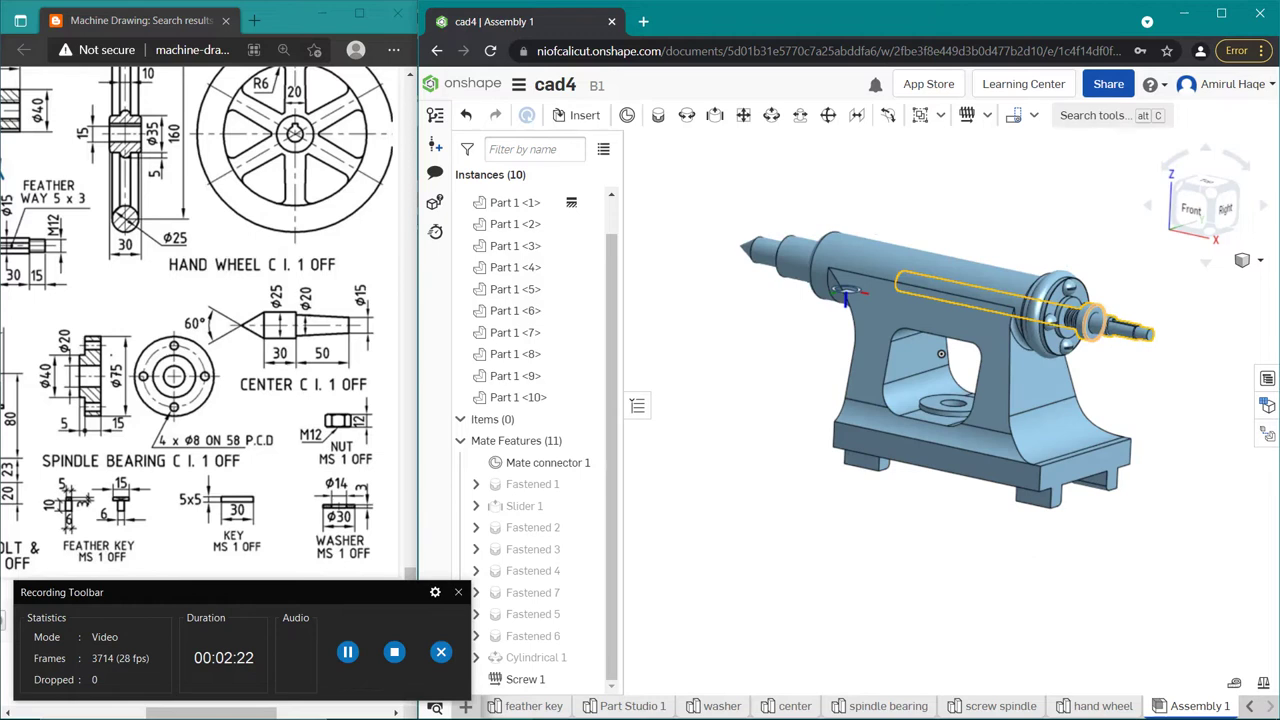
{"action": "left_click", "coordinate": [525, 679]}
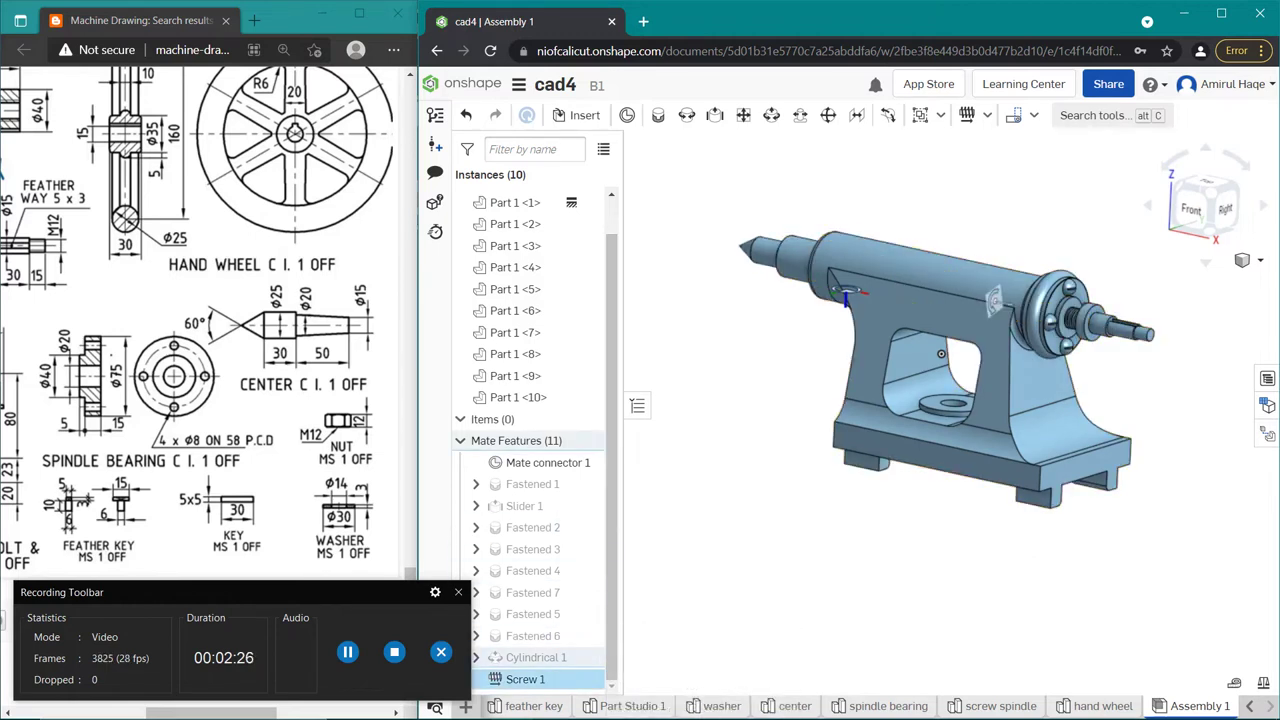
{"action": "double_click", "coordinate": [525, 679]}
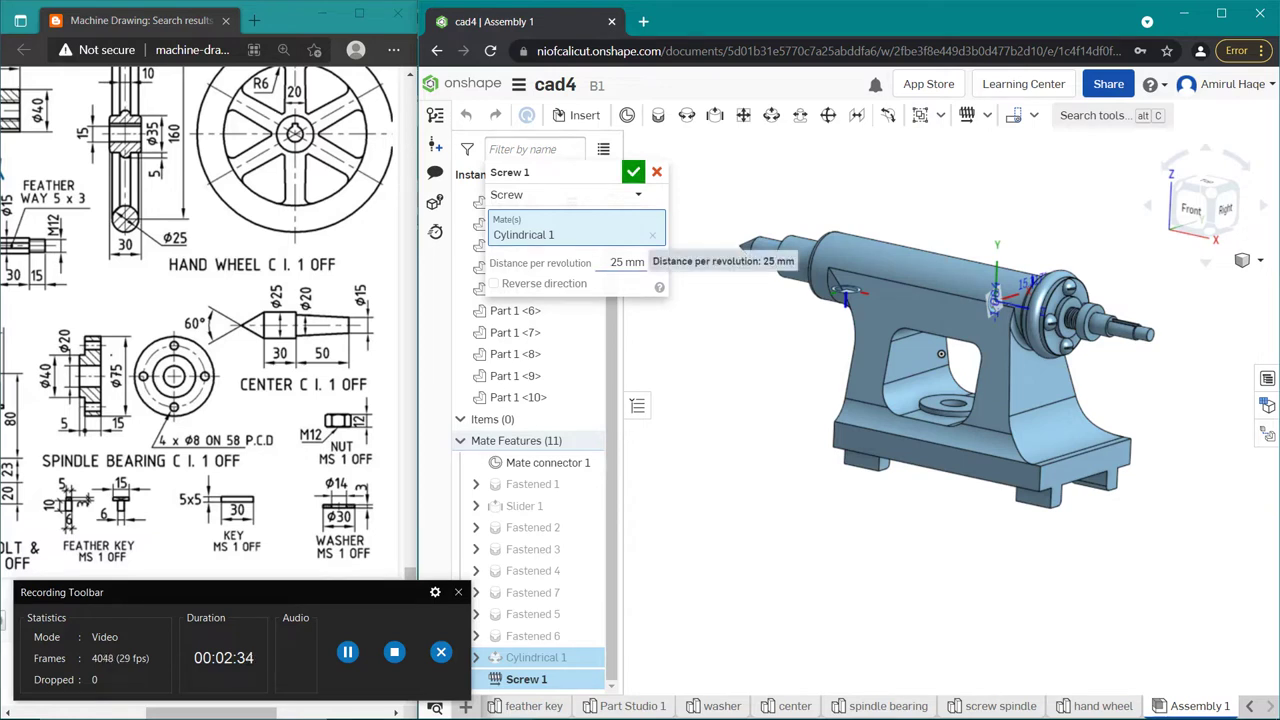
{"action": "left_click", "coordinate": [628, 262]}
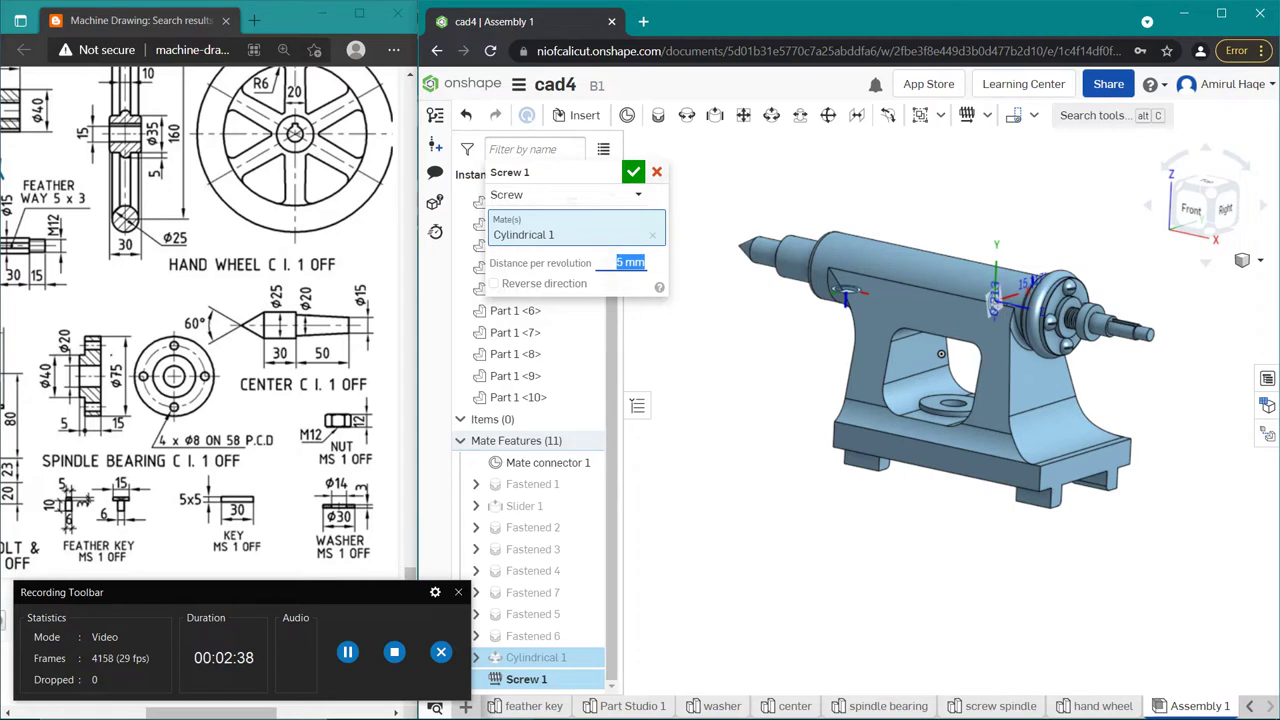
{"action": "key", "text": "Return"}
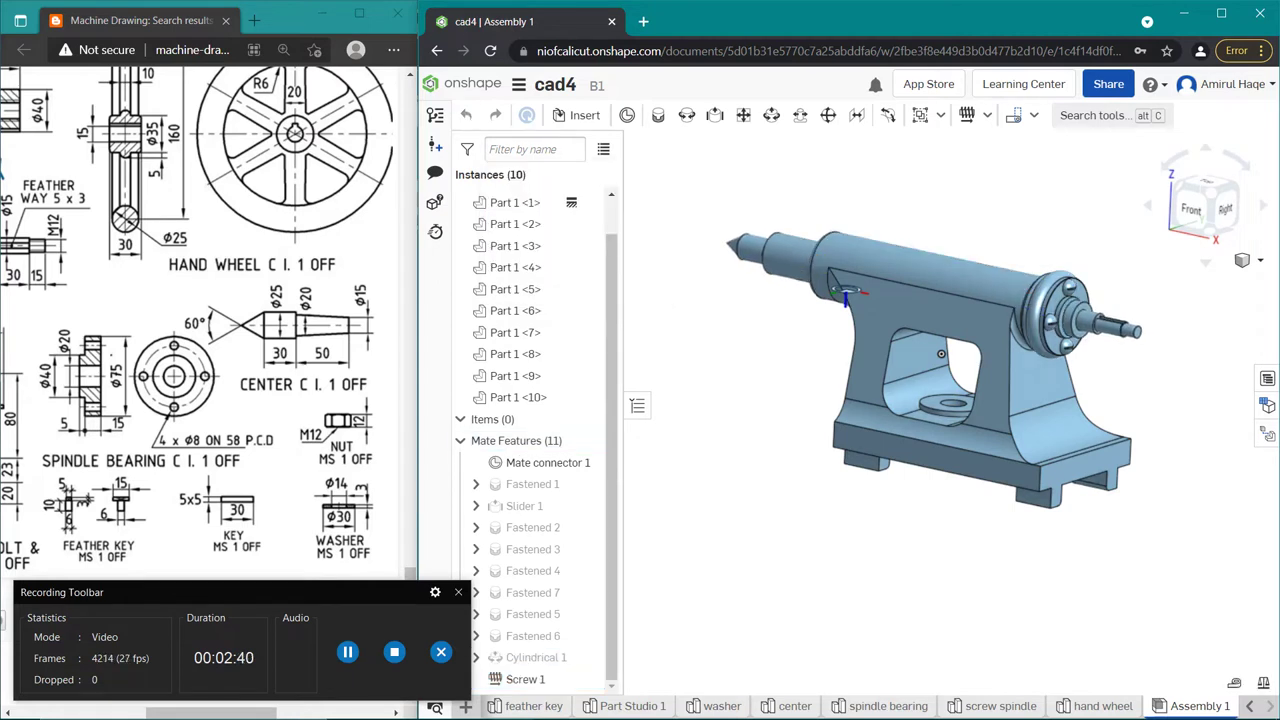
Step: Slide the screw spindle in and out to test Screw 1, zoom in on the flange, and begin a Fastened mate
{"action": "scroll", "coordinate": [1086, 290], "scroll_direction": "up", "scroll_amount": 2}
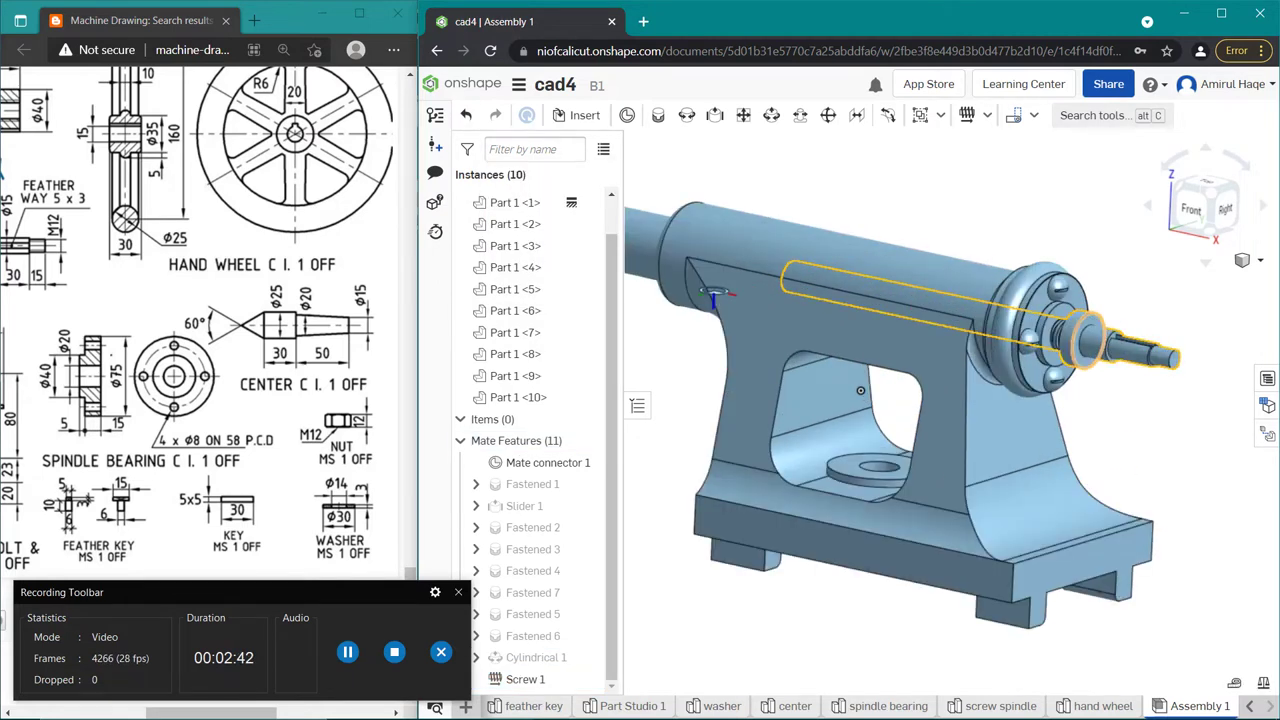
{"action": "scroll", "coordinate": [1068, 305], "scroll_direction": "up", "scroll_amount": 5}
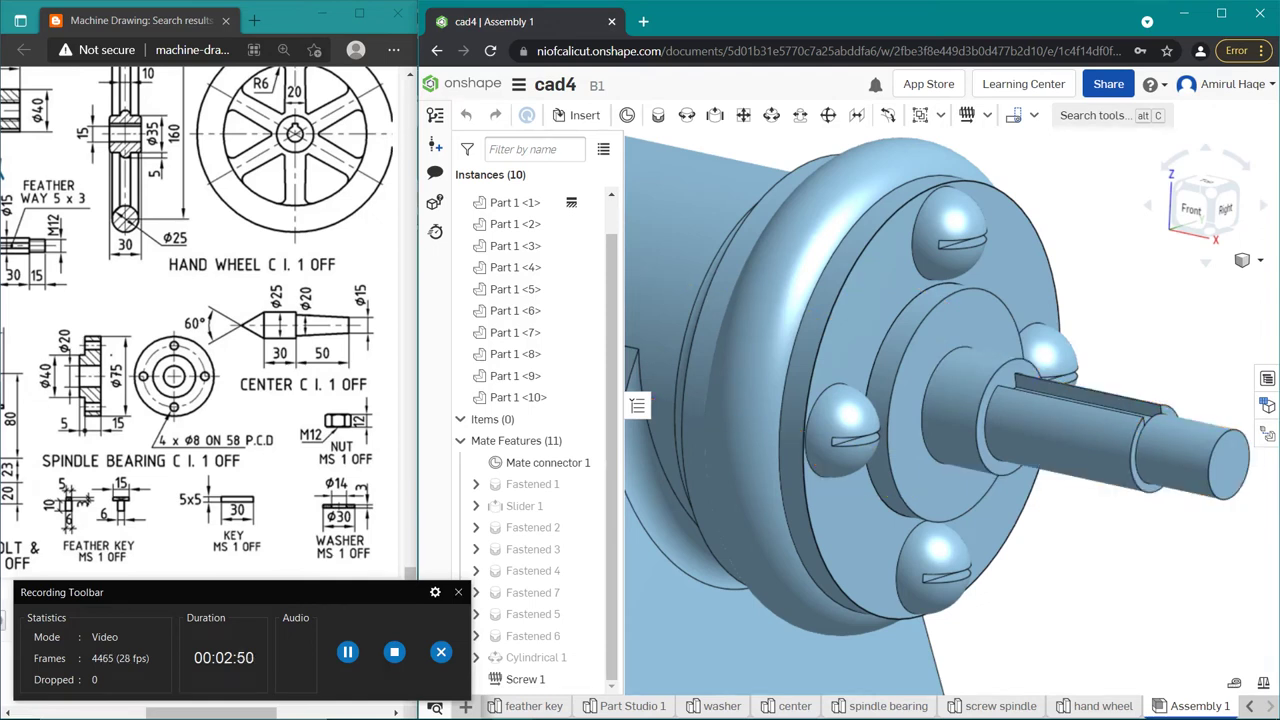
{"action": "left_click_drag", "start_coordinate": [1200, 460], "coordinate": [1125, 445]}
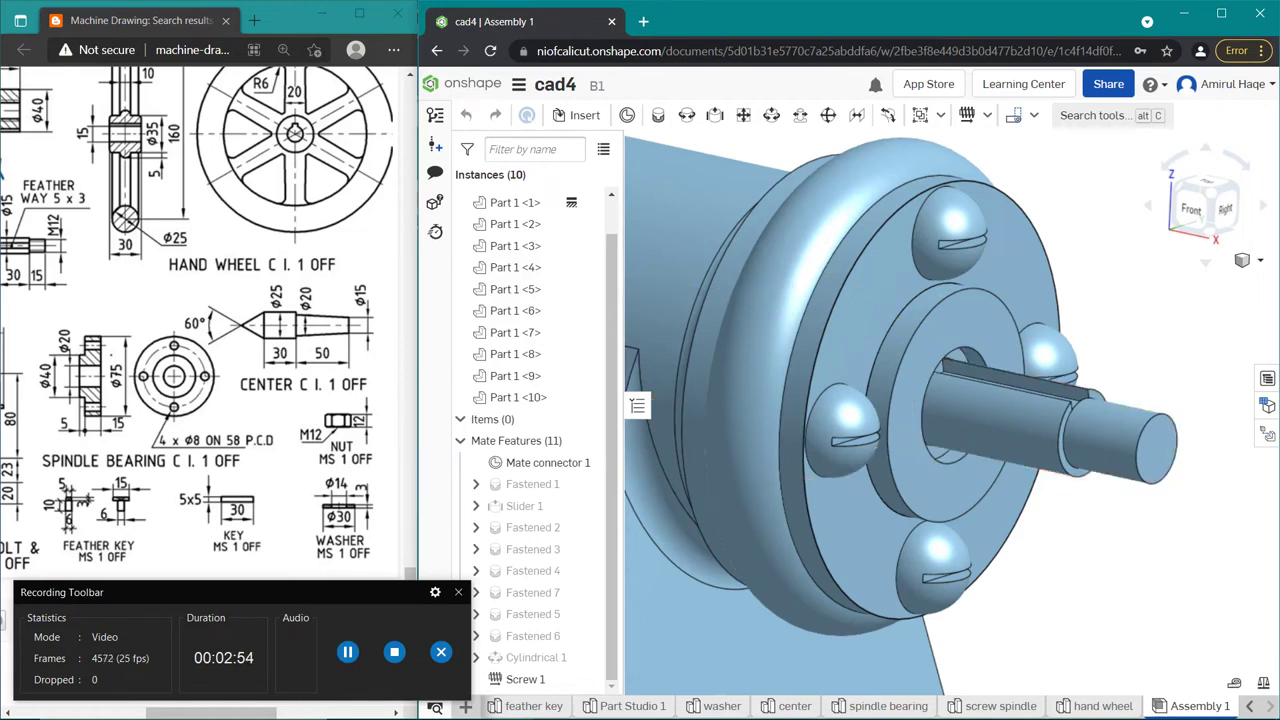
{"action": "left_click_drag", "start_coordinate": [1150, 440], "coordinate": [1215, 455]}
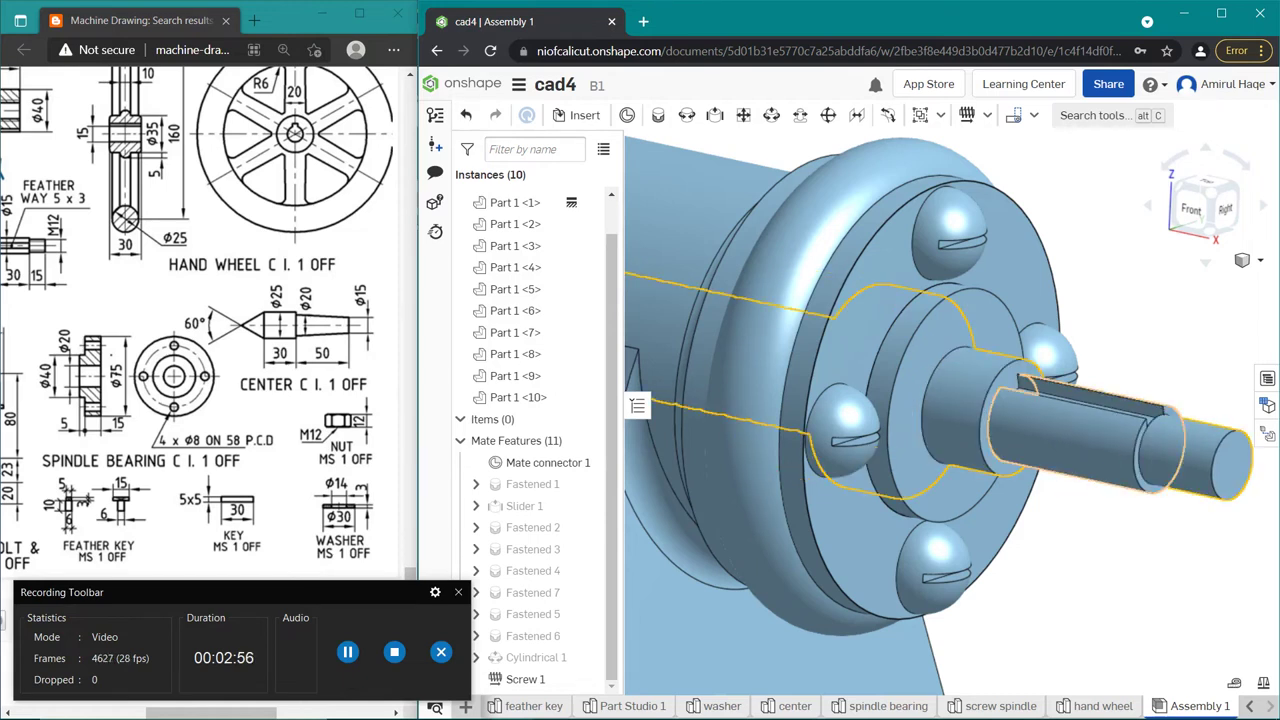
{"action": "scroll", "coordinate": [995, 387], "scroll_direction": "up", "scroll_amount": 2}
{"action": "scroll", "coordinate": [995, 387], "scroll_direction": "up", "scroll_amount": 2}
{"action": "scroll", "coordinate": [995, 387], "scroll_direction": "up", "scroll_amount": 2}
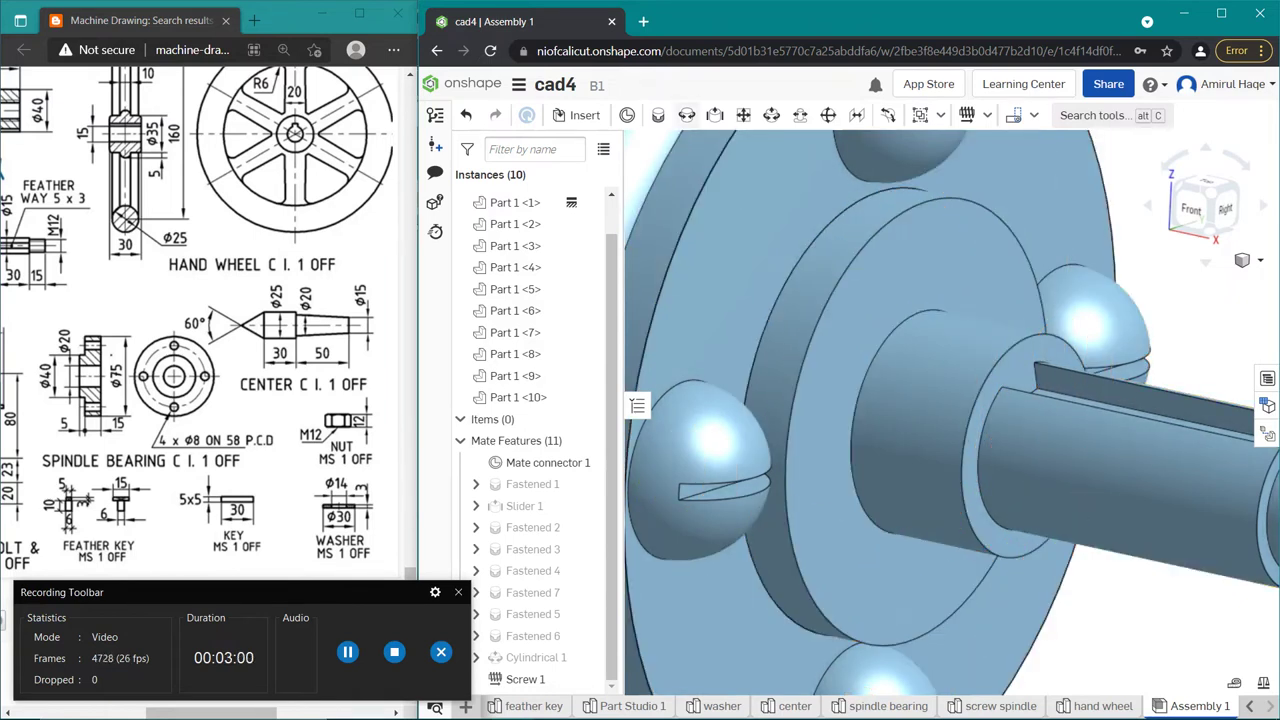
{"action": "left_click", "coordinate": [658, 115]}
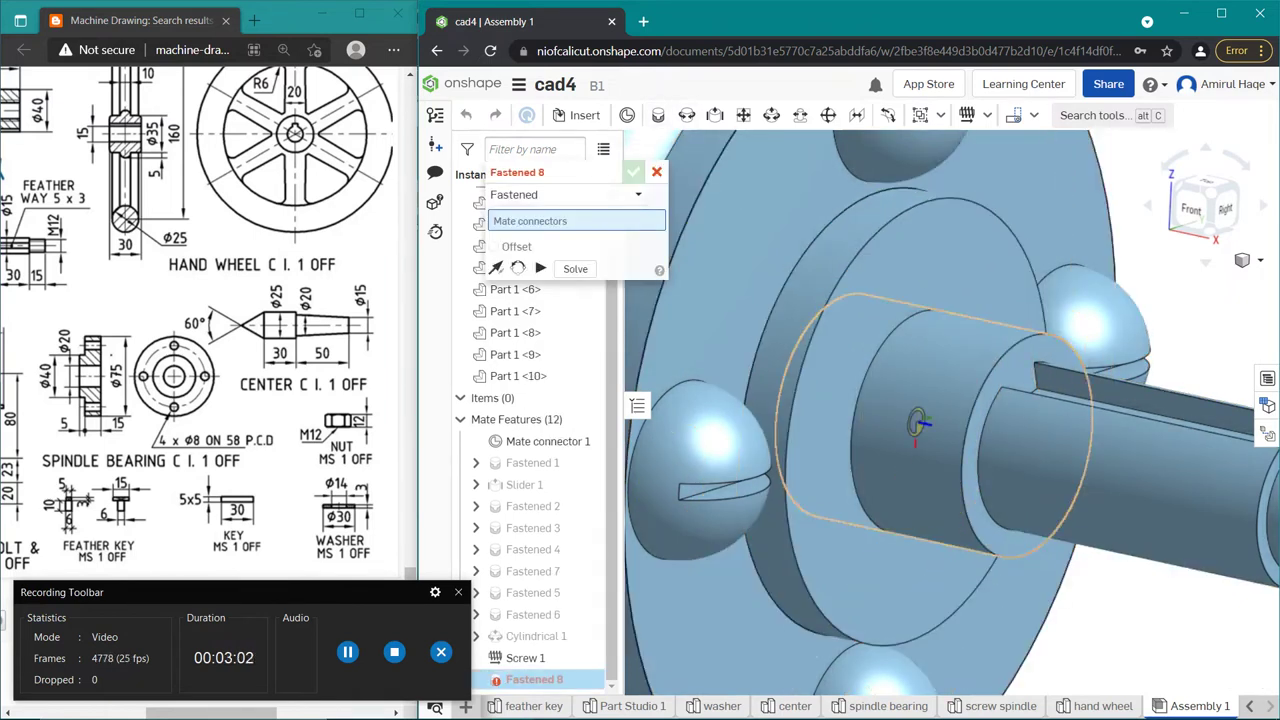
Step: Try a revolute mate between Part 1 <10> and Part 1 <4>, then cancel it
{"action": "key", "text": "Escape"}
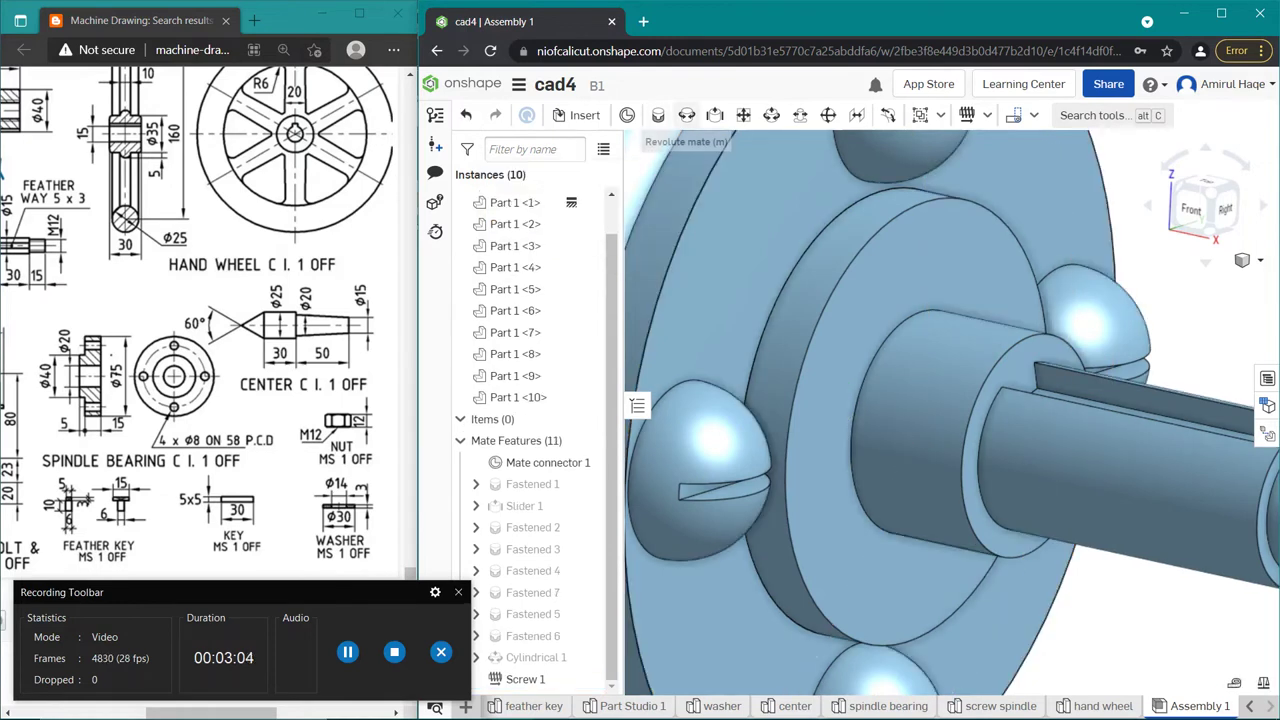
{"action": "left_click", "coordinate": [686, 115]}
{"action": "left_click", "coordinate": [1005, 383]}
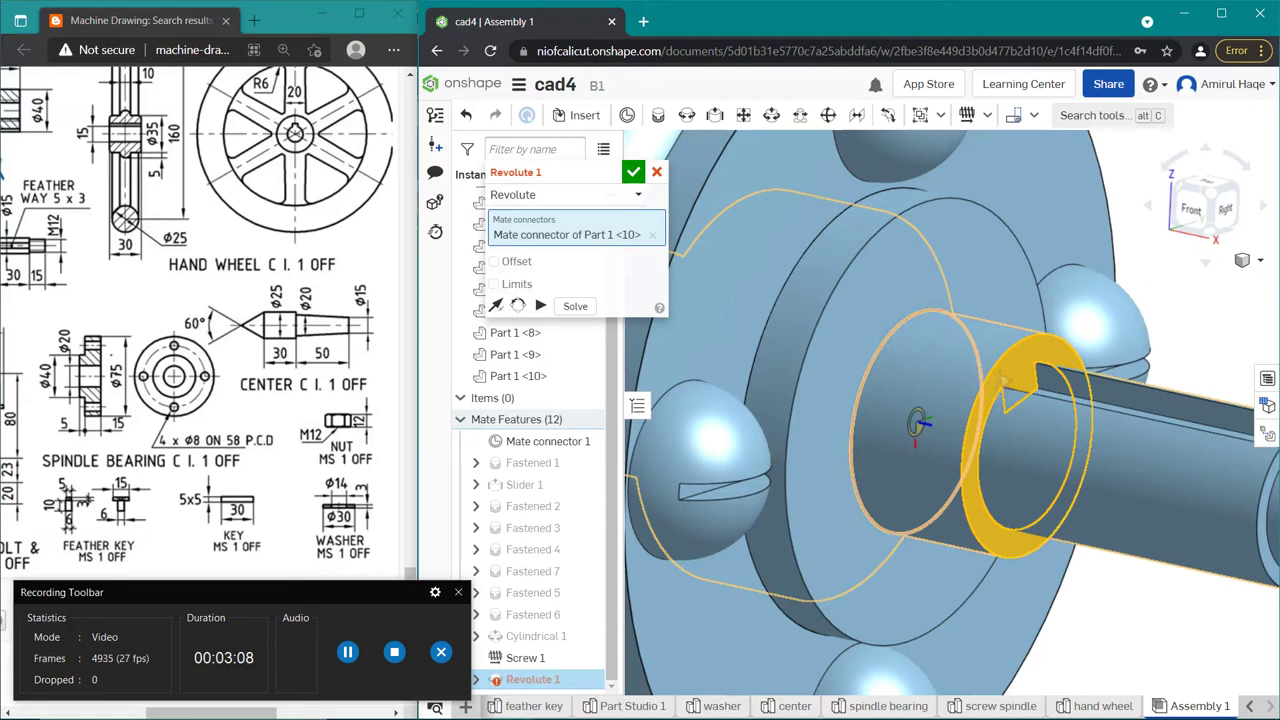
{"action": "left_click", "coordinate": [840, 410]}
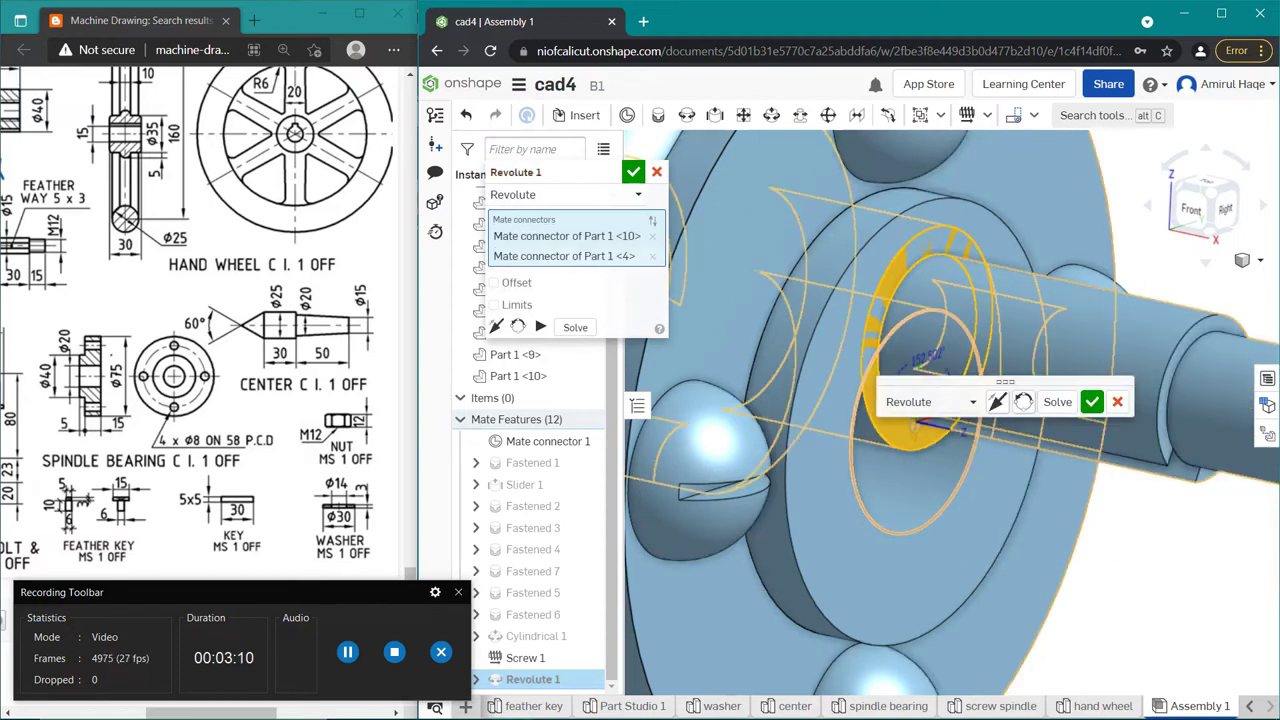
{"action": "left_click", "coordinate": [656, 172]}
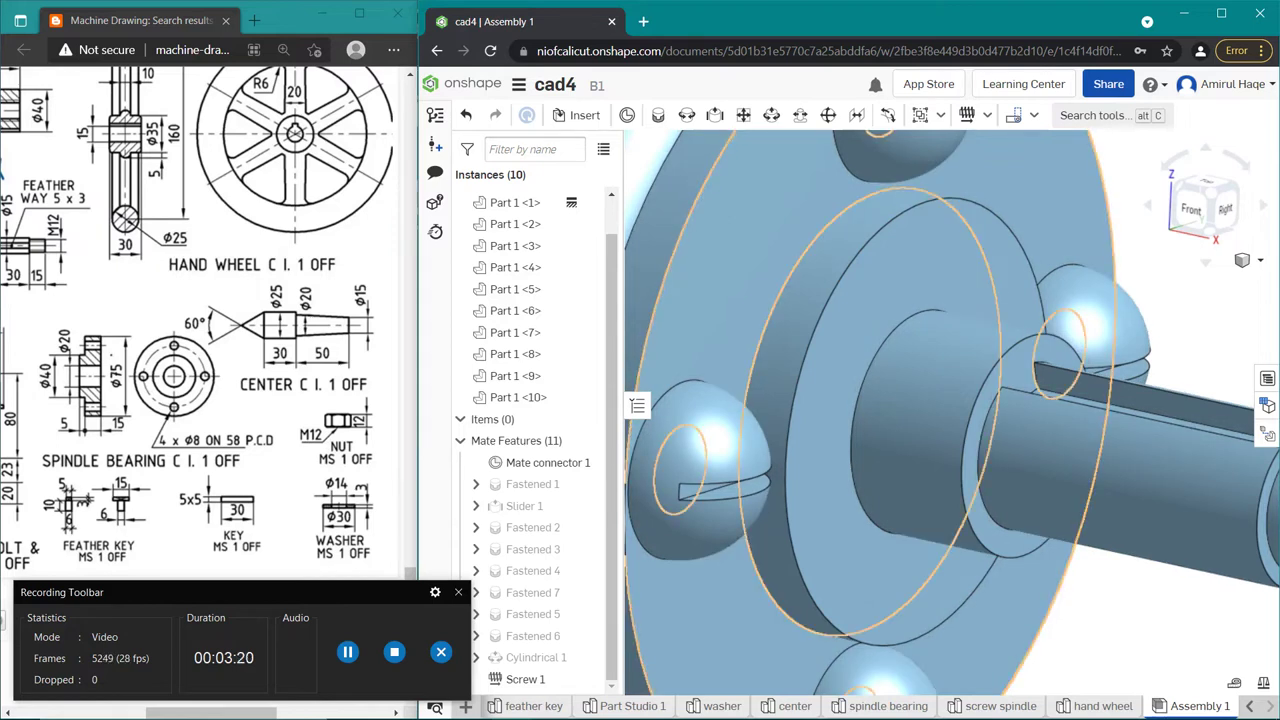
Step: Slide the shaft in and out to test motion, then pull the spindle out to expose its threads
{"action": "scroll", "coordinate": [950, 590], "scroll_direction": "down", "scroll_amount": 1}
{"action": "scroll", "coordinate": [950, 590], "scroll_direction": "down", "scroll_amount": 2}
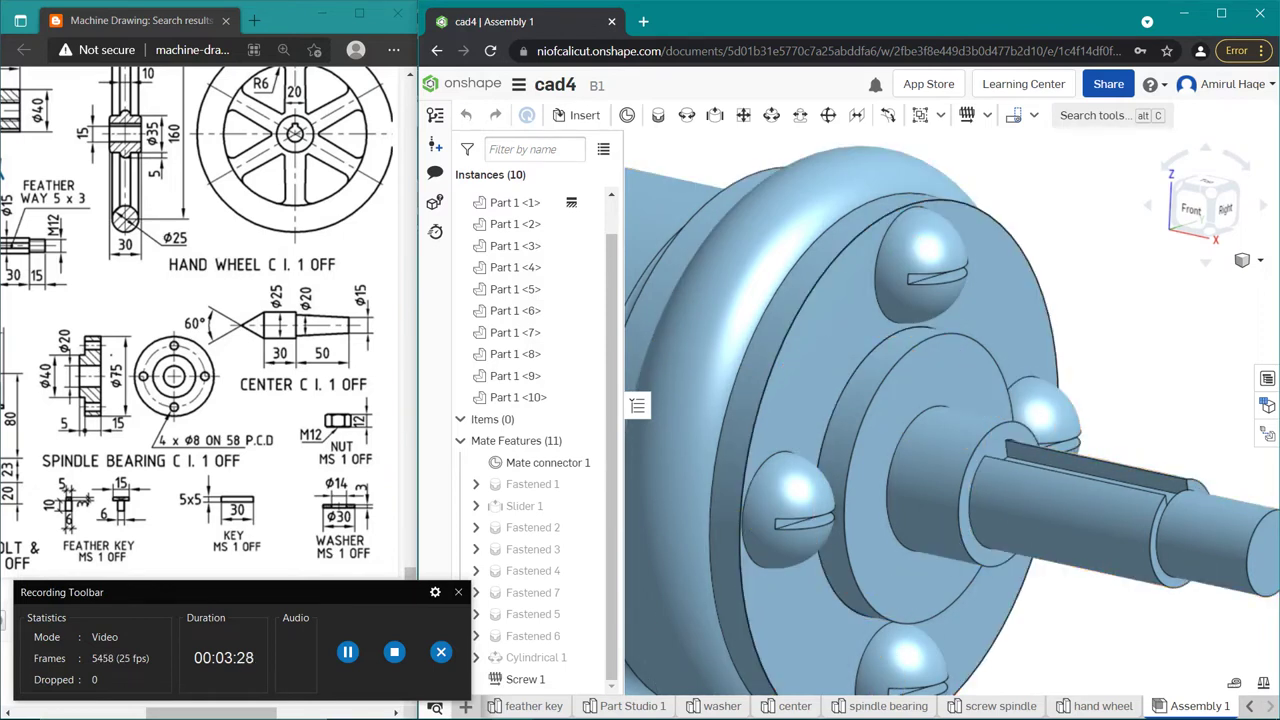
{"action": "left_click_drag", "start_coordinate": [1120, 500], "coordinate": [1000, 460]}
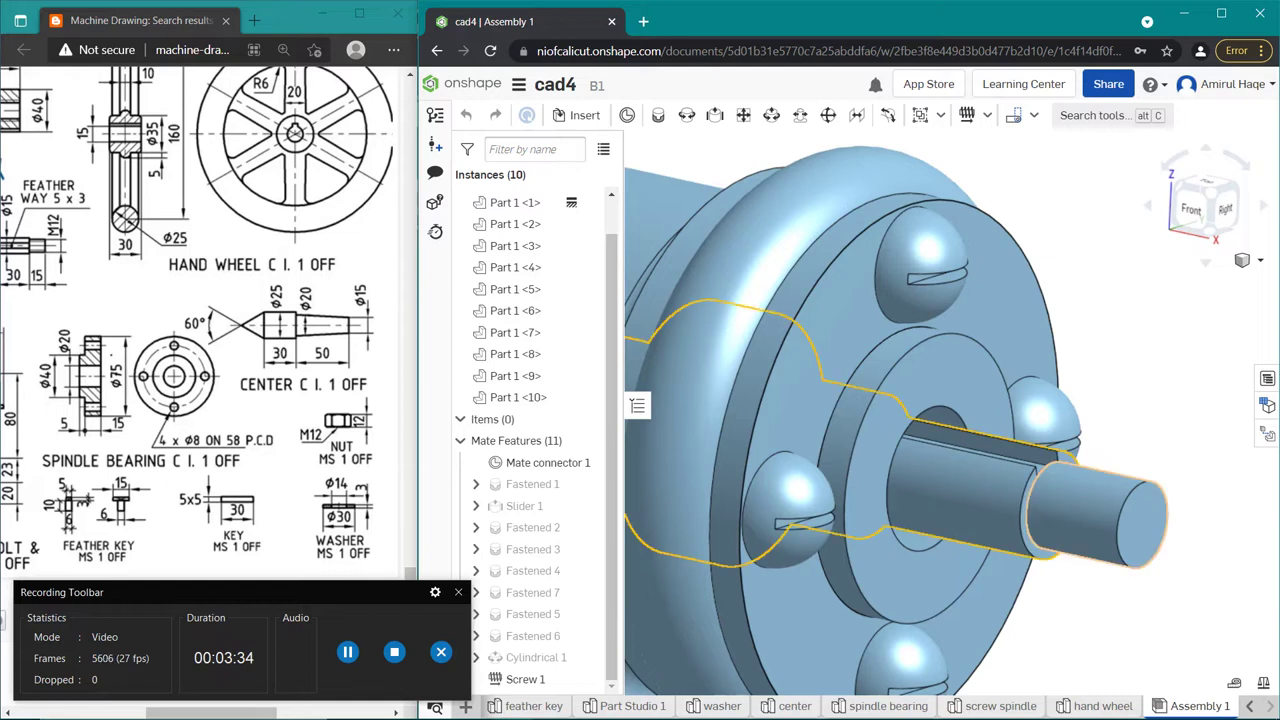
{"action": "left_click_drag", "start_coordinate": [1080, 500], "coordinate": [1155, 520]}
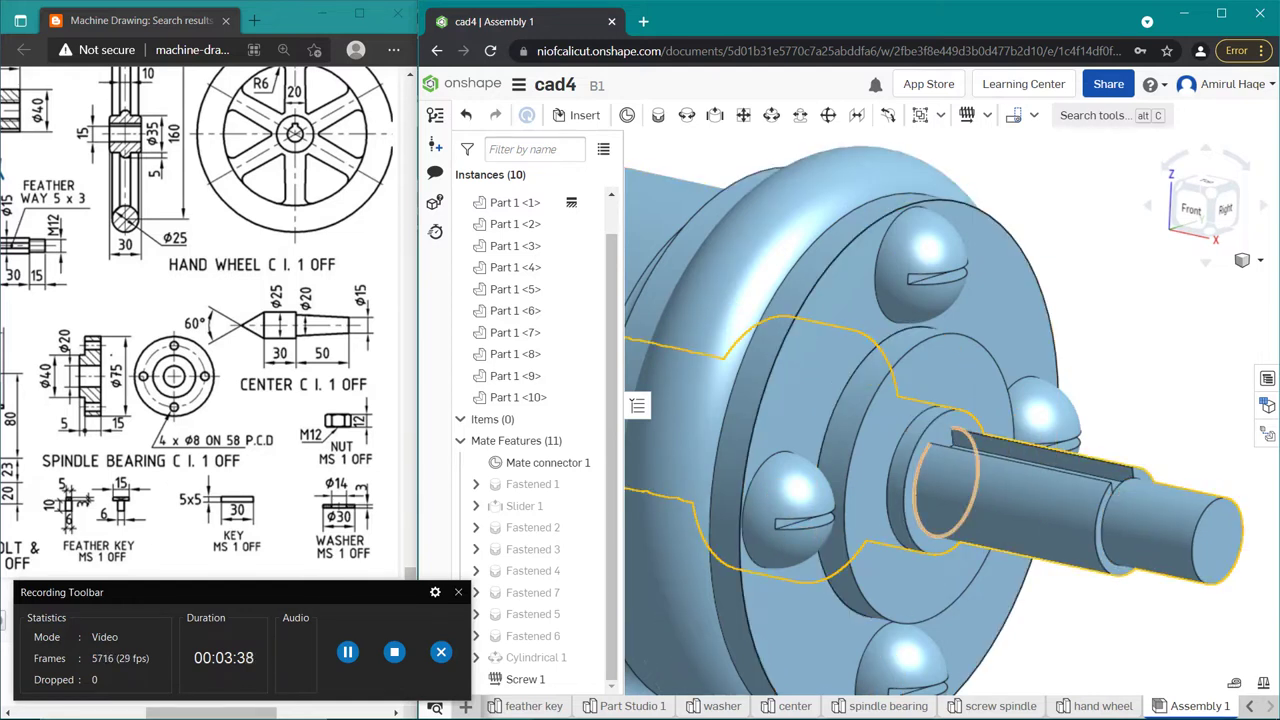
{"action": "scroll", "coordinate": [920, 480], "scroll_direction": "up", "scroll_amount": 1}
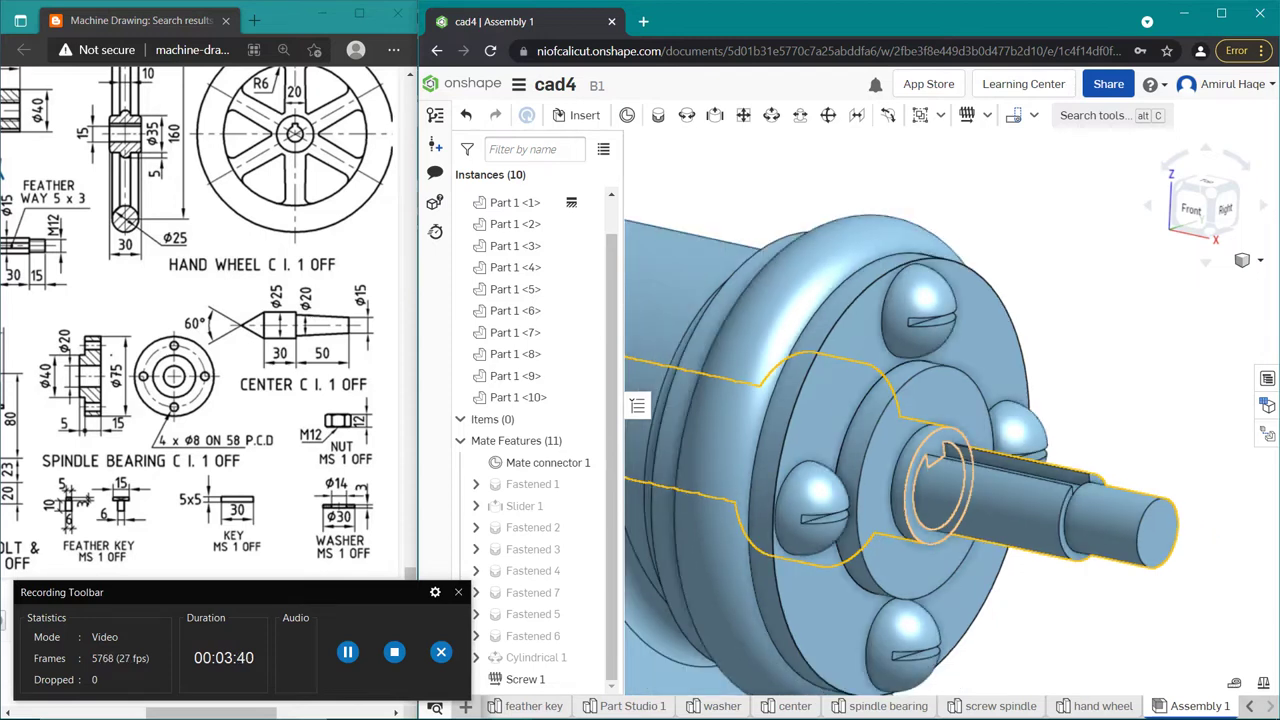
{"action": "scroll", "coordinate": [920, 480], "scroll_direction": "up", "scroll_amount": 2}
{"action": "scroll", "coordinate": [870, 490], "scroll_direction": "up", "scroll_amount": 2}
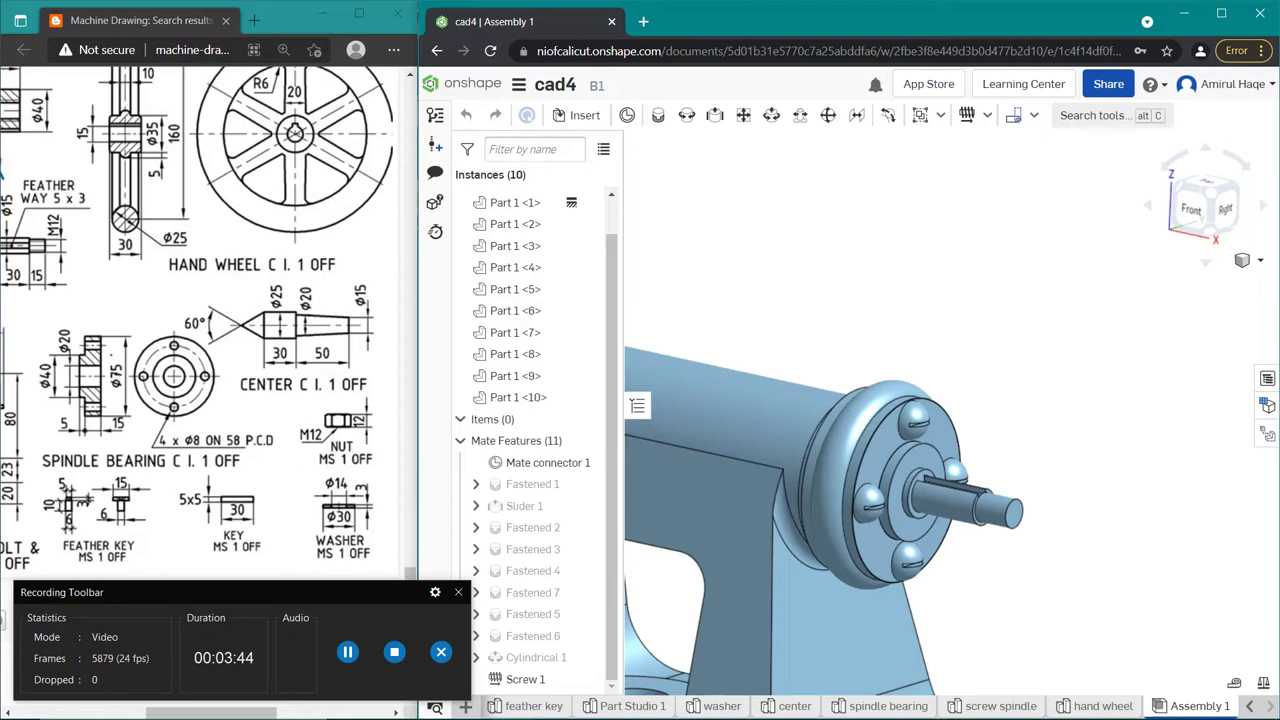
{"action": "left_click_drag", "start_coordinate": [1000, 510], "coordinate": [1120, 535]}
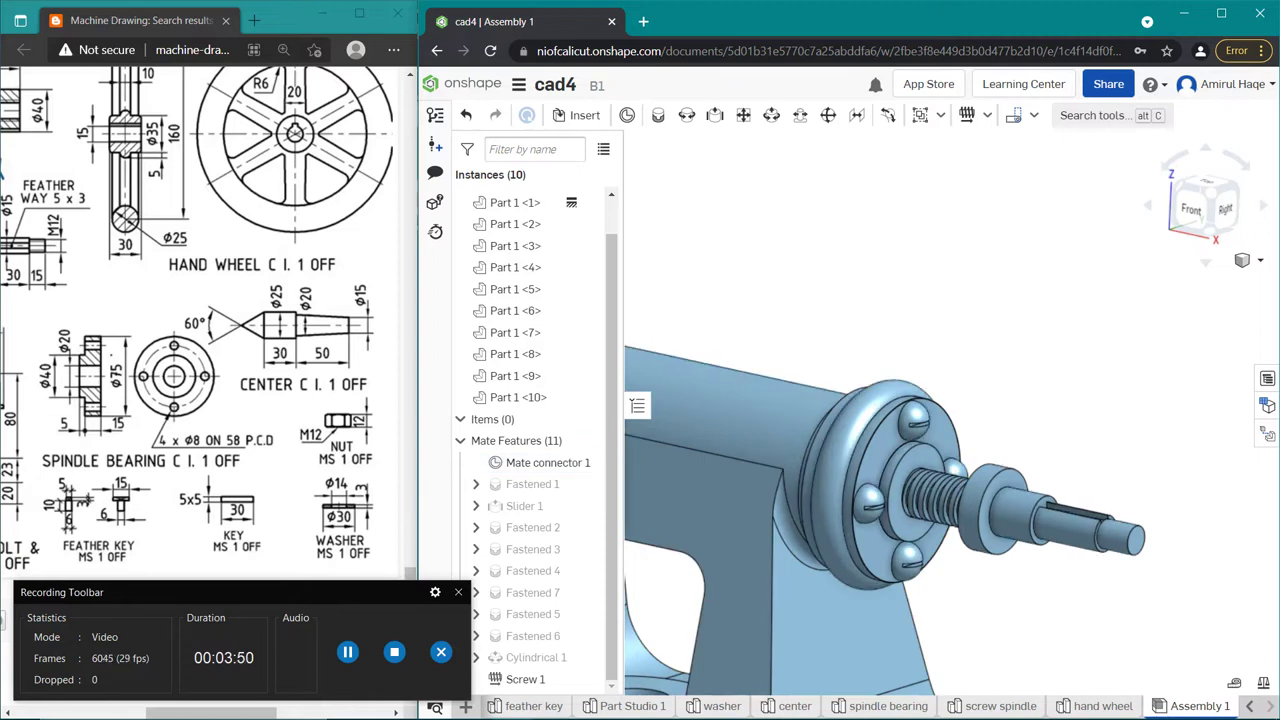
{"action": "left_click_drag", "start_coordinate": [150, 592], "coordinate": [164, 548]}
{"action": "left_click_drag", "start_coordinate": [212, 712], "coordinate": [130, 712]}
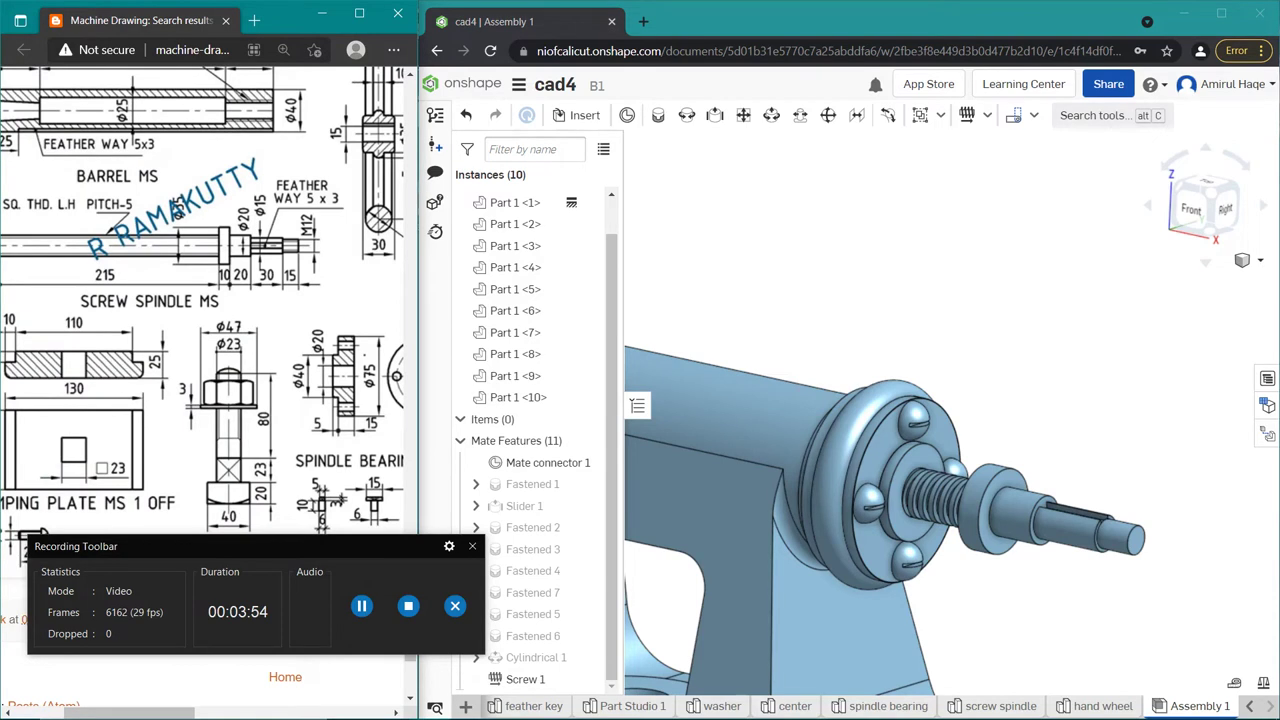
Step: Scroll the blog to the Sectional Elevation drawing, then hide the screw spindle with Y
{"action": "scroll", "coordinate": [202, 295], "scroll_direction": "down", "scroll_amount": 2}
{"action": "scroll", "coordinate": [202, 295], "scroll_direction": "up", "scroll_amount": 6}
{"action": "scroll", "coordinate": [202, 295], "scroll_direction": "up", "scroll_amount": 5}
{"action": "scroll", "coordinate": [202, 295], "scroll_direction": "up", "scroll_amount": 1}
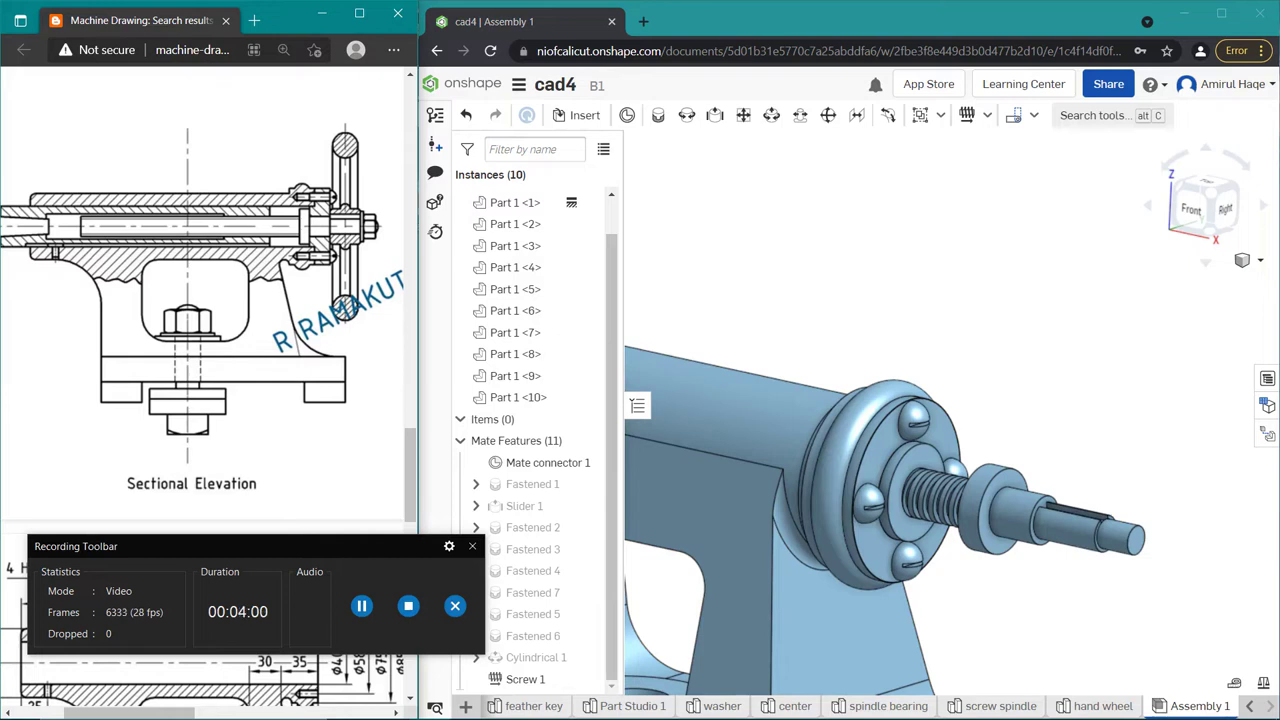
{"action": "left_click", "coordinate": [900, 250]}
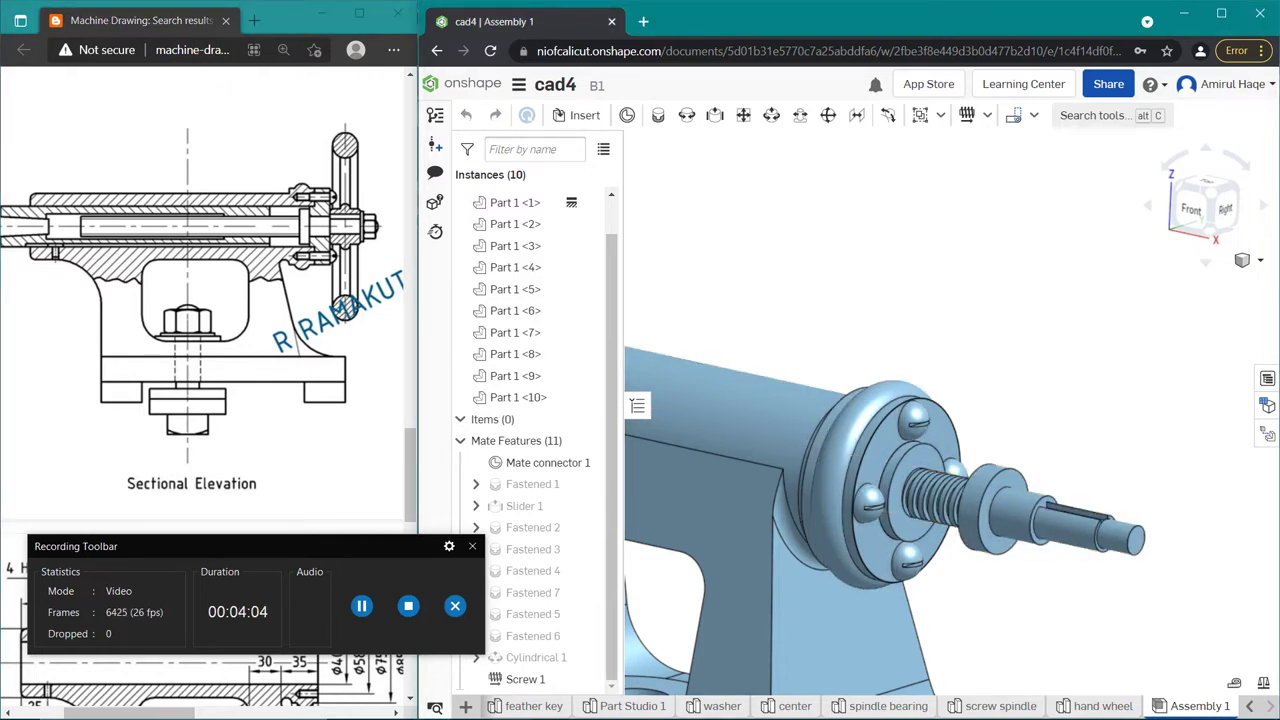
{"action": "key", "text": "y"}
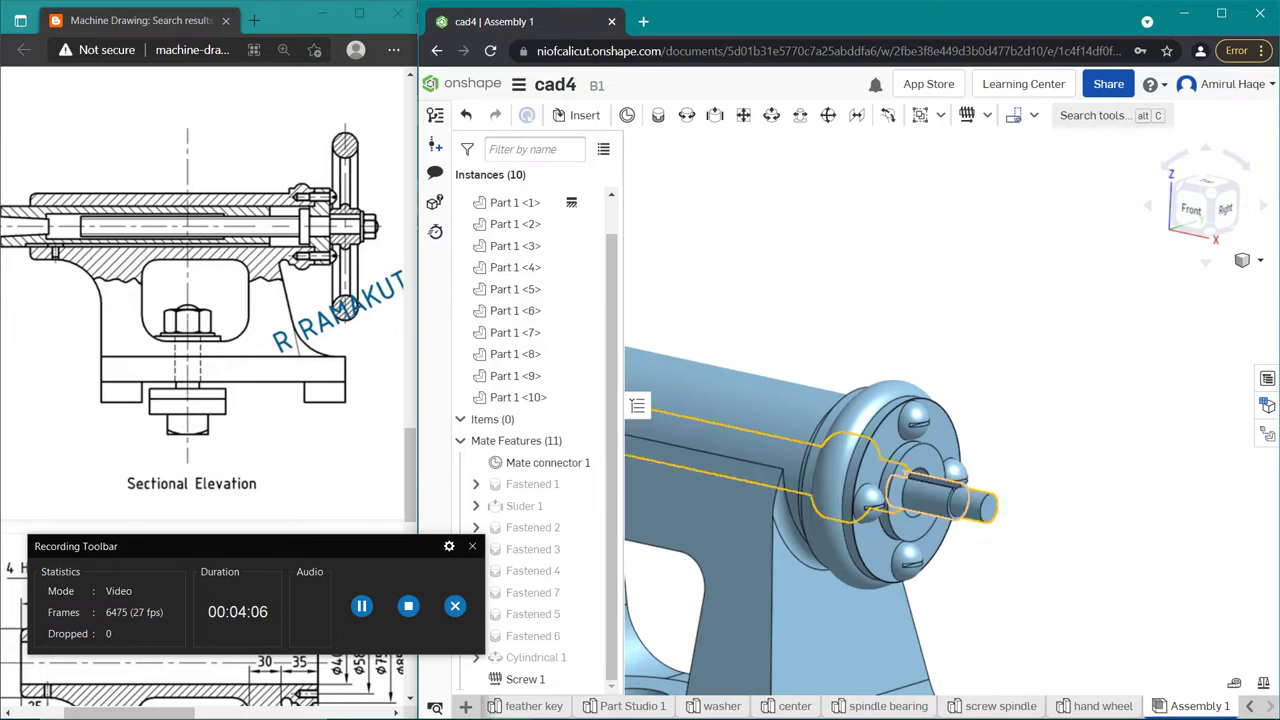
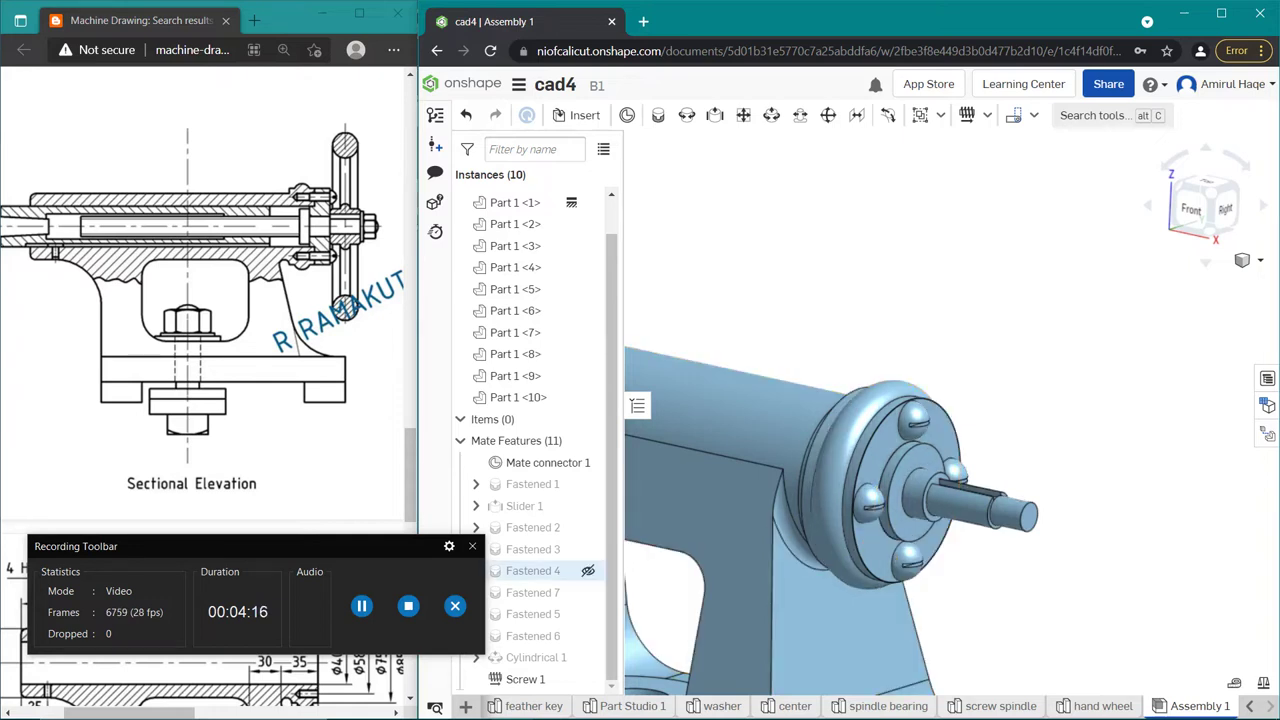
Step: Add Revolute 1 between the connectors on Part 1 <10> and Part 1 <4> so the spindle rotates
{"action": "right_click_drag", "start_coordinate": [740, 230], "coordinate": [727, 293]}
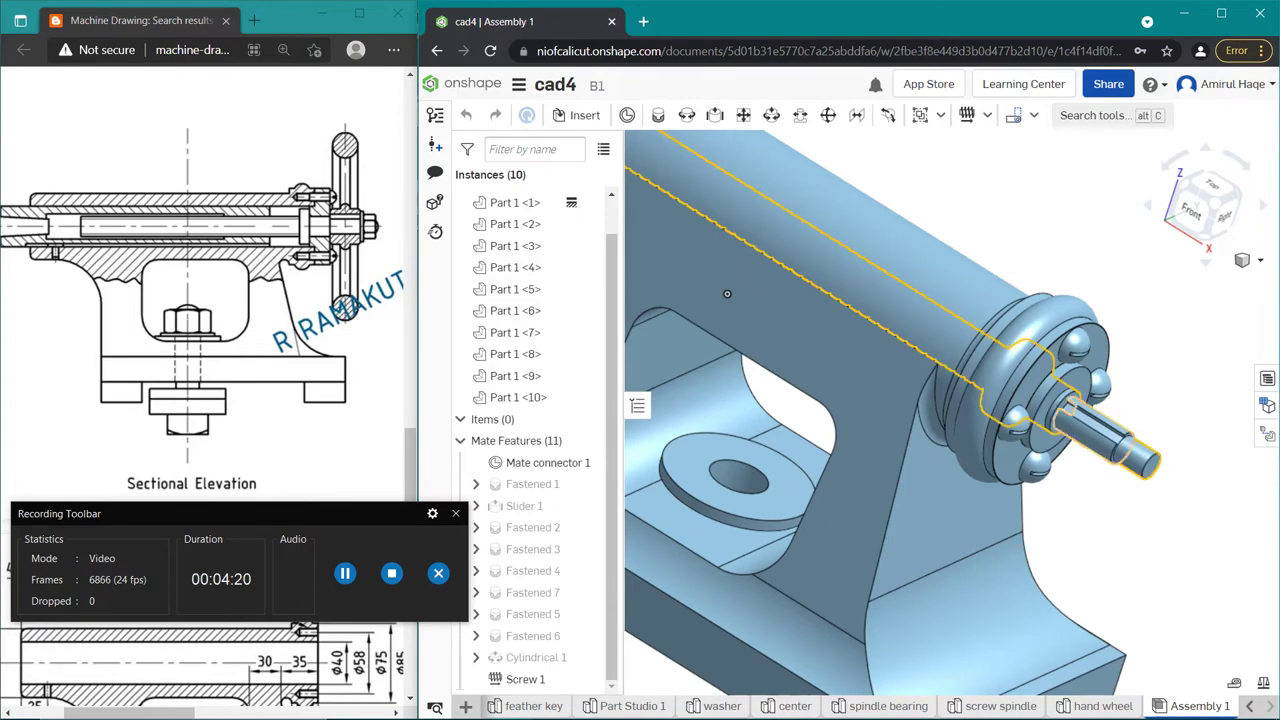
{"action": "scroll", "coordinate": [727, 293], "scroll_direction": "down", "scroll_amount": 3}
{"action": "scroll", "coordinate": [1000, 400], "scroll_direction": "up", "scroll_amount": 5}
{"action": "scroll", "coordinate": [1000, 400], "scroll_direction": "up", "scroll_amount": 5}
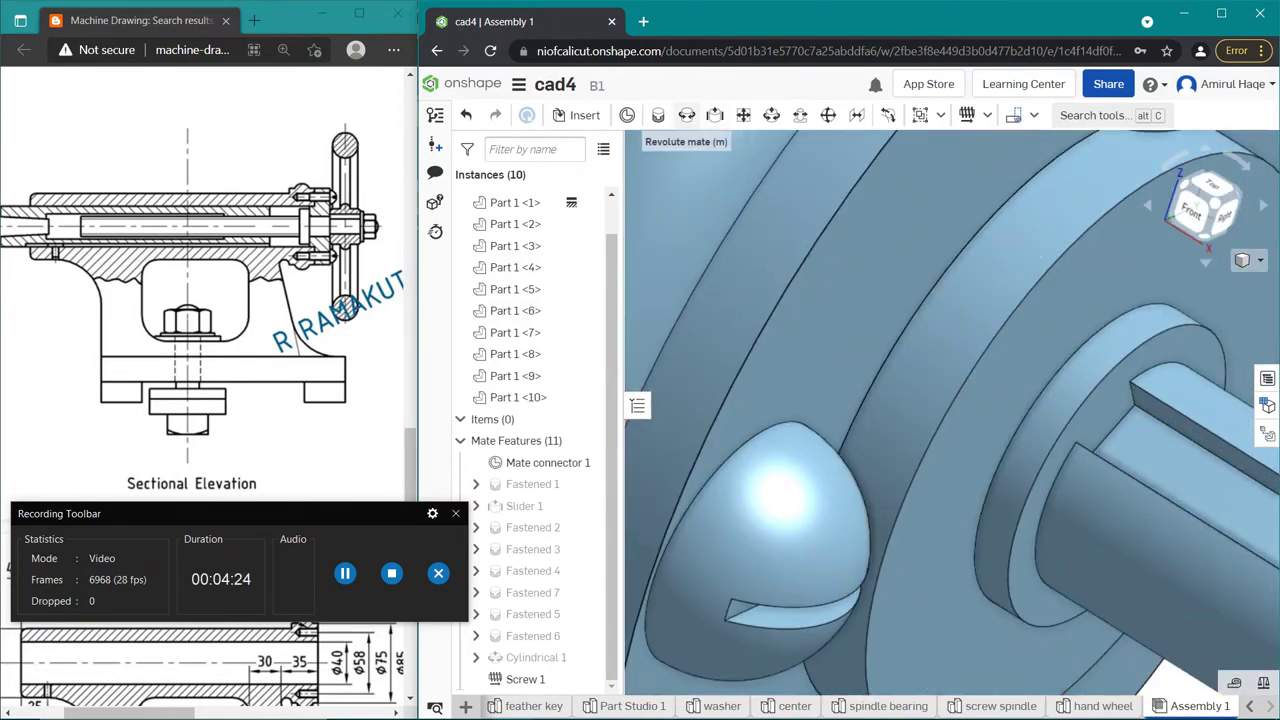
{"action": "left_click", "coordinate": [686, 115]}
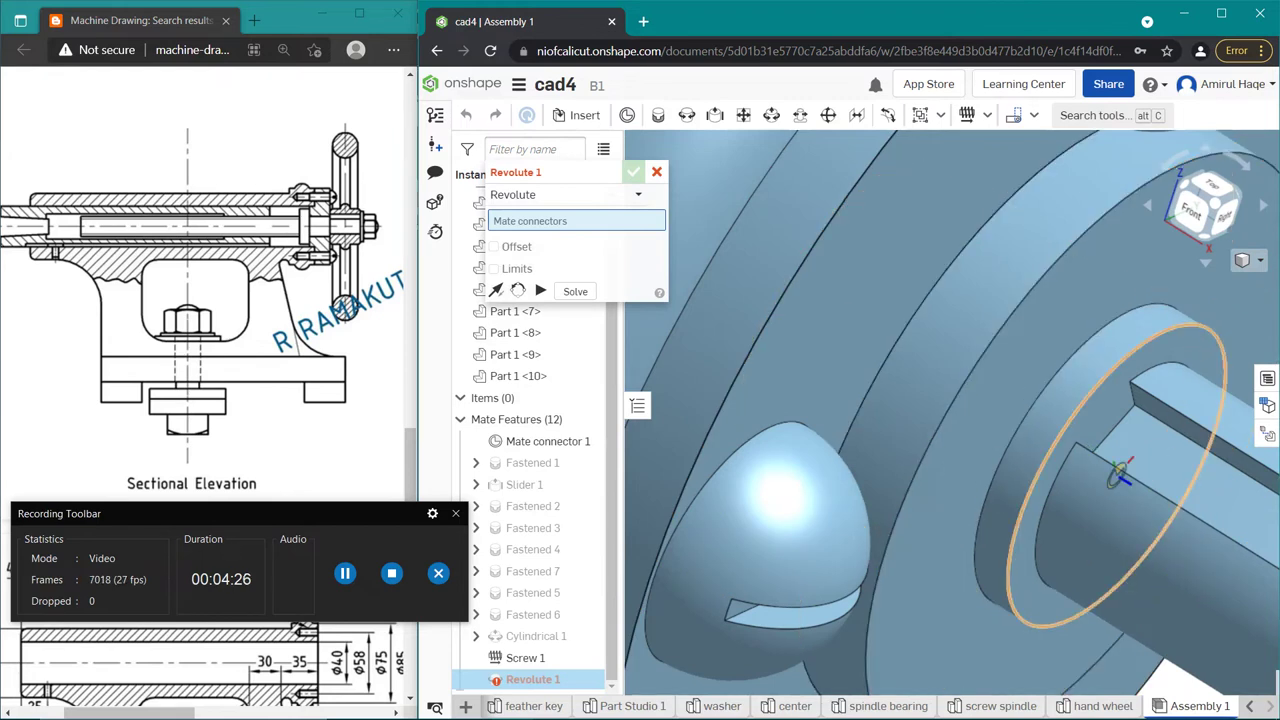
{"action": "left_click", "coordinate": [1112, 470]}
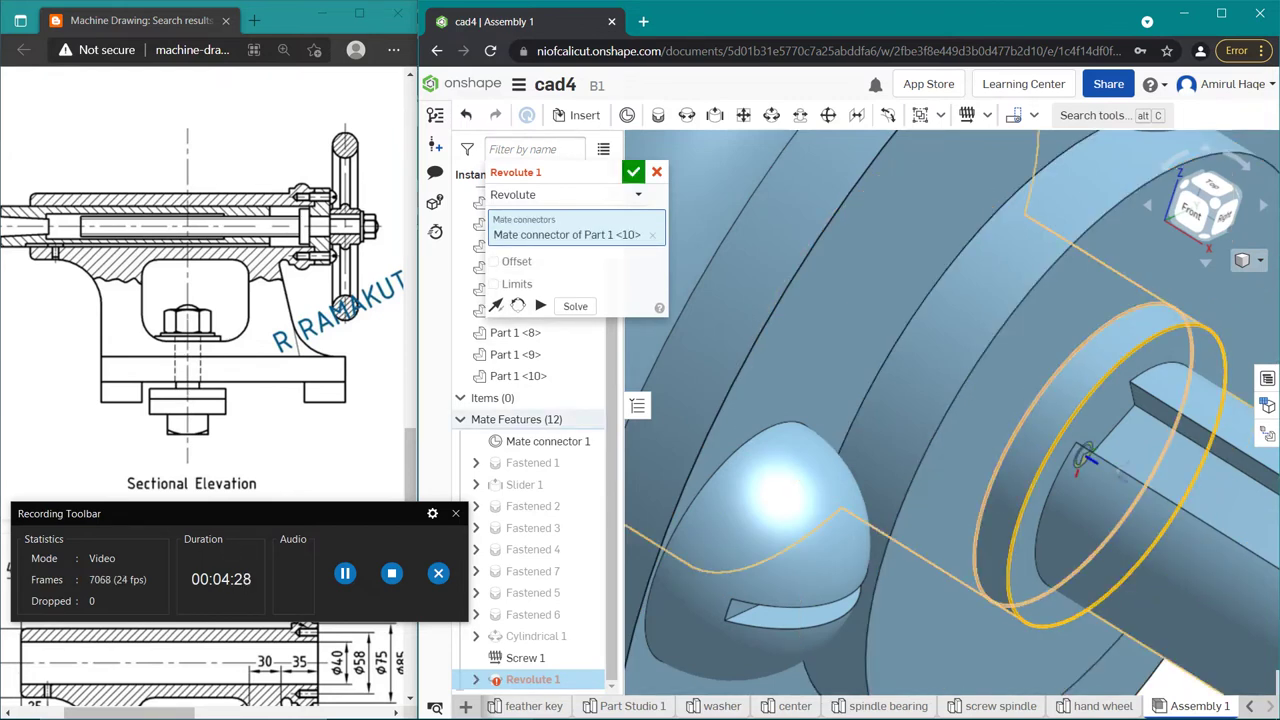
{"action": "left_click", "coordinate": [1085, 455]}
{"action": "left_click", "coordinate": [633, 172]}
Step: Cancel the unneeded second revolute mate (Revolute 2) that was started
{"action": "left_click", "coordinate": [686, 115]}
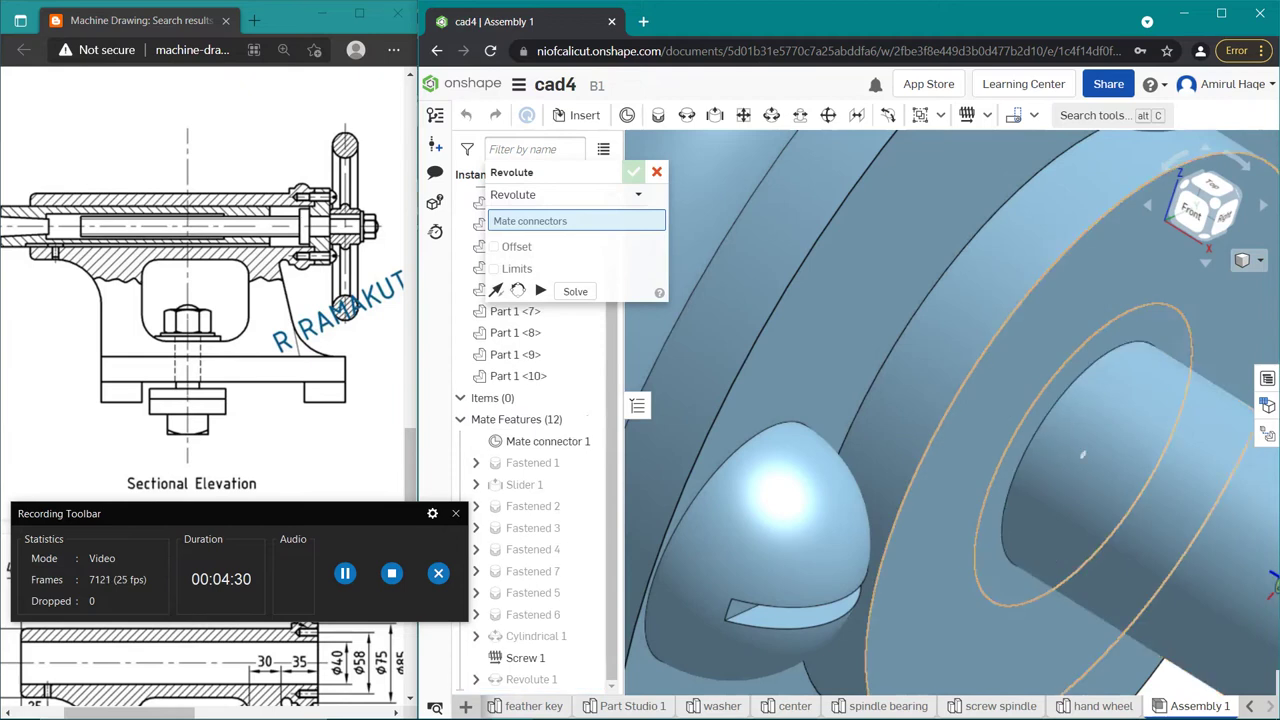
{"action": "scroll", "coordinate": [1005, 447], "scroll_direction": "down", "scroll_amount": 5}
{"action": "scroll", "coordinate": [1005, 447], "scroll_direction": "down", "scroll_amount": 2}
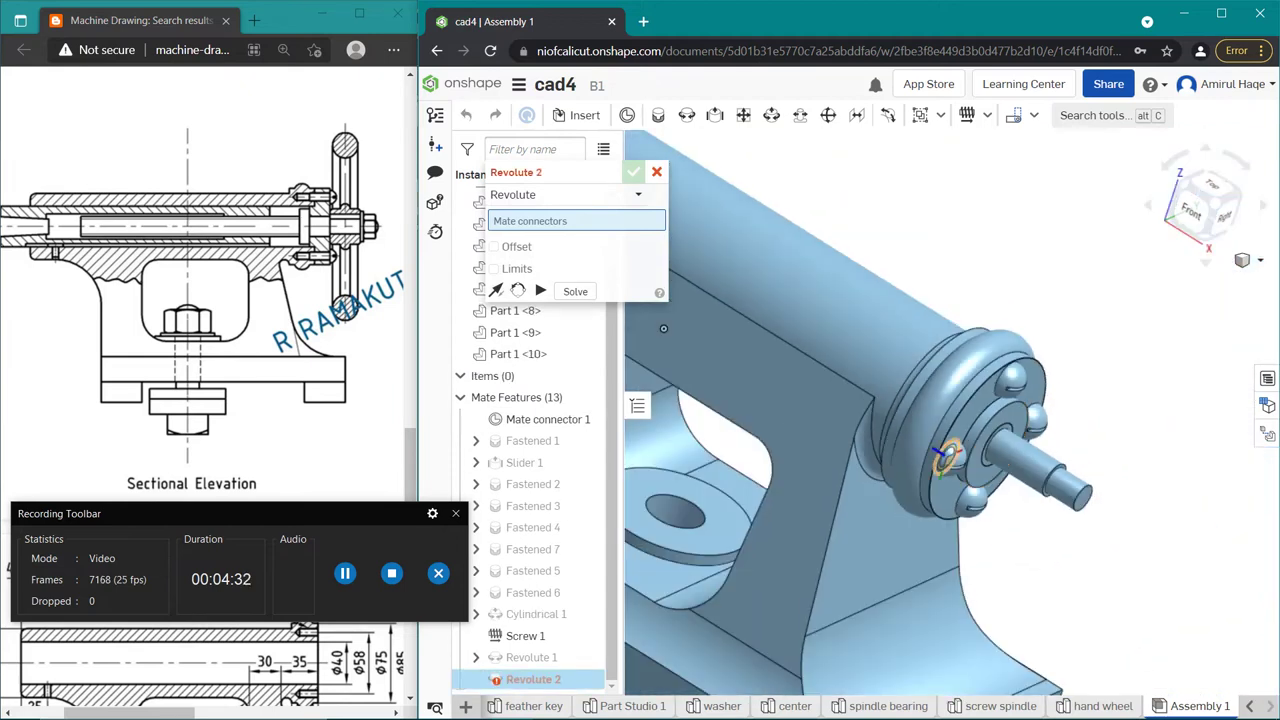
{"action": "scroll", "coordinate": [960, 390], "scroll_direction": "down", "scroll_amount": 2}
{"action": "scroll", "coordinate": [949, 376], "scroll_direction": "down", "scroll_amount": 2}
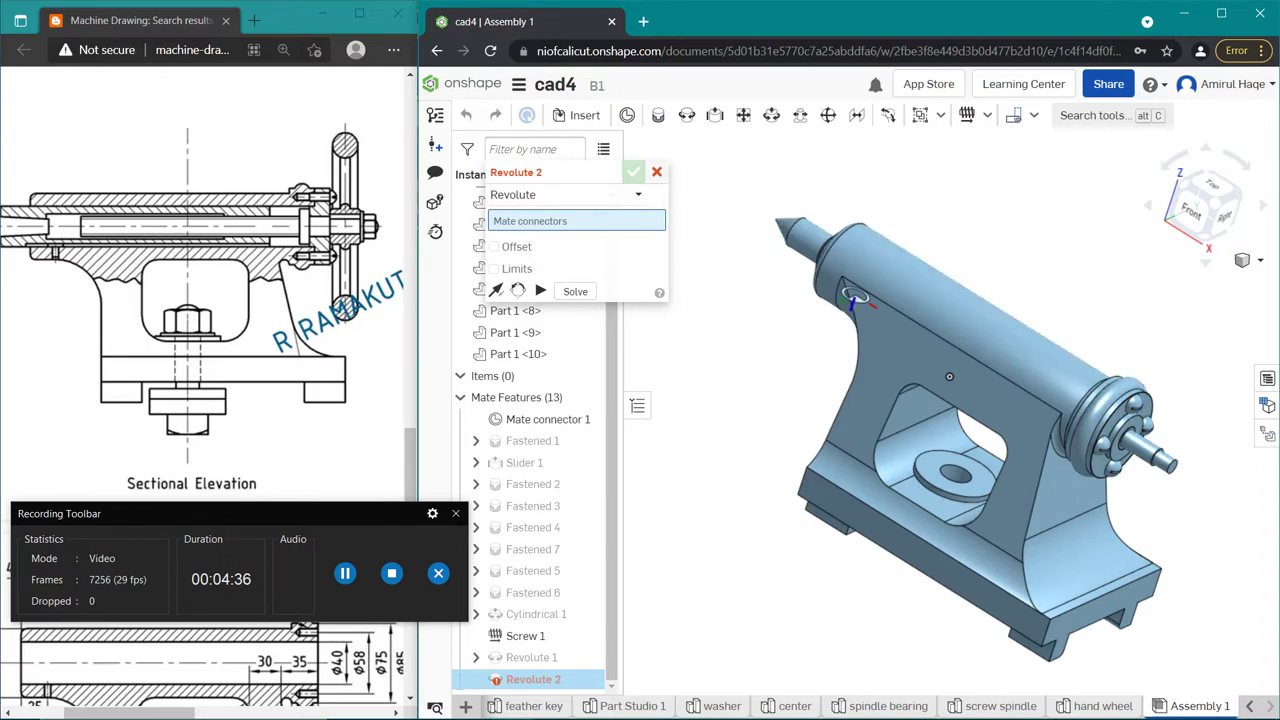
{"action": "key", "text": "Escape"}
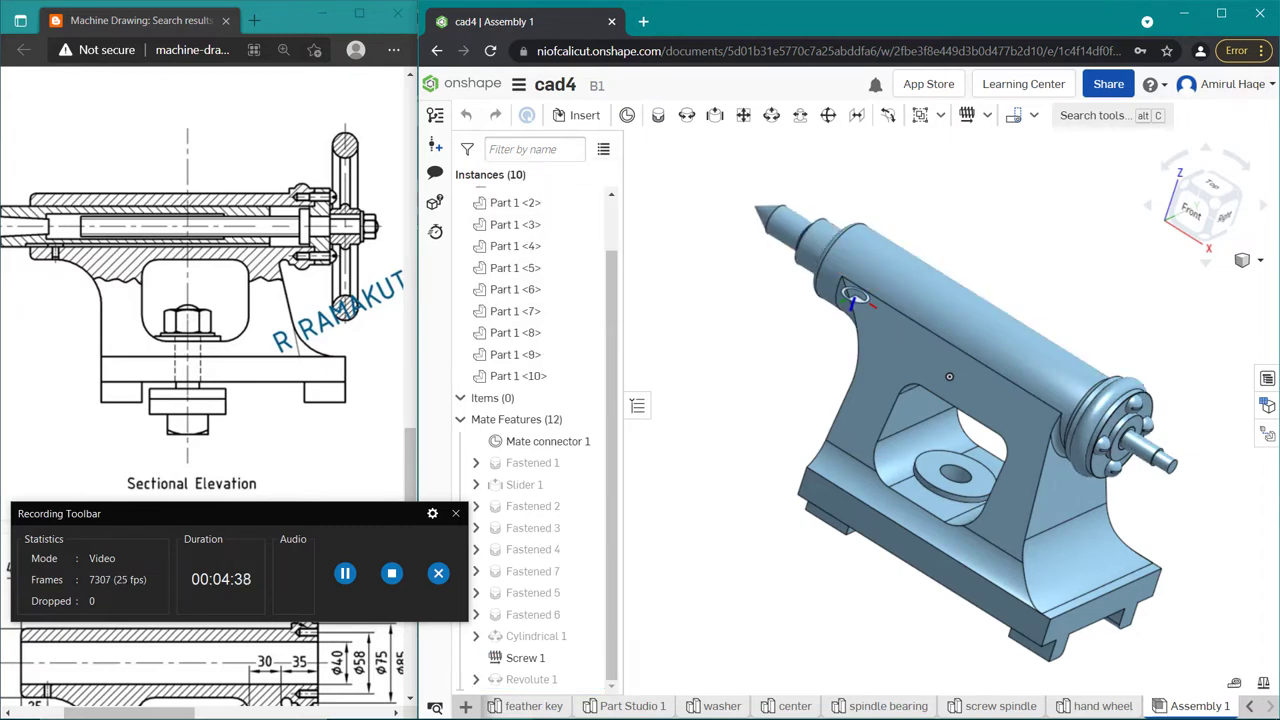
Step: Pull the tailstock centre out along its axis and insert the feather key as Part 1 <11>
{"action": "mouse_move", "coordinate": [800, 236]}
{"action": "left_mouse_down"}
{"action": "mouse_move", "coordinate": [716, 186]}
{"action": "mouse_move", "coordinate": [770, 222]}
{"action": "mouse_move", "coordinate": [762, 213]}
{"action": "left_mouse_up"}
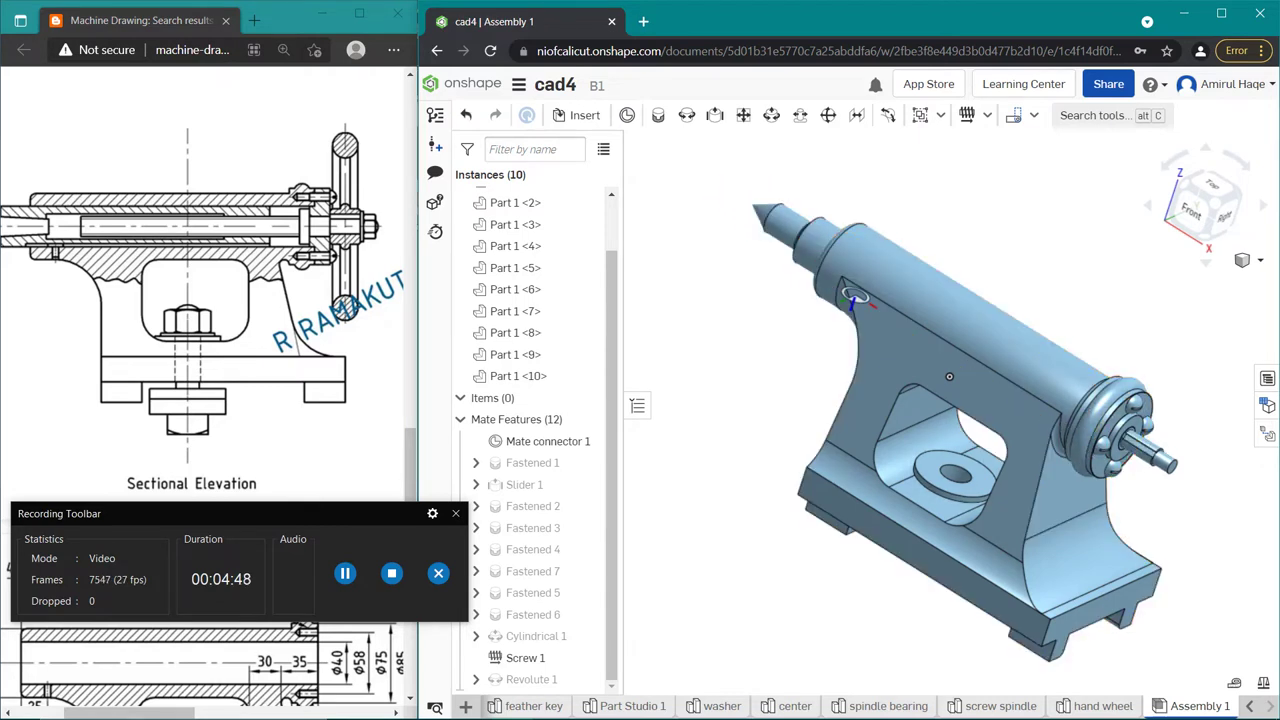
{"action": "right_click", "coordinate": [1014, 236]}
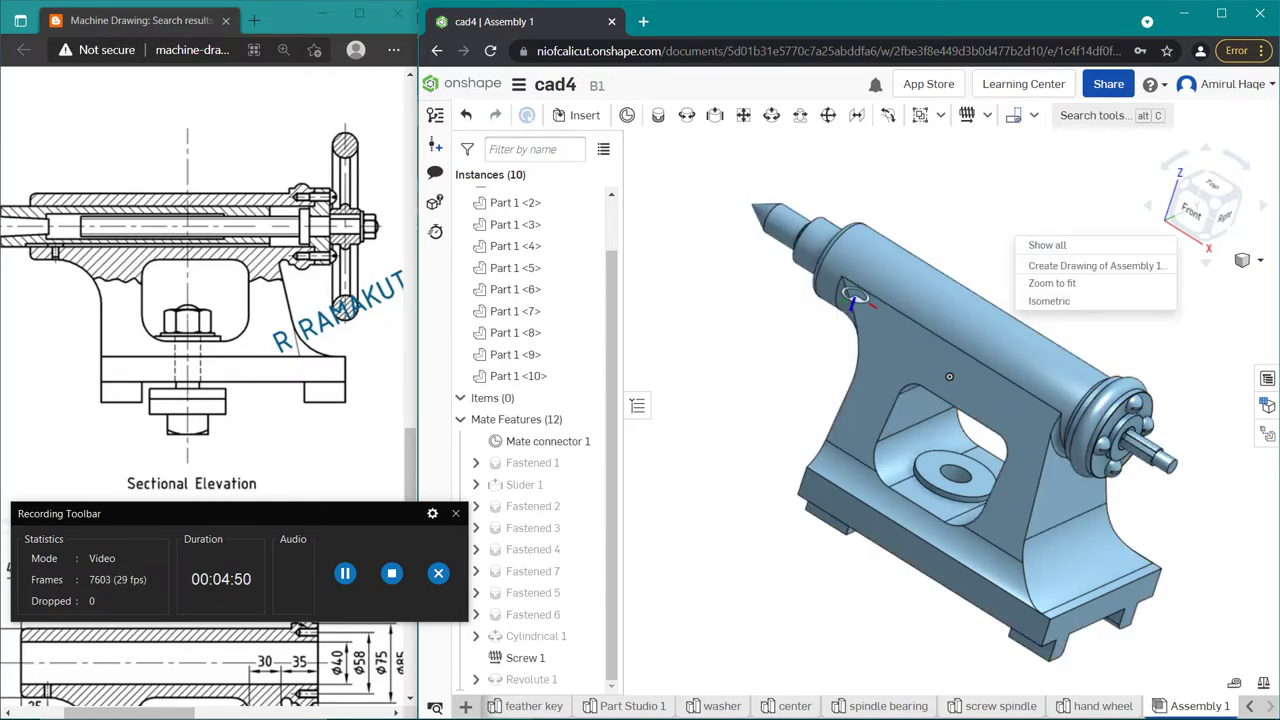
{"action": "left_click", "coordinate": [585, 115]}
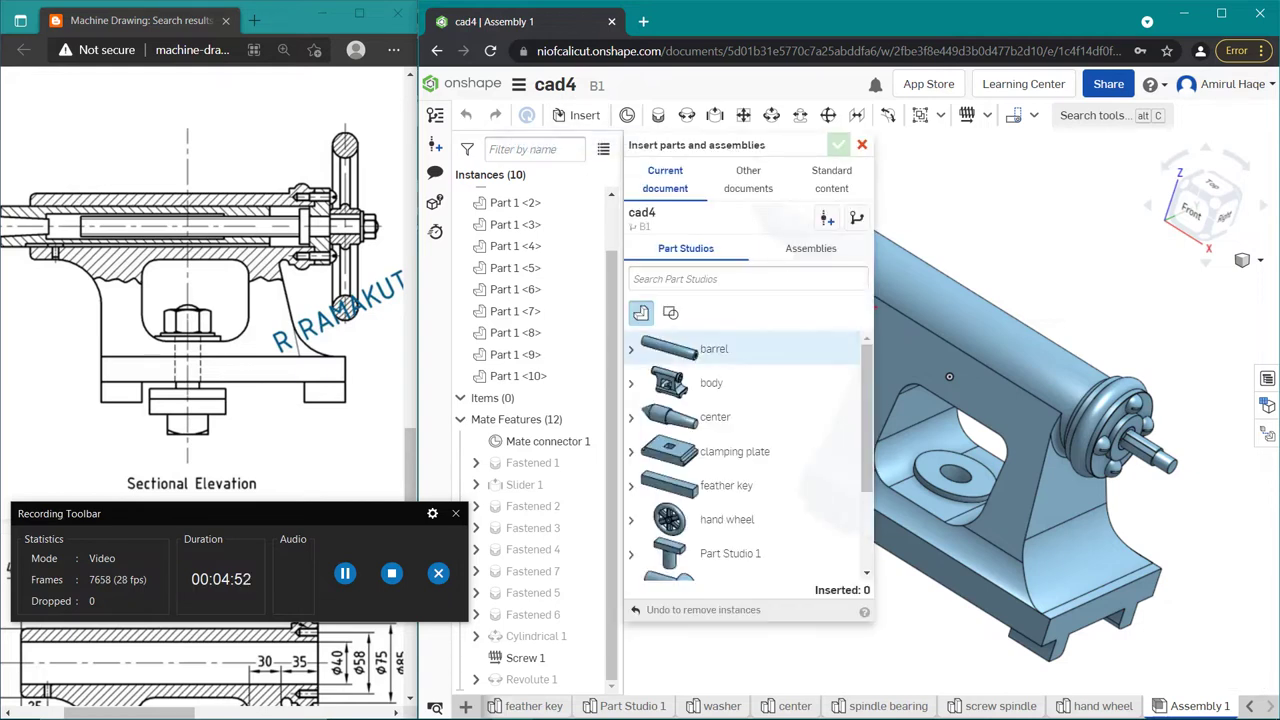
{"action": "left_click", "coordinate": [727, 485]}
{"action": "left_click", "coordinate": [949, 376]}
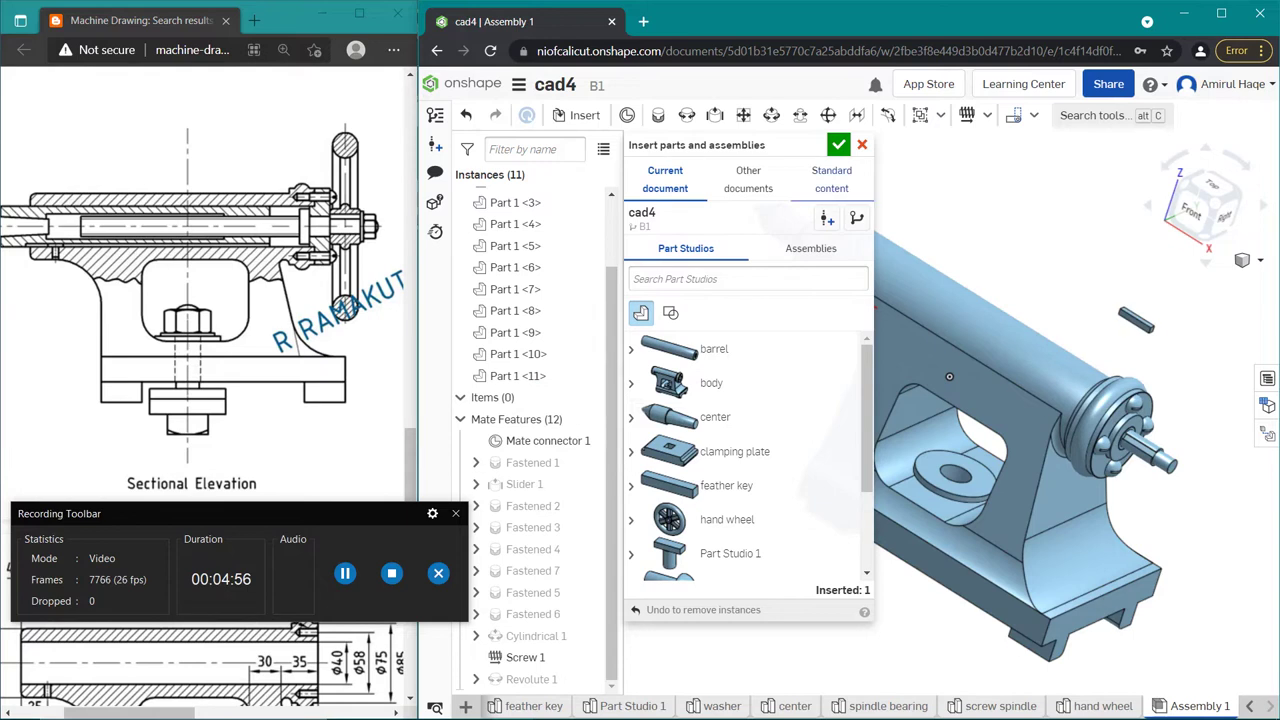
{"action": "key", "text": "Escape"}
Step: Orbit the view so the spindle end faces the viewer
{"action": "scroll", "coordinate": [743, 349], "scroll_direction": "up", "scroll_amount": 2}
{"action": "scroll", "coordinate": [743, 349], "scroll_direction": "up", "scroll_amount": 3}
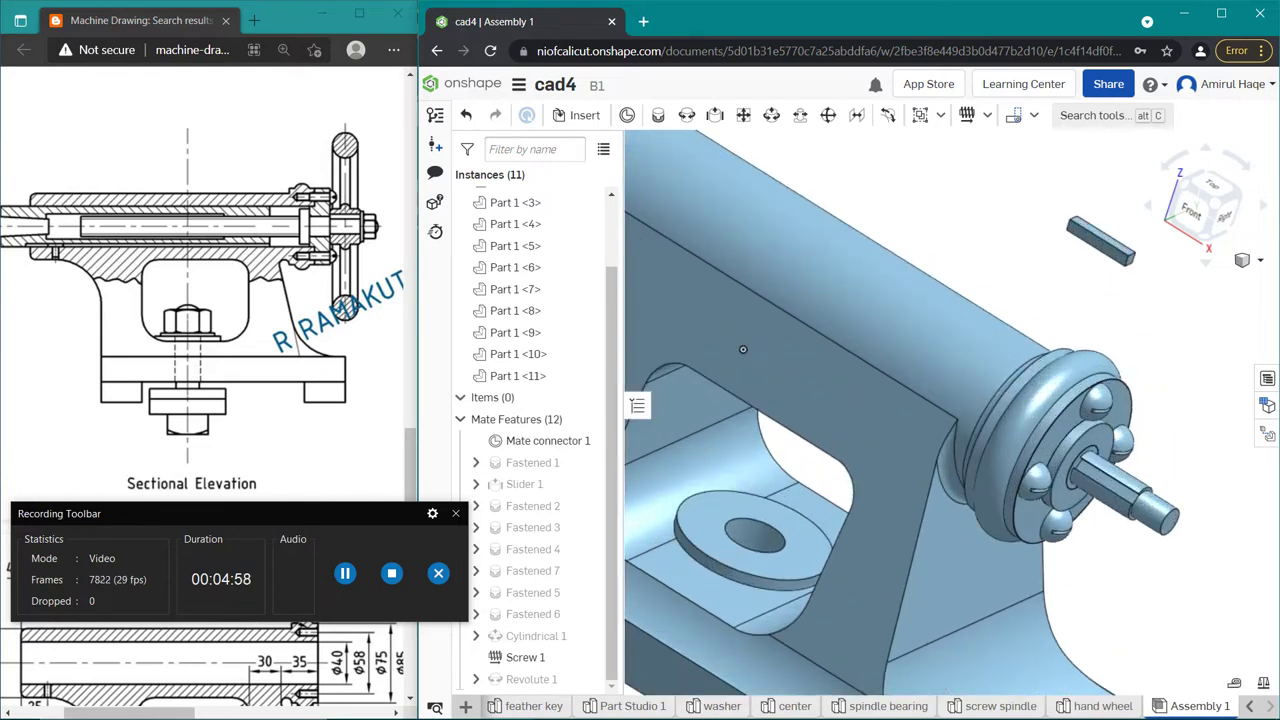
{"action": "scroll", "coordinate": [743, 349], "scroll_direction": "up", "scroll_amount": 2}
{"action": "middle_click_drag", "start_coordinate": [743, 349], "coordinate": [643, 342]}
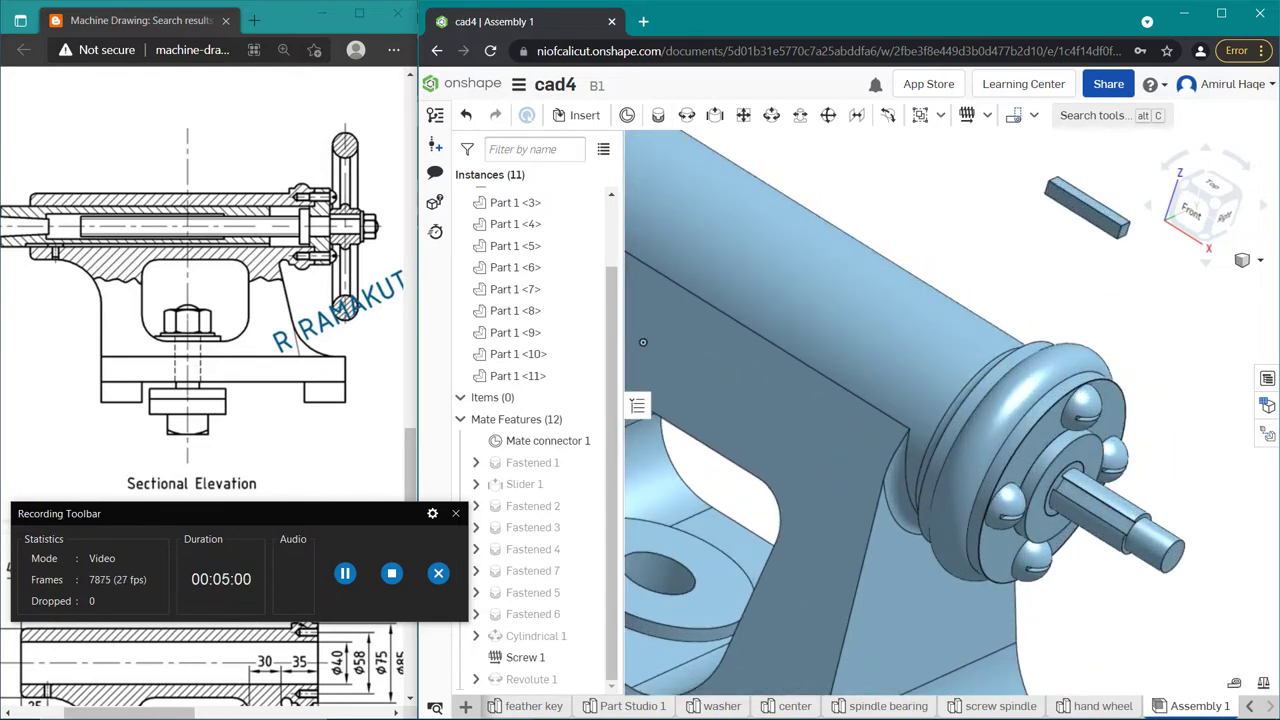
{"action": "mouse_move", "coordinate": [643, 342]}
{"action": "right_mouse_down"}
{"action": "mouse_move", "coordinate": [827, 517]}
{"action": "mouse_move", "coordinate": [837, 497]}
{"action": "right_mouse_up"}
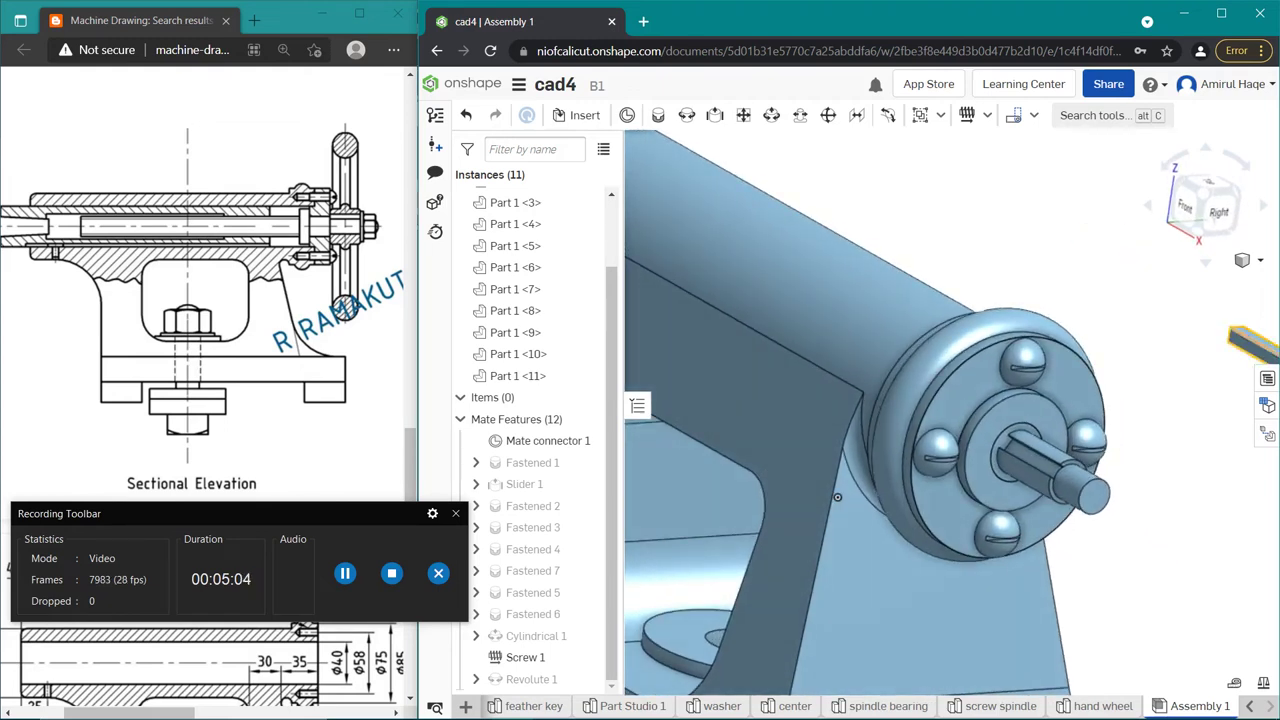
{"action": "mouse_move", "coordinate": [837, 497]}
{"action": "right_mouse_down"}
{"action": "mouse_move", "coordinate": [1113, 681]}
{"action": "mouse_move", "coordinate": [905, 451]}
{"action": "right_mouse_up"}
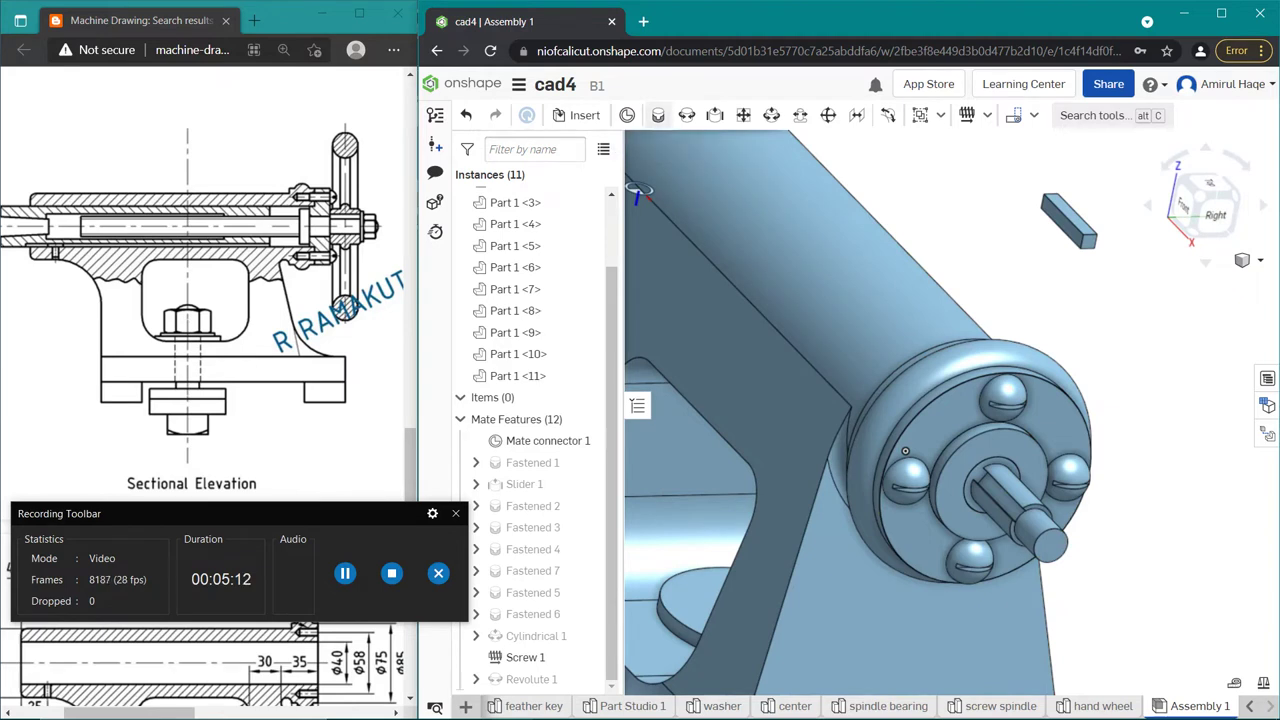
Step: Fasten the feather key into the keyway of Part 1 <10> as Fastened 8, flipped to sit correctly
{"action": "key", "text": "m"}
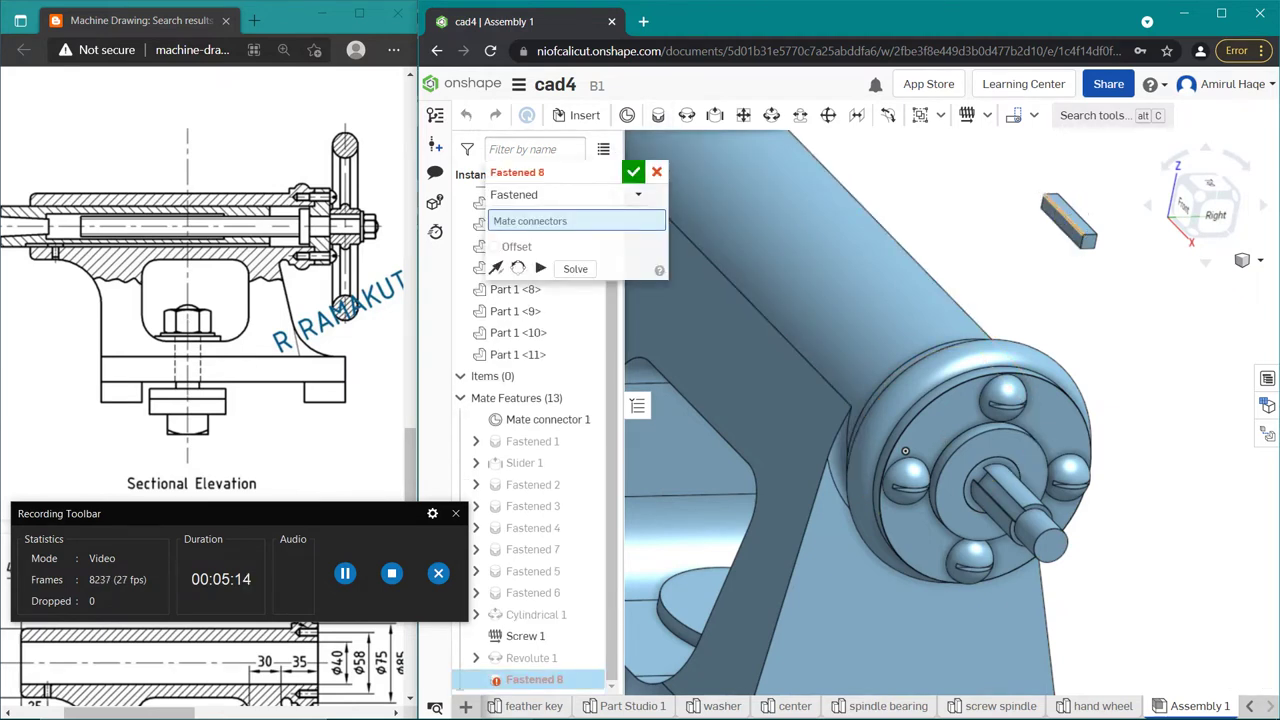
{"action": "left_click", "coordinate": [905, 451]}
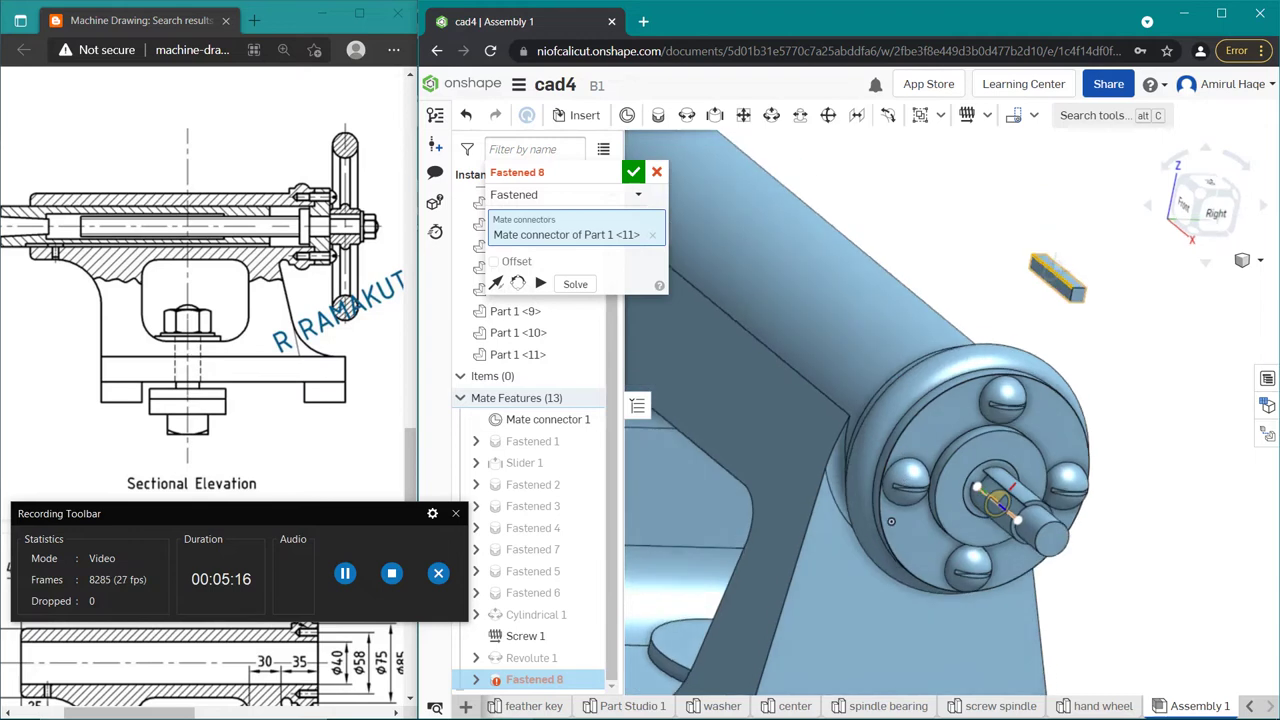
{"action": "right_click_drag", "start_coordinate": [905, 451], "coordinate": [663, 659]}
{"action": "scroll", "coordinate": [1030, 505], "scroll_direction": "up", "scroll_amount": 10}
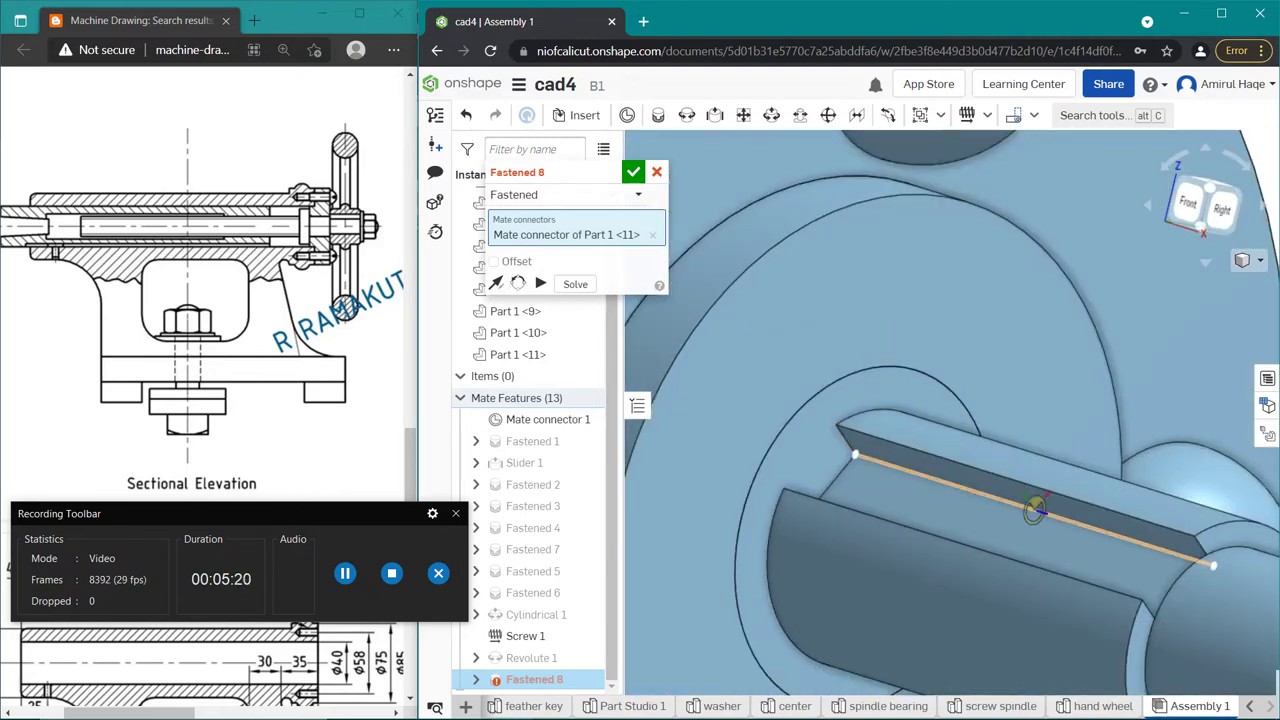
{"action": "left_click", "coordinate": [1040, 508]}
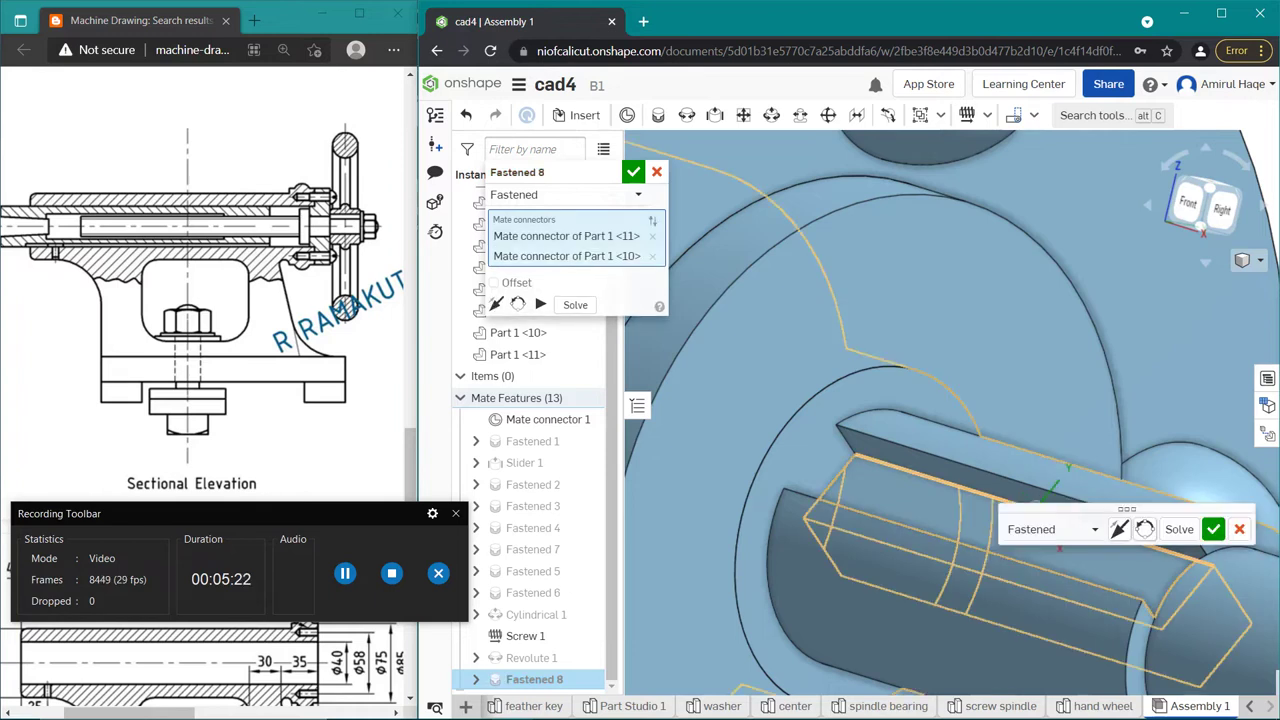
{"action": "left_click", "coordinate": [1119, 529]}
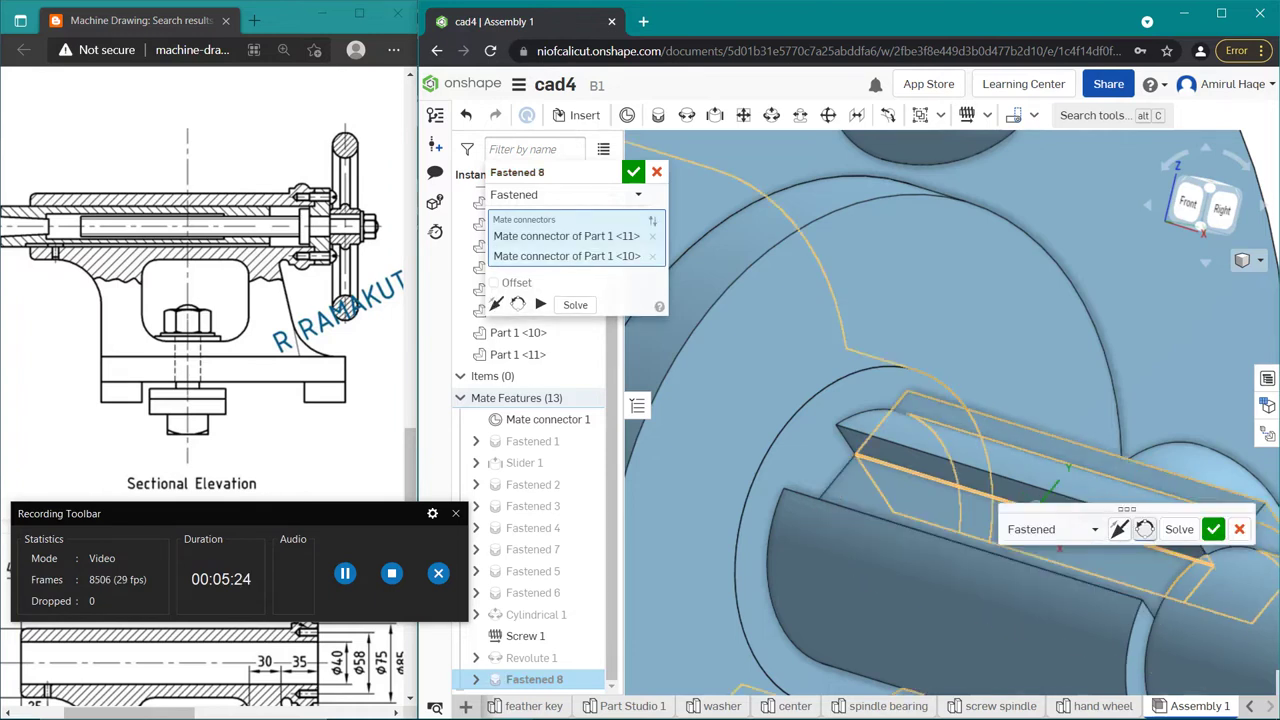
{"action": "left_click", "coordinate": [1145, 529]}
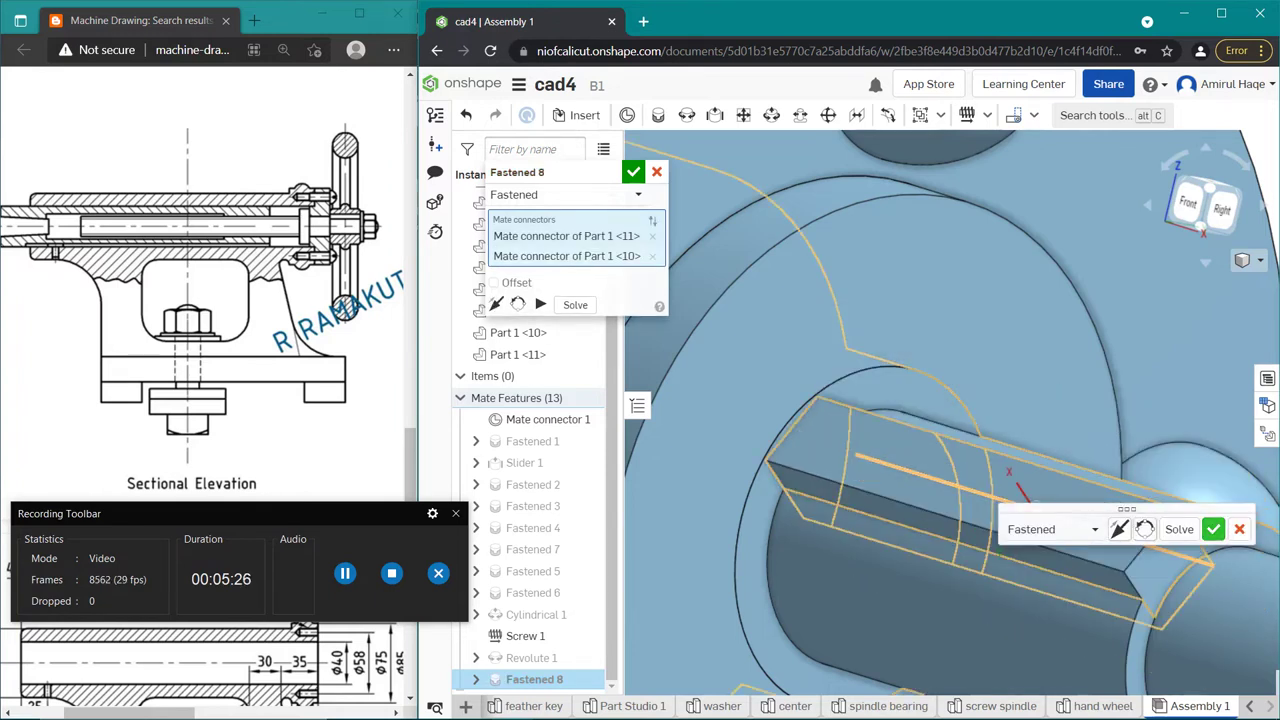
{"action": "left_click", "coordinate": [1213, 529]}
Step: Fit the assembly in view and orbit to a front-on view of the flange
{"action": "key", "text": "f"}
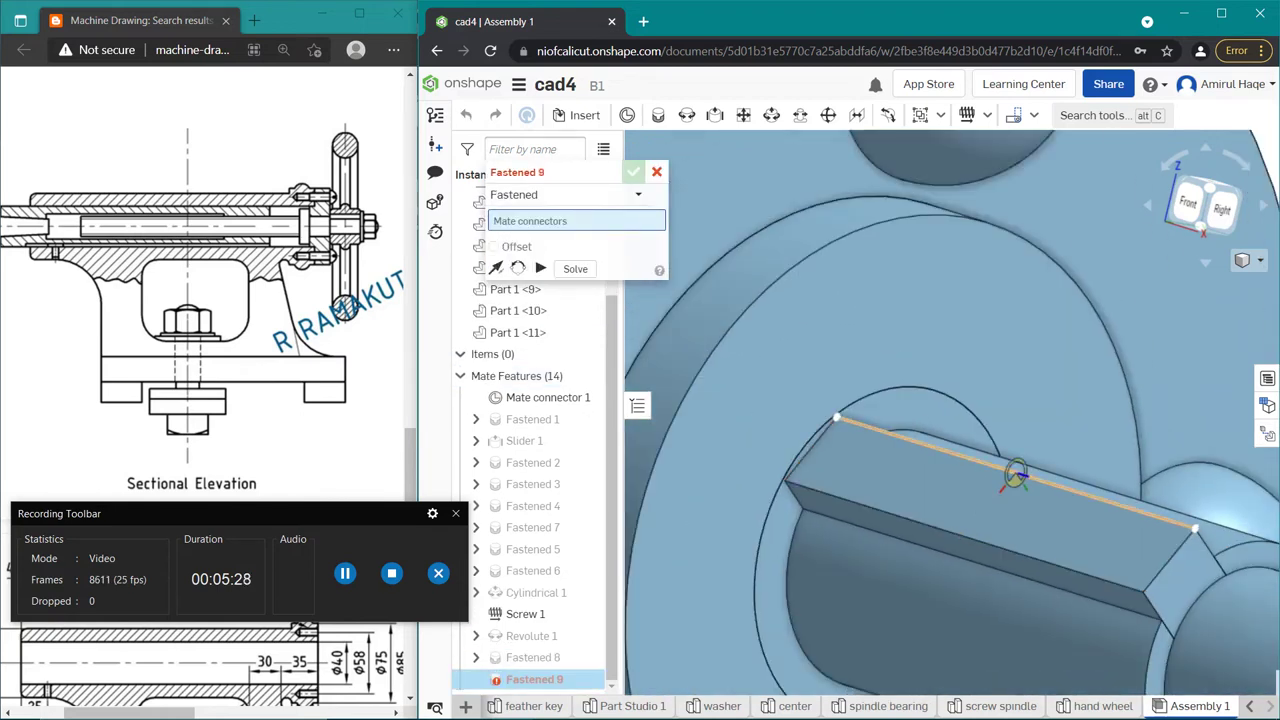
{"action": "scroll", "coordinate": [1070, 490], "scroll_direction": "down", "scroll_amount": 10}
{"action": "mouse_move", "coordinate": [725, 667]}
{"action": "right_mouse_down"}
{"action": "mouse_move", "coordinate": [1150, 653]}
{"action": "mouse_move", "coordinate": [1000, 560]}
{"action": "right_mouse_up"}
{"action": "scroll", "coordinate": [1007, 420], "scroll_direction": "up", "scroll_amount": 5}
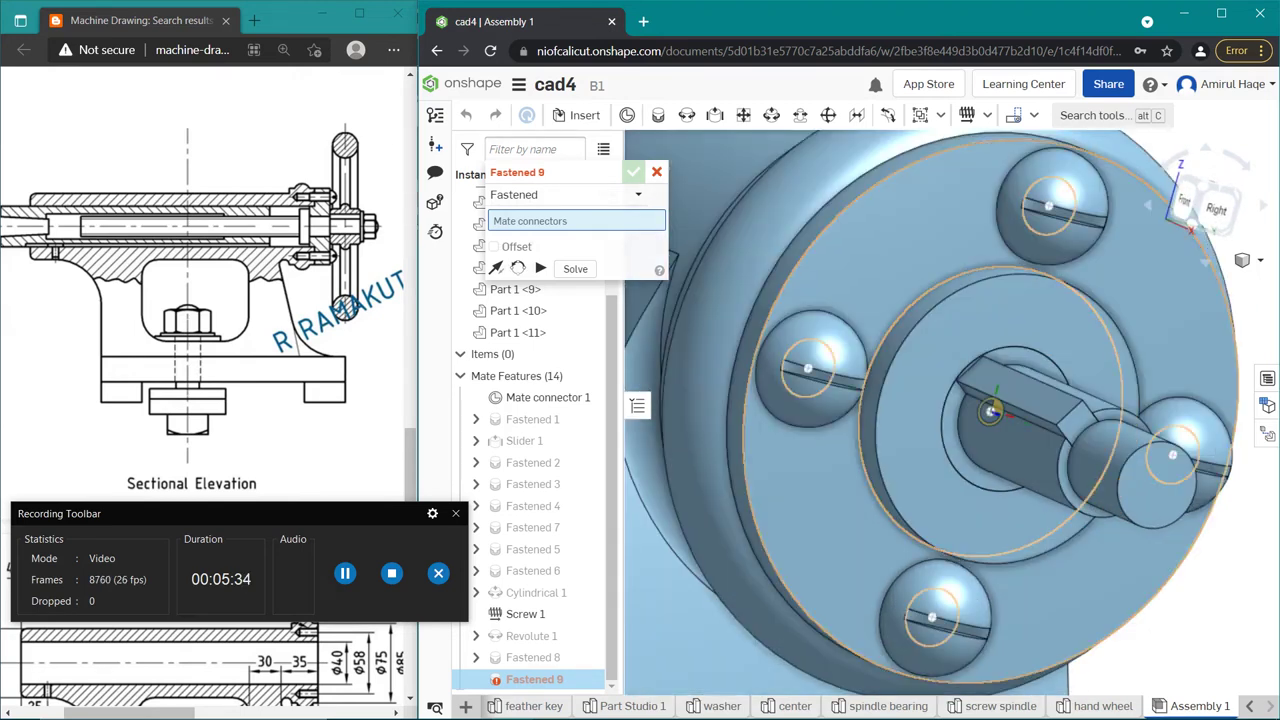
{"action": "scroll", "coordinate": [1030, 560], "scroll_direction": "down", "scroll_amount": 5}
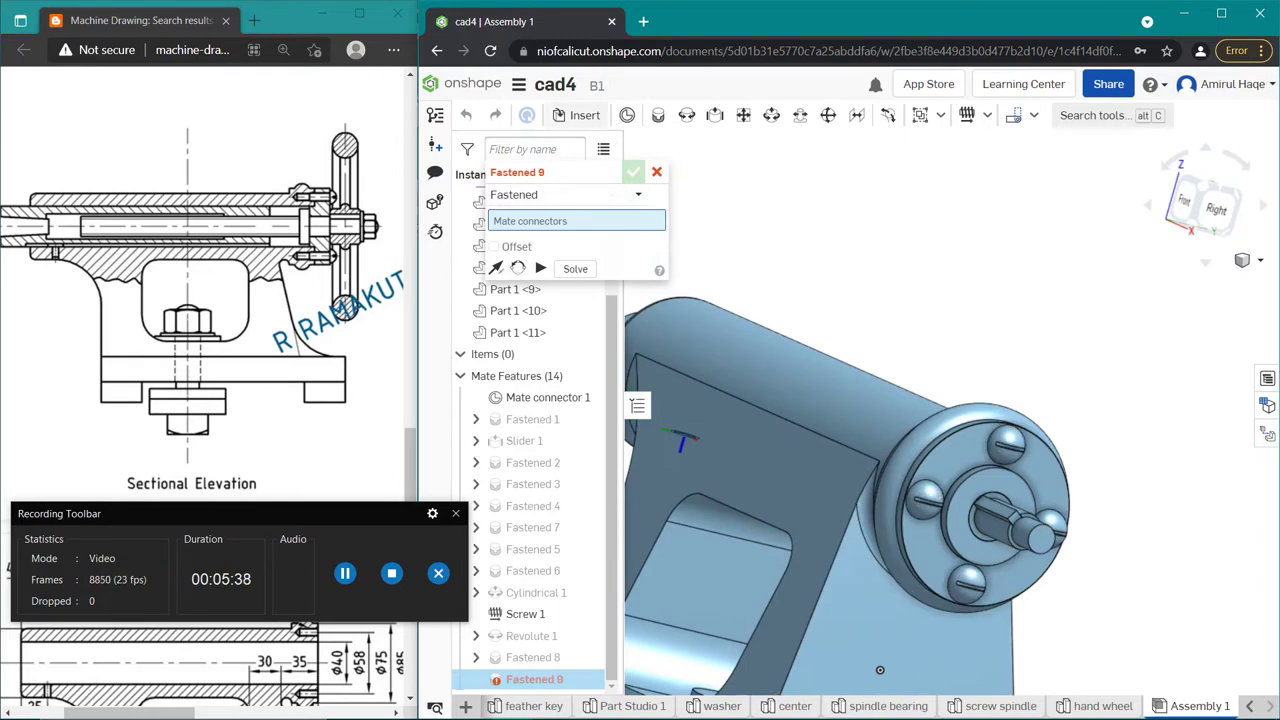
Step: Drop the extra fastened mate, insert the hand wheel as Part 1 <12>, and drag it above the tailstock
{"action": "key", "text": "Escape"}
{"action": "key", "text": "i"}
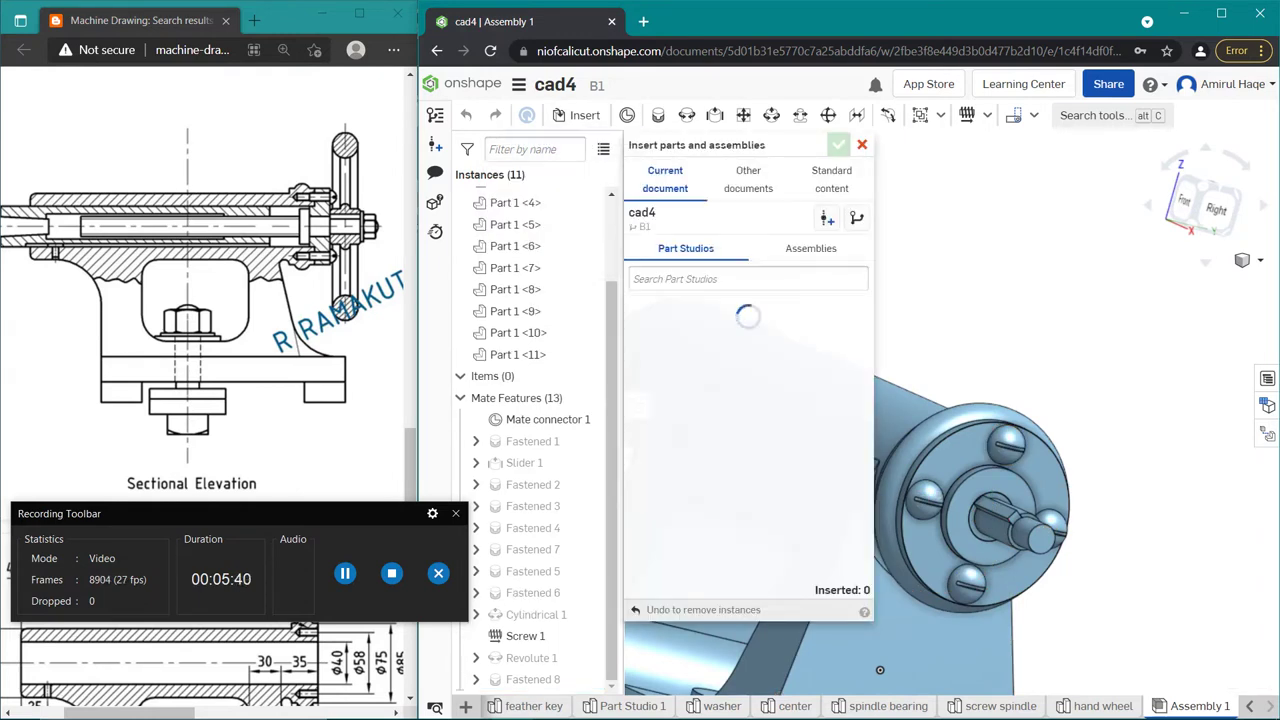
{"action": "left_click", "coordinate": [727, 519]}
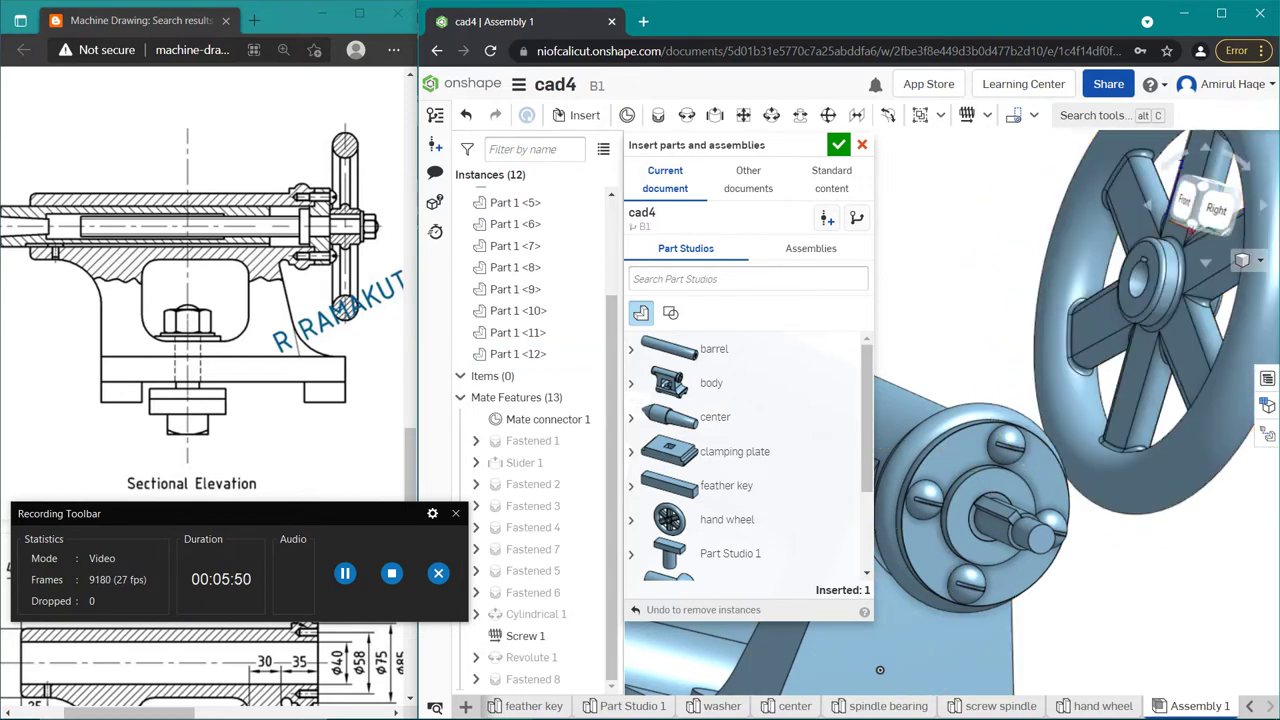
{"action": "left_click", "coordinate": [838, 145]}
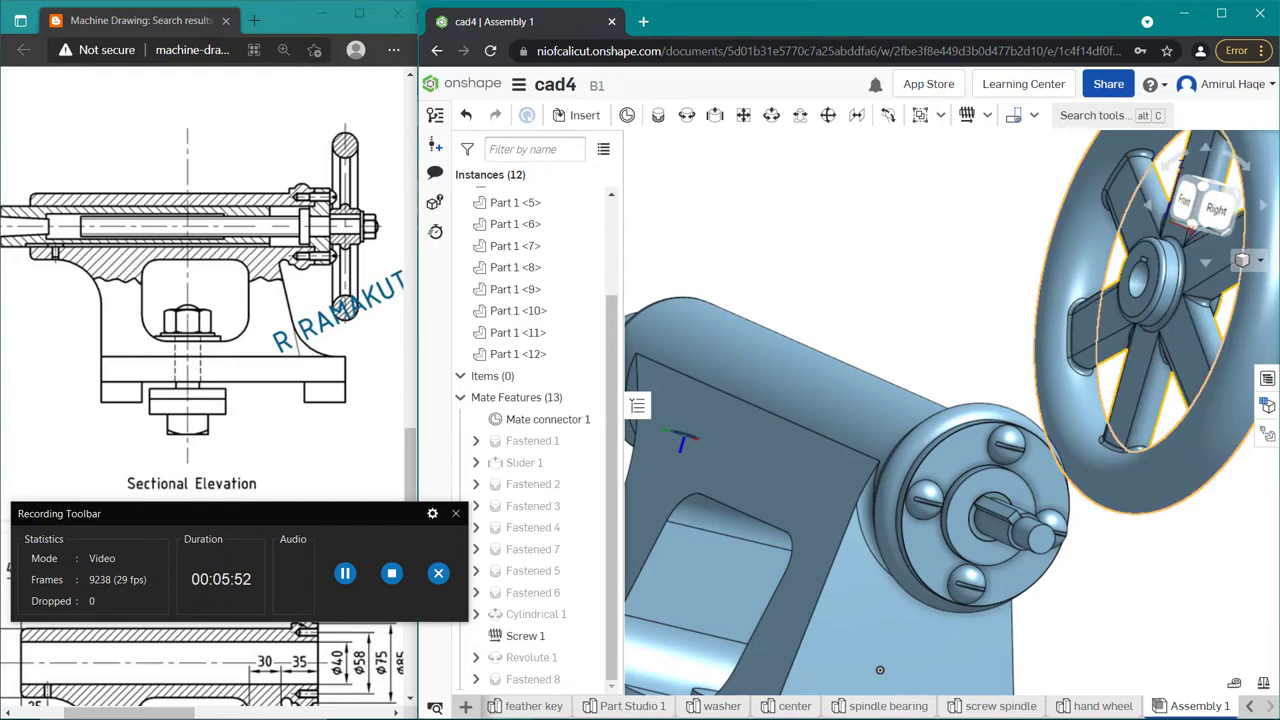
{"action": "scroll", "coordinate": [1164, 466], "scroll_direction": "up", "scroll_amount": 2}
{"action": "scroll", "coordinate": [1140, 440], "scroll_direction": "down", "scroll_amount": 2}
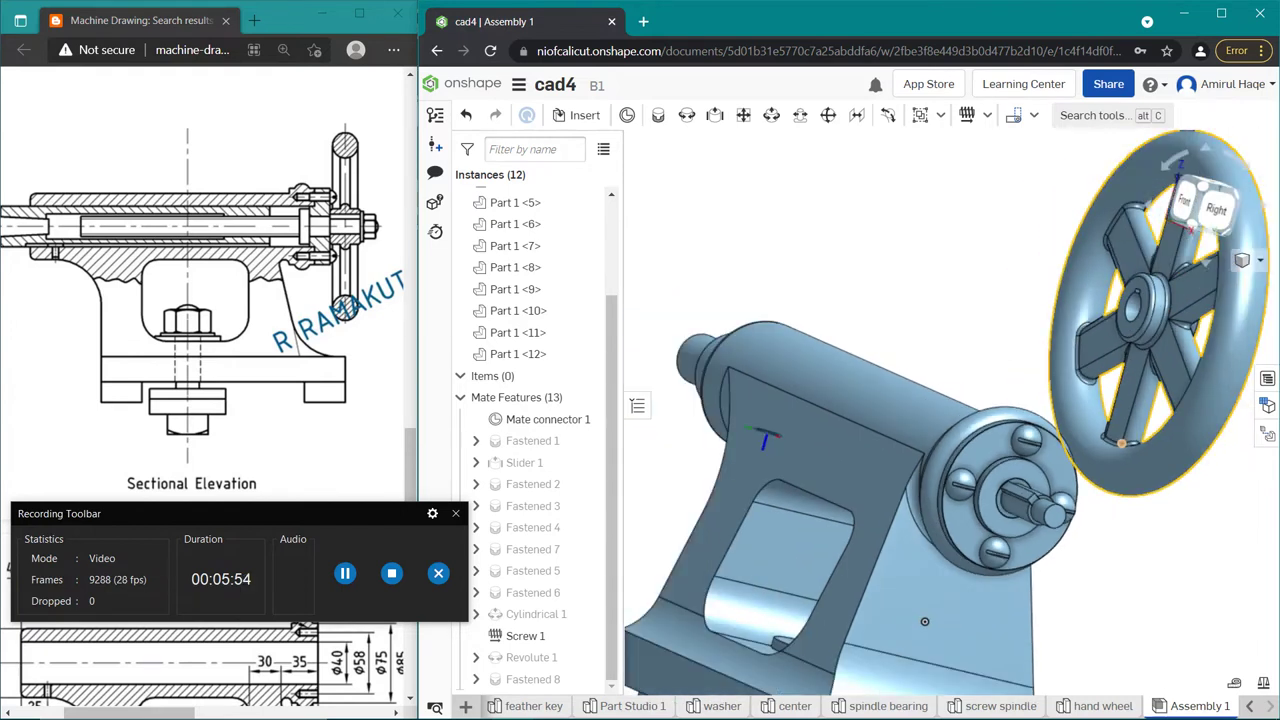
{"action": "left_click_drag", "start_coordinate": [1140, 440], "coordinate": [1180, 380]}
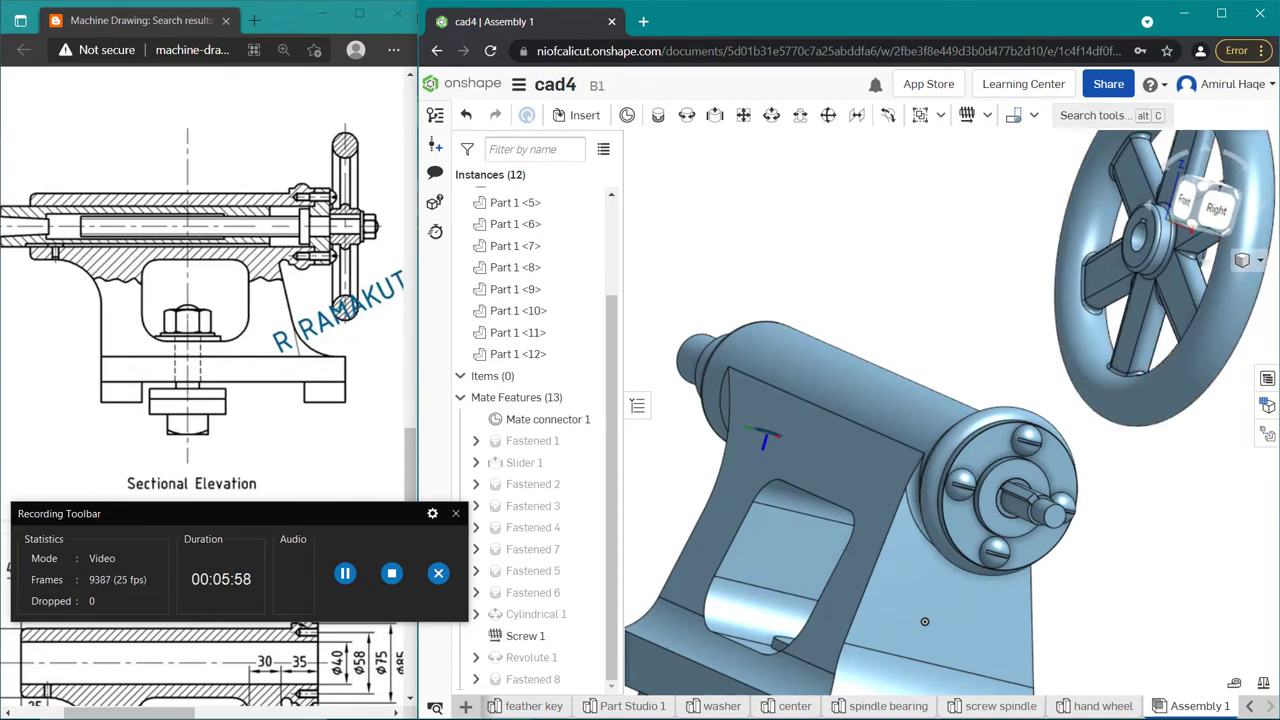
{"action": "right_click_drag", "start_coordinate": [924, 621], "coordinate": [775, 662]}
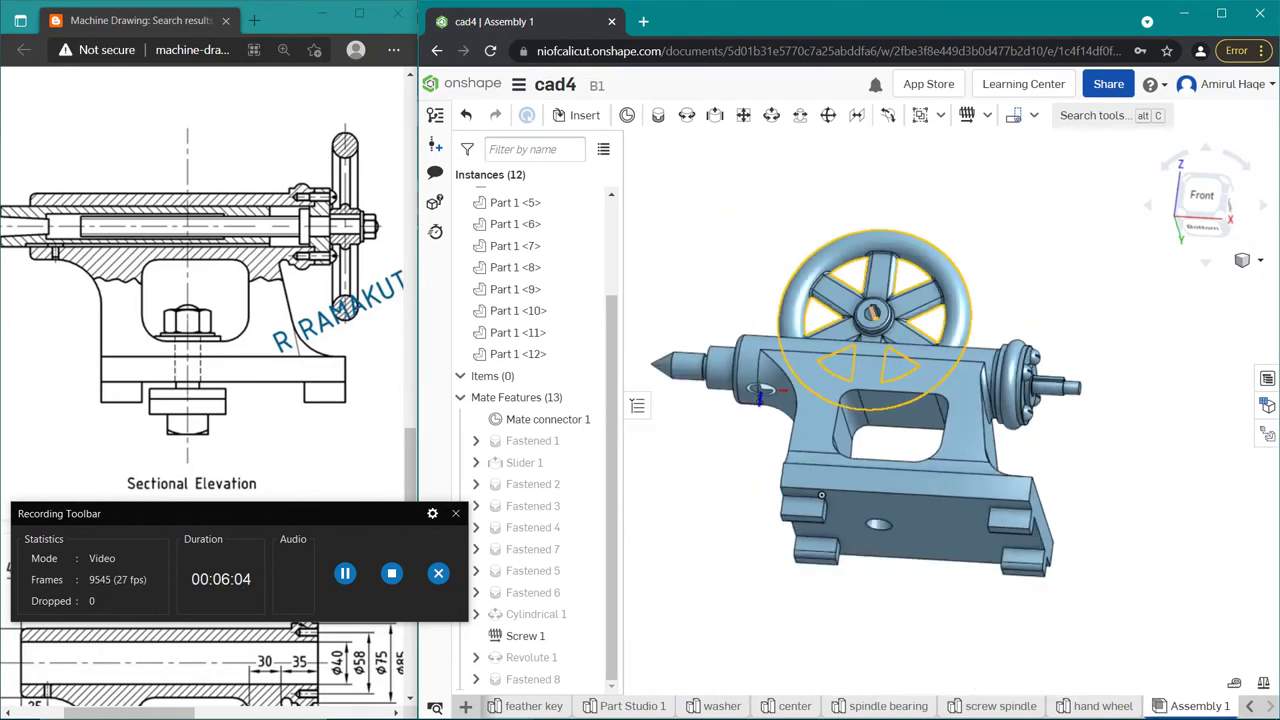
Step: Start Fastened 9 joining the hand wheel's key-slot connector to the matching connector on the spindle end
{"action": "scroll", "coordinate": [872, 315], "scroll_direction": "up", "scroll_amount": 5}
{"action": "scroll", "coordinate": [872, 315], "scroll_direction": "up", "scroll_amount": 5}
{"action": "scroll", "coordinate": [872, 315], "scroll_direction": "up", "scroll_amount": 3}
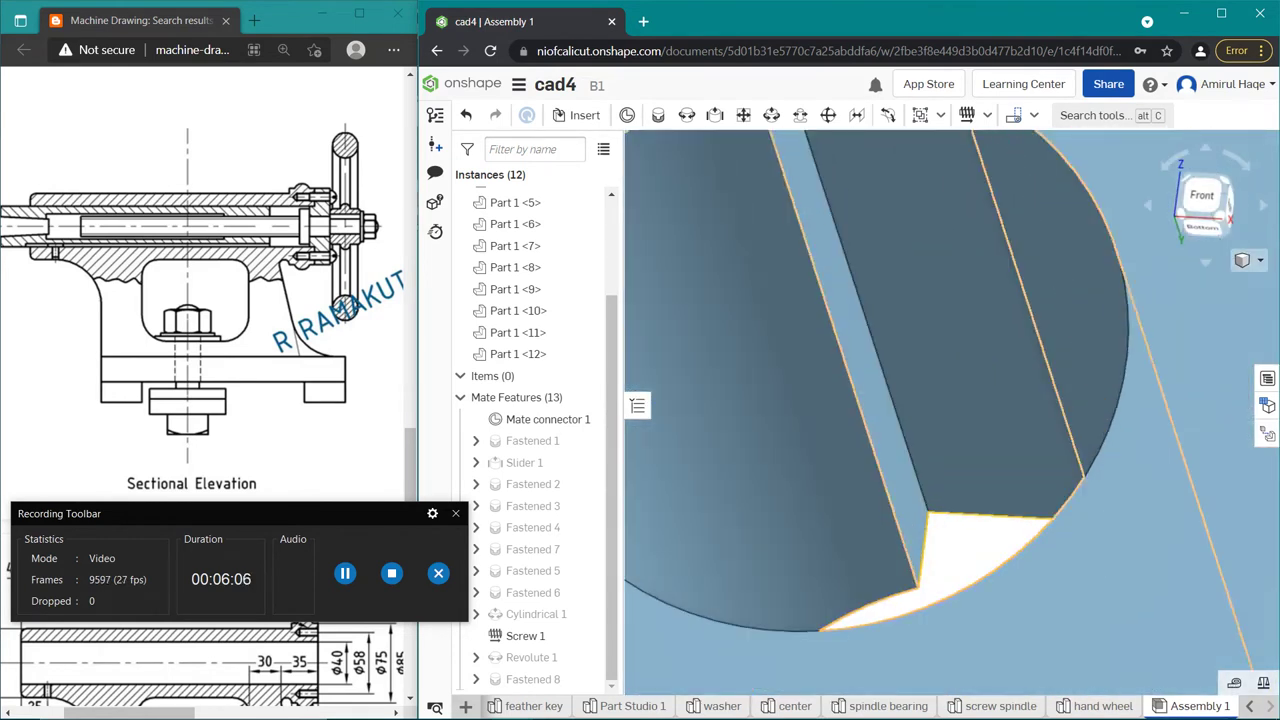
{"action": "key", "text": "m"}
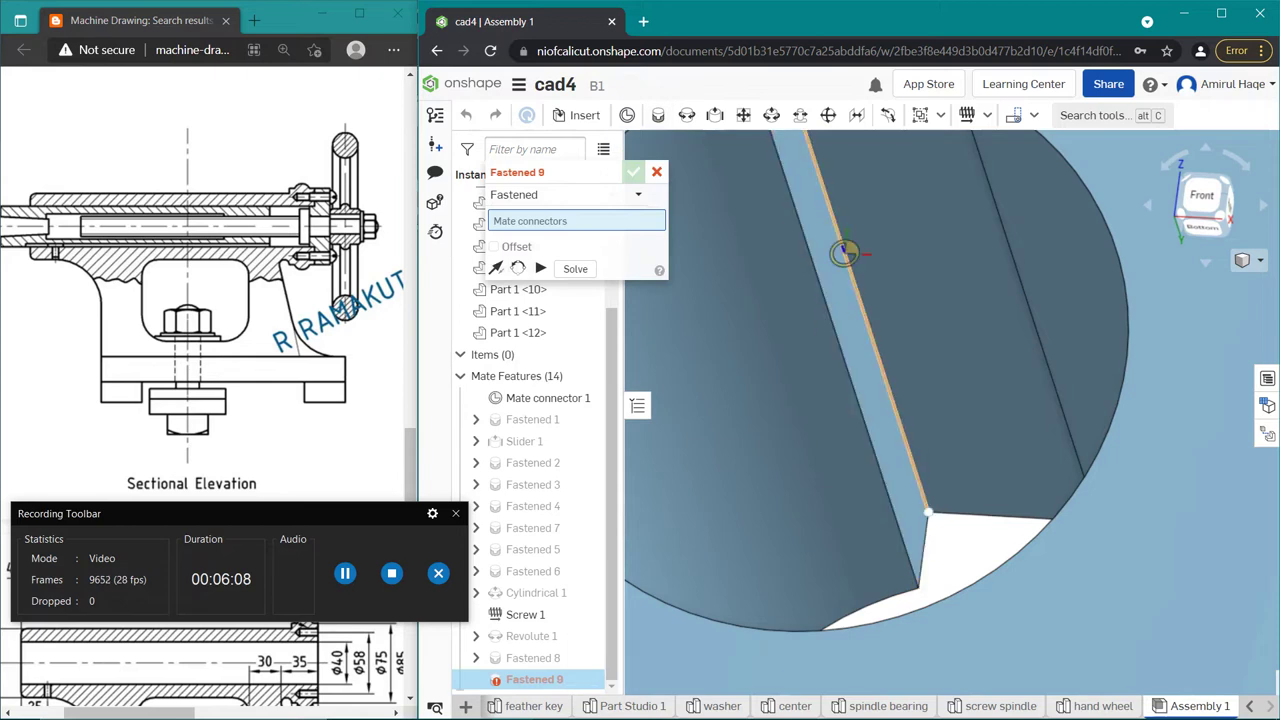
{"action": "left_click", "coordinate": [845, 252]}
{"action": "key", "text": "f"}
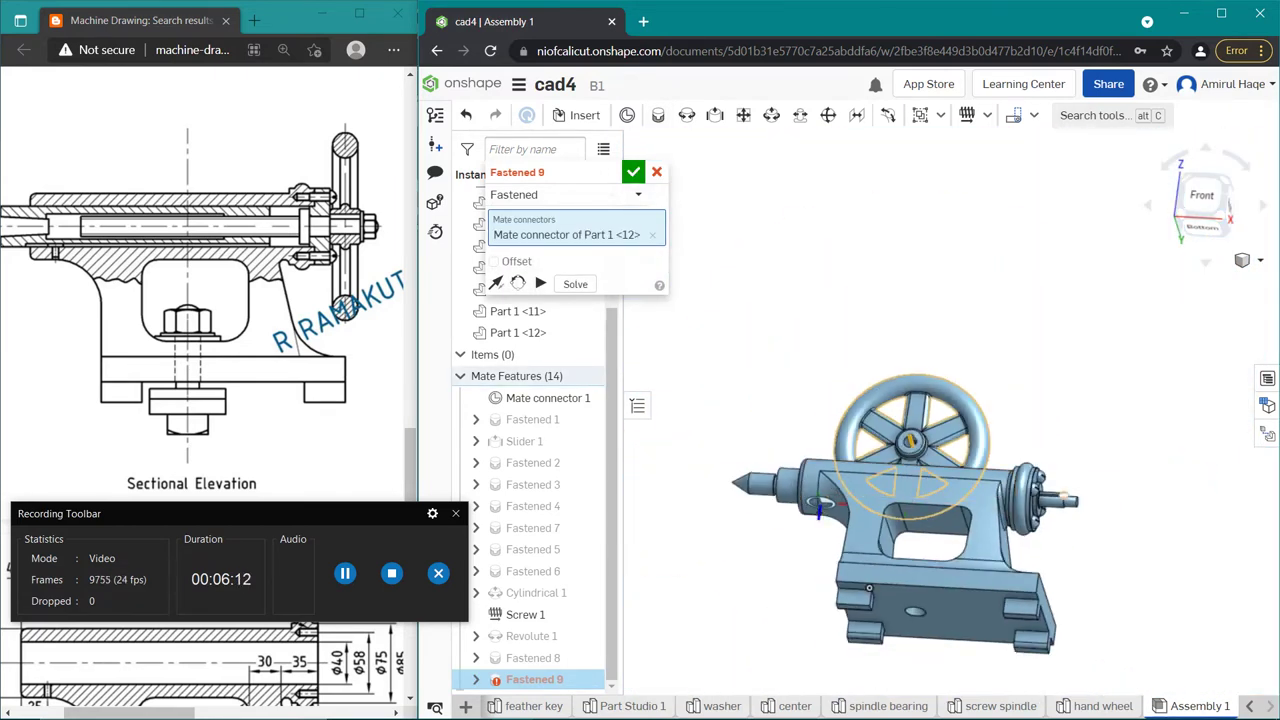
{"action": "scroll", "coordinate": [1066, 497], "scroll_direction": "up", "scroll_amount": 3}
{"action": "scroll", "coordinate": [1040, 494], "scroll_direction": "up", "scroll_amount": 3}
{"action": "scroll", "coordinate": [1005, 490], "scroll_direction": "up", "scroll_amount": 3}
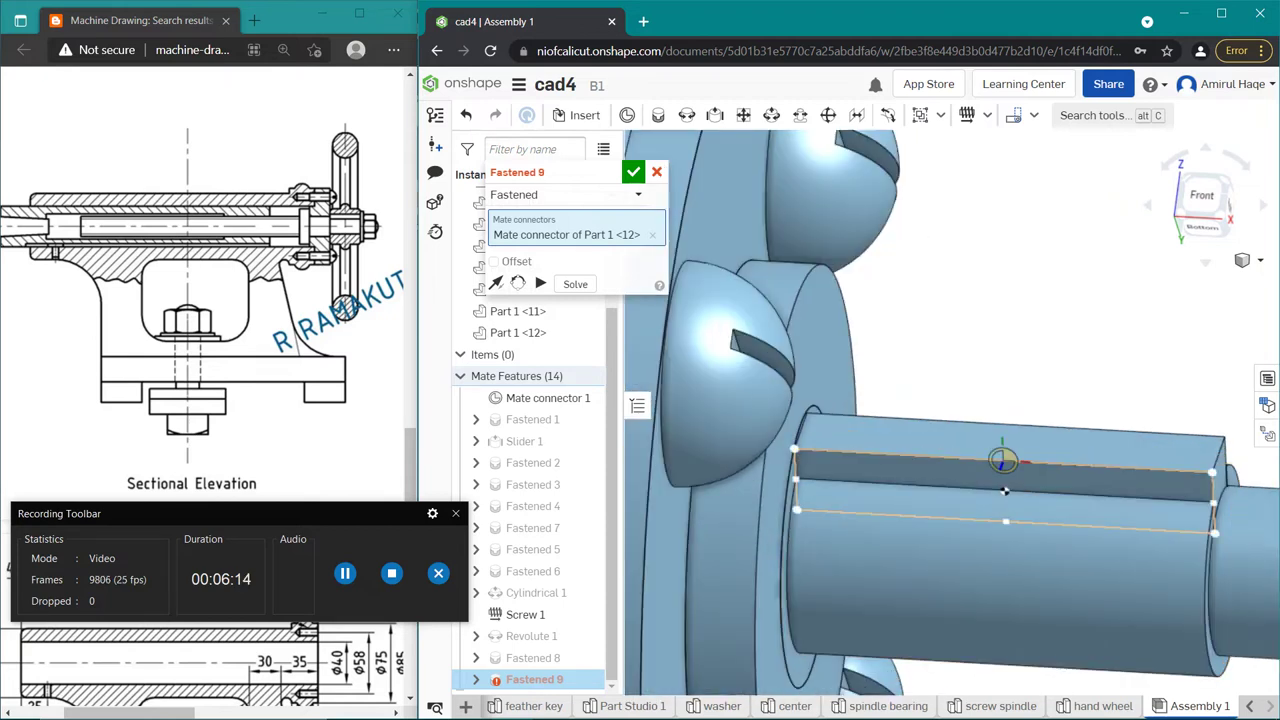
{"action": "left_click", "coordinate": [1004, 454]}
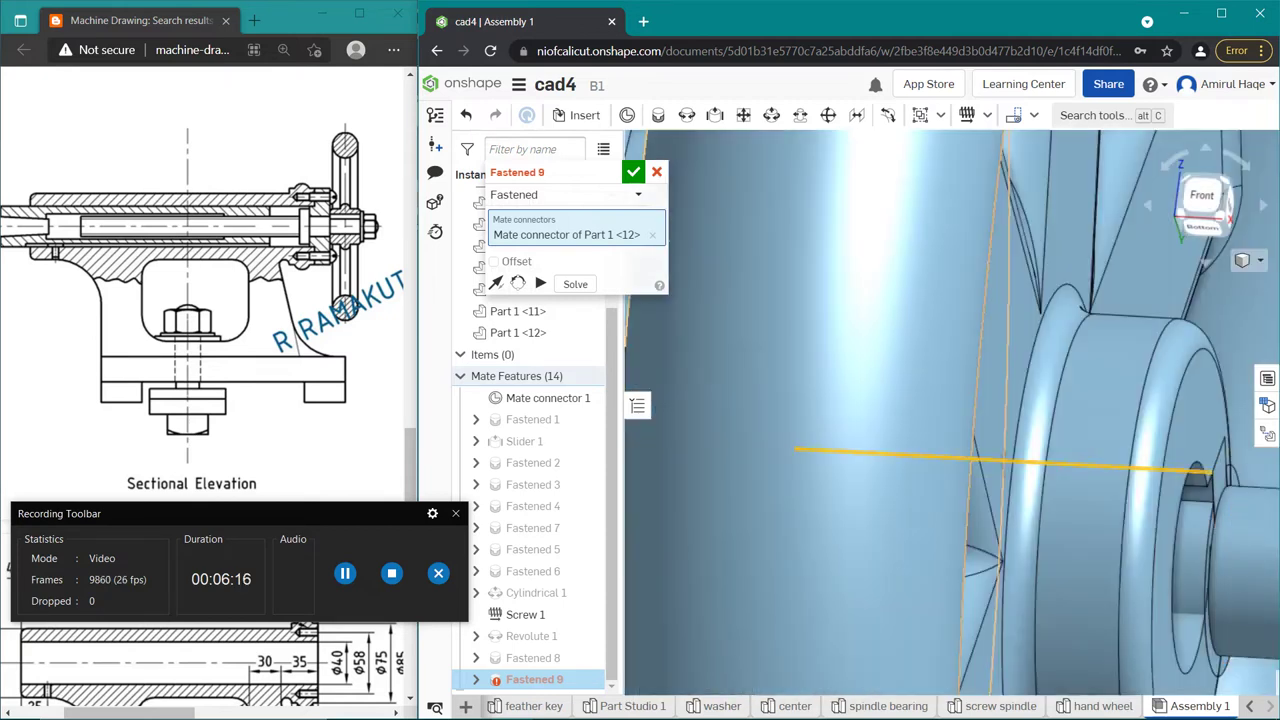
Step: From the right-side view, reorient the hand wheel about its hub axis
{"action": "scroll", "coordinate": [1010, 450], "scroll_direction": "down", "scroll_amount": 2}
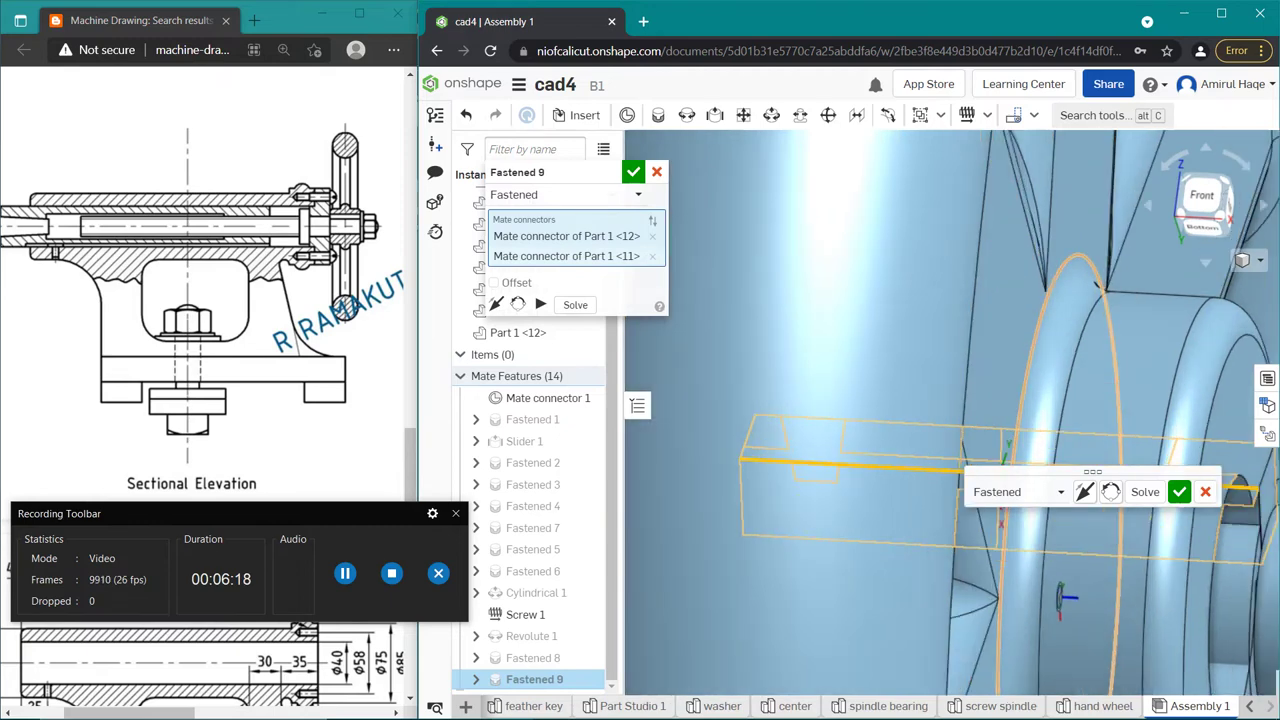
{"action": "scroll", "coordinate": [1010, 450], "scroll_direction": "down", "scroll_amount": 2}
{"action": "scroll", "coordinate": [1010, 450], "scroll_direction": "down", "scroll_amount": 2}
{"action": "scroll", "coordinate": [1010, 450], "scroll_direction": "down", "scroll_amount": 2}
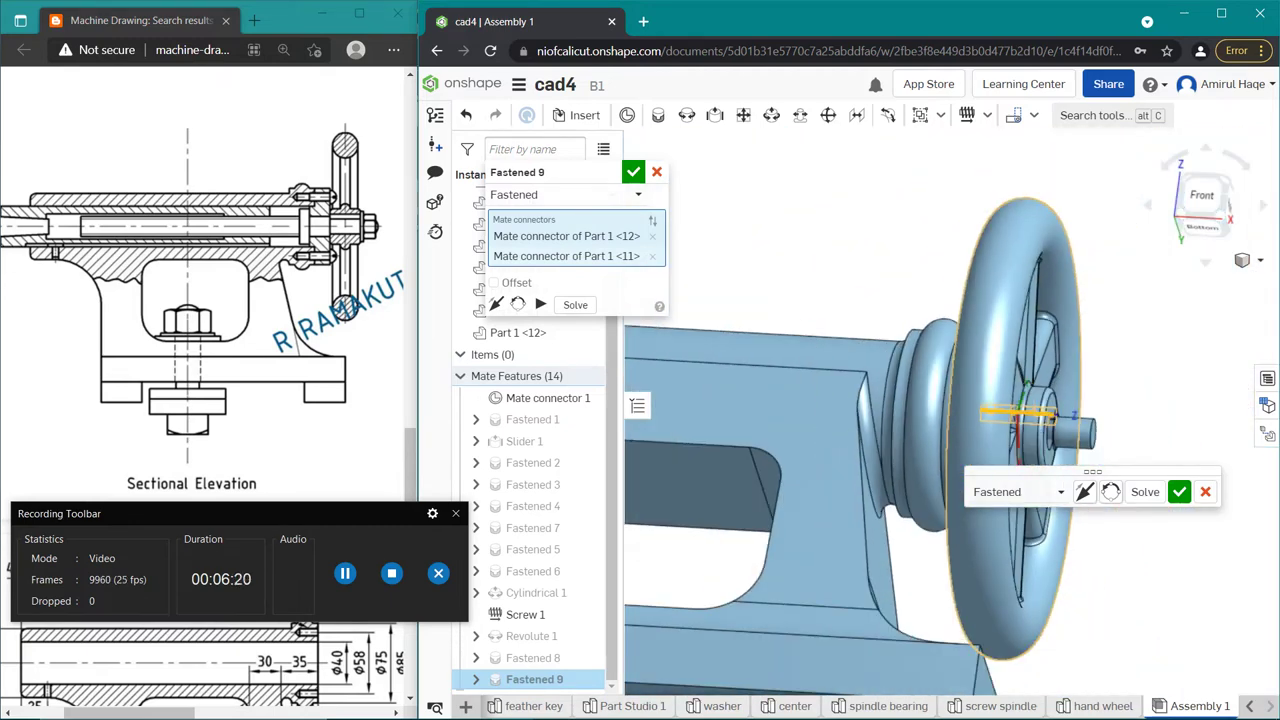
{"action": "key", "text": "shift+Right"}
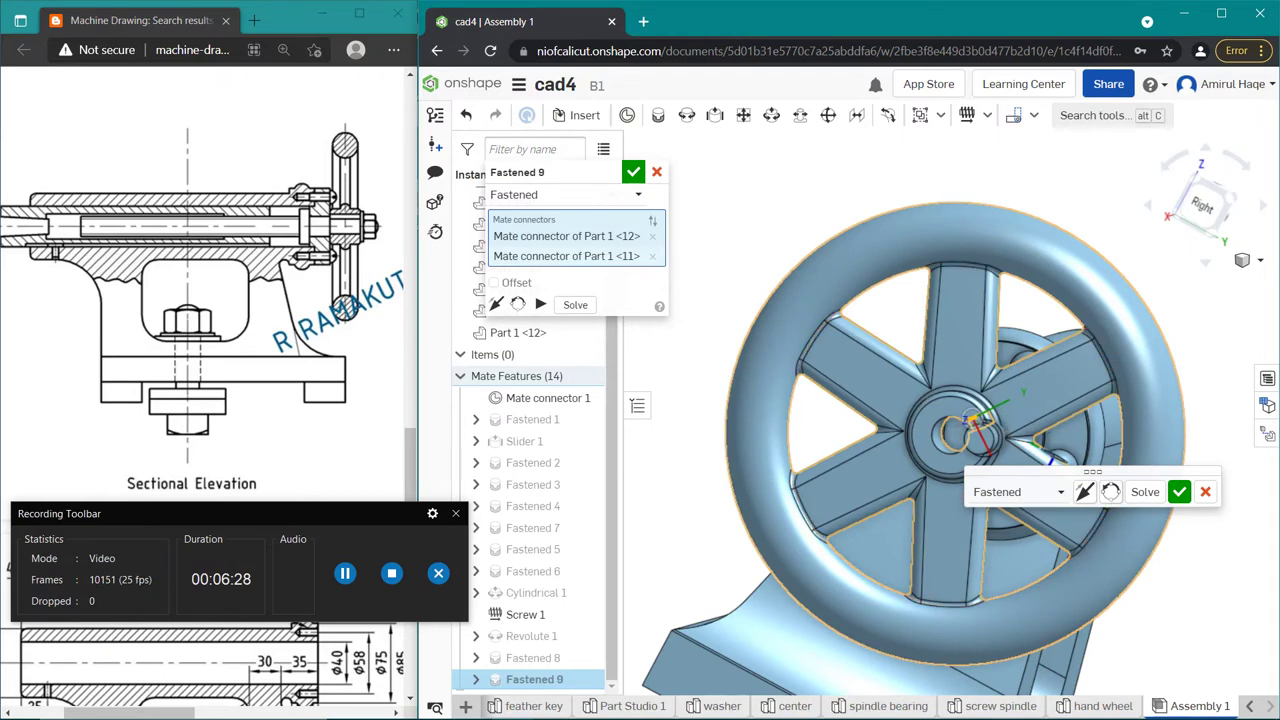
{"action": "left_click", "coordinate": [1084, 491]}
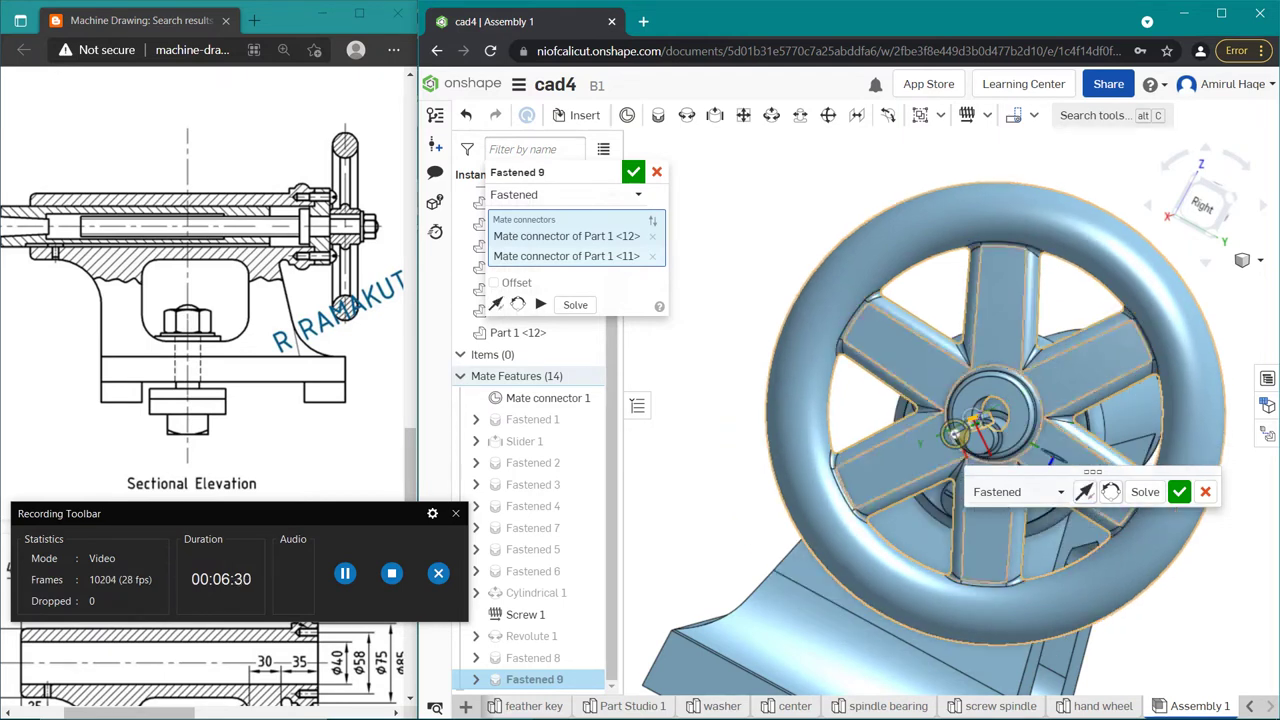
{"action": "left_click", "coordinate": [1110, 491]}
{"action": "left_click", "coordinate": [1110, 491]}
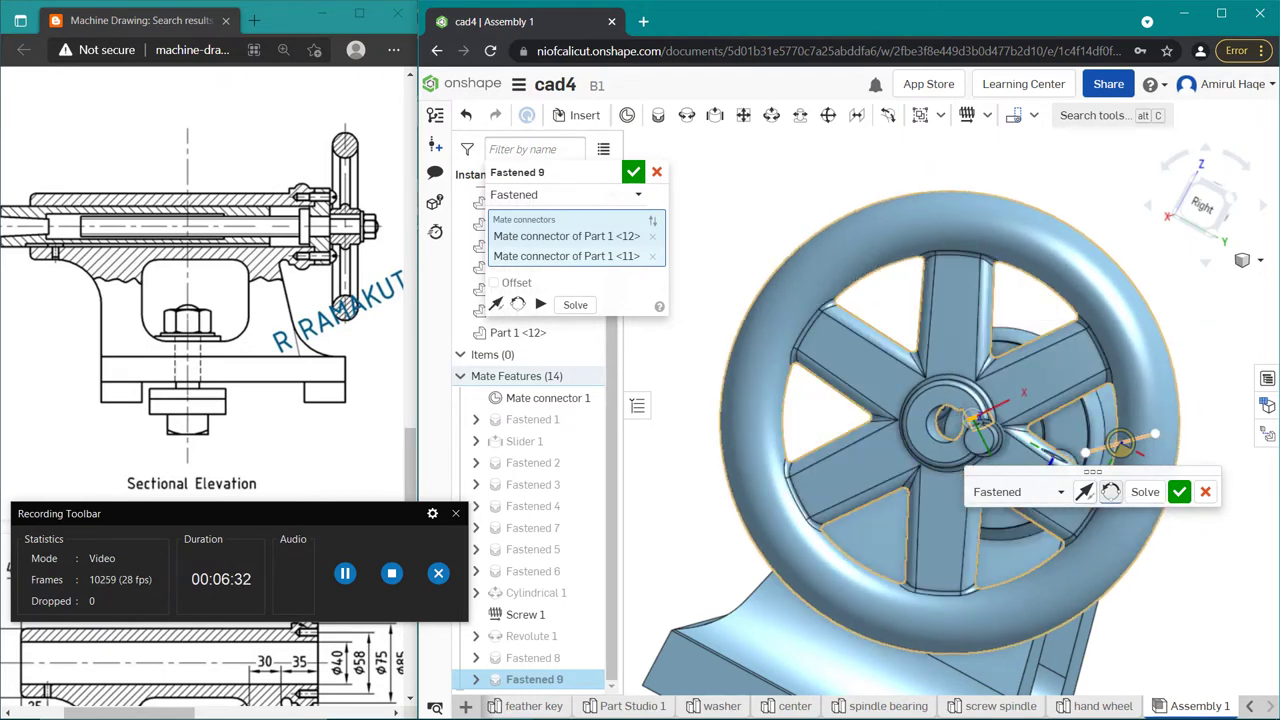
{"action": "left_click", "coordinate": [1110, 491]}
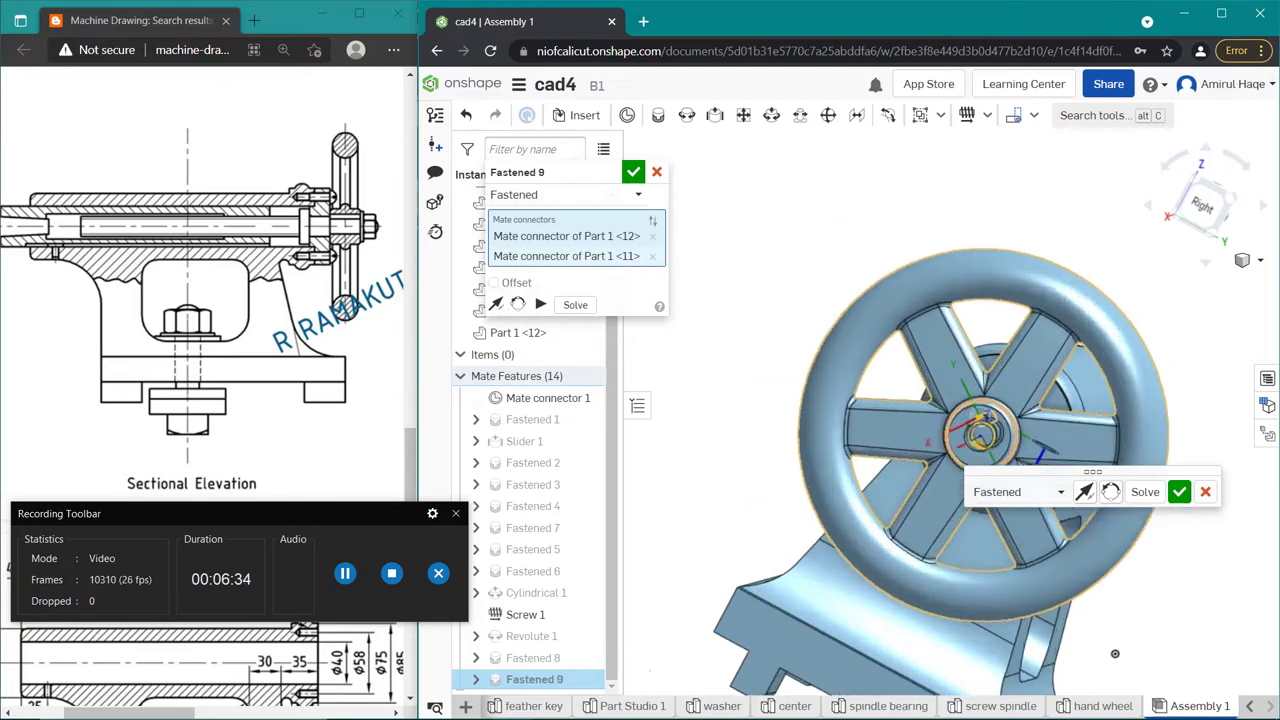
{"action": "scroll", "coordinate": [990, 425], "scroll_direction": "up", "scroll_amount": 5}
Step: Keep reorienting the wheel about the mate axis until its key slot lines up with the key
{"action": "mouse_move", "coordinate": [990, 425]}
{"action": "right_mouse_down"}
{"action": "mouse_move", "coordinate": [1010, 400]}
{"action": "mouse_move", "coordinate": [960, 420]}
{"action": "right_mouse_up"}
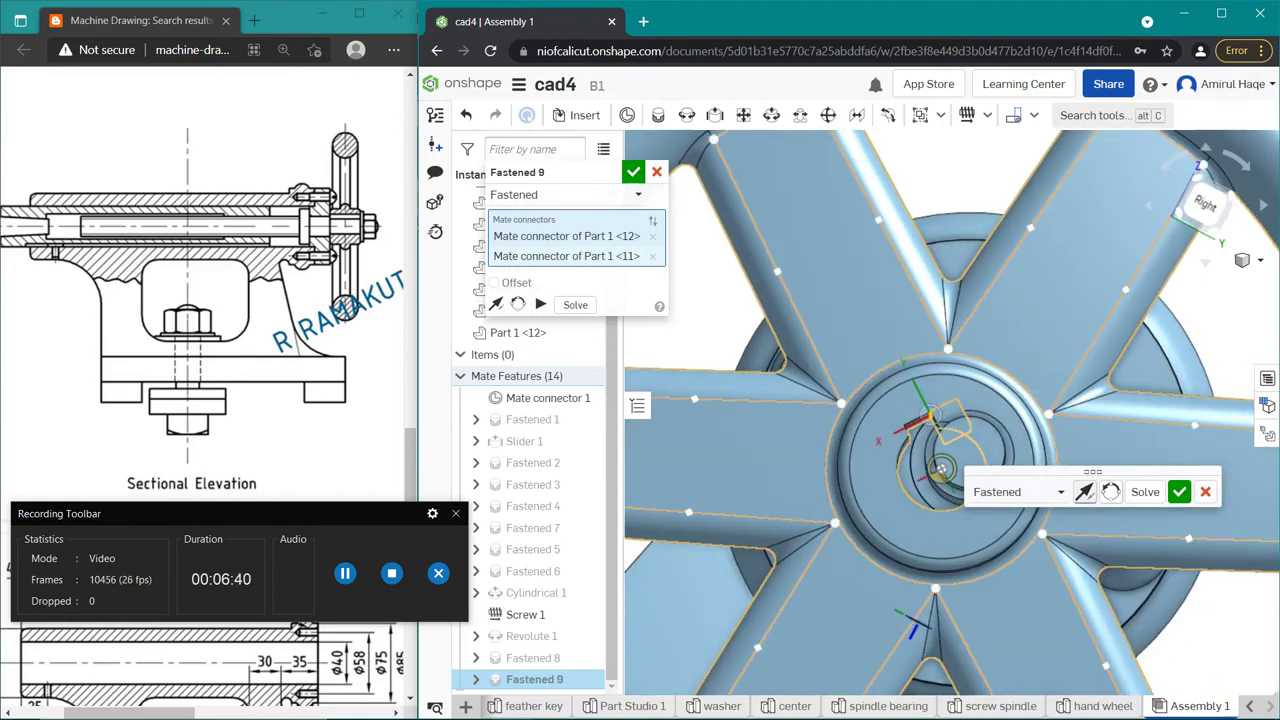
{"action": "right_click_drag", "start_coordinate": [941, 467], "coordinate": [941, 467]}
{"action": "left_click", "coordinate": [1110, 491]}
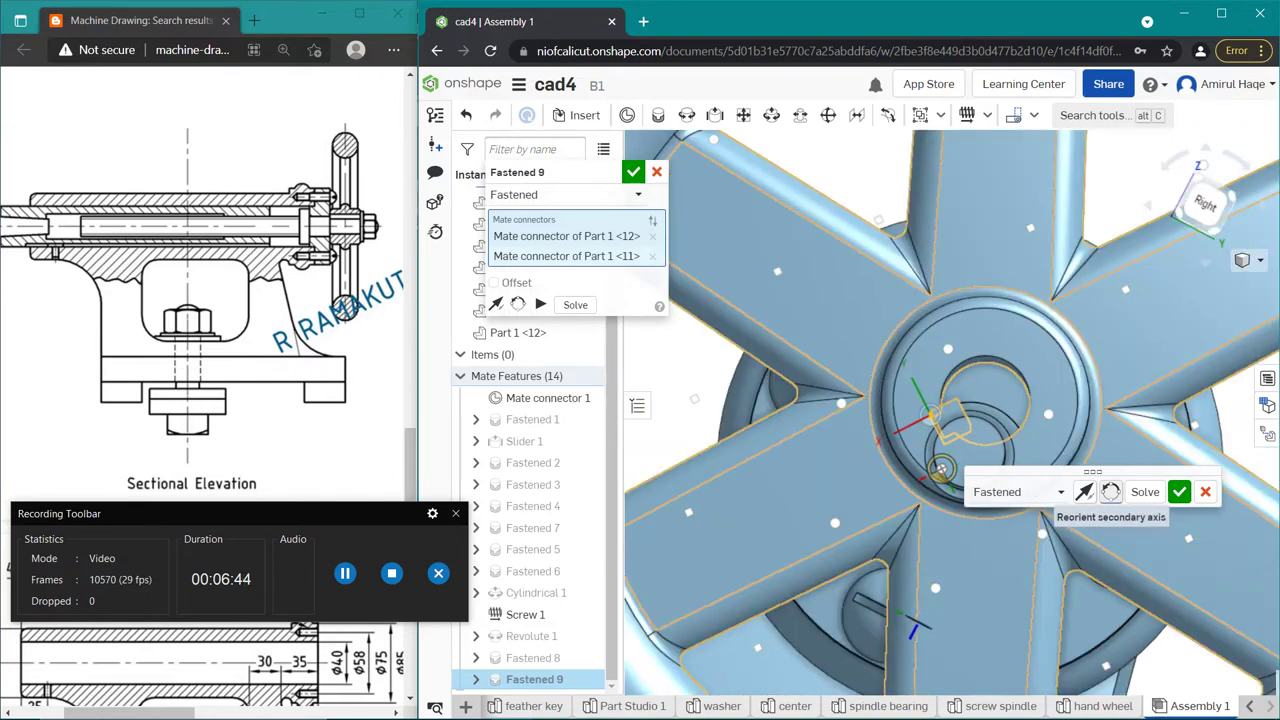
{"action": "left_click", "coordinate": [1110, 491]}
{"action": "left_click", "coordinate": [1110, 491]}
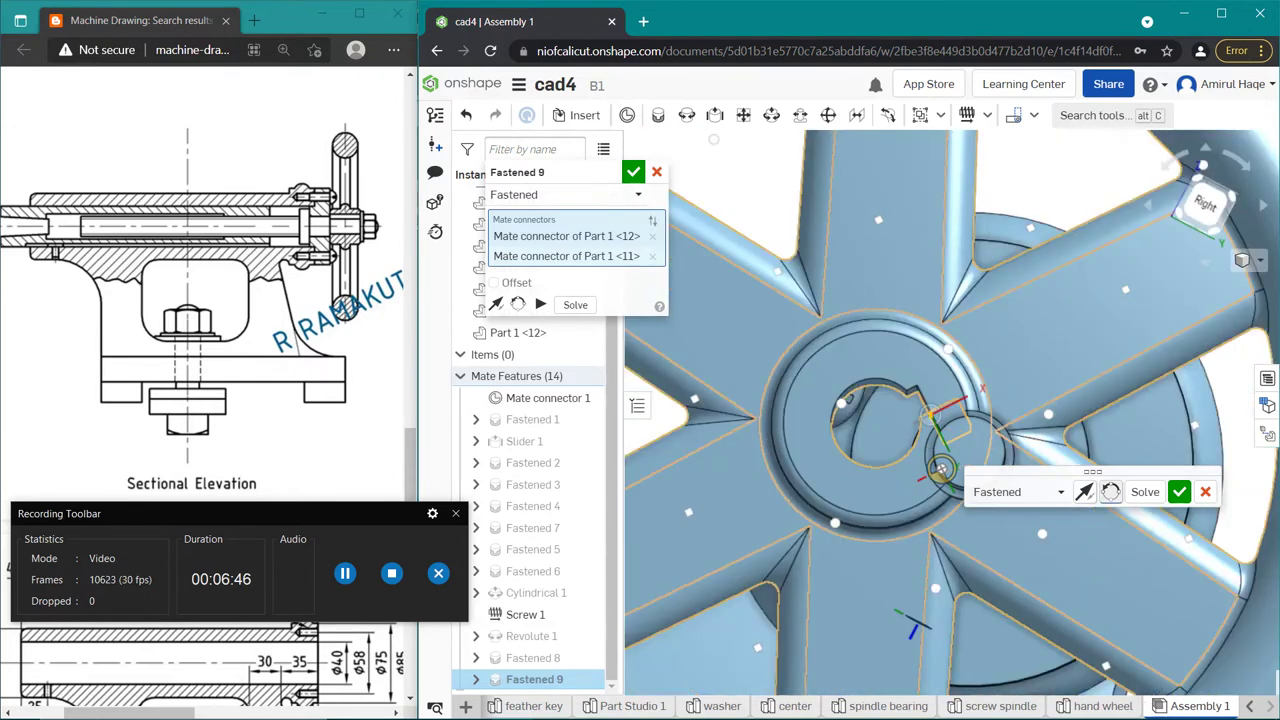
{"action": "left_click", "coordinate": [1084, 491]}
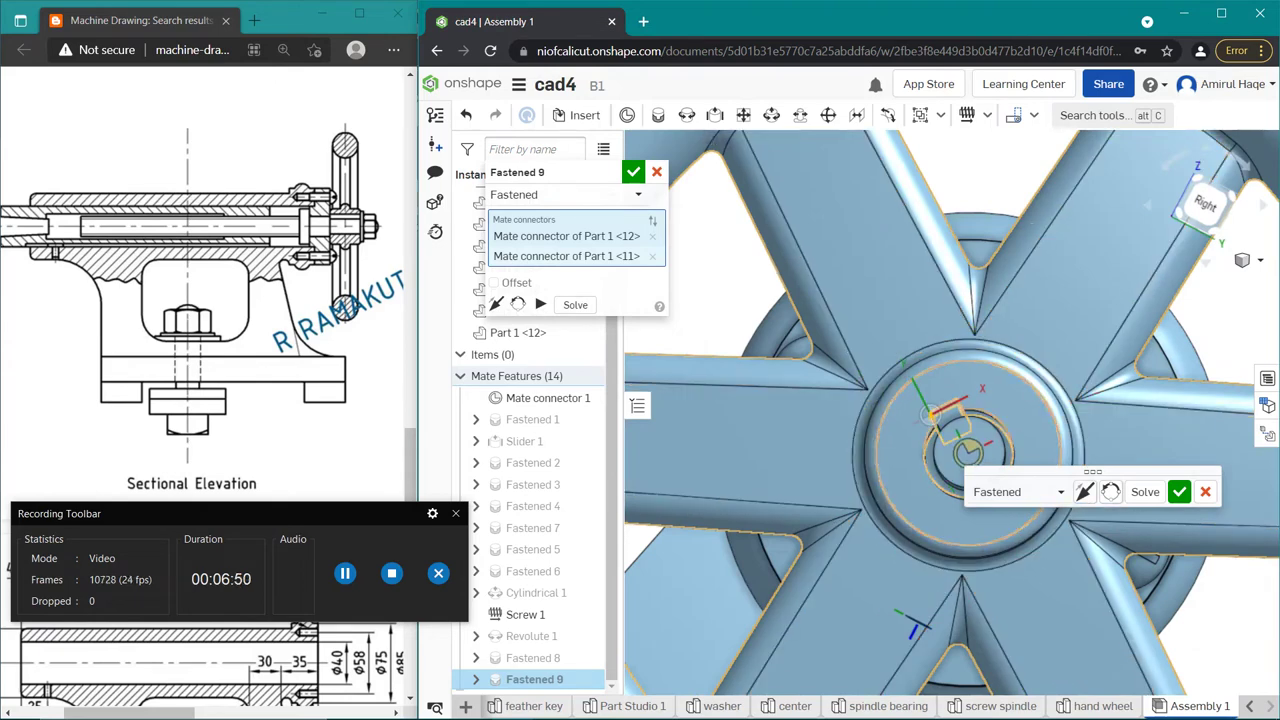
{"action": "left_click", "coordinate": [1084, 491]}
{"action": "scroll", "coordinate": [950, 415], "scroll_direction": "up", "scroll_amount": 5}
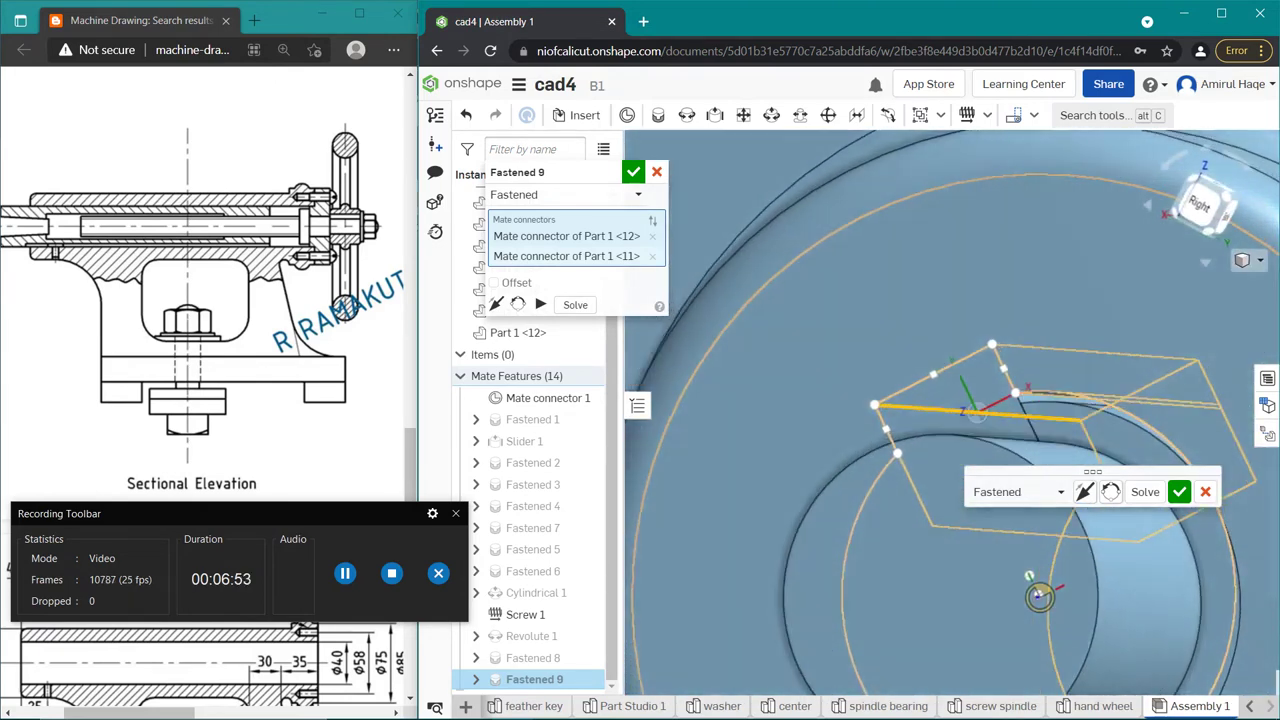
{"action": "mouse_move", "coordinate": [950, 415]}
{"action": "right_mouse_down"}
{"action": "mouse_move", "coordinate": [930, 380]}
{"action": "mouse_move", "coordinate": [960, 395]}
{"action": "right_mouse_up"}
{"action": "key", "text": "Return"}
{"action": "key", "text": "f"}
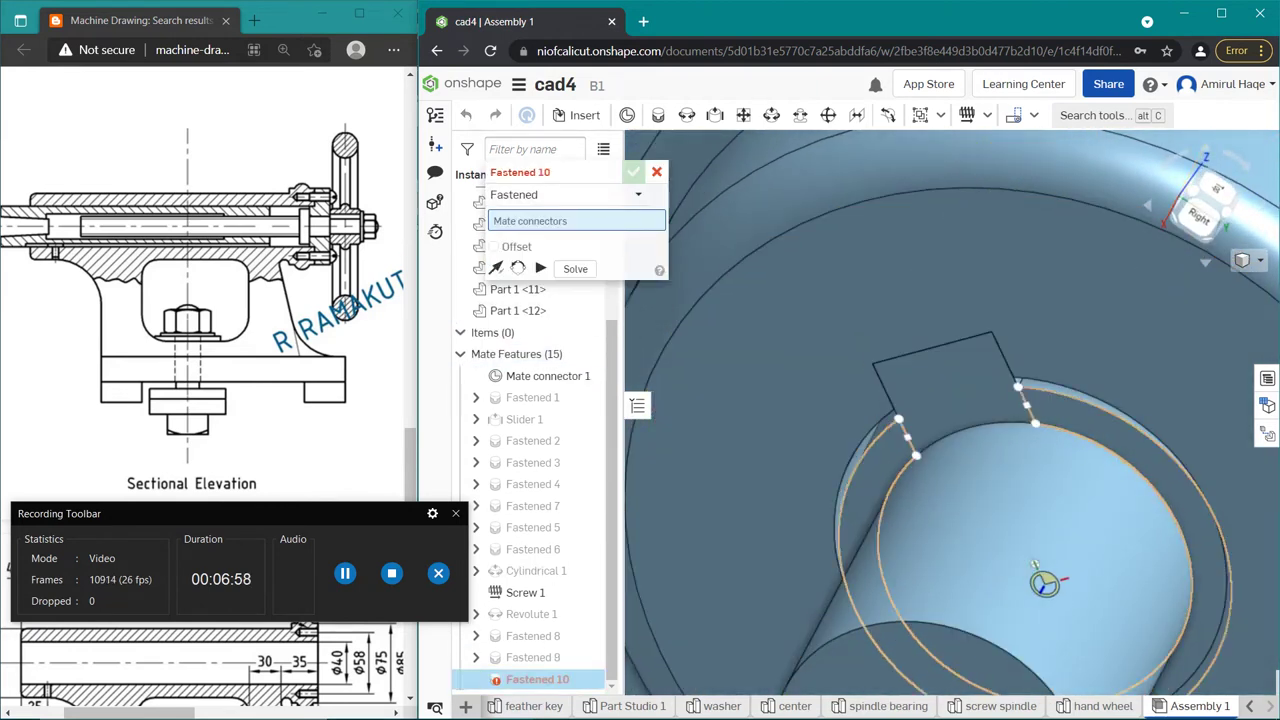
{"action": "scroll", "coordinate": [1032, 560], "scroll_direction": "down", "scroll_amount": 5}
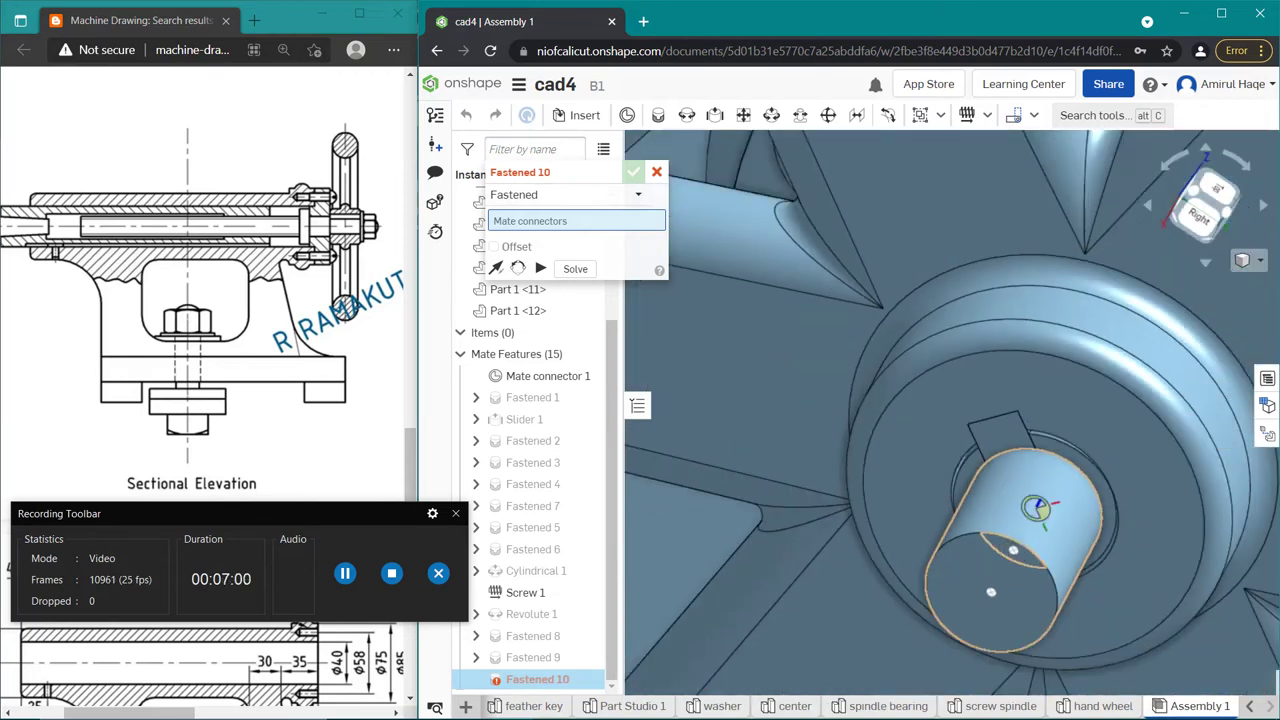
{"action": "scroll", "coordinate": [1035, 520], "scroll_direction": "up", "scroll_amount": 2}
{"action": "right_click_drag", "start_coordinate": [1035, 520], "coordinate": [1030, 527]}
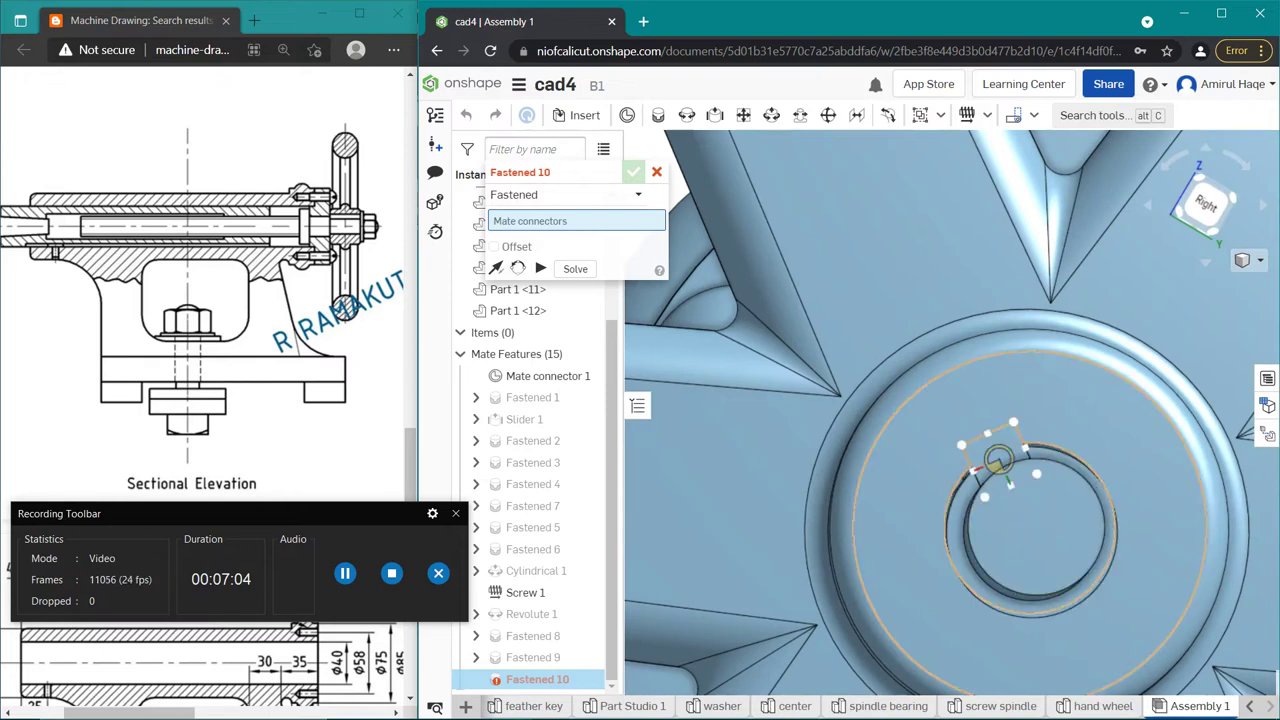
{"action": "scroll", "coordinate": [1035, 515], "scroll_direction": "down", "scroll_amount": 2}
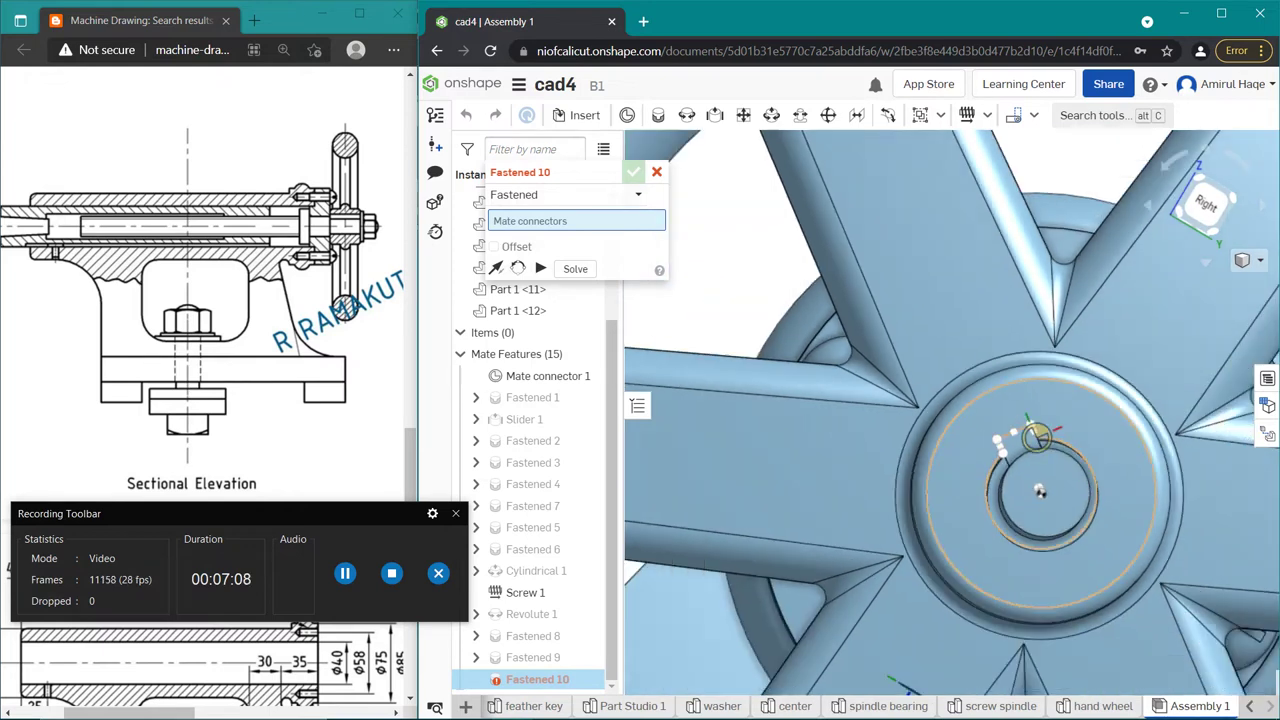
{"action": "scroll", "coordinate": [1035, 508], "scroll_direction": "up", "scroll_amount": 3}
{"action": "scroll", "coordinate": [1035, 508], "scroll_direction": "up", "scroll_amount": 2}
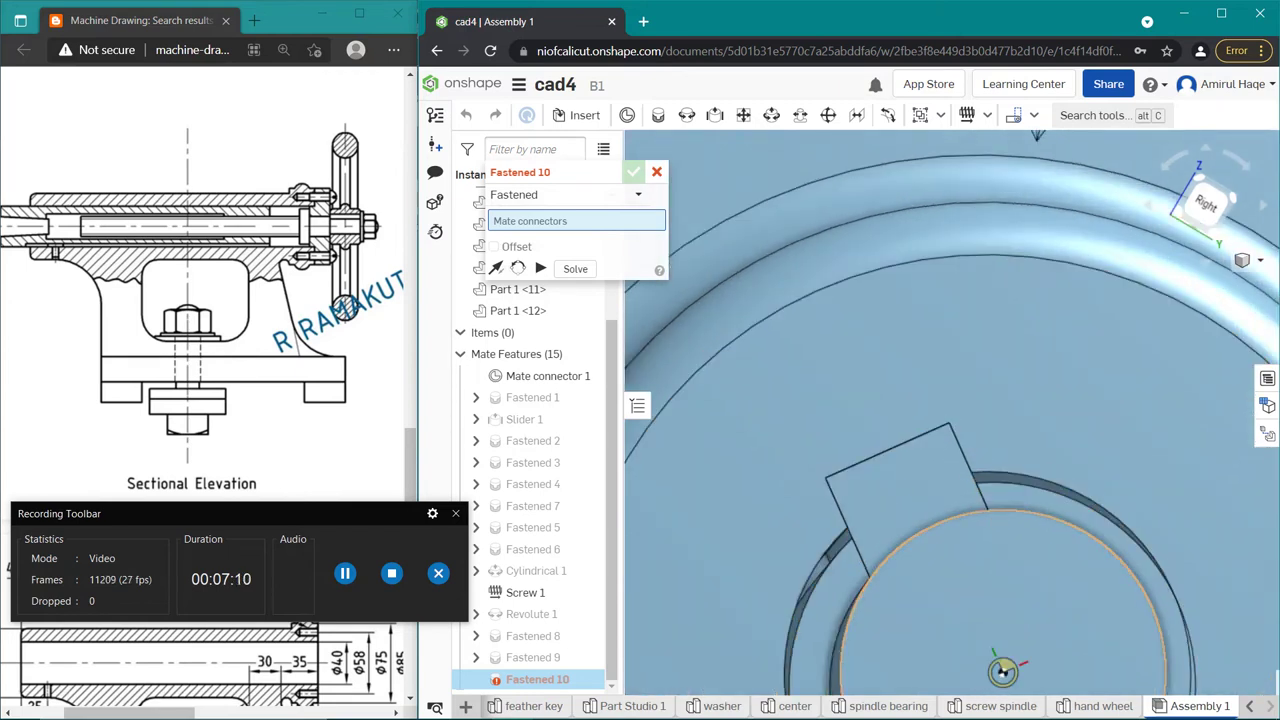
{"action": "middle_click_drag", "start_coordinate": [1003, 670], "coordinate": [893, 414]}
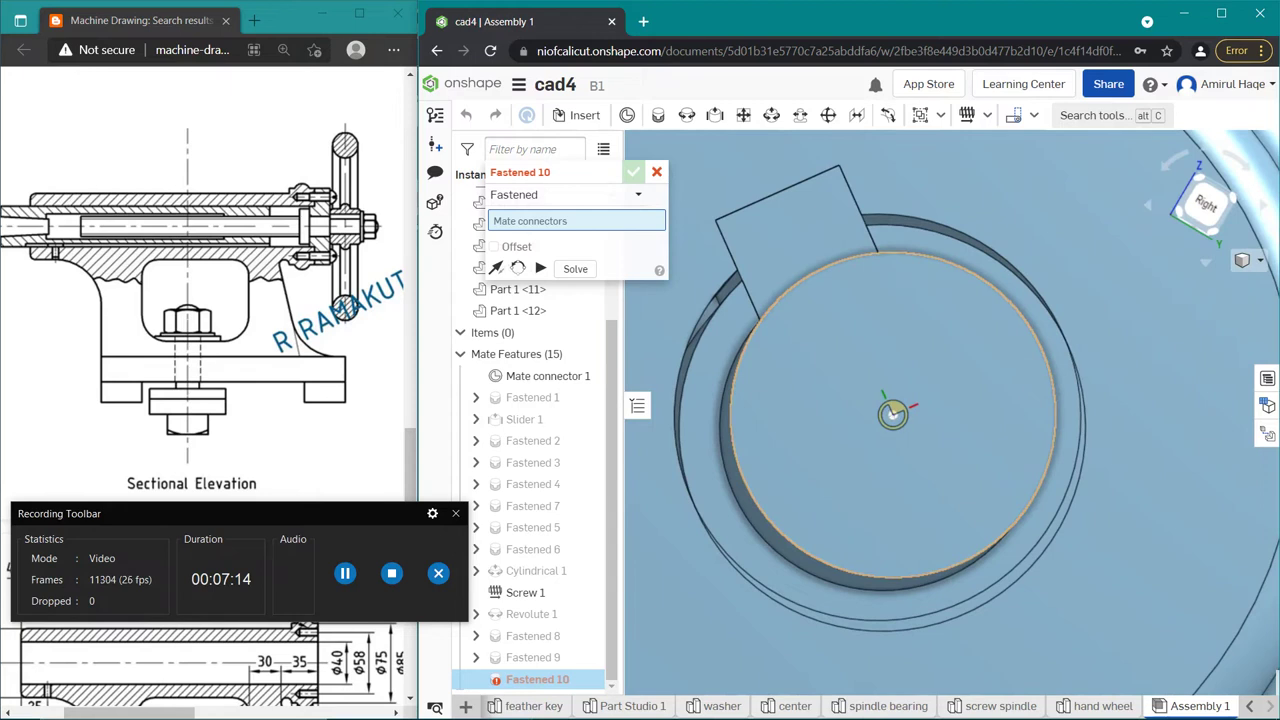
{"action": "right_click_drag", "start_coordinate": [893, 414], "coordinate": [968, 414]}
{"action": "right_click", "coordinate": [968, 414]}
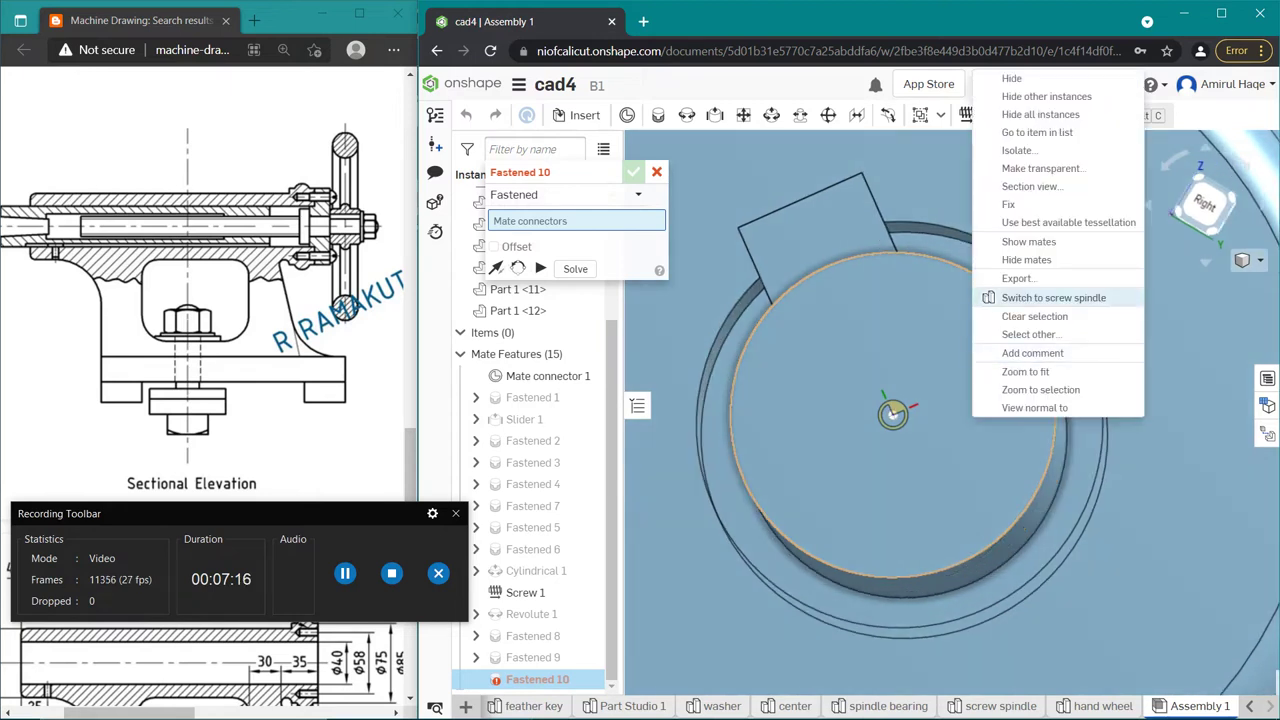
{"action": "key", "text": "Escape"}
{"action": "left_click", "coordinate": [893, 414]}
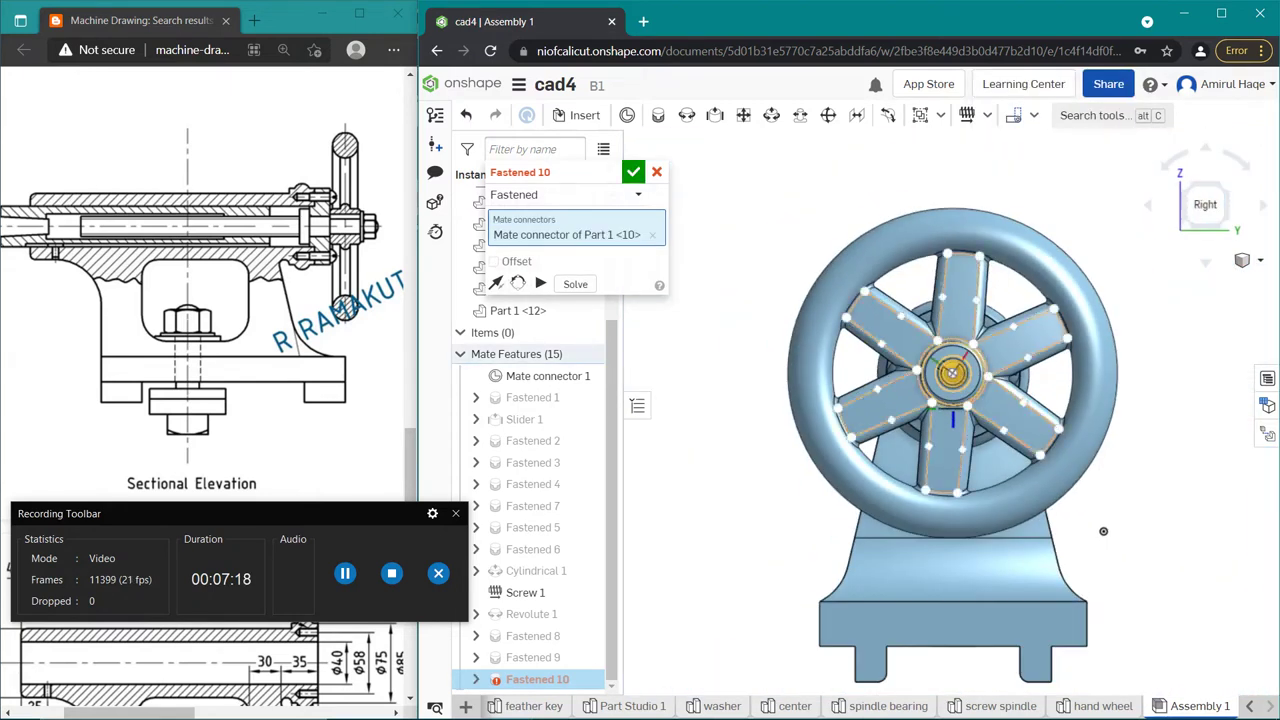
{"action": "scroll", "coordinate": [975, 380], "scroll_direction": "down", "scroll_amount": 2}
{"action": "scroll", "coordinate": [980, 385], "scroll_direction": "up", "scroll_amount": 5}
{"action": "scroll", "coordinate": [992, 380], "scroll_direction": "up", "scroll_amount": 2}
{"action": "scroll", "coordinate": [992, 380], "scroll_direction": "up", "scroll_amount": 2}
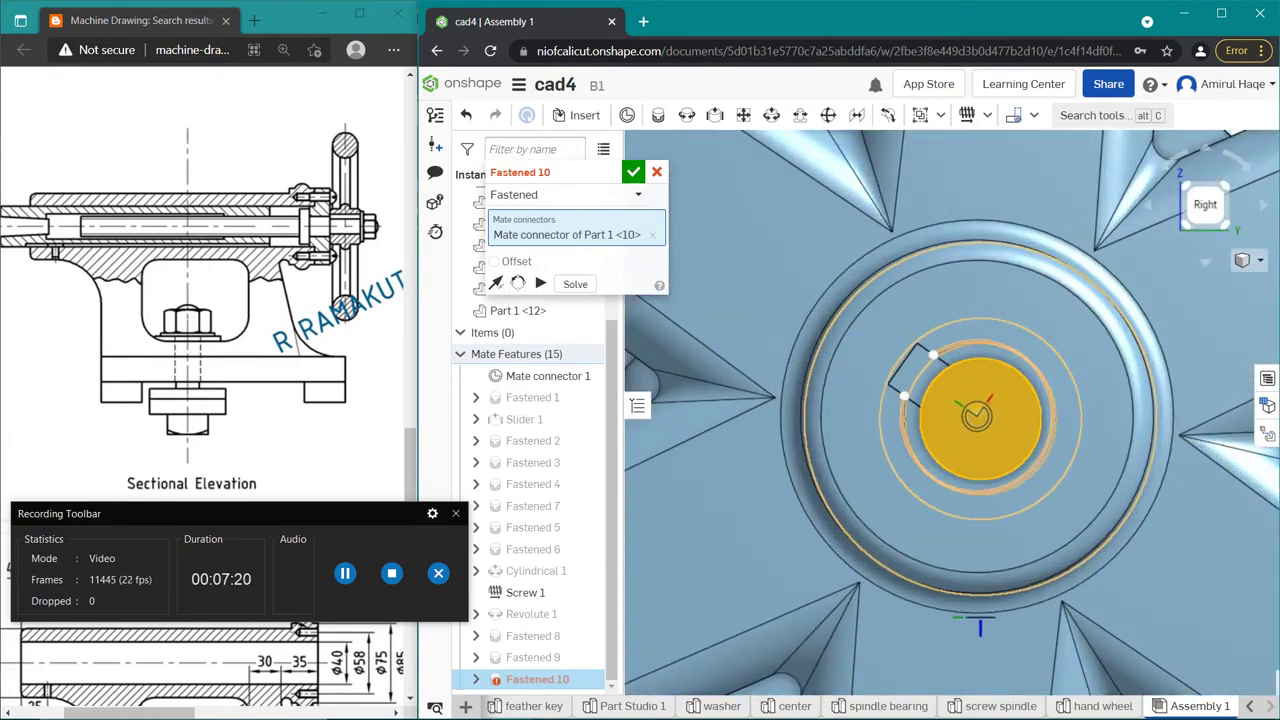
{"action": "scroll", "coordinate": [992, 380], "scroll_direction": "up", "scroll_amount": 2}
{"action": "scroll", "coordinate": [992, 380], "scroll_direction": "up", "scroll_amount": 1}
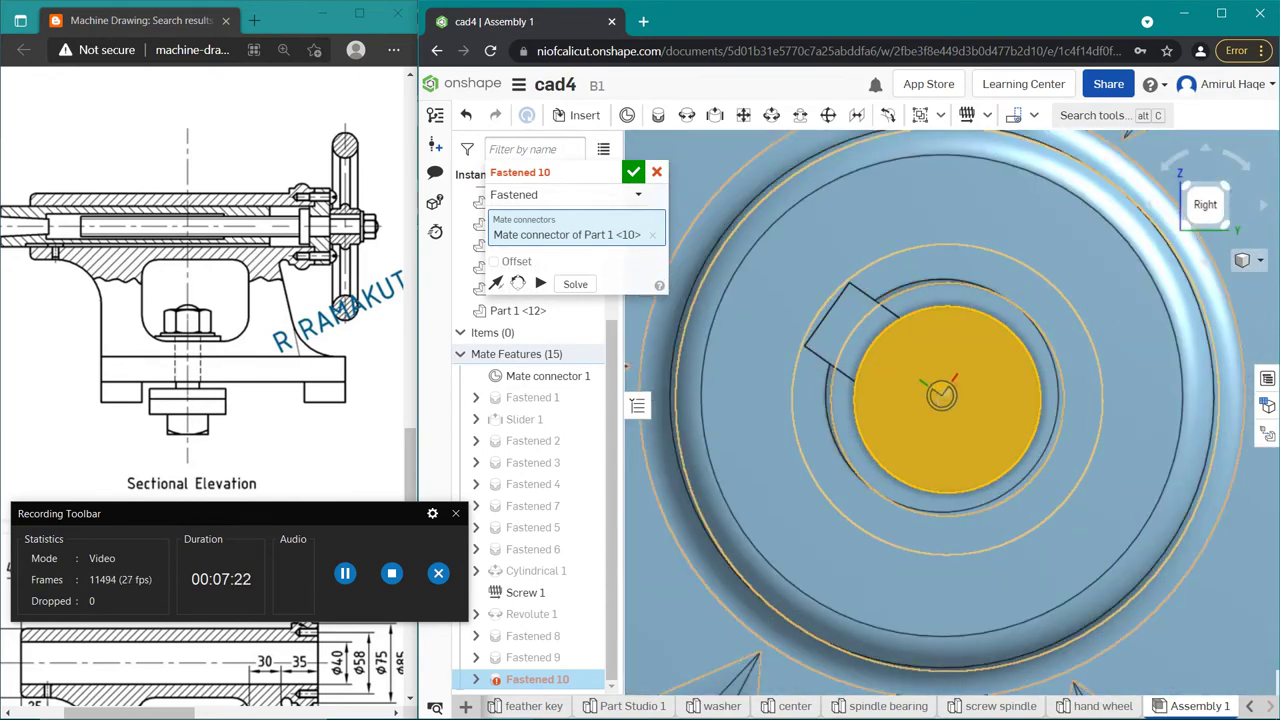
{"action": "key", "text": "Escape"}
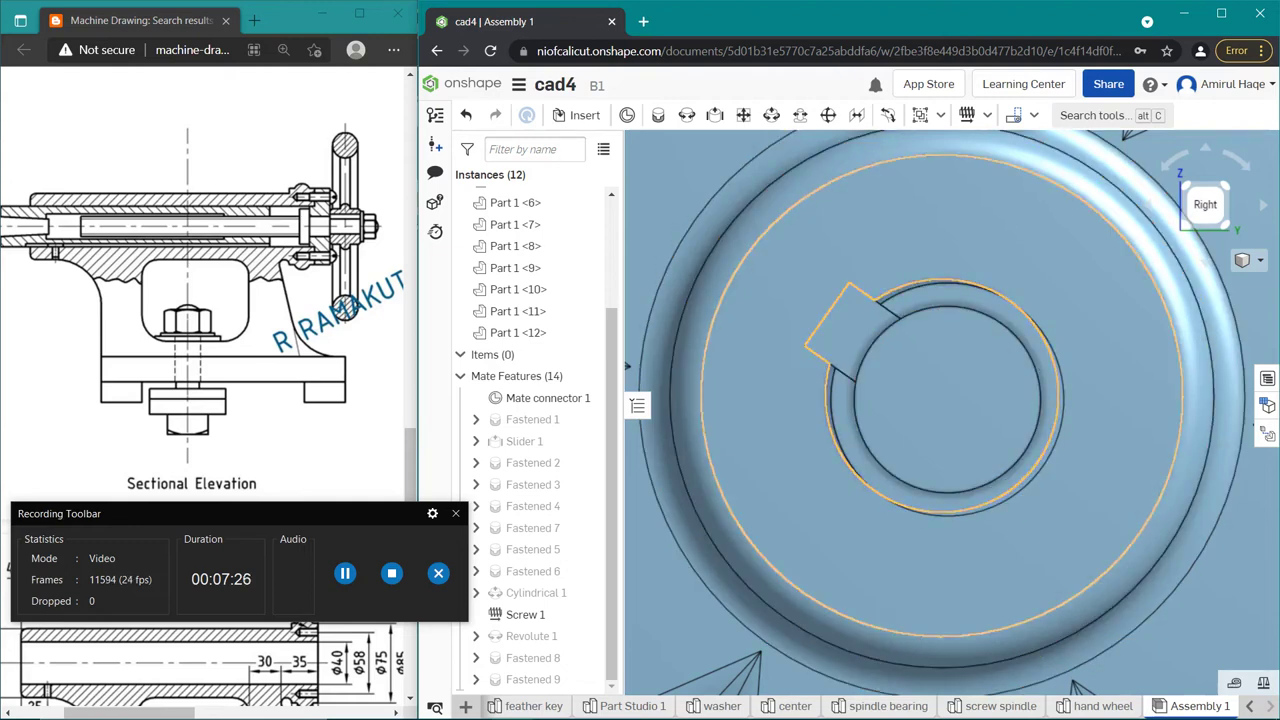
{"action": "key", "text": "ctrl+plus"}
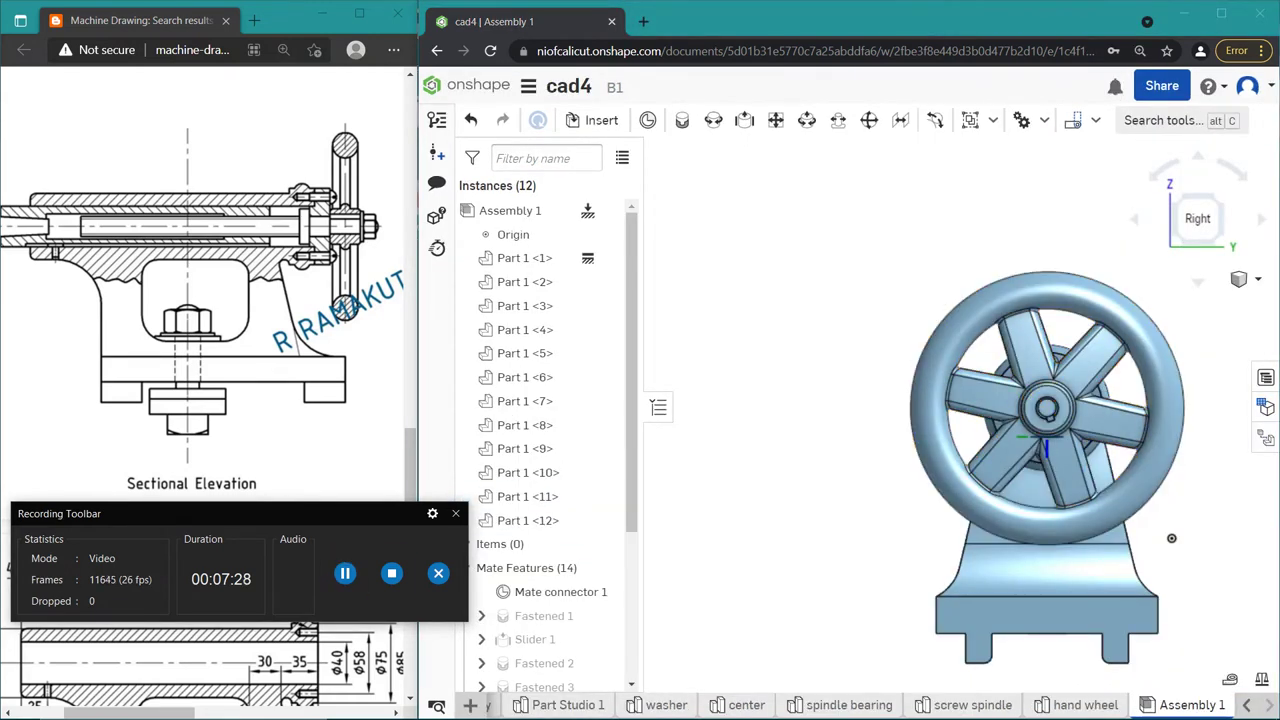
{"action": "scroll", "coordinate": [1047, 407], "scroll_direction": "down", "scroll_amount": 2}
{"action": "scroll", "coordinate": [1047, 407], "scroll_direction": "down", "scroll_amount": 2}
{"action": "scroll", "coordinate": [1047, 407], "scroll_direction": "down", "scroll_amount": 4}
{"action": "scroll", "coordinate": [1092, 464], "scroll_direction": "down", "scroll_amount": 2}
{"action": "scroll", "coordinate": [1092, 464], "scroll_direction": "down", "scroll_amount": 2}
{"action": "scroll", "coordinate": [1092, 464], "scroll_direction": "up", "scroll_amount": 1}
{"action": "scroll", "coordinate": [1092, 464], "scroll_direction": "up", "scroll_amount": 1}
{"action": "scroll", "coordinate": [1092, 464], "scroll_direction": "up", "scroll_amount": 2}
{"action": "scroll", "coordinate": [968, 578], "scroll_direction": "up", "scroll_amount": 2}
{"action": "scroll", "coordinate": [968, 578], "scroll_direction": "up", "scroll_amount": 3}
{"action": "scroll", "coordinate": [968, 578], "scroll_direction": "up", "scroll_amount": 3}
{"action": "scroll", "coordinate": [968, 578], "scroll_direction": "up", "scroll_amount": 2}
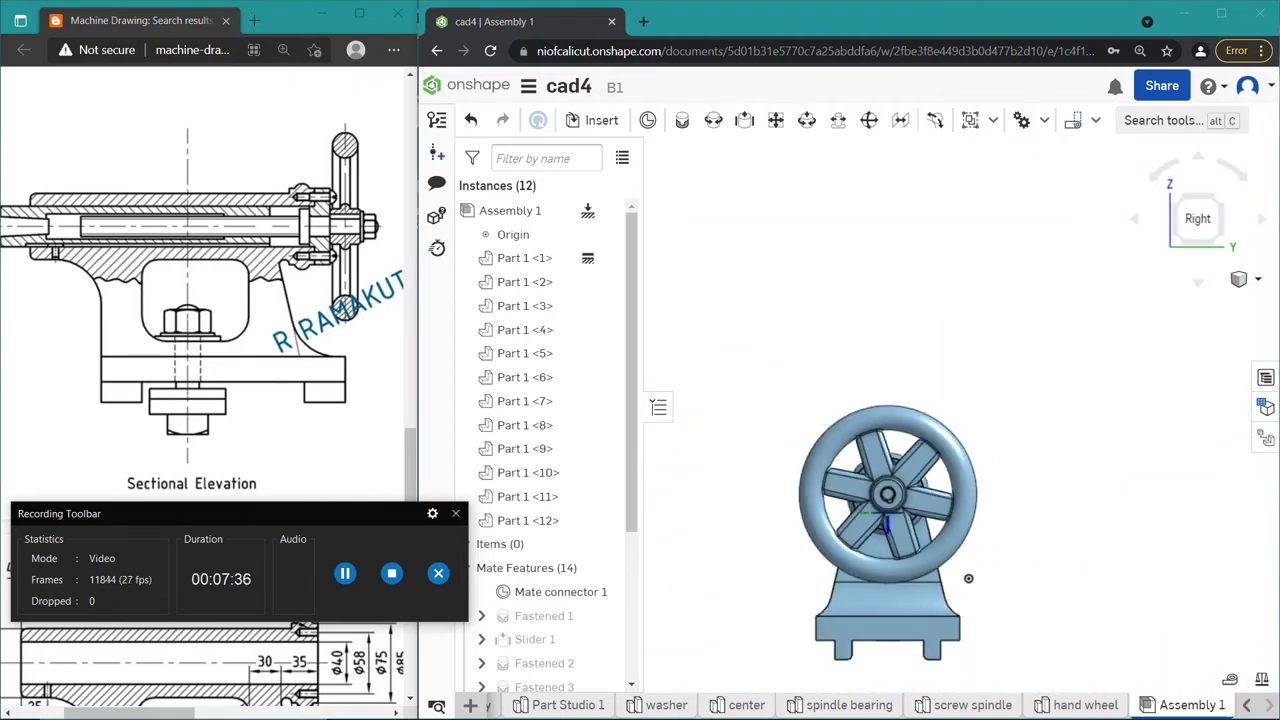
Step: Open the screw spindle Part Studio and view its keyway Sketch 2 normal to the plane
{"action": "left_click", "coordinate": [965, 705]}
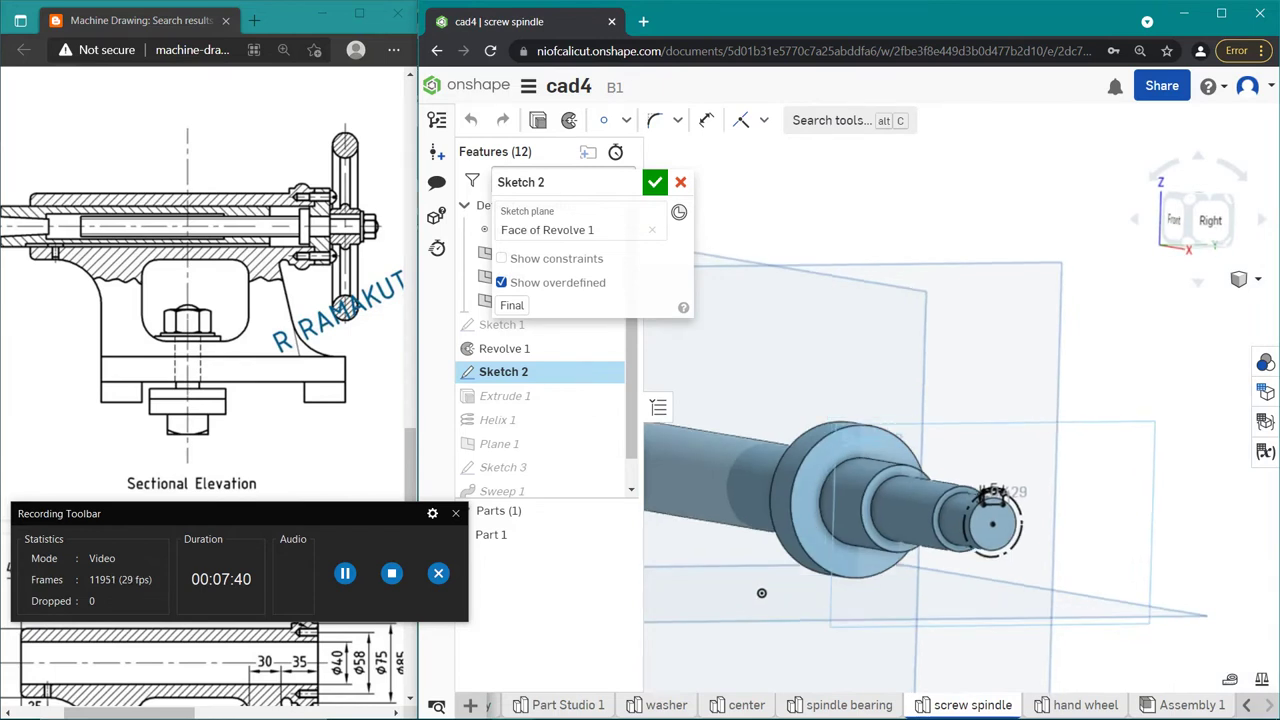
{"action": "key", "text": "n"}
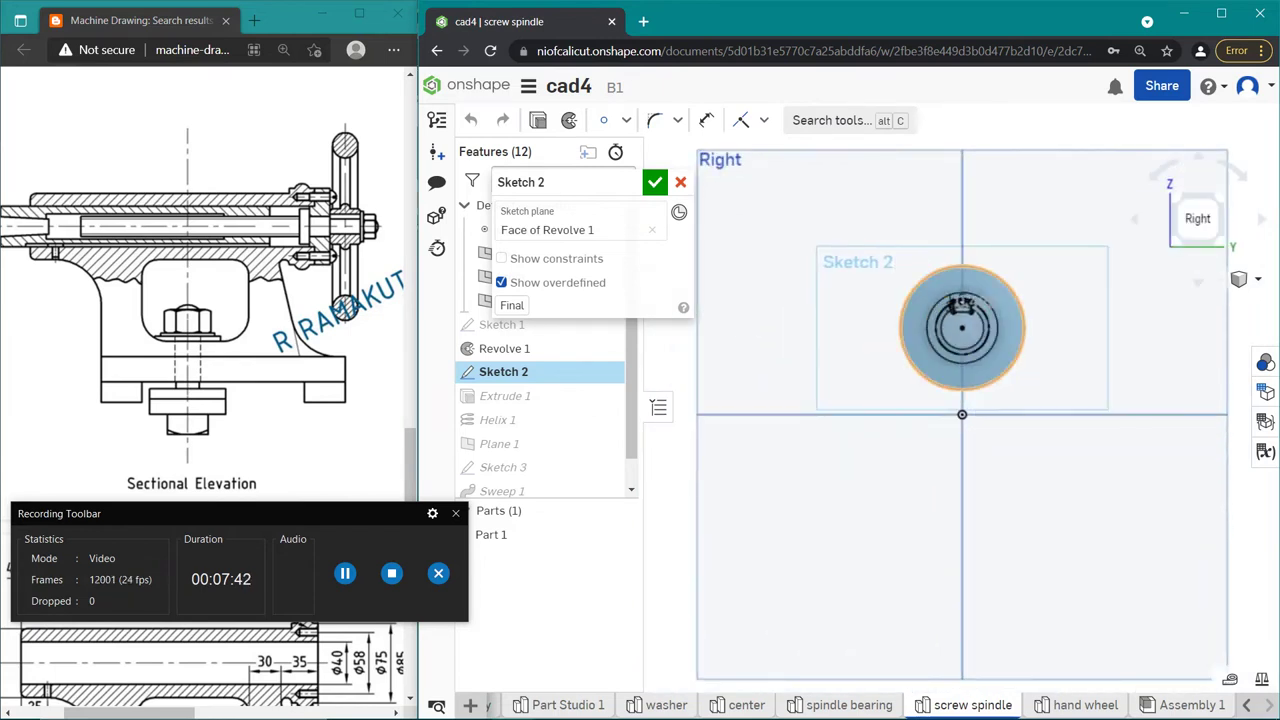
{"action": "scroll", "coordinate": [965, 205], "scroll_direction": "up", "scroll_amount": 3}
{"action": "scroll", "coordinate": [965, 205], "scroll_direction": "up", "scroll_amount": 3}
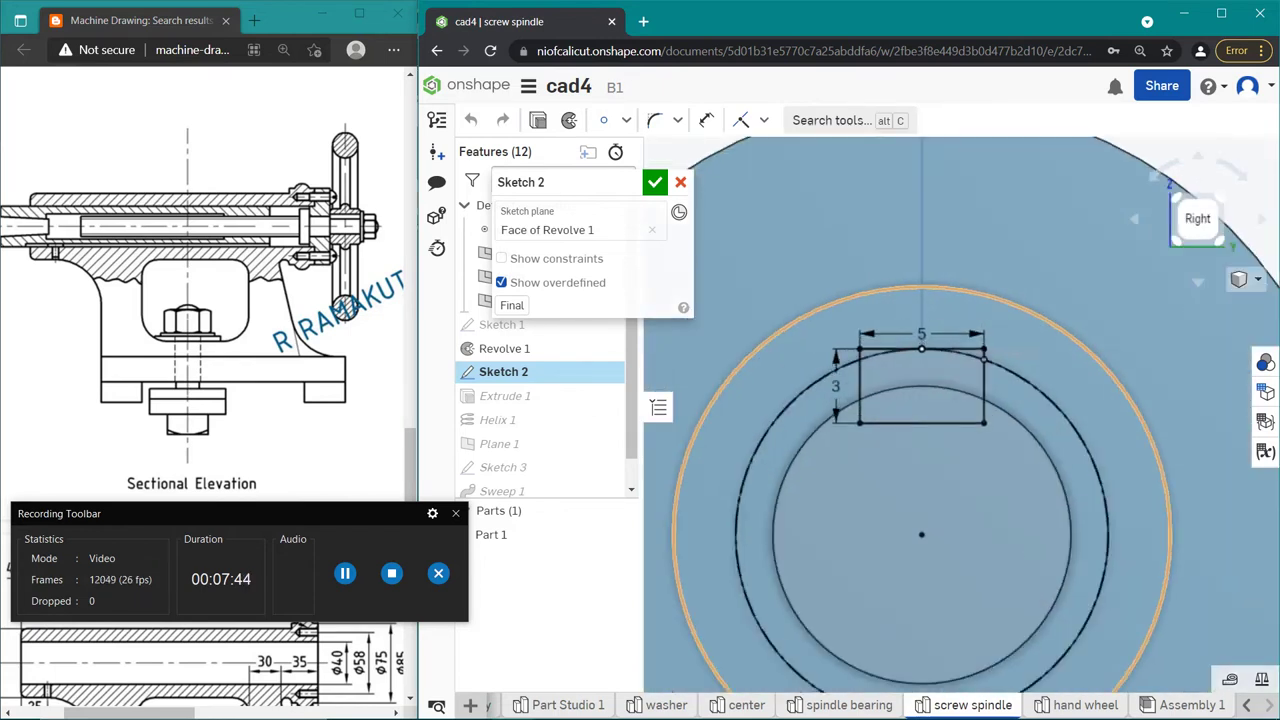
{"action": "scroll", "coordinate": [965, 205], "scroll_direction": "up", "scroll_amount": 2}
{"action": "scroll", "coordinate": [965, 205], "scroll_direction": "up", "scroll_amount": 2}
{"action": "scroll", "coordinate": [1090, 432], "scroll_direction": "up", "scroll_amount": 2}
{"action": "scroll", "coordinate": [1090, 430], "scroll_direction": "up", "scroll_amount": 2}
{"action": "scroll", "coordinate": [1090, 425], "scroll_direction": "up", "scroll_amount": 2}
Step: Activate Trim and read the exact 0.42893 mm value behind the 0.429 dimension
{"action": "key", "text": "Delete"}
{"action": "key", "text": "m"}
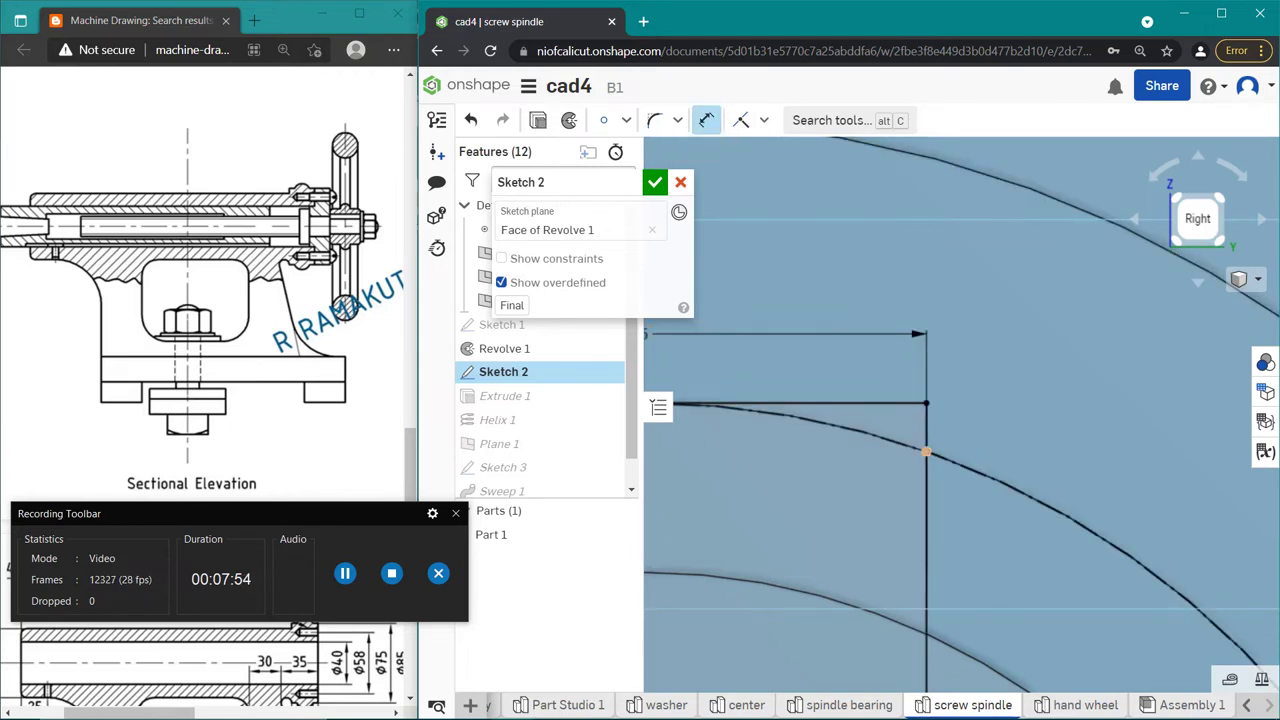
{"action": "double_click", "coordinate": [1021, 430]}
{"action": "key", "text": "ctrl+c"}
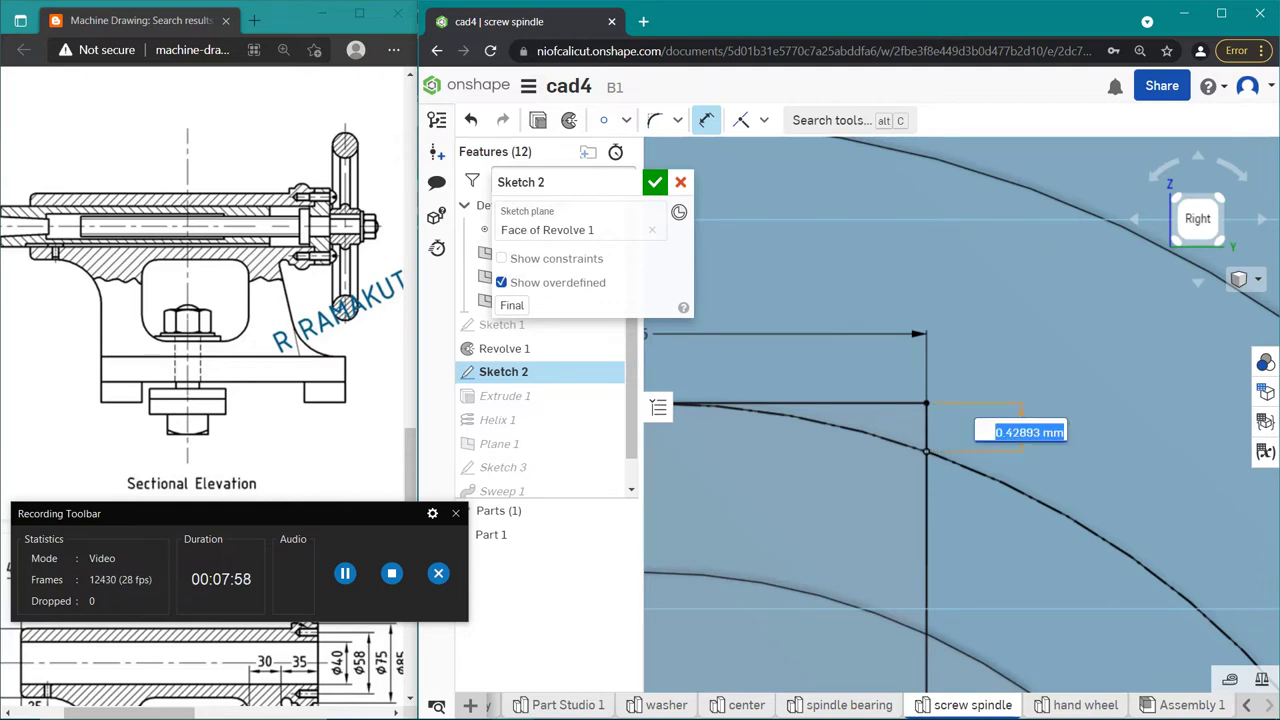
{"action": "key", "text": "Escape"}
Step: Open the hand wheel Part Studio and edit its keyway Sketch 2
{"action": "left_click", "coordinate": [1085, 705]}
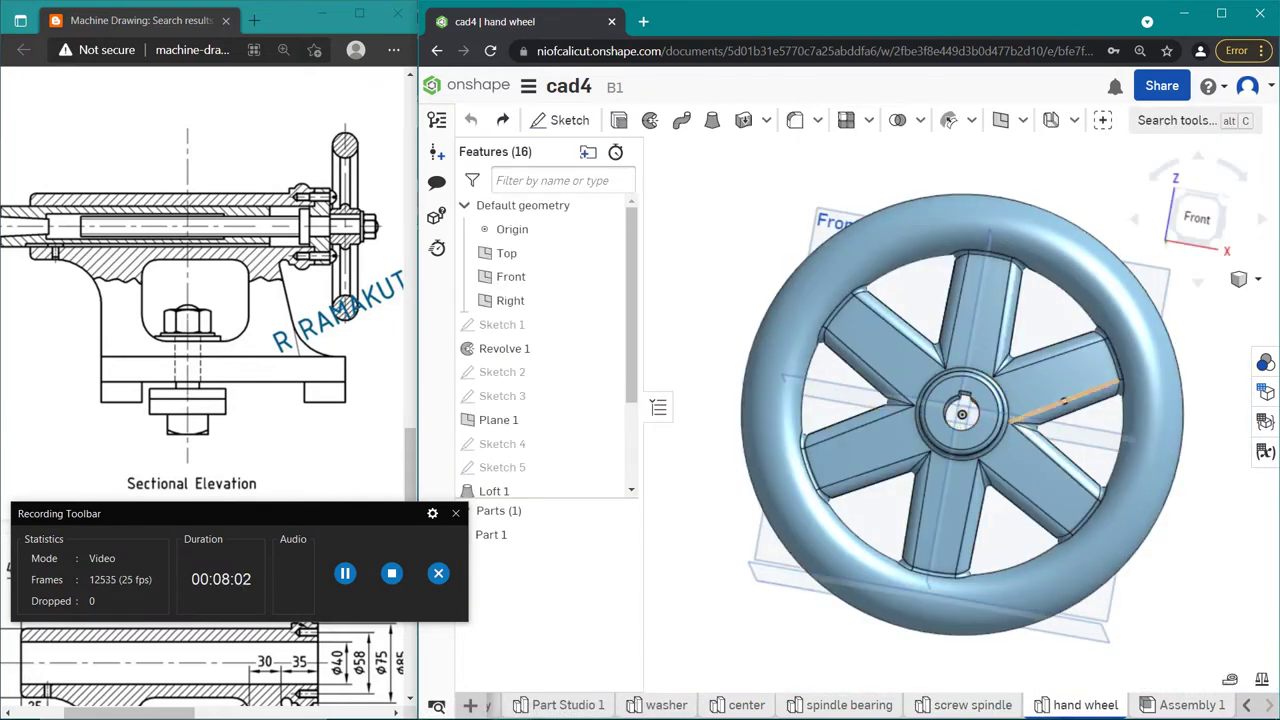
{"action": "scroll", "coordinate": [958, 395], "scroll_direction": "up", "scroll_amount": 5}
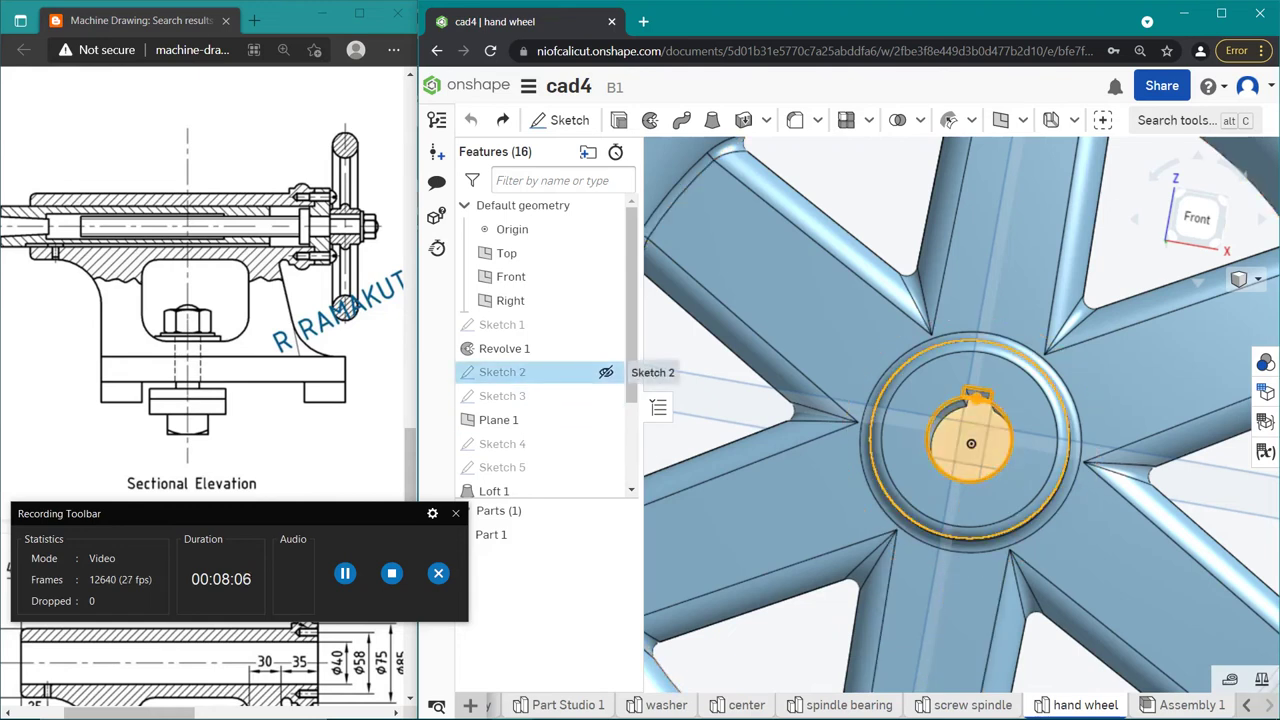
{"action": "double_click", "coordinate": [600, 371]}
{"action": "scroll", "coordinate": [975, 395], "scroll_direction": "up", "scroll_amount": 2}
{"action": "scroll", "coordinate": [975, 395], "scroll_direction": "up", "scroll_amount": 3}
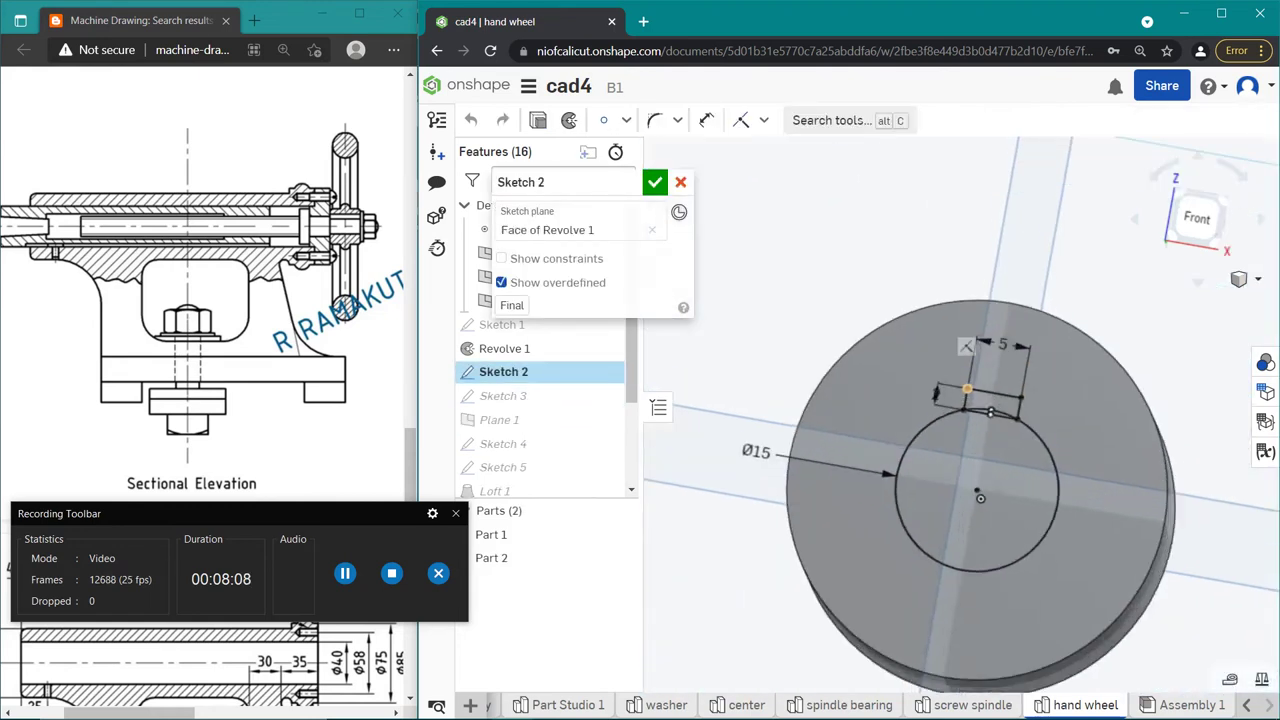
{"action": "scroll", "coordinate": [975, 395], "scroll_direction": "up", "scroll_amount": 3}
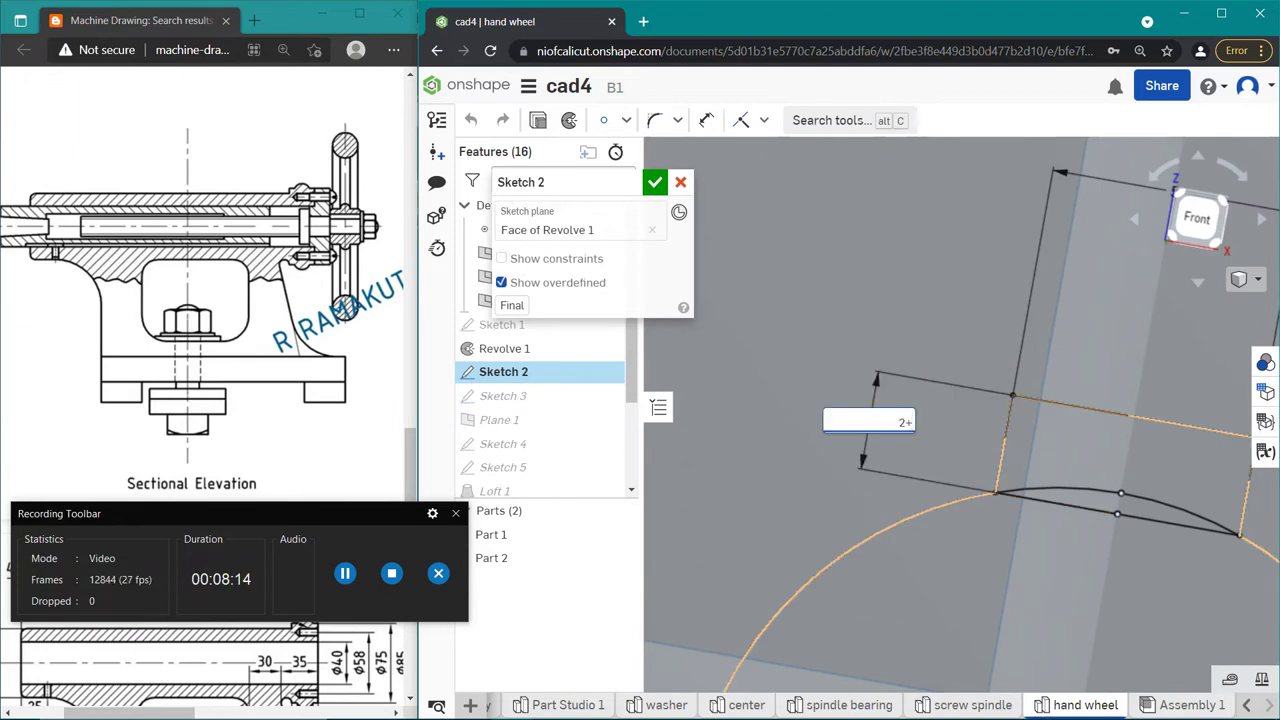
Step: Set the keyway dimension to 2+0.42893 (2.429 mm) and go back to Assembly 1
{"action": "key", "text": "ctrl+v"}
{"action": "key", "text": "BackSpace"}
{"action": "key", "text": "BackSpace"}
{"action": "key", "text": "BackSpace"}
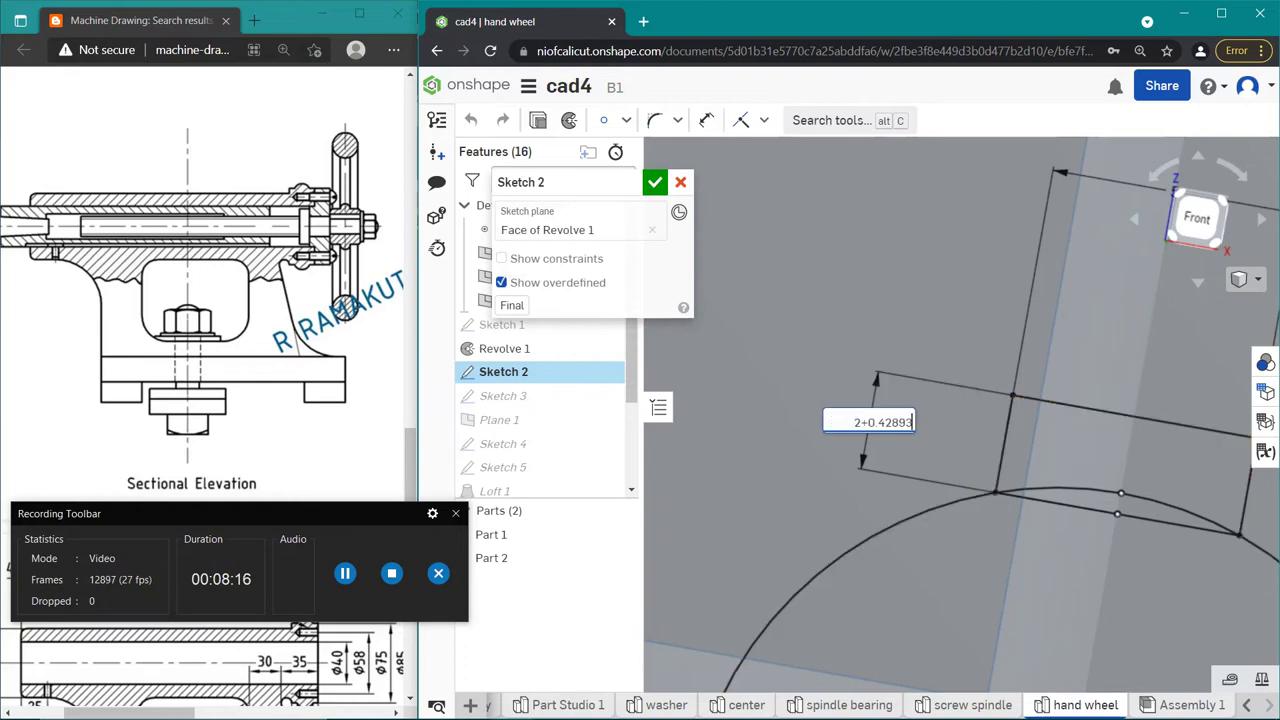
{"action": "key", "text": "Return"}
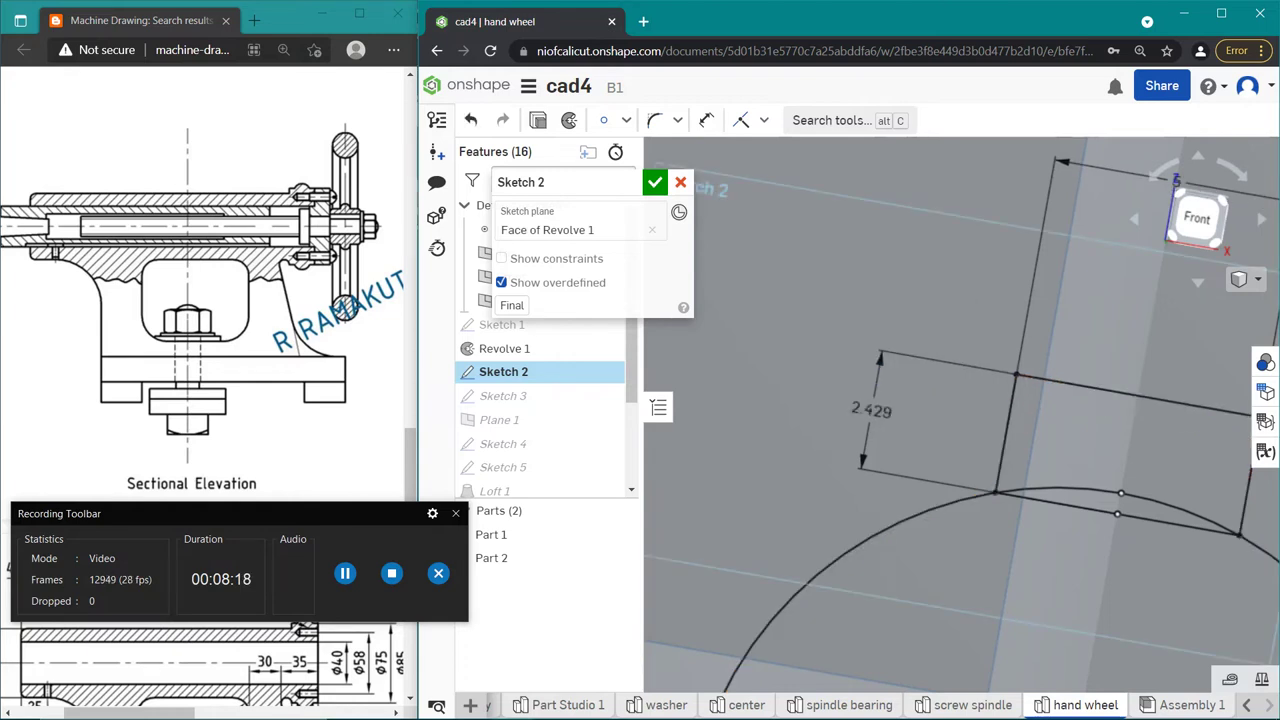
{"action": "scroll", "coordinate": [1077, 446], "scroll_direction": "down", "scroll_amount": 2}
{"action": "scroll", "coordinate": [1077, 446], "scroll_direction": "down", "scroll_amount": 3}
{"action": "scroll", "coordinate": [1077, 446], "scroll_direction": "down", "scroll_amount": 3}
{"action": "scroll", "coordinate": [1077, 446], "scroll_direction": "down", "scroll_amount": 3}
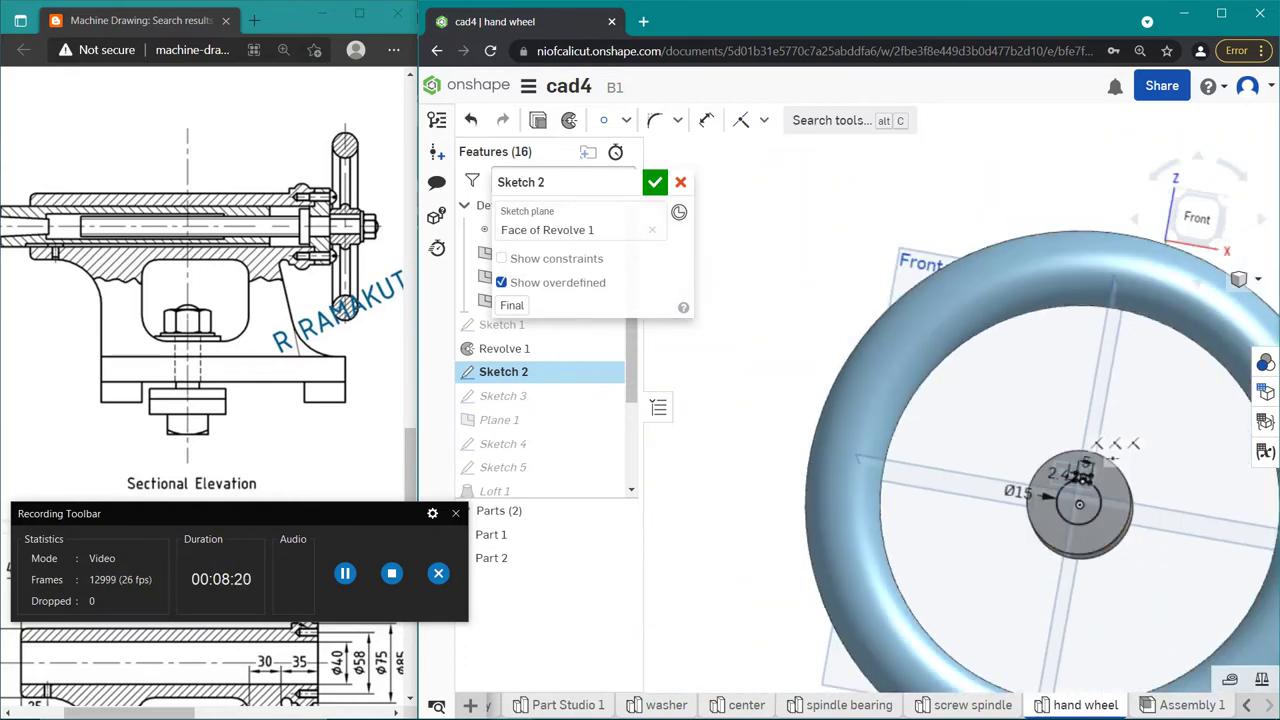
{"action": "left_click", "coordinate": [1190, 705]}
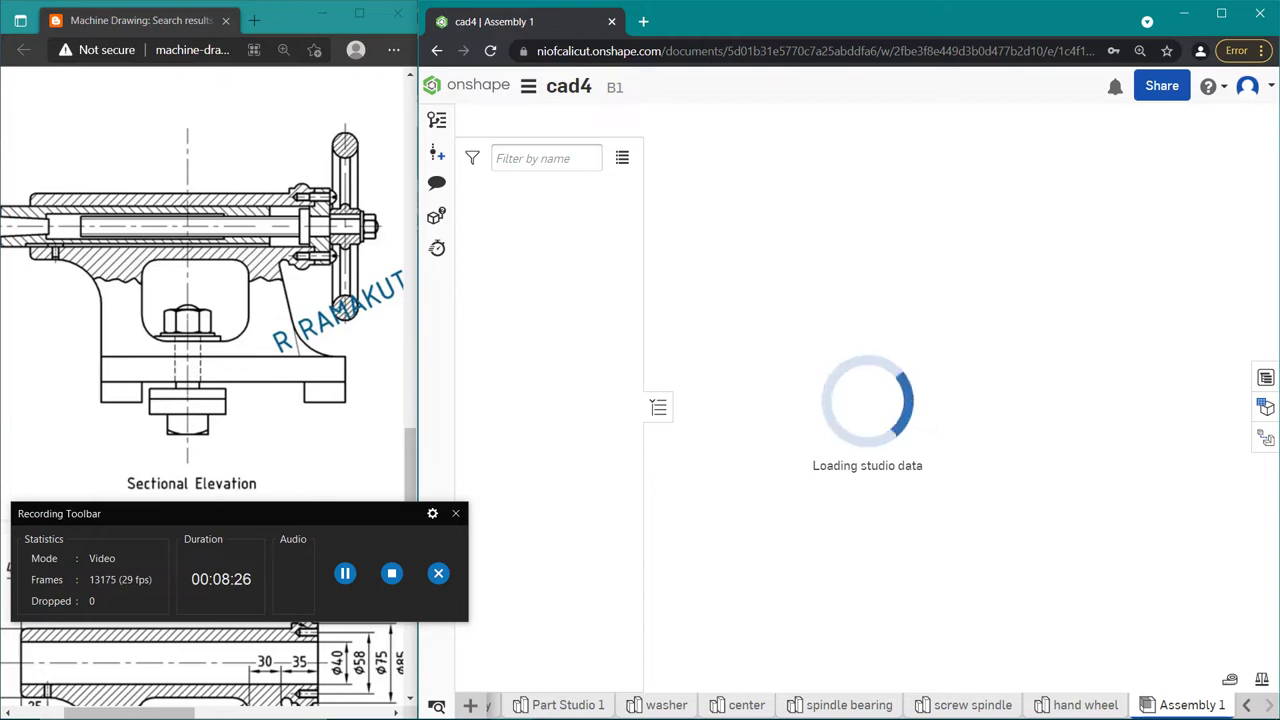
Step: Accept the edited hand wheel Sketch 2 and fit the whole wheel in view
{"action": "scroll", "coordinate": [890, 496], "scroll_direction": "up", "scroll_amount": 5}
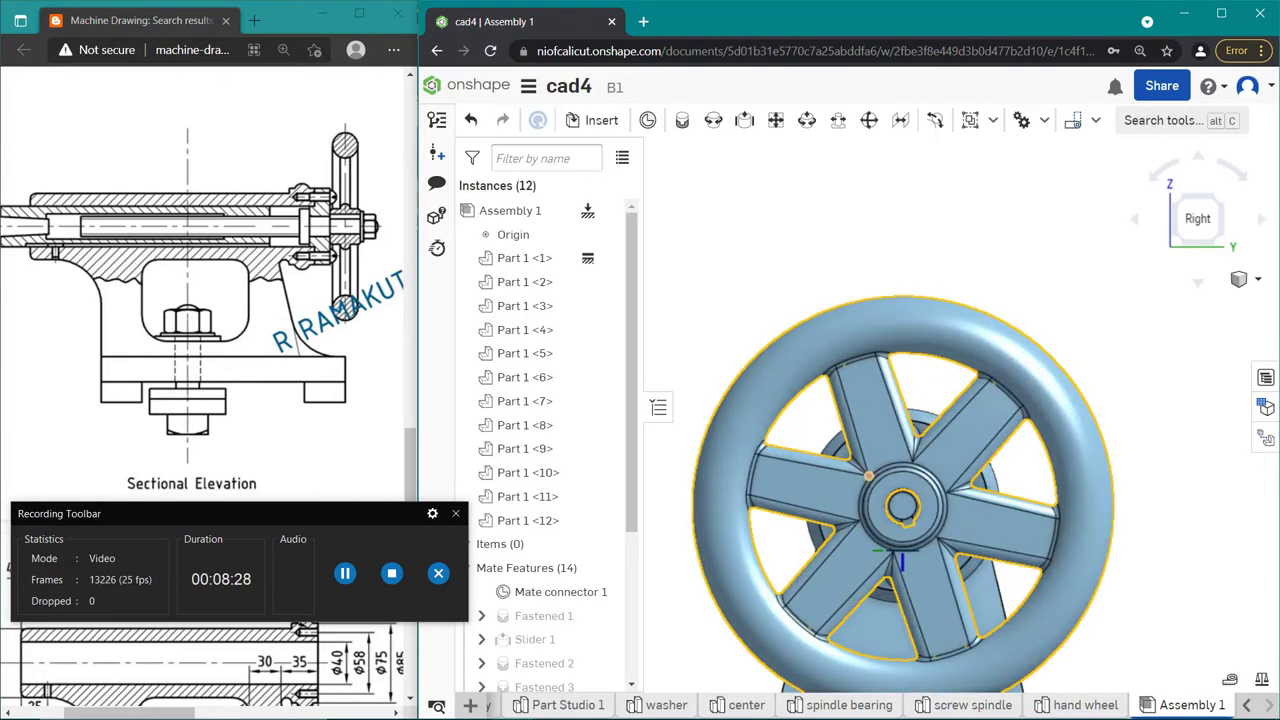
{"action": "scroll", "coordinate": [890, 496], "scroll_direction": "up", "scroll_amount": 5}
{"action": "scroll", "coordinate": [890, 496], "scroll_direction": "up", "scroll_amount": 2}
{"action": "scroll", "coordinate": [922, 540], "scroll_direction": "up", "scroll_amount": 3}
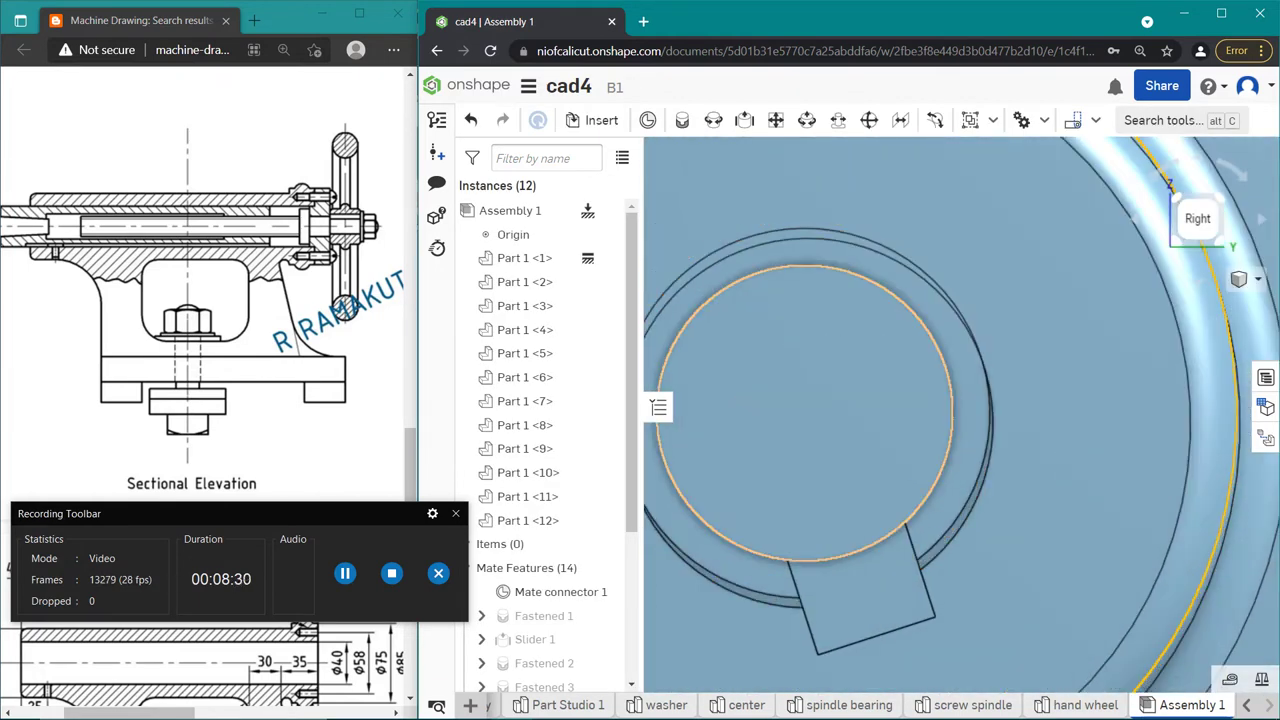
{"action": "scroll", "coordinate": [700, 361], "scroll_direction": "up", "scroll_amount": 2}
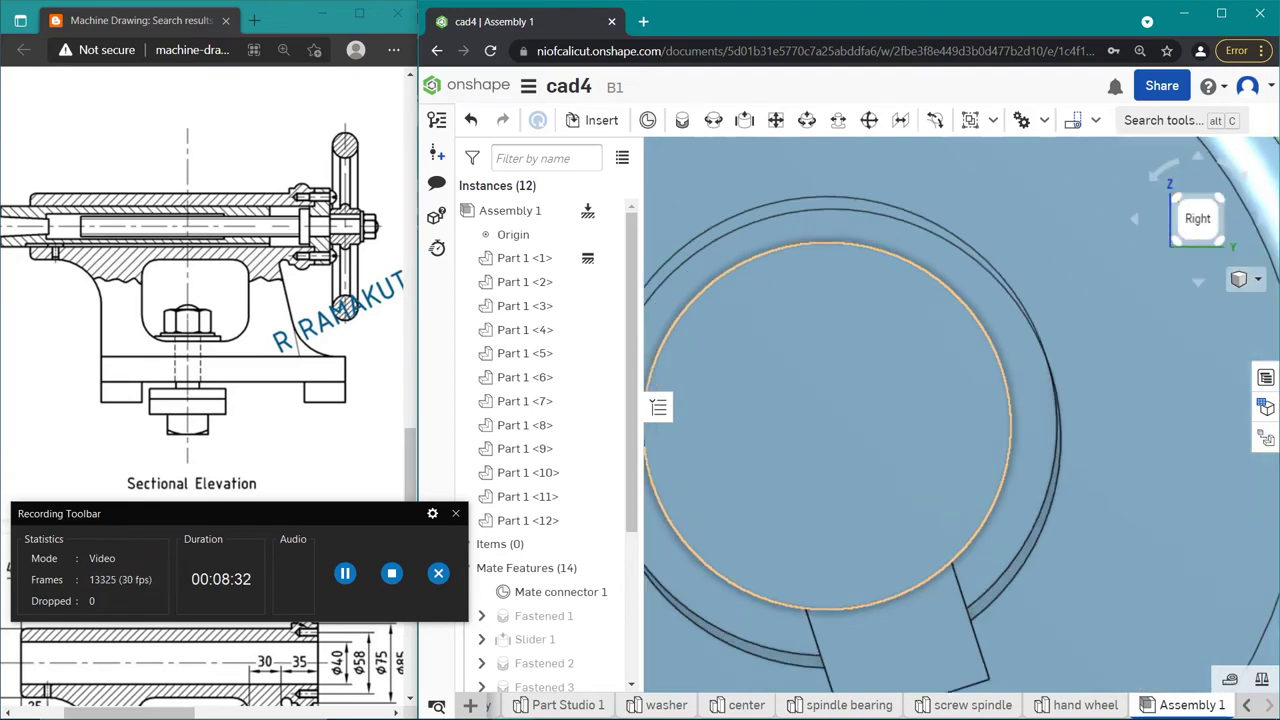
{"action": "scroll", "coordinate": [794, 457], "scroll_direction": "down", "scroll_amount": 3}
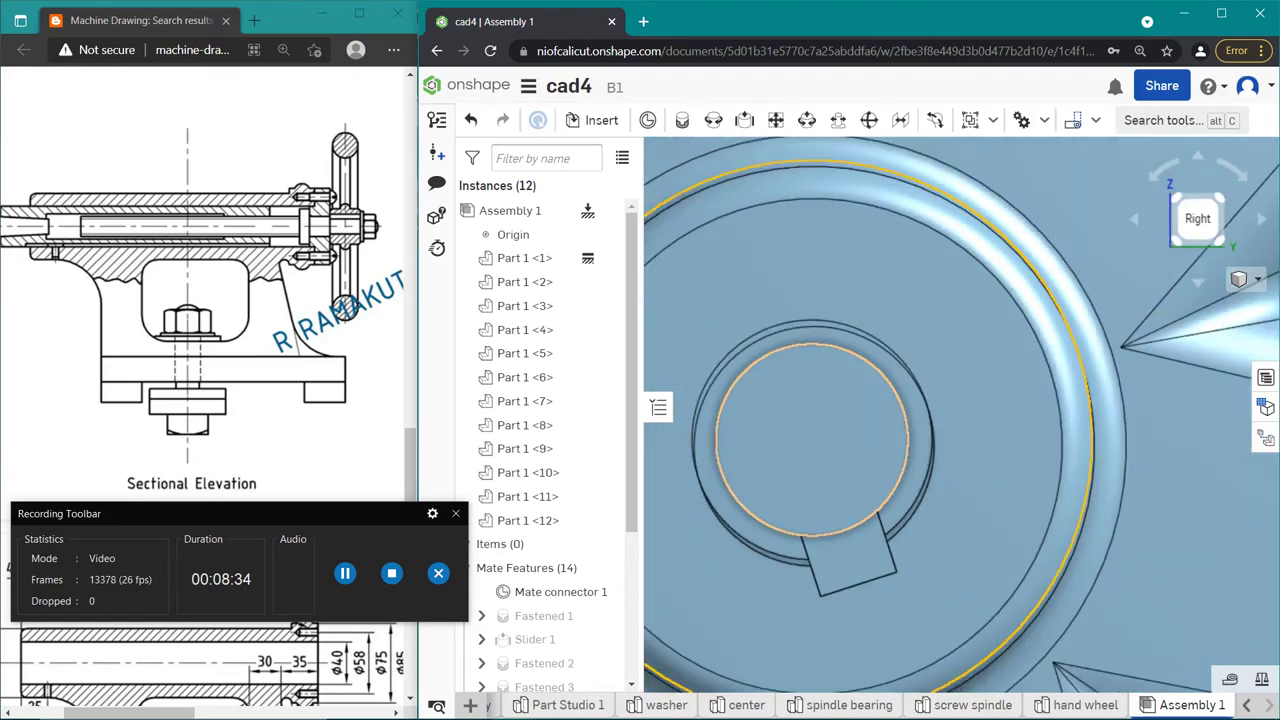
{"action": "left_click", "coordinate": [1085, 705]}
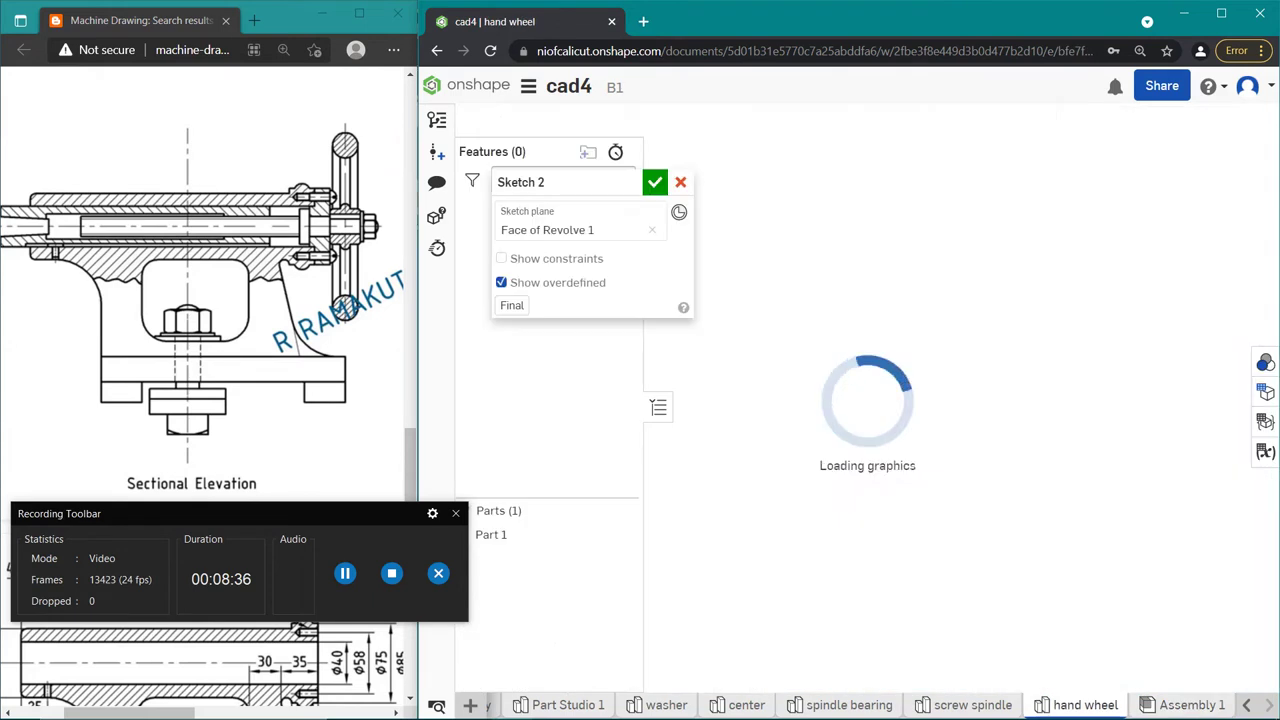
{"action": "key", "text": "Escape"}
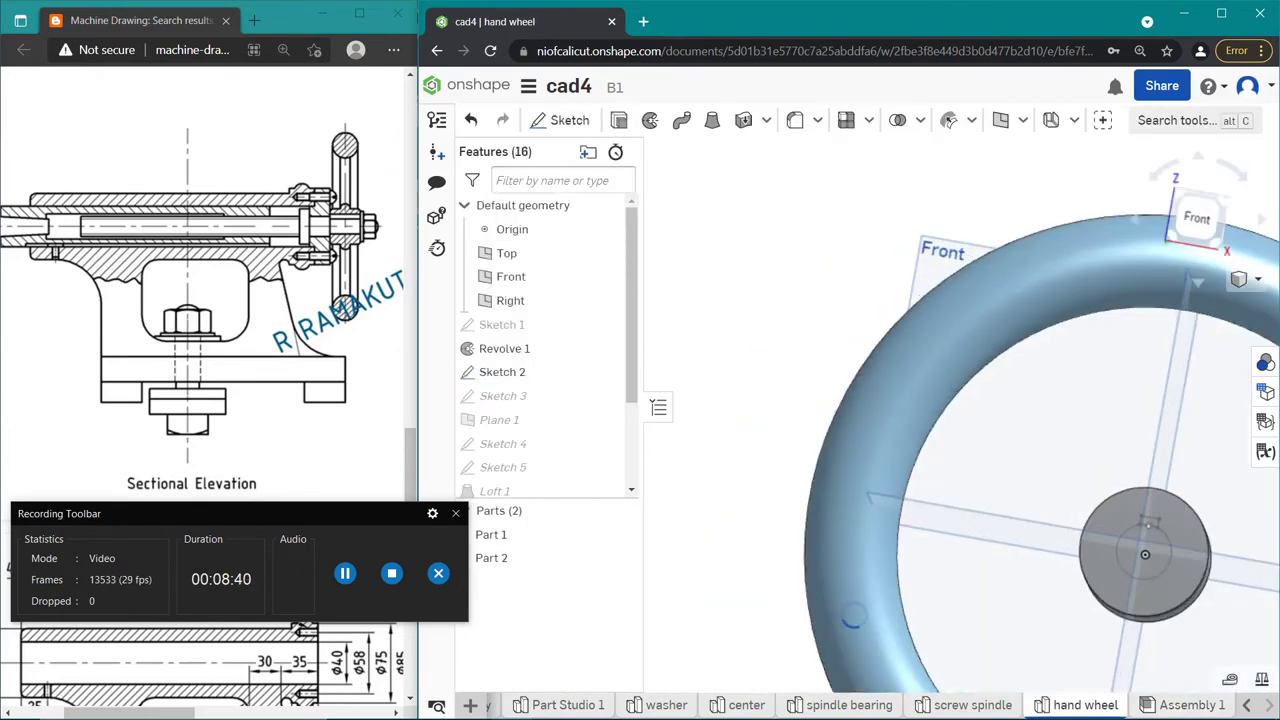
{"action": "key", "text": "f"}
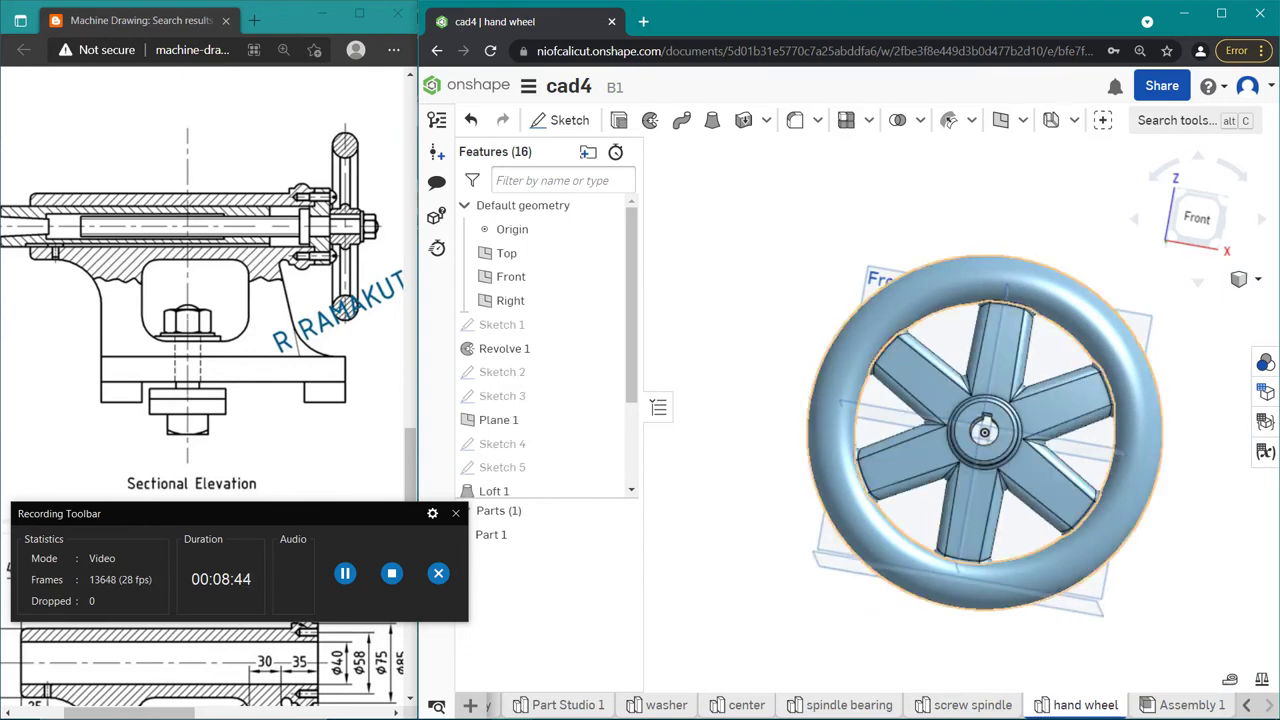
Step: In Assembly 1, orbit the tailstock to inspect the wheel hub seated over the spindle key
{"action": "left_click", "coordinate": [1186, 705]}
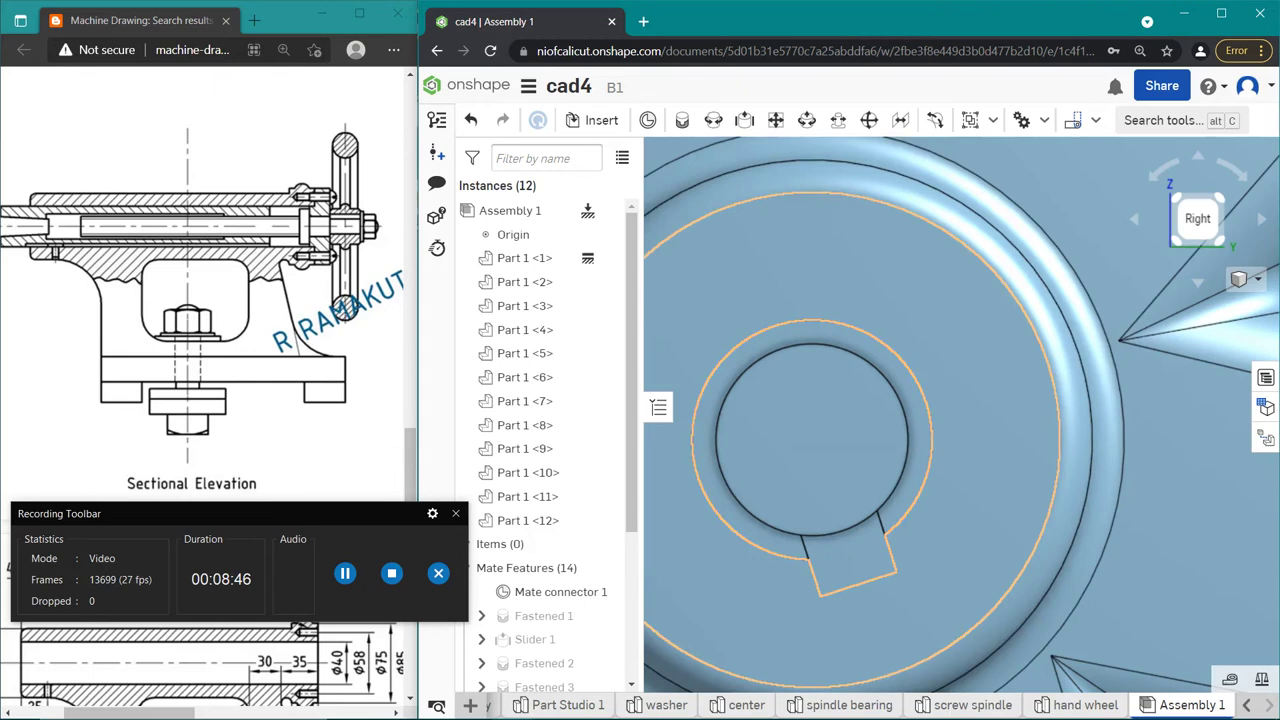
{"action": "scroll", "coordinate": [886, 544], "scroll_direction": "up", "scroll_amount": 3}
{"action": "scroll", "coordinate": [906, 550], "scroll_direction": "down", "scroll_amount": 5}
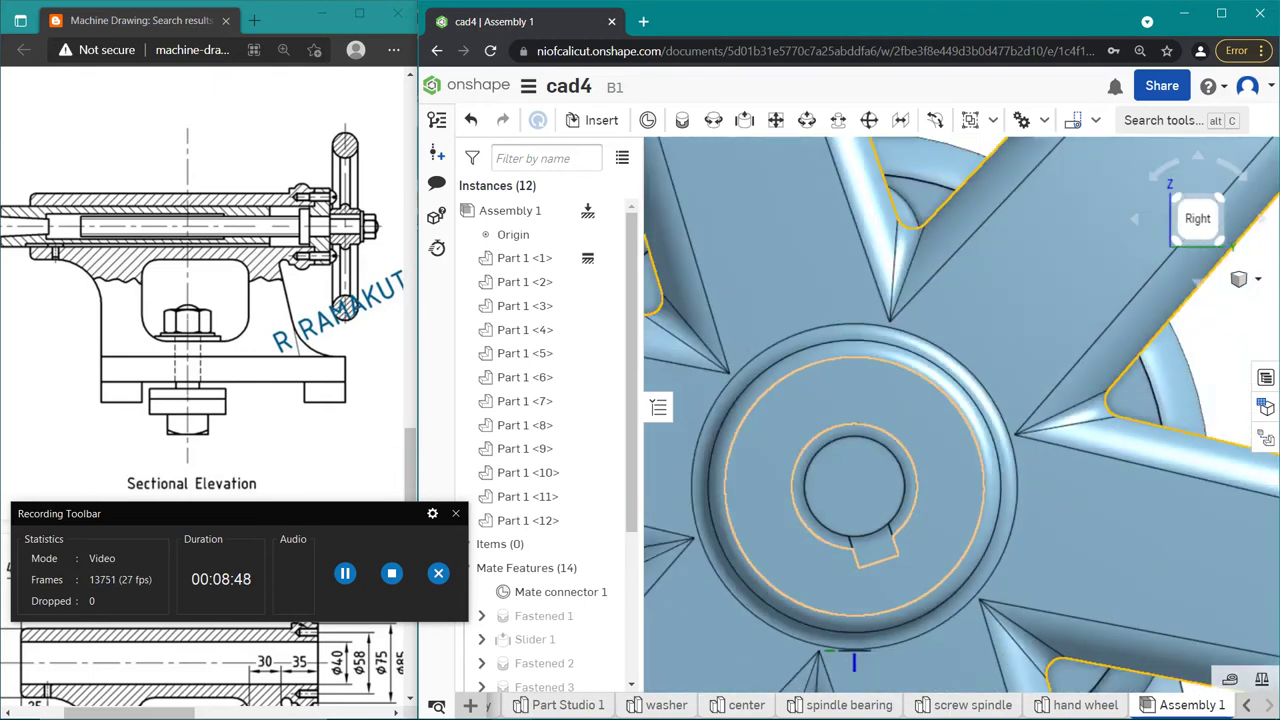
{"action": "scroll", "coordinate": [906, 550], "scroll_direction": "down", "scroll_amount": 5}
{"action": "scroll", "coordinate": [906, 550], "scroll_direction": "down", "scroll_amount": 2}
{"action": "scroll", "coordinate": [979, 625], "scroll_direction": "up", "scroll_amount": 2}
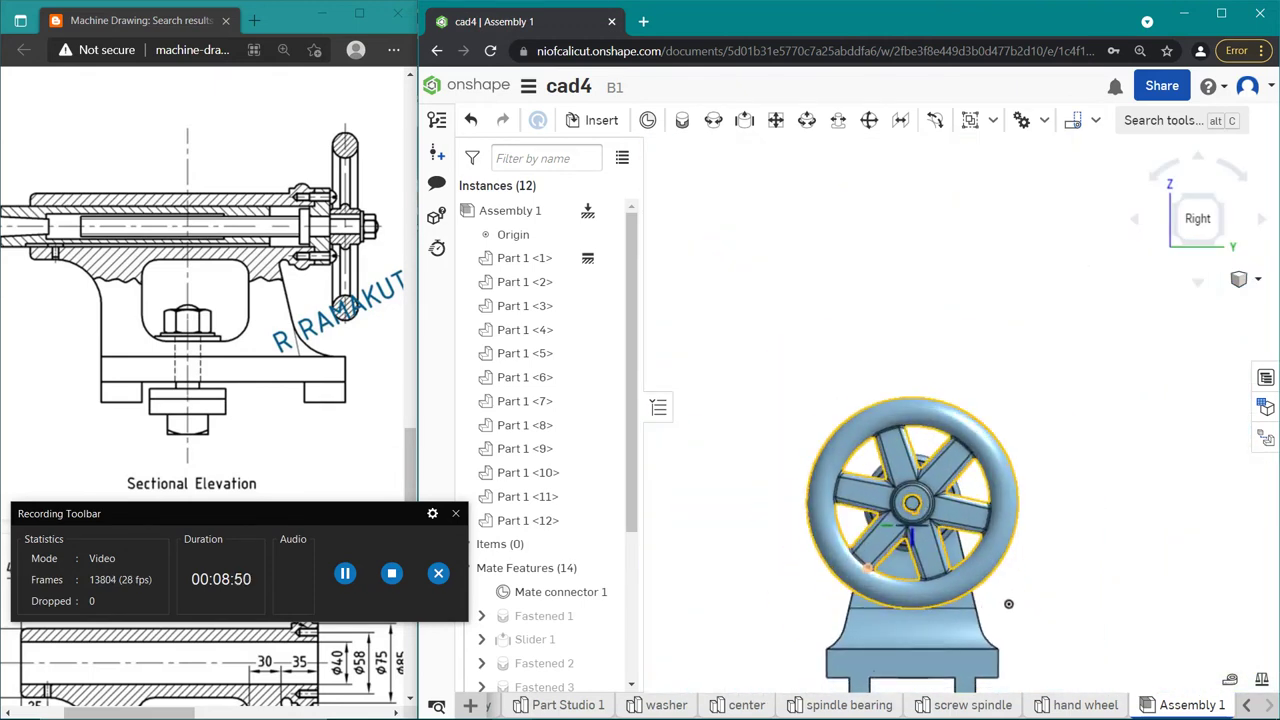
{"action": "scroll", "coordinate": [979, 625], "scroll_direction": "up", "scroll_amount": 2}
{"action": "scroll", "coordinate": [979, 625], "scroll_direction": "up", "scroll_amount": 1}
{"action": "right_click_drag", "start_coordinate": [979, 625], "coordinate": [907, 427]}
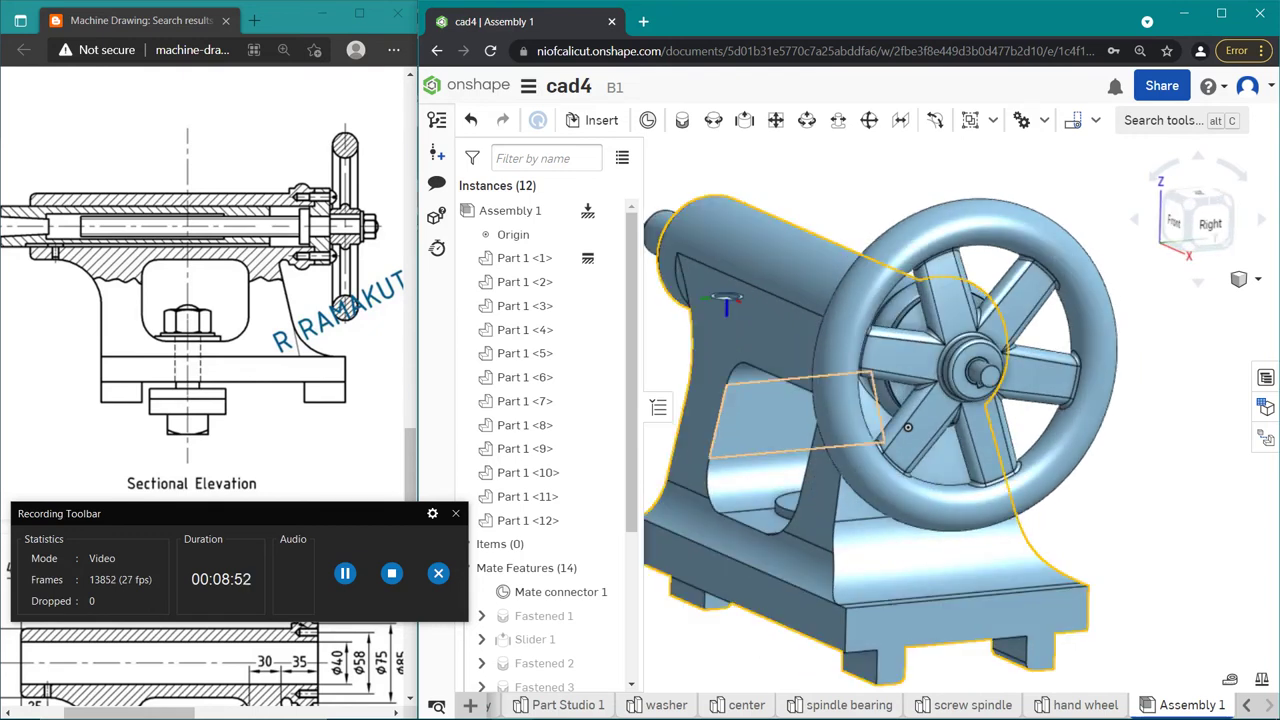
{"action": "scroll", "coordinate": [853, 405], "scroll_direction": "down", "scroll_amount": 3}
{"action": "mouse_move", "coordinate": [853, 405]}
{"action": "right_mouse_down"}
{"action": "mouse_move", "coordinate": [967, 421]}
{"action": "mouse_move", "coordinate": [929, 390]}
{"action": "right_mouse_up"}
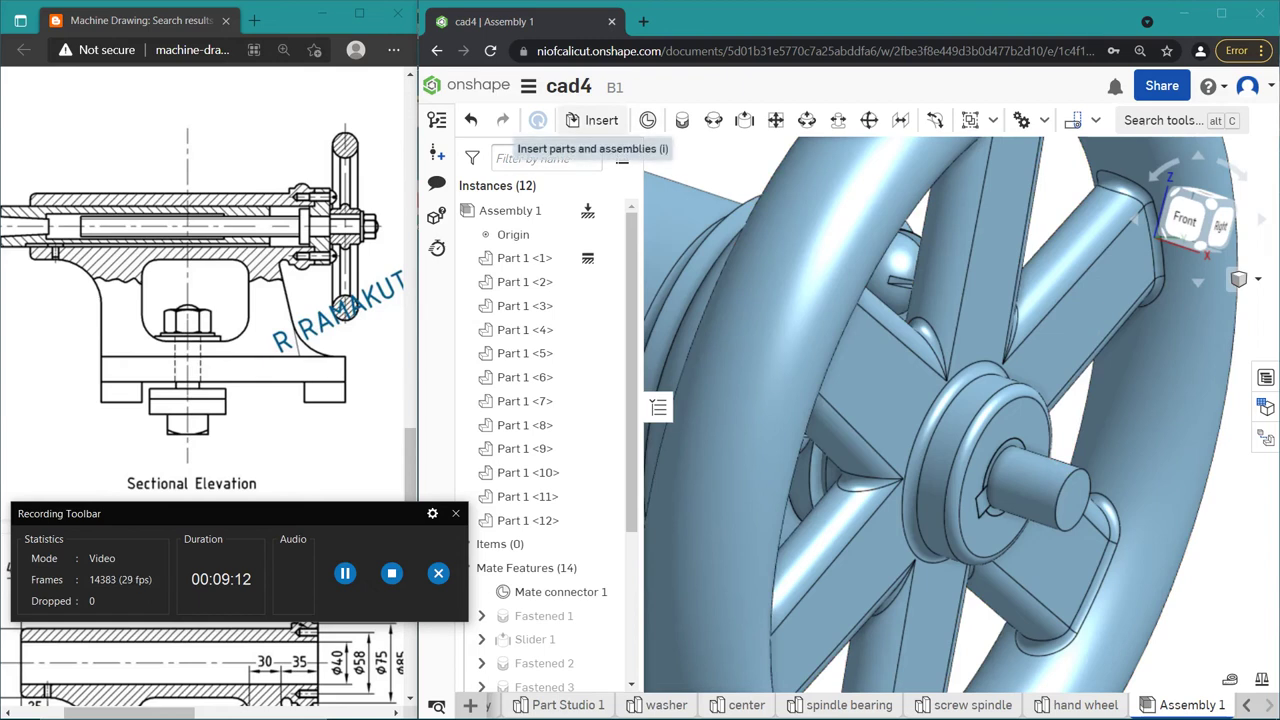
Step: Insert the washer into Assembly 1 as Part 1 <13> and close the insert panel
{"action": "left_click", "coordinate": [592, 120]}
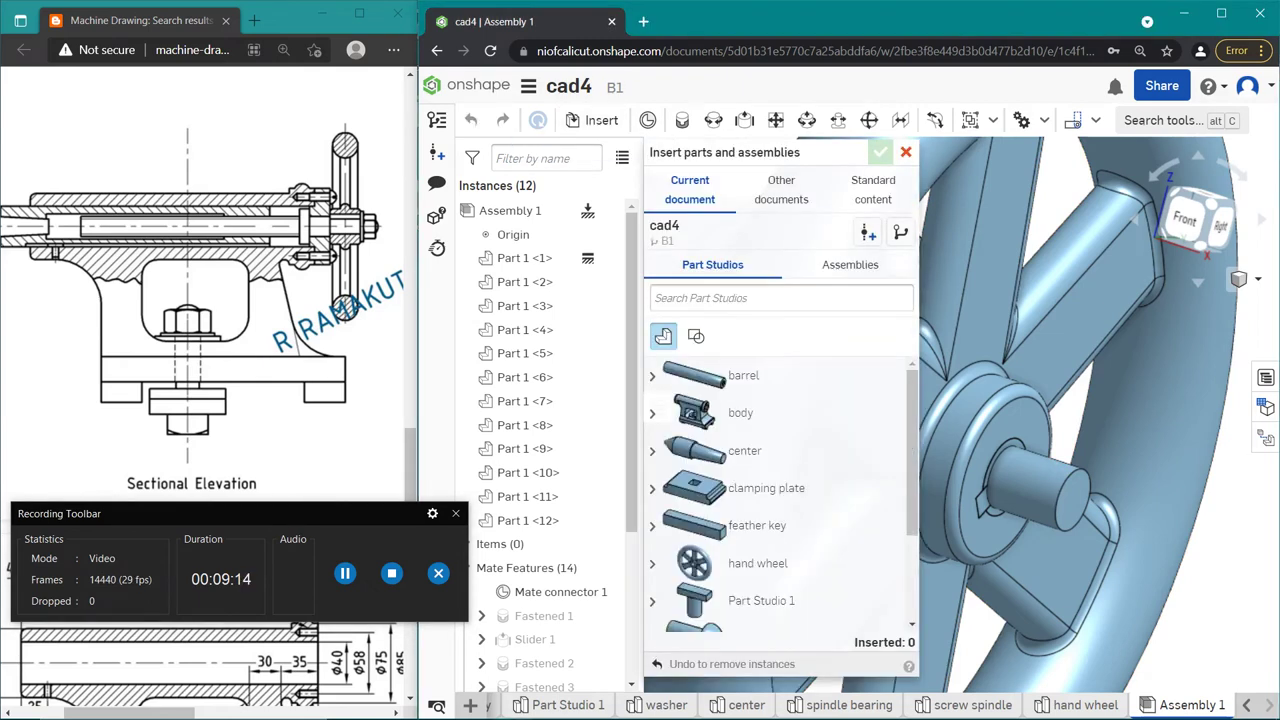
{"action": "scroll", "coordinate": [700, 485], "scroll_direction": "down", "scroll_amount": 2}
{"action": "left_click", "coordinate": [745, 613]}
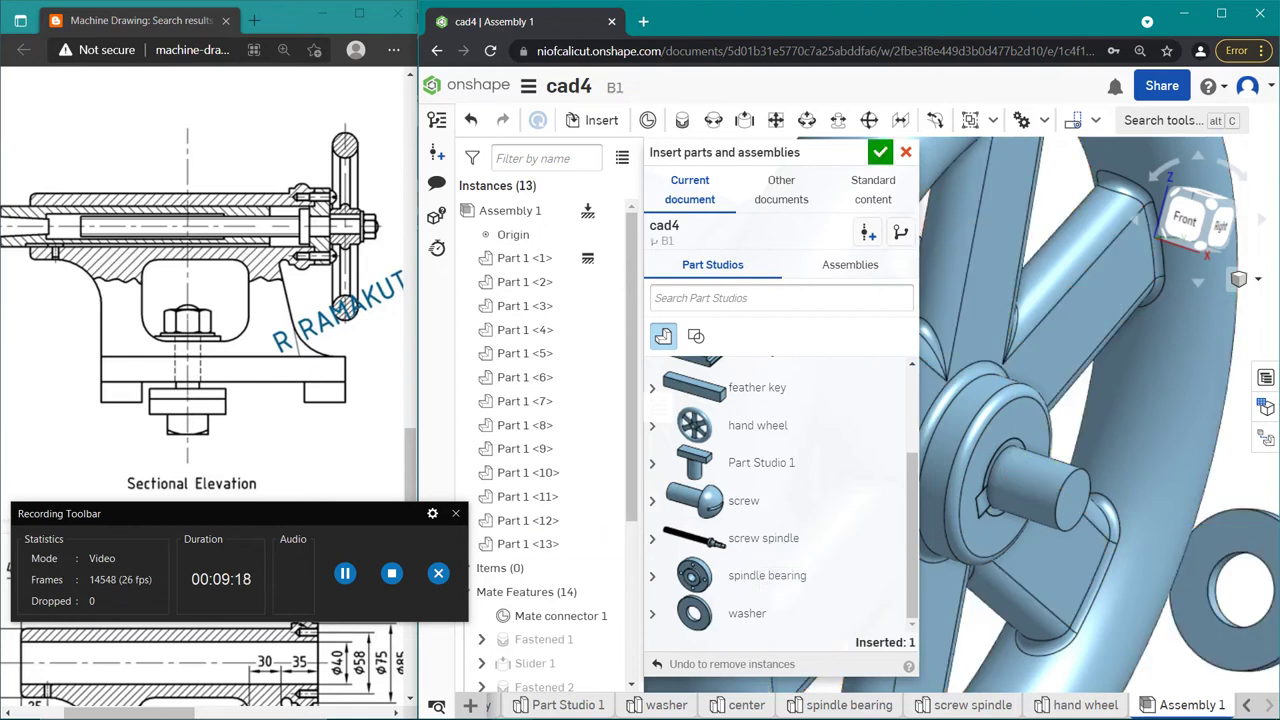
{"action": "key", "text": "Escape"}
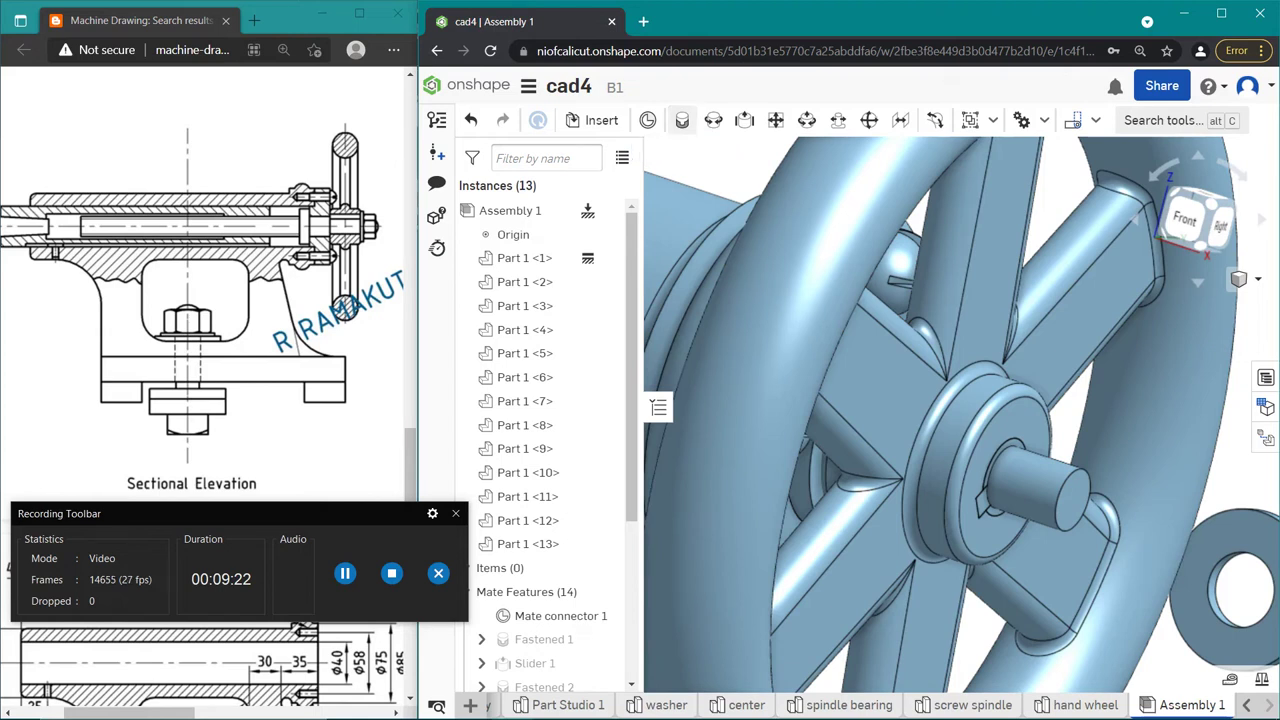
Step: Fasten Part 1 <13> to Part 1 <10> at the hand wheel's shaft end as Fastened 10
{"action": "left_click", "coordinate": [682, 120]}
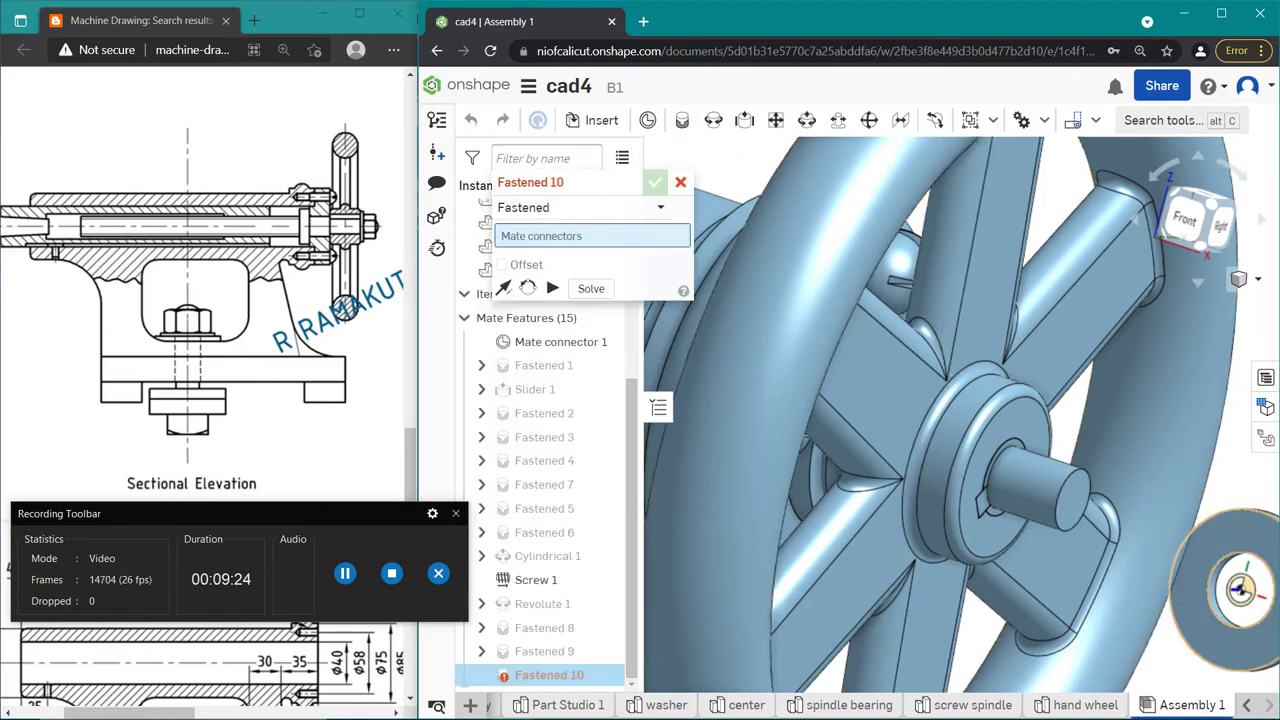
{"action": "scroll", "coordinate": [960, 415], "scroll_direction": "up", "scroll_amount": 3}
{"action": "scroll", "coordinate": [960, 415], "scroll_direction": "down", "scroll_amount": 8}
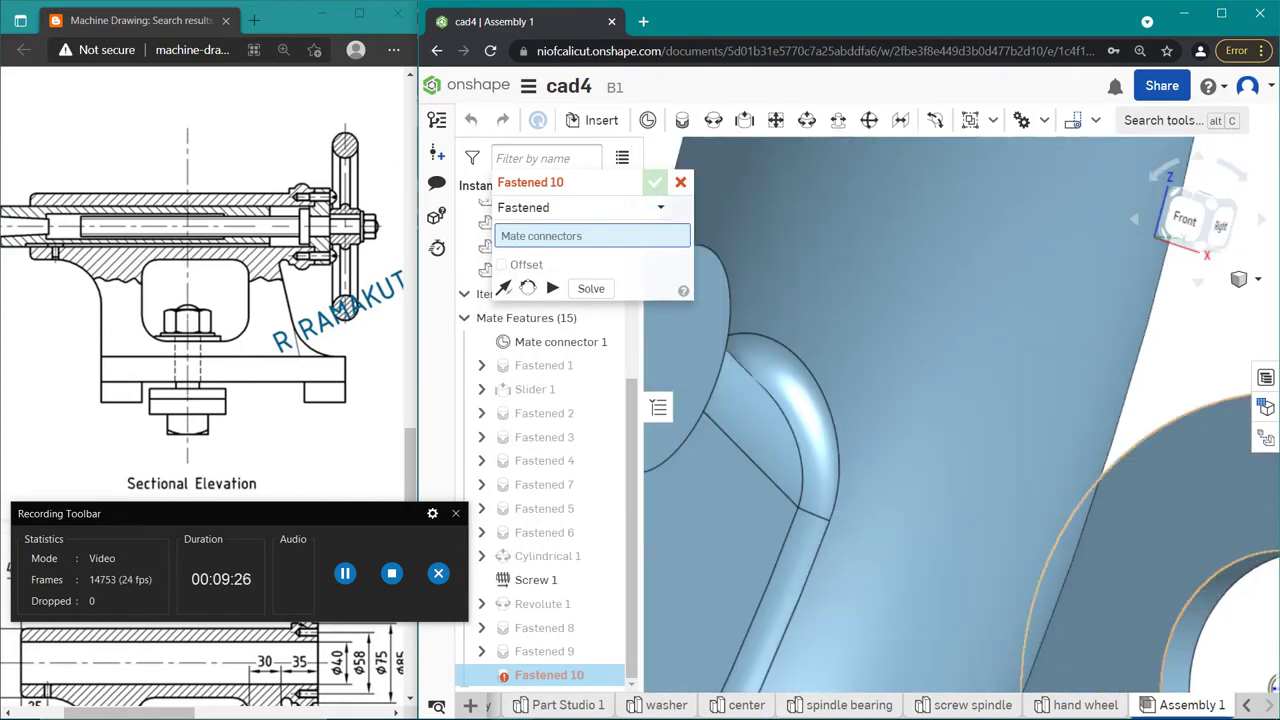
{"action": "left_click", "coordinate": [790, 420]}
{"action": "scroll", "coordinate": [790, 420], "scroll_direction": "up", "scroll_amount": 2}
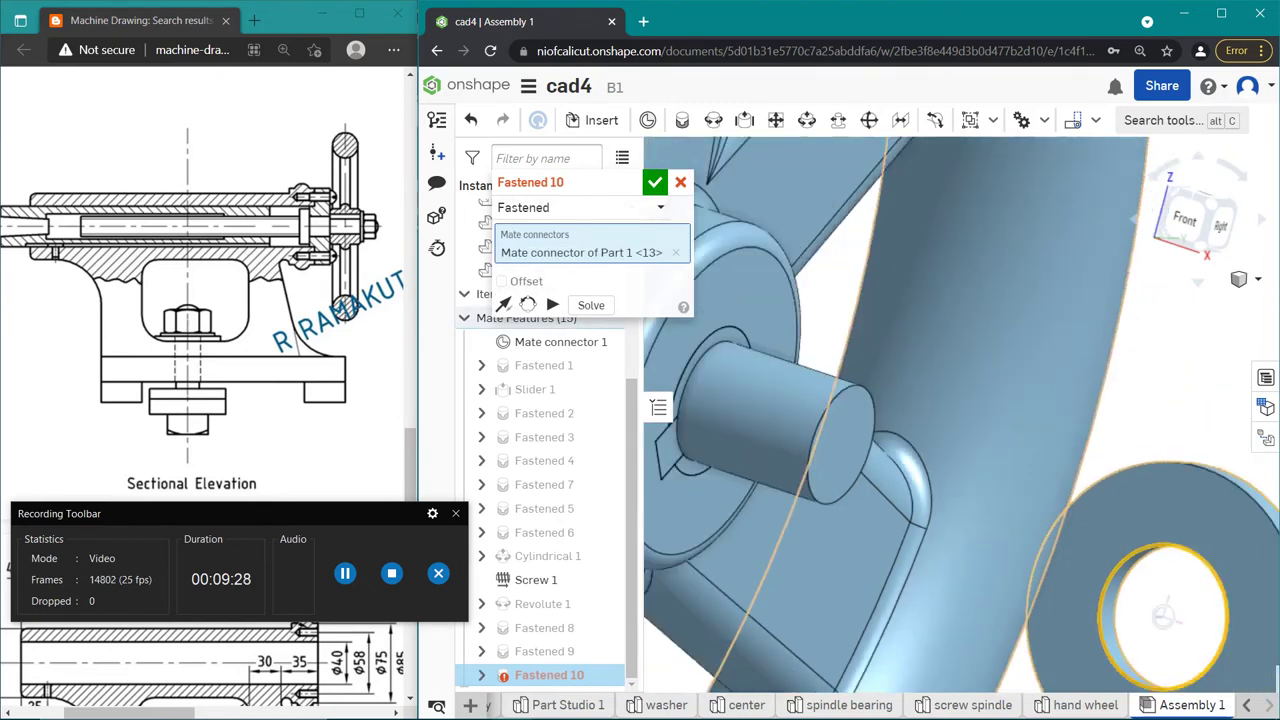
{"action": "scroll", "coordinate": [790, 420], "scroll_direction": "up", "scroll_amount": 2}
{"action": "scroll", "coordinate": [816, 463], "scroll_direction": "down", "scroll_amount": 3}
{"action": "scroll", "coordinate": [816, 463], "scroll_direction": "down", "scroll_amount": 2}
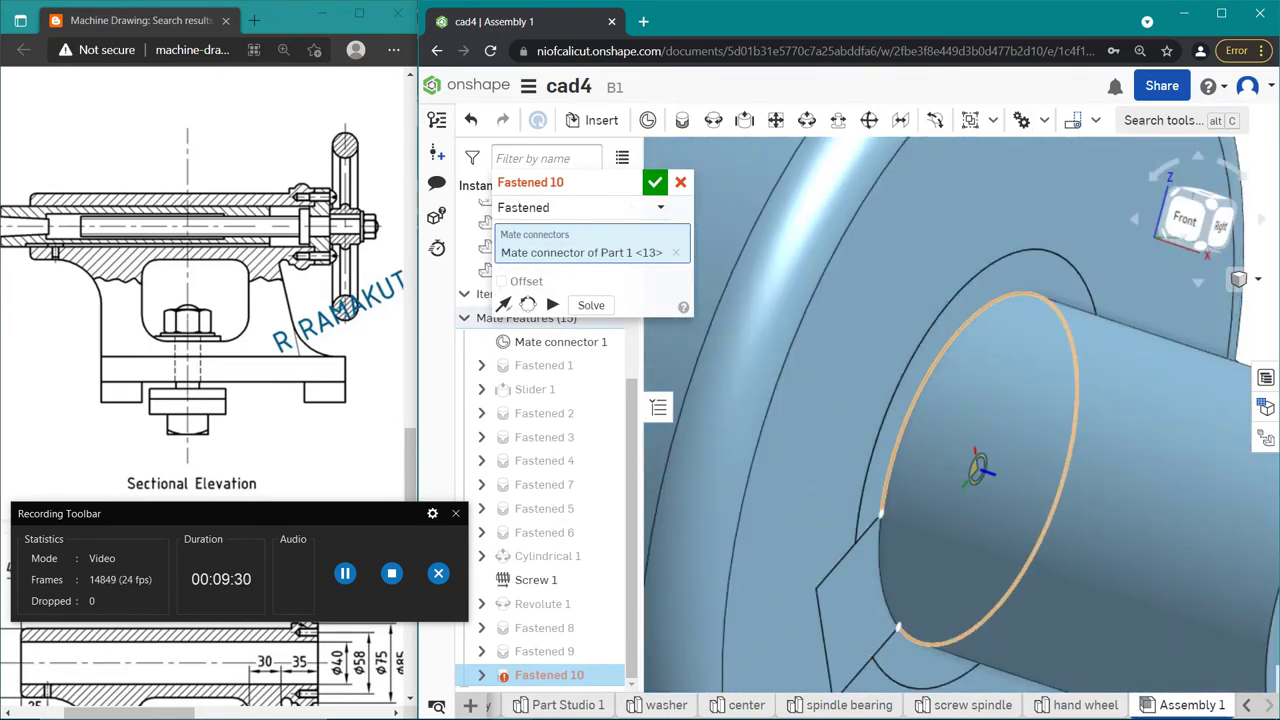
{"action": "left_click", "coordinate": [978, 468]}
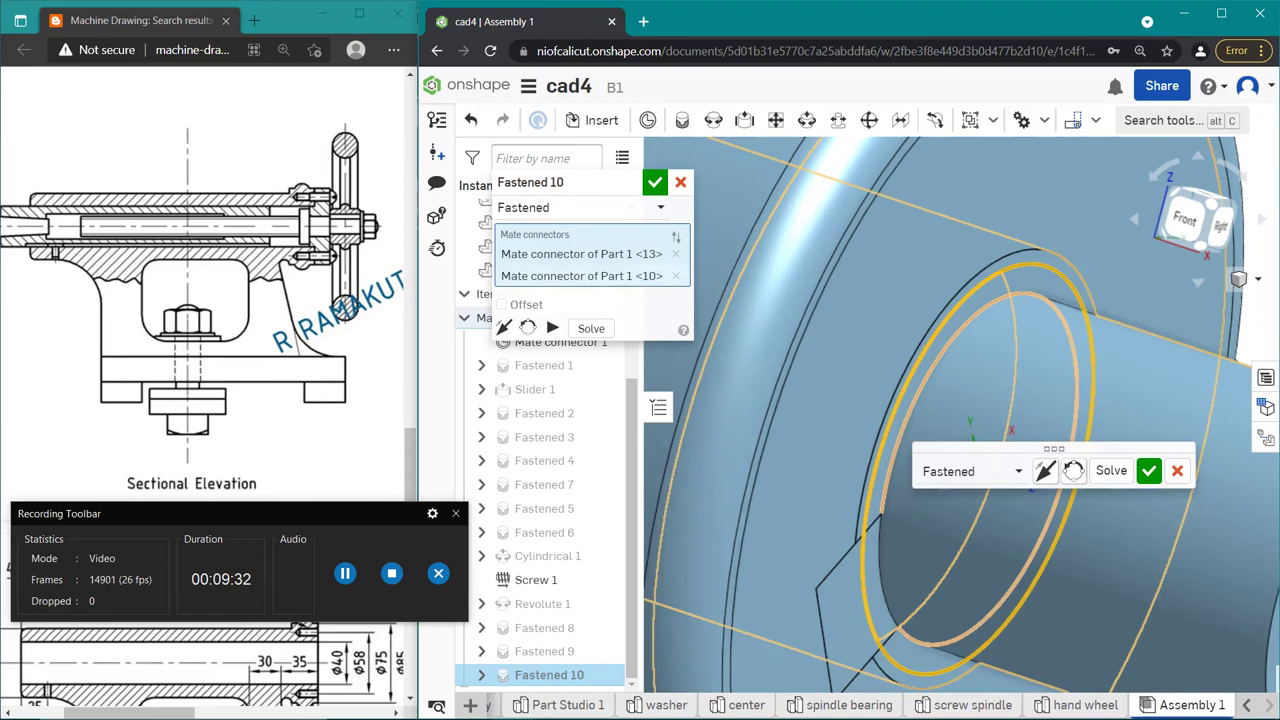
{"action": "scroll", "coordinate": [1060, 557], "scroll_direction": "up", "scroll_amount": 1}
{"action": "scroll", "coordinate": [1060, 557], "scroll_direction": "up", "scroll_amount": 1}
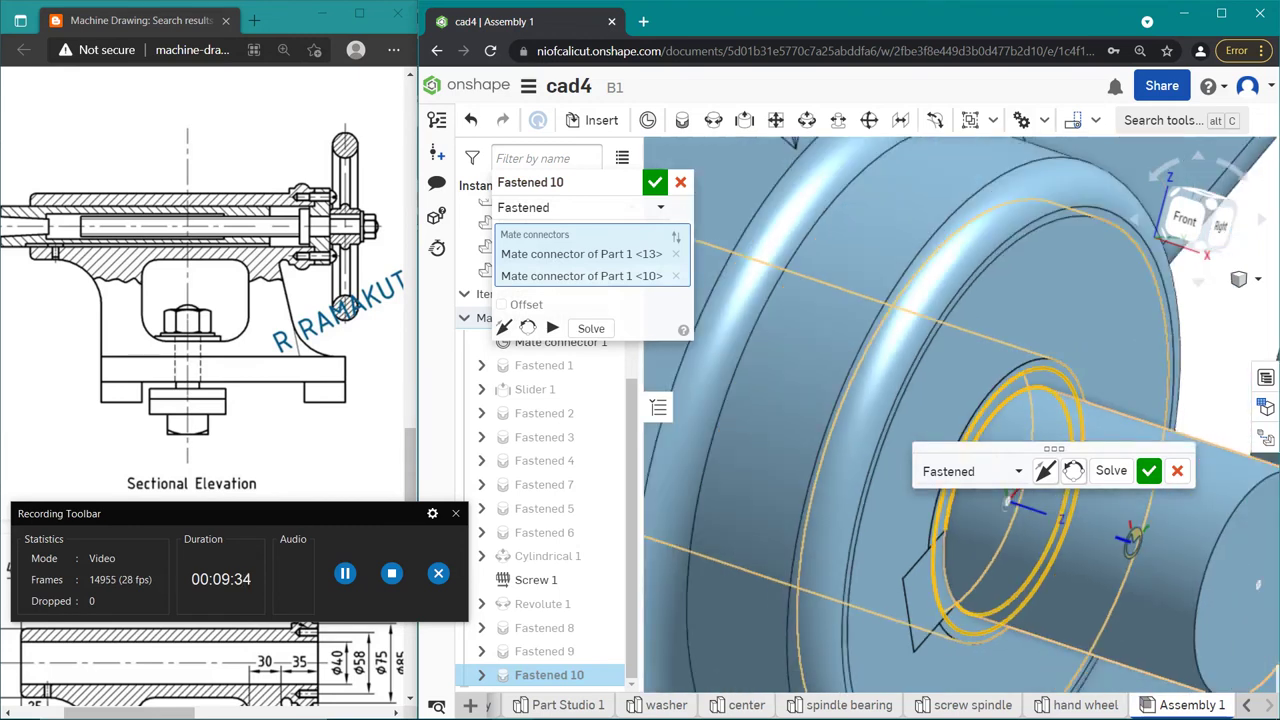
{"action": "scroll", "coordinate": [1060, 557], "scroll_direction": "up", "scroll_amount": 2}
{"action": "key", "text": "Return"}
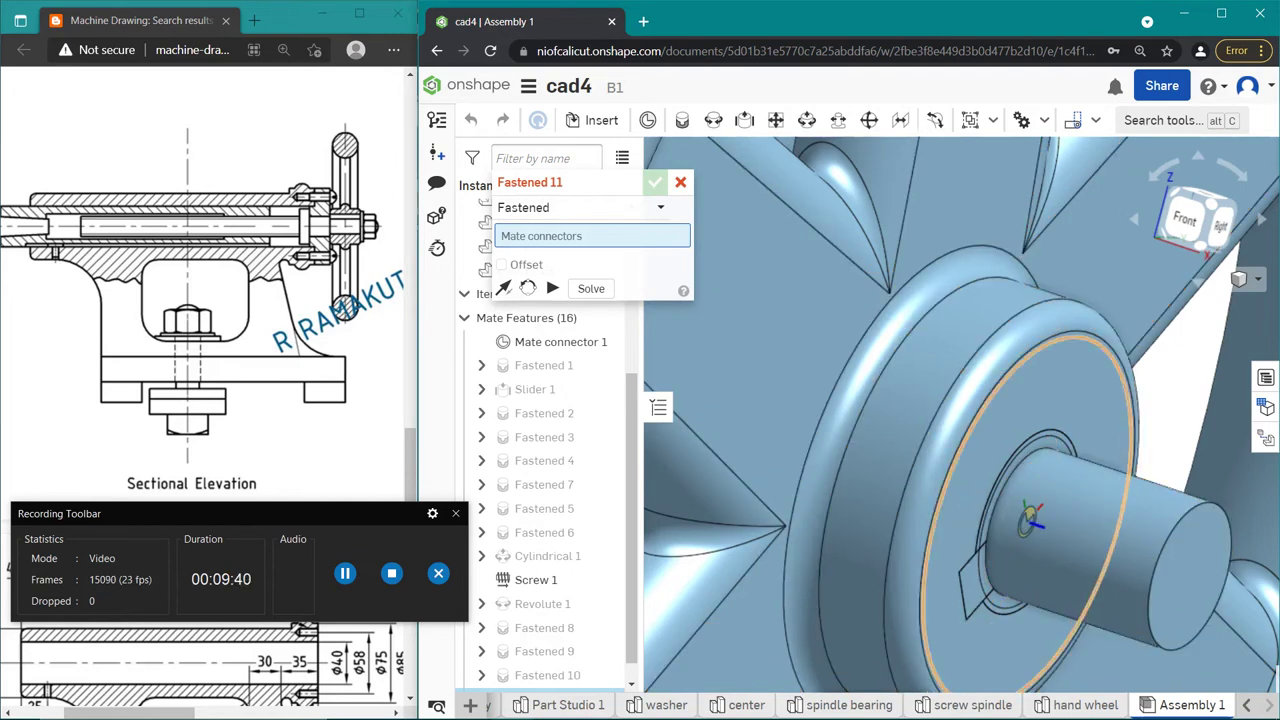
{"action": "right_click_drag", "start_coordinate": [972, 505], "coordinate": [975, 486]}
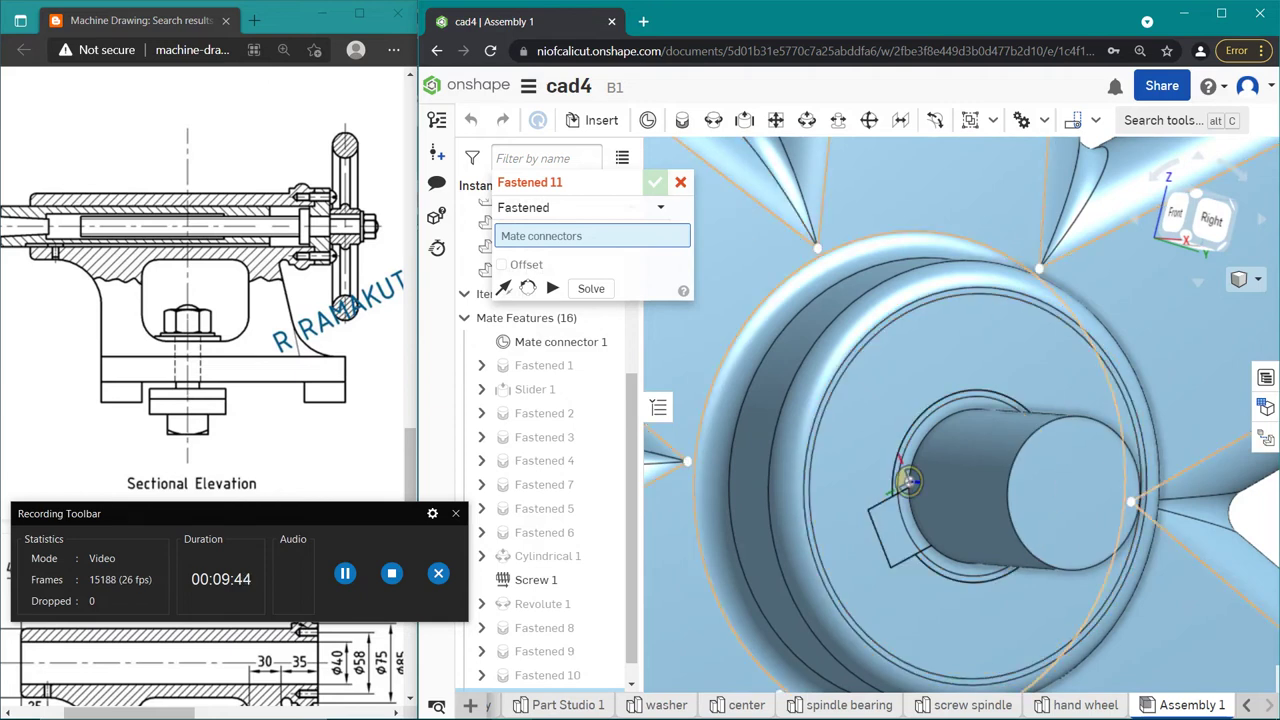
{"action": "key", "text": "Escape"}
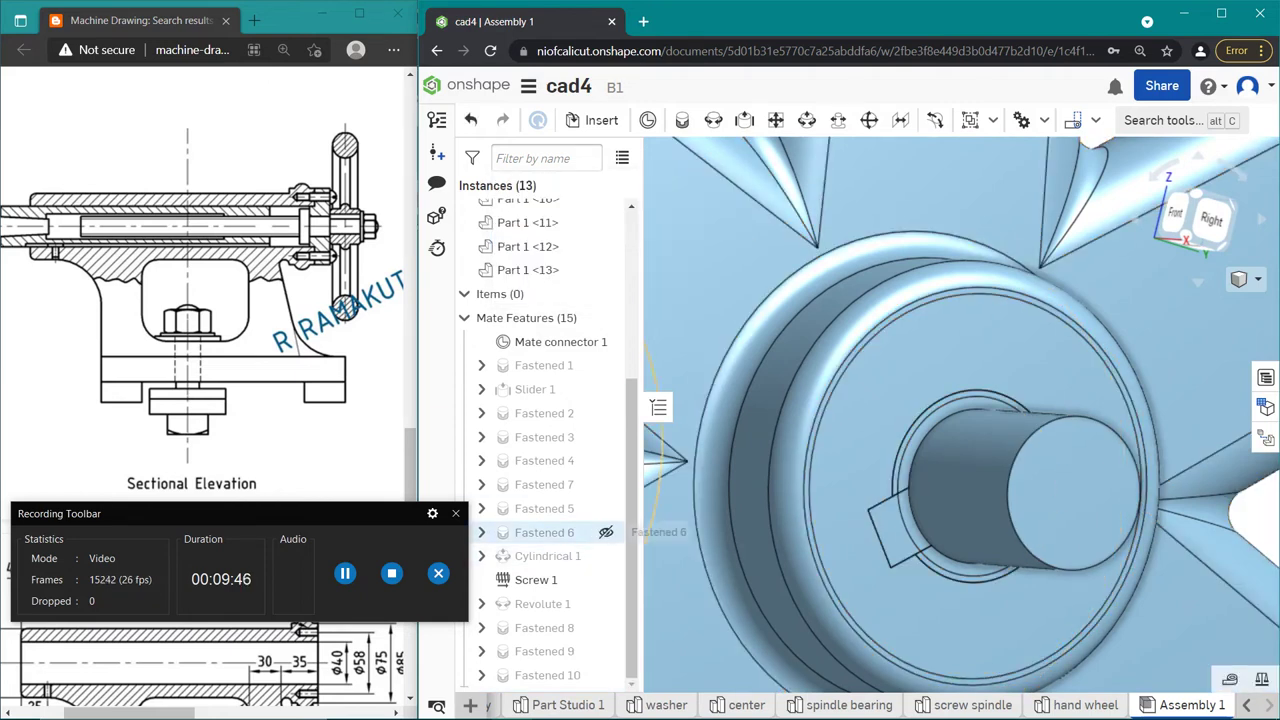
{"action": "scroll", "coordinate": [570, 515], "scroll_direction": "up", "scroll_amount": 2}
{"action": "scroll", "coordinate": [570, 510], "scroll_direction": "up", "scroll_amount": 1}
{"action": "scroll", "coordinate": [570, 510], "scroll_direction": "down", "scroll_amount": 3}
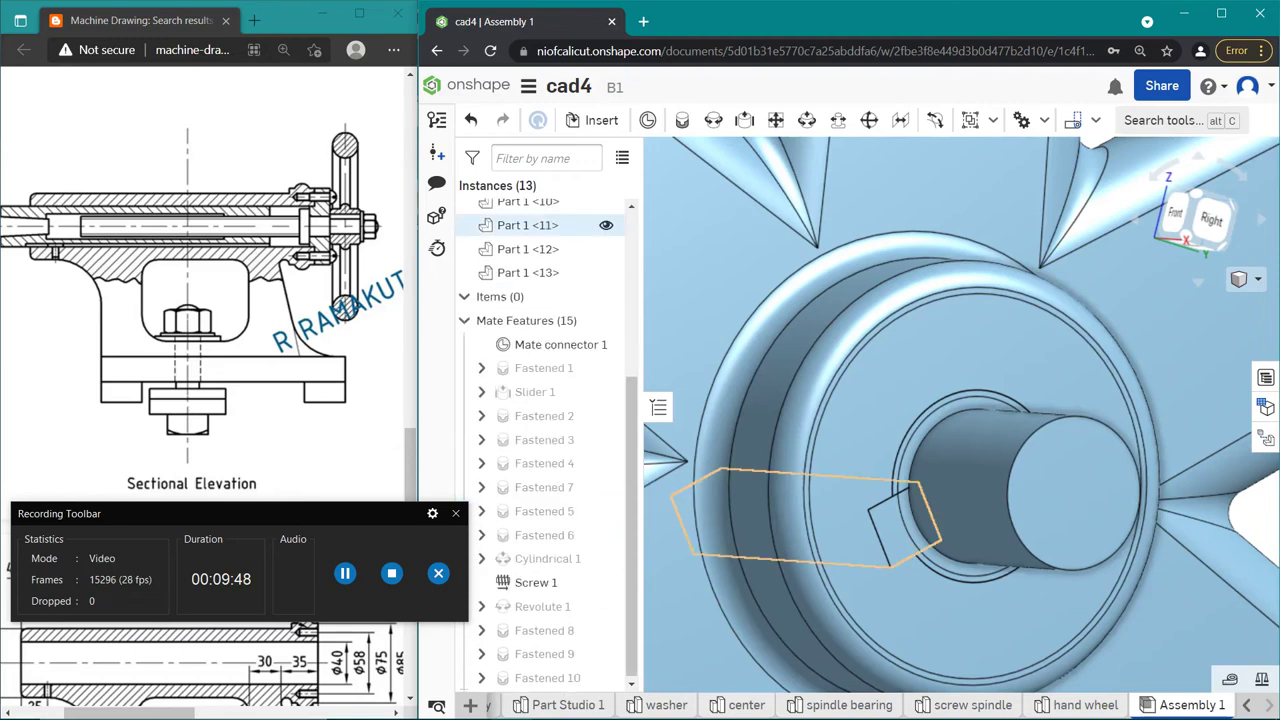
{"action": "scroll", "coordinate": [1000, 480], "scroll_direction": "up", "scroll_amount": 2}
{"action": "scroll", "coordinate": [1000, 480], "scroll_direction": "down", "scroll_amount": 4}
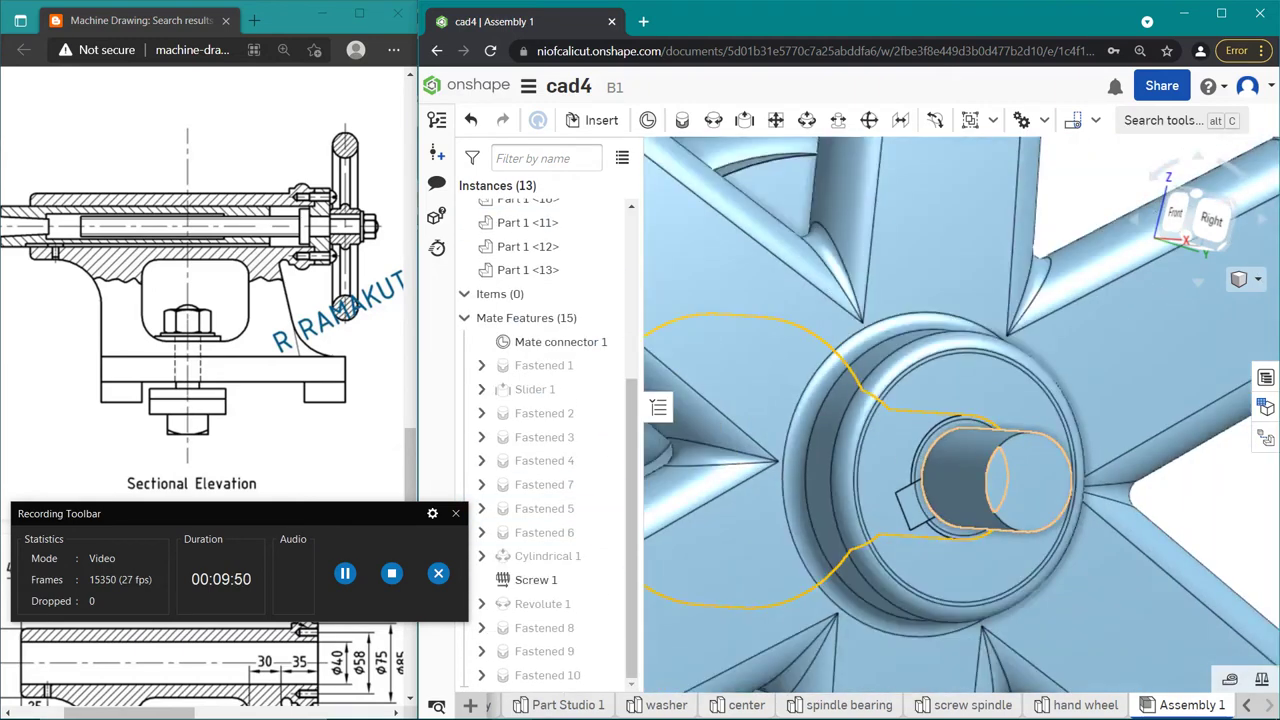
{"action": "scroll", "coordinate": [823, 612], "scroll_direction": "down", "scroll_amount": 3}
{"action": "scroll", "coordinate": [823, 612], "scroll_direction": "down", "scroll_amount": 2}
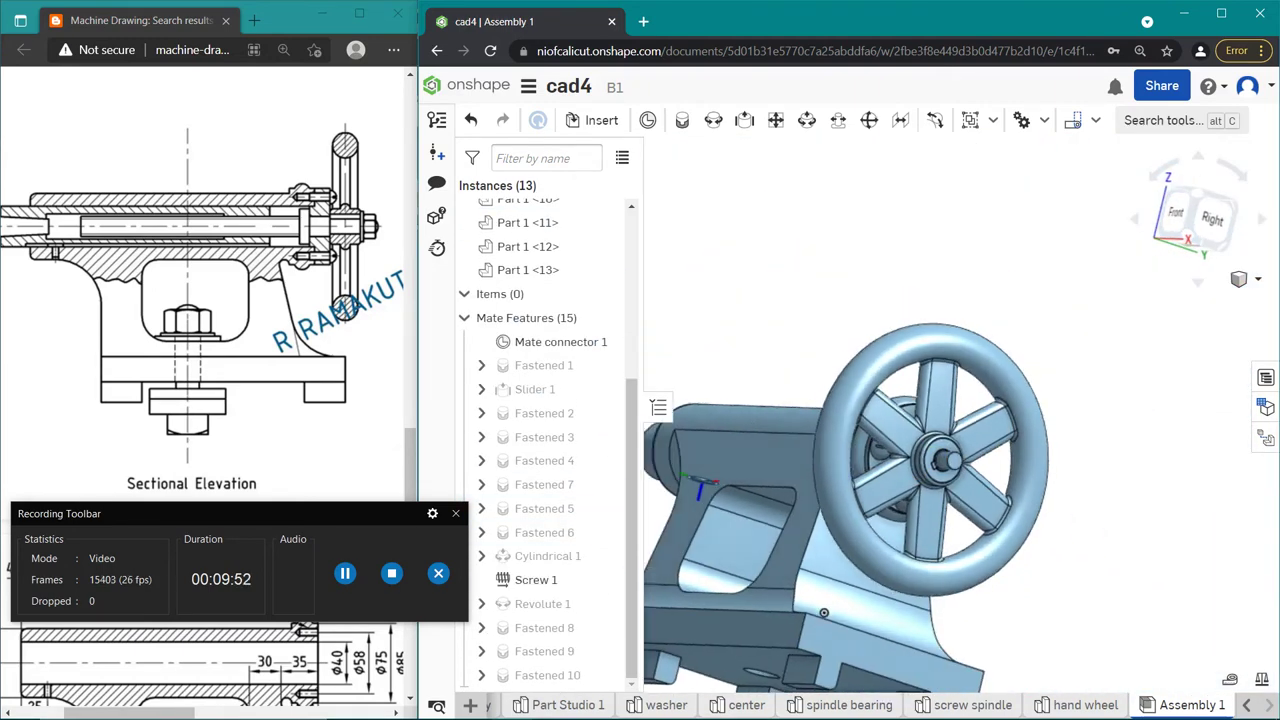
{"action": "right_click_drag", "start_coordinate": [823, 612], "coordinate": [760, 550]}
{"action": "scroll", "coordinate": [755, 548], "scroll_direction": "down", "scroll_amount": 2}
{"action": "scroll", "coordinate": [749, 543], "scroll_direction": "up", "scroll_amount": 2}
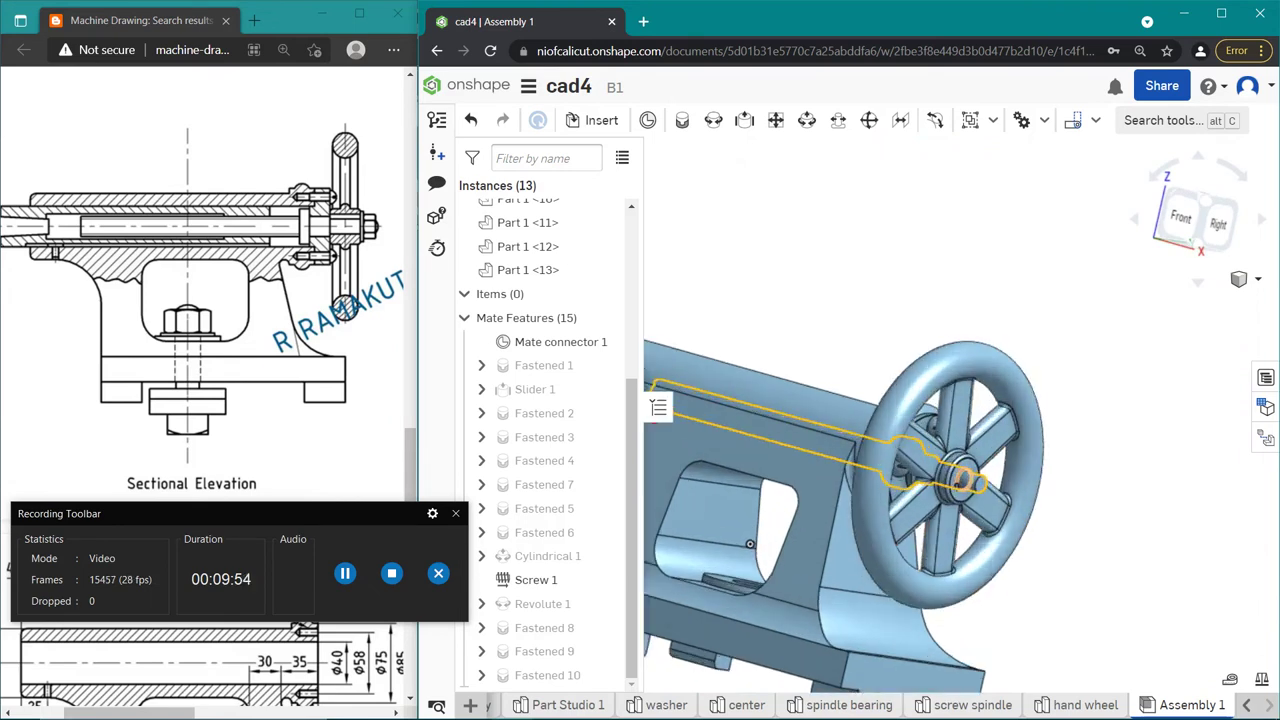
{"action": "scroll", "coordinate": [947, 455], "scroll_direction": "up", "scroll_amount": 3}
{"action": "scroll", "coordinate": [947, 455], "scroll_direction": "up", "scroll_amount": 2}
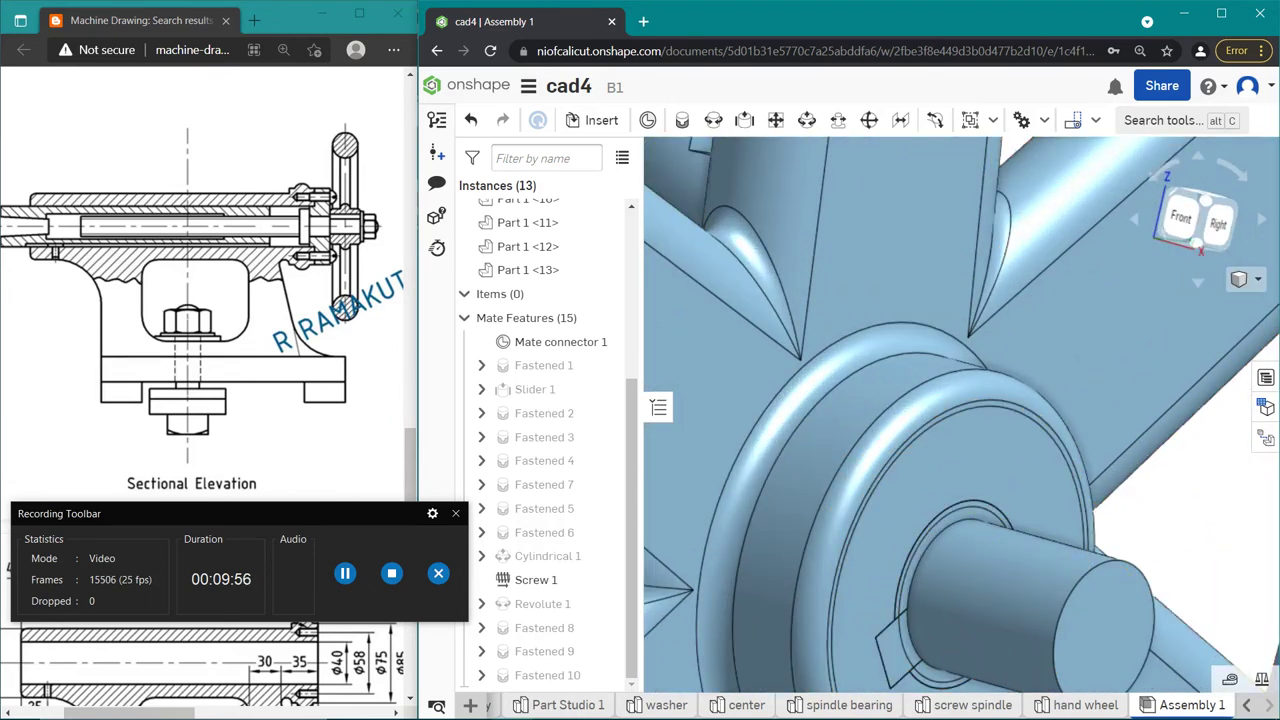
{"action": "right_click_drag", "start_coordinate": [950, 500], "coordinate": [900, 460]}
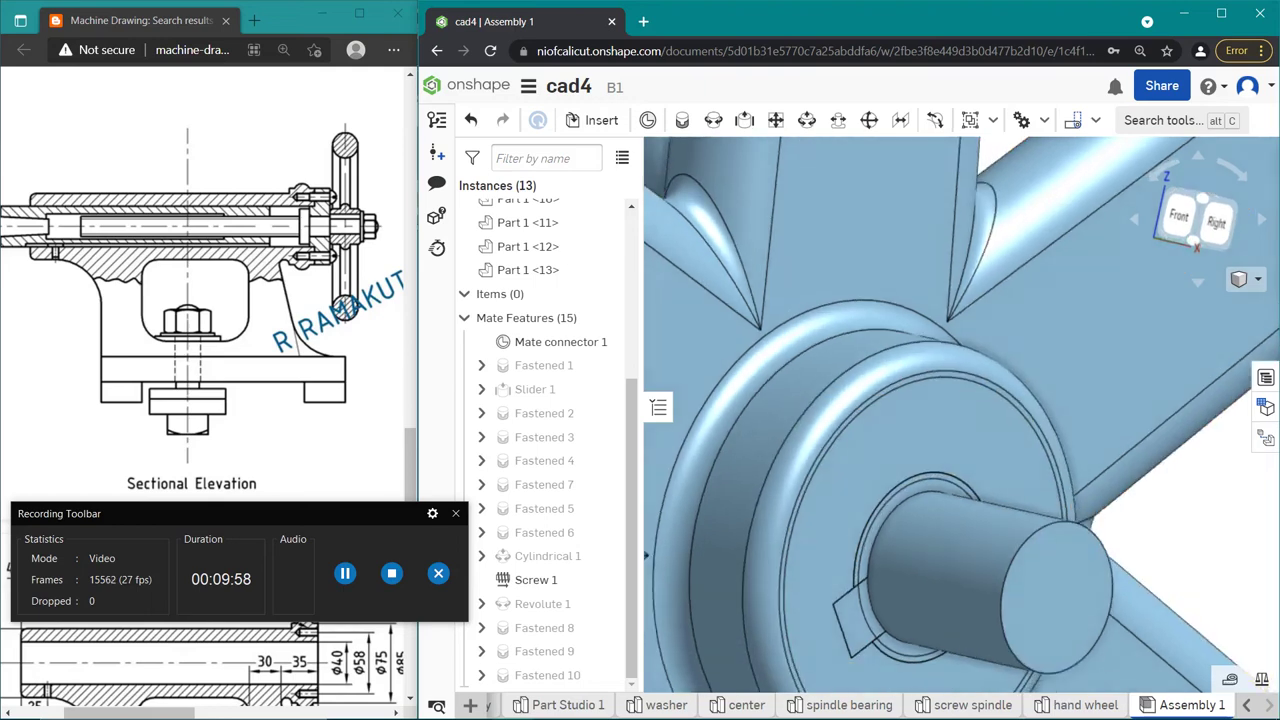
{"action": "left_click", "coordinate": [1210, 218]}
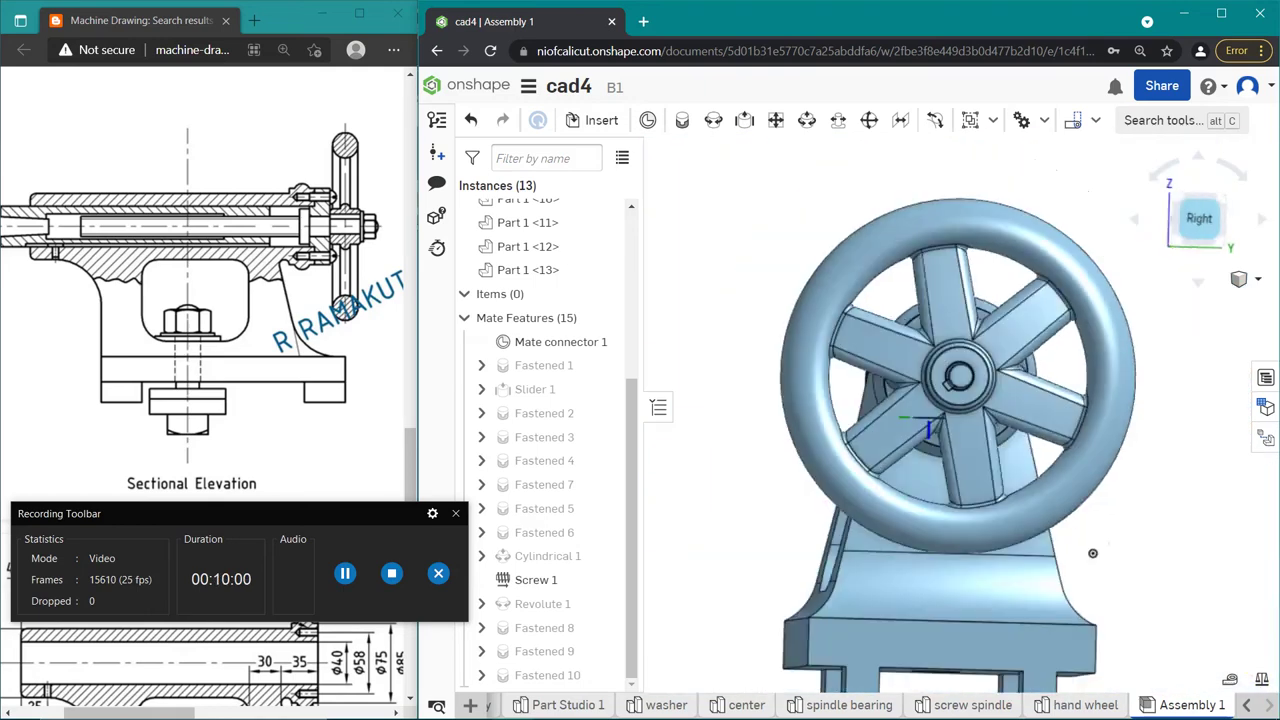
{"action": "scroll", "coordinate": [955, 368], "scroll_direction": "up", "scroll_amount": 3}
{"action": "scroll", "coordinate": [955, 368], "scroll_direction": "up", "scroll_amount": 5}
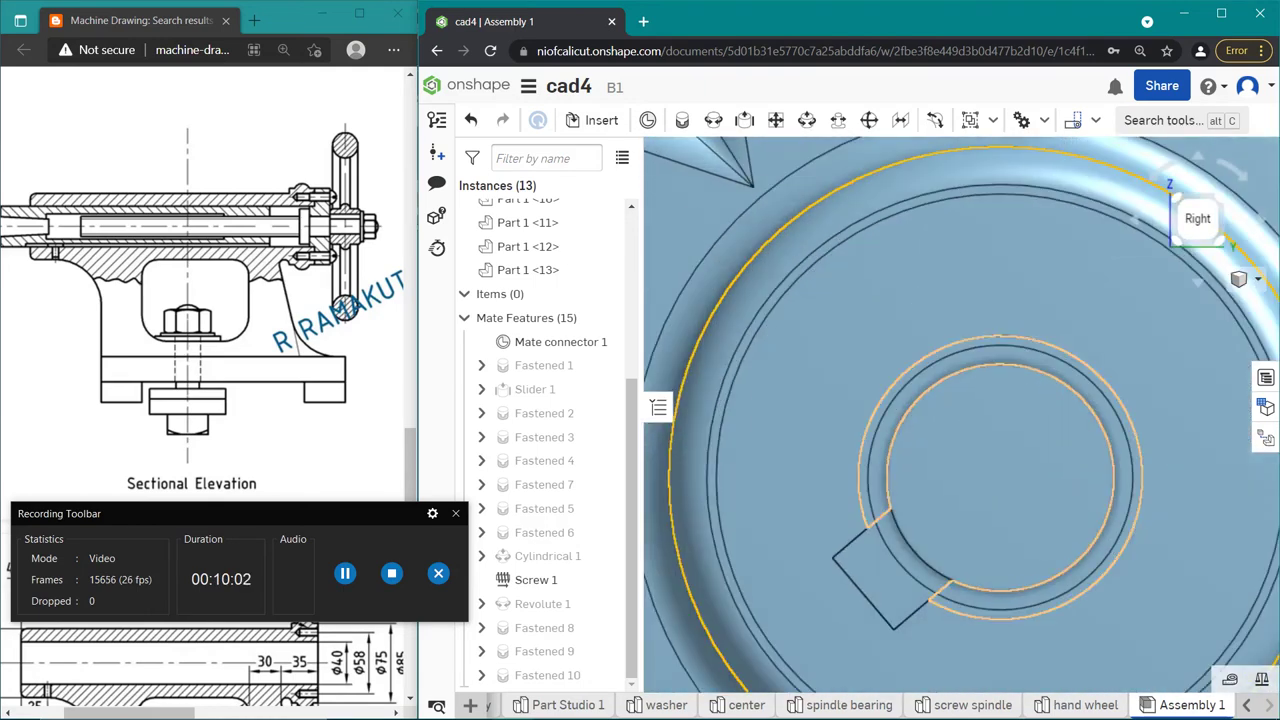
{"action": "mouse_move", "coordinate": [960, 400]}
{"action": "right_mouse_down"}
{"action": "mouse_move", "coordinate": [800, 420]}
{"action": "mouse_move", "coordinate": [900, 430]}
{"action": "right_mouse_up"}
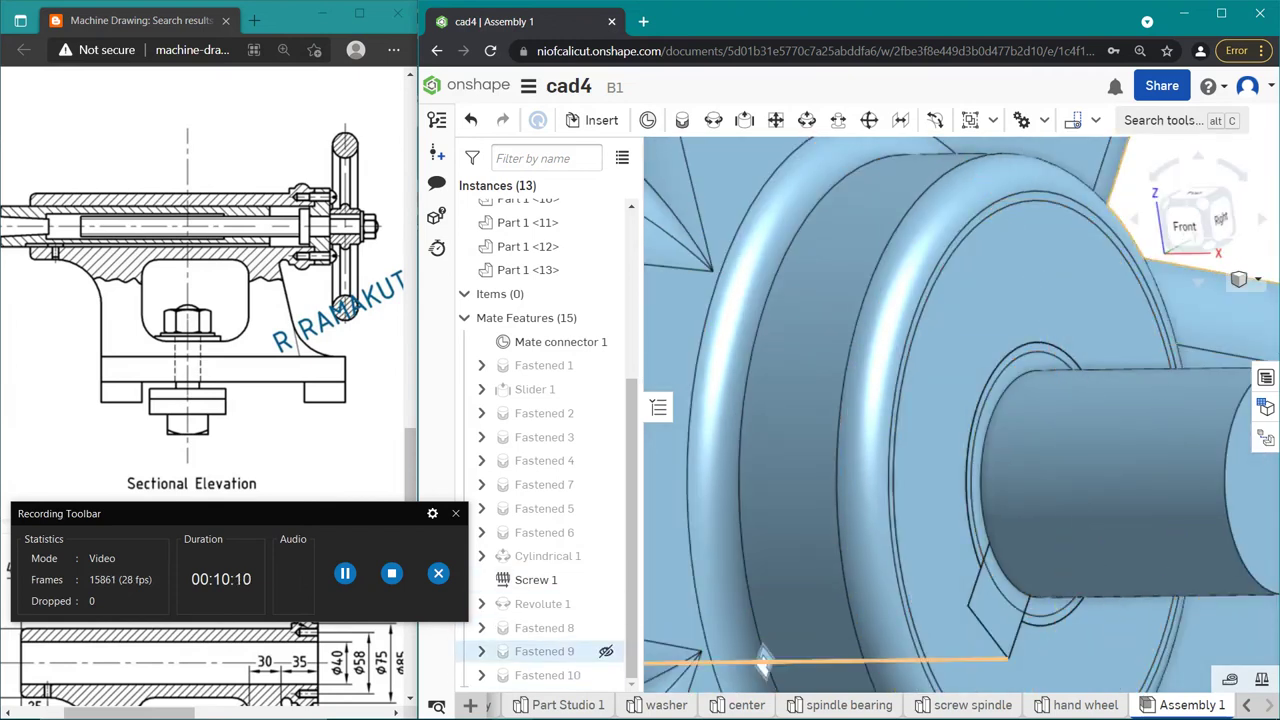
{"action": "double_click", "coordinate": [549, 675]}
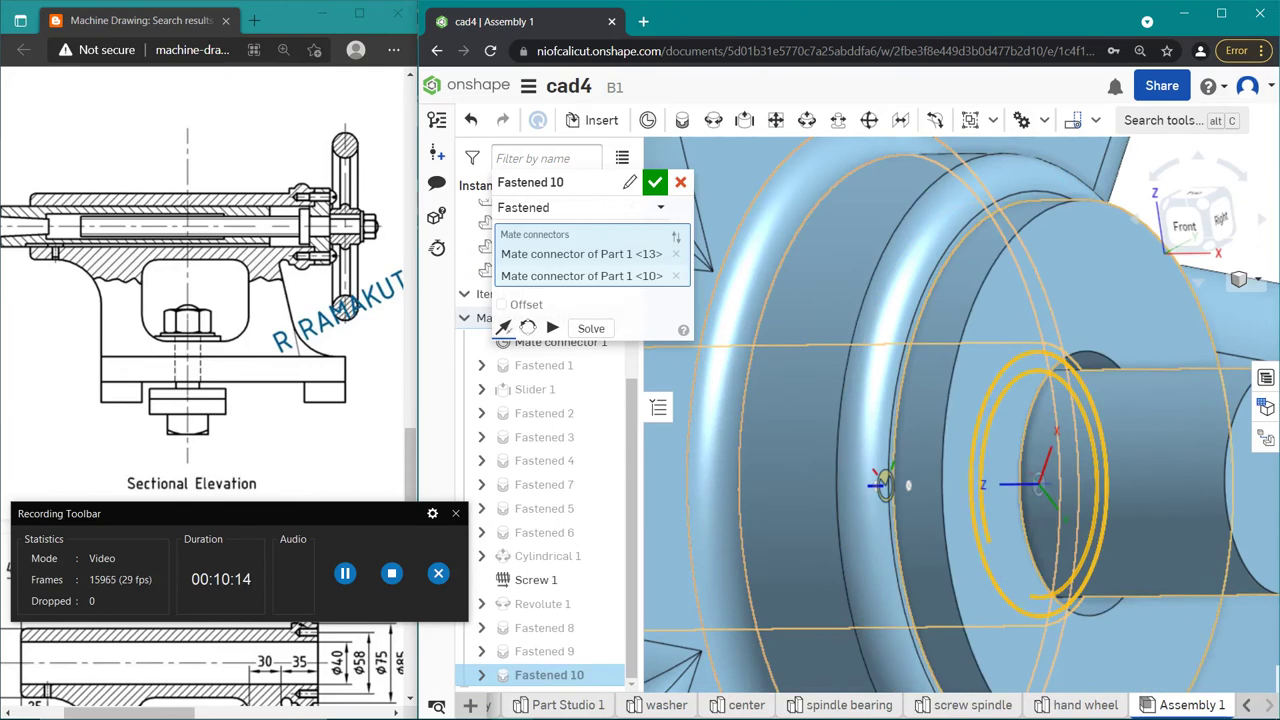
{"action": "key", "text": "Return"}
{"action": "scroll", "coordinate": [908, 486], "scroll_direction": "down", "scroll_amount": 5}
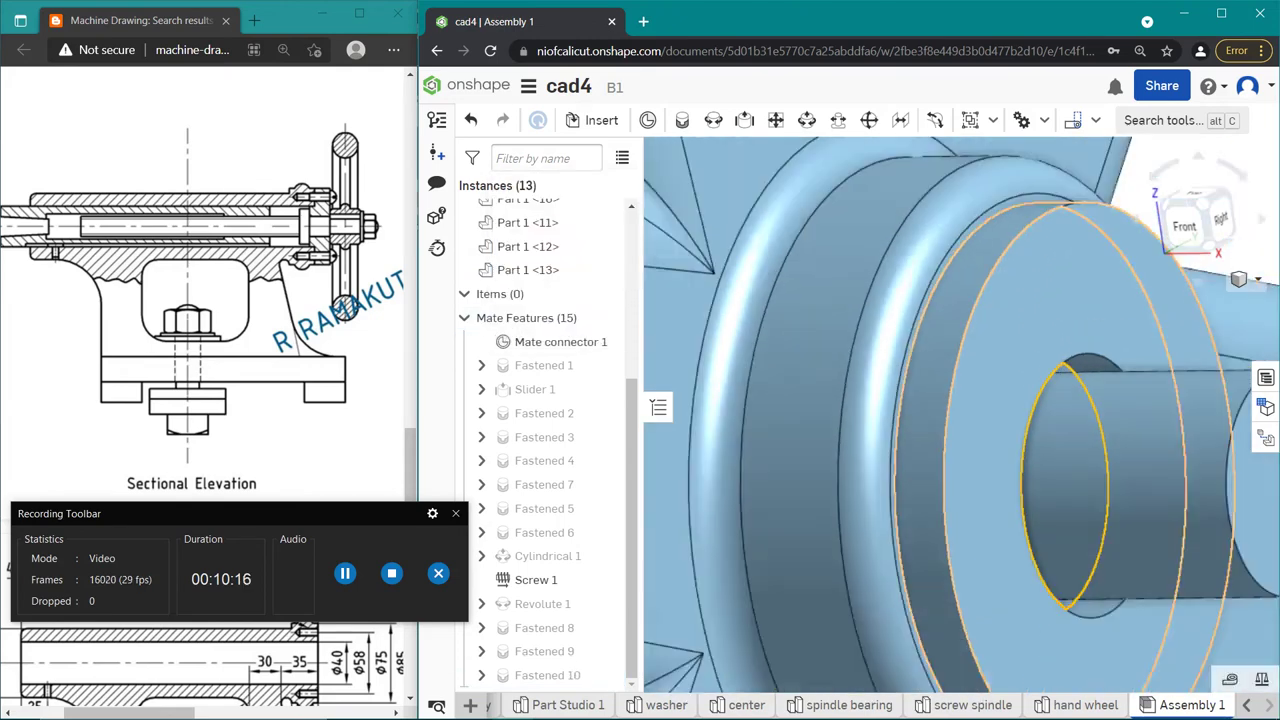
{"action": "key", "text": "shift+4"}
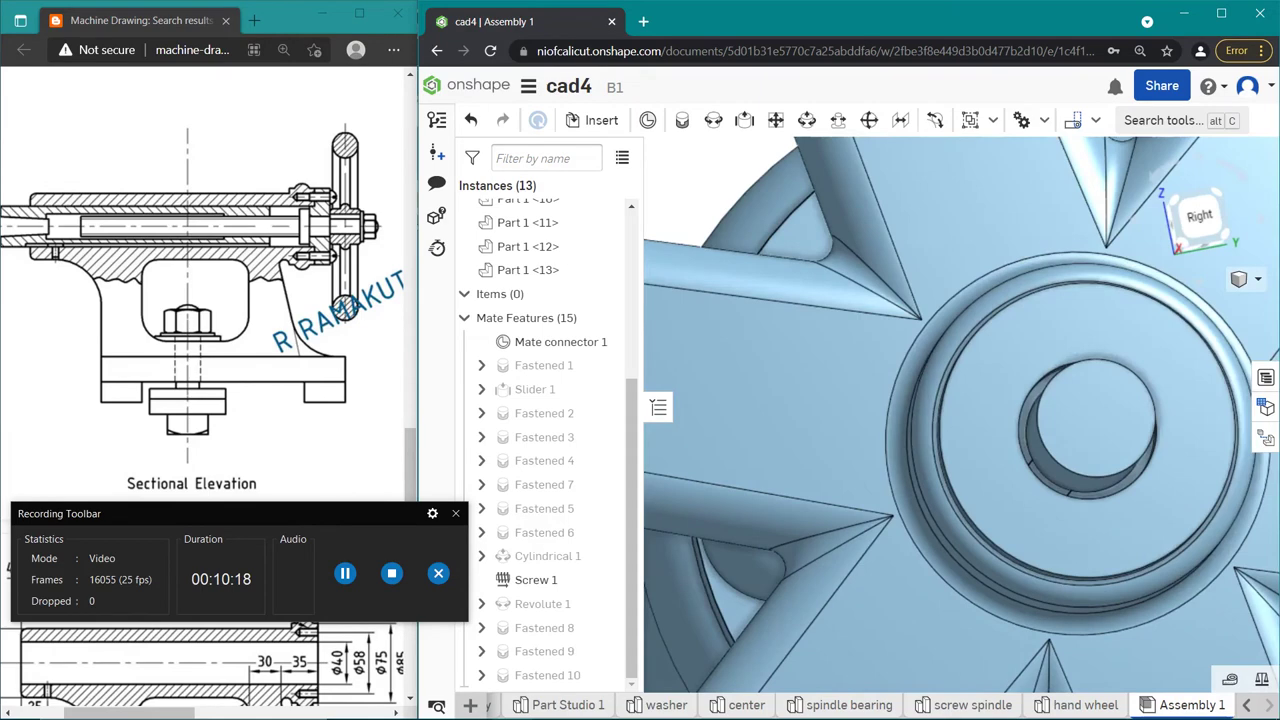
{"action": "key", "text": "Up"}
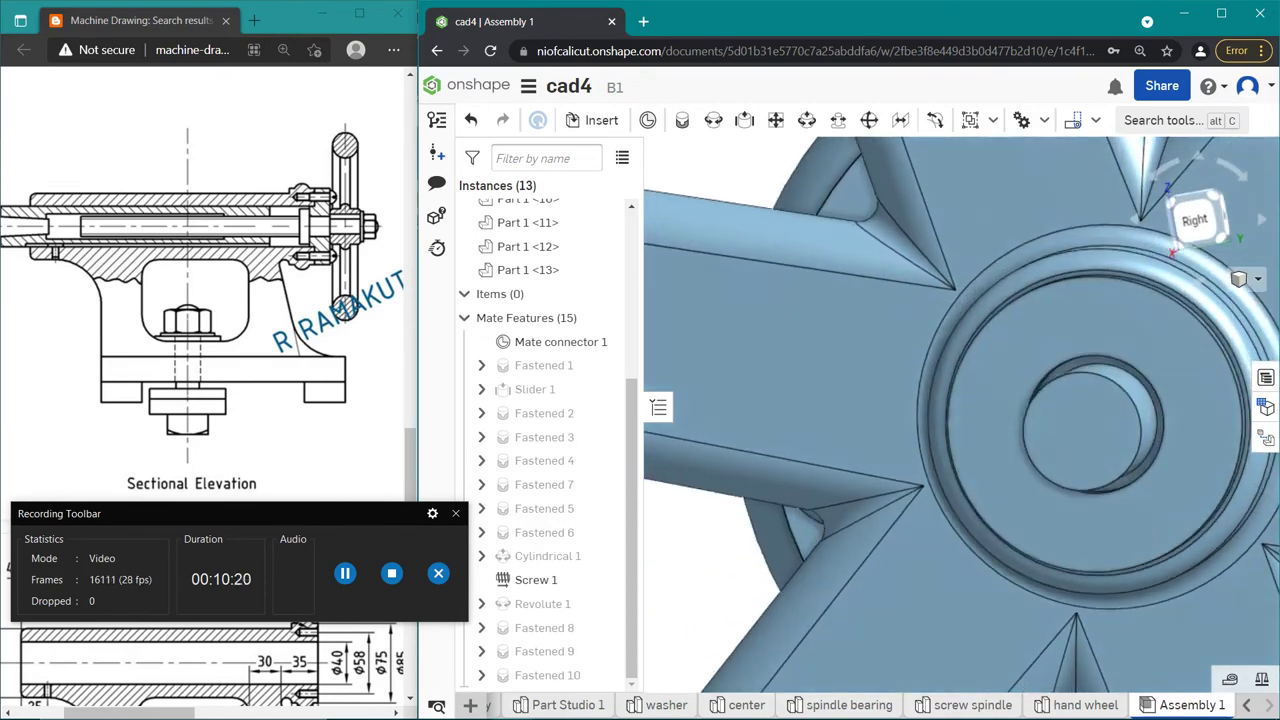
{"action": "key", "text": "Left"}
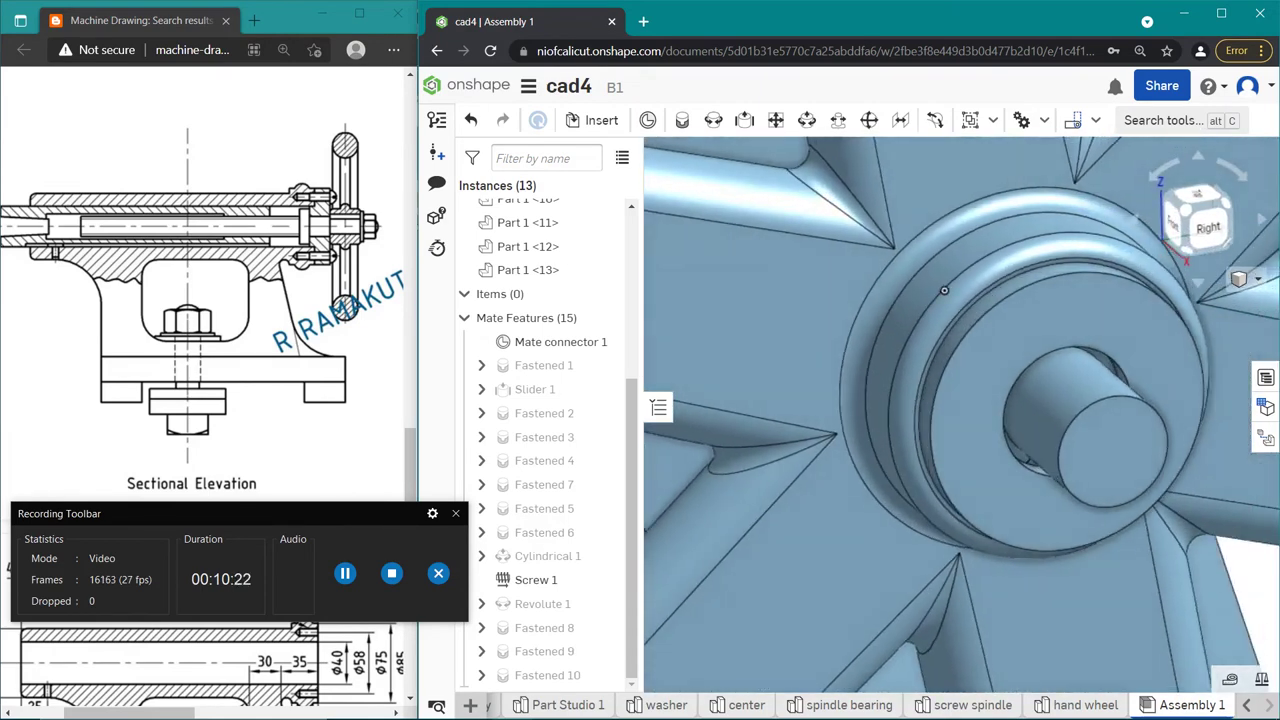
{"action": "key", "text": "Right"}
{"action": "scroll", "coordinate": [860, 420], "scroll_direction": "up", "scroll_amount": 3}
{"action": "scroll", "coordinate": [1160, 637], "scroll_direction": "down", "scroll_amount": 5}
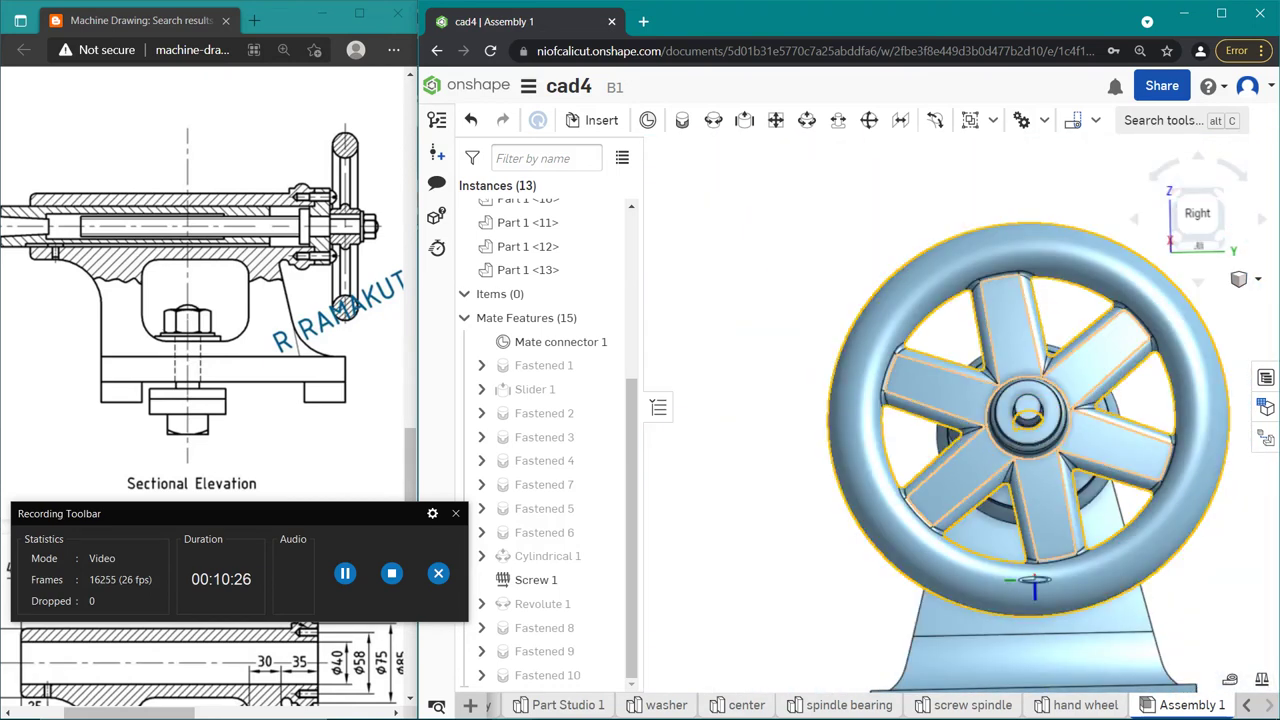
{"action": "scroll", "coordinate": [1023, 561], "scroll_direction": "down", "scroll_amount": 2}
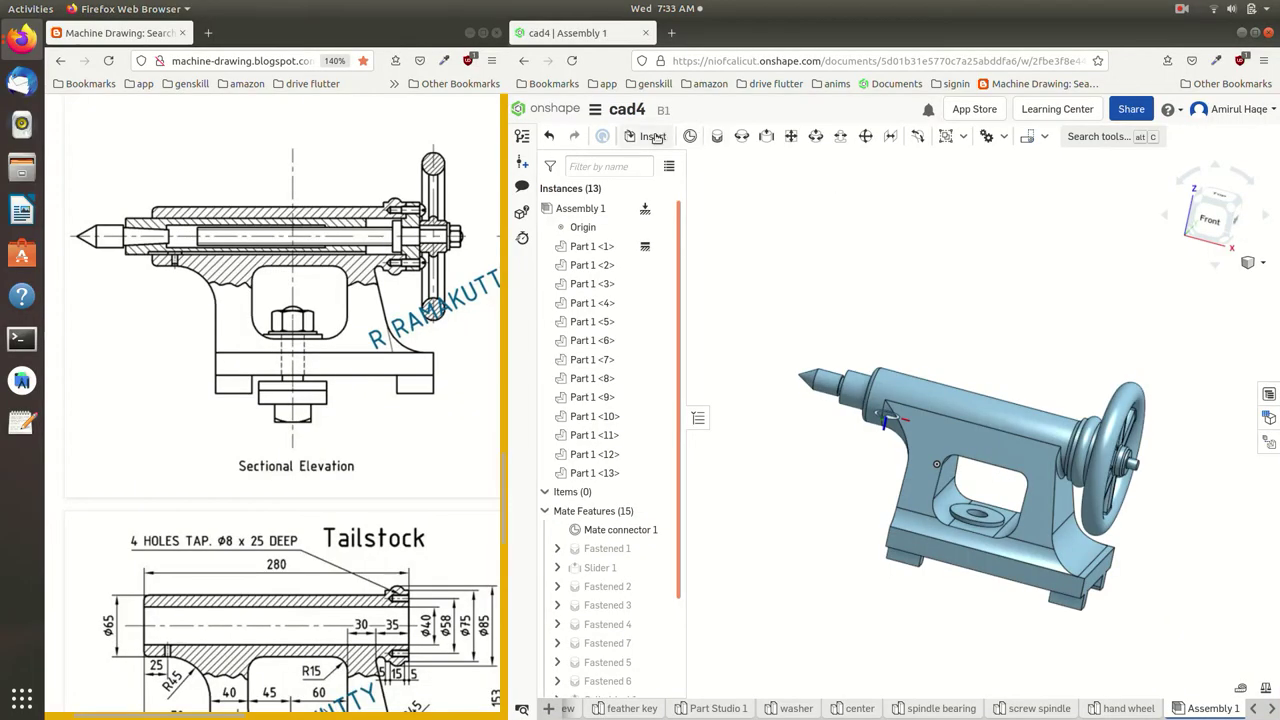
Step: Choose an ANSI inch Hex jam nut, 9/16-12, Chamfered, Stainless Steel from standard content
{"action": "left_click", "coordinate": [656, 138]}
{"action": "left_click", "coordinate": [866, 199]}
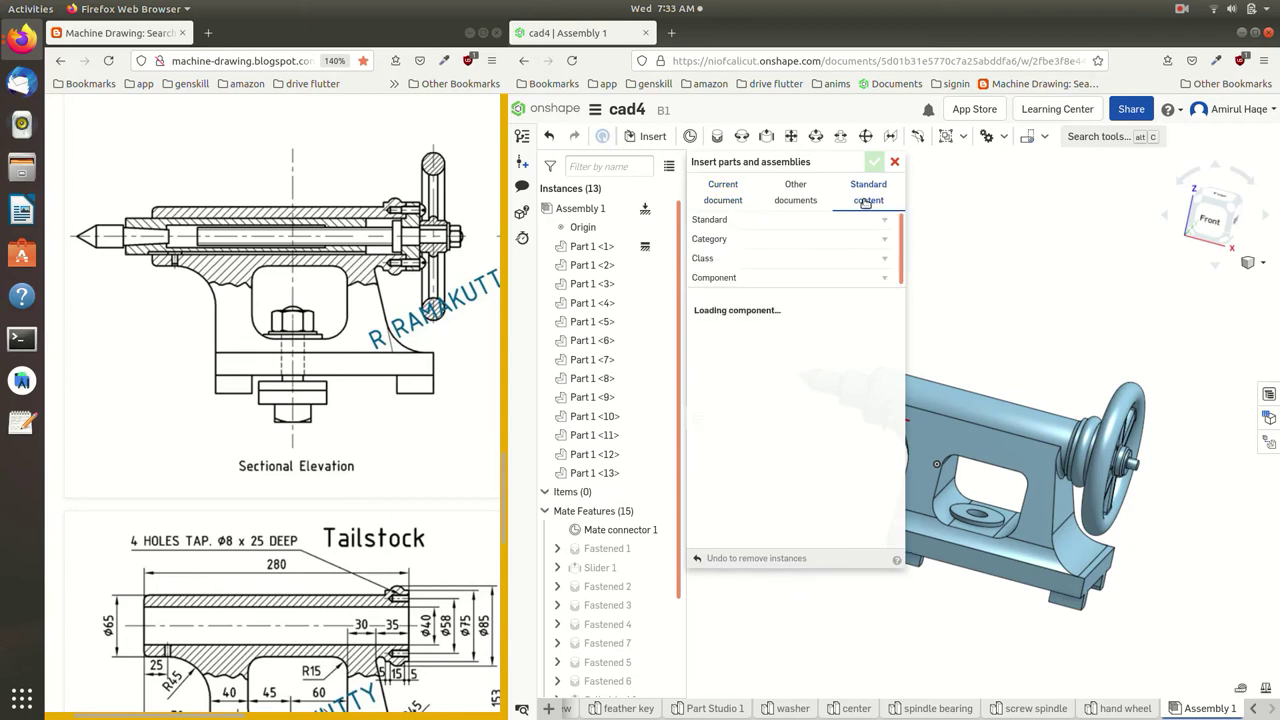
{"action": "left_click", "coordinate": [840, 221]}
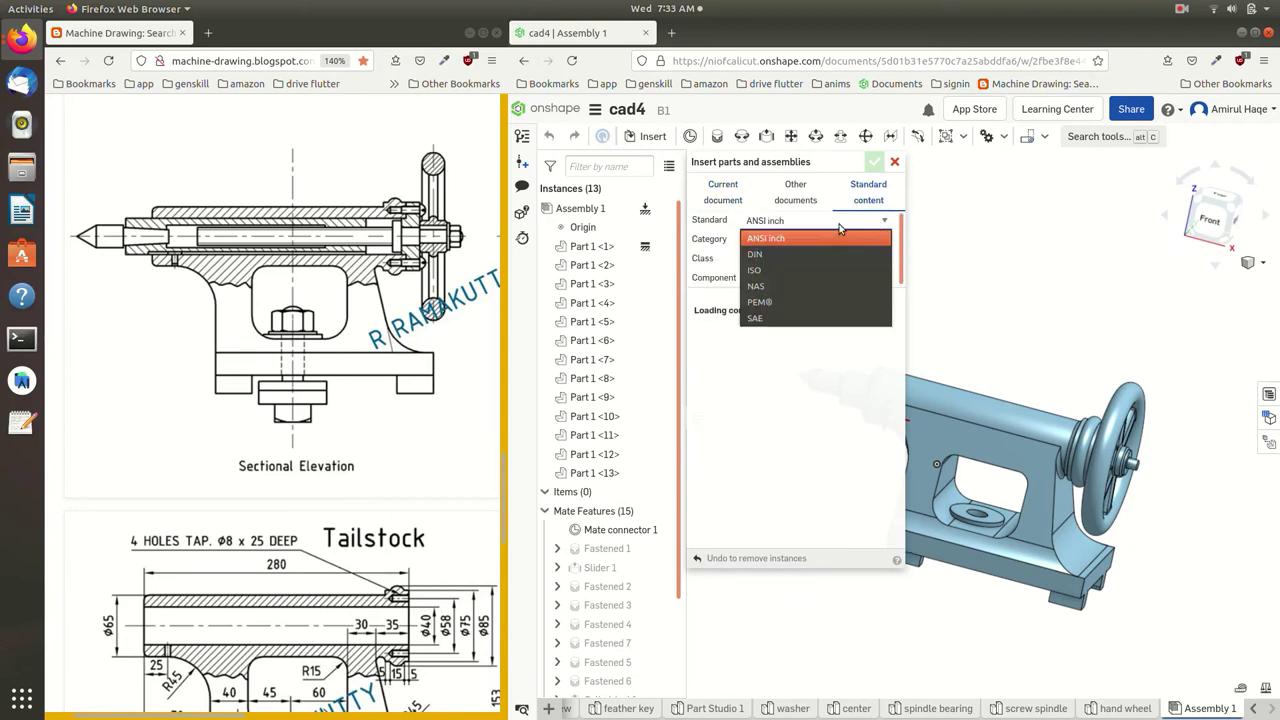
{"action": "left_click", "coordinate": [811, 242]}
{"action": "left_click", "coordinate": [807, 240]}
{"action": "left_click", "coordinate": [807, 242]}
{"action": "left_click", "coordinate": [803, 259]}
{"action": "left_click", "coordinate": [802, 275]}
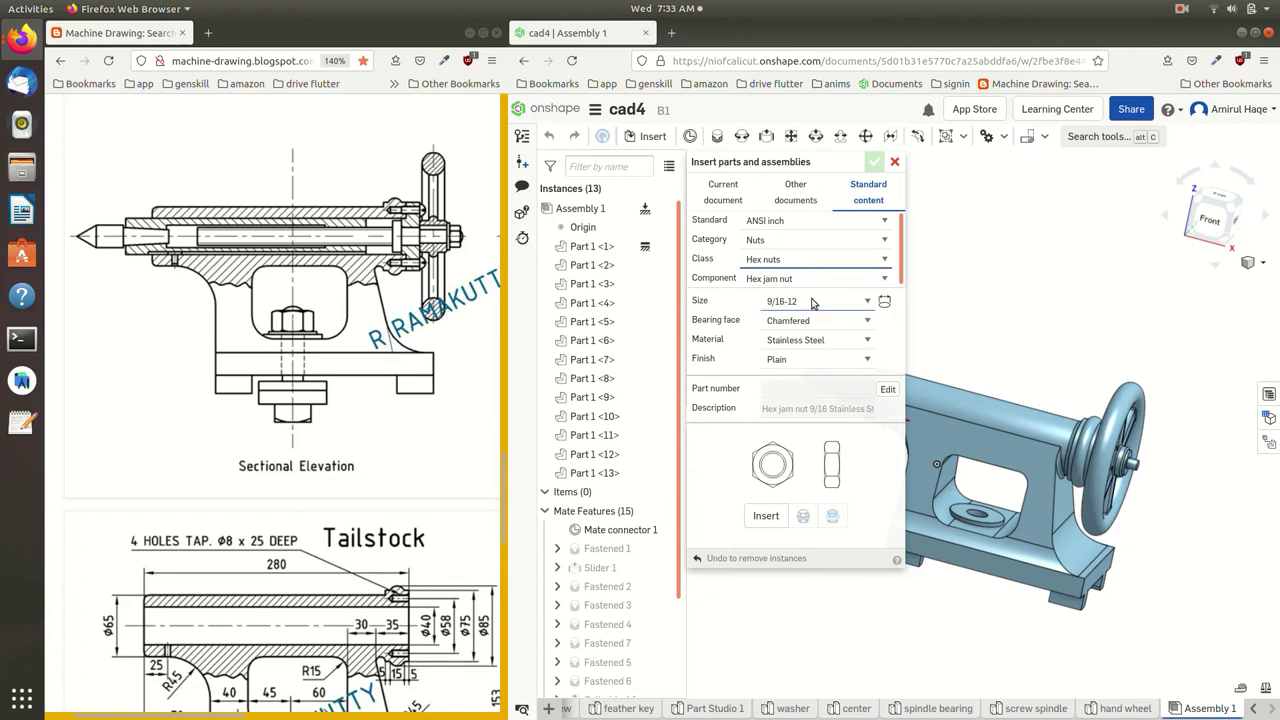
{"action": "left_click", "coordinate": [811, 302]}
{"action": "left_click", "coordinate": [826, 476]}
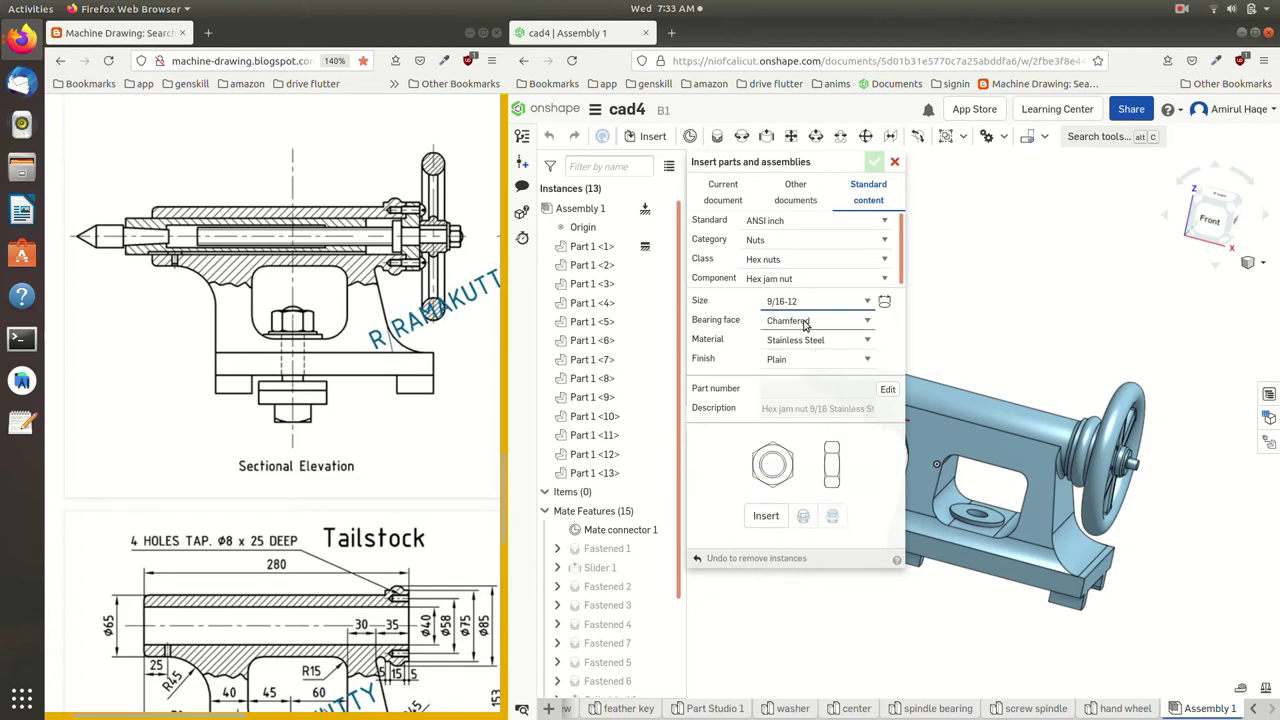
{"action": "left_click", "coordinate": [842, 325]}
{"action": "left_click", "coordinate": [843, 330]}
{"action": "left_click", "coordinate": [843, 340]}
{"action": "left_click", "coordinate": [828, 350]}
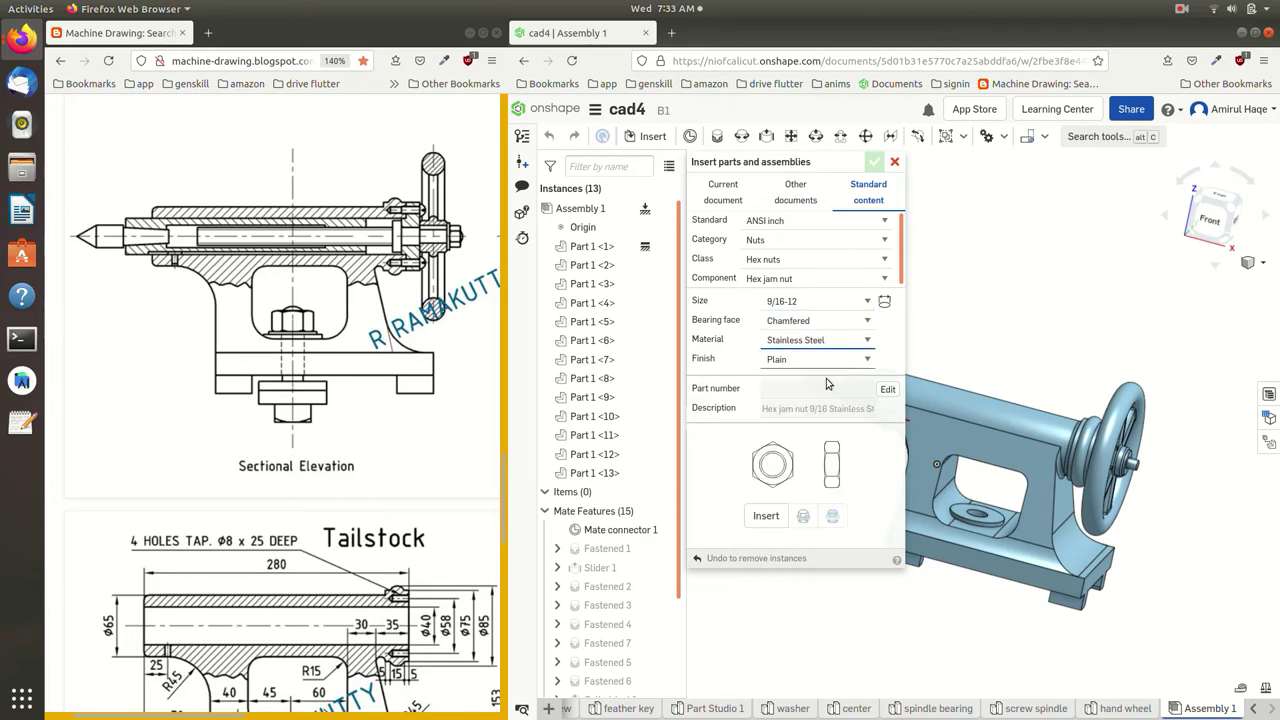
Step: Place the hex jam nut beside the hand wheel and finish inserting
{"action": "left_click", "coordinate": [780, 514]}
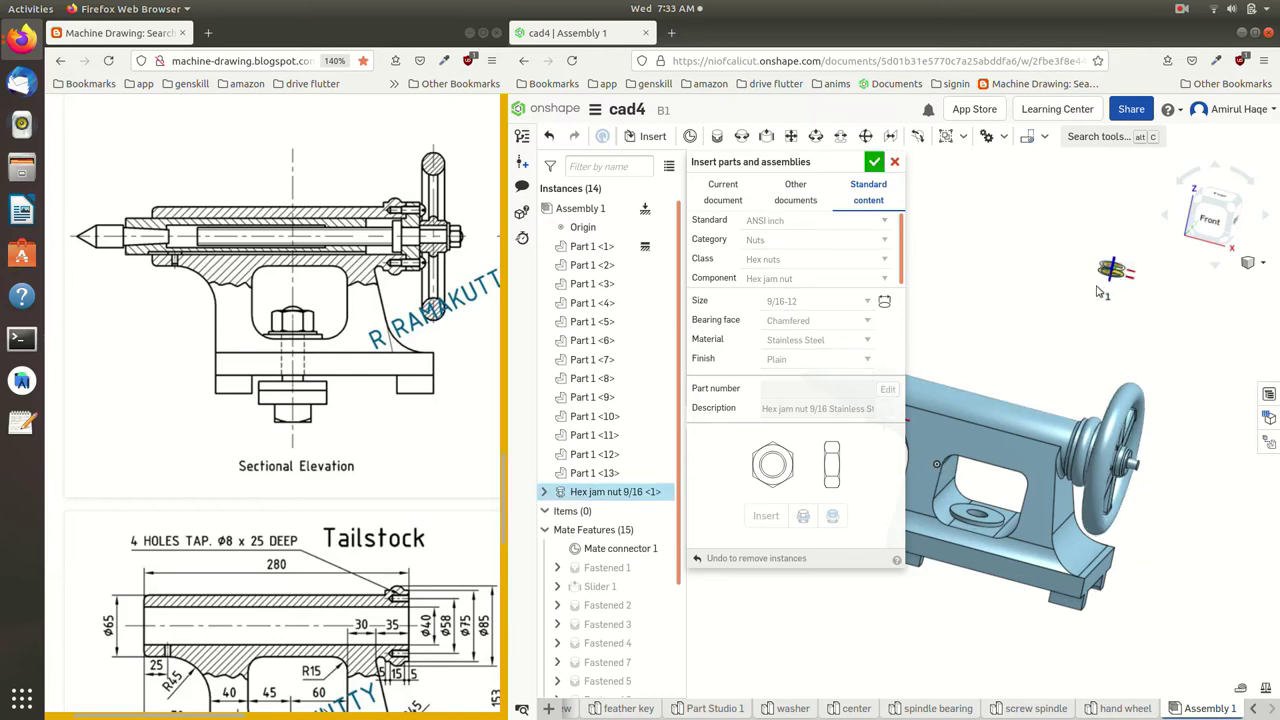
{"action": "left_click", "coordinate": [1098, 291]}
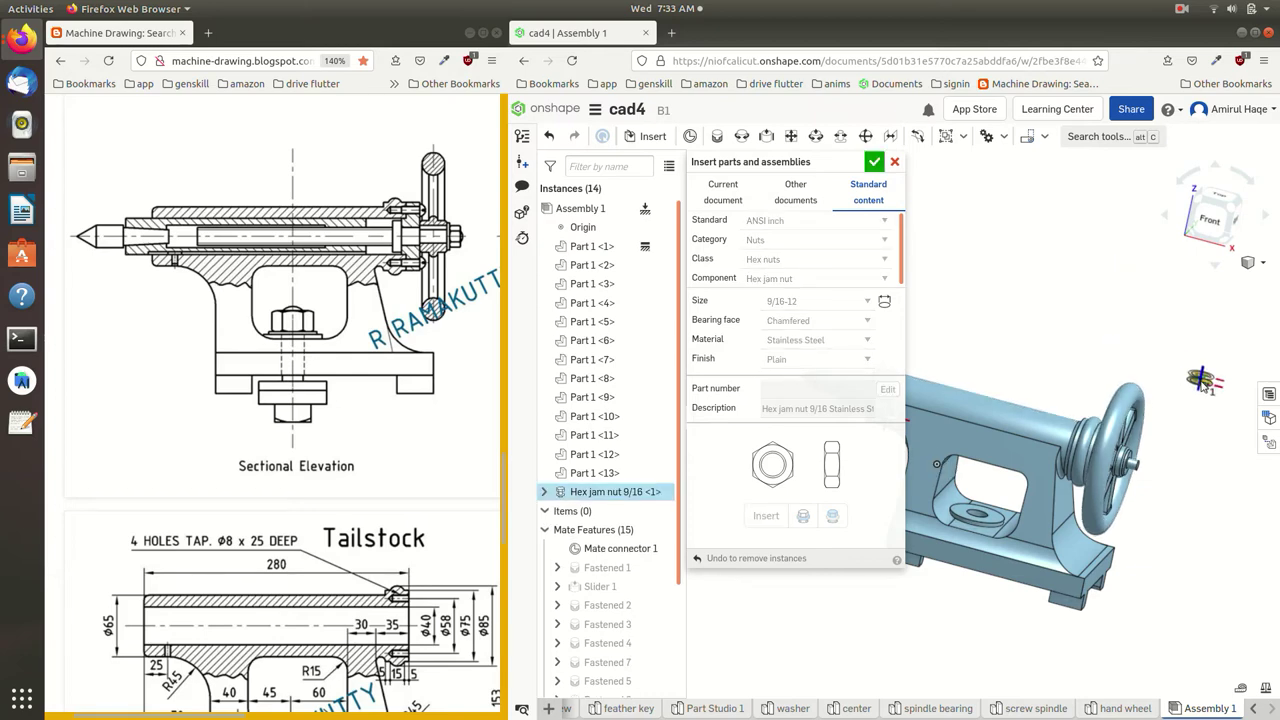
{"action": "left_click", "coordinate": [872, 166]}
{"action": "scroll", "coordinate": [1233, 428], "scroll_direction": "up", "scroll_amount": 1}
{"action": "scroll", "coordinate": [1233, 428], "scroll_direction": "up", "scroll_amount": 2}
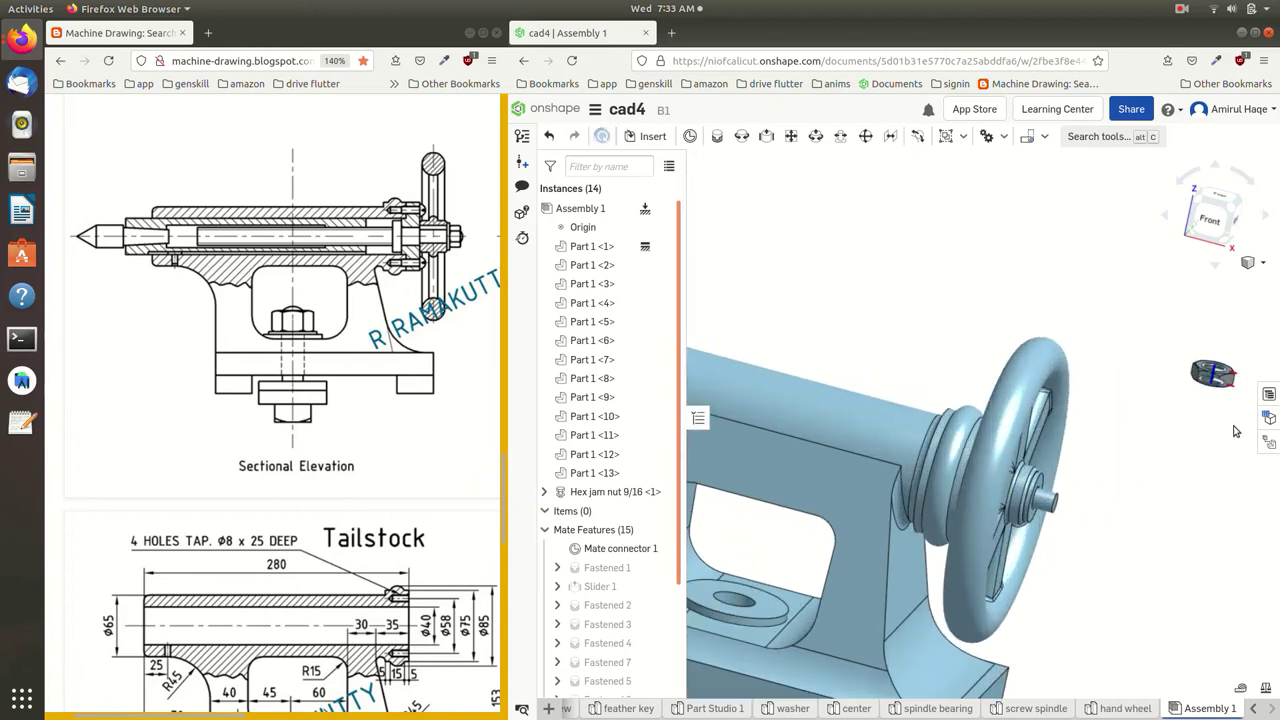
{"action": "scroll", "coordinate": [1233, 428], "scroll_direction": "up", "scroll_amount": 2}
{"action": "scroll", "coordinate": [1233, 428], "scroll_direction": "up", "scroll_amount": 2}
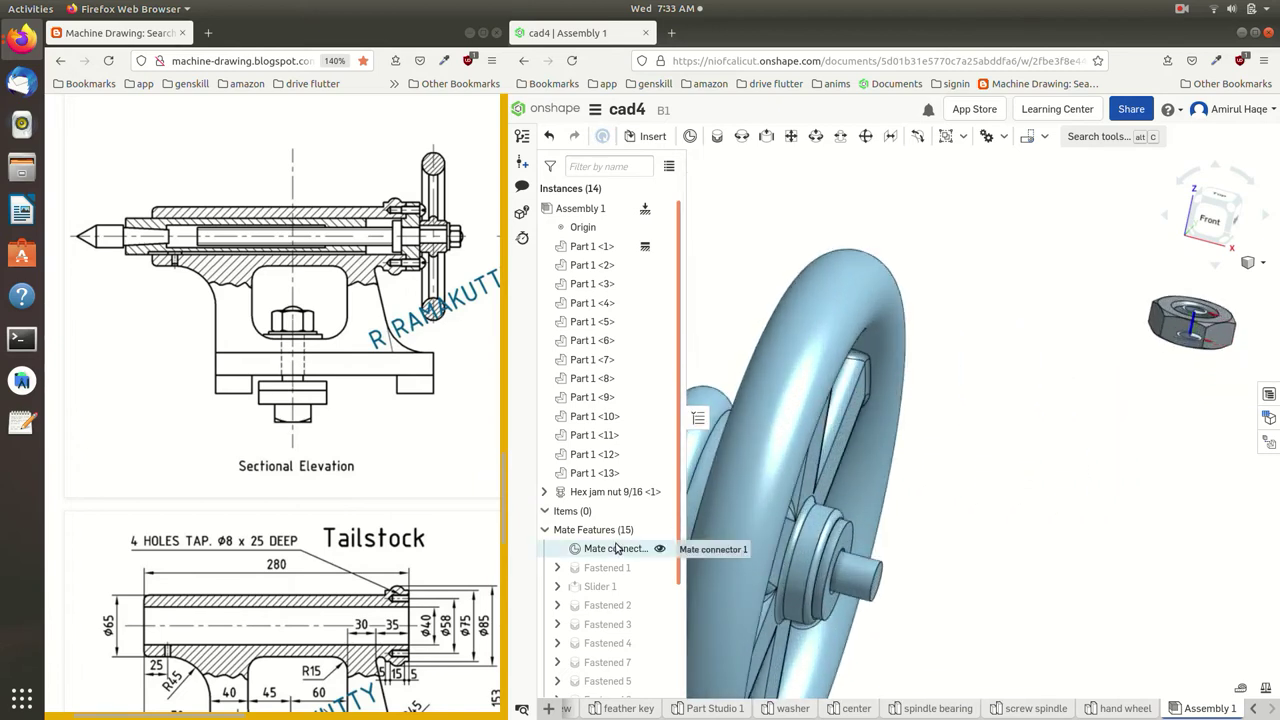
Step: Hide the jam nut's Near and Far mate connectors
{"action": "left_click", "coordinate": [546, 492]}
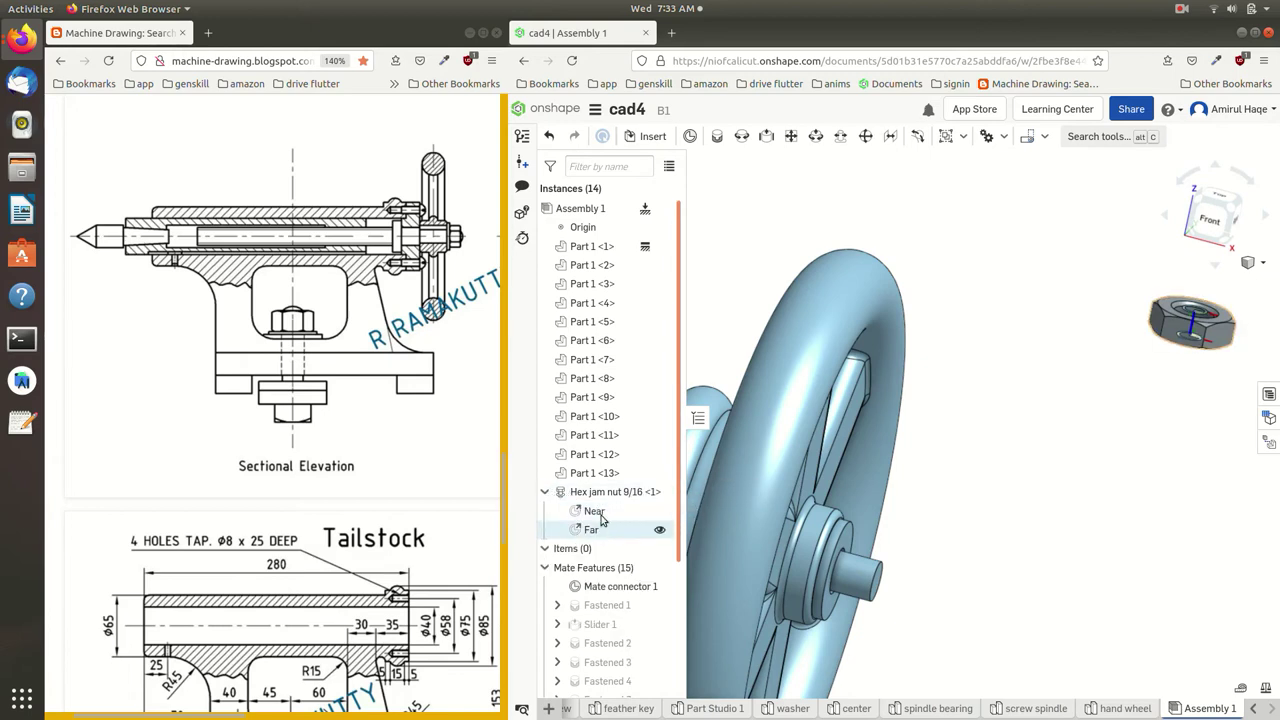
{"action": "left_click", "coordinate": [659, 513]}
{"action": "left_click", "coordinate": [659, 530]}
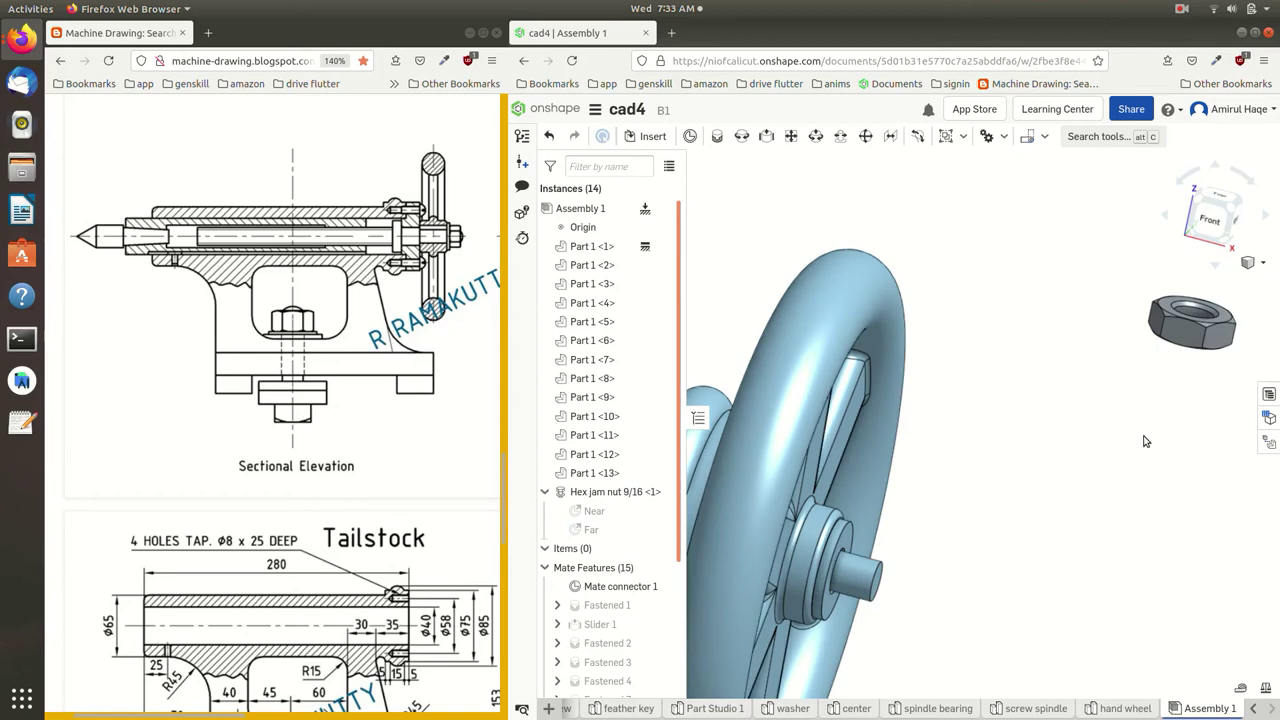
{"action": "scroll", "coordinate": [1084, 534], "scroll_direction": "up", "scroll_amount": 2}
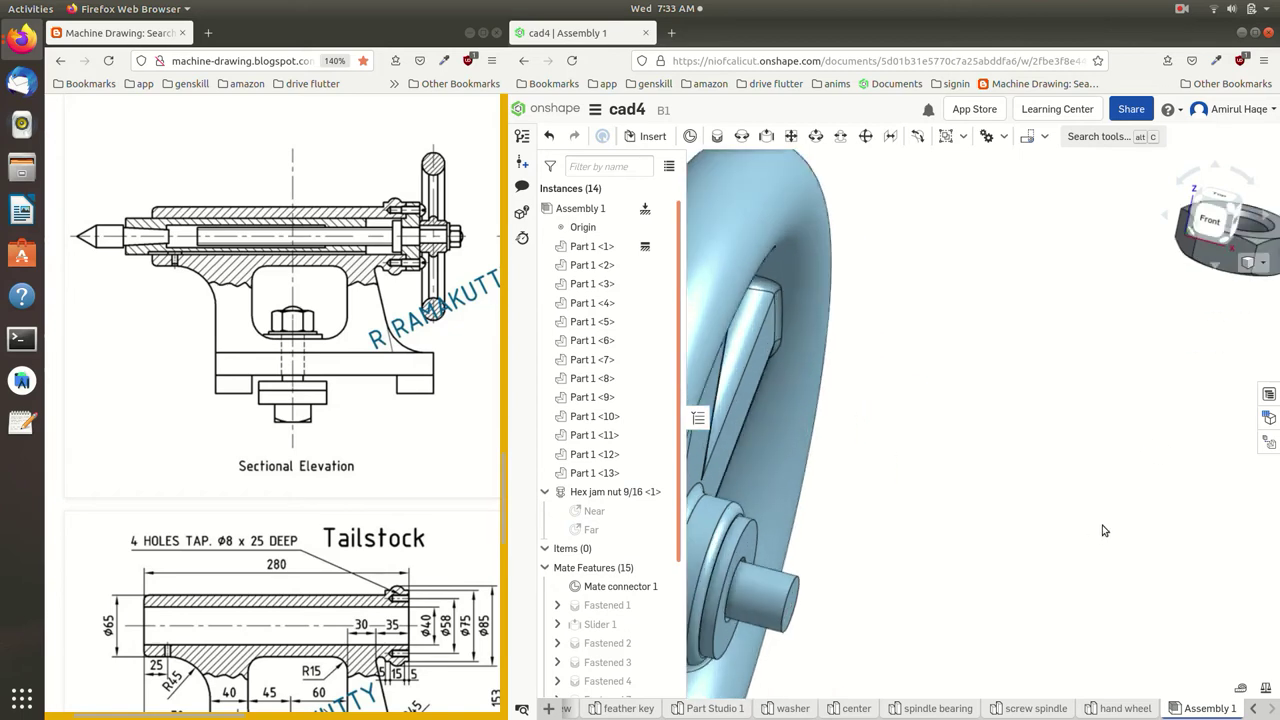
{"action": "scroll", "coordinate": [1096, 530], "scroll_direction": "up", "scroll_amount": 2}
{"action": "scroll", "coordinate": [1098, 529], "scroll_direction": "up", "scroll_amount": 1}
{"action": "scroll", "coordinate": [930, 550], "scroll_direction": "down", "scroll_amount": 1}
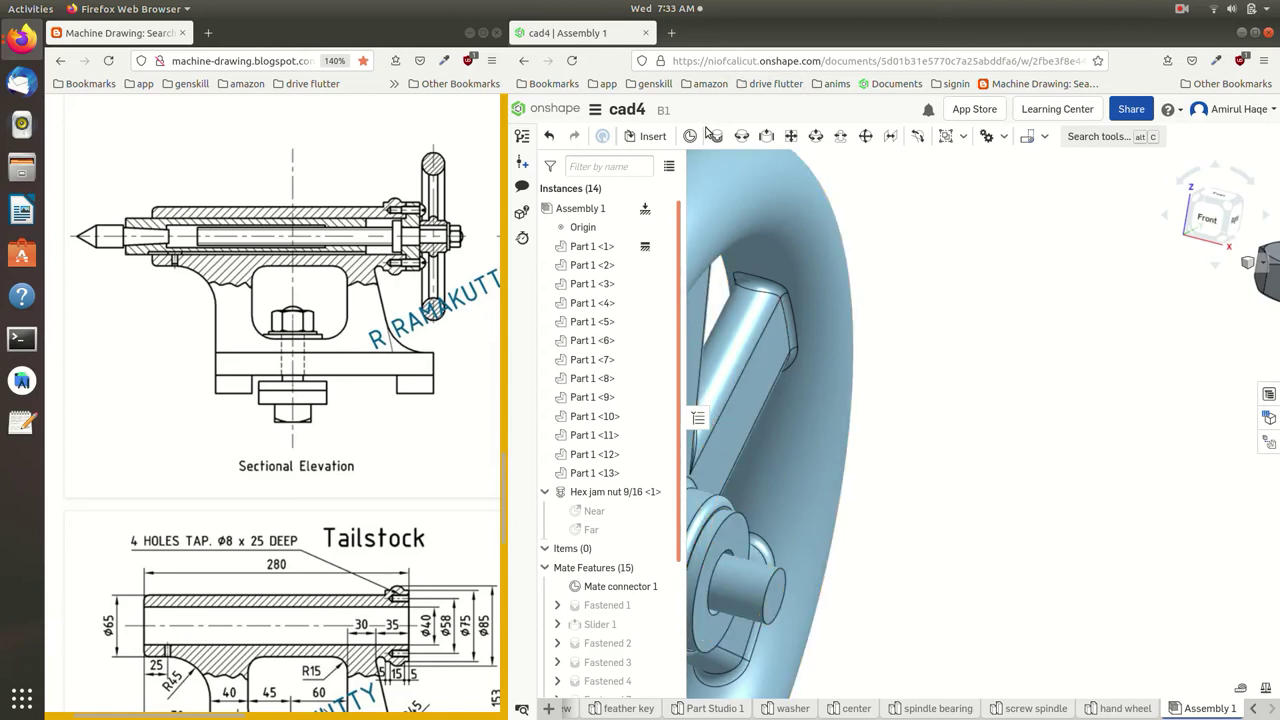
Step: Show the jam nut's Near connector again
{"action": "key", "text": "m"}
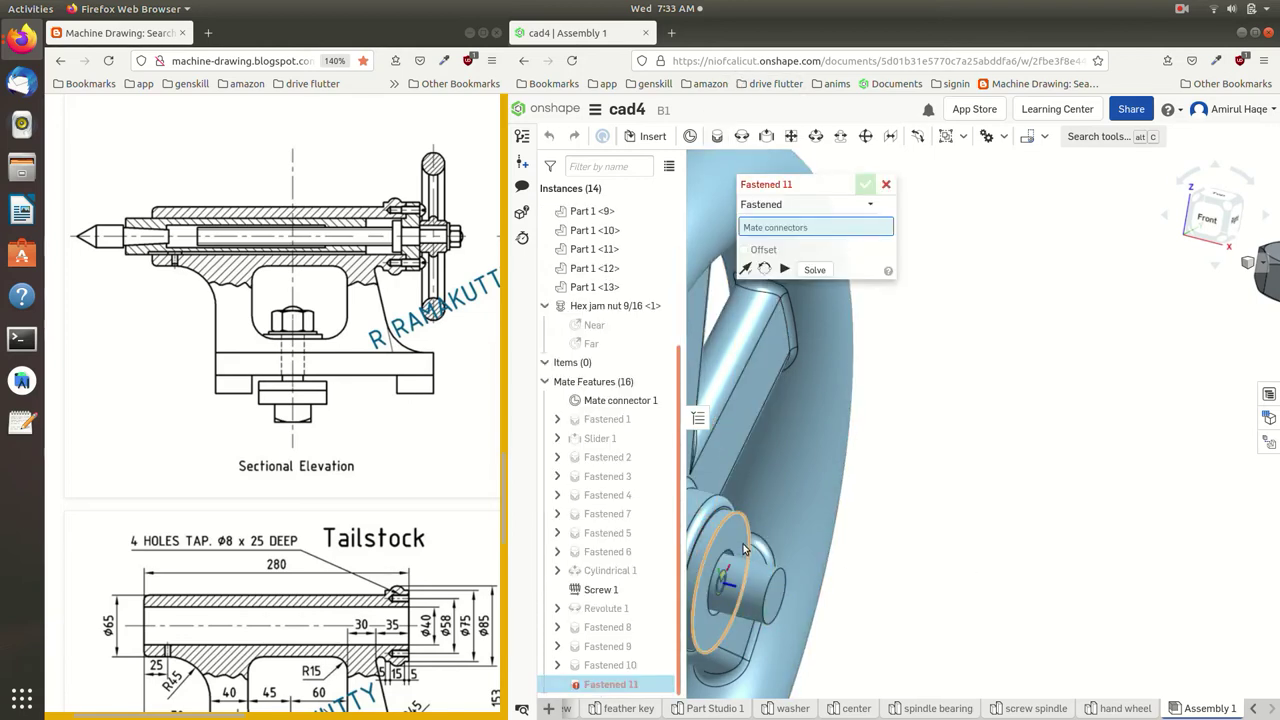
{"action": "left_click", "coordinate": [886, 184]}
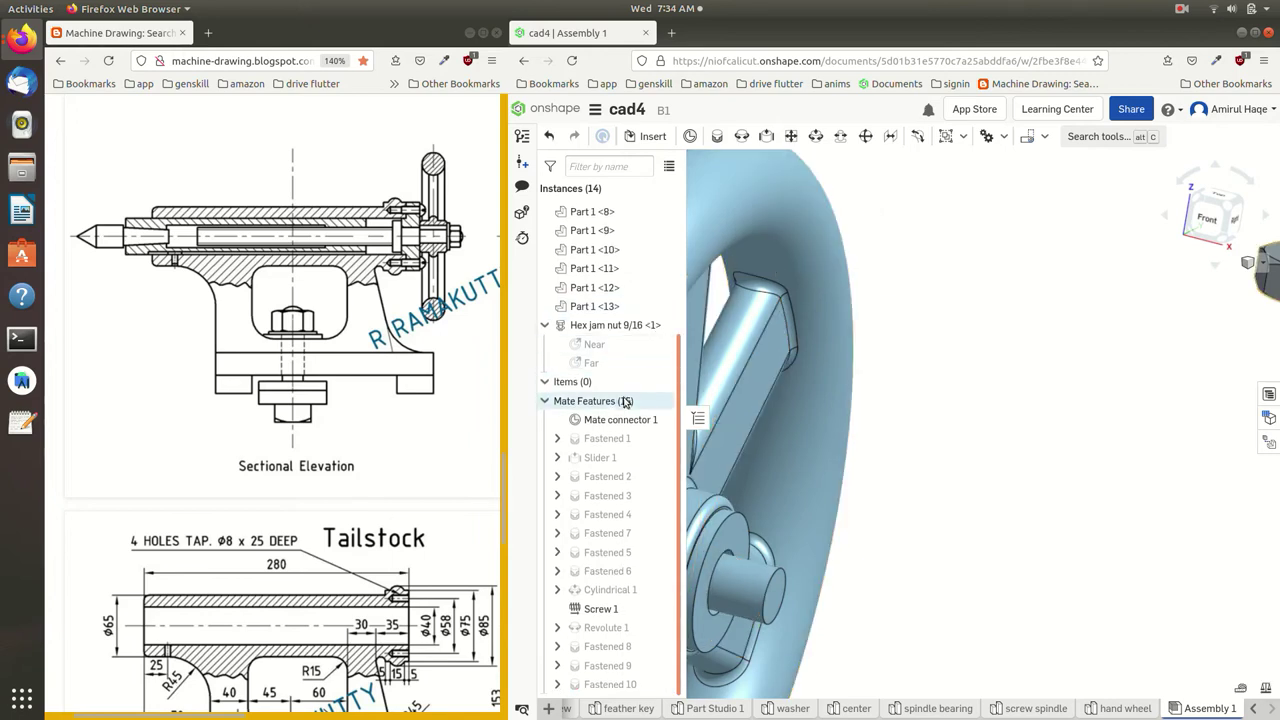
{"action": "mouse_move", "coordinate": [594, 325]}
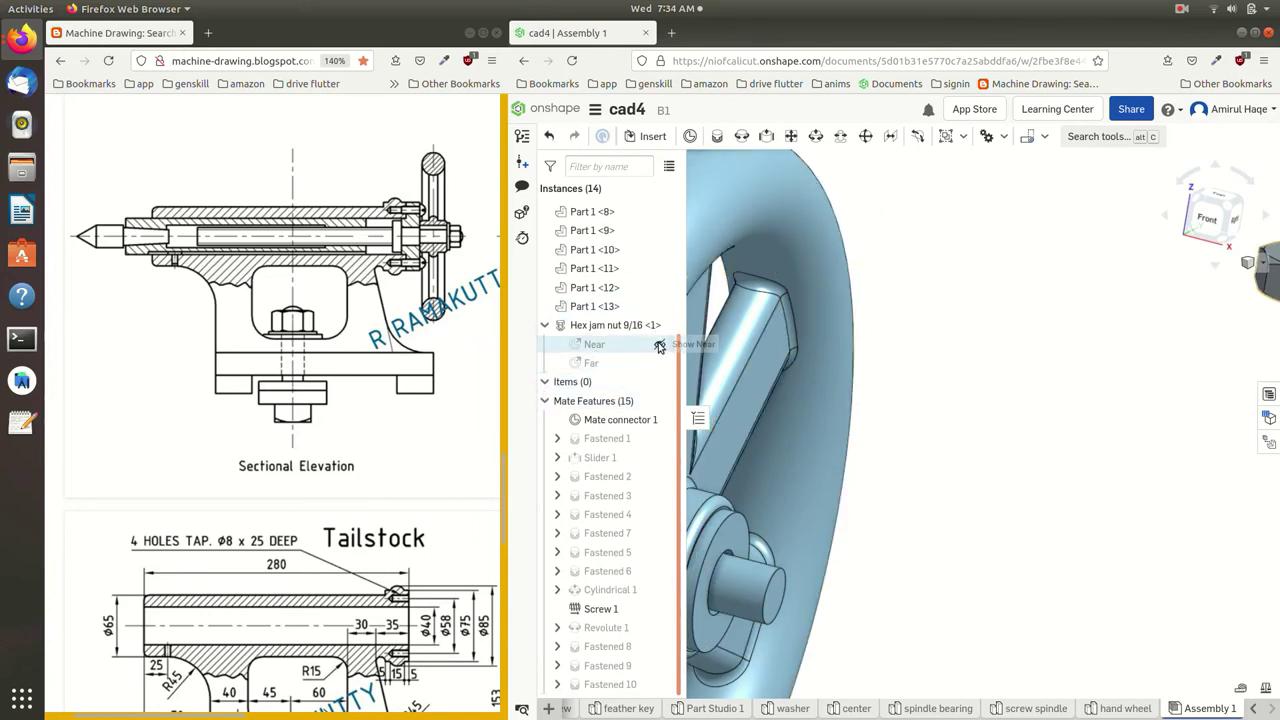
{"action": "left_click", "coordinate": [659, 345]}
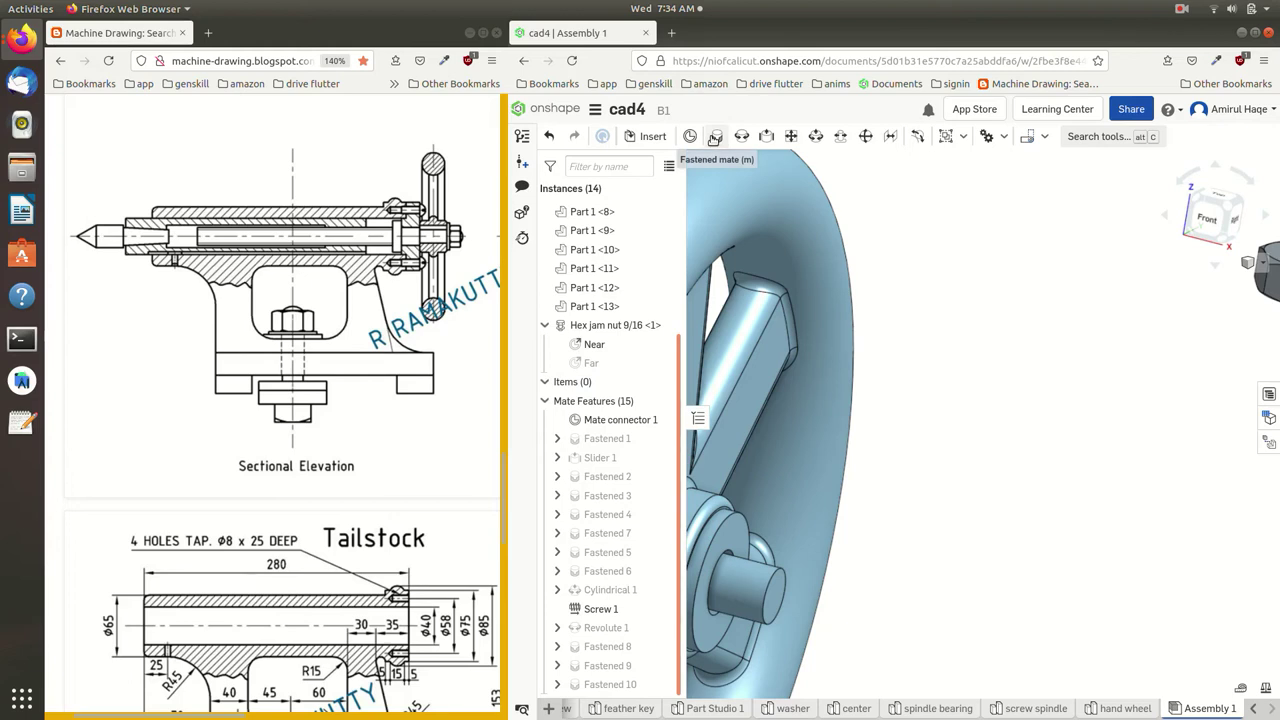
Step: Fasten the nut's Near connector to Part 1 <13> with a flipped axis as Fastened 11
{"action": "left_click", "coordinate": [714, 138]}
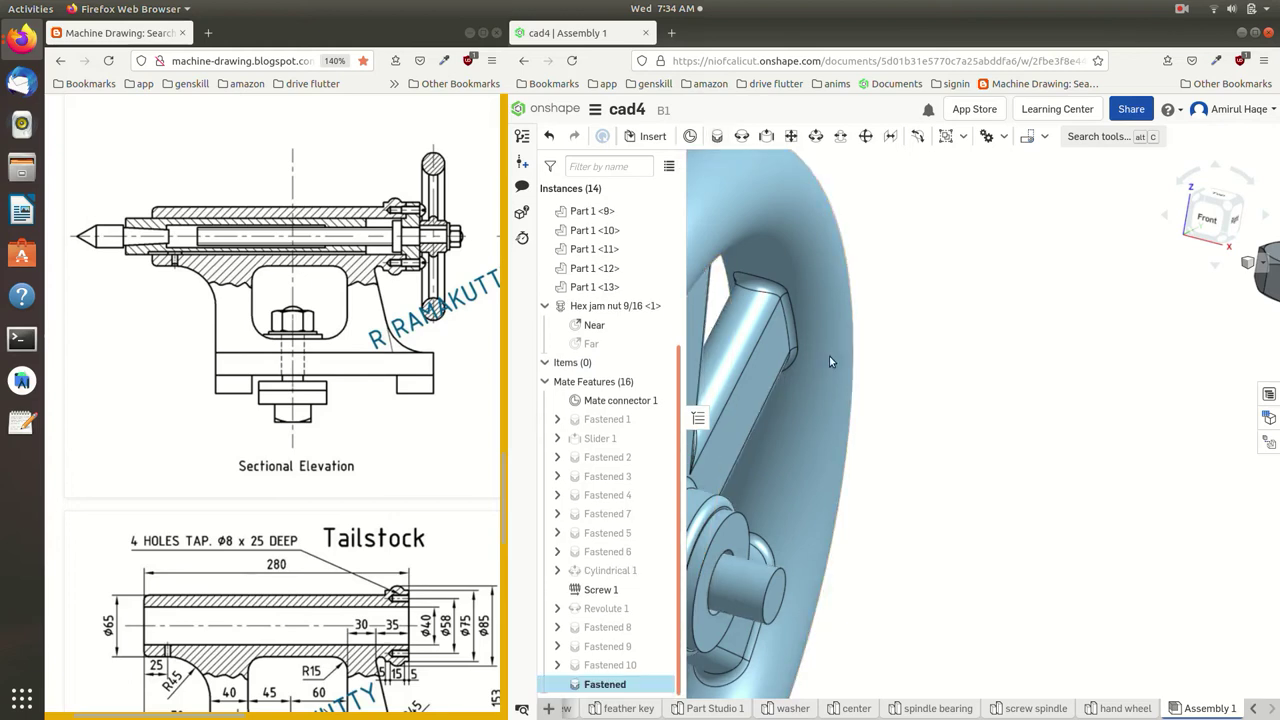
{"action": "left_click", "coordinate": [616, 337]}
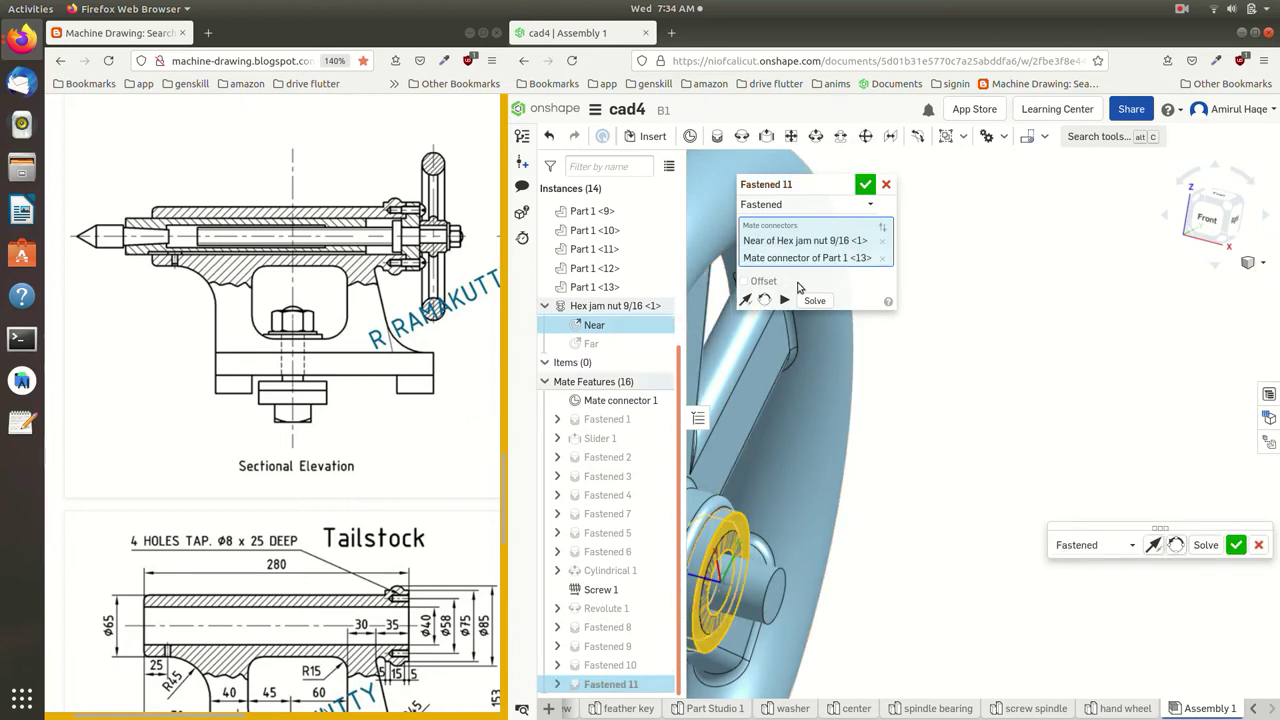
{"action": "left_click", "coordinate": [745, 300]}
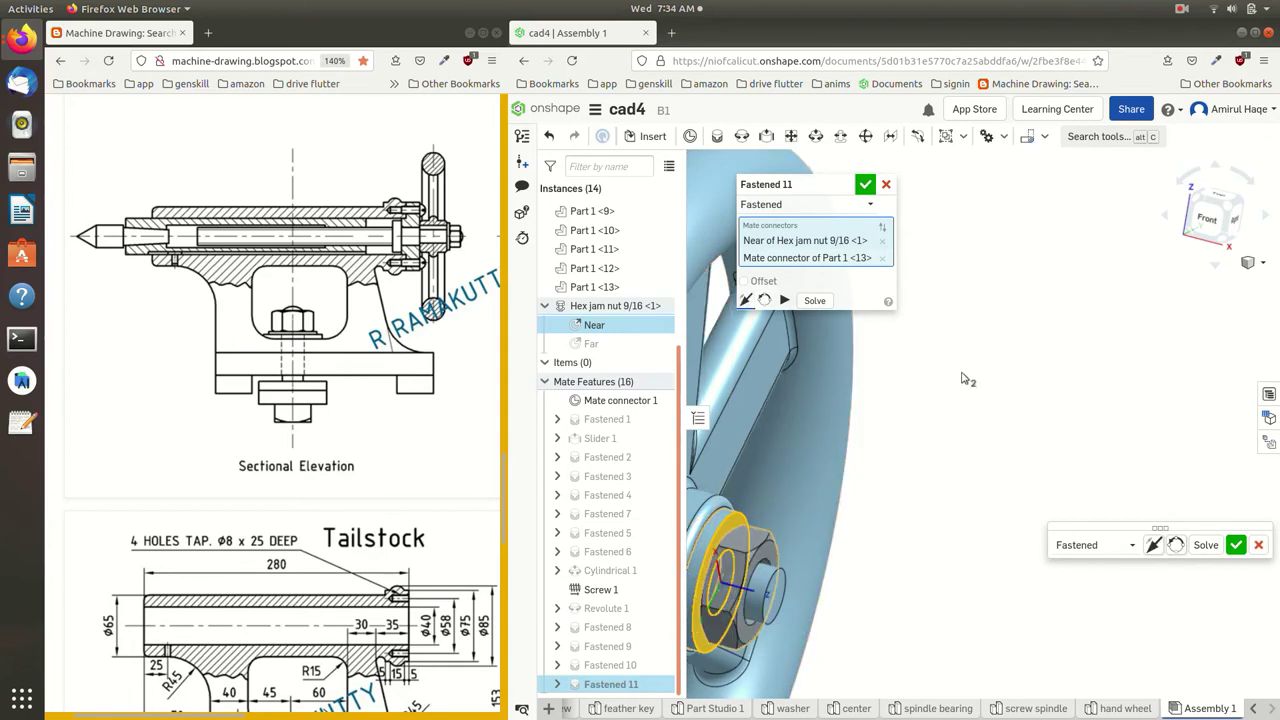
{"action": "left_click", "coordinate": [865, 184]}
{"action": "mouse_move", "coordinate": [1061, 535]}
{"action": "right_mouse_down"}
{"action": "mouse_move", "coordinate": [1043, 520]}
{"action": "mouse_move", "coordinate": [1100, 559]}
{"action": "right_mouse_up"}
{"action": "scroll", "coordinate": [1043, 520], "scroll_direction": "down", "scroll_amount": 5}
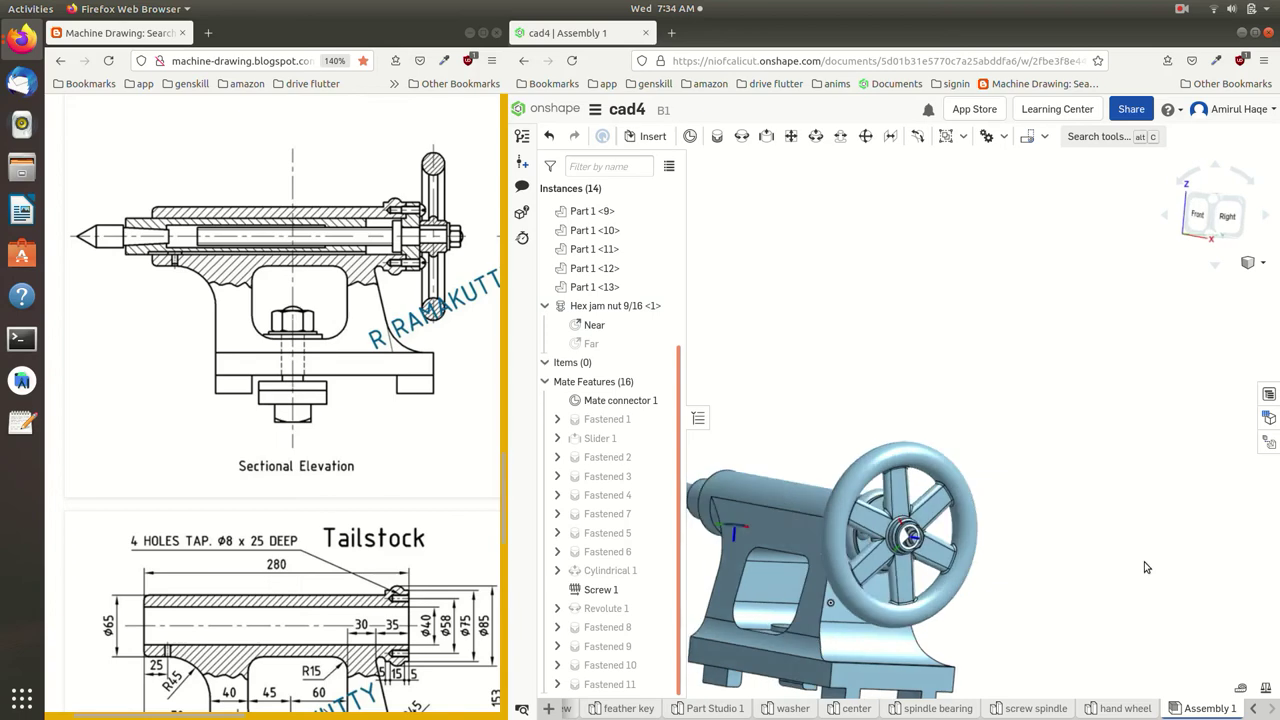
{"action": "scroll", "coordinate": [1098, 559], "scroll_direction": "up", "scroll_amount": 2}
{"action": "scroll", "coordinate": [1098, 559], "scroll_direction": "up", "scroll_amount": 4}
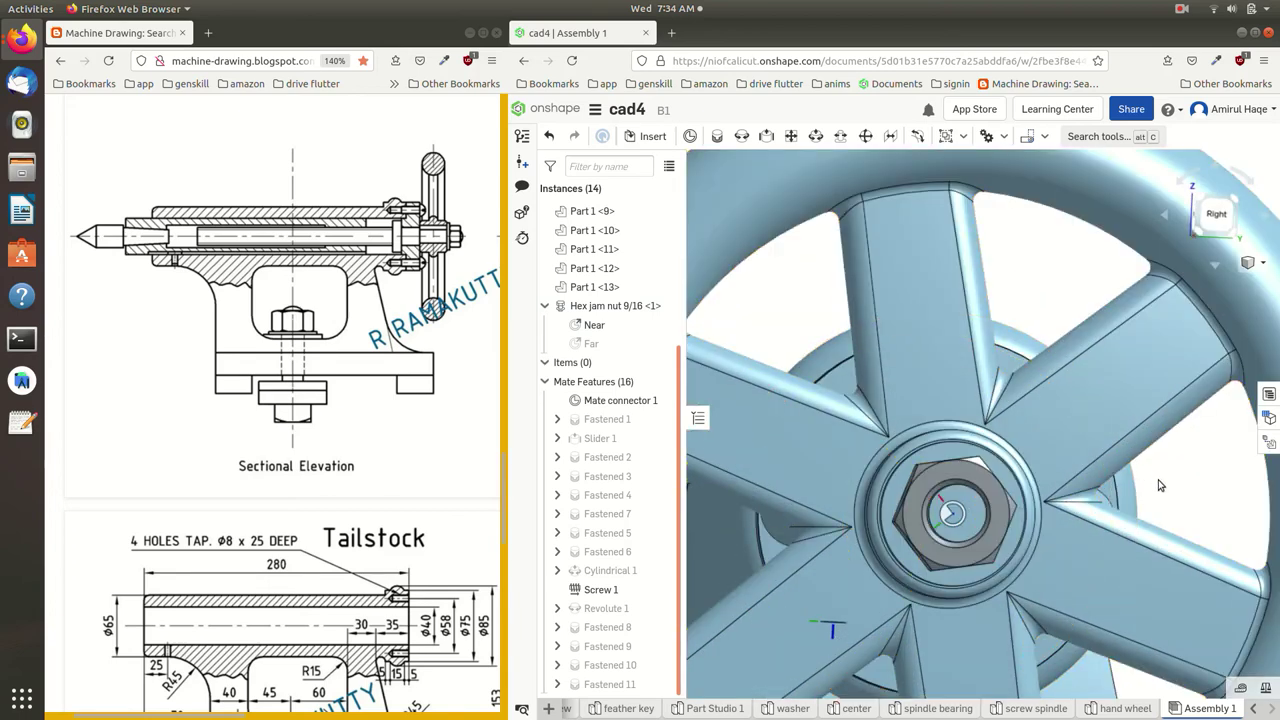
{"action": "mouse_move", "coordinate": [1161, 488]}
{"action": "right_mouse_down"}
{"action": "mouse_move", "coordinate": [1141, 505]}
{"action": "mouse_move", "coordinate": [1198, 493]}
{"action": "right_mouse_up"}
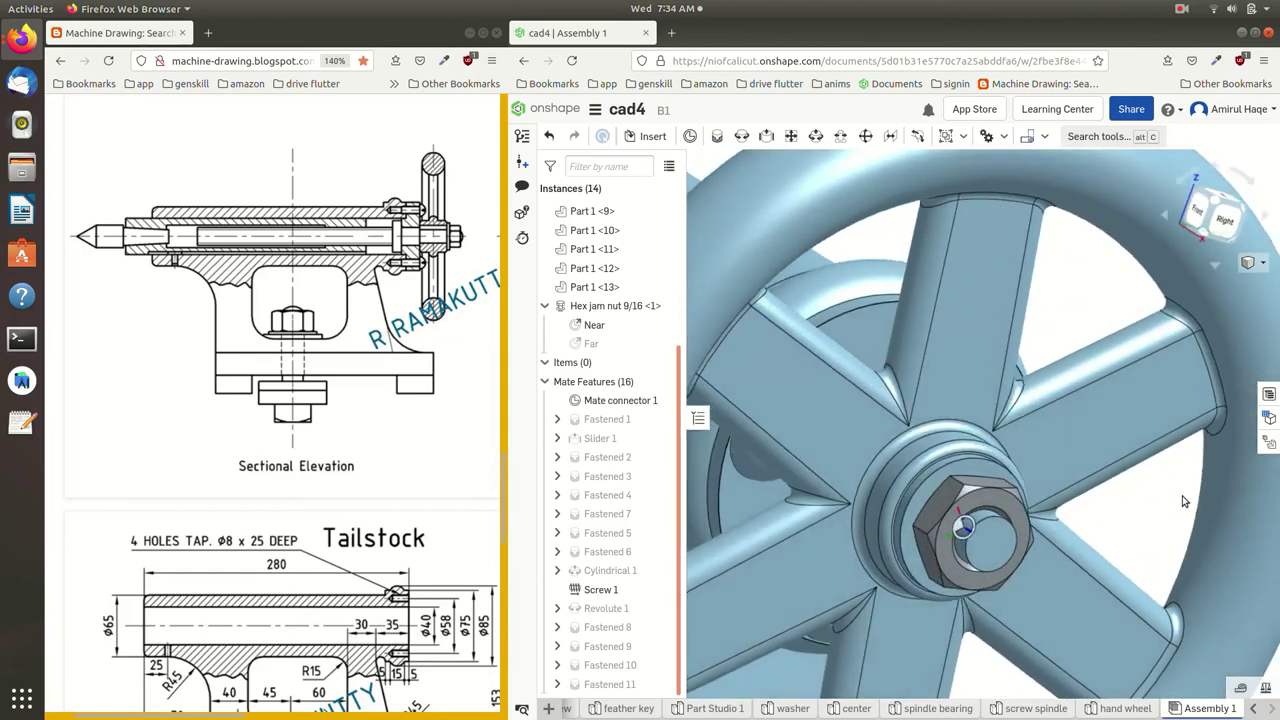
{"action": "scroll", "coordinate": [1198, 493], "scroll_direction": "down", "scroll_amount": 2}
{"action": "scroll", "coordinate": [1208, 493], "scroll_direction": "down", "scroll_amount": 3}
{"action": "scroll", "coordinate": [1208, 493], "scroll_direction": "down", "scroll_amount": 3}
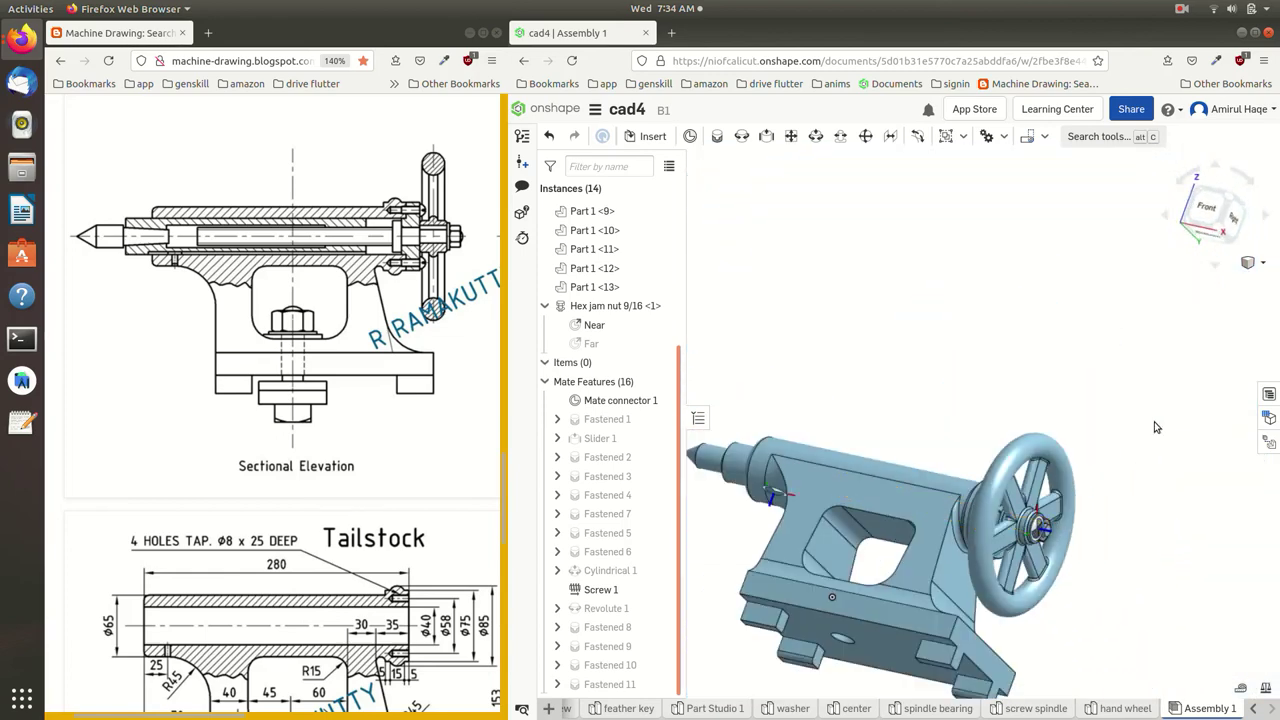
{"action": "left_click", "coordinate": [1208, 212]}
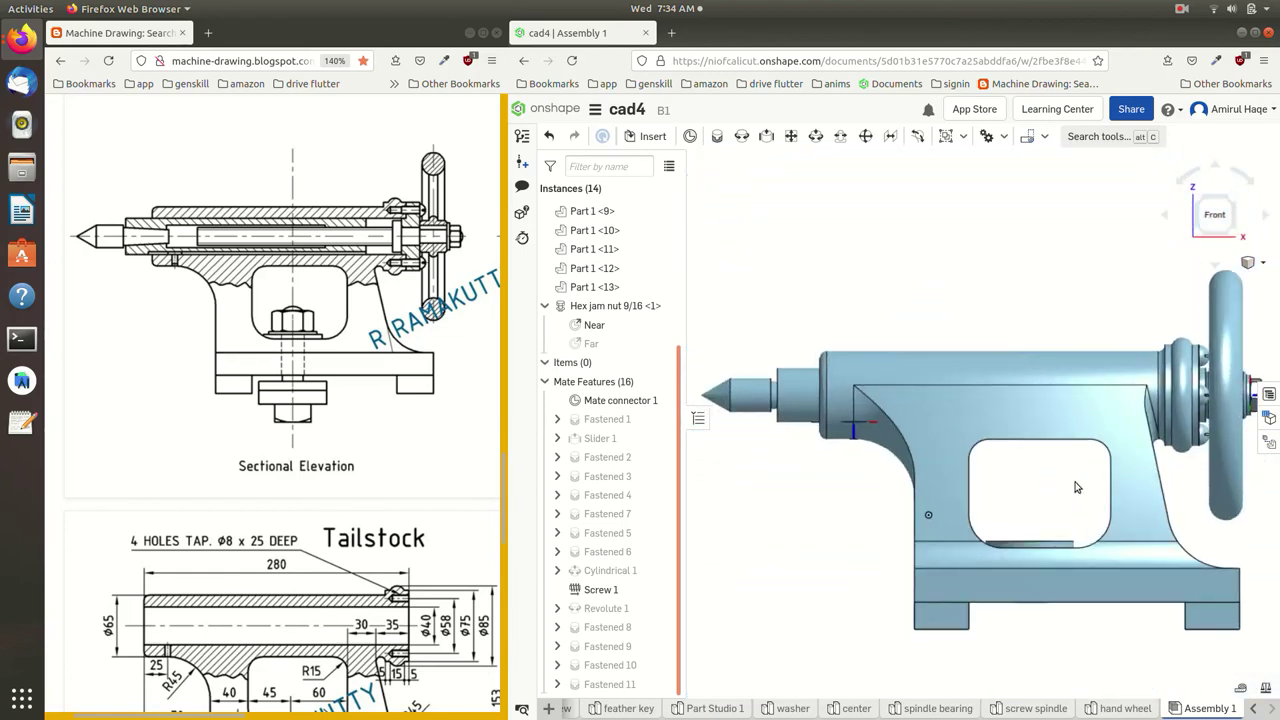
{"action": "left_click", "coordinate": [1256, 268]}
Step: Try a section view at the hand wheel face, then cancel it from a frontal angle
{"action": "left_click", "coordinate": [1218, 525]}
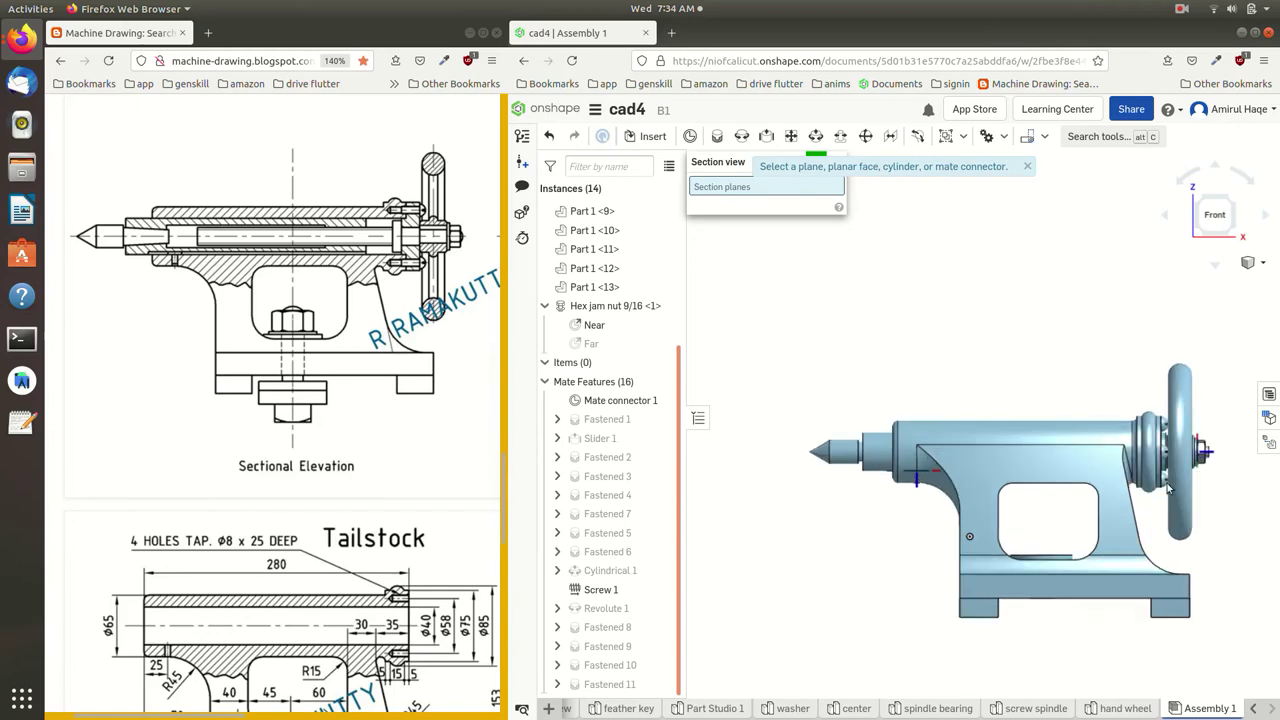
{"action": "right_click_drag", "start_coordinate": [1186, 506], "coordinate": [1188, 497]}
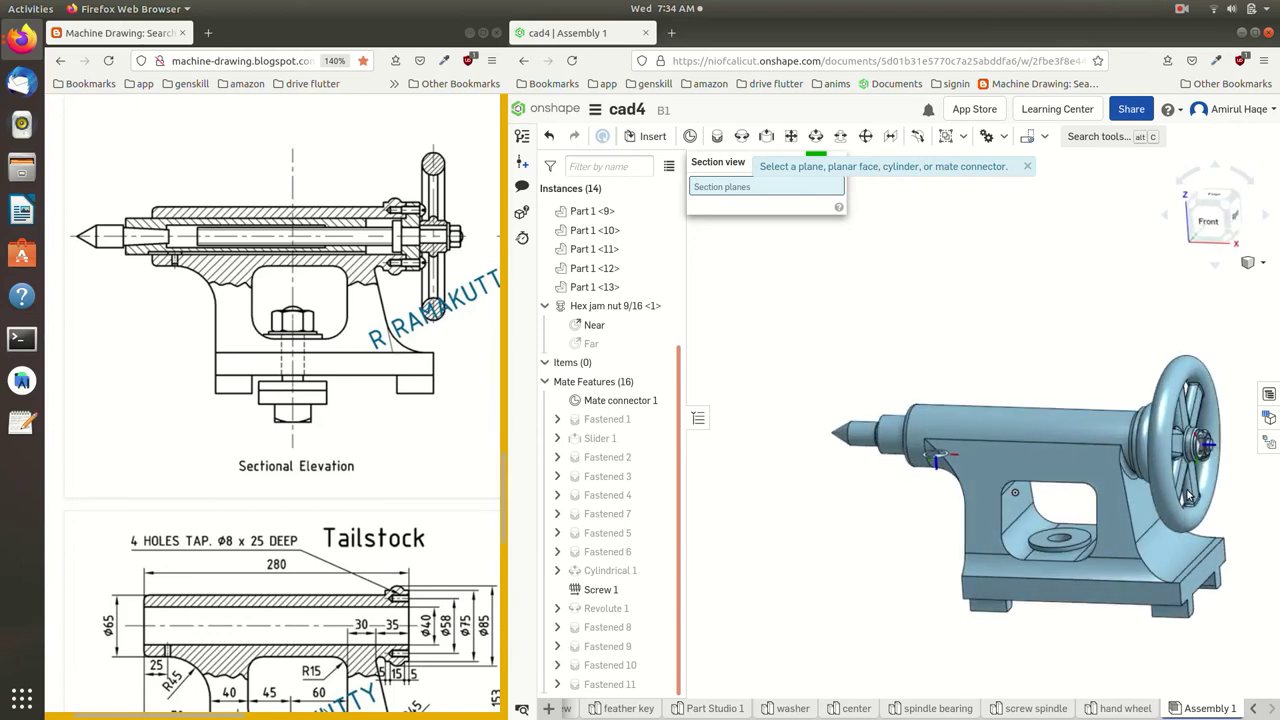
{"action": "left_click", "coordinate": [1184, 440]}
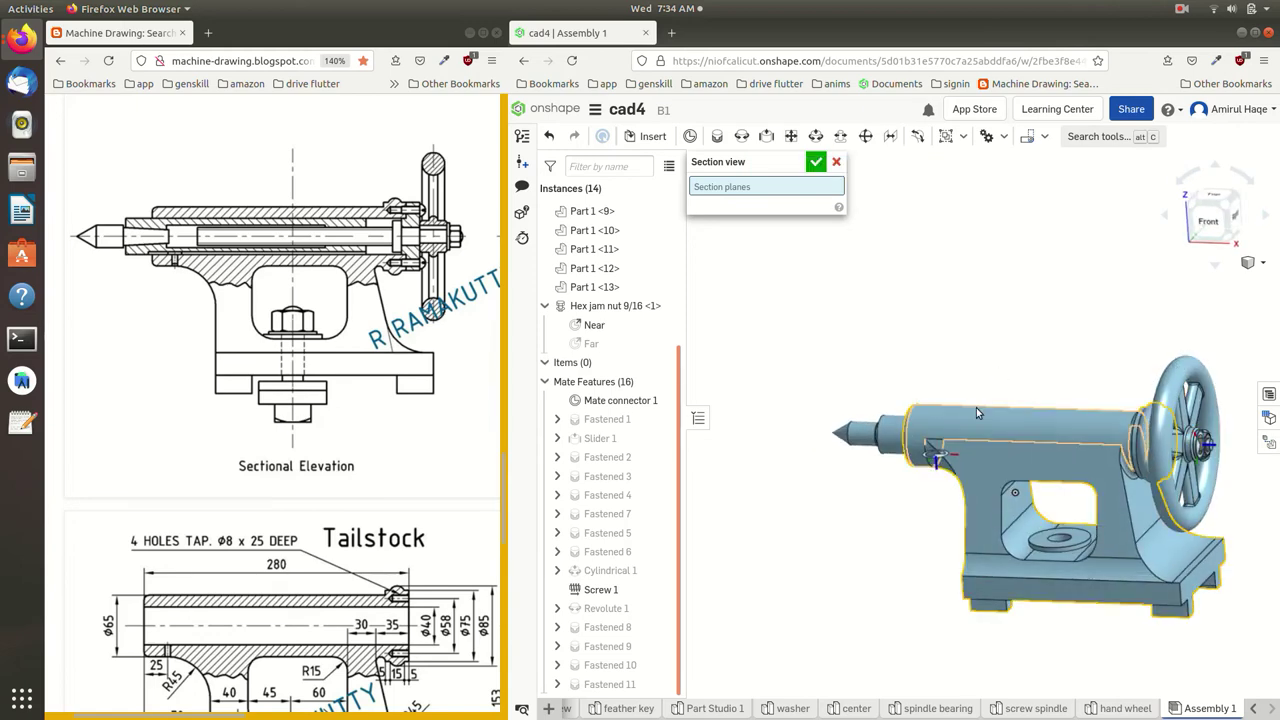
{"action": "right_click_drag", "start_coordinate": [1178, 366], "coordinate": [1104, 309]}
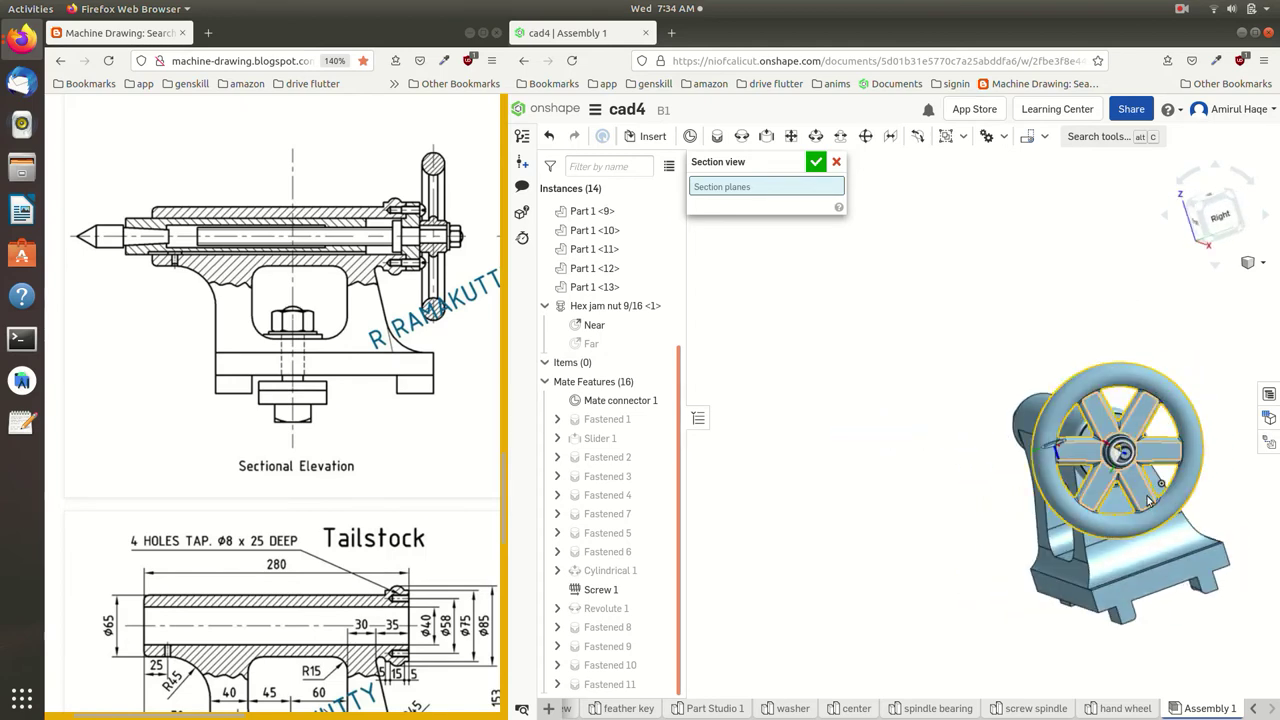
{"action": "scroll", "coordinate": [1128, 480], "scroll_direction": "up", "scroll_amount": 3}
{"action": "scroll", "coordinate": [1128, 480], "scroll_direction": "up", "scroll_amount": 3}
{"action": "mouse_move", "coordinate": [1126, 470]}
{"action": "right_mouse_down"}
{"action": "mouse_move", "coordinate": [1058, 450]}
{"action": "mouse_move", "coordinate": [1072, 450]}
{"action": "right_mouse_up"}
{"action": "scroll", "coordinate": [1068, 451], "scroll_direction": "down", "scroll_amount": 2}
{"action": "scroll", "coordinate": [1066, 452], "scroll_direction": "down", "scroll_amount": 2}
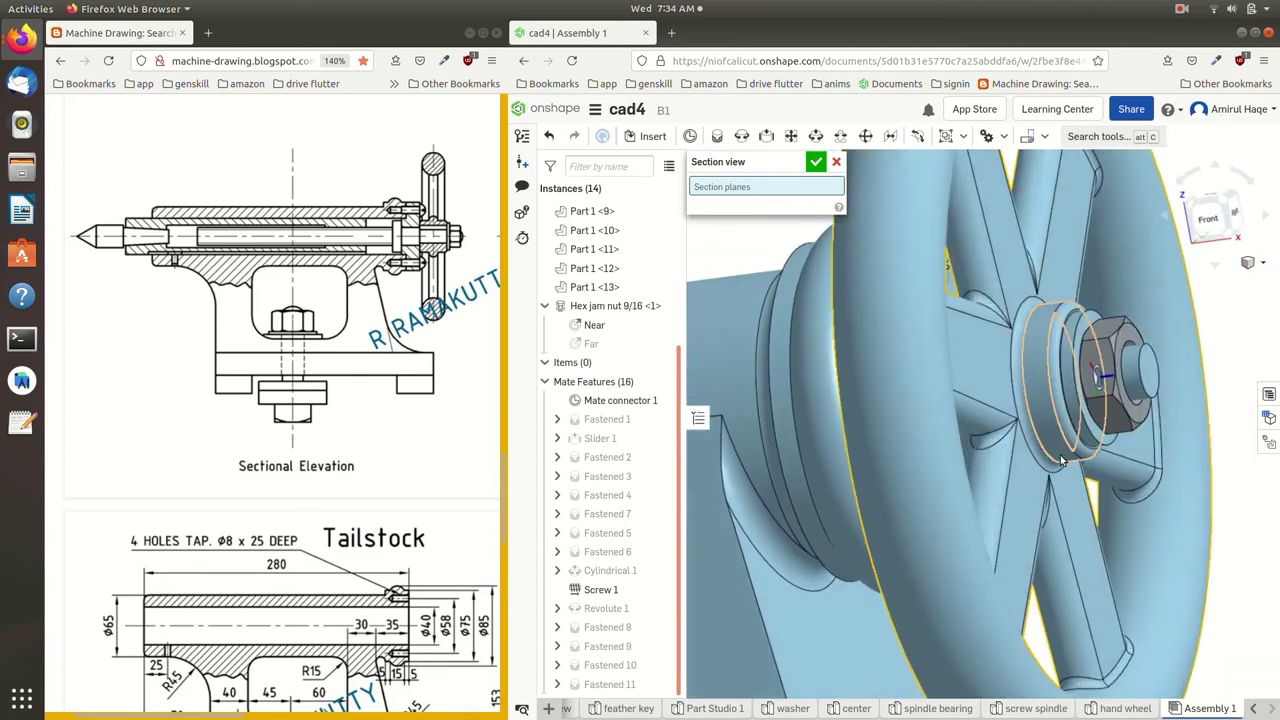
{"action": "scroll", "coordinate": [1060, 455], "scroll_direction": "down", "scroll_amount": 3}
{"action": "scroll", "coordinate": [924, 521], "scroll_direction": "up", "scroll_amount": 2}
{"action": "scroll", "coordinate": [925, 517], "scroll_direction": "up", "scroll_amount": 2}
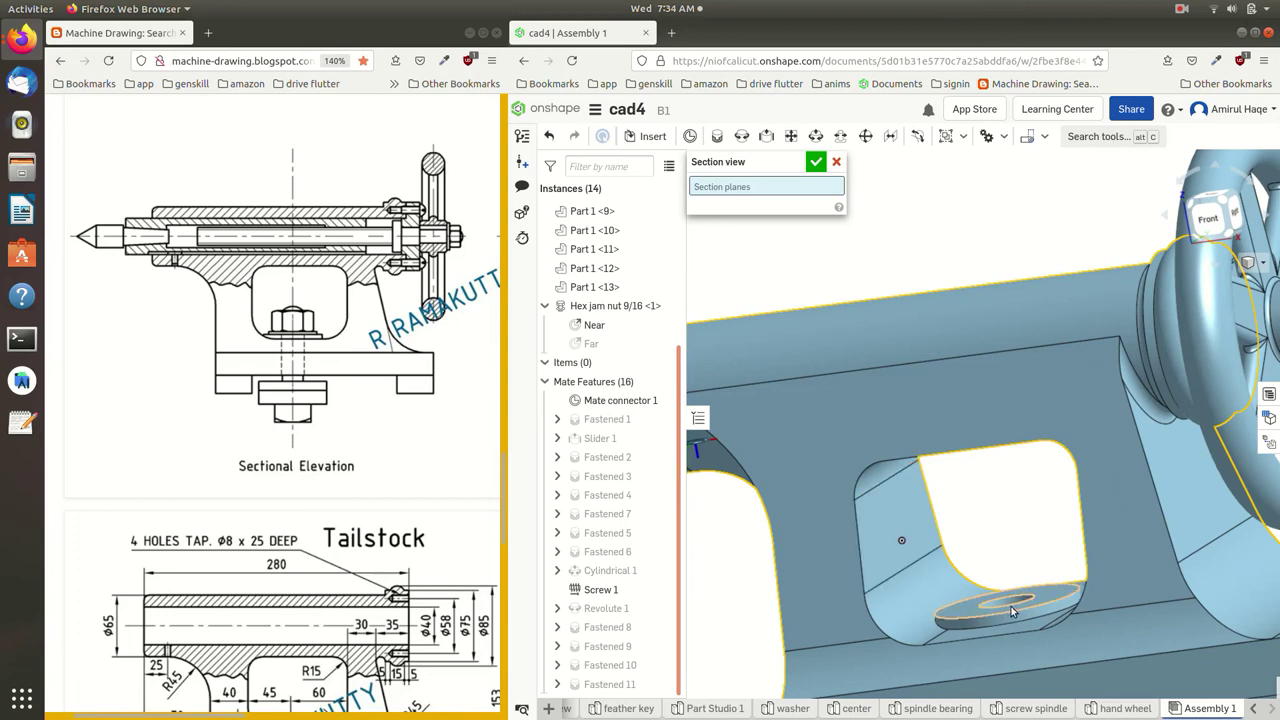
{"action": "scroll", "coordinate": [997, 563], "scroll_direction": "down", "scroll_amount": 5}
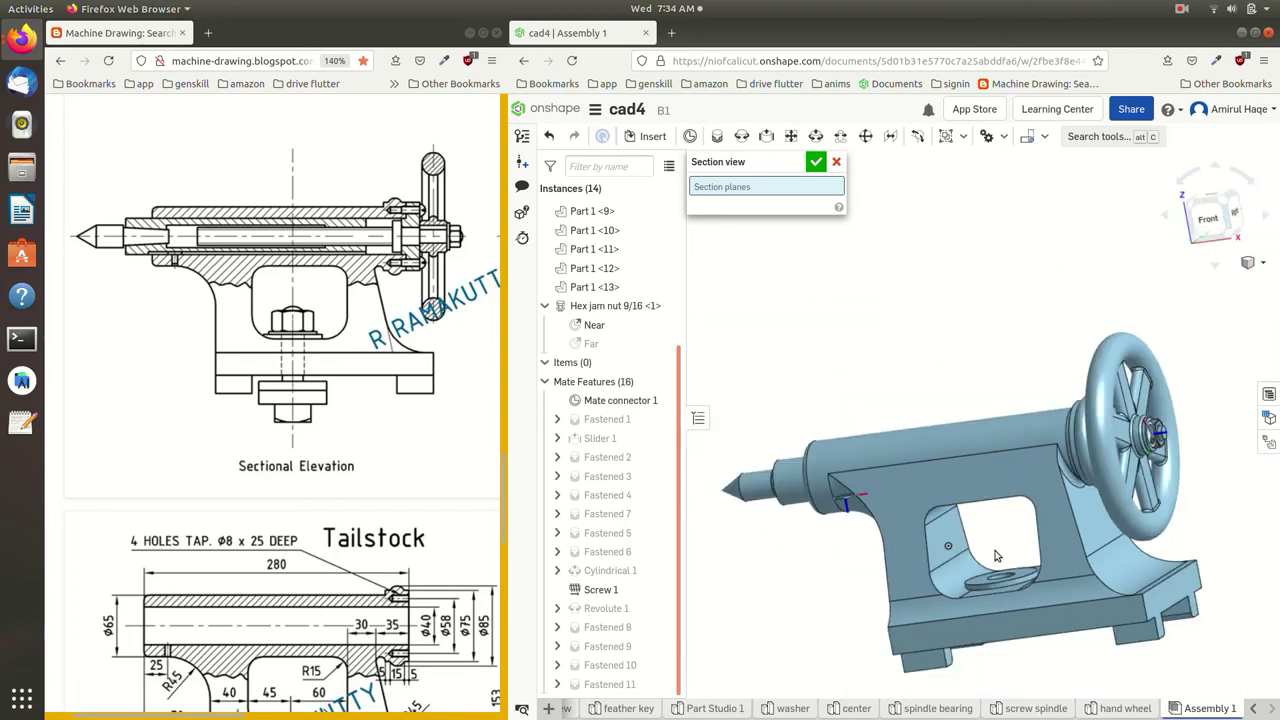
{"action": "scroll", "coordinate": [997, 563], "scroll_direction": "down", "scroll_amount": 1}
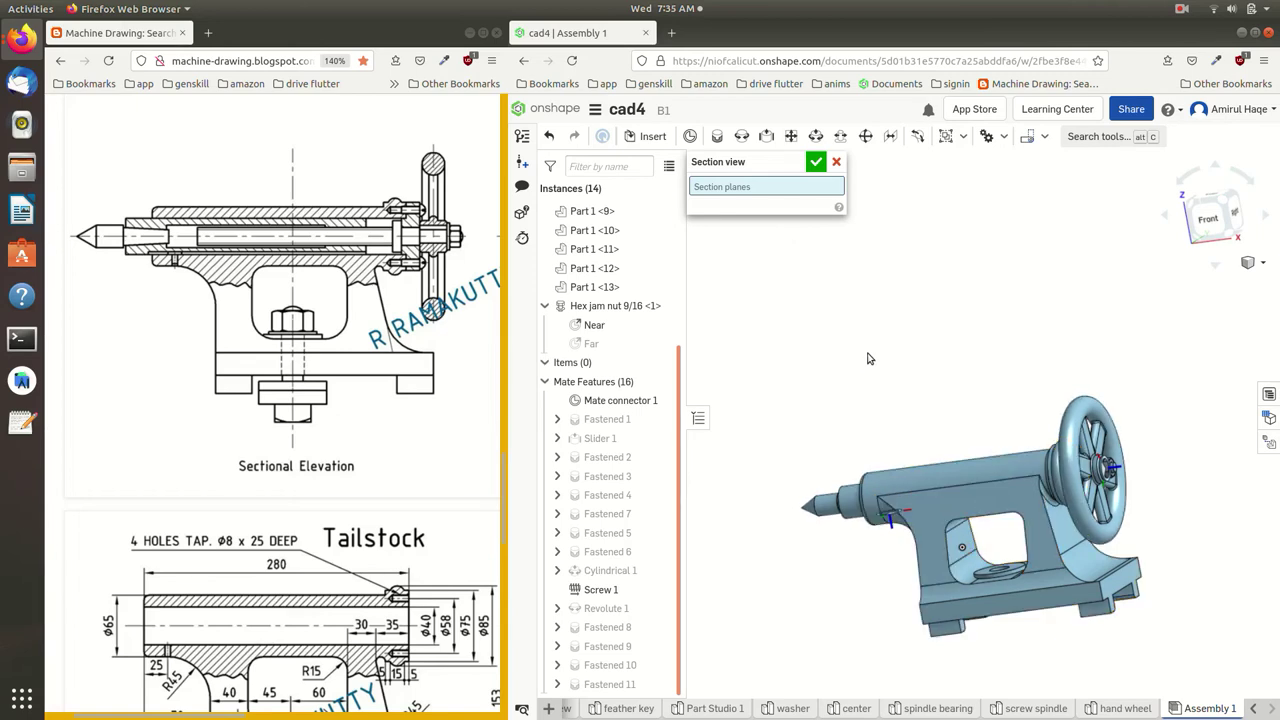
{"action": "mouse_move", "coordinate": [859, 425]}
{"action": "right_mouse_down"}
{"action": "mouse_move", "coordinate": [898, 428]}
{"action": "mouse_move", "coordinate": [859, 432]}
{"action": "right_mouse_up"}
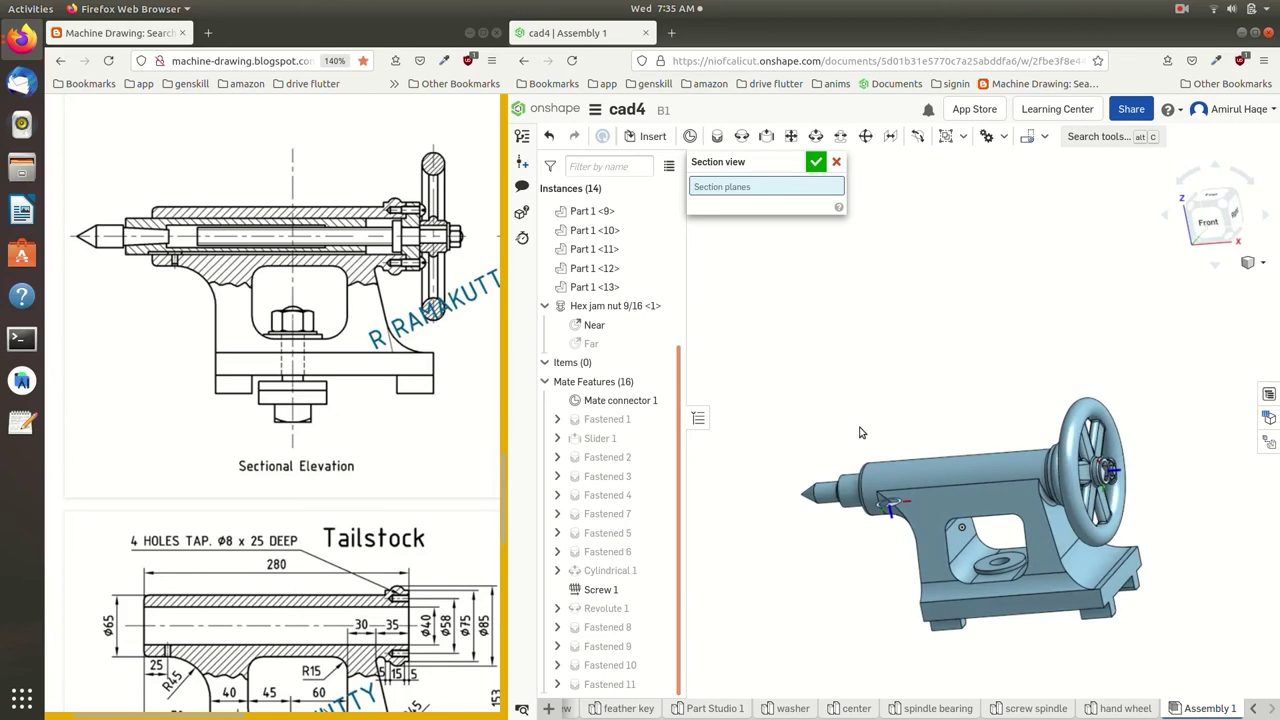
{"action": "left_click", "coordinate": [842, 168]}
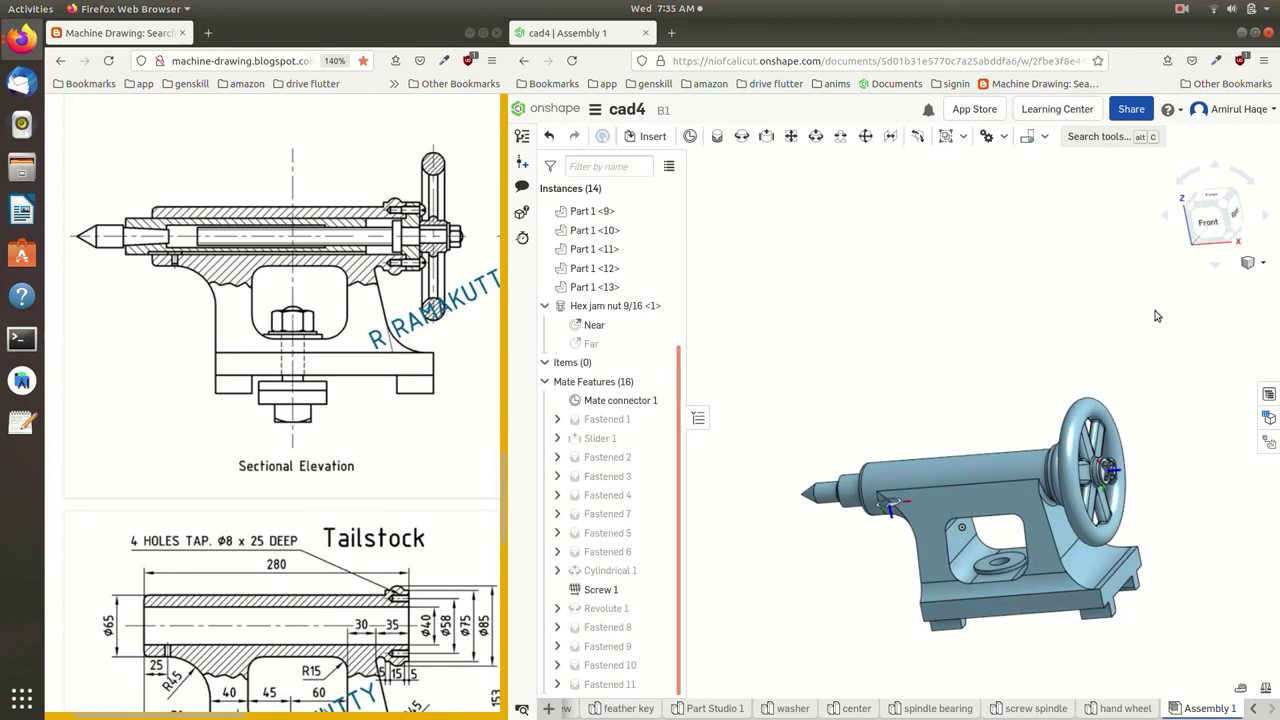
Step: Give the Fastened 2 mate a 15 mm Z offset
{"action": "left_click", "coordinate": [1180, 8]}
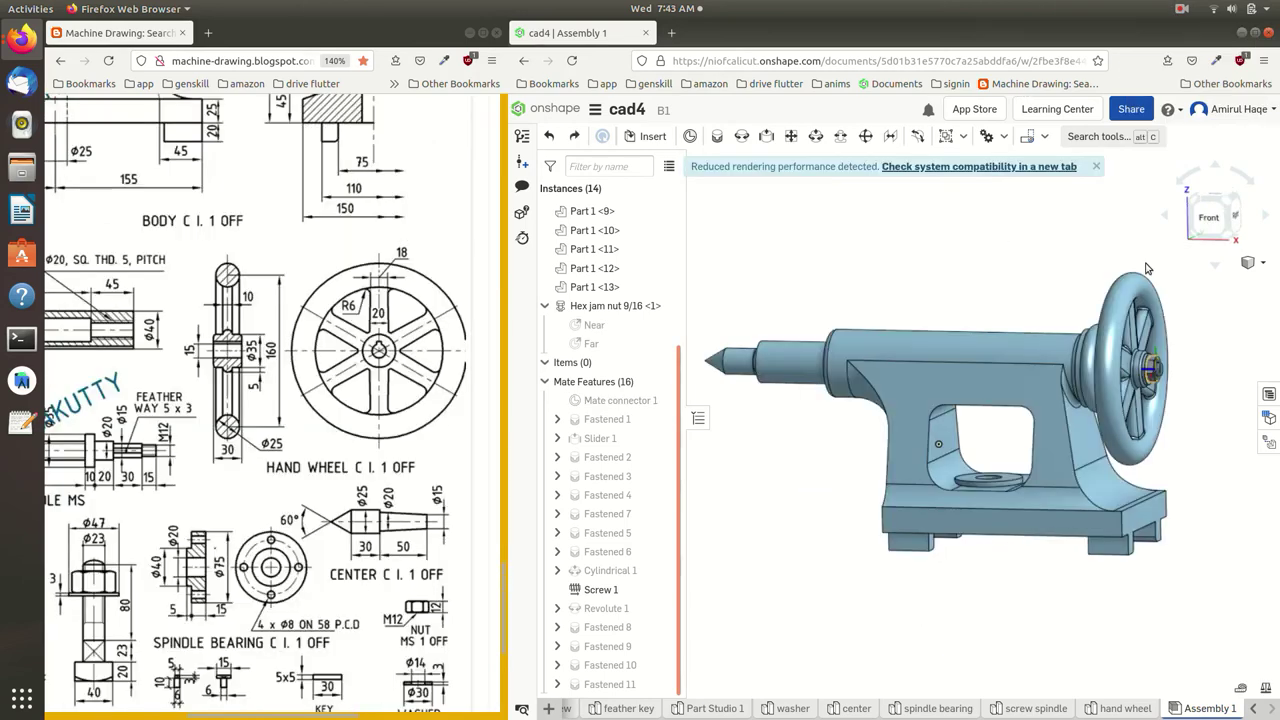
{"action": "right_click_drag", "start_coordinate": [1201, 383], "coordinate": [1212, 376]}
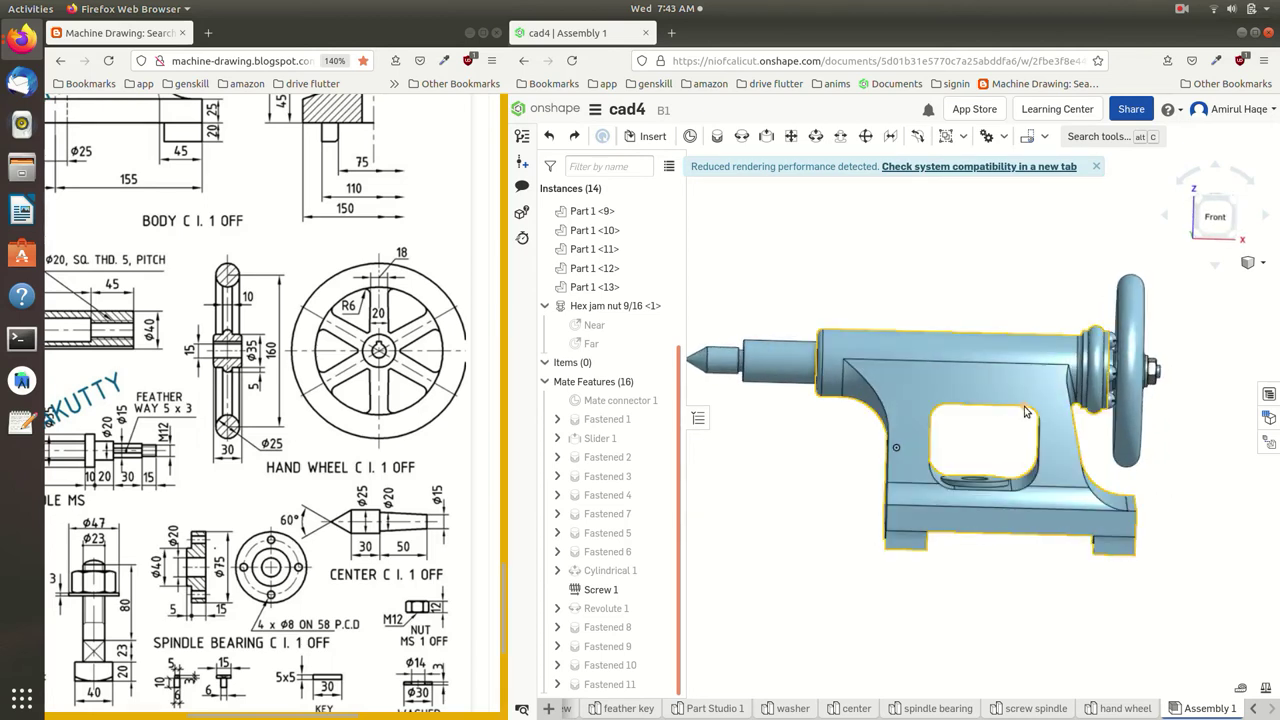
{"action": "scroll", "coordinate": [1086, 383], "scroll_direction": "up", "scroll_amount": 5}
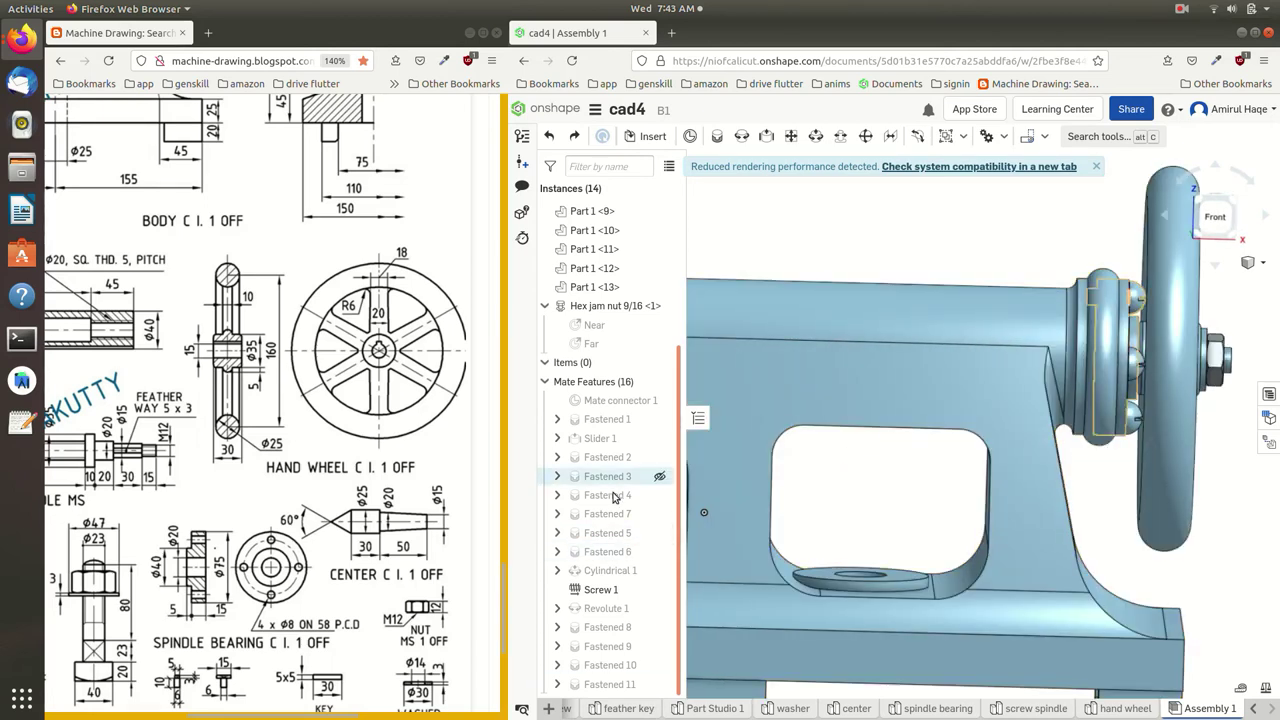
{"action": "double_click", "coordinate": [627, 458]}
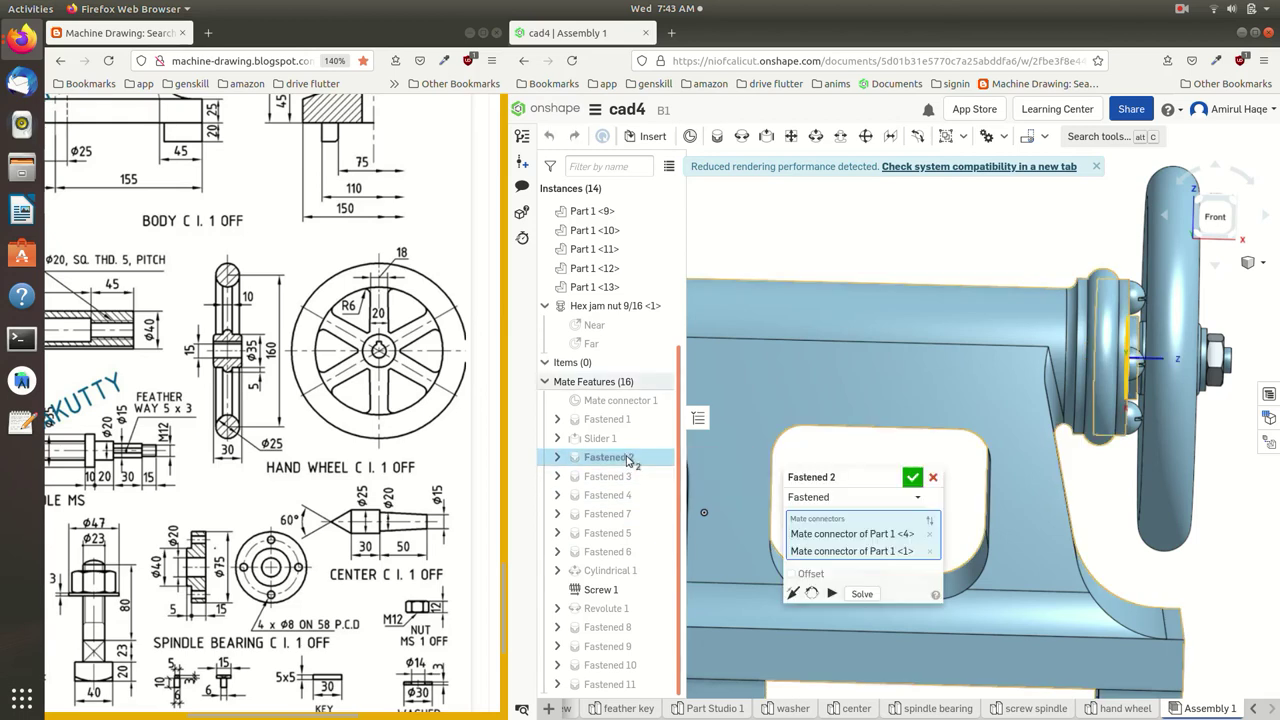
{"action": "left_click", "coordinate": [825, 572]}
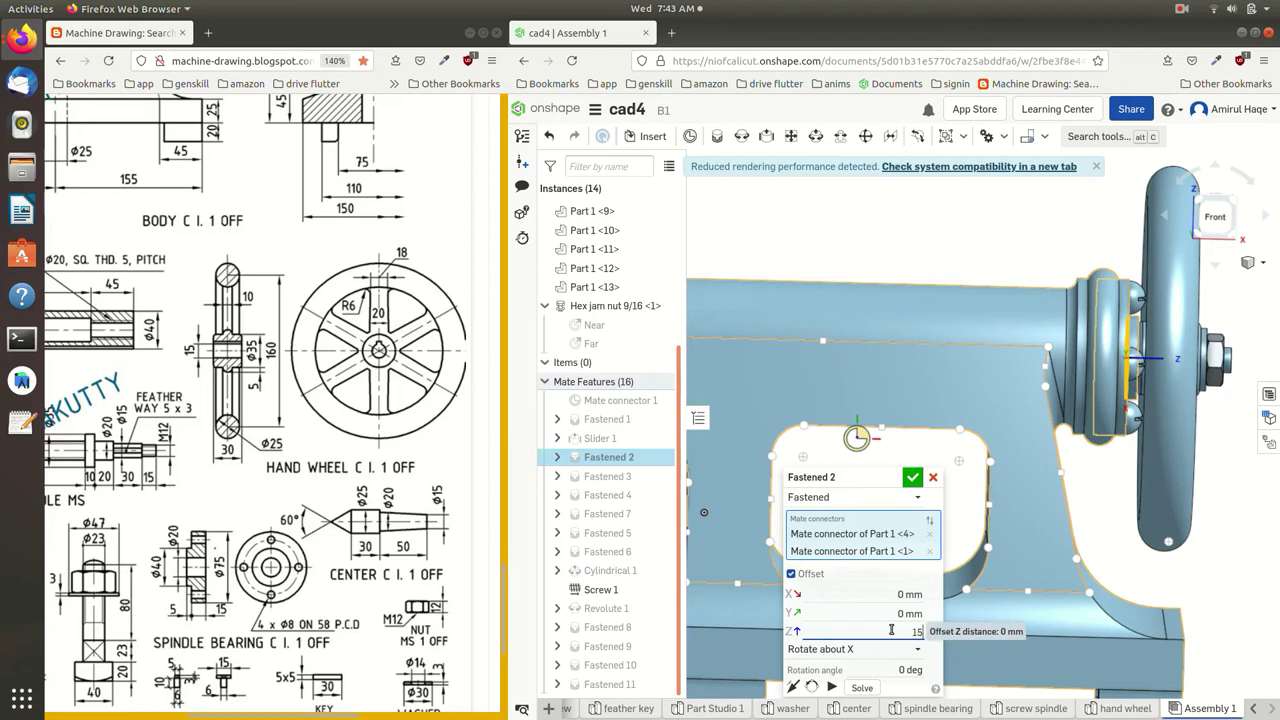
{"action": "key", "text": "Return"}
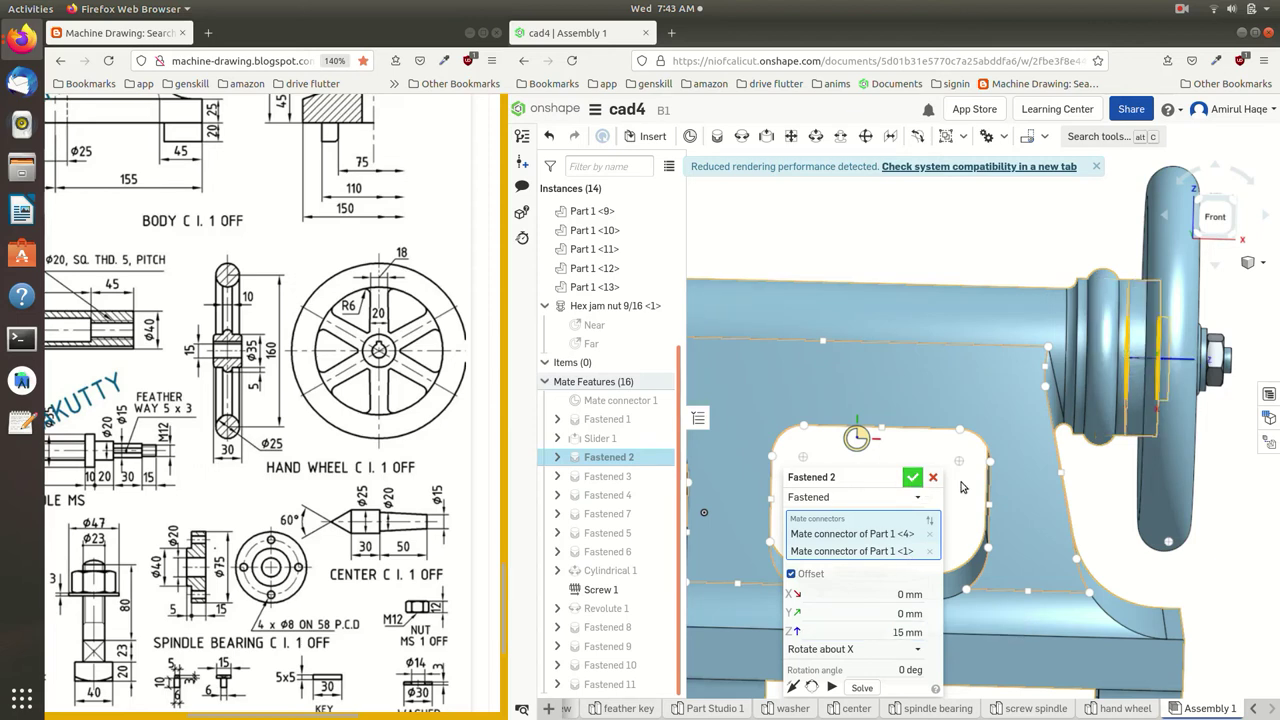
{"action": "key", "text": "Return"}
{"action": "mouse_move", "coordinate": [1227, 492]}
{"action": "right_mouse_down"}
{"action": "mouse_move", "coordinate": [1198, 513]}
{"action": "mouse_move", "coordinate": [1100, 330]}
{"action": "right_mouse_up"}
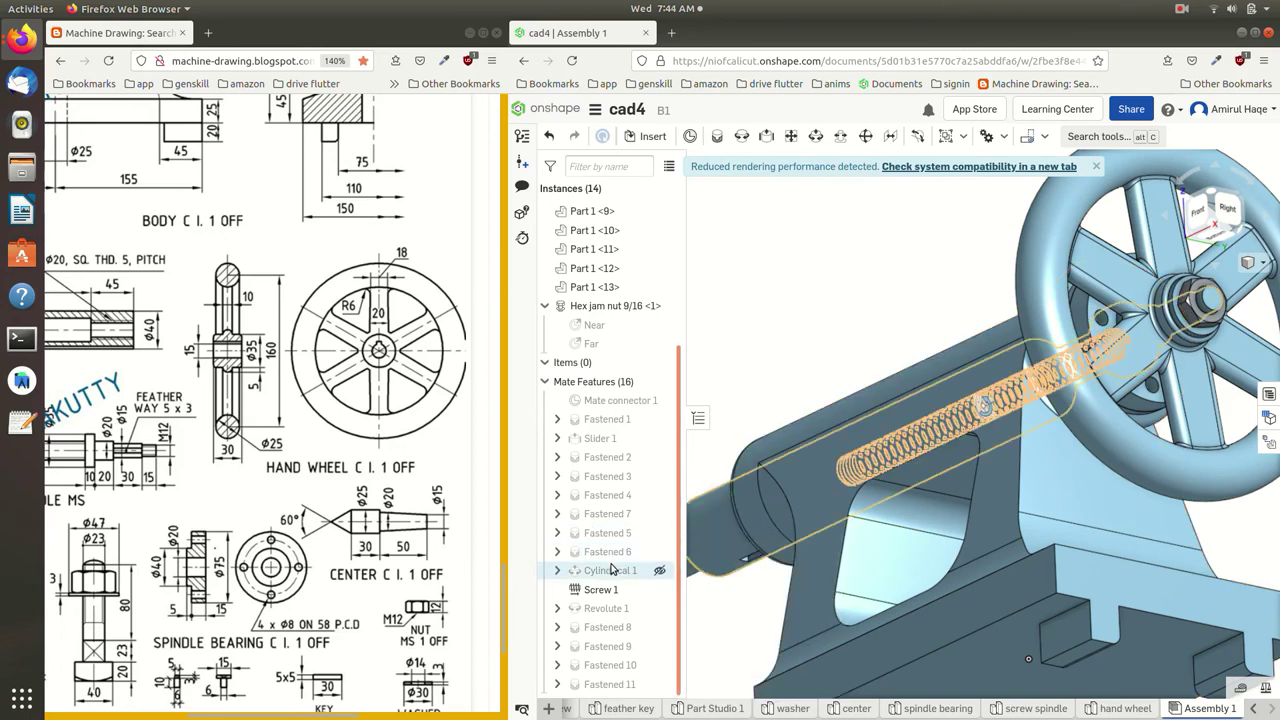
{"action": "scroll", "coordinate": [614, 510], "scroll_direction": "up", "scroll_amount": 4}
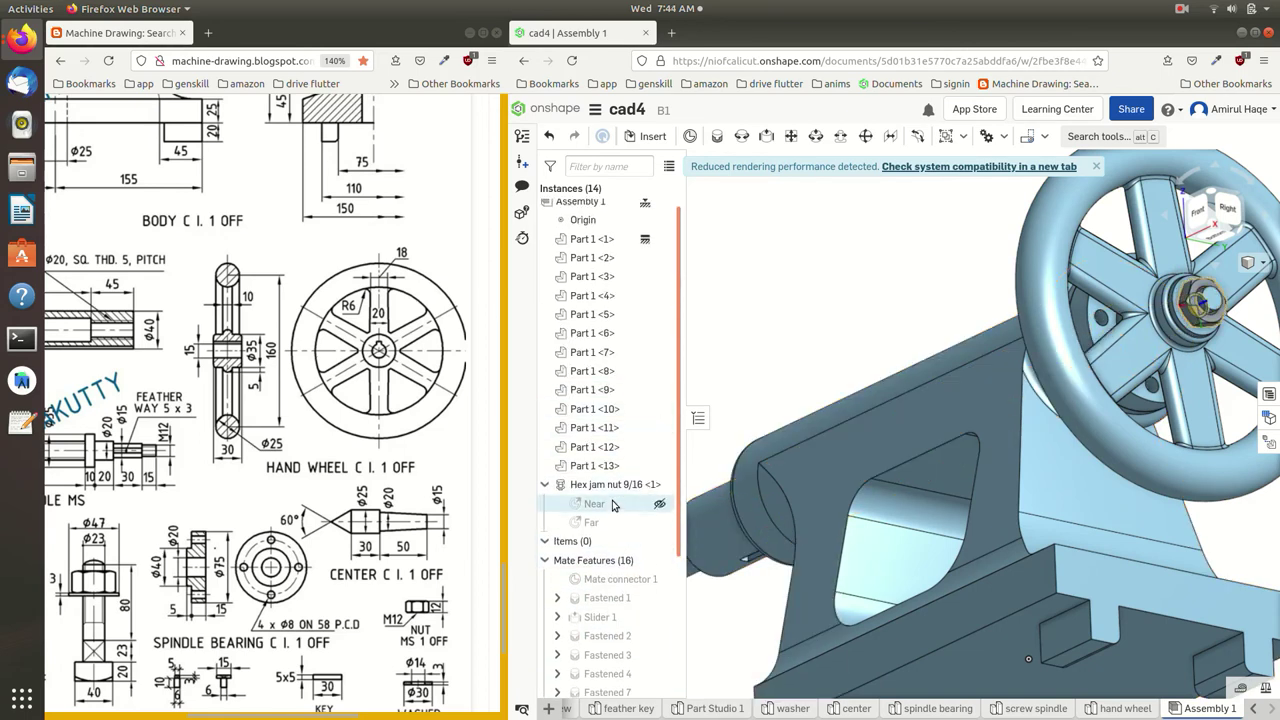
{"action": "scroll", "coordinate": [622, 510], "scroll_direction": "down", "scroll_amount": 4}
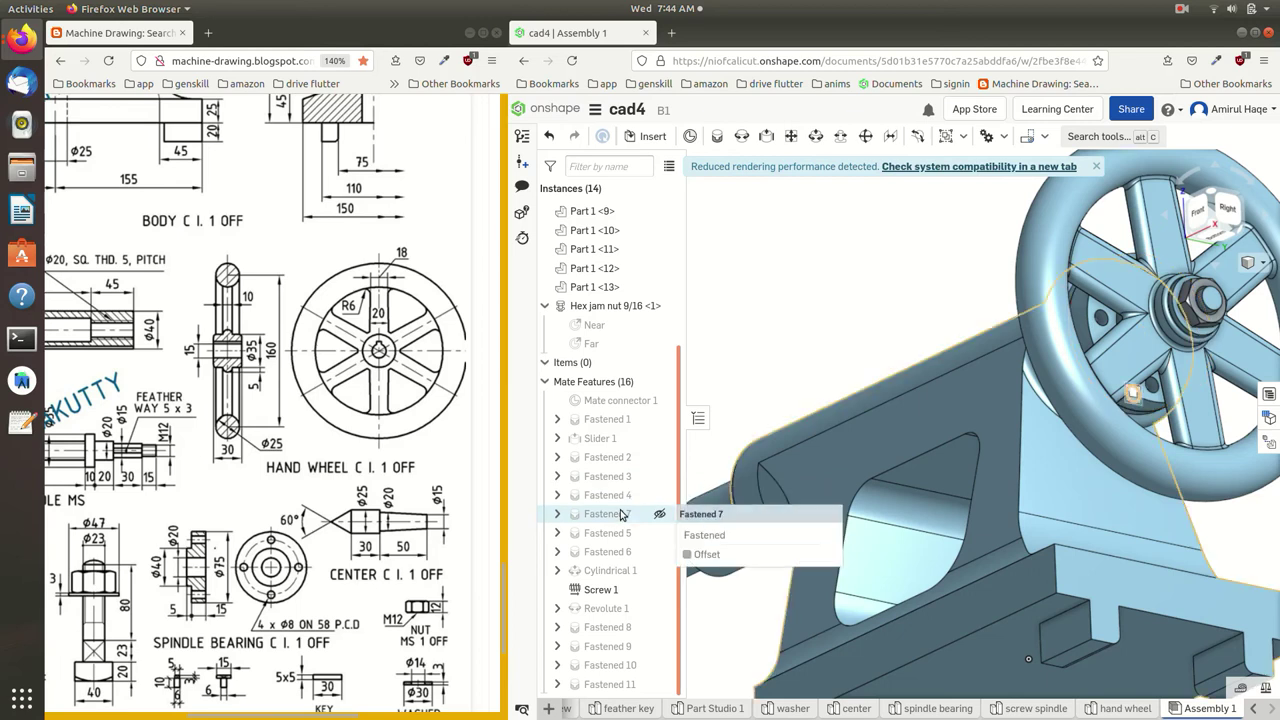
Step: Give the Fastened 7 mate a 15 mm Z offset
{"action": "double_click", "coordinate": [621, 514]}
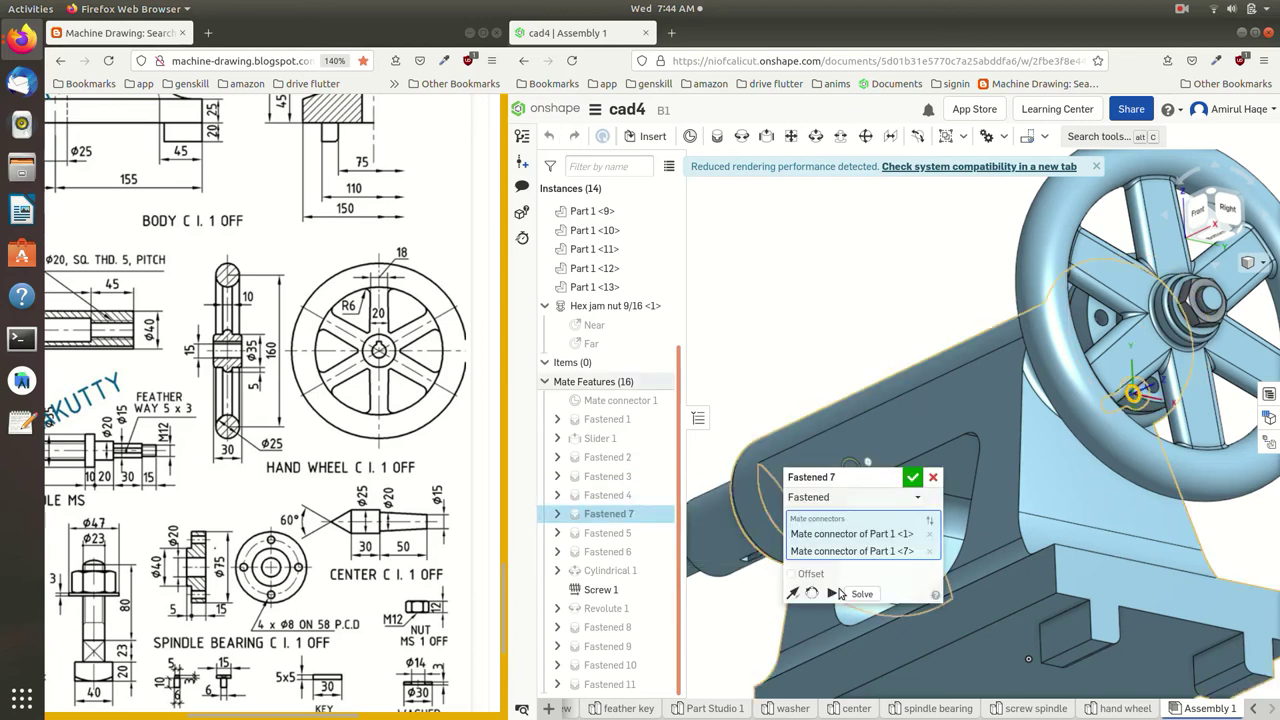
{"action": "left_click", "coordinate": [810, 574]}
{"action": "type", "text": "-15"}
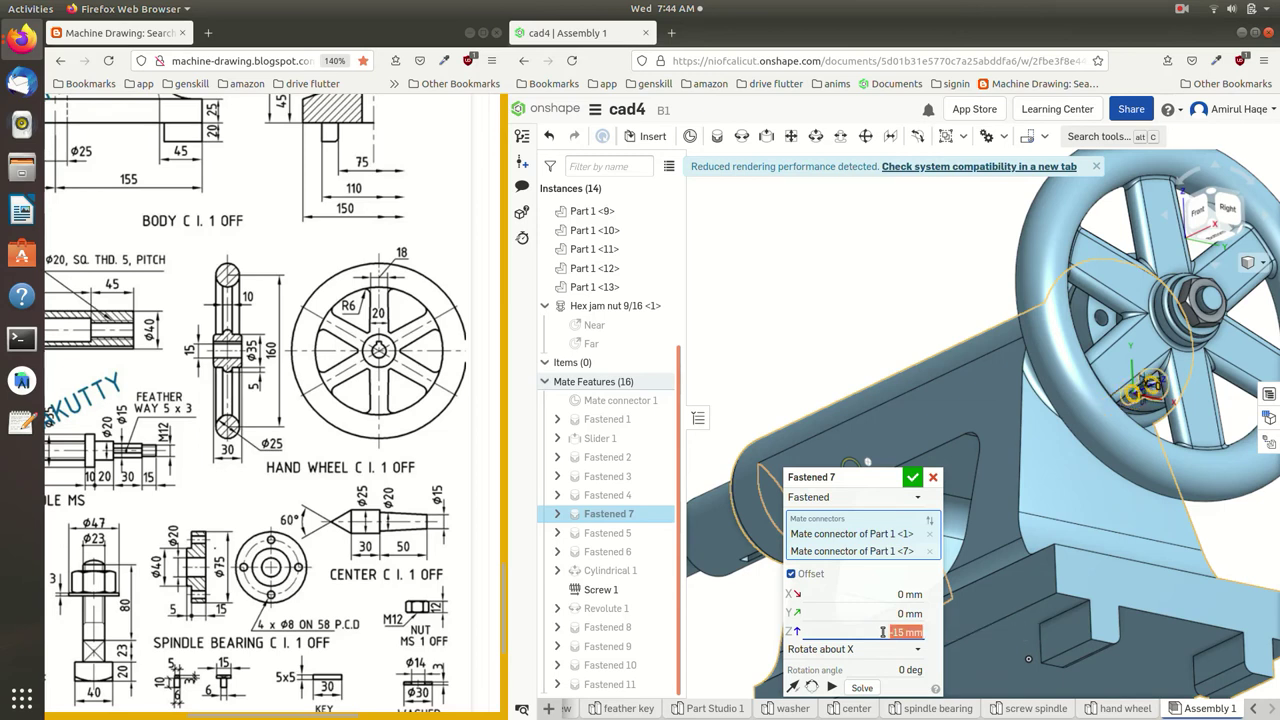
{"action": "left_click", "coordinate": [914, 478]}
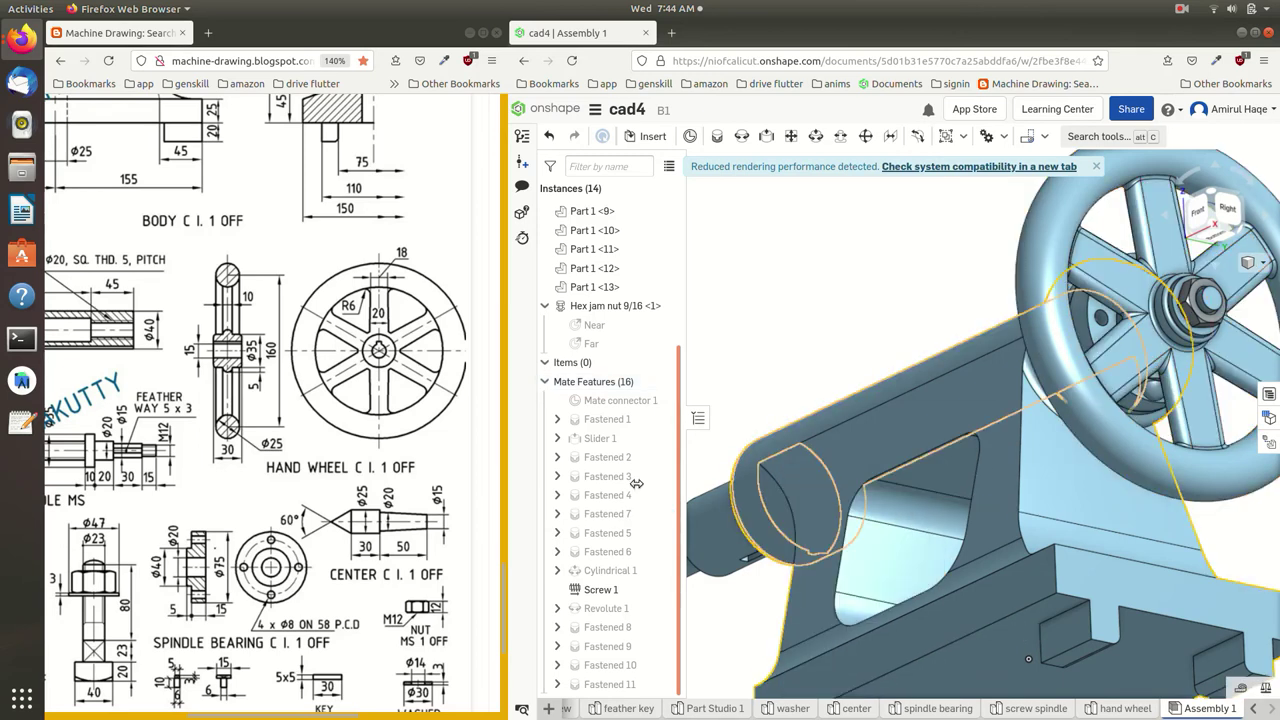
Step: Give the Fastened 5 mate a -15 mm Z offset and view the hand wheel
{"action": "double_click", "coordinate": [630, 533]}
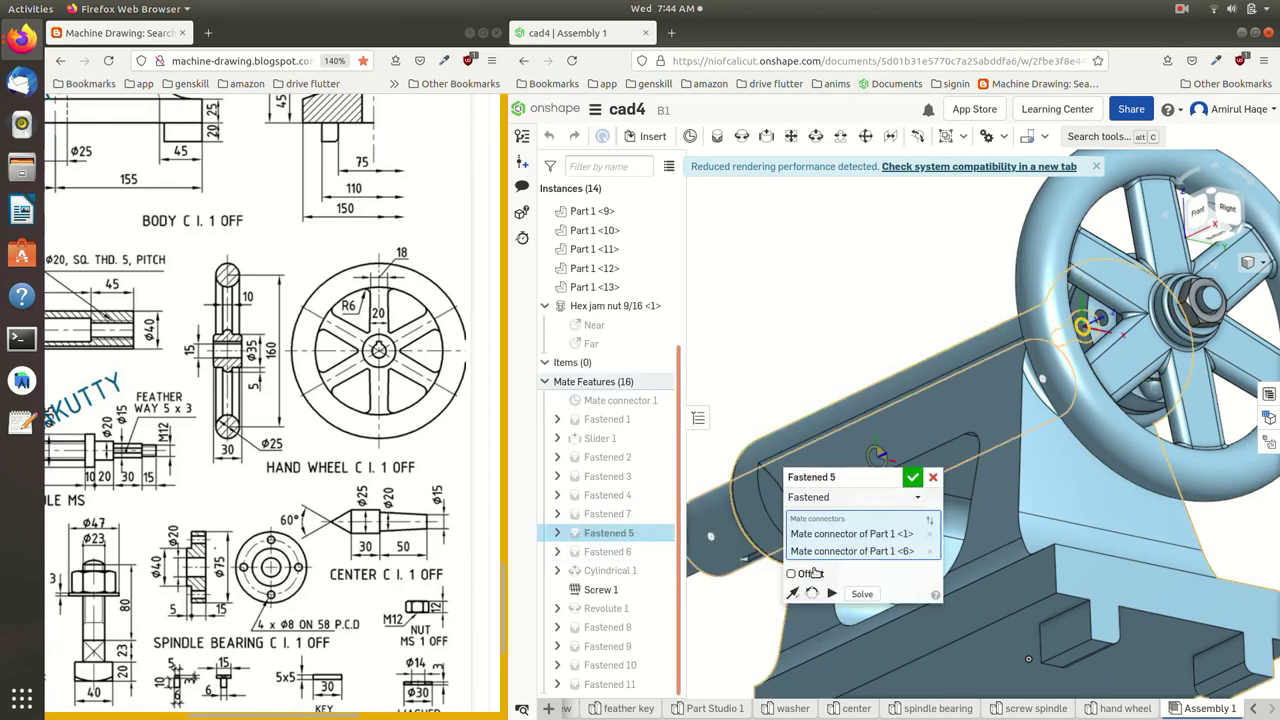
{"action": "left_click", "coordinate": [792, 573]}
{"action": "key", "text": "BackSpace"}
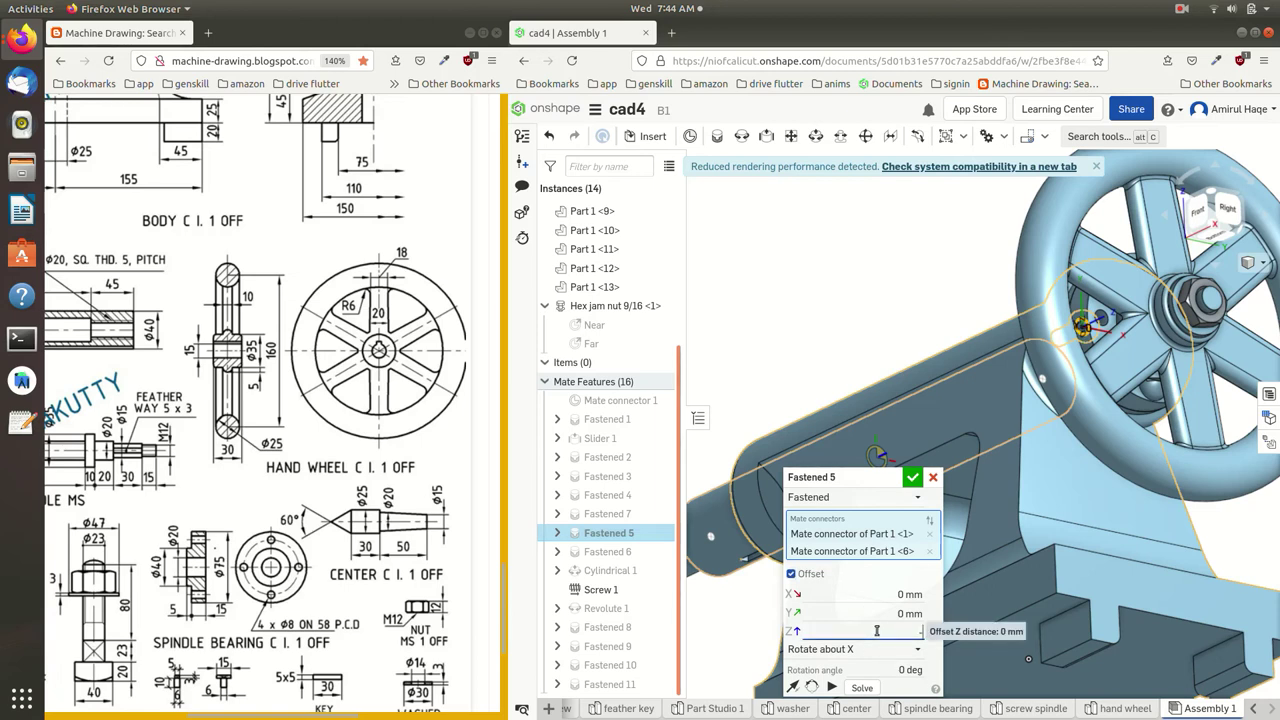
{"action": "left_click", "coordinate": [913, 478]}
{"action": "scroll", "coordinate": [1230, 216], "scroll_direction": "down", "scroll_amount": 5}
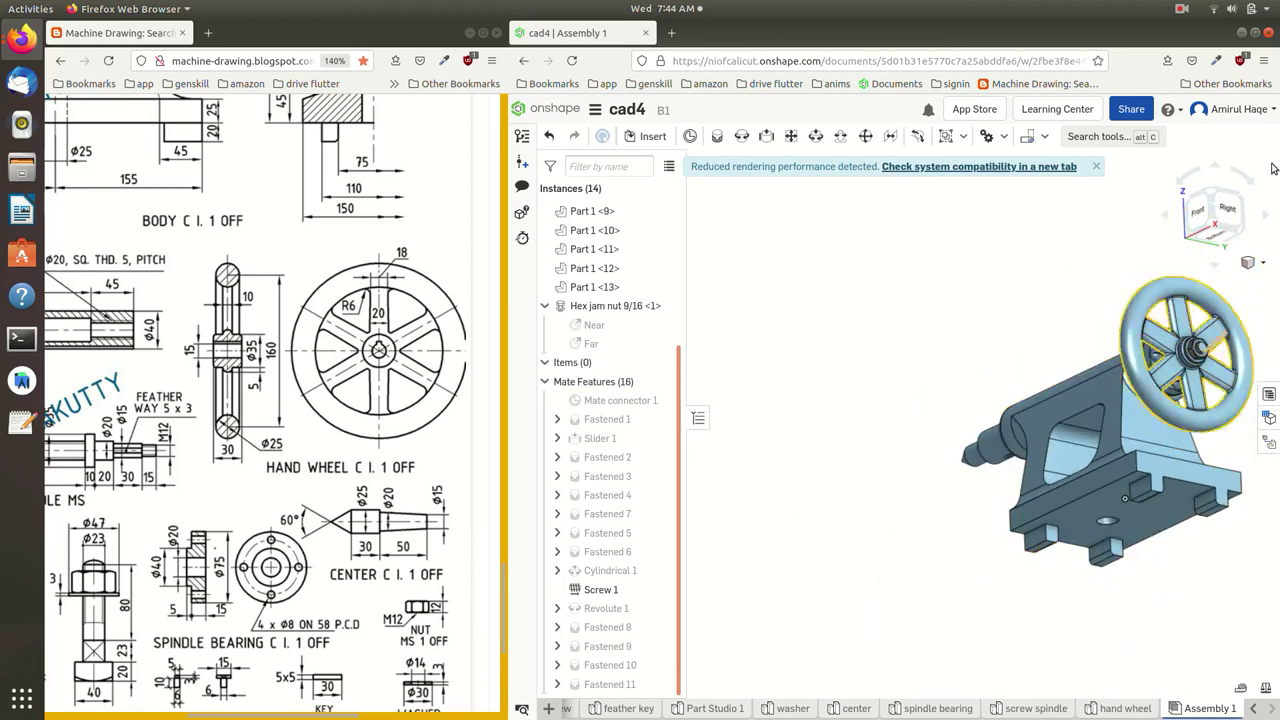
{"action": "left_click", "coordinate": [1231, 216]}
{"action": "right_click_drag", "start_coordinate": [1180, 330], "coordinate": [1206, 411]}
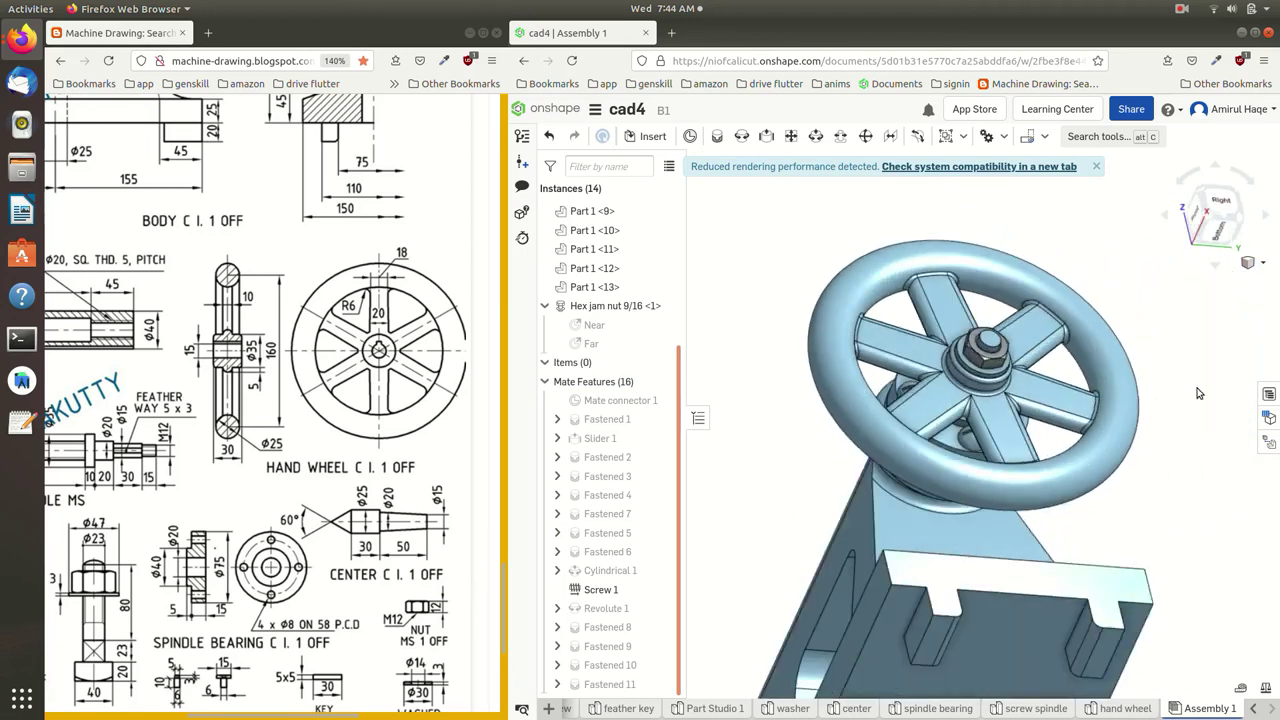
{"action": "scroll", "coordinate": [940, 560], "scroll_direction": "down", "scroll_amount": 5}
Step: View the tailstock from the front and drag the spindle to test its sliding
{"action": "mouse_move", "coordinate": [940, 560]}
{"action": "right_mouse_down"}
{"action": "mouse_move", "coordinate": [992, 562]}
{"action": "mouse_move", "coordinate": [1049, 325]}
{"action": "right_mouse_up"}
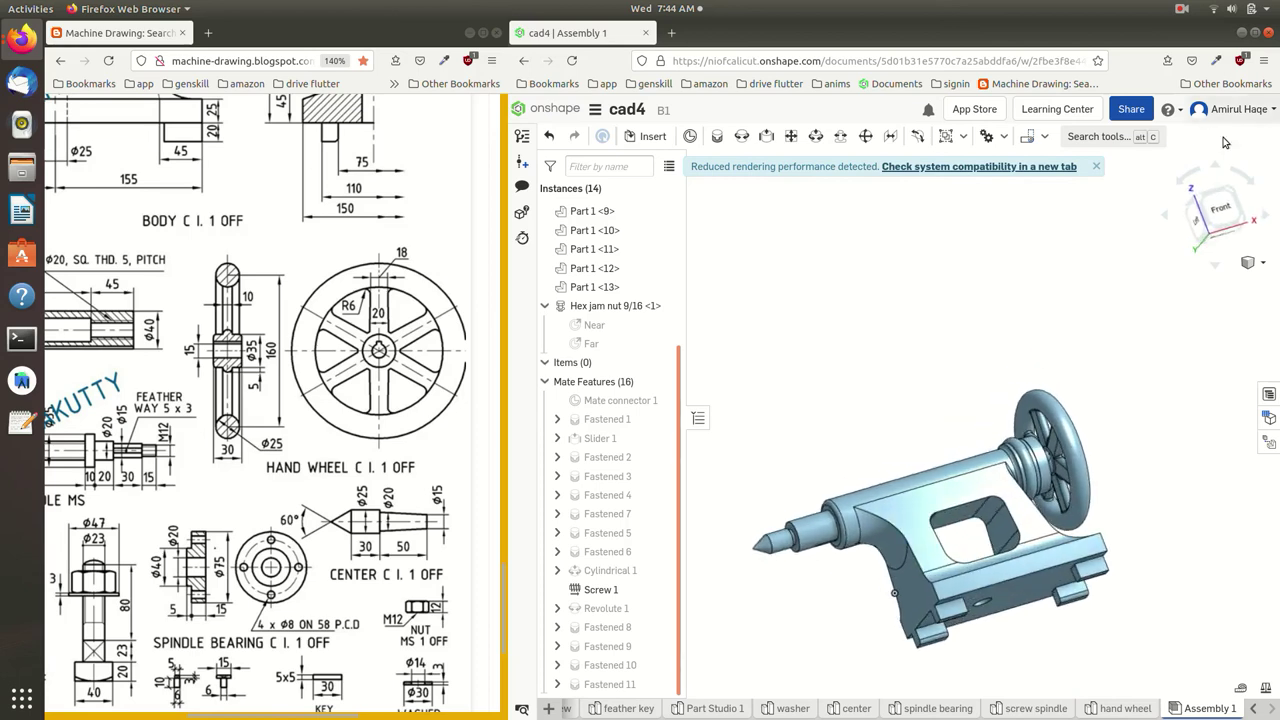
{"action": "left_click", "coordinate": [1222, 215]}
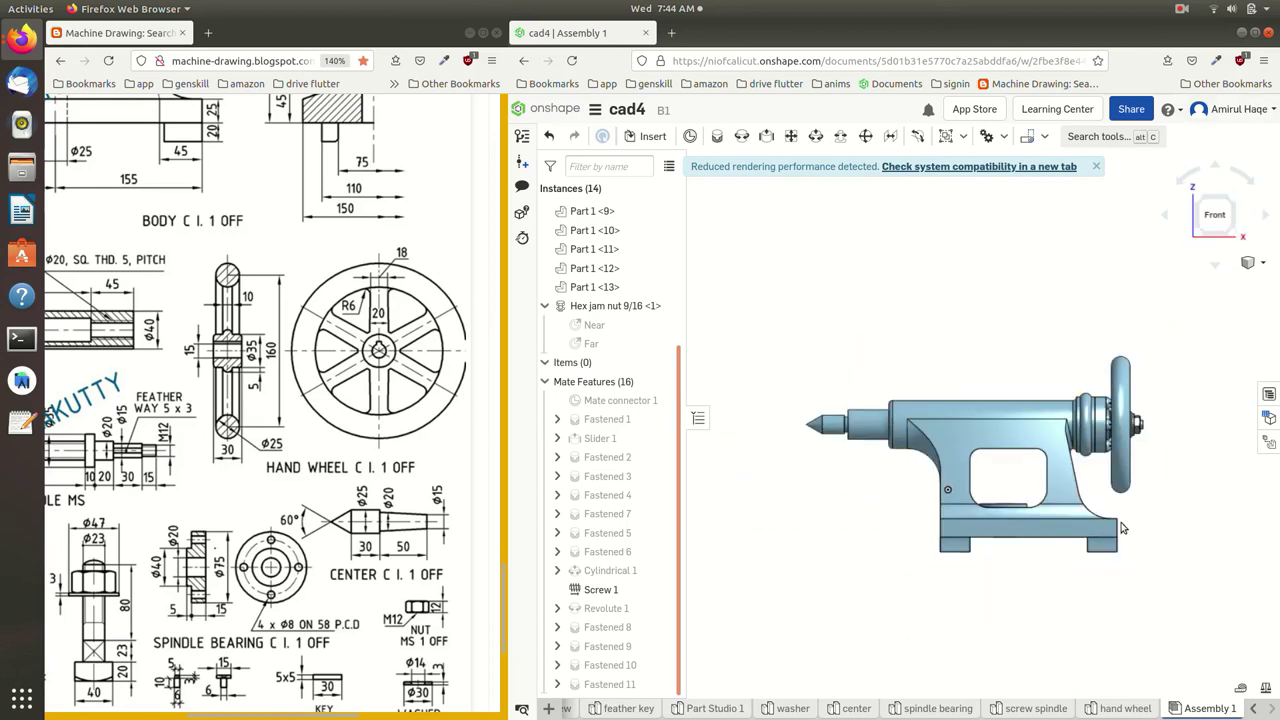
{"action": "mouse_move", "coordinate": [835, 426]}
{"action": "left_mouse_down"}
{"action": "mouse_move", "coordinate": [817, 430]}
{"action": "mouse_move", "coordinate": [871, 442]}
{"action": "left_mouse_up"}
{"action": "right_click_drag", "start_coordinate": [1041, 366], "coordinate": [1159, 357]}
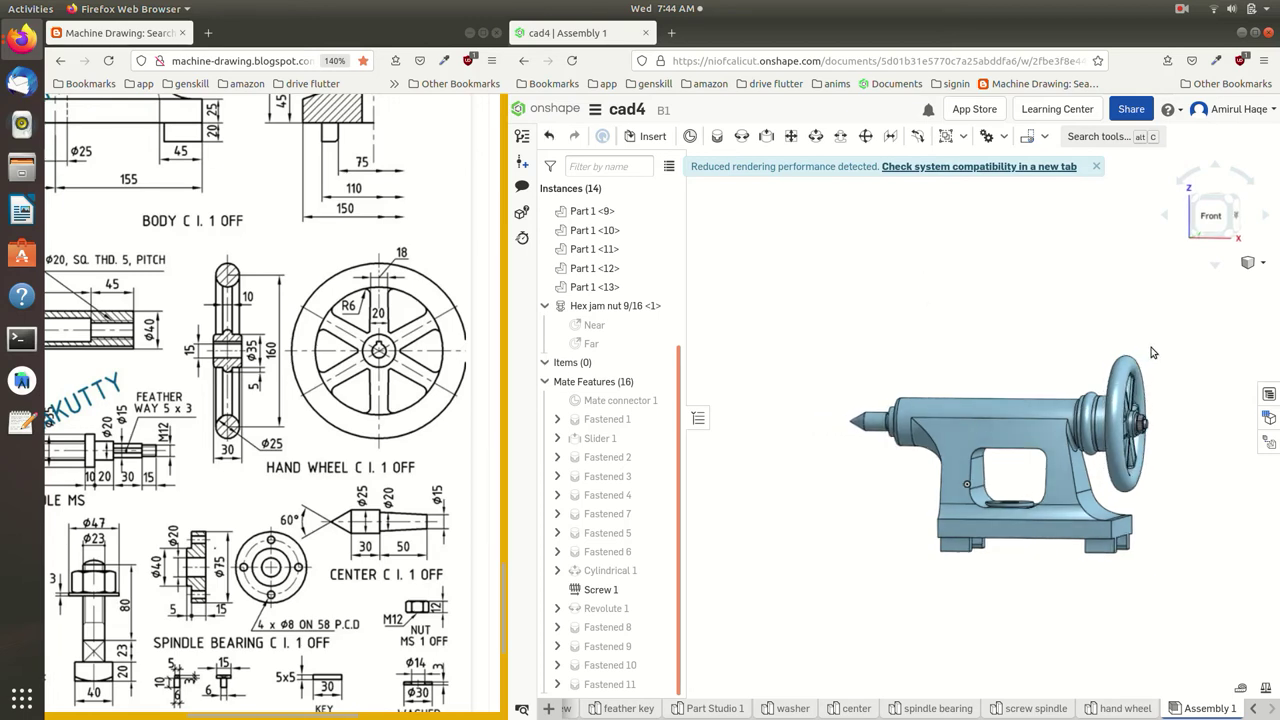
{"action": "left_click", "coordinate": [1177, 7]}
{"action": "left_click", "coordinate": [1187, 55]}
{"action": "mouse_move", "coordinate": [661, 406]}
{"action": "left_mouse_down"}
{"action": "mouse_move", "coordinate": [972, 437]}
{"action": "mouse_move", "coordinate": [709, 438]}
{"action": "left_mouse_up"}
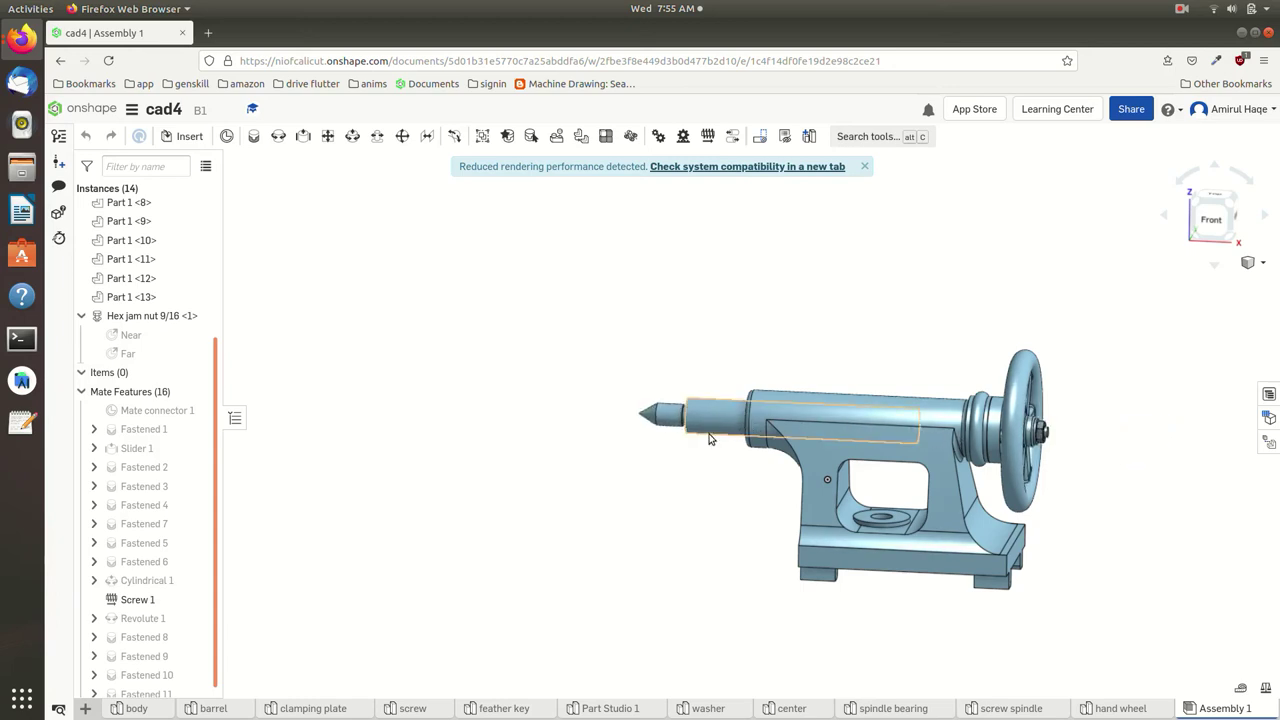
Step: Turn on Slider 1 limits of -371 mm and -136 mm and view the tailstock from the front
{"action": "double_click", "coordinate": [128, 456]}
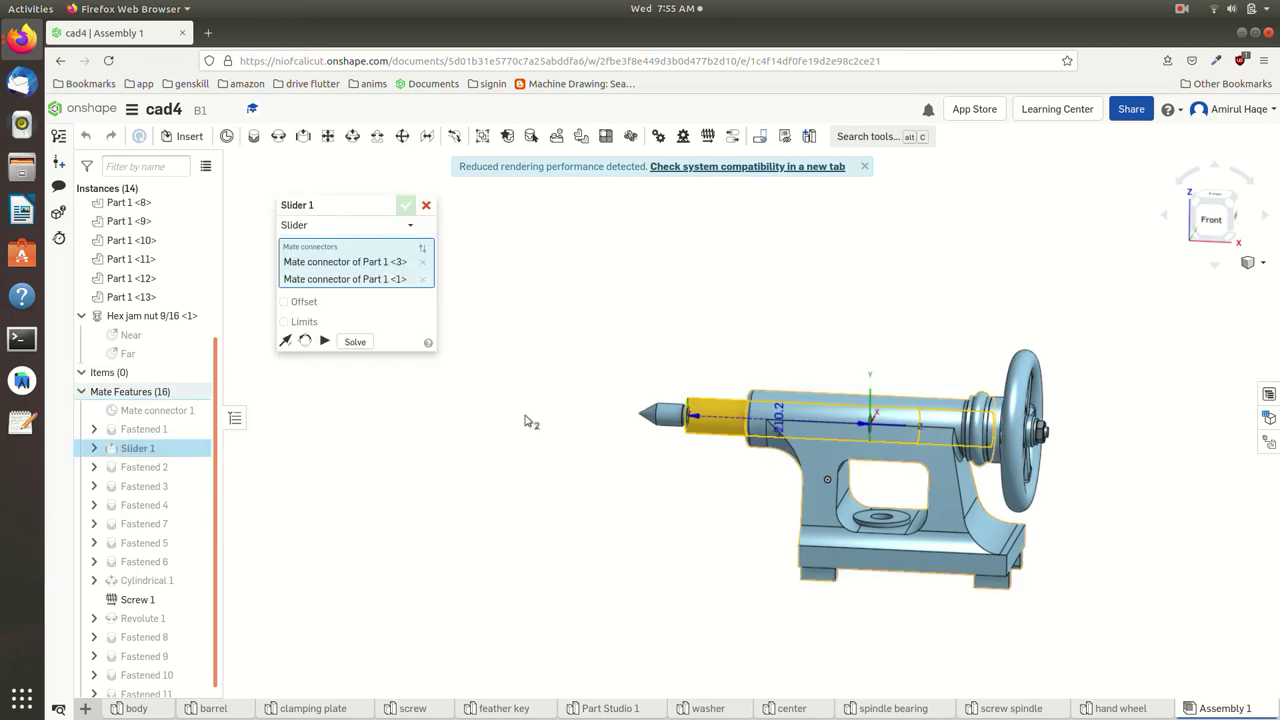
{"action": "left_click", "coordinate": [296, 322]}
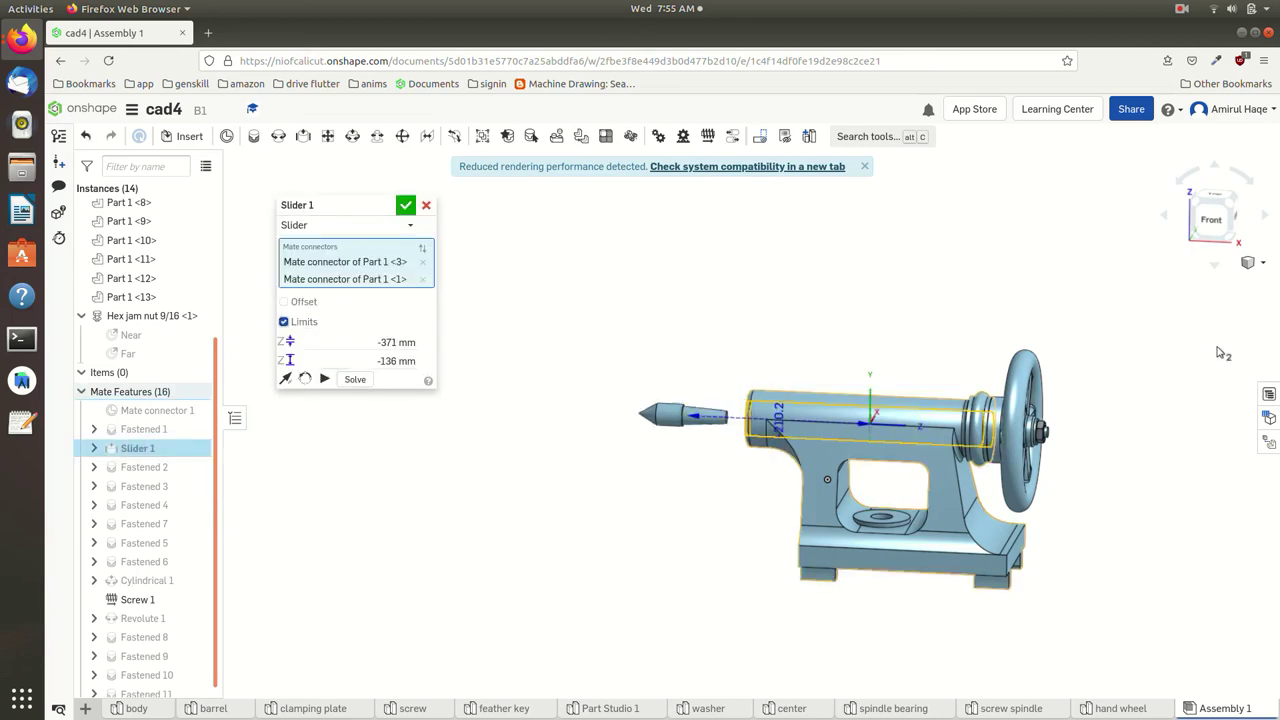
{"action": "right_click_drag", "start_coordinate": [1157, 377], "coordinate": [1181, 255]}
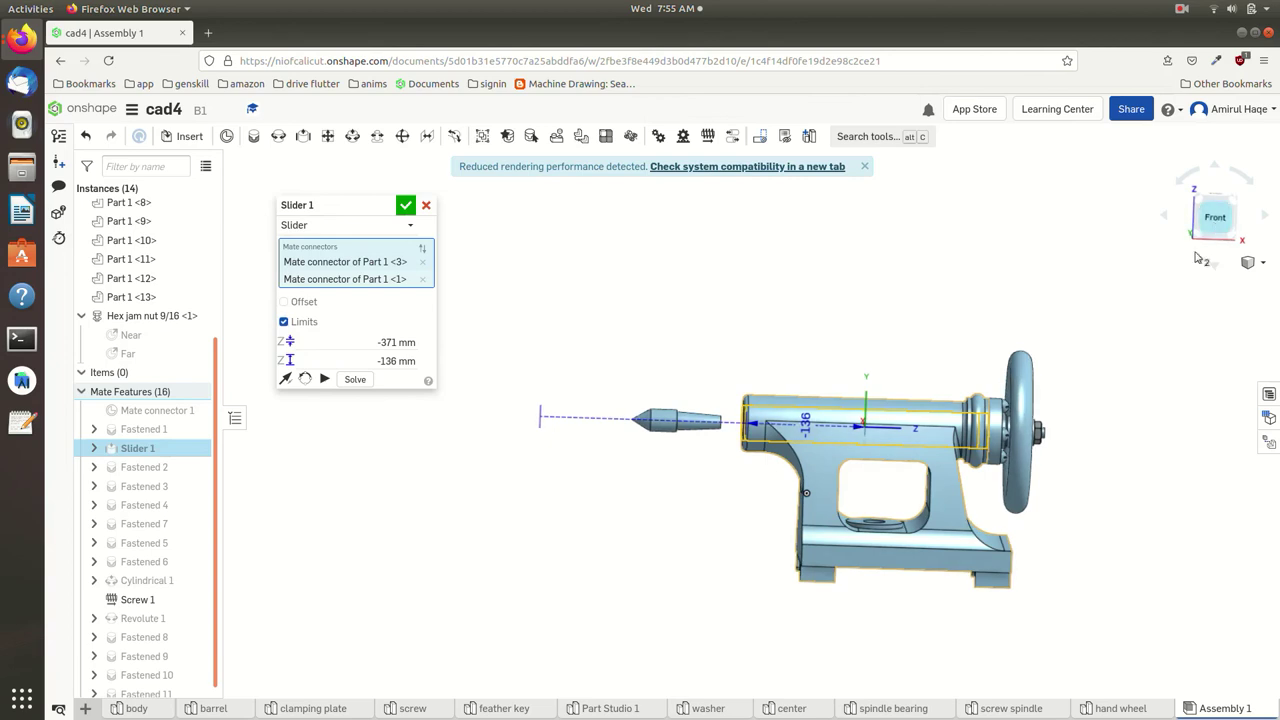
{"action": "left_click", "coordinate": [1212, 222]}
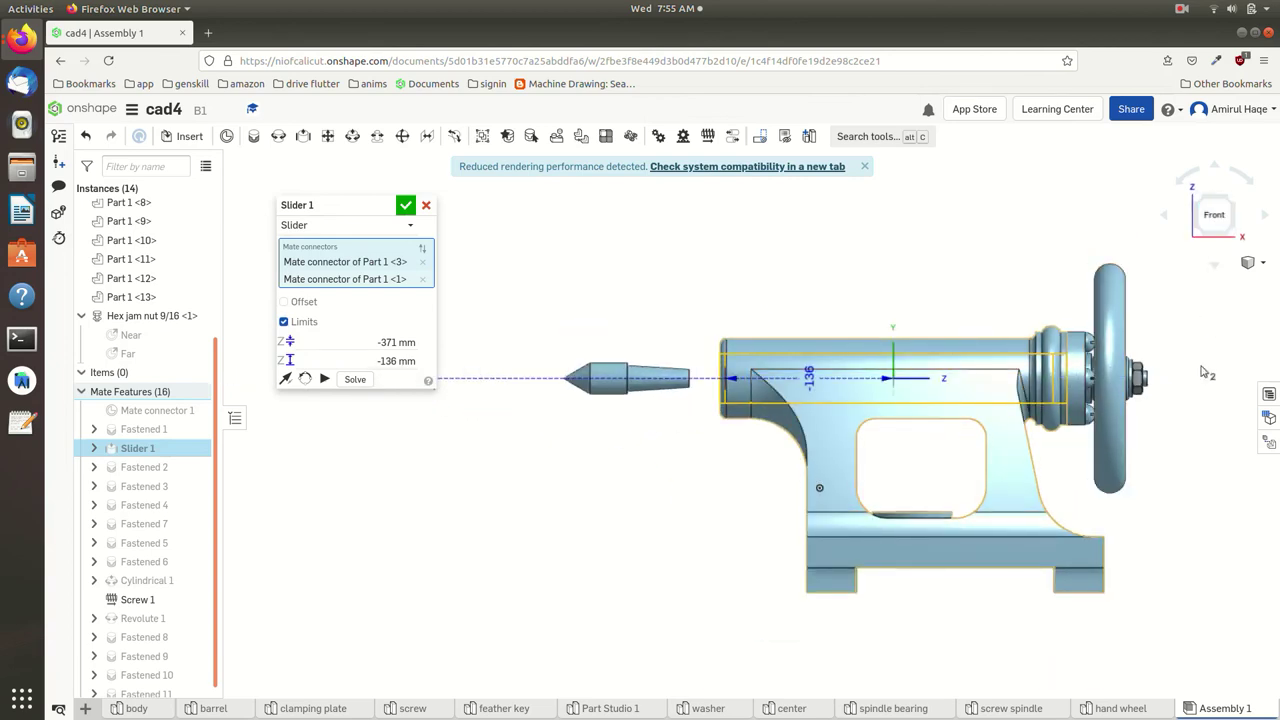
{"action": "left_click", "coordinate": [1265, 257]}
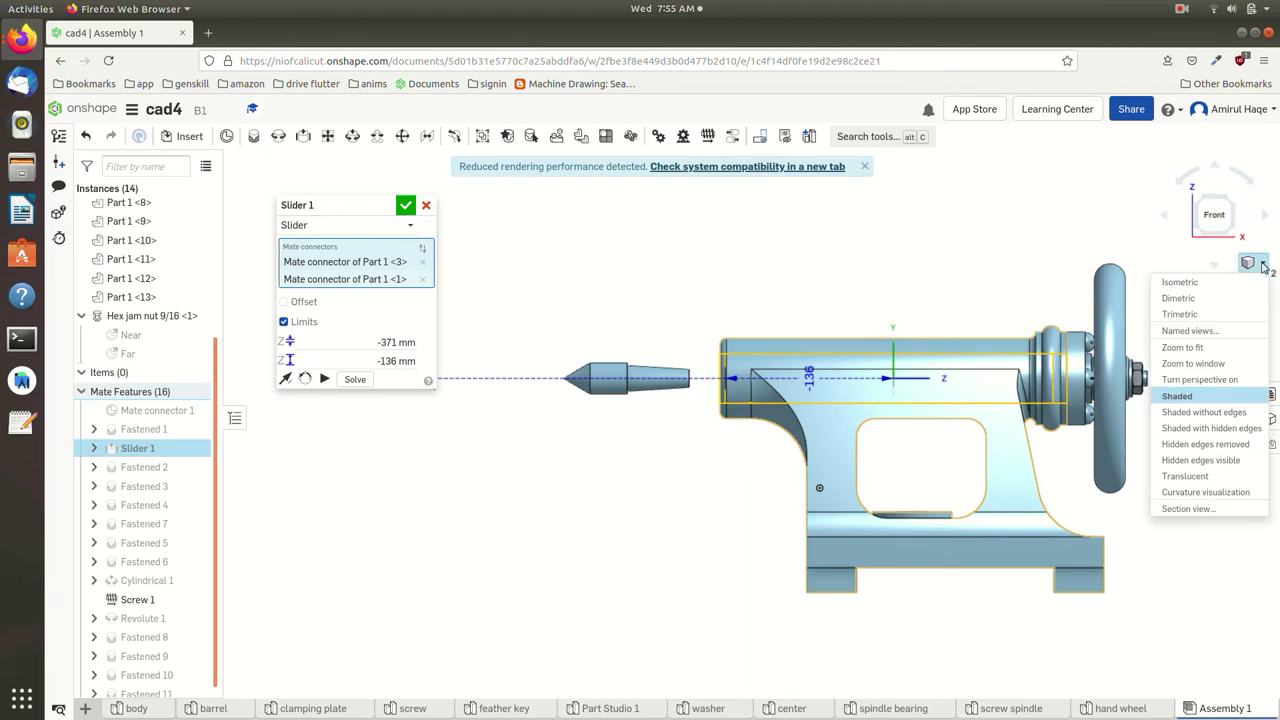
Step: Show hidden edges and drag the spindle to test its limited travel
{"action": "left_click", "coordinate": [1205, 462]}
{"action": "scroll", "coordinate": [1000, 440], "scroll_direction": "up", "scroll_amount": 1}
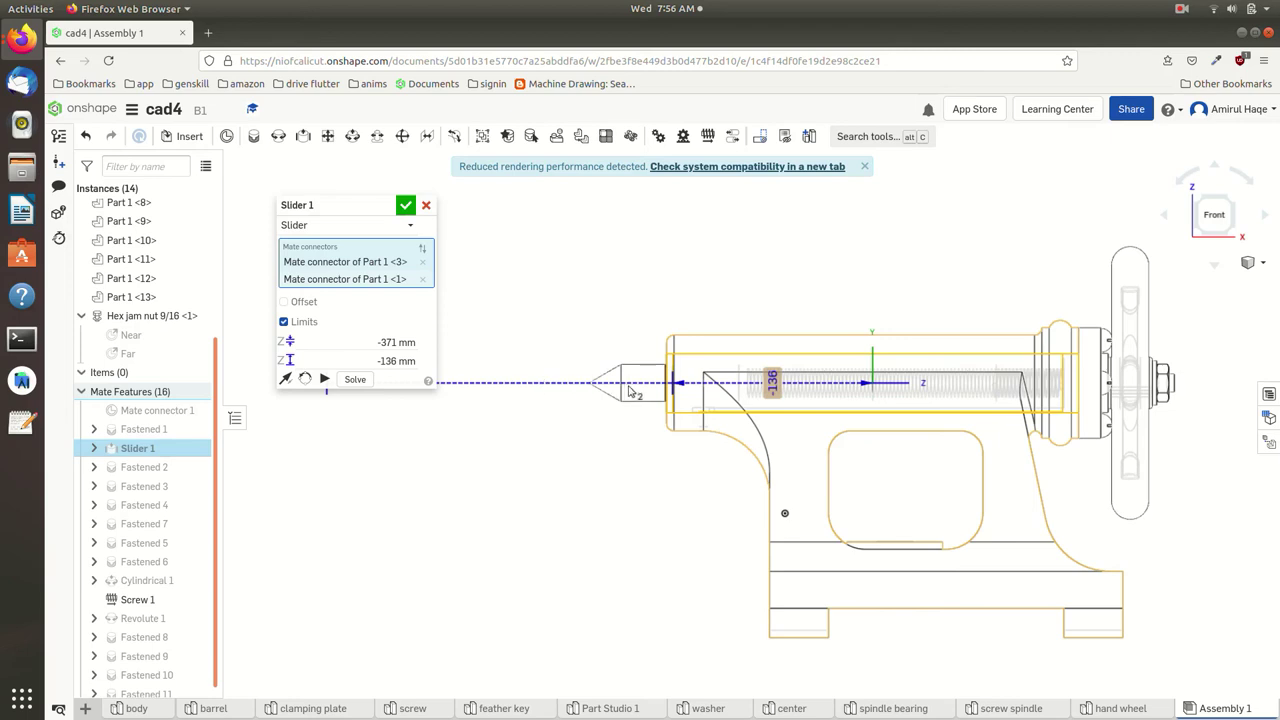
{"action": "mouse_move", "coordinate": [601, 381]}
{"action": "left_mouse_down"}
{"action": "mouse_move", "coordinate": [641, 388]}
{"action": "mouse_move", "coordinate": [607, 371]}
{"action": "left_mouse_up"}
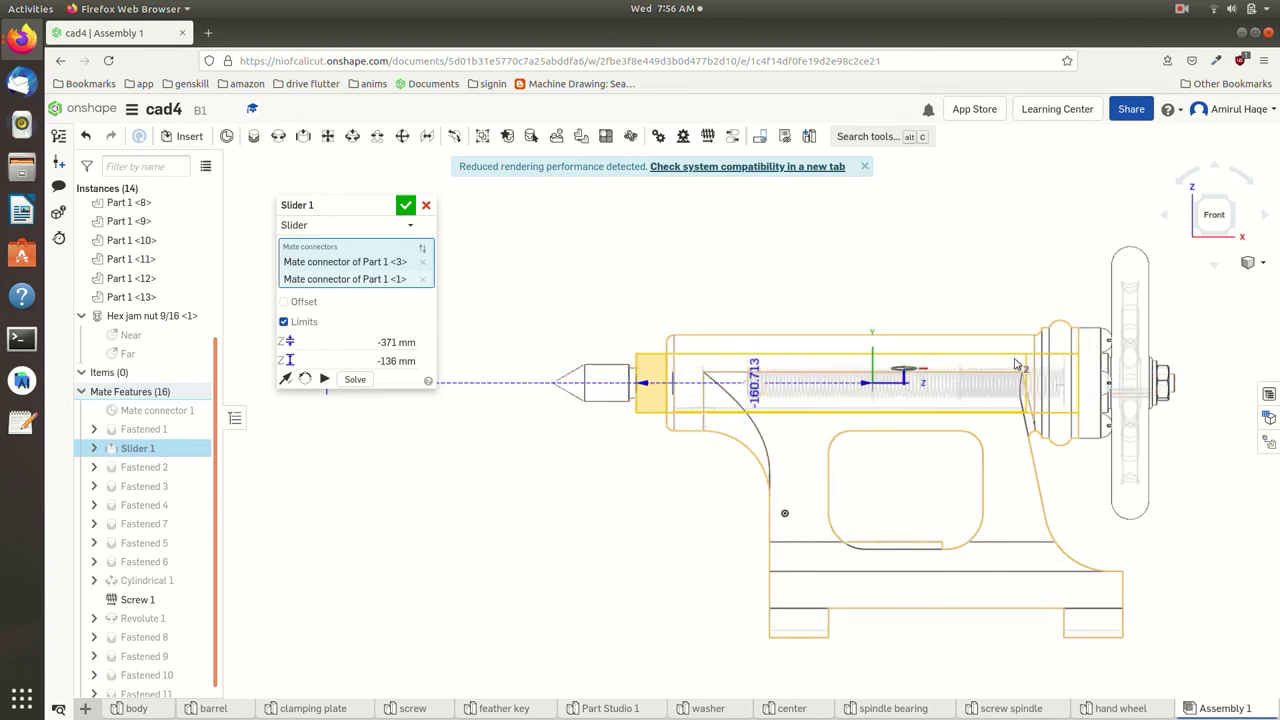
{"action": "scroll", "coordinate": [1015, 365], "scroll_direction": "up", "scroll_amount": 5}
{"action": "mouse_move", "coordinate": [1008, 370]}
{"action": "left_mouse_down"}
{"action": "mouse_move", "coordinate": [958, 375]}
{"action": "mouse_move", "coordinate": [1228, 395]}
{"action": "left_mouse_up"}
{"action": "scroll", "coordinate": [1240, 396], "scroll_direction": "down", "scroll_amount": 5}
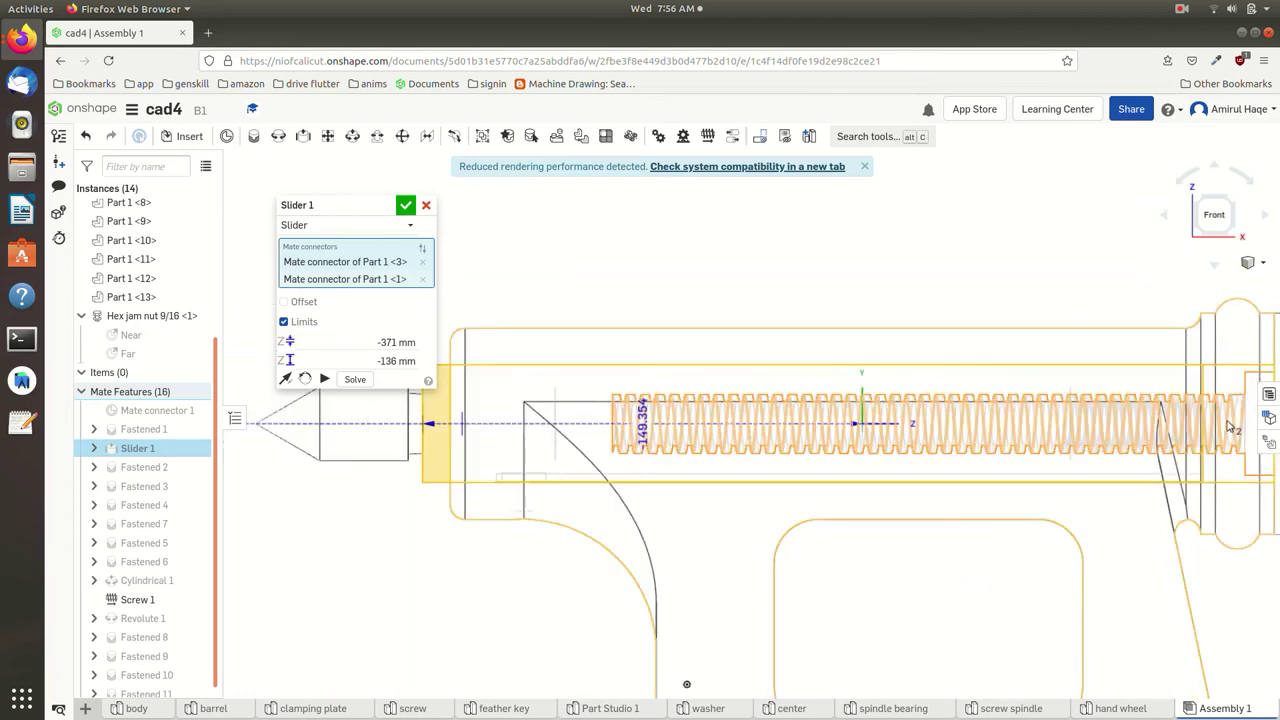
{"action": "scroll", "coordinate": [1113, 615], "scroll_direction": "up", "scroll_amount": 5}
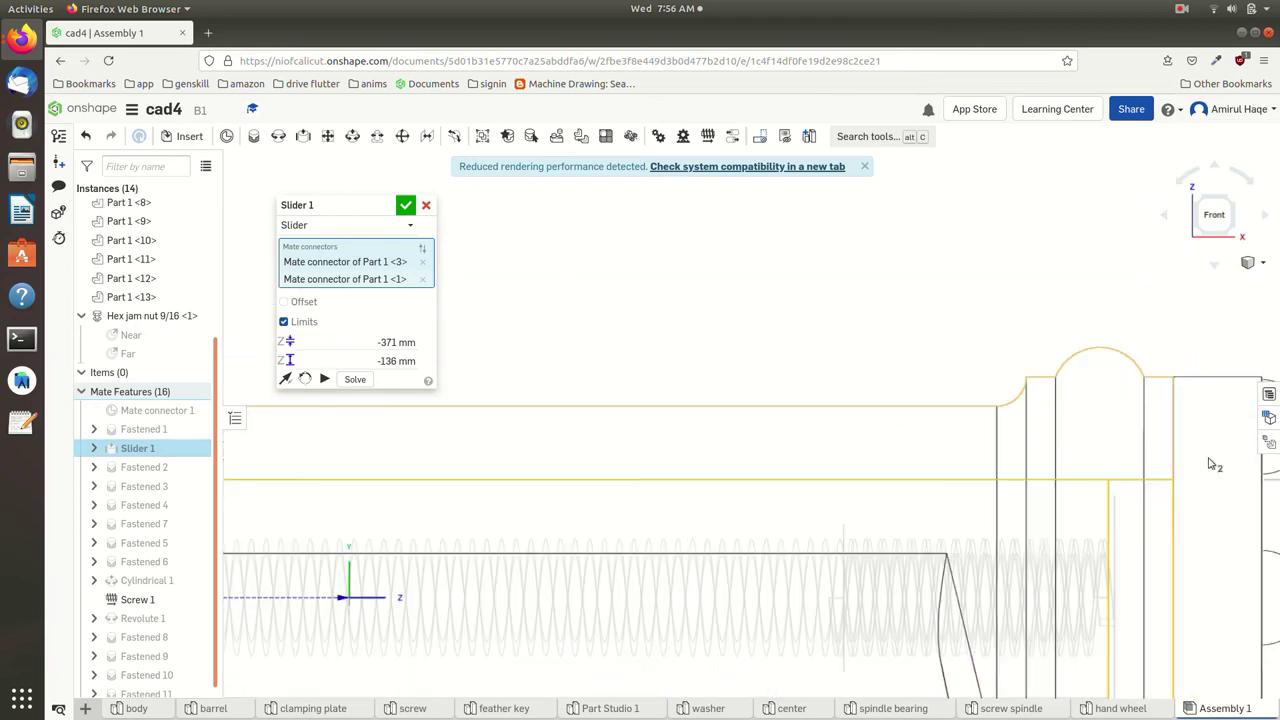
{"action": "scroll", "coordinate": [1113, 615], "scroll_direction": "up", "scroll_amount": 5}
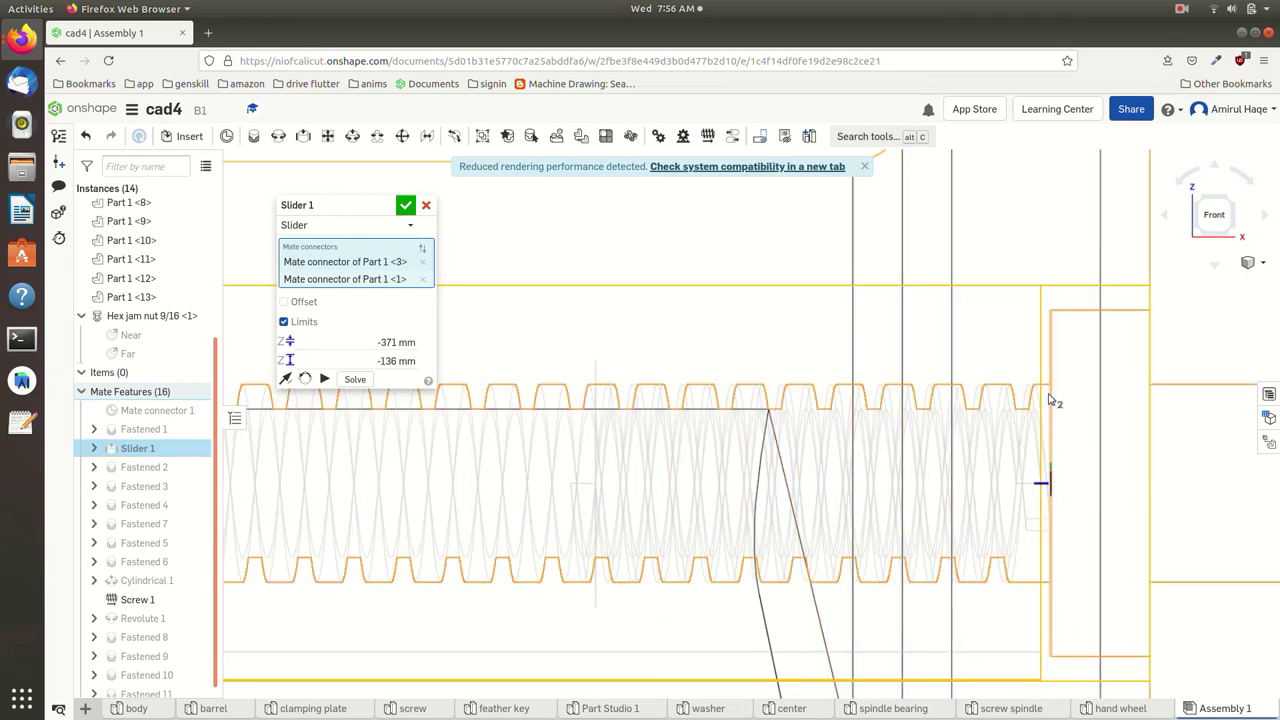
{"action": "scroll", "coordinate": [886, 441], "scroll_direction": "down", "scroll_amount": 3}
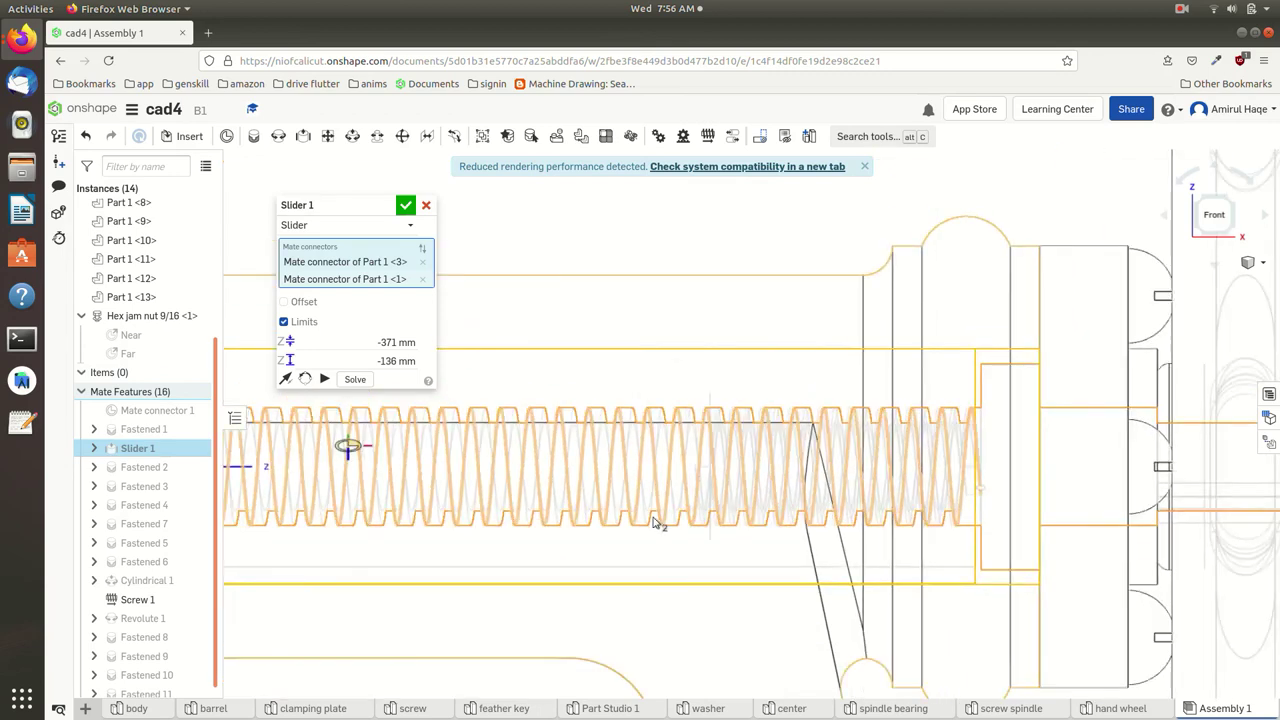
{"action": "scroll", "coordinate": [655, 522], "scroll_direction": "down", "scroll_amount": 5}
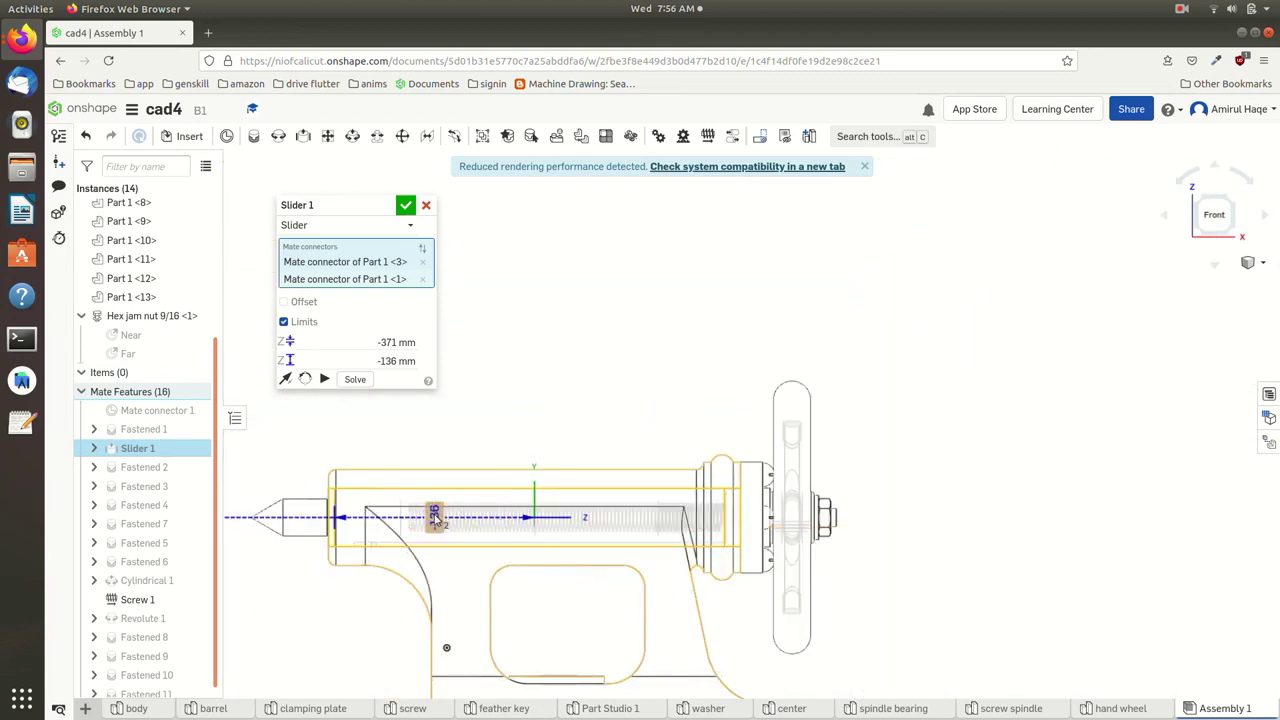
Step: Adjust the -136 mm limit and pull the spindle out to its -371 mm stop
{"action": "left_click", "coordinate": [420, 361]}
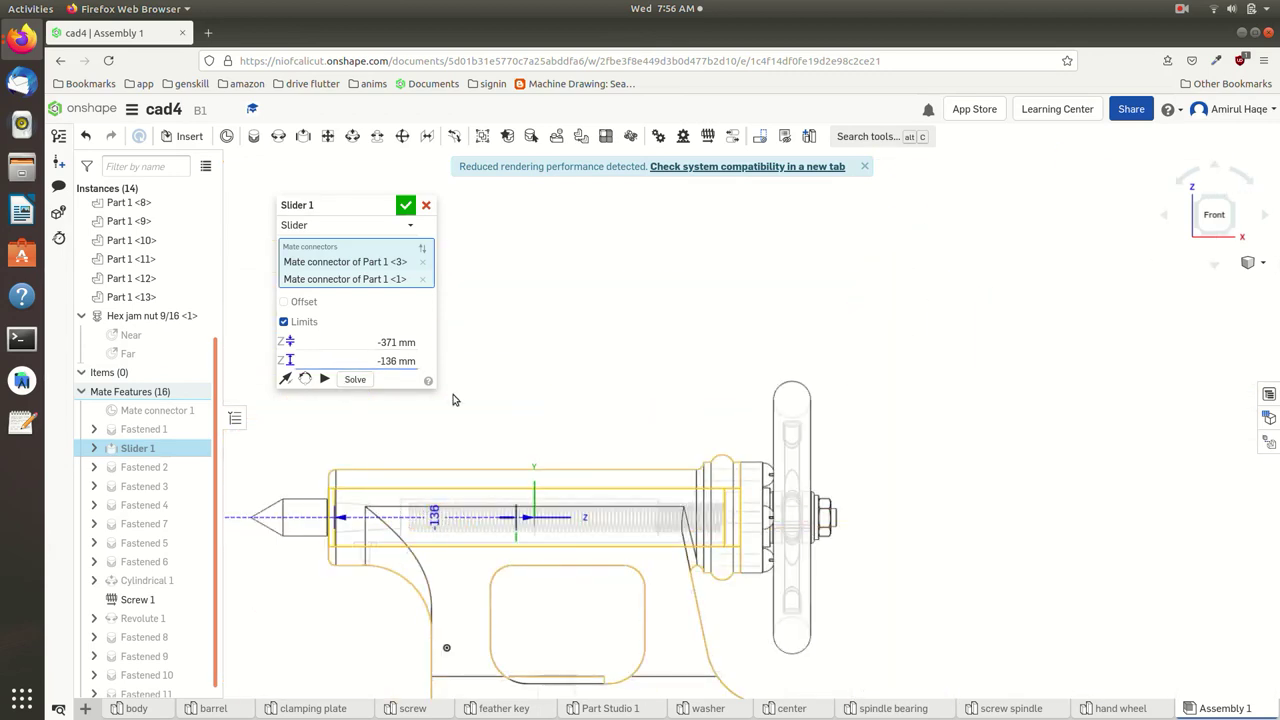
{"action": "middle_click_drag", "start_coordinate": [328, 529], "coordinate": [818, 503]}
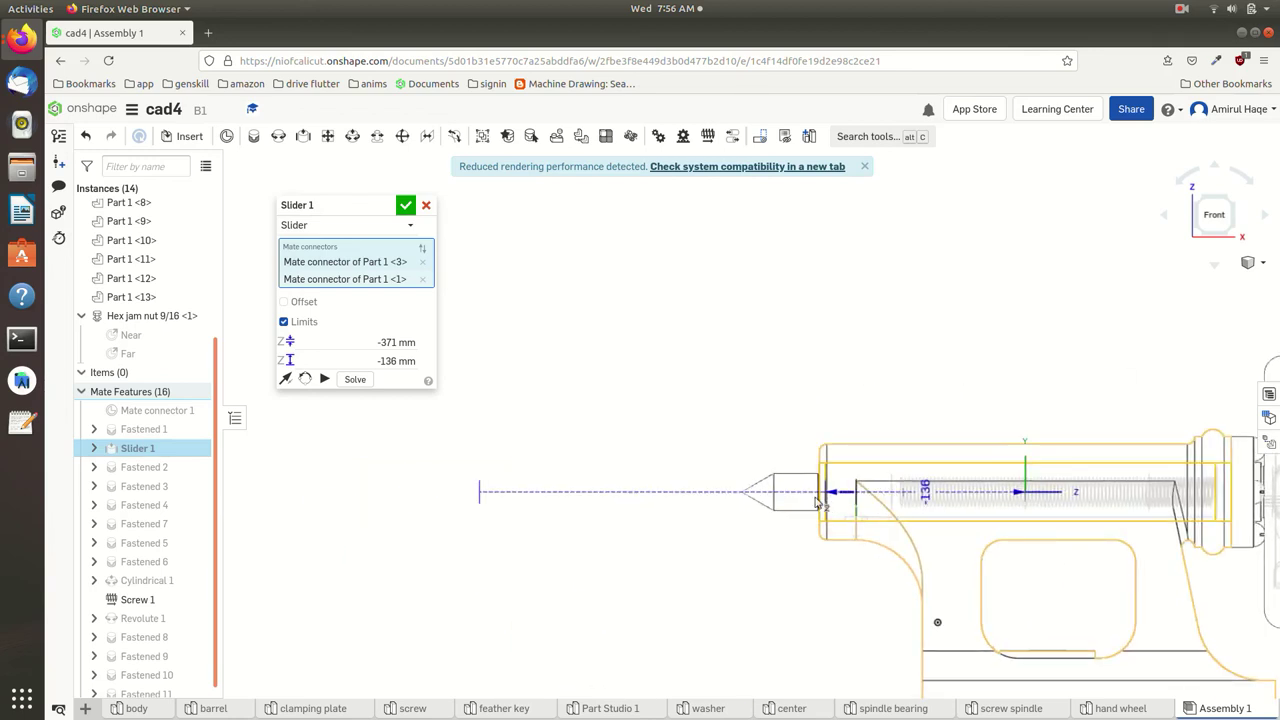
{"action": "left_click_drag", "start_coordinate": [756, 487], "coordinate": [655, 484]}
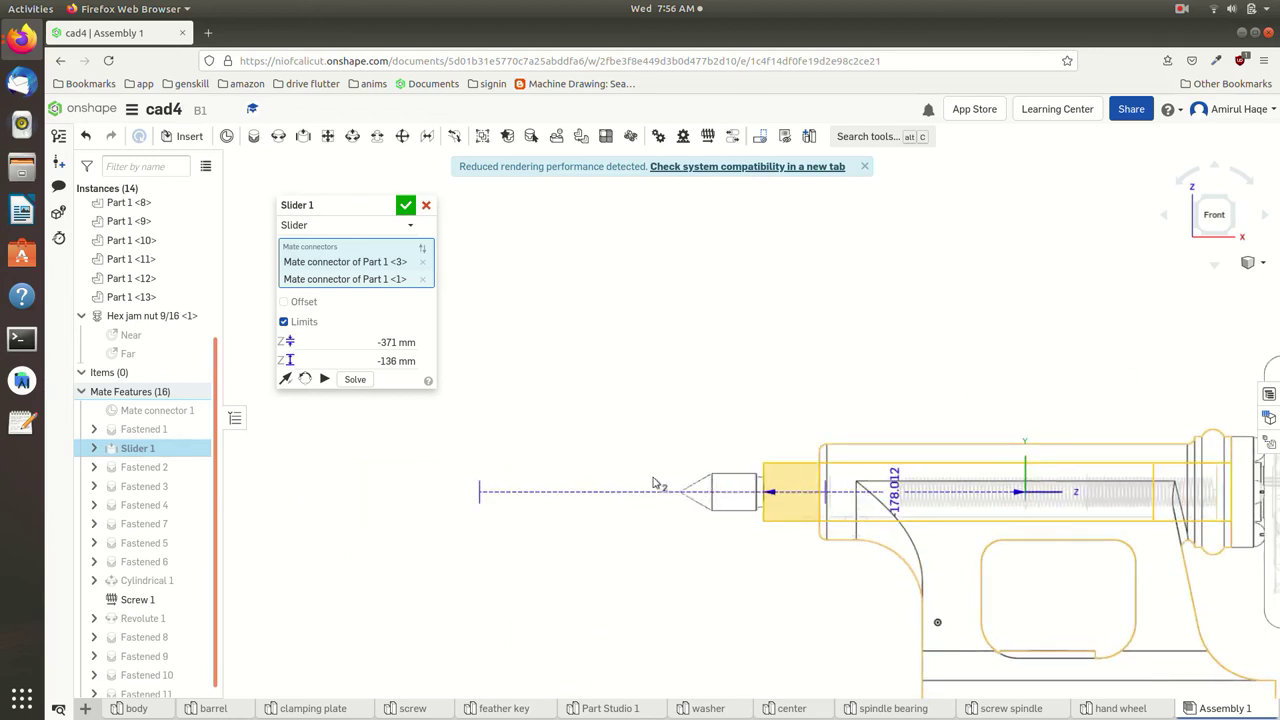
{"action": "left_click_drag", "start_coordinate": [567, 483], "coordinate": [499, 482]}
{"action": "left_click_drag", "start_coordinate": [451, 485], "coordinate": [360, 482]}
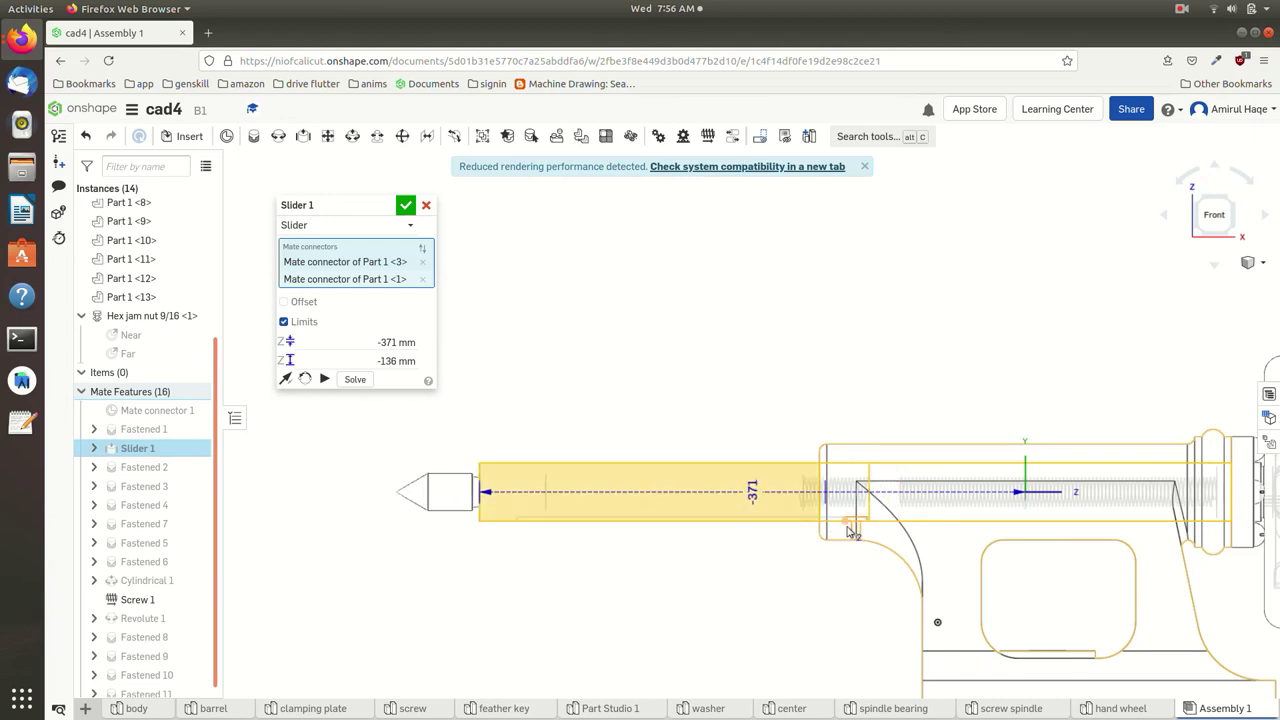
{"action": "scroll", "coordinate": [849, 531], "scroll_direction": "up", "scroll_amount": 5}
{"action": "scroll", "coordinate": [886, 523], "scroll_direction": "up", "scroll_amount": 3}
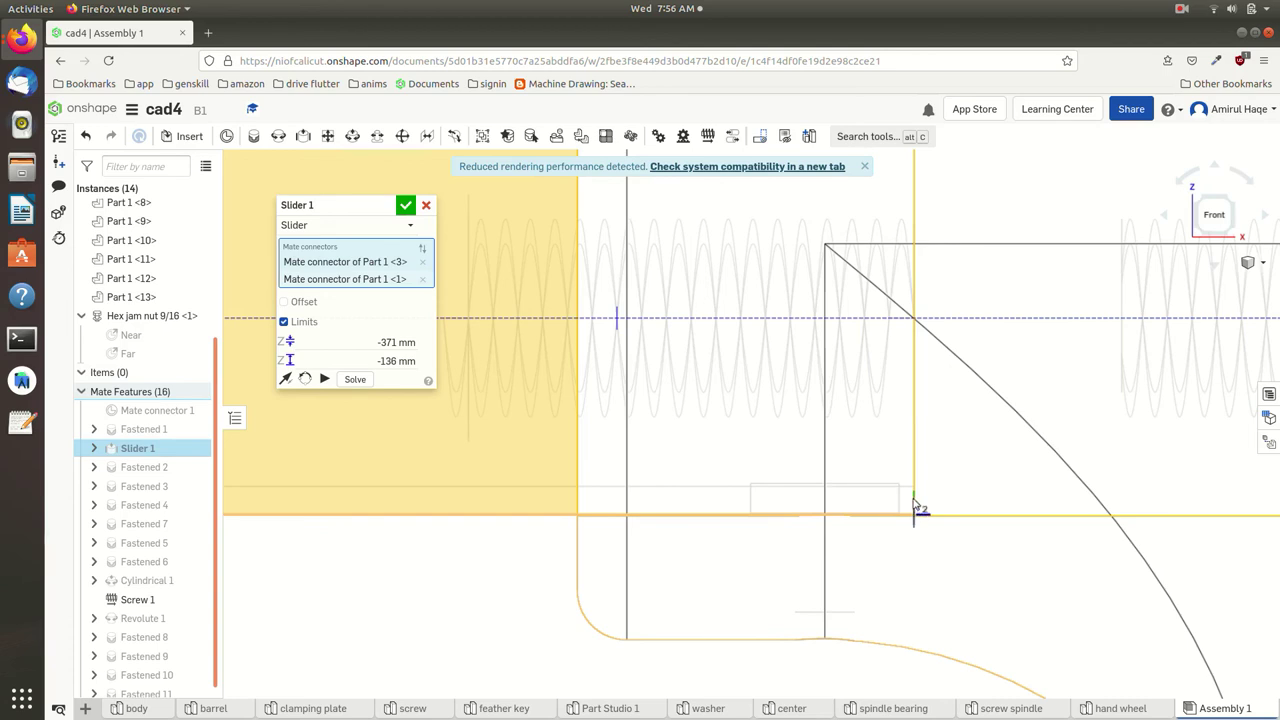
{"action": "scroll", "coordinate": [846, 508], "scroll_direction": "down", "scroll_amount": 2}
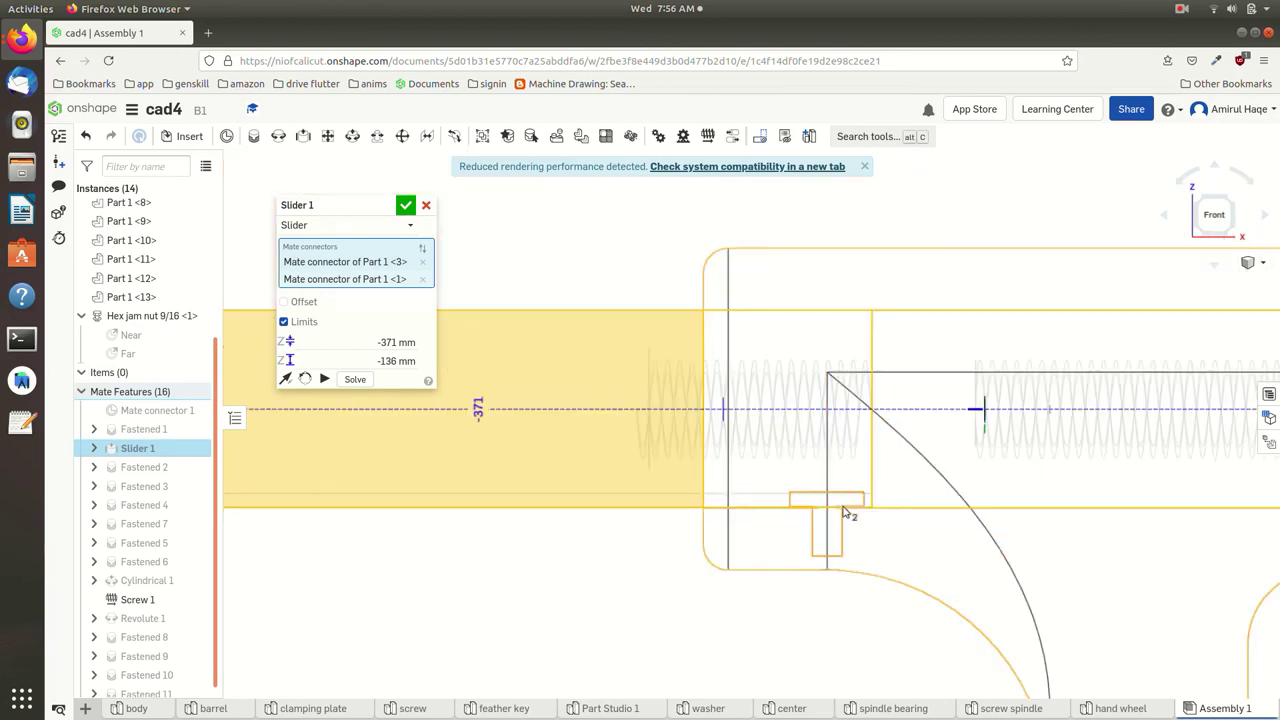
{"action": "scroll", "coordinate": [846, 513], "scroll_direction": "down", "scroll_amount": 3}
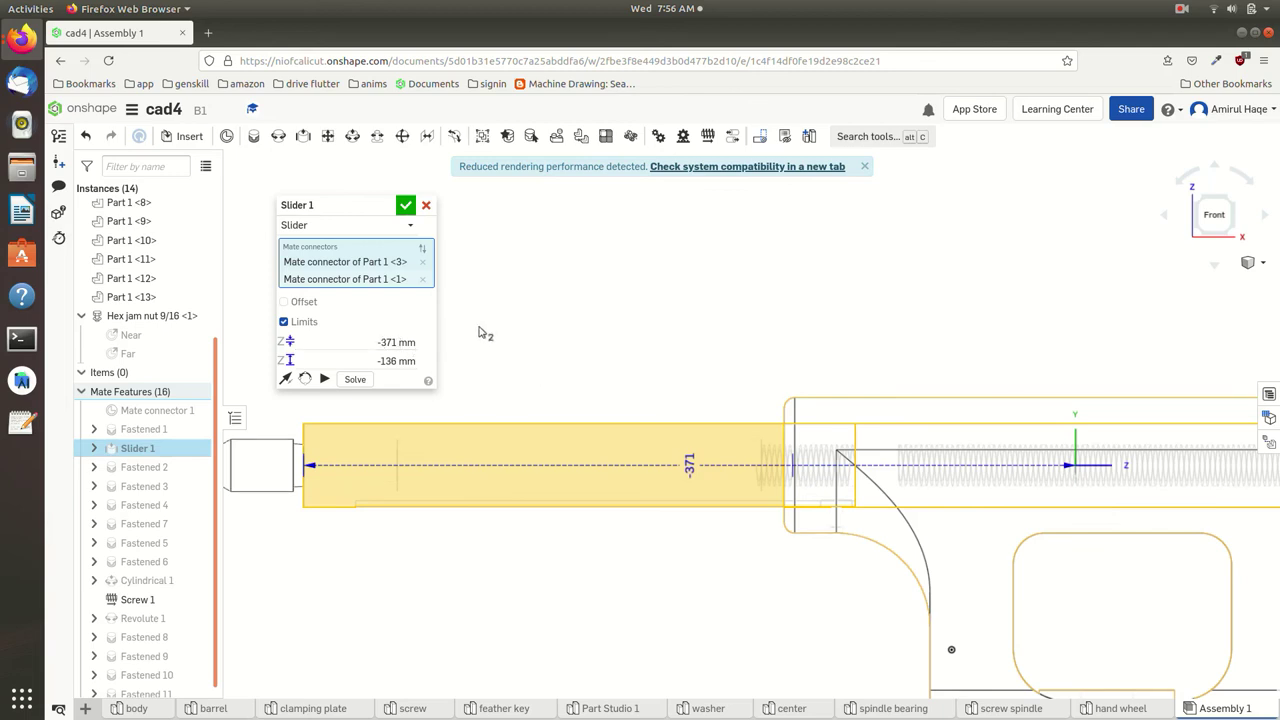
Step: Accept the Slider 1 limits, show the fitted assembly shaded, and retract the spindle
{"action": "left_click", "coordinate": [404, 207]}
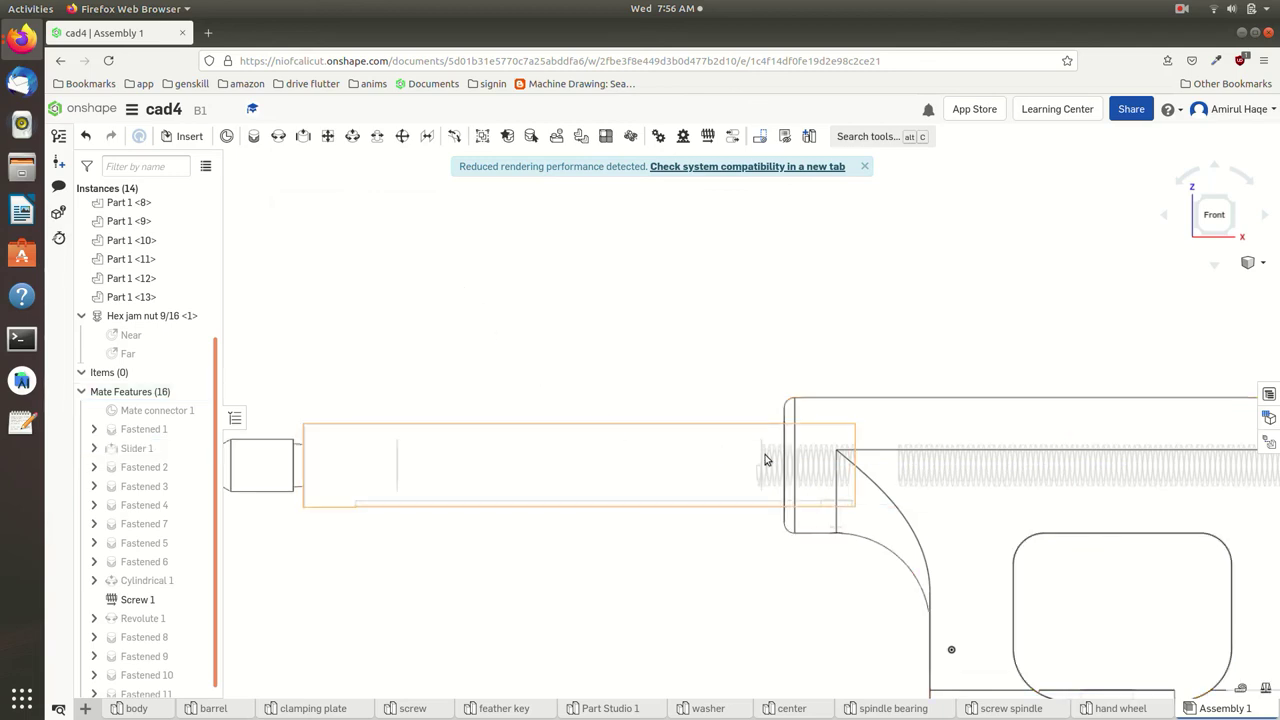
{"action": "key", "text": "f"}
{"action": "left_click", "coordinate": [1256, 264]}
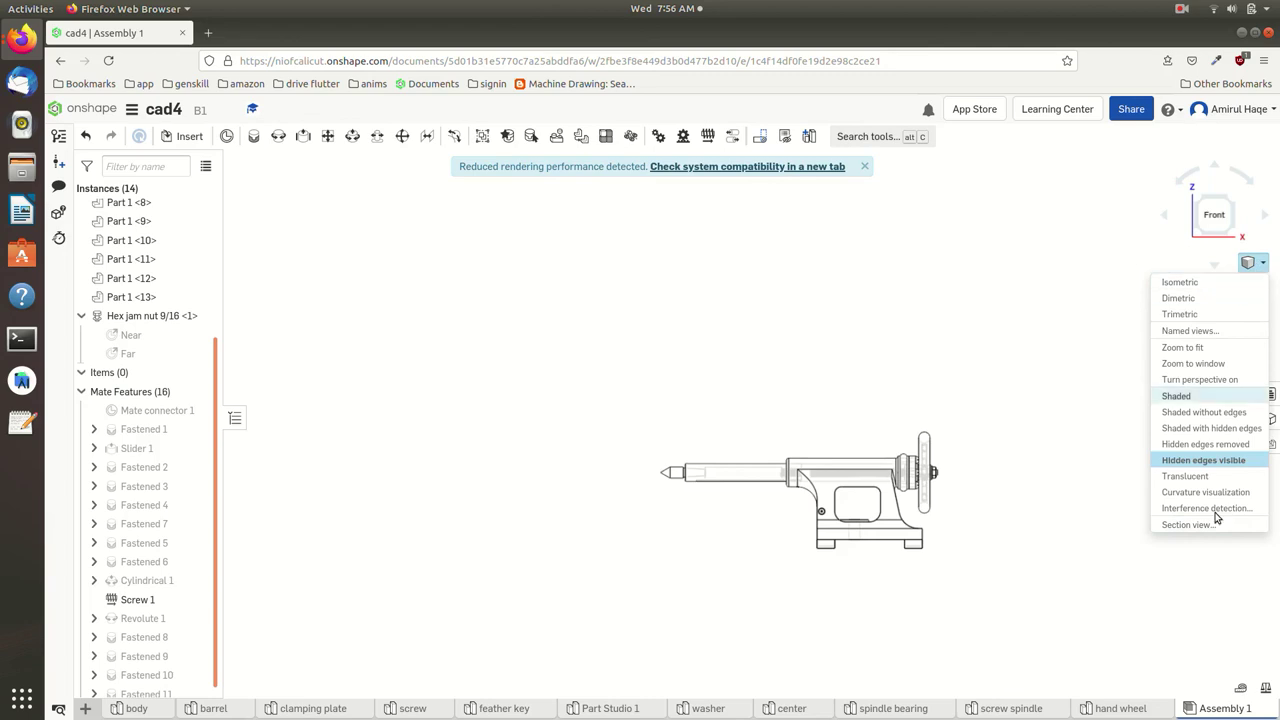
{"action": "left_click", "coordinate": [1212, 395]}
{"action": "scroll", "coordinate": [1032, 532], "scroll_direction": "up", "scroll_amount": 3}
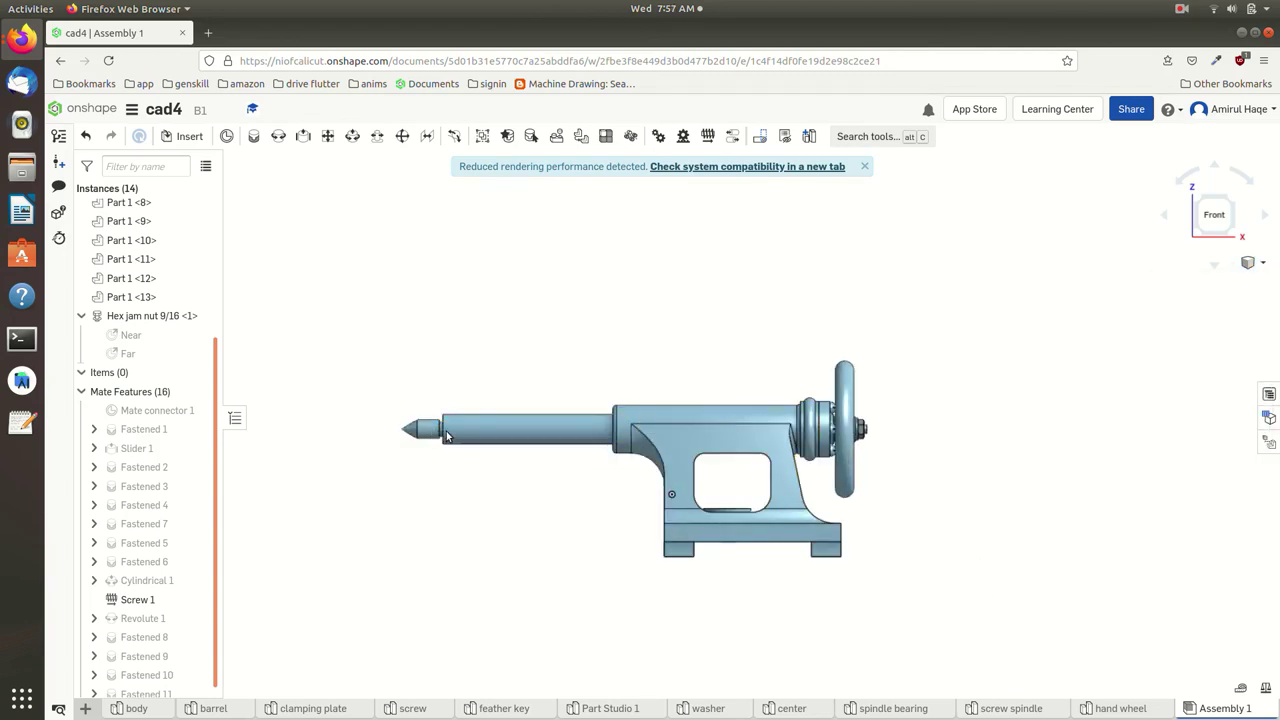
{"action": "key", "text": "ctrl+z"}
{"action": "mouse_move", "coordinate": [464, 436]}
{"action": "left_mouse_down"}
{"action": "mouse_move", "coordinate": [609, 440]}
{"action": "mouse_move", "coordinate": [403, 432]}
{"action": "mouse_move", "coordinate": [573, 430]}
{"action": "left_mouse_up"}
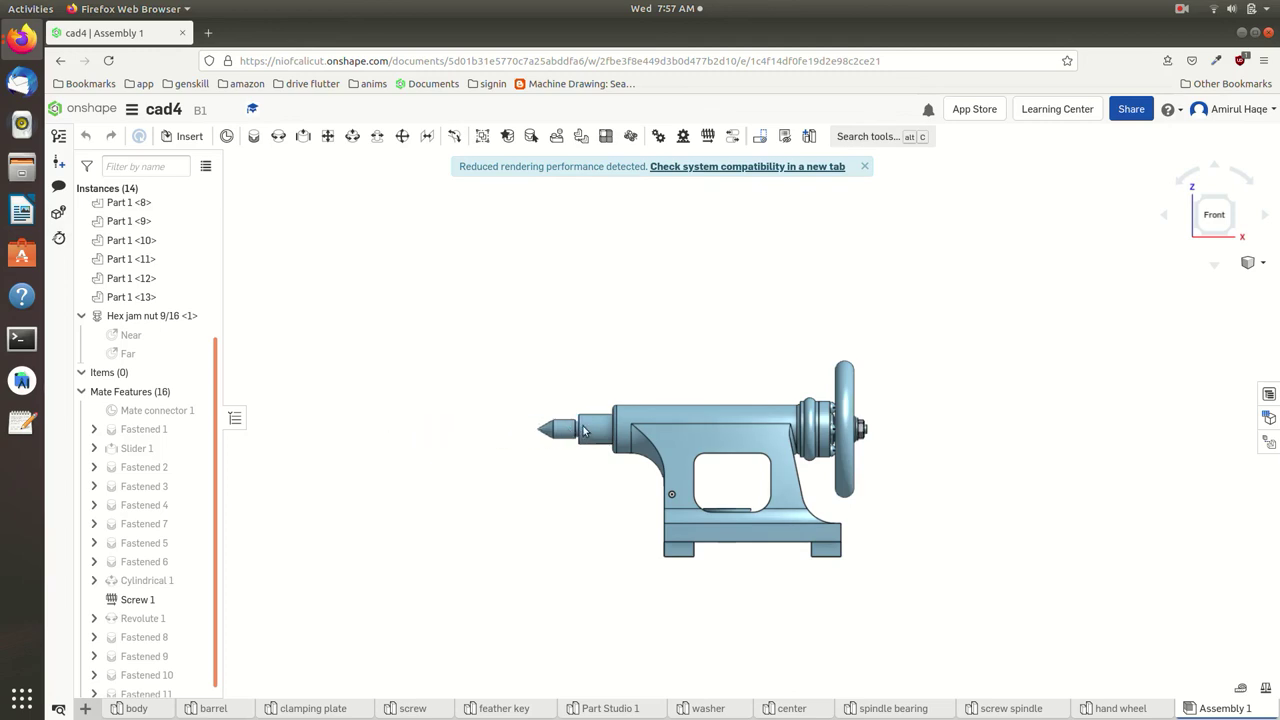
Step: Turn the hand wheel to drive the spindle along its travel
{"action": "key", "text": "p"}
{"action": "scroll", "coordinate": [1034, 475], "scroll_direction": "down", "scroll_amount": 2}
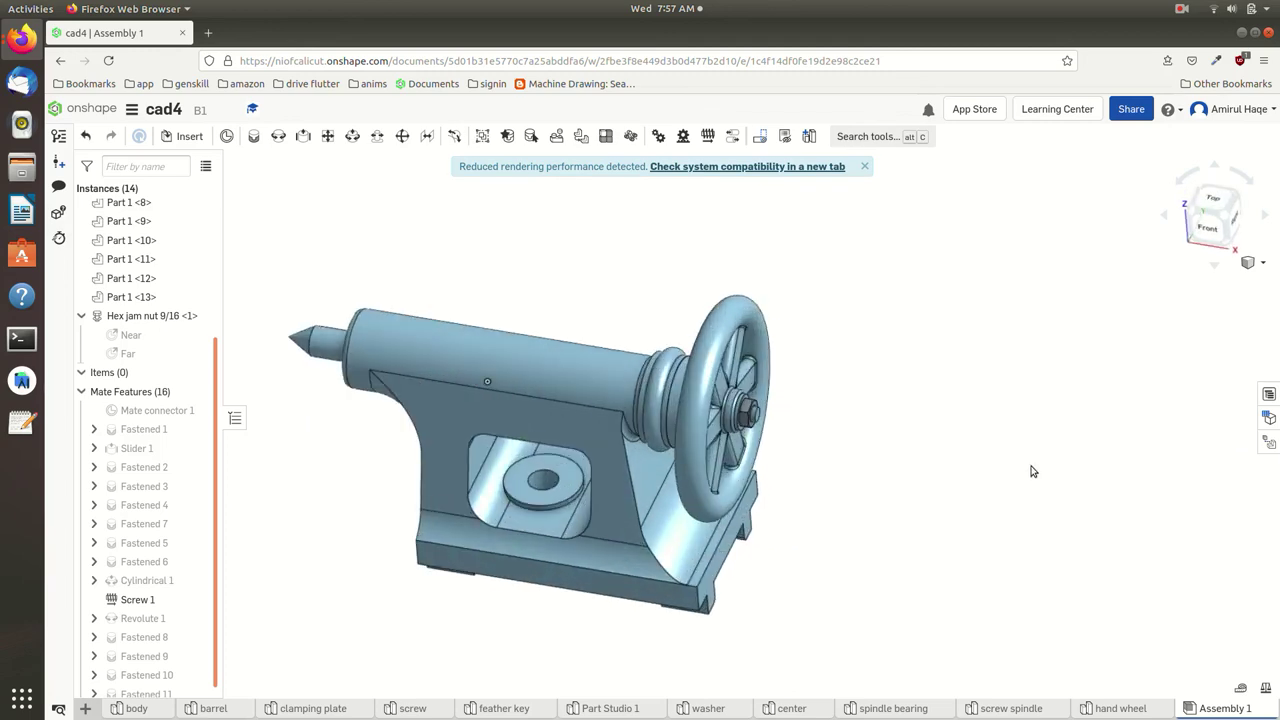
{"action": "scroll", "coordinate": [1034, 472], "scroll_direction": "up", "scroll_amount": 2}
{"action": "left_click", "coordinate": [1180, 10]}
{"action": "mouse_move", "coordinate": [910, 386]}
{"action": "right_mouse_down"}
{"action": "mouse_move", "coordinate": [853, 376]}
{"action": "mouse_move", "coordinate": [866, 354]}
{"action": "mouse_move", "coordinate": [854, 331]}
{"action": "mouse_move", "coordinate": [870, 363]}
{"action": "mouse_move", "coordinate": [955, 379]}
{"action": "mouse_move", "coordinate": [929, 380]}
{"action": "right_mouse_up"}
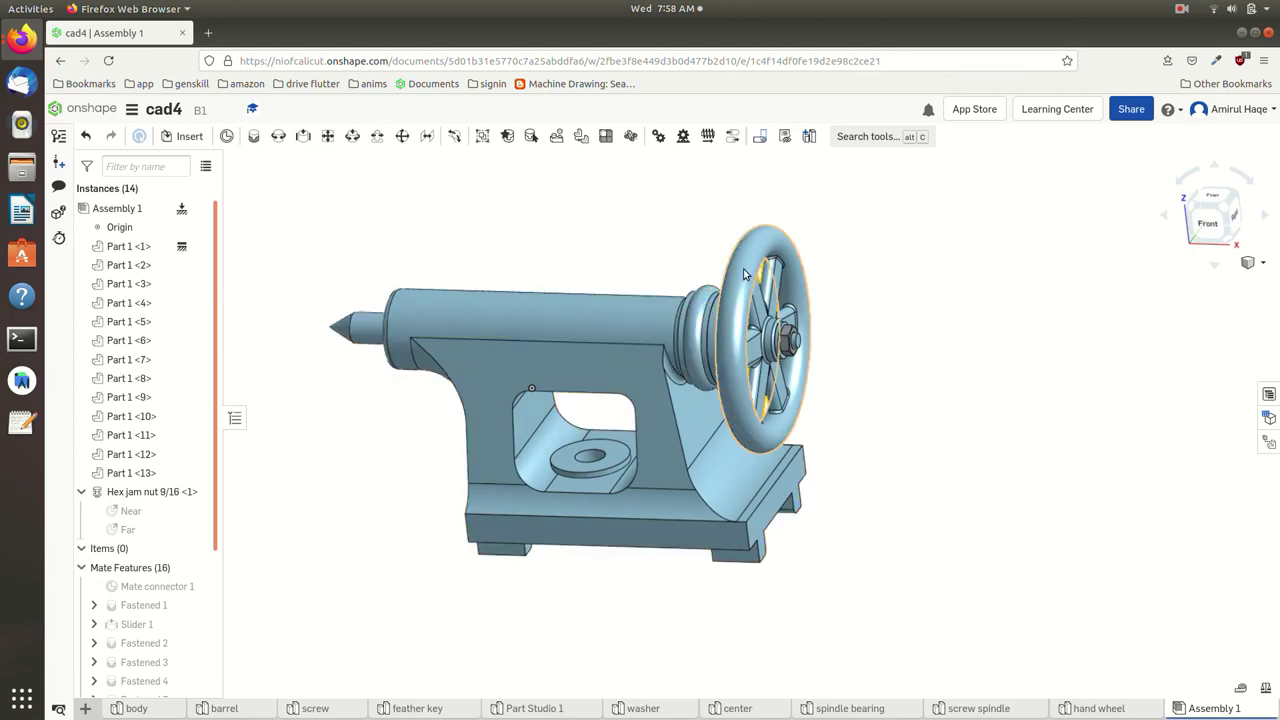
{"action": "left_click_drag", "start_coordinate": [741, 313], "coordinate": [802, 442]}
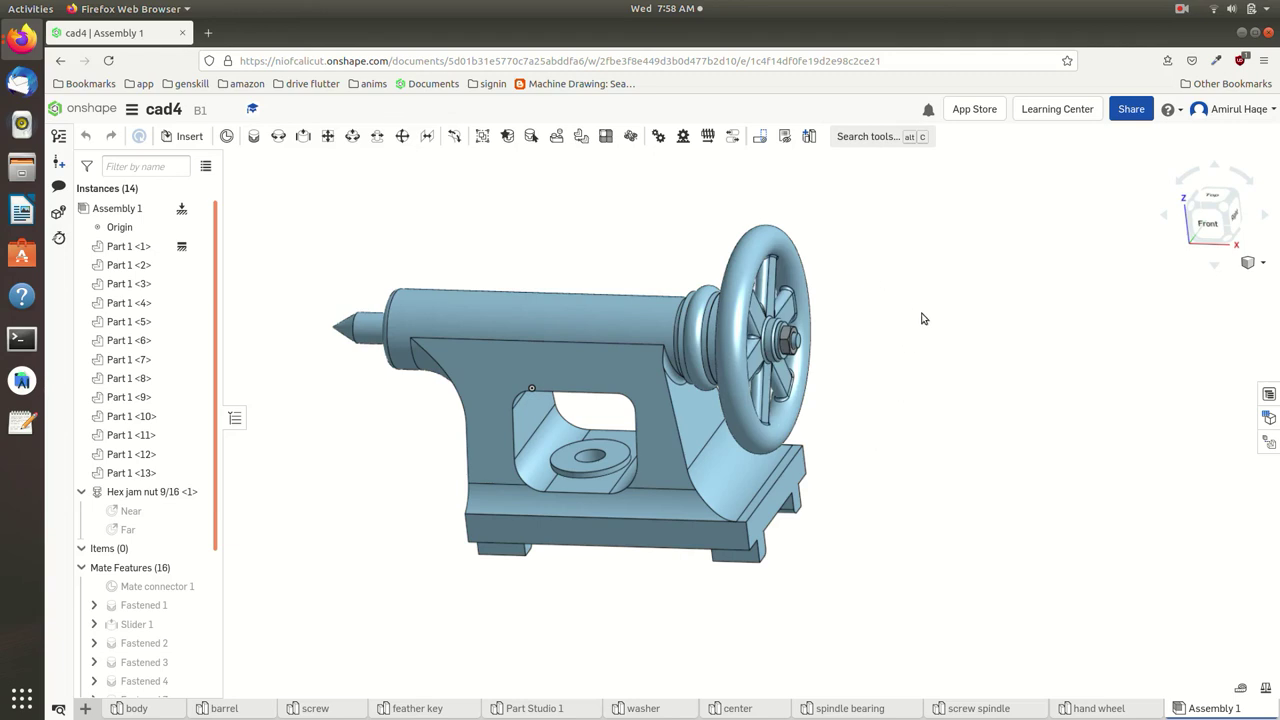
{"action": "right_click_drag", "start_coordinate": [923, 318], "coordinate": [908, 355]}
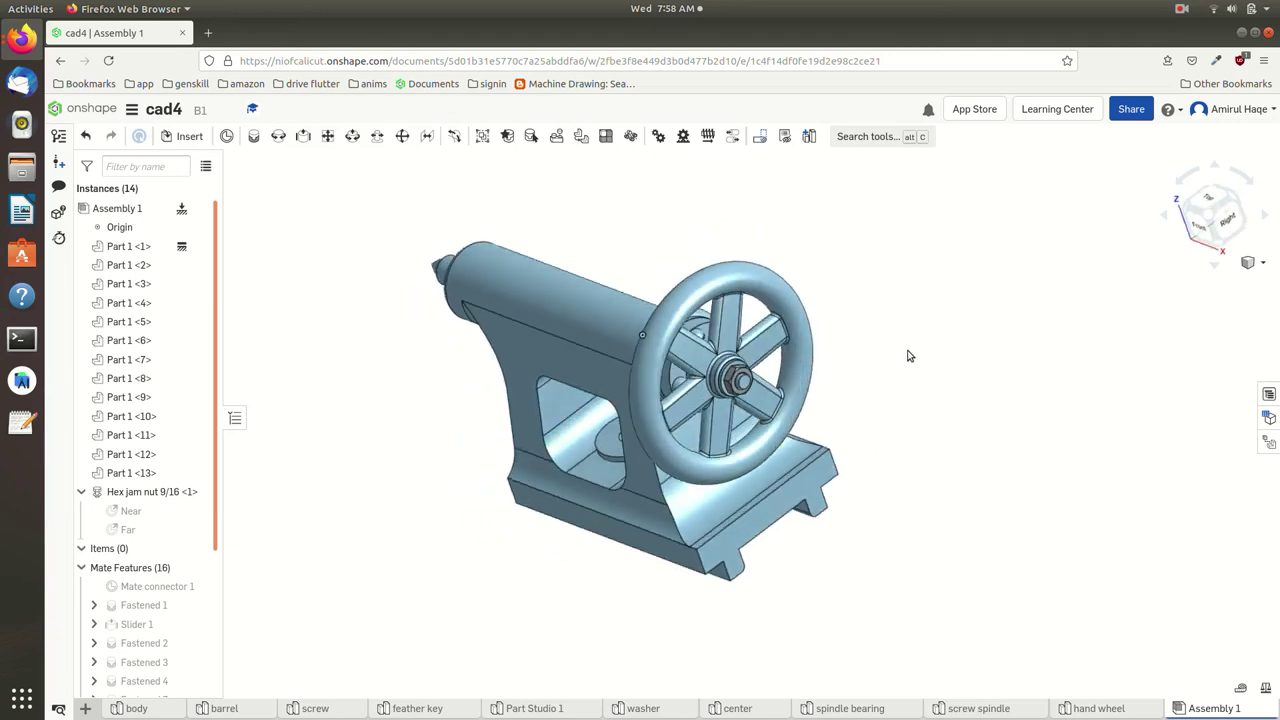
{"action": "mouse_move", "coordinate": [684, 309]}
{"action": "left_mouse_down"}
{"action": "mouse_move", "coordinate": [706, 296]}
{"action": "mouse_move", "coordinate": [784, 310]}
{"action": "mouse_move", "coordinate": [814, 372]}
{"action": "mouse_move", "coordinate": [806, 418]}
{"action": "mouse_move", "coordinate": [734, 457]}
{"action": "mouse_move", "coordinate": [685, 450]}
{"action": "mouse_move", "coordinate": [640, 419]}
{"action": "left_mouse_up"}
{"action": "mouse_move", "coordinate": [657, 366]}
{"action": "left_mouse_down"}
{"action": "mouse_move", "coordinate": [665, 318]}
{"action": "mouse_move", "coordinate": [712, 278]}
{"action": "mouse_move", "coordinate": [768, 302]}
{"action": "mouse_move", "coordinate": [800, 335]}
{"action": "mouse_move", "coordinate": [795, 405]}
{"action": "mouse_move", "coordinate": [750, 442]}
{"action": "mouse_move", "coordinate": [684, 457]}
{"action": "mouse_move", "coordinate": [655, 412]}
{"action": "mouse_move", "coordinate": [664, 347]}
{"action": "mouse_move", "coordinate": [700, 285]}
{"action": "mouse_move", "coordinate": [792, 306]}
{"action": "mouse_move", "coordinate": [800, 345]}
{"action": "mouse_move", "coordinate": [782, 402]}
{"action": "mouse_move", "coordinate": [737, 440]}
{"action": "mouse_move", "coordinate": [656, 410]}
{"action": "mouse_move", "coordinate": [661, 342]}
{"action": "left_mouse_up"}
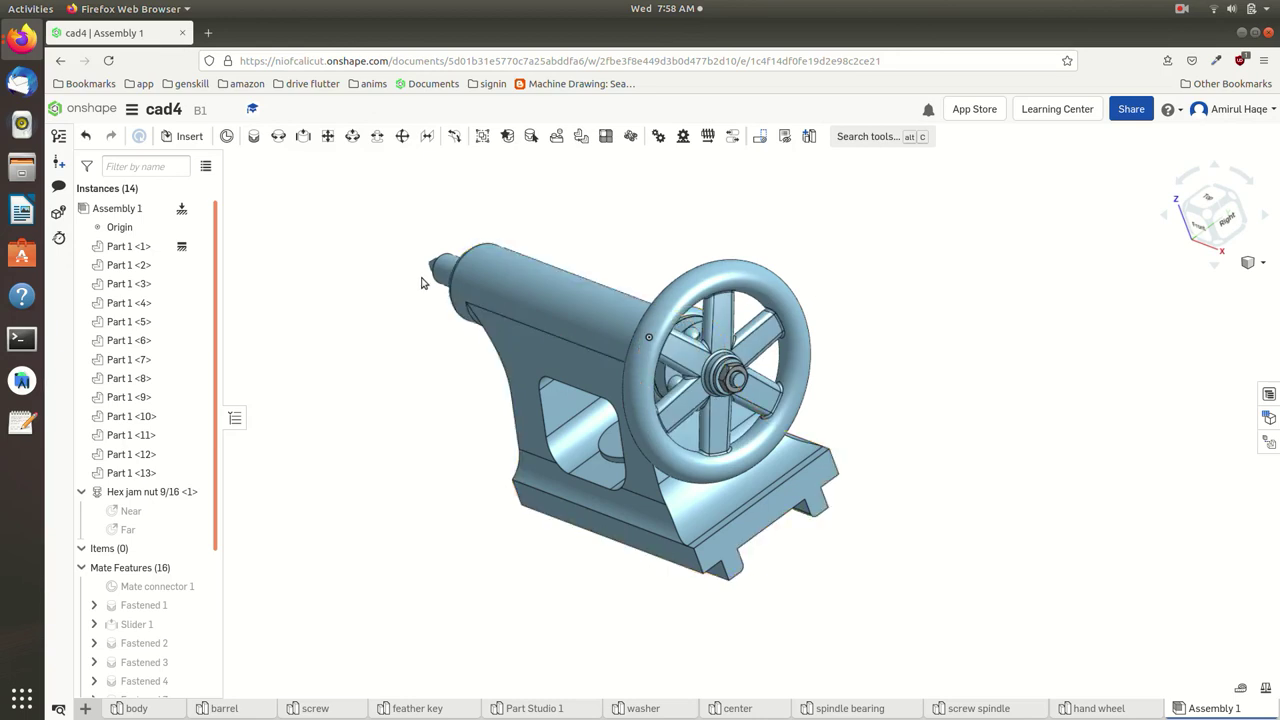
Step: Slide the centre cone further out of the barrel to test the slider limit
{"action": "right_click_drag", "start_coordinate": [400, 391], "coordinate": [463, 361]}
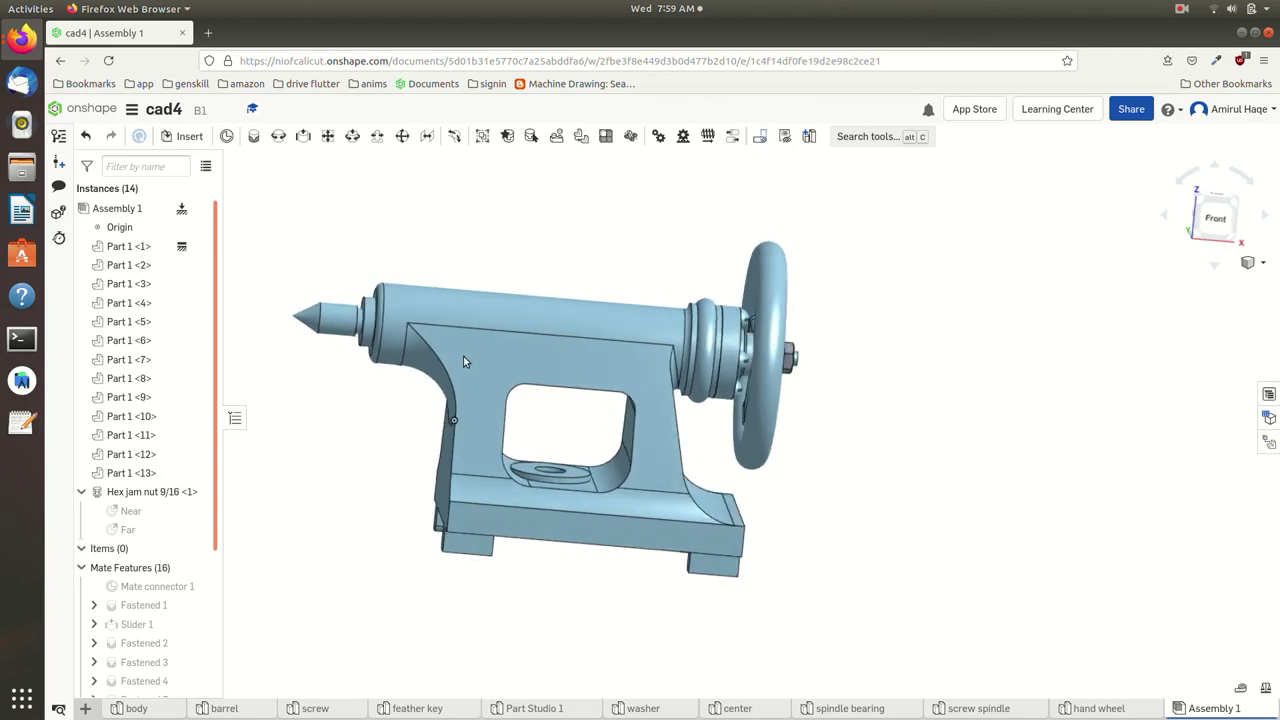
{"action": "middle_click_drag", "start_coordinate": [926, 406], "coordinate": [1103, 414]}
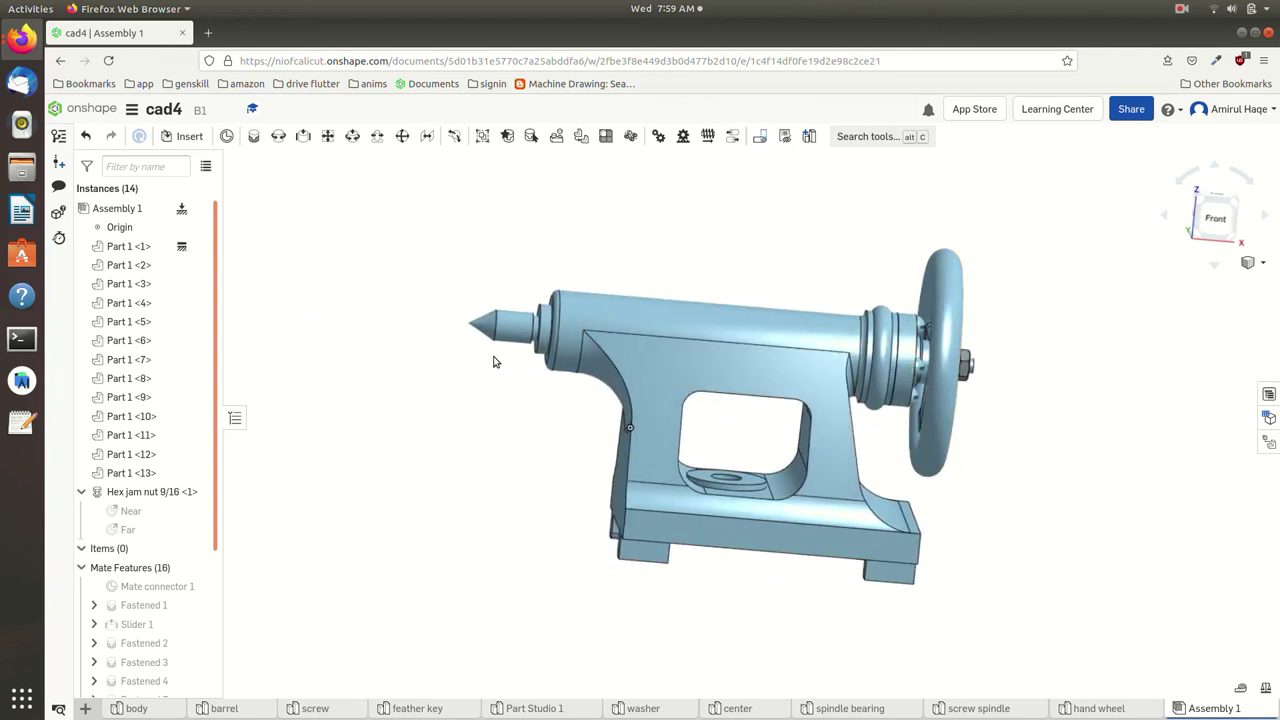
{"action": "left_click_drag", "start_coordinate": [486, 331], "coordinate": [469, 330]}
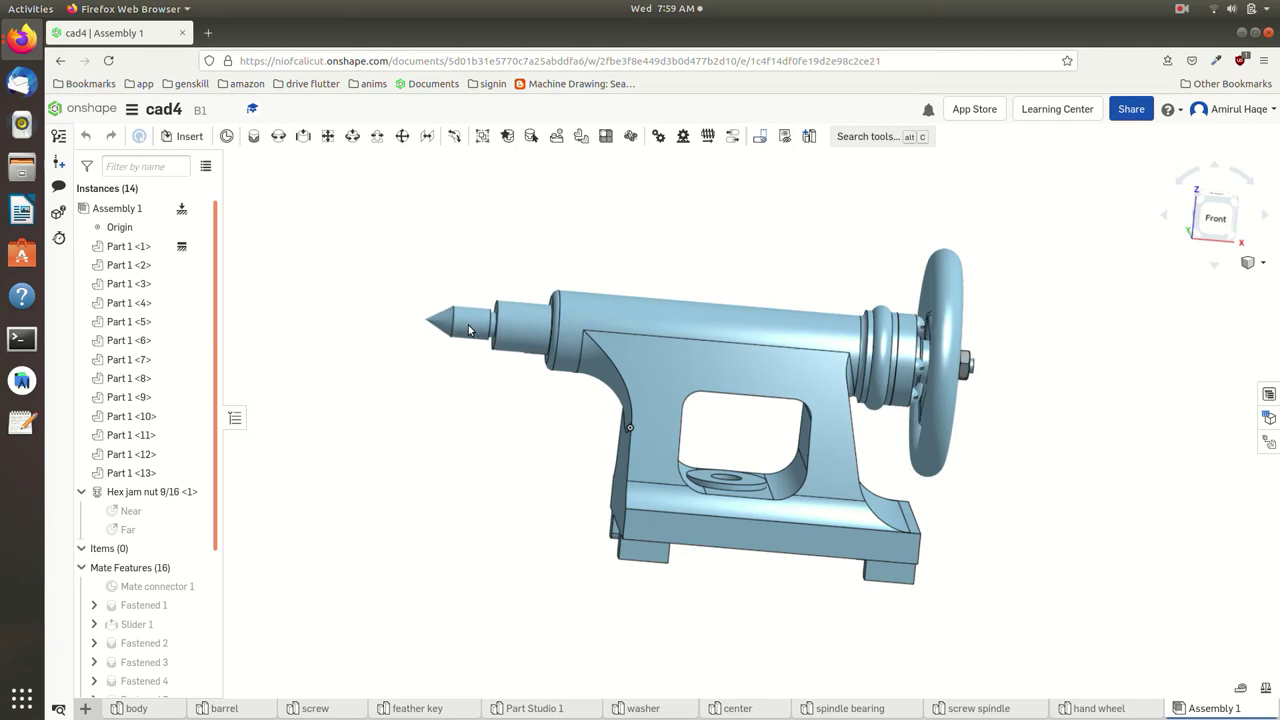
{"action": "right_click_drag", "start_coordinate": [474, 414], "coordinate": [449, 406]}
{"action": "mouse_move", "coordinate": [485, 345]}
{"action": "left_mouse_down"}
{"action": "mouse_move", "coordinate": [412, 340]}
{"action": "mouse_move", "coordinate": [586, 366]}
{"action": "left_mouse_up"}
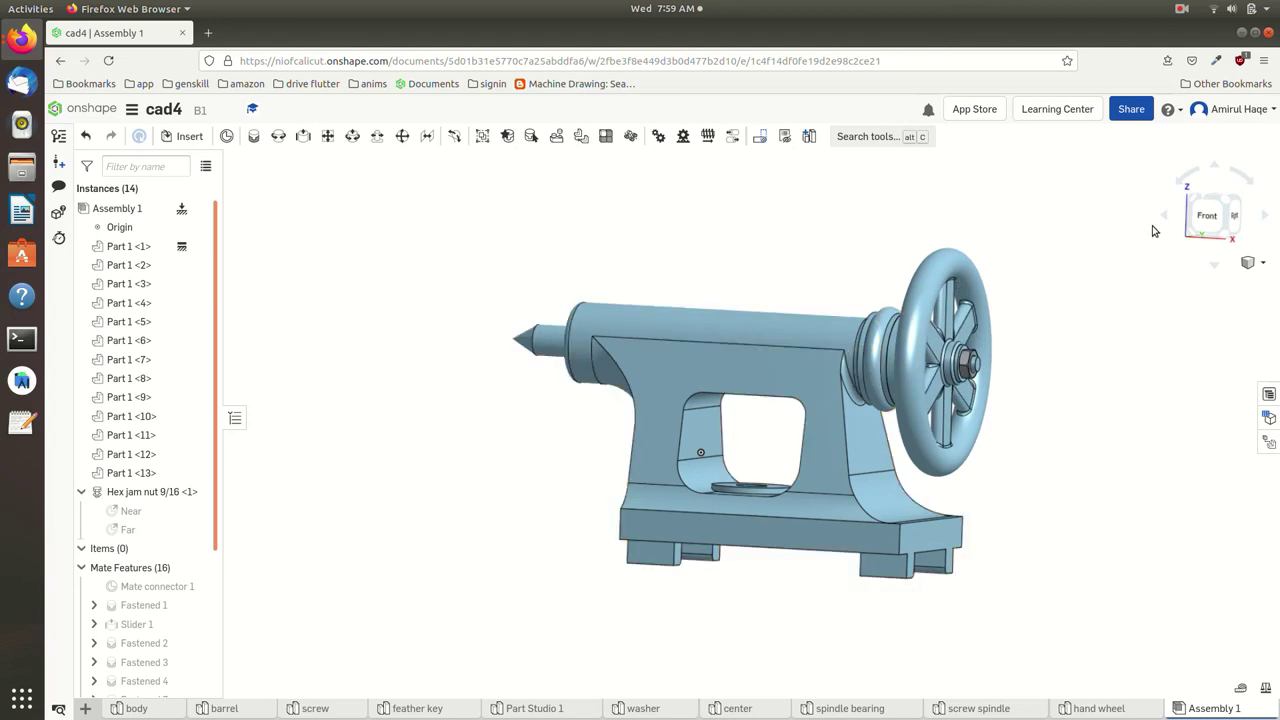
Step: Return the assembly to an isometric view
{"action": "key", "text": "shift+7"}
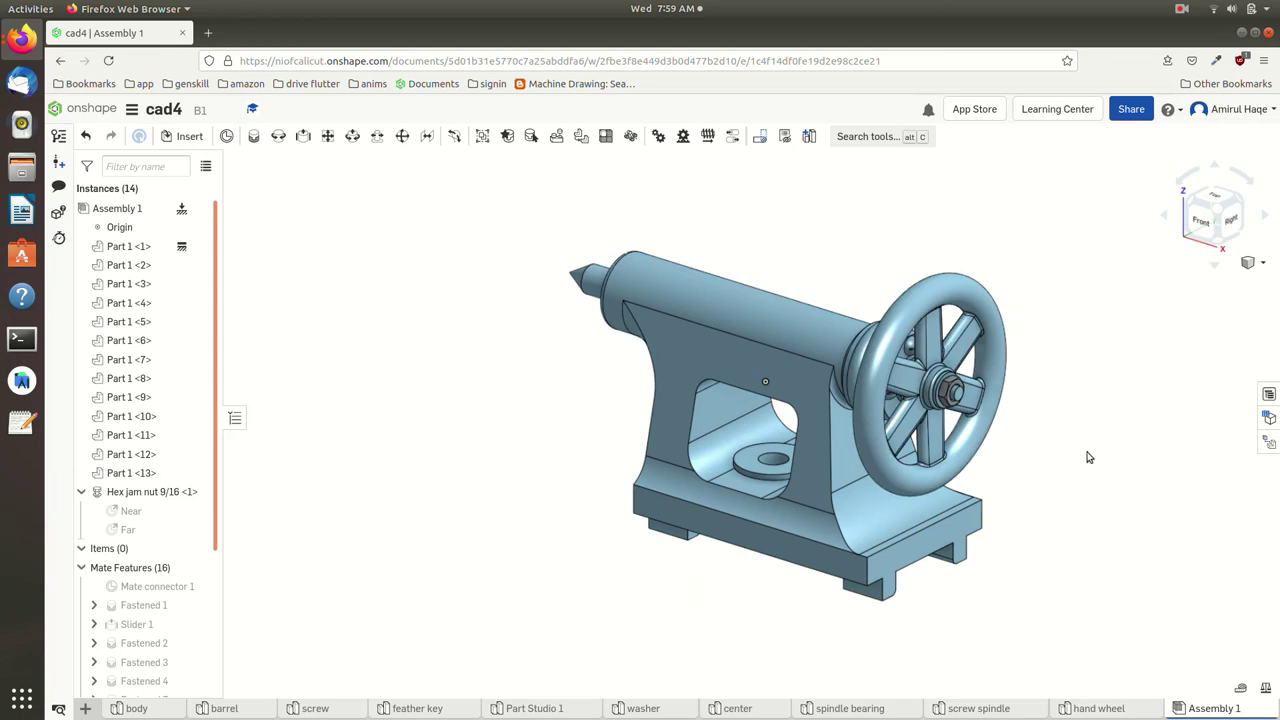
{"action": "scroll", "coordinate": [1089, 457], "scroll_direction": "up", "scroll_amount": 2}
{"action": "left_click", "coordinate": [1179, 11]}
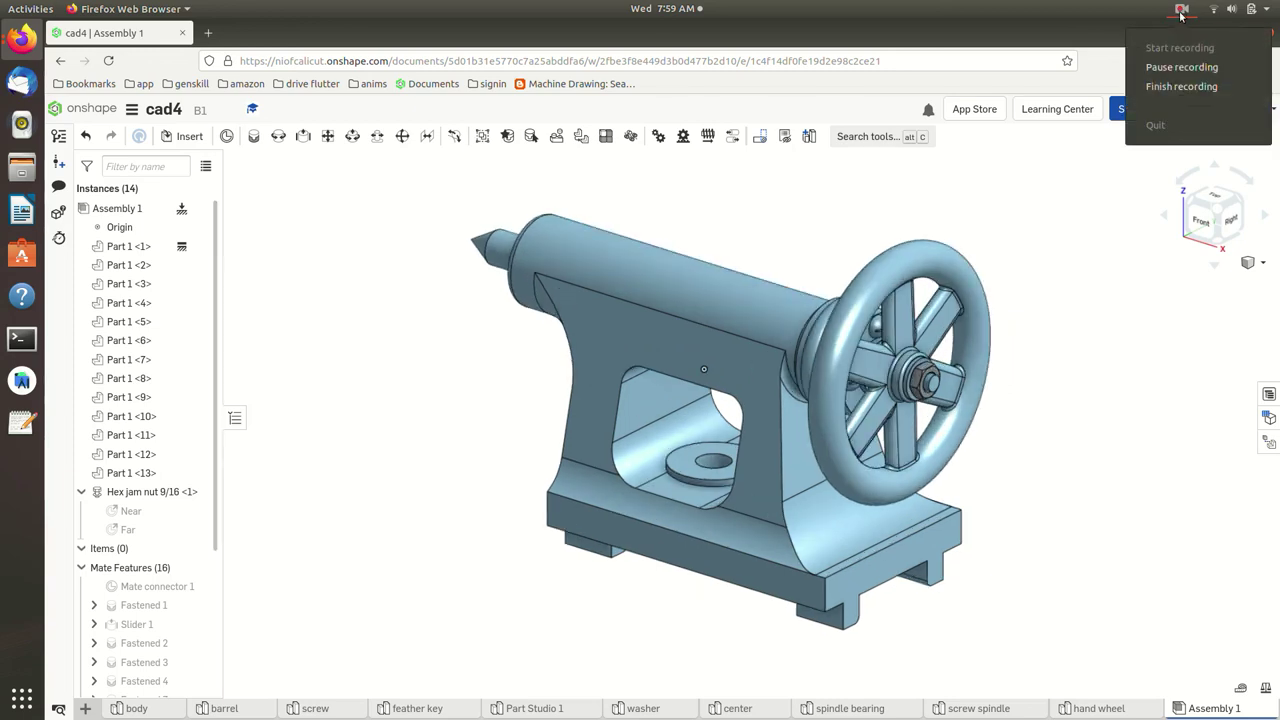
{"action": "left_click", "coordinate": [1186, 63]}
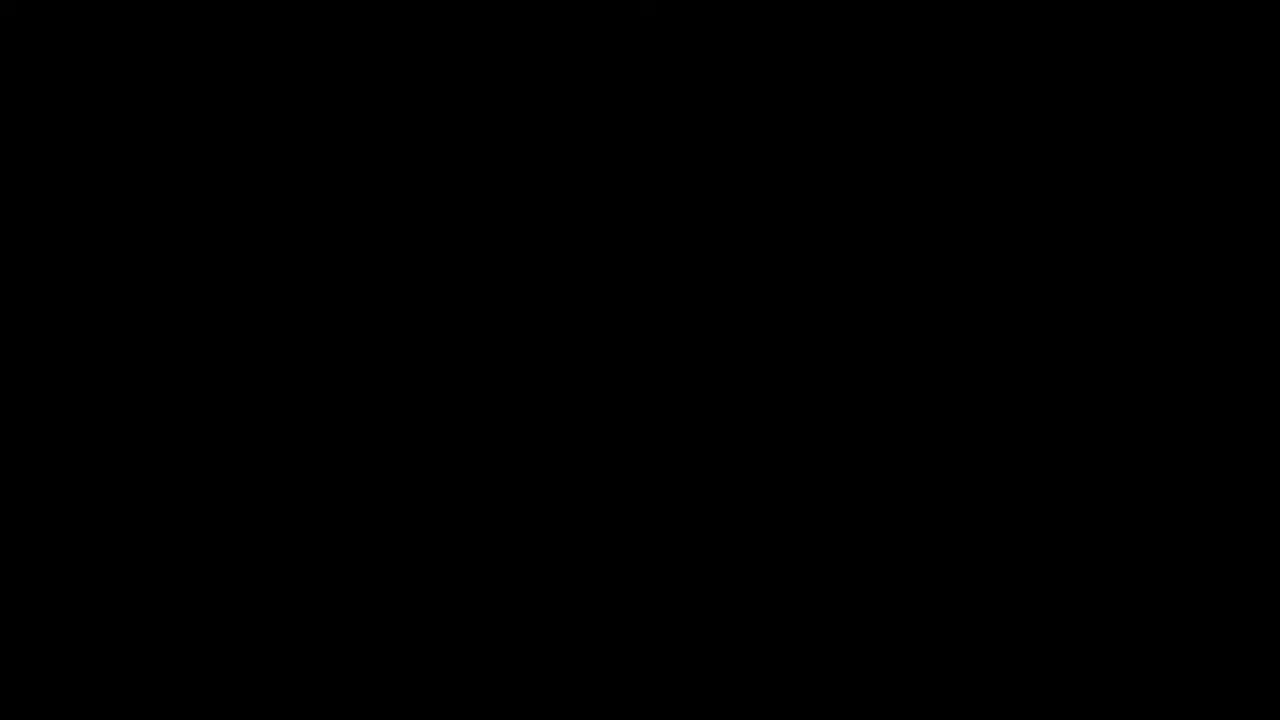